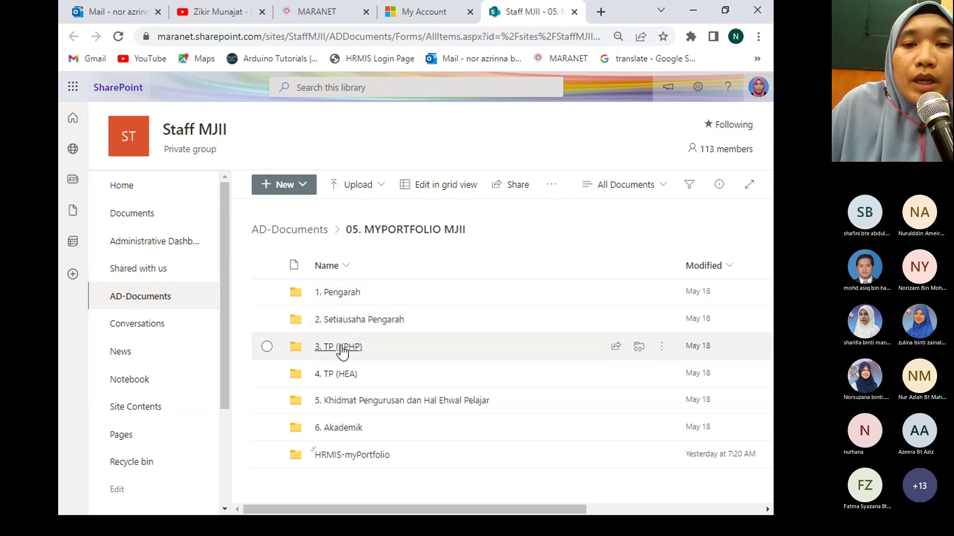
# Peek into folder 5, return to 05. MYPORTFOLIO MJII, then open the 6. Akademik folder
pyautogui.click(358, 403)
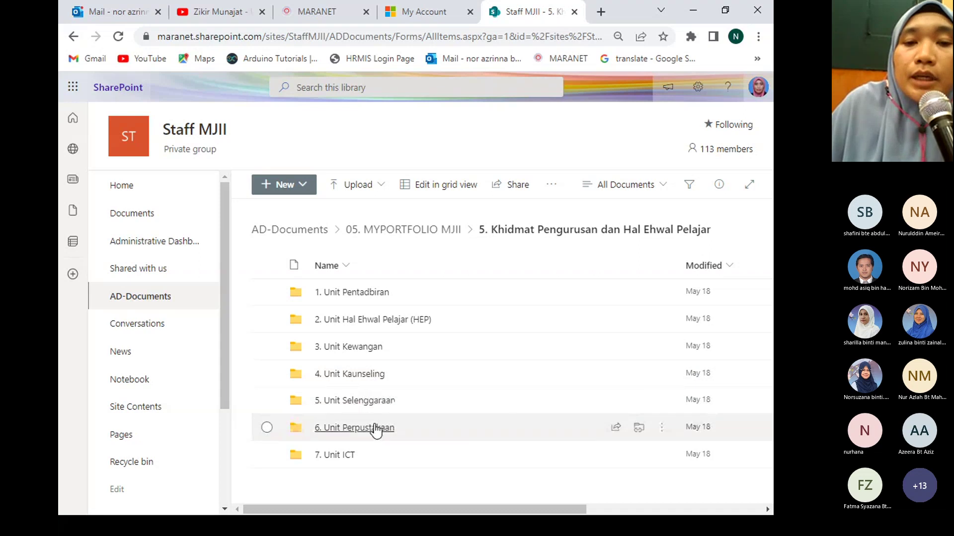
pyautogui.click(428, 237)
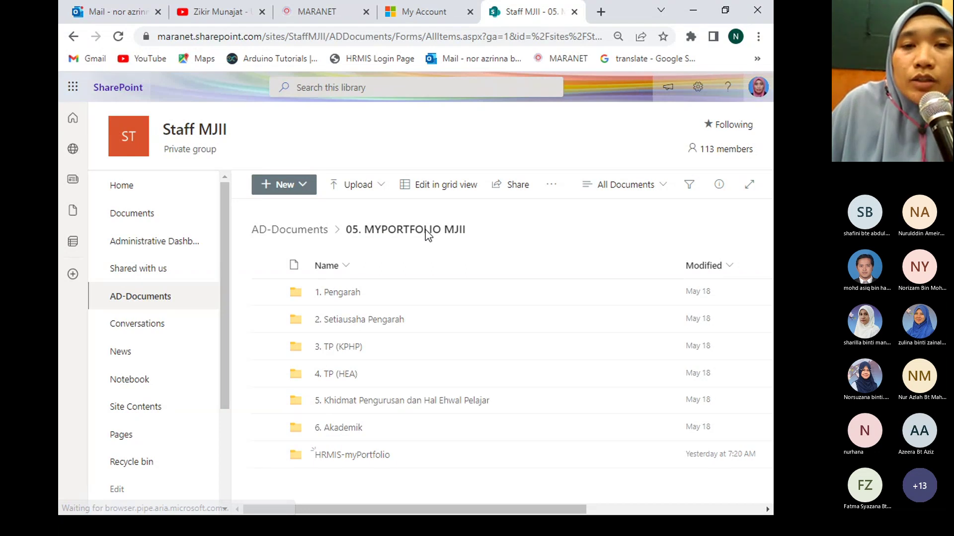
pyautogui.click(338, 428)
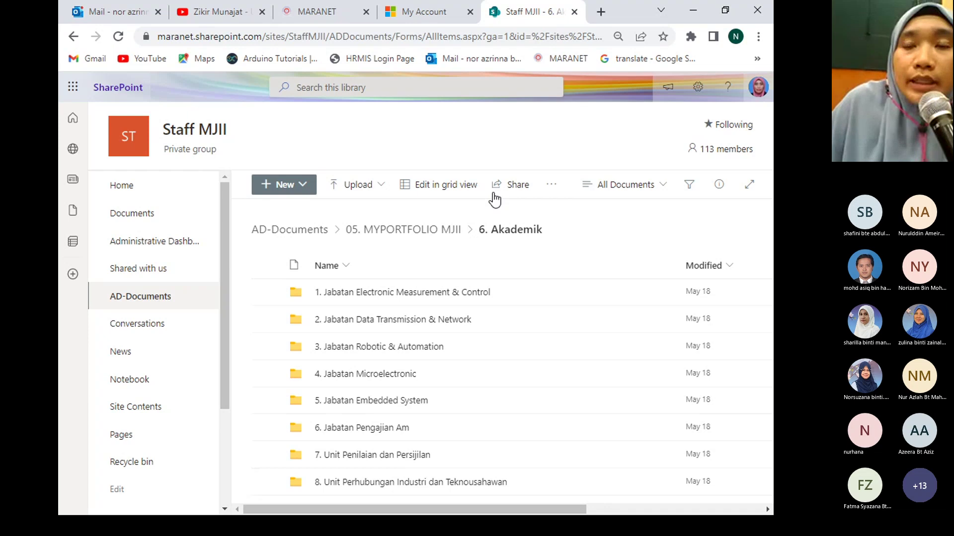
# End the TAKLIMAT PENGISIAN MYPORTFOLIO slideshow and minimise everything to the desktop
pyautogui.click(694, 11)
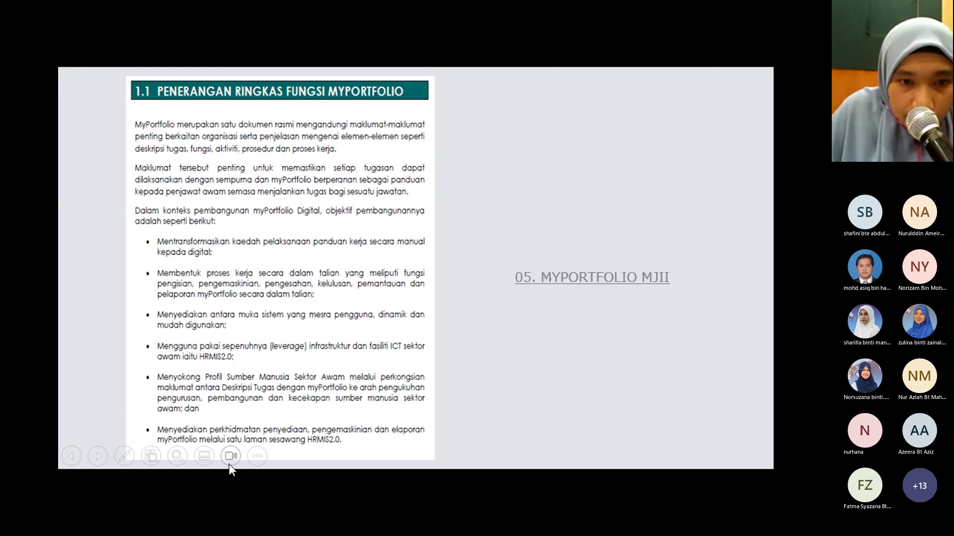
pyautogui.click(256, 455)
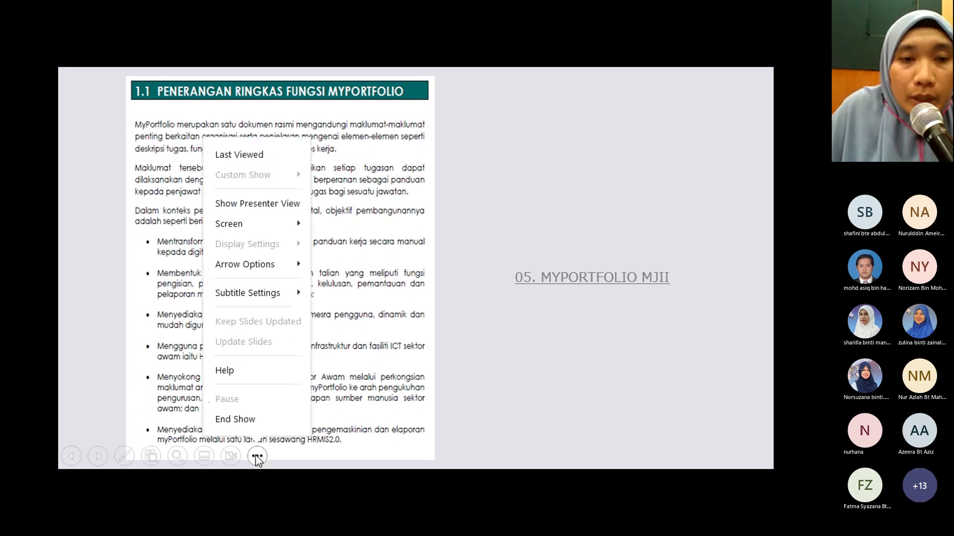
pyautogui.click(242, 420)
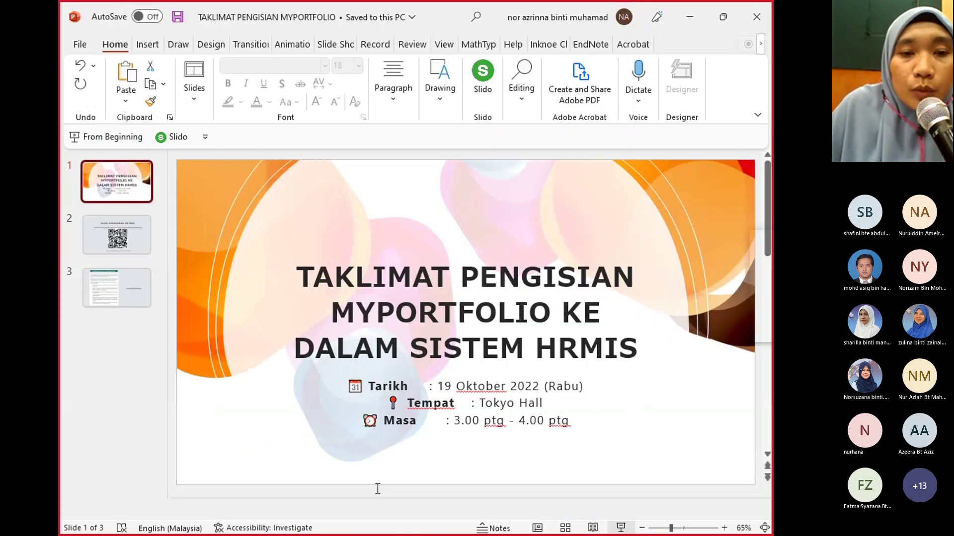
pyautogui.press('super+d')
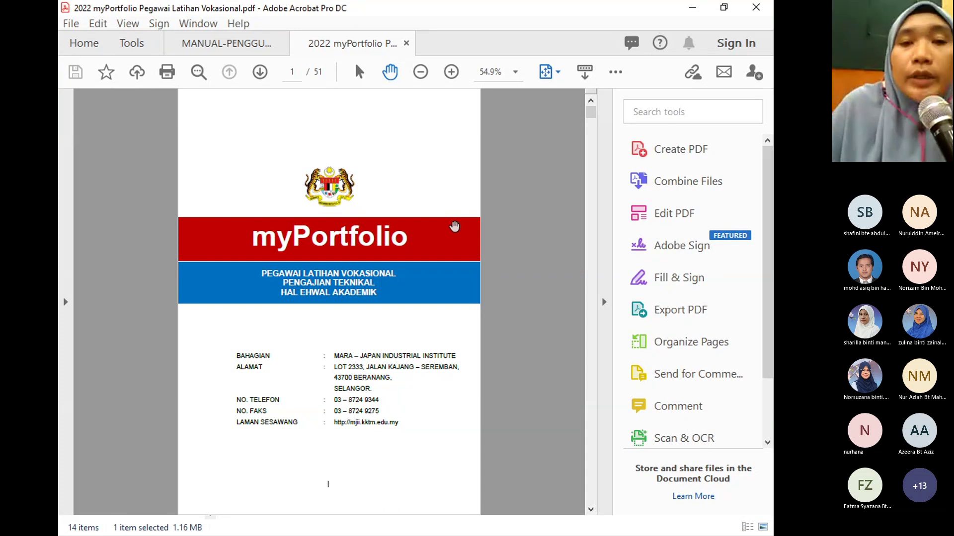
# Scroll the myPortfolio PDF from the cover through the contents and charts to page 12
pyautogui.scroll(-2, 454, 226)
pyautogui.scroll(-2, 454, 227)
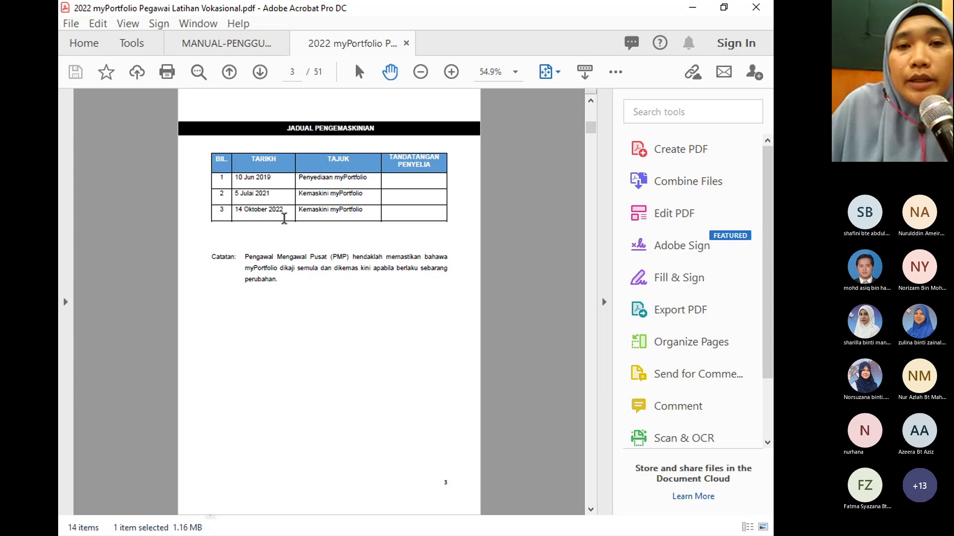
pyautogui.scroll(-2, 284, 218)
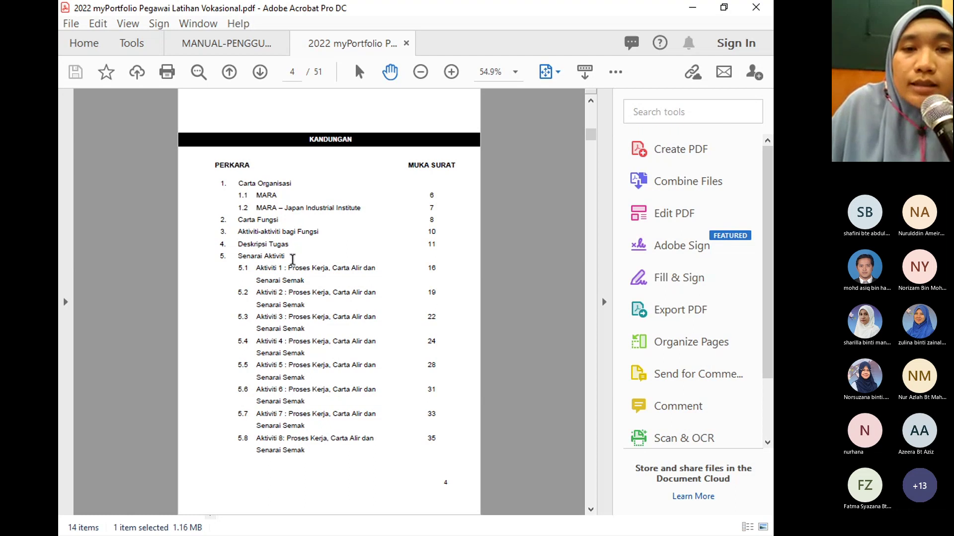
pyautogui.scroll(-3, 292, 260)
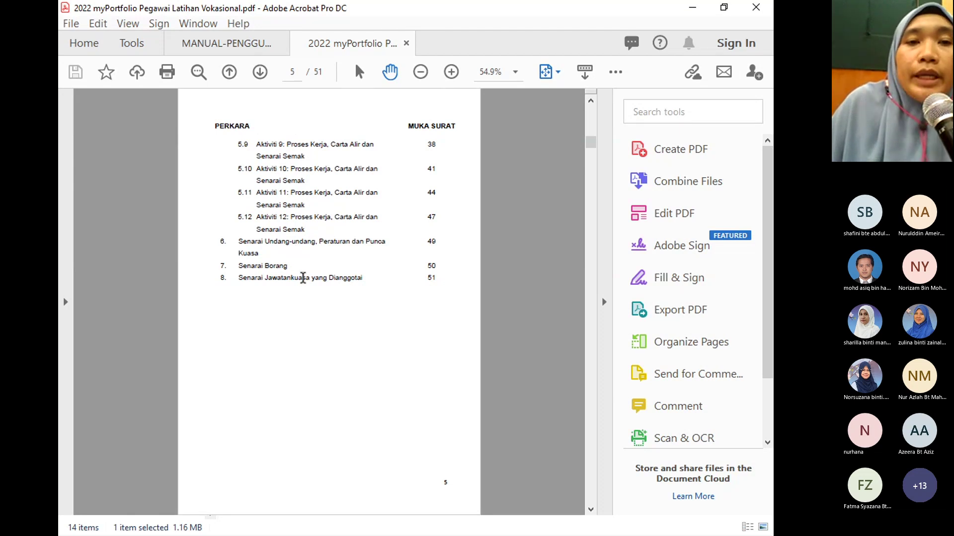
pyautogui.scroll(-1, 303, 277)
pyautogui.scroll(-1, 303, 276)
pyautogui.scroll(1, 303, 276)
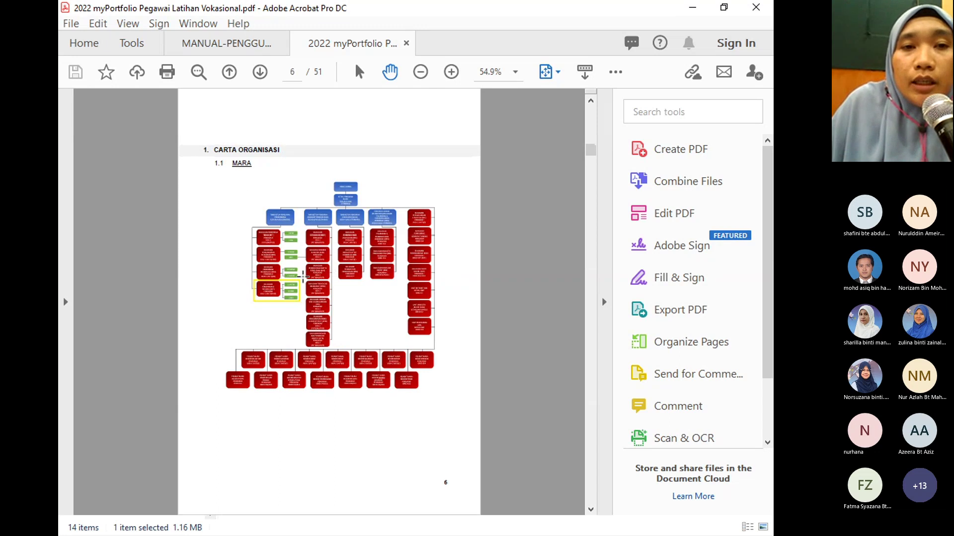
pyautogui.scroll(-2, 303, 277)
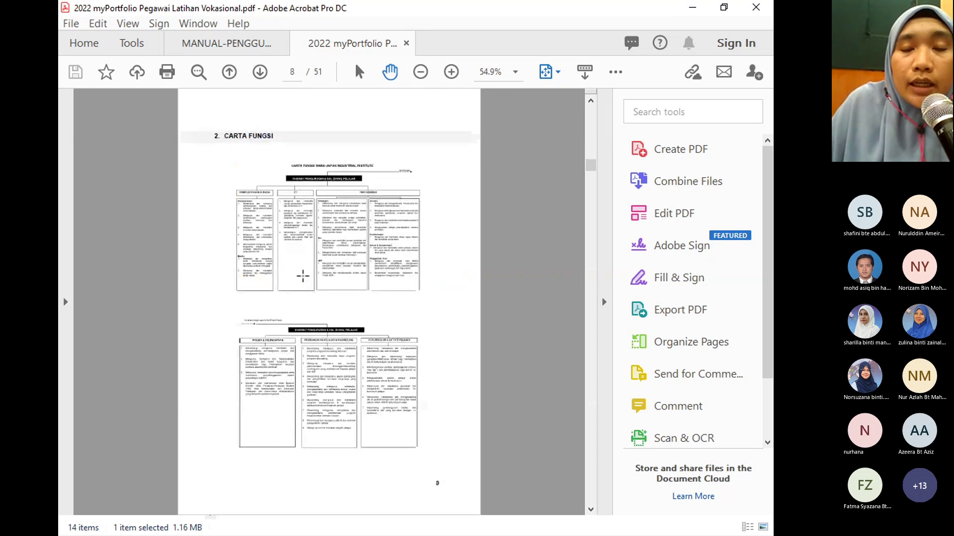
pyautogui.scroll(-4, 303, 276)
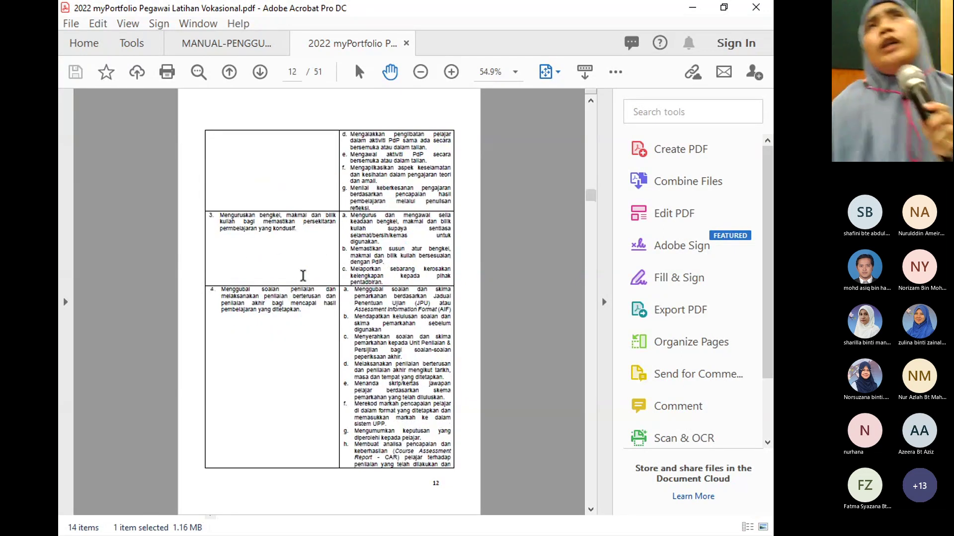
# Review the Deskripsi Tugas tables from page 11 down to page 15 of 51
pyautogui.scroll(1, 303, 275)
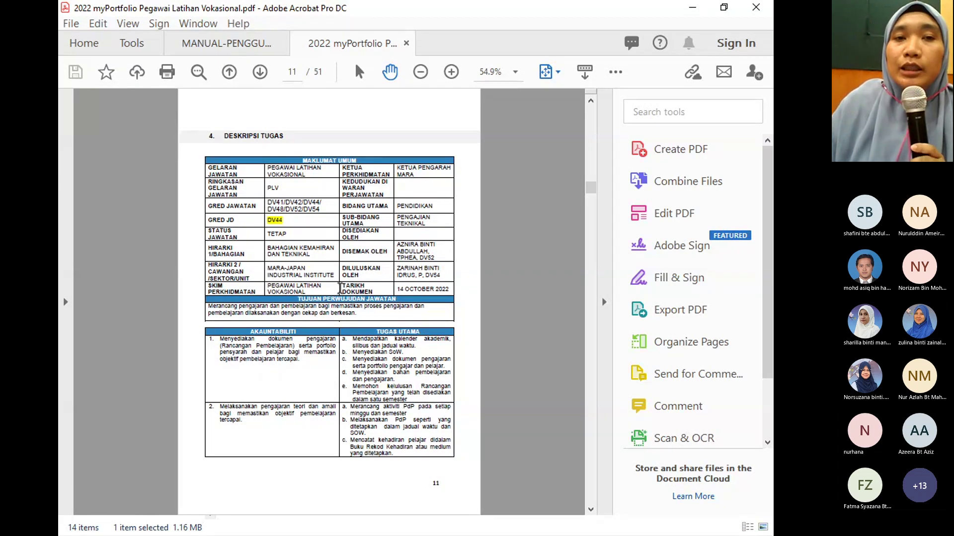
pyautogui.scroll(-2, 340, 288)
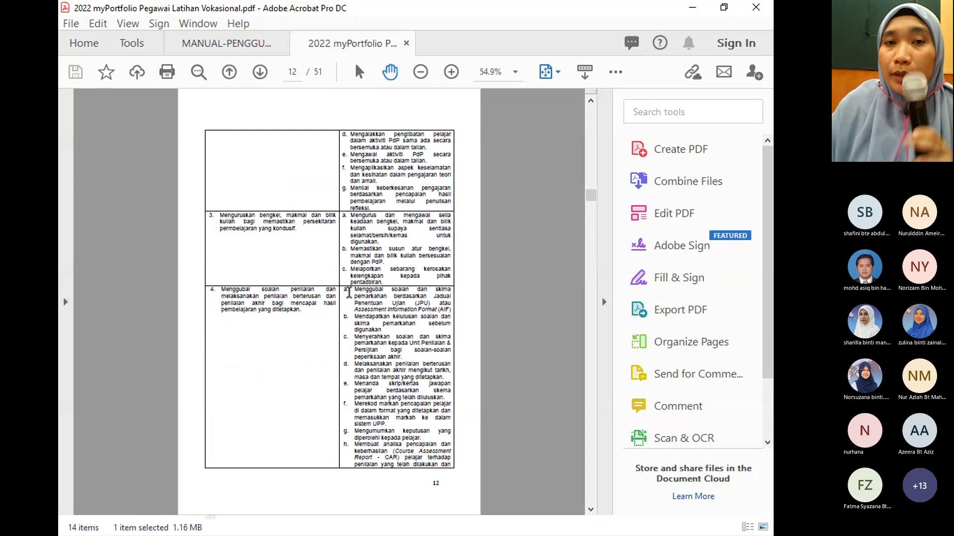
pyautogui.scroll(-2, 352, 290)
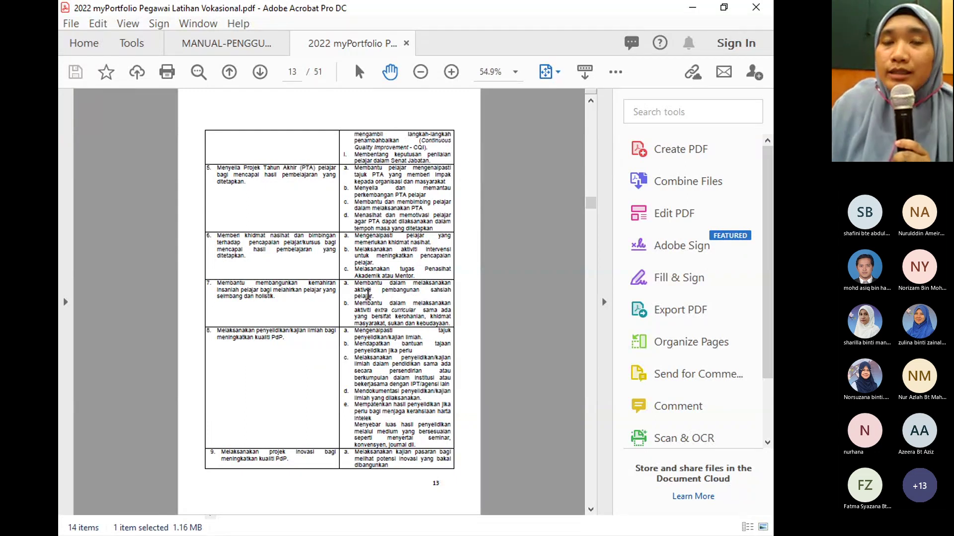
pyautogui.scroll(-2, 422, 320)
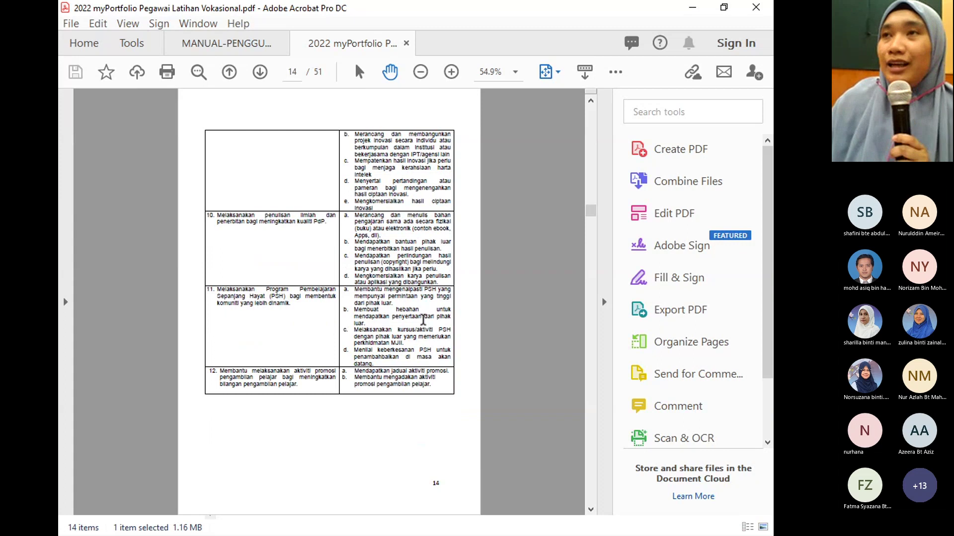
pyautogui.scroll(-2, 422, 320)
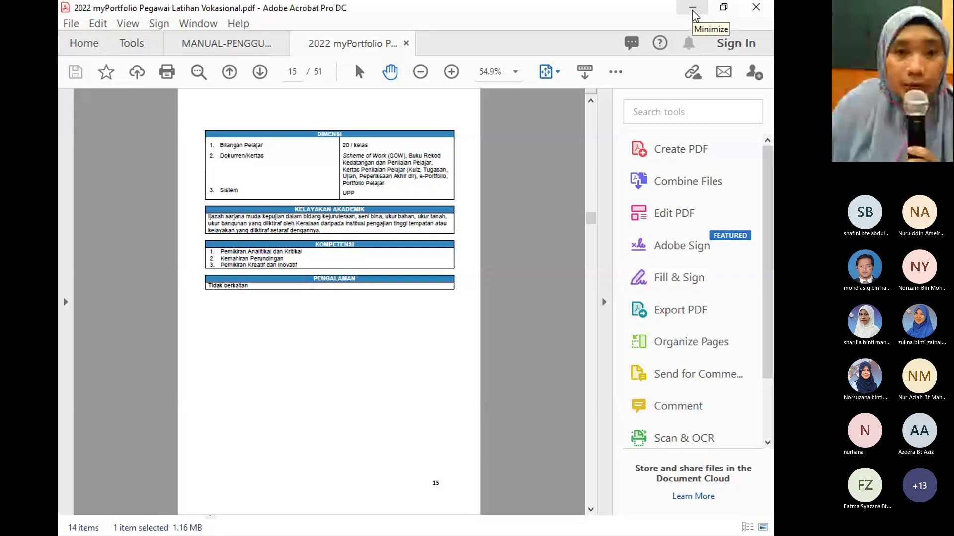
# Minimise Acrobat and File Explorer and bring the Edge HRMIS 2.0 login page forward
pyautogui.click(693, 11)
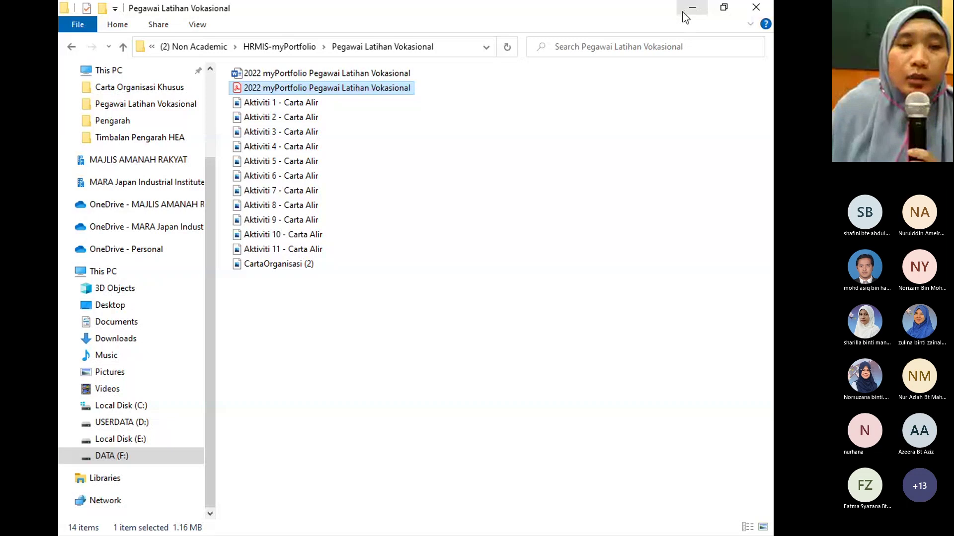
pyautogui.click(684, 13)
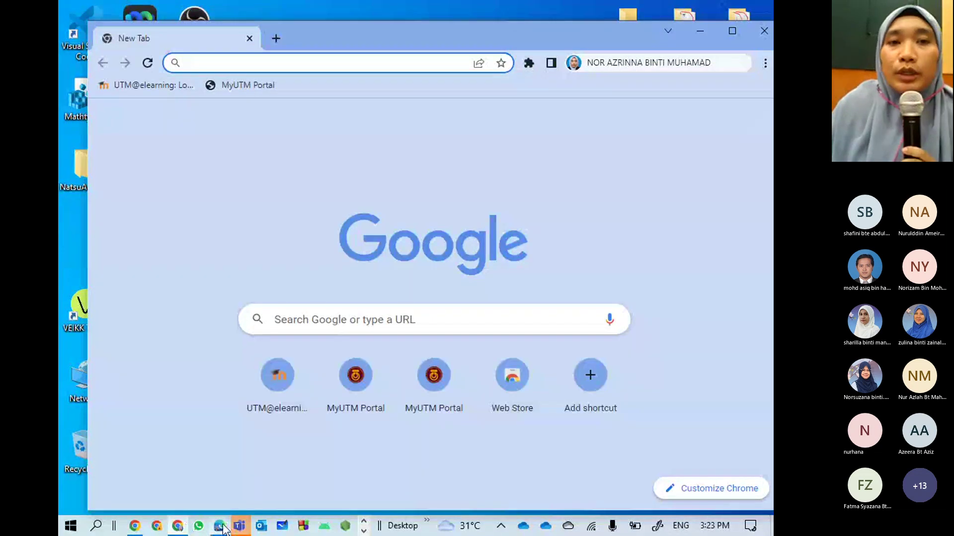
pyautogui.click(220, 527)
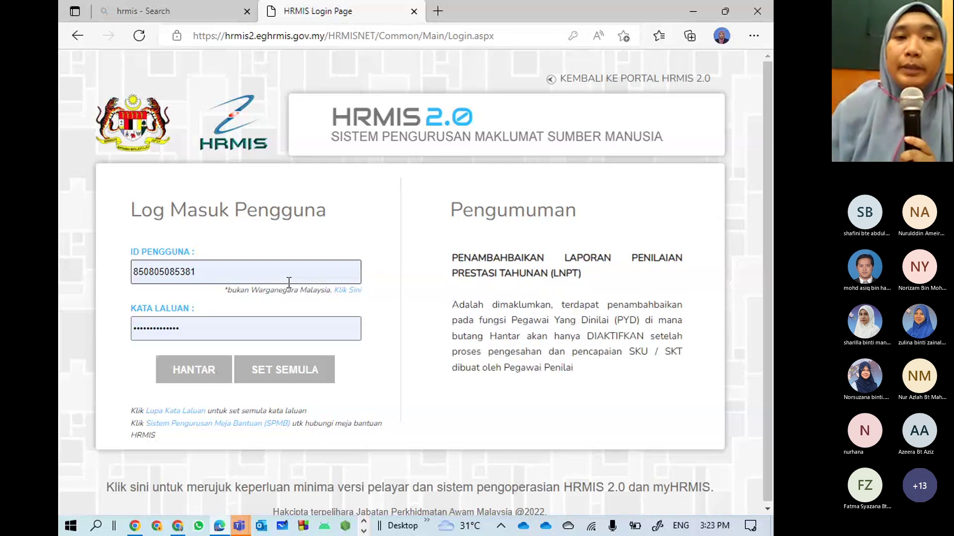
# Submit the prefilled HRMIS 2.0 login form with HANTAR
pyautogui.click(194, 383)
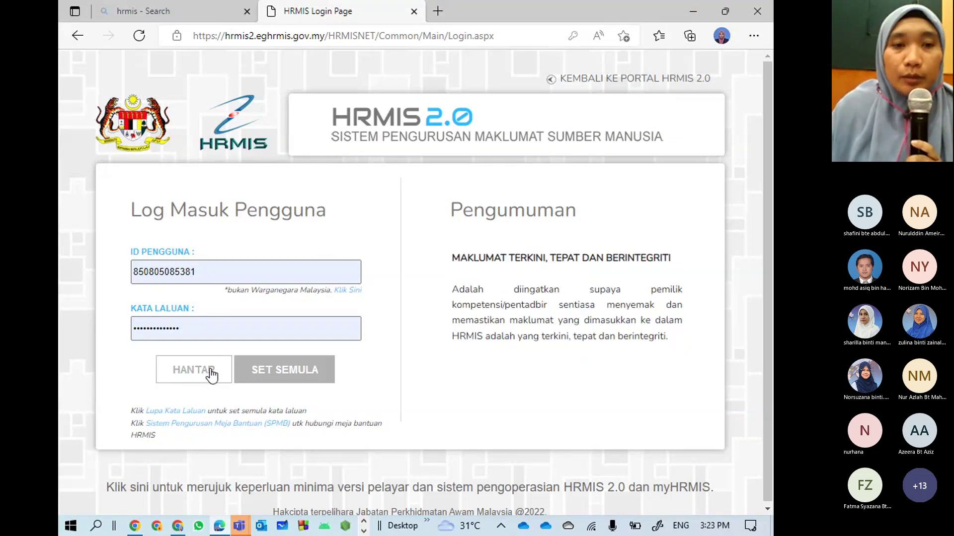
pyautogui.click(212, 376)
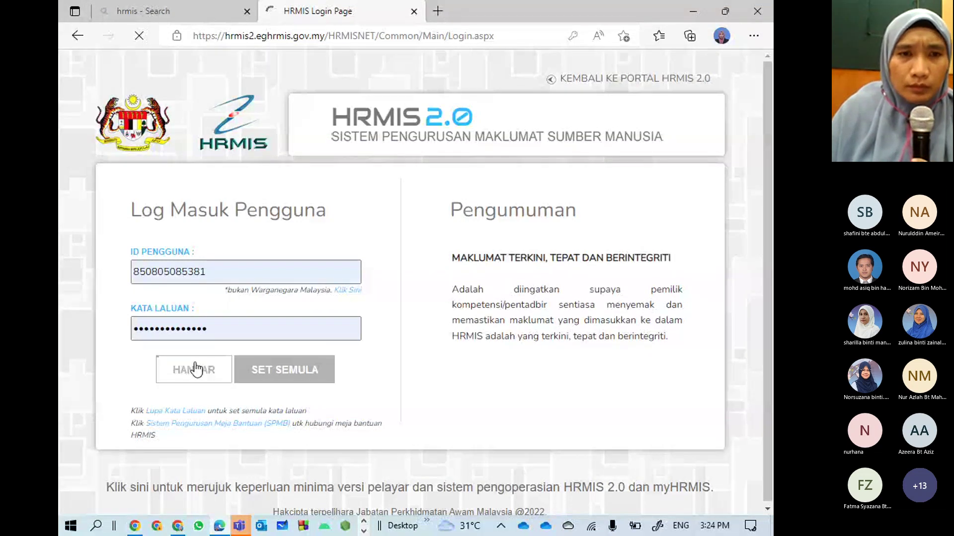
# Reload the HRMIS page, check the network status, and dismiss the translation offer
pyautogui.click(504, 41)
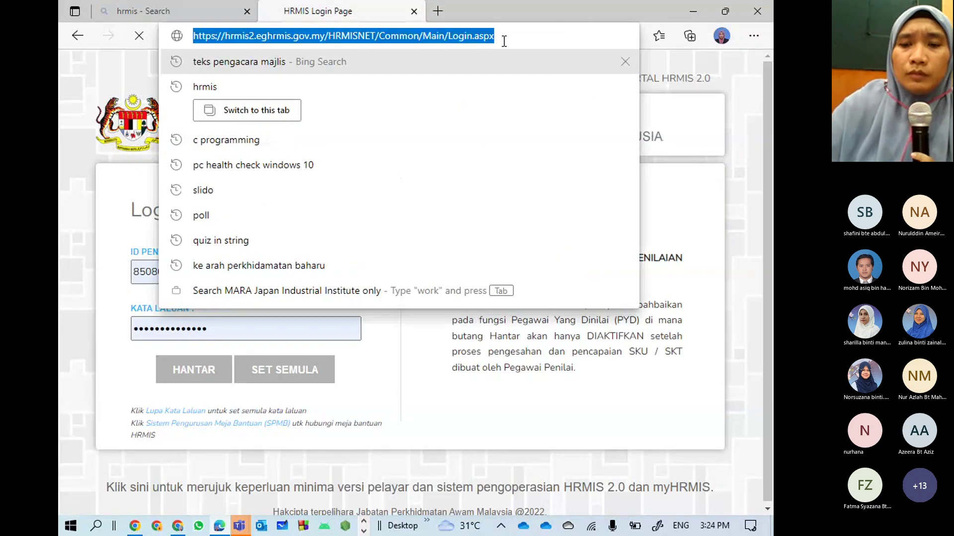
pyautogui.press('Return')
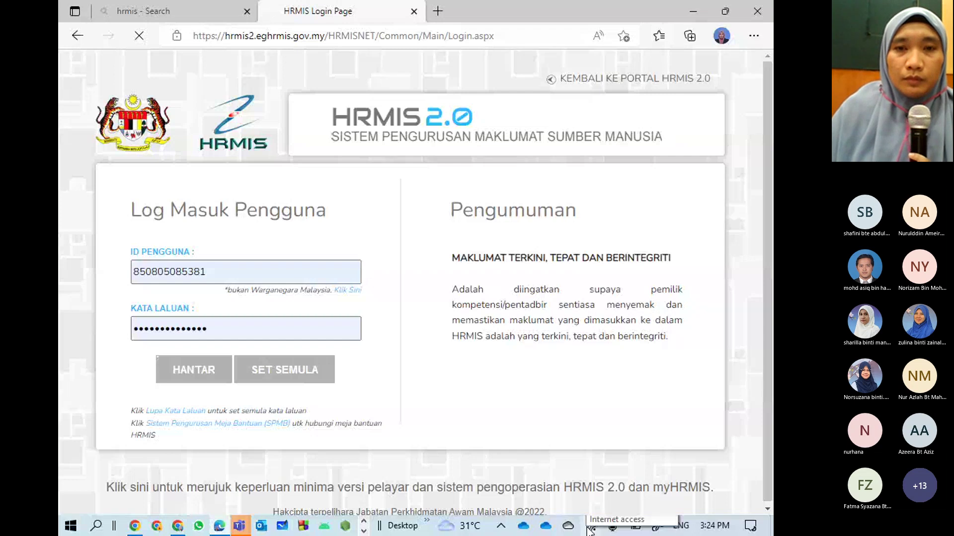
pyautogui.click(590, 528)
pyautogui.click(591, 529)
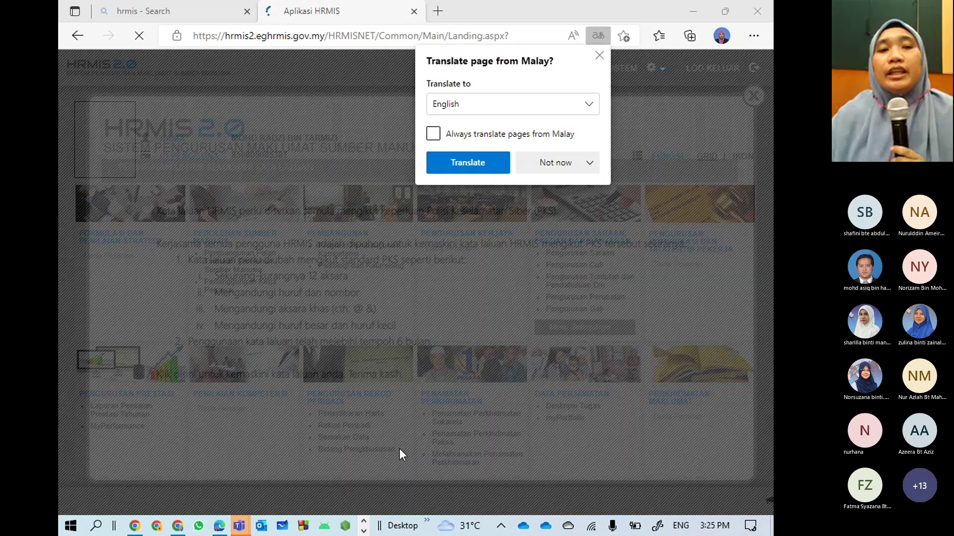
pyautogui.click(399, 448)
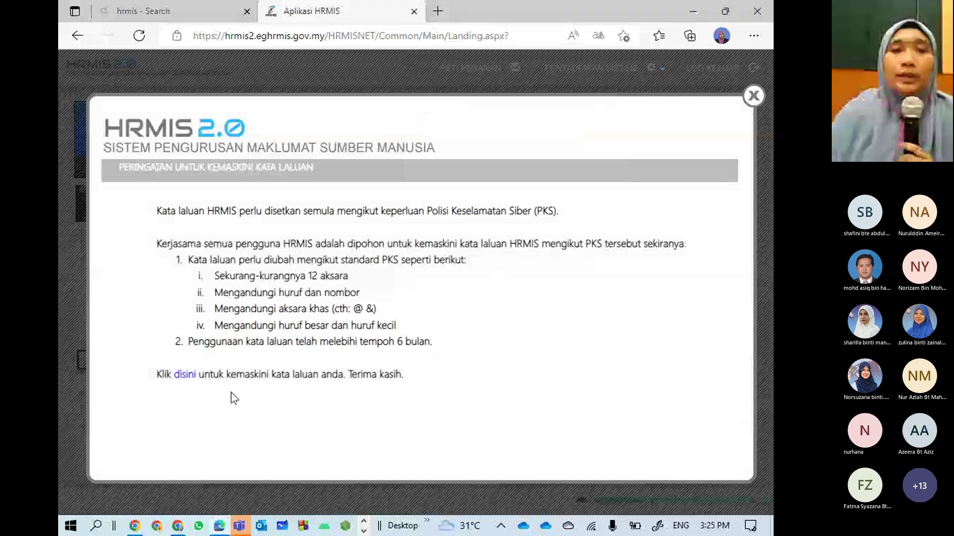
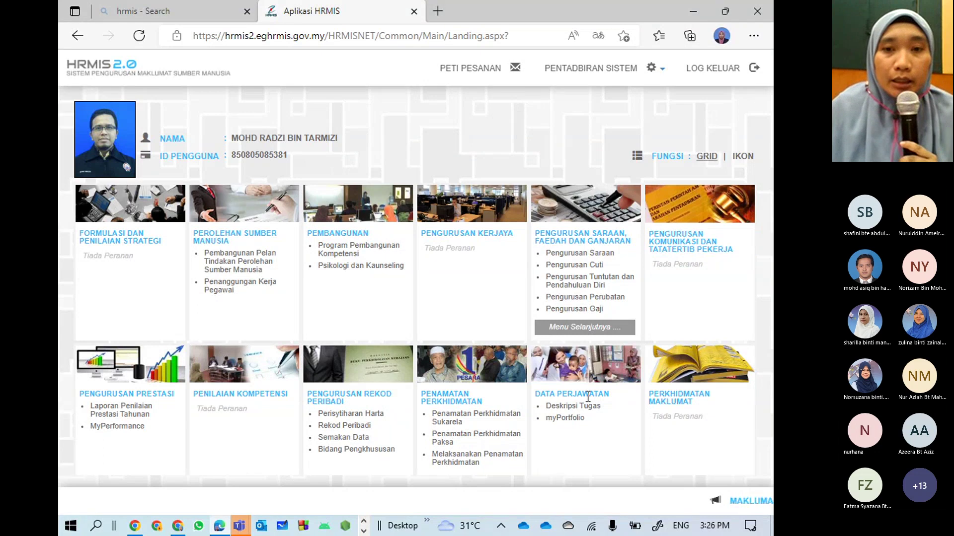
# Open myPortfolio and go to Fungsi > Pemilik Kompetensi to see the empty document list
pyautogui.click(566, 418)
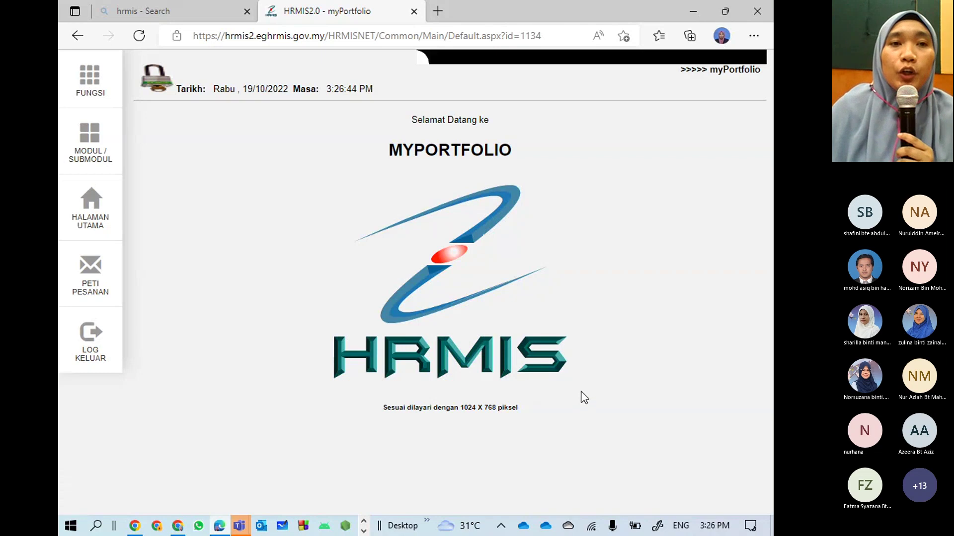
pyautogui.moveTo(83, 77)
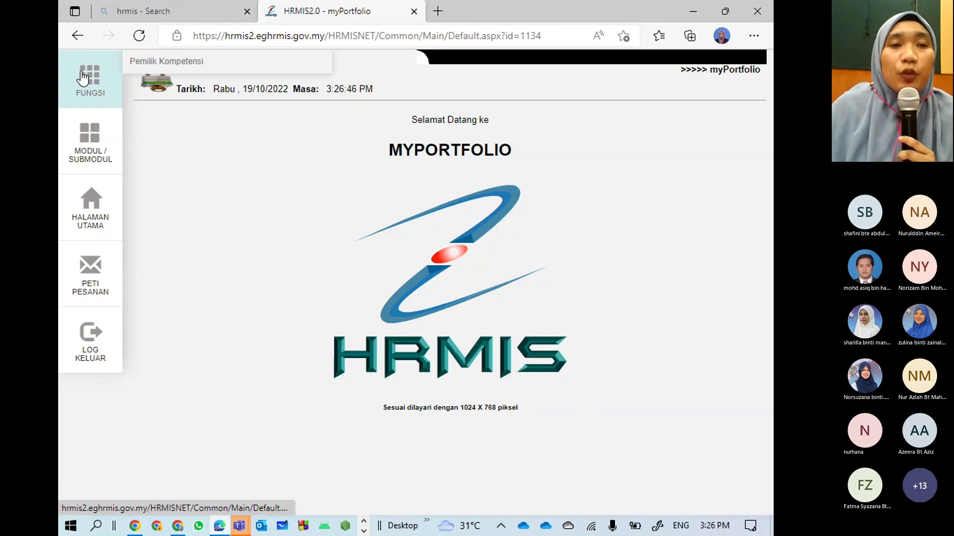
pyautogui.click(173, 68)
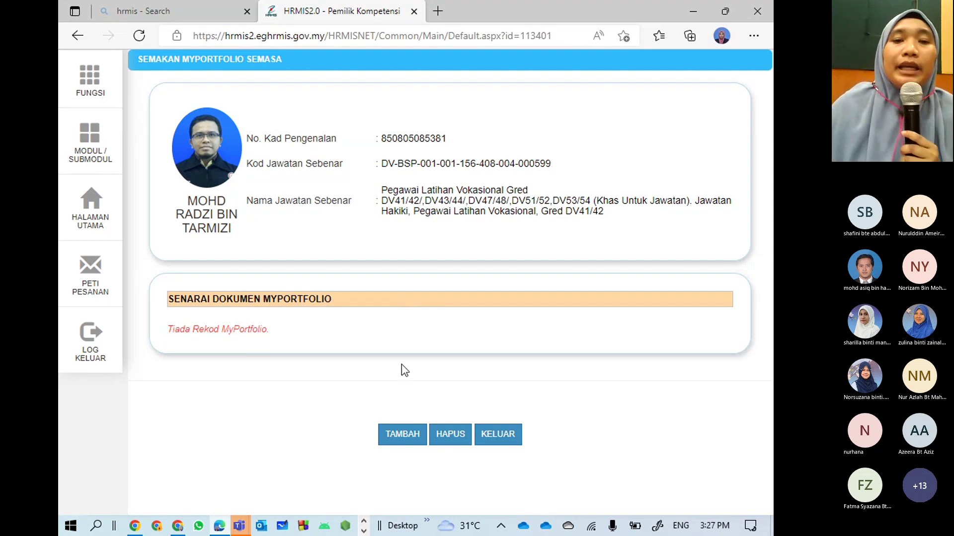
# Create a new myPortfolio and acknowledge the success notice
pyautogui.click(404, 440)
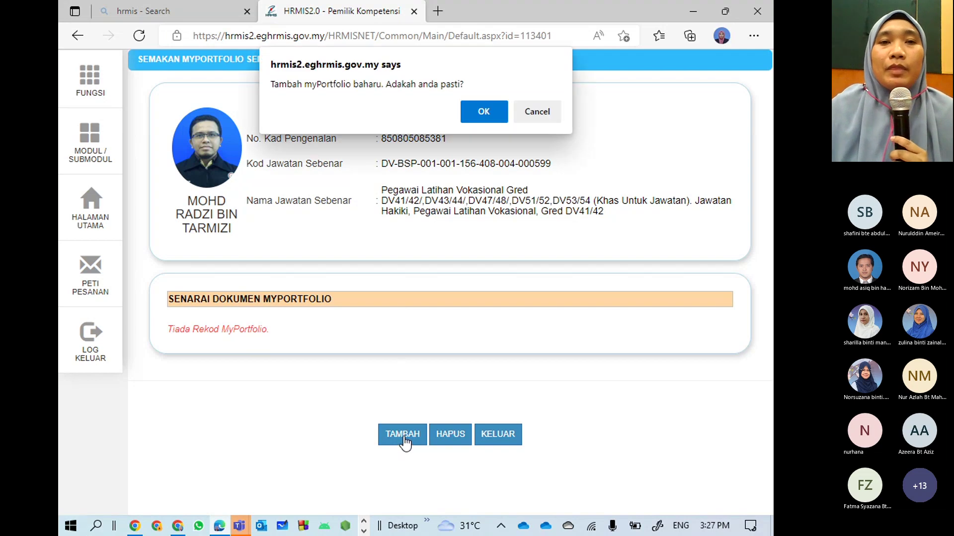
pyautogui.click(474, 112)
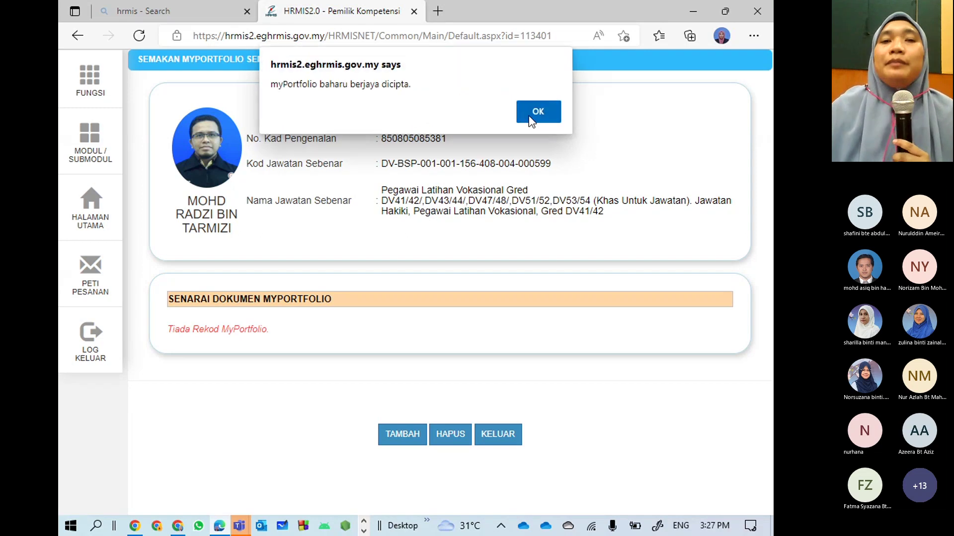
pyautogui.click(530, 119)
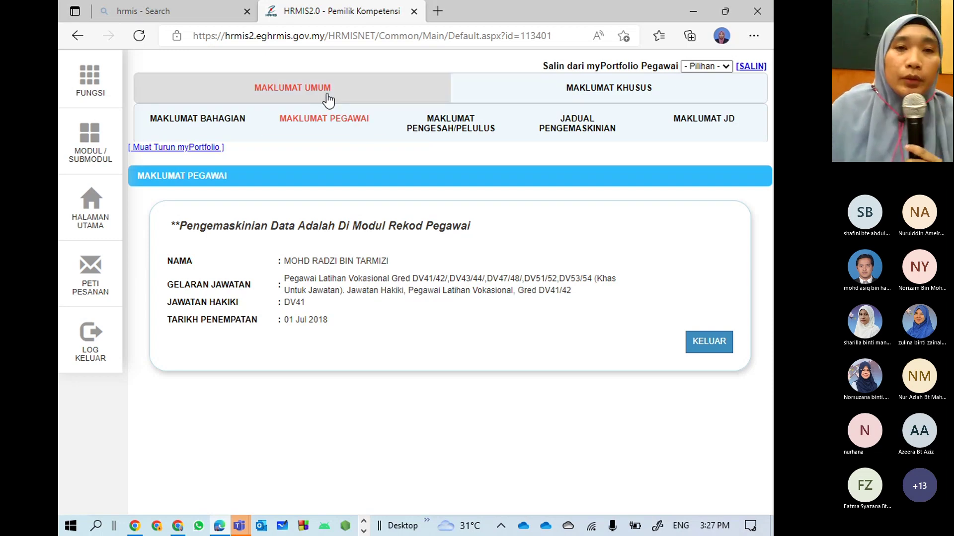
# Switch to Maklumat Khusus and back to Maklumat Umum to show the officer's DV41 post details
pyautogui.click(594, 99)
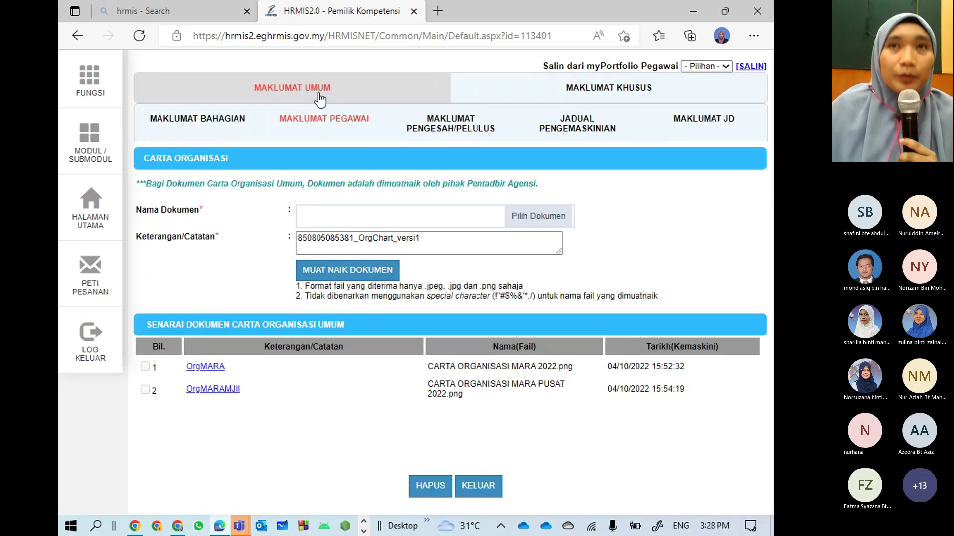
pyautogui.click(319, 98)
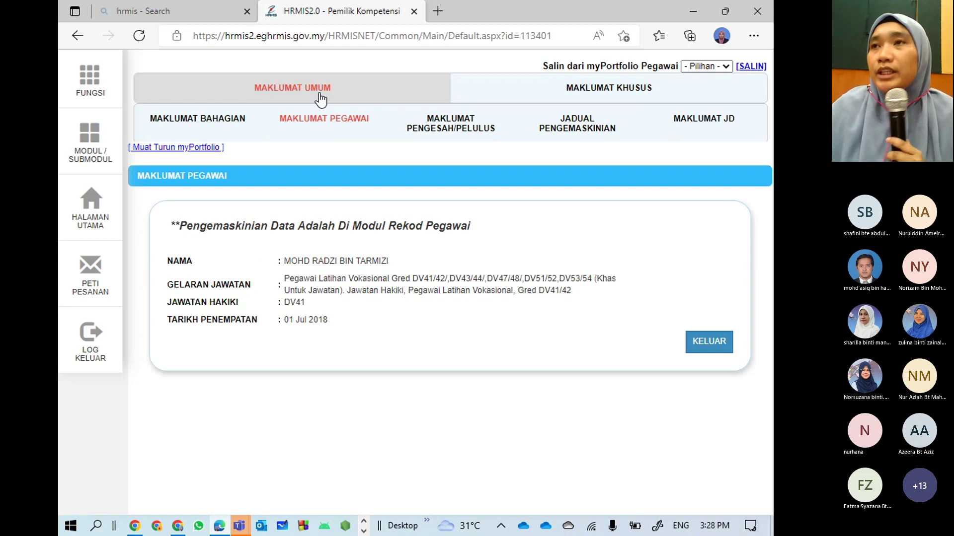
pyautogui.click(364, 530)
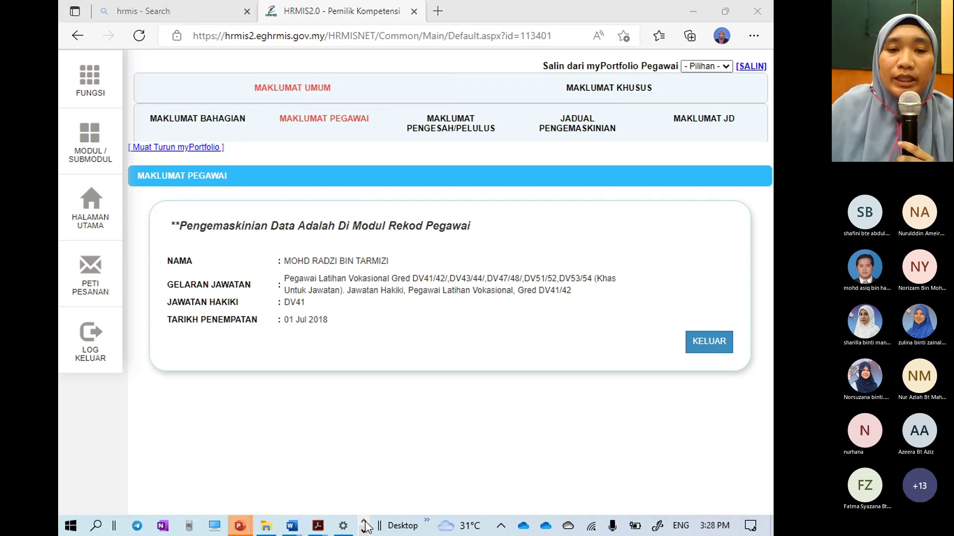
pyautogui.moveTo(318, 527)
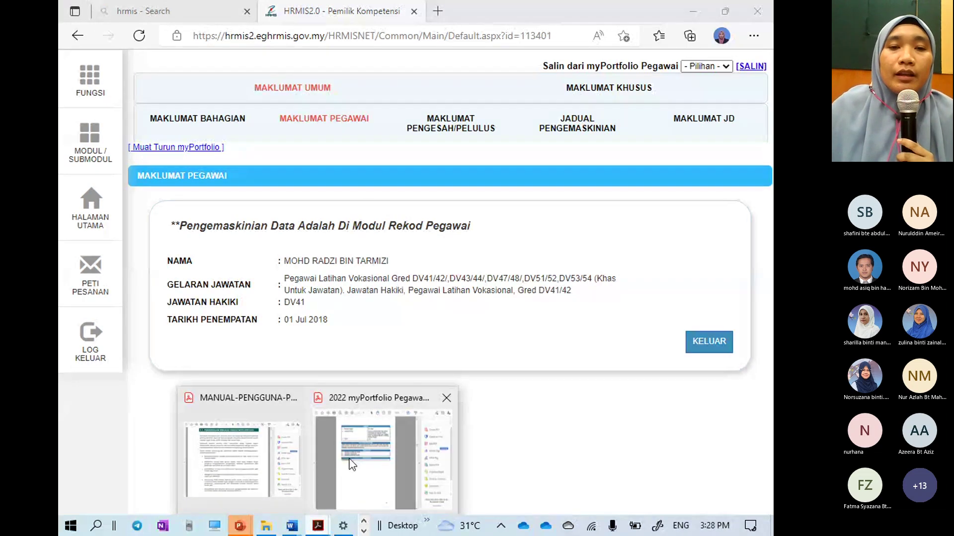
pyautogui.click(368, 460)
pyautogui.moveTo(591, 218); pyautogui.dragTo(589, 115)
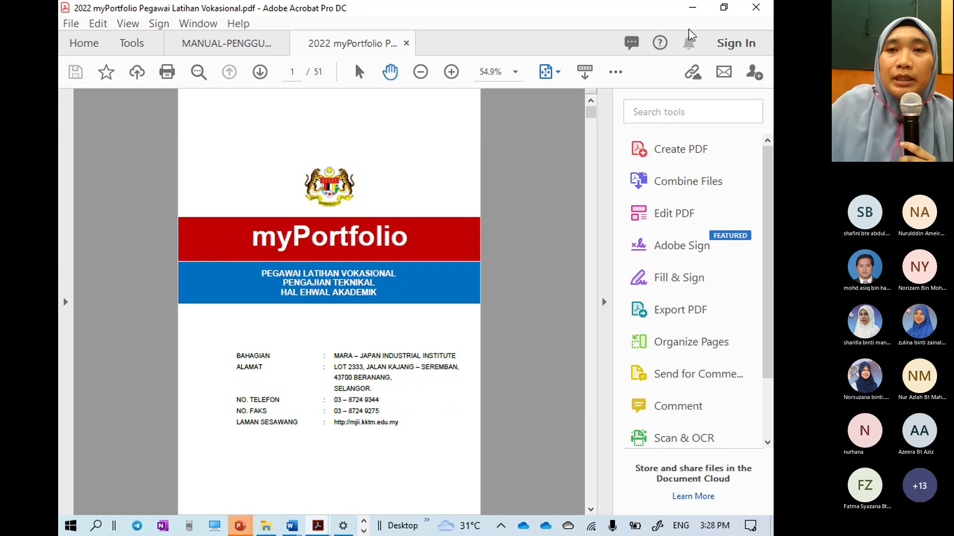
pyautogui.click(690, 8)
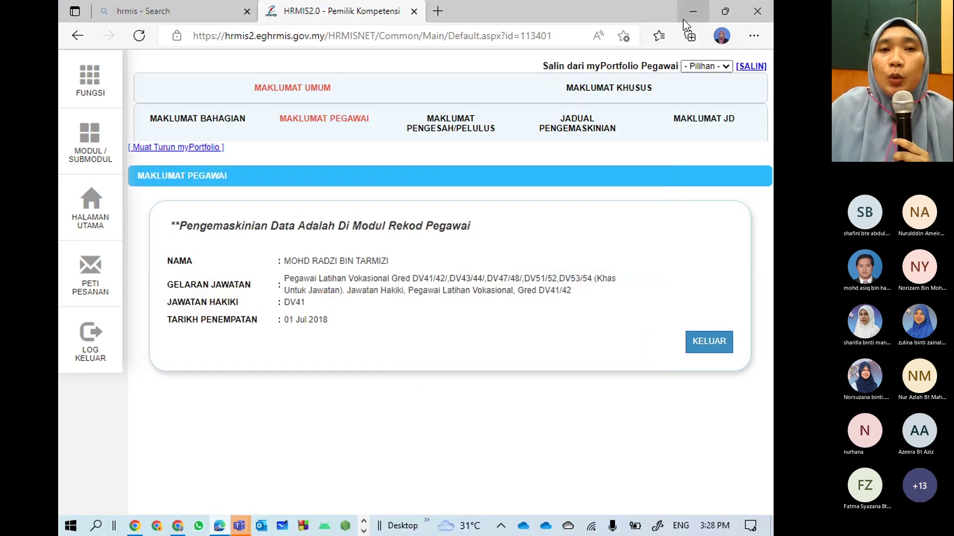
# Step through Maklumat Bahagian and Maklumat Pegawai to reach the Maklumat Pengesah/Pelulus section dated 19/10/2022
pyautogui.click(216, 128)
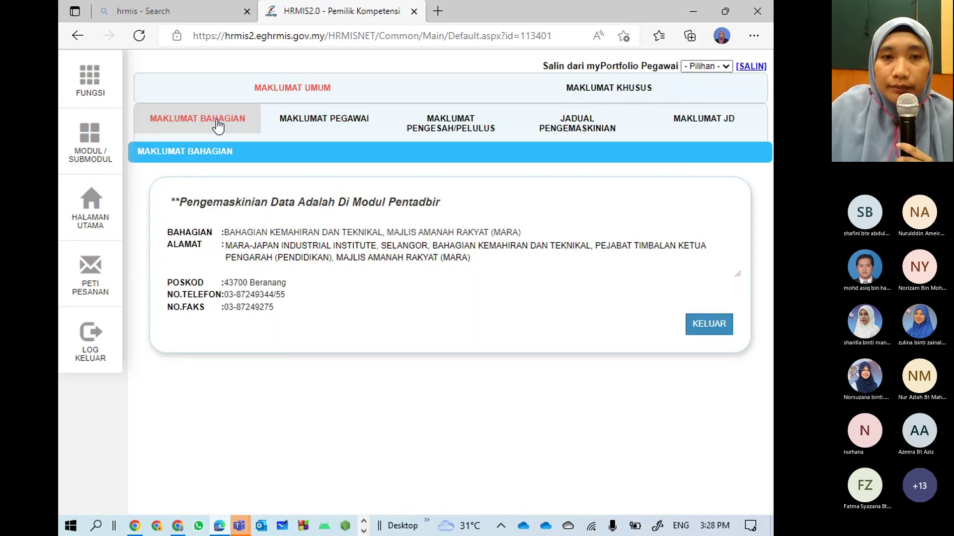
pyautogui.click(306, 123)
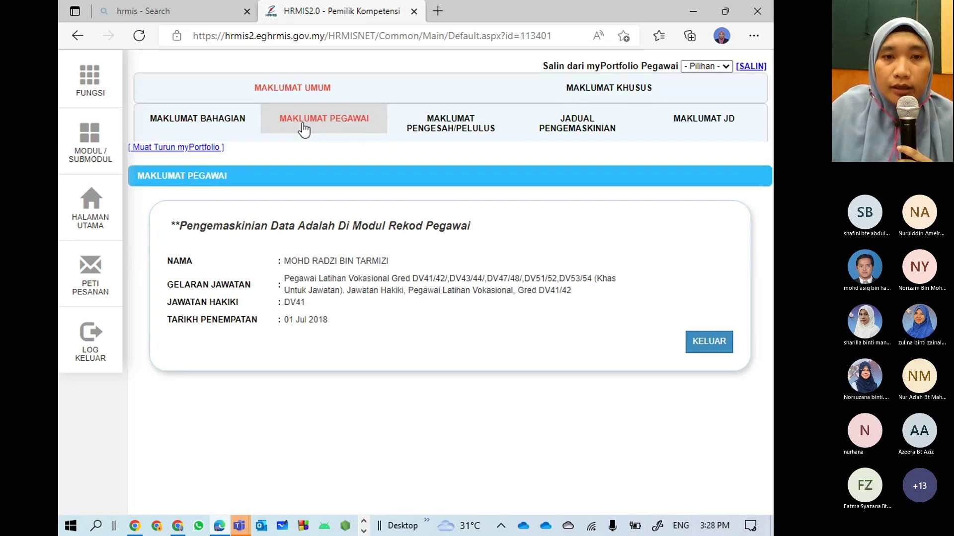
pyautogui.click(436, 119)
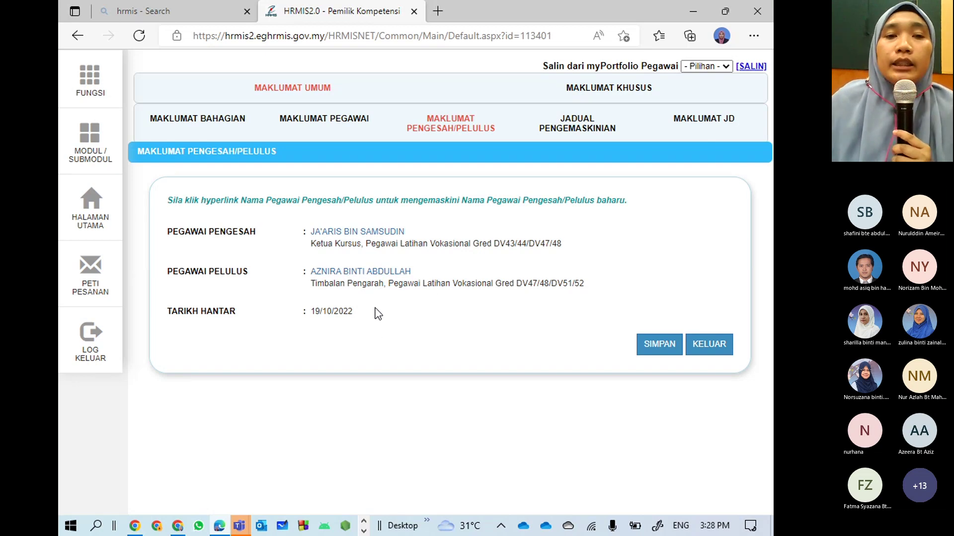
# Make the MARA-Japan Industrial Institute Timbalan Pengarah the Pegawai Pengesah via MARA > Pendidikan > Kemahiran dan Teknikal
pyautogui.click(336, 233)
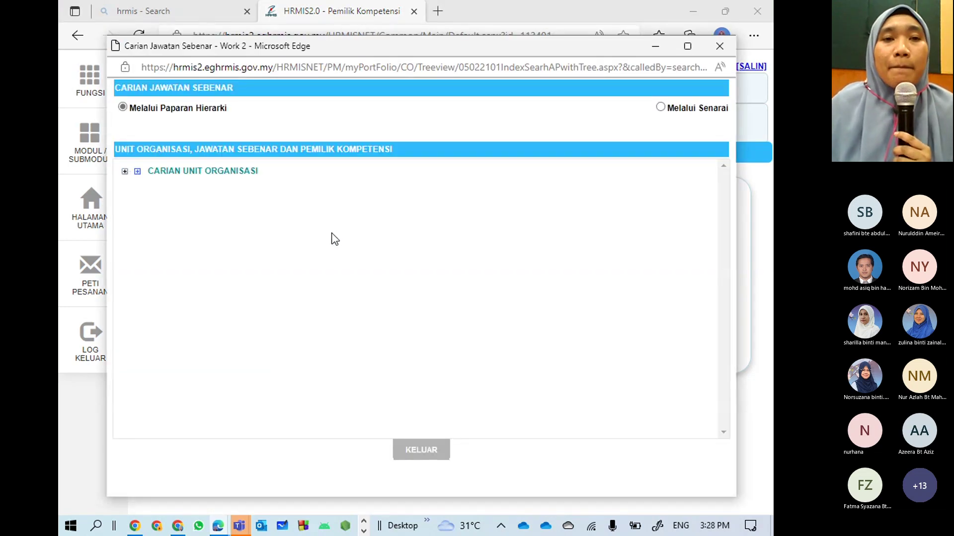
pyautogui.click(124, 171)
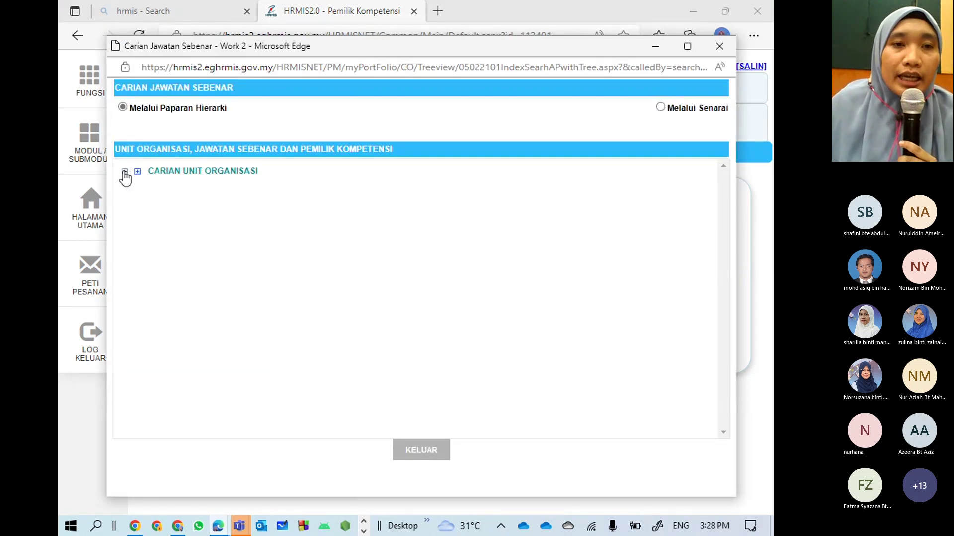
pyautogui.click(136, 184)
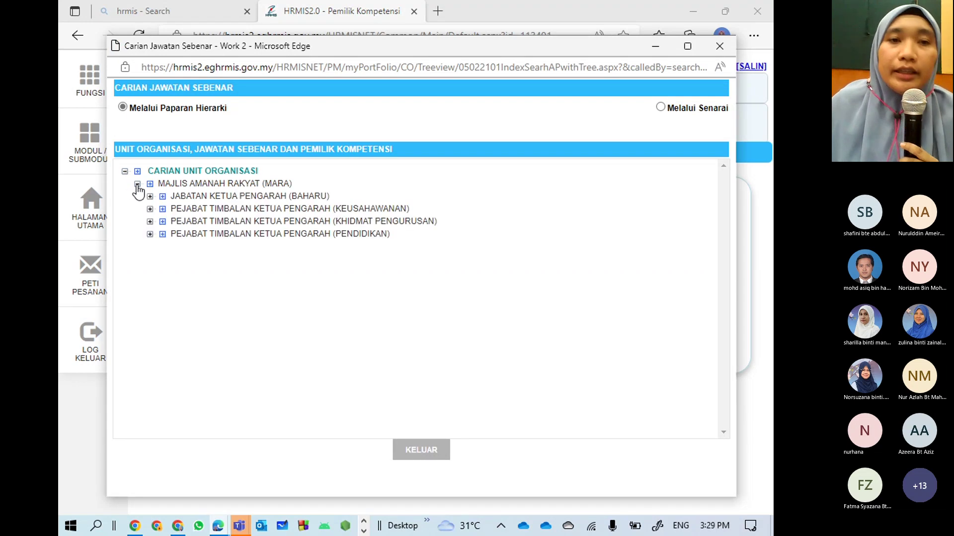
pyautogui.click(150, 234)
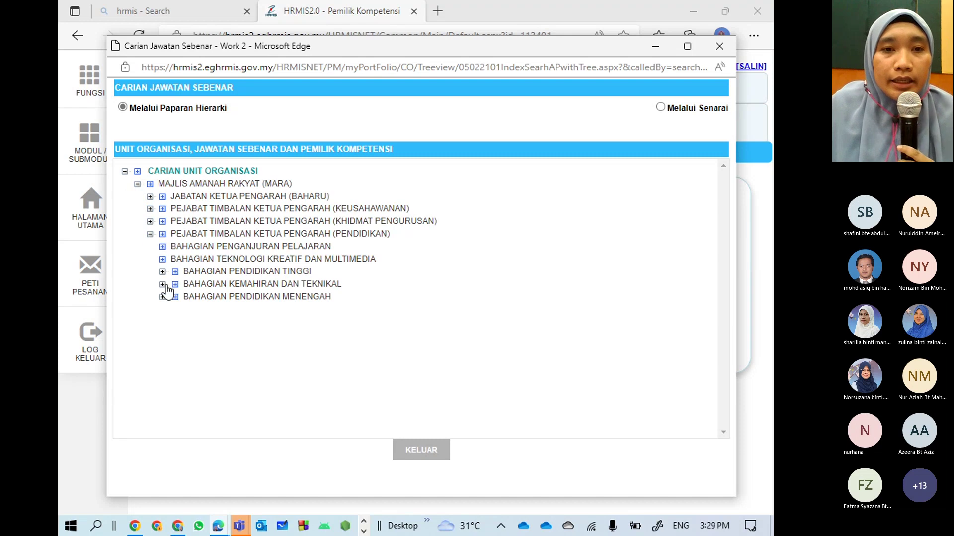
pyautogui.click(163, 285)
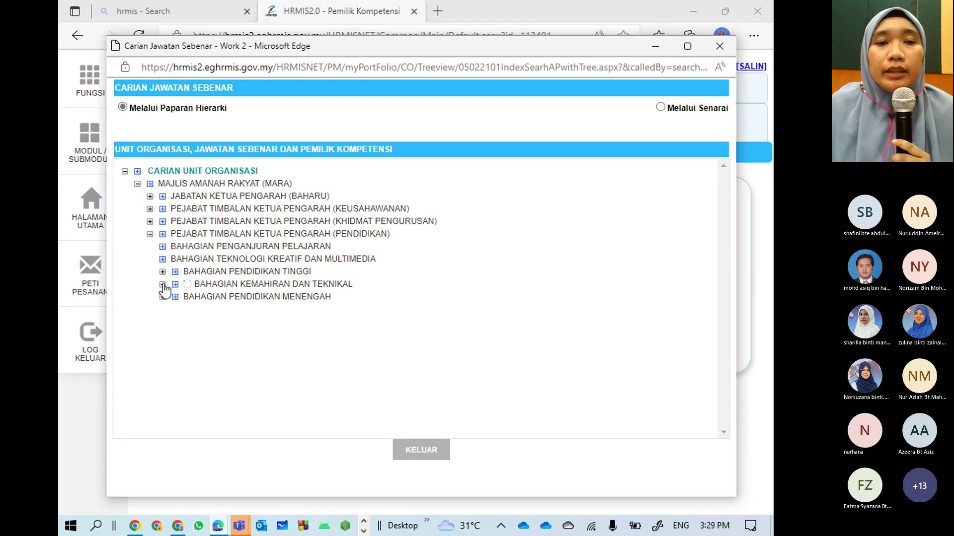
pyautogui.scroll(-1, 179, 331)
pyautogui.scroll(-3, 178, 331)
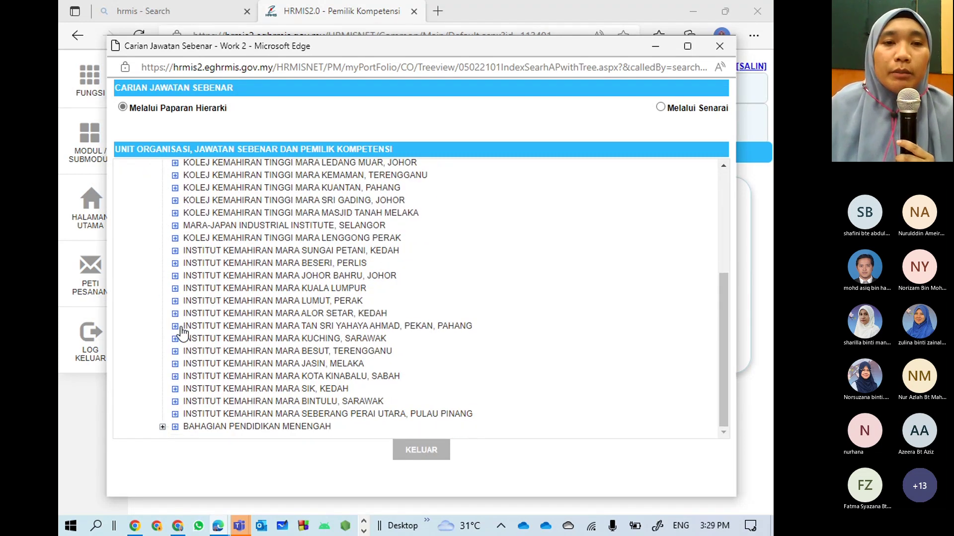
pyautogui.scroll(1, 183, 332)
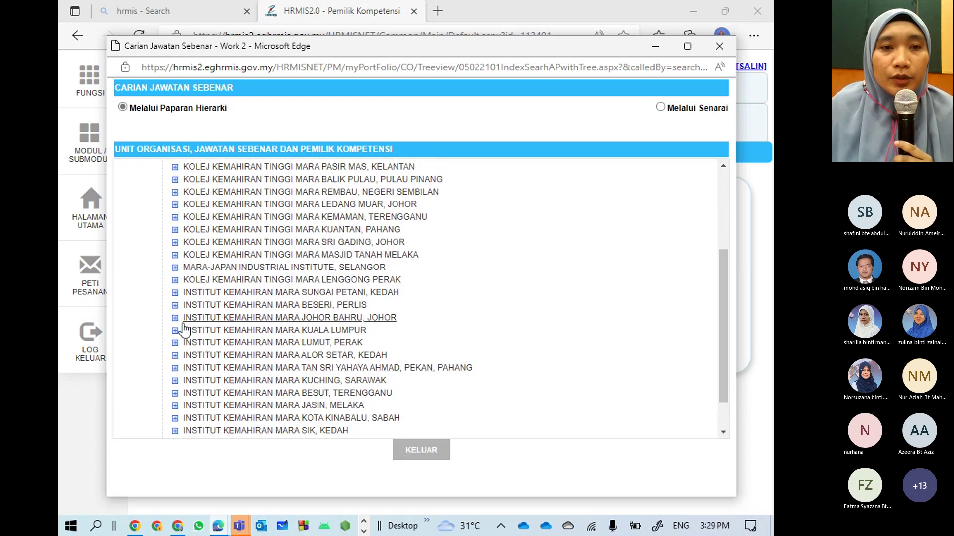
pyautogui.click(175, 268)
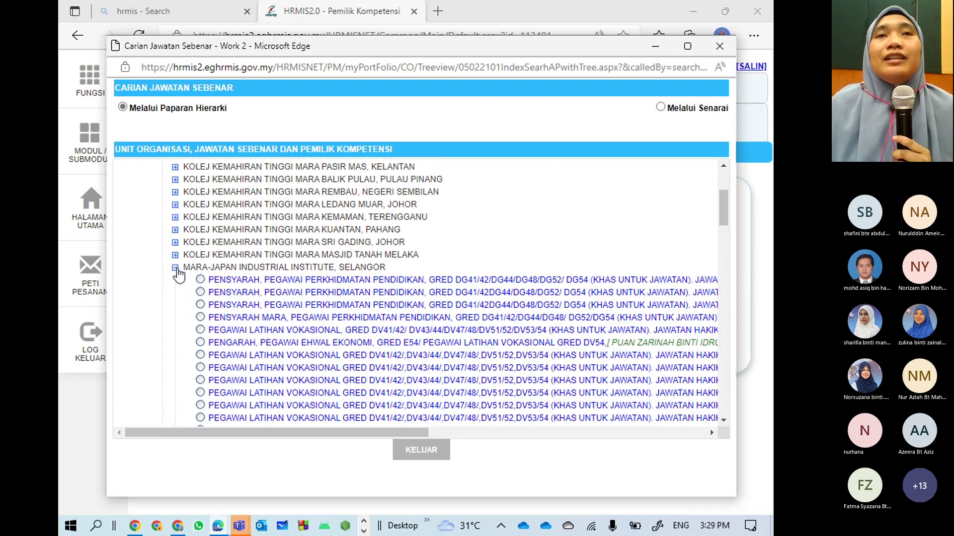
pyautogui.scroll(-1, 341, 304)
pyautogui.scroll(-6, 341, 304)
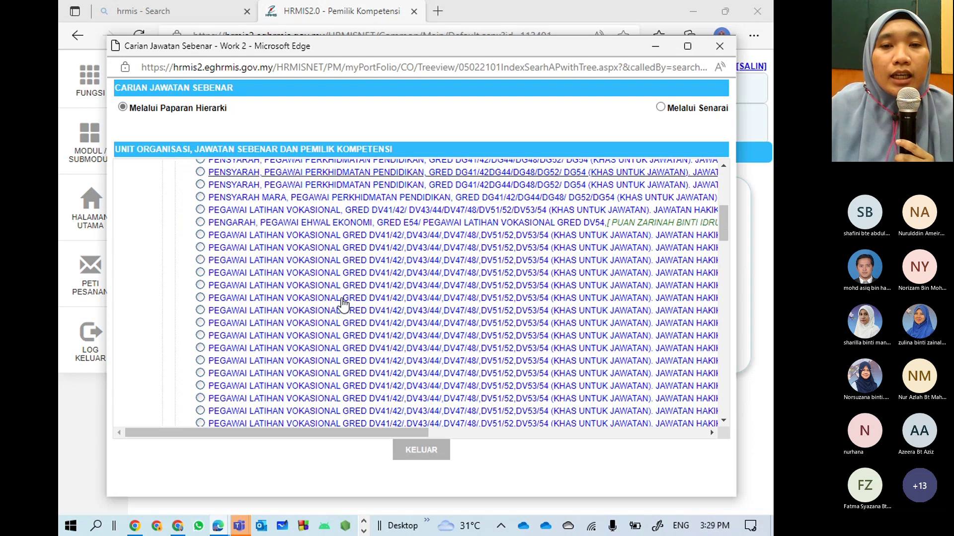
pyautogui.scroll(-5, 336, 305)
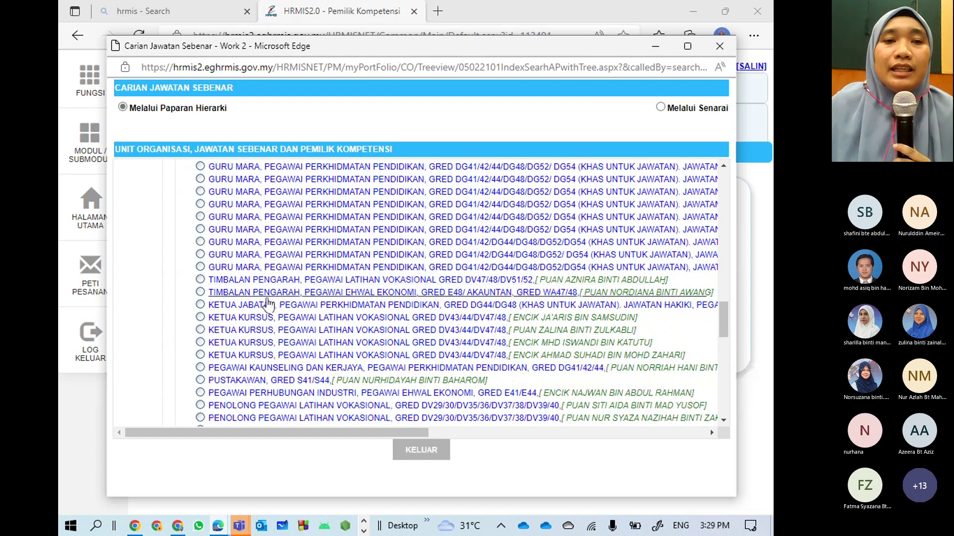
pyautogui.click(201, 280)
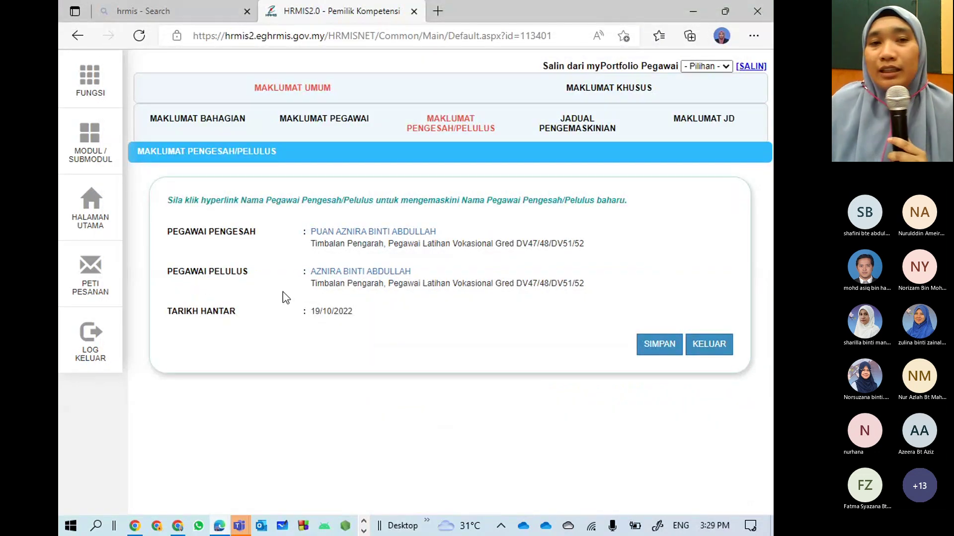
# Reopen the verifier post search and expand MARA > PENDIDIKAN > BAHAGIAN KEMAHIRAN DAN TEKNIKAL > MARA-JAPAN INDUSTRIAL INSTITUTE
pyautogui.click(385, 231)
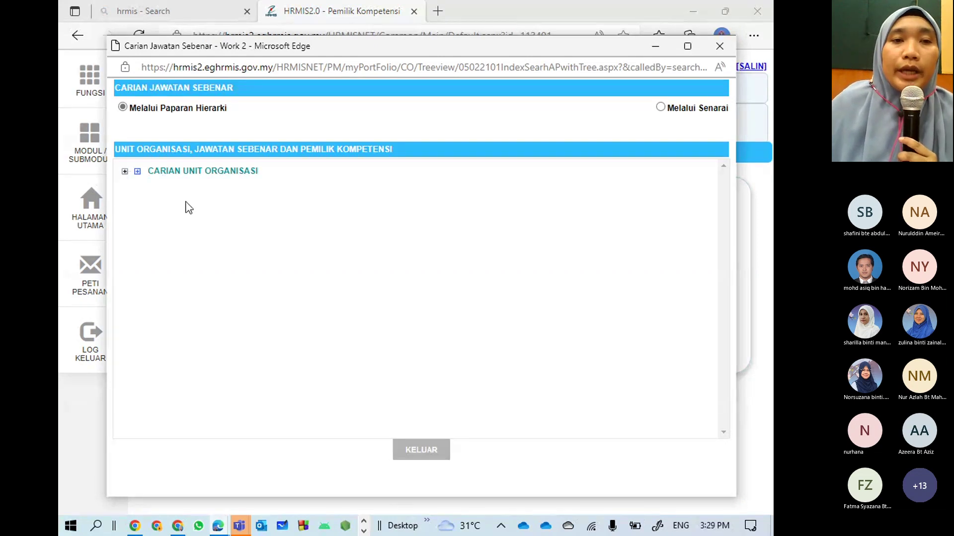
pyautogui.click(433, 451)
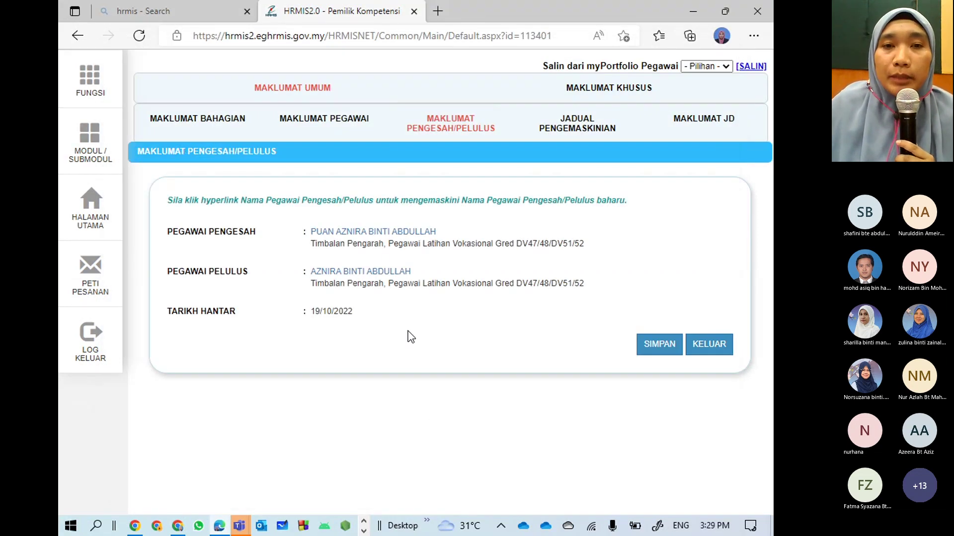
pyautogui.click(378, 236)
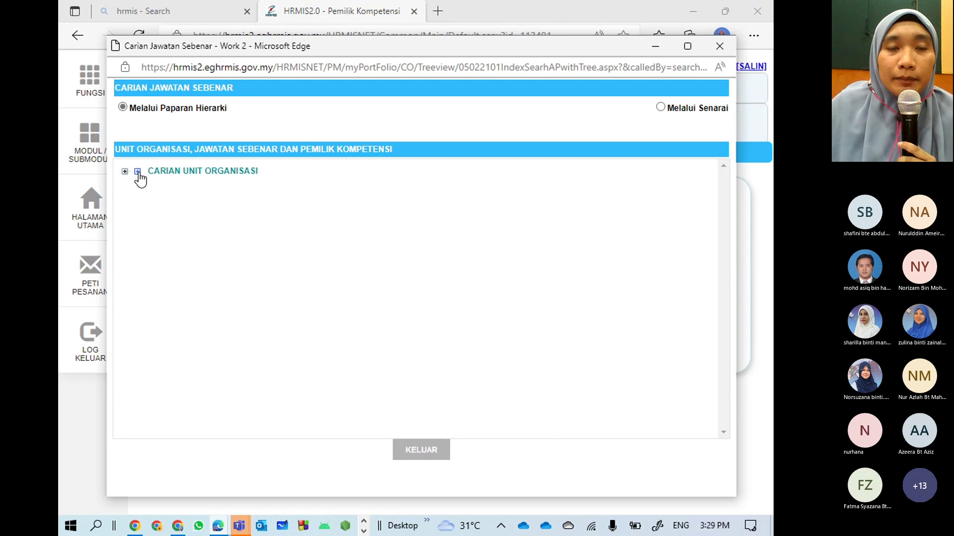
pyautogui.click(124, 172)
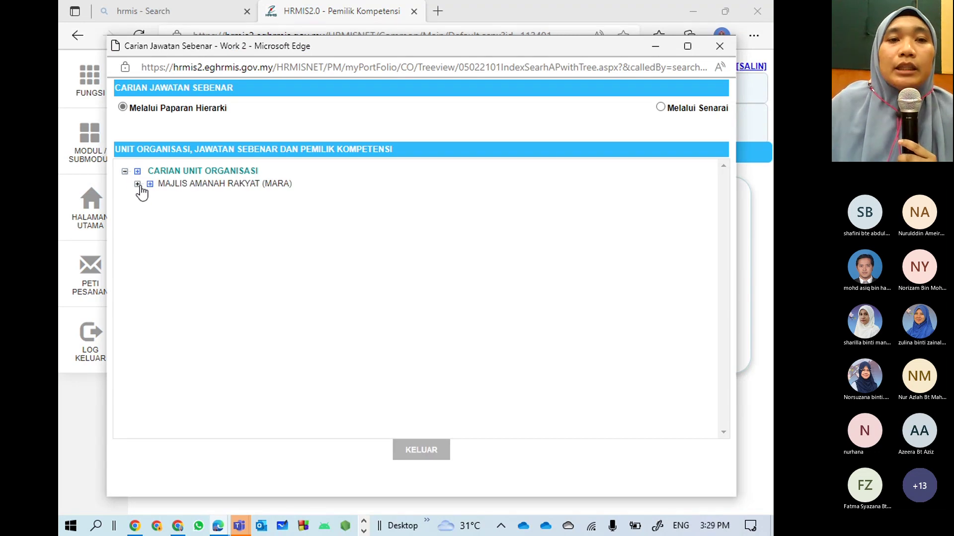
pyautogui.click(149, 185)
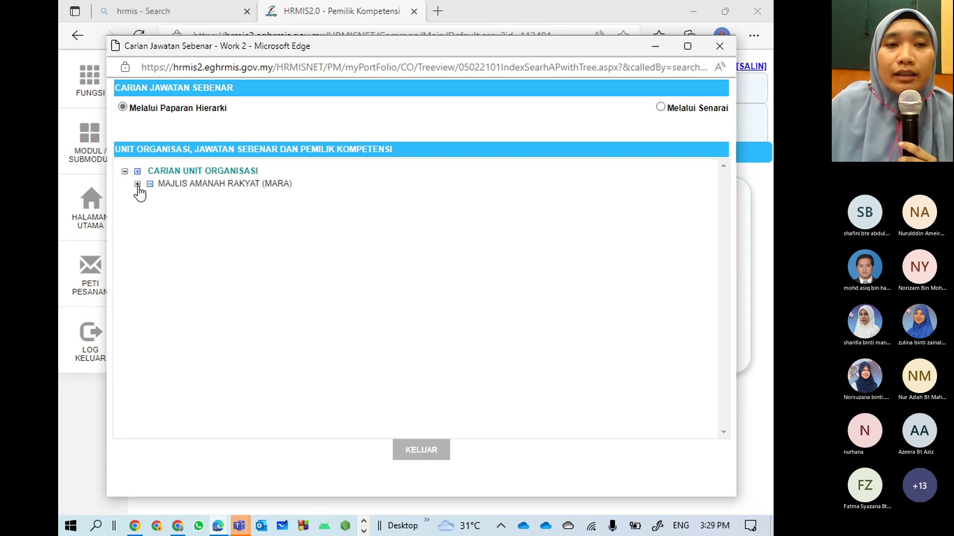
pyautogui.click(137, 184)
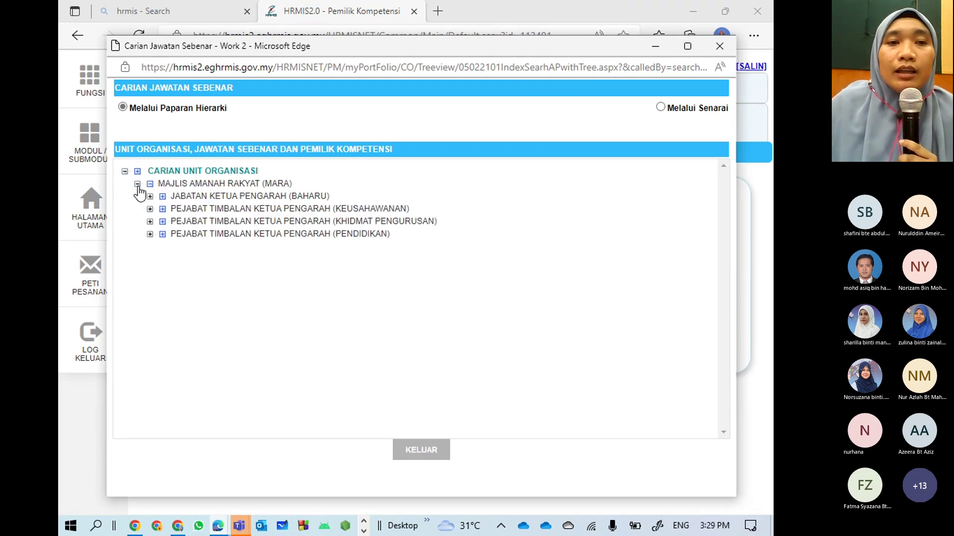
pyautogui.click(150, 234)
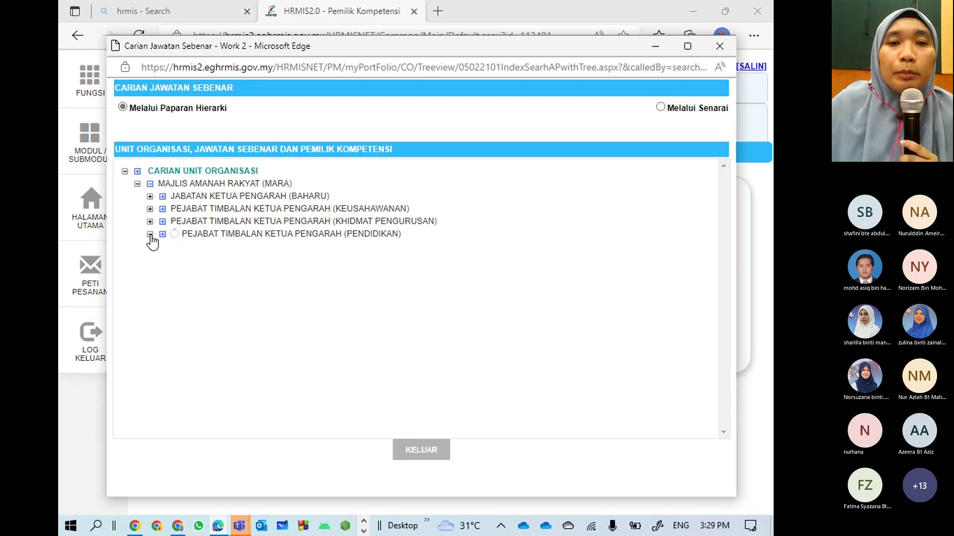
pyautogui.click(163, 285)
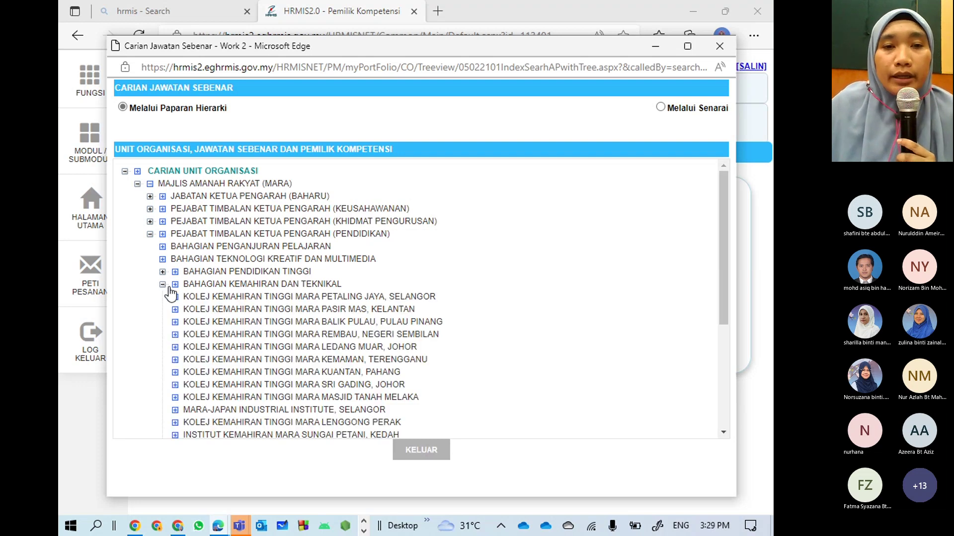
pyautogui.scroll(-3, 170, 294)
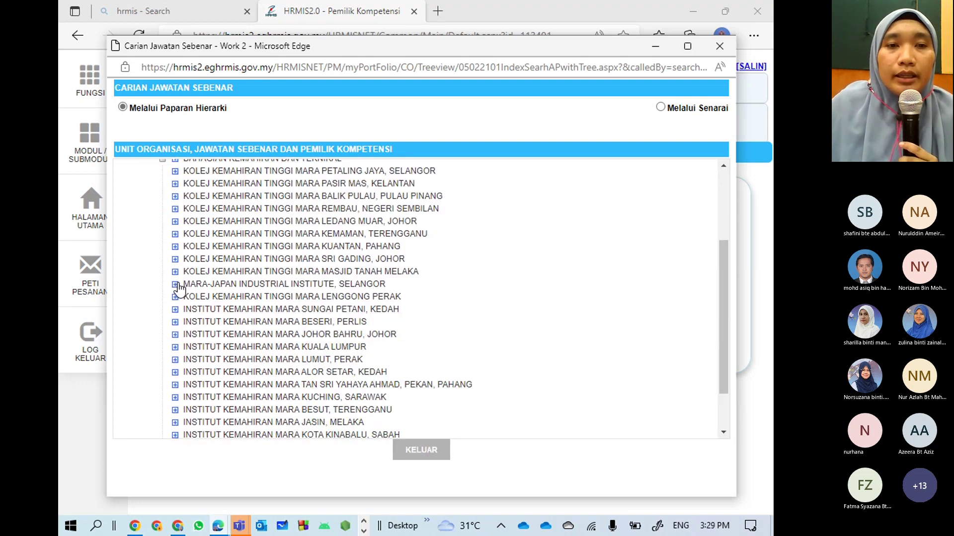
pyautogui.click(176, 284)
# View a GURU MARA position's details, then close the details window
pyautogui.scroll(-1, 221, 289)
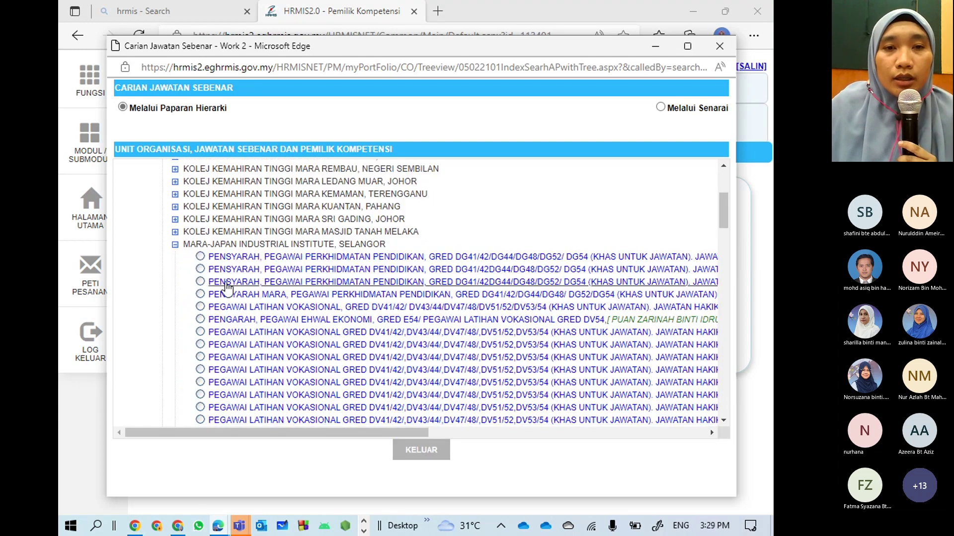
pyautogui.scroll(-5, 221, 286)
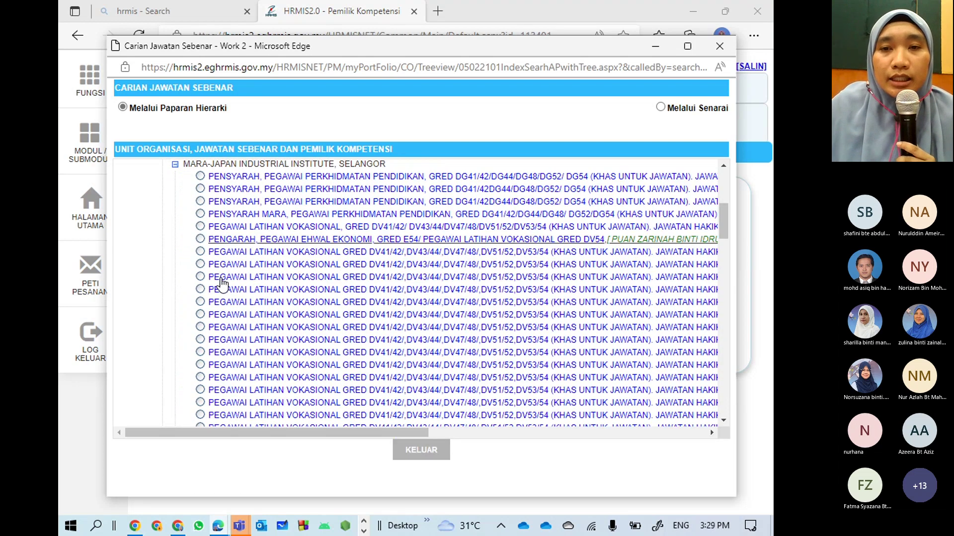
pyautogui.scroll(-3, 404, 422)
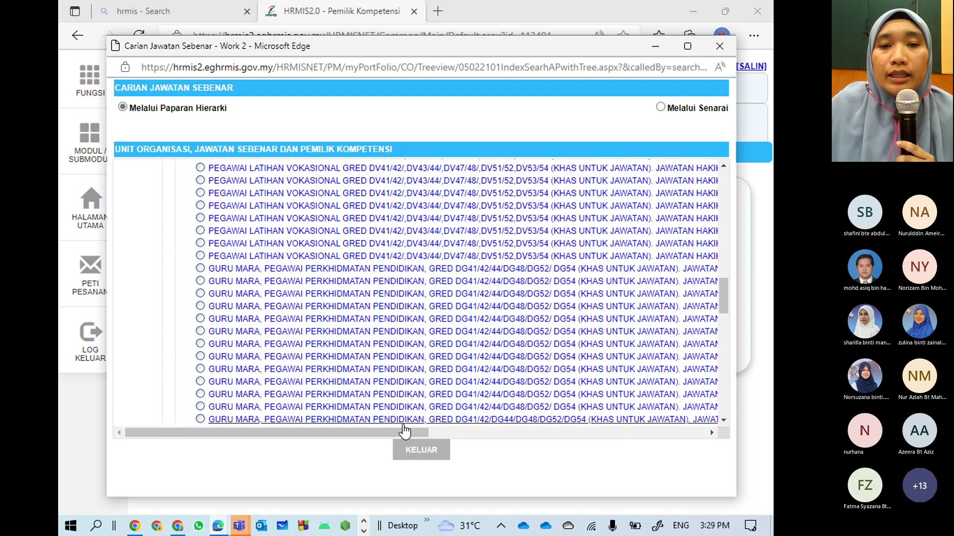
pyautogui.click(404, 422)
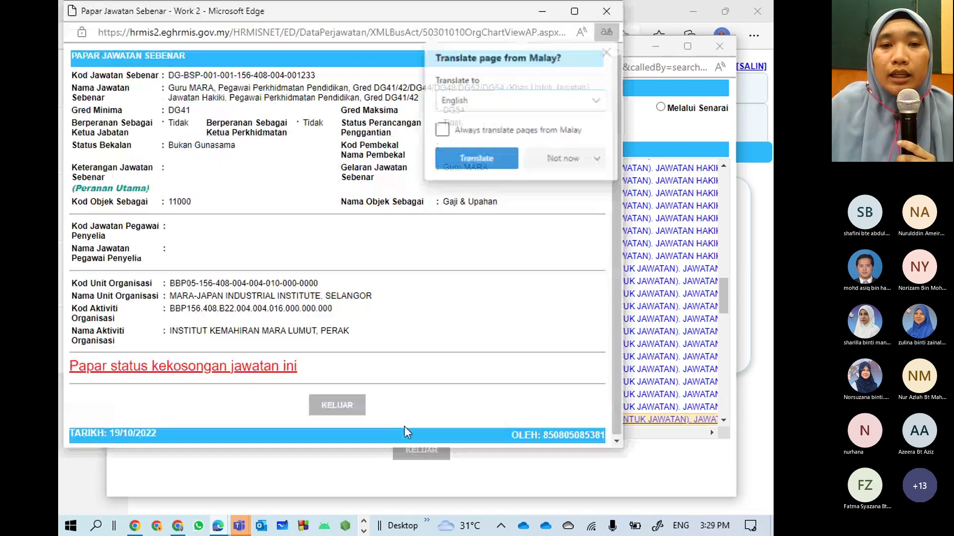
pyautogui.click(606, 54)
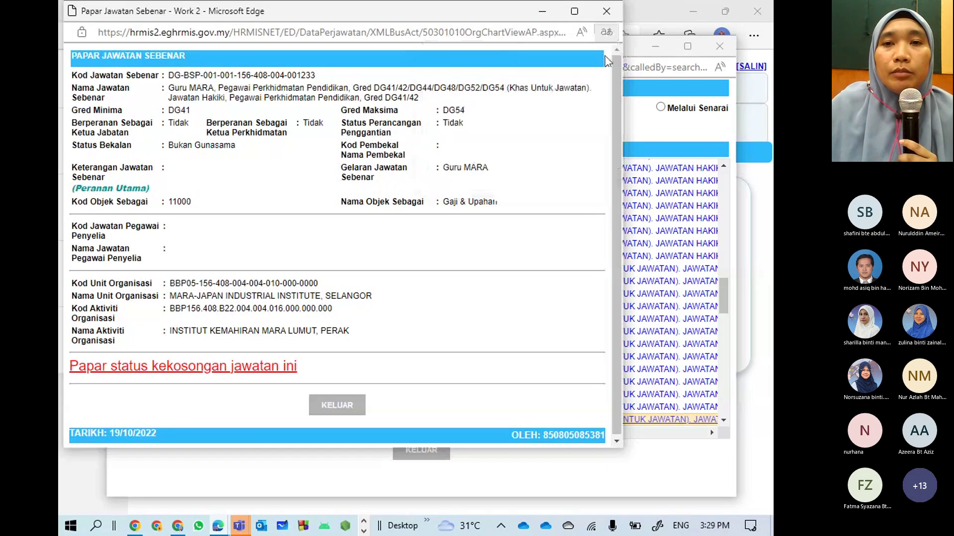
pyautogui.click(605, 14)
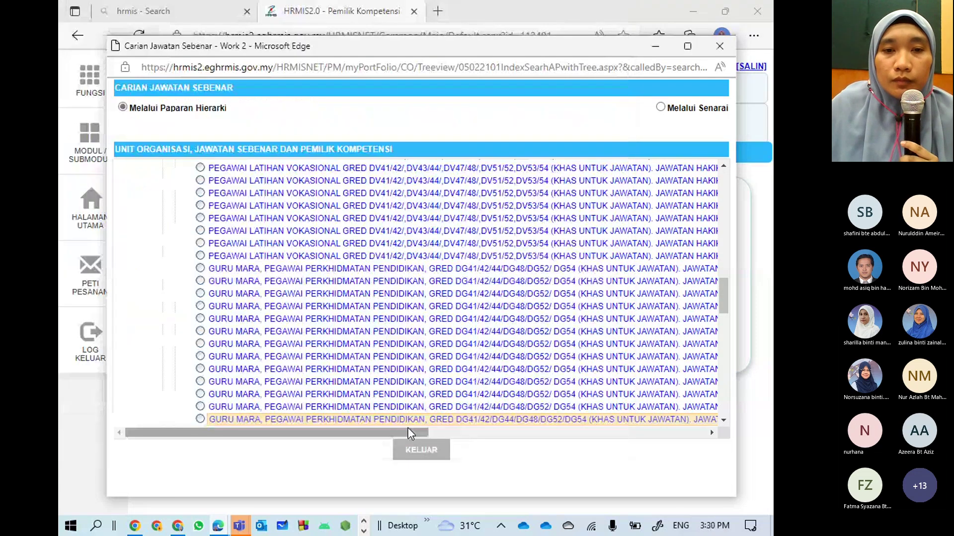
# Browse the listed MARA-JAPAN positions and their holders, then exit the position search
pyautogui.moveTo(411, 434); pyautogui.dragTo(639, 426)
pyautogui.scroll(-3, 542, 301)
pyautogui.scroll(10, 539, 297)
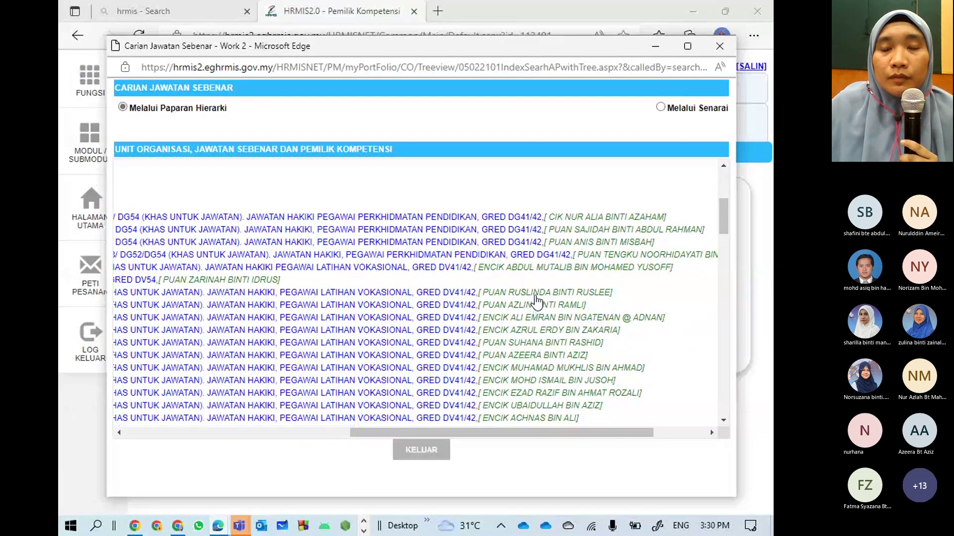
pyautogui.scroll(1, 544, 303)
pyautogui.moveTo(508, 432); pyautogui.dragTo(255, 468)
pyautogui.scroll(-3, 345, 437)
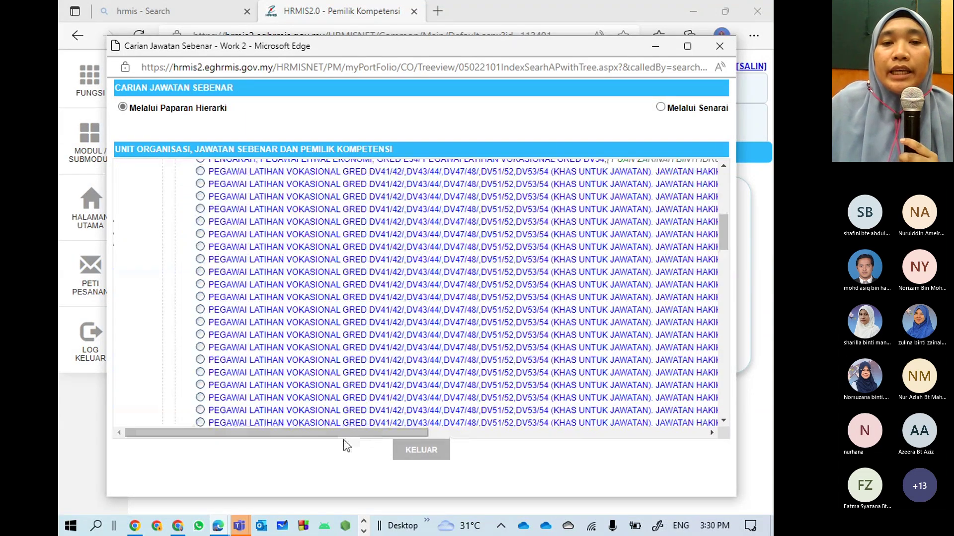
pyautogui.moveTo(351, 439); pyautogui.dragTo(560, 432)
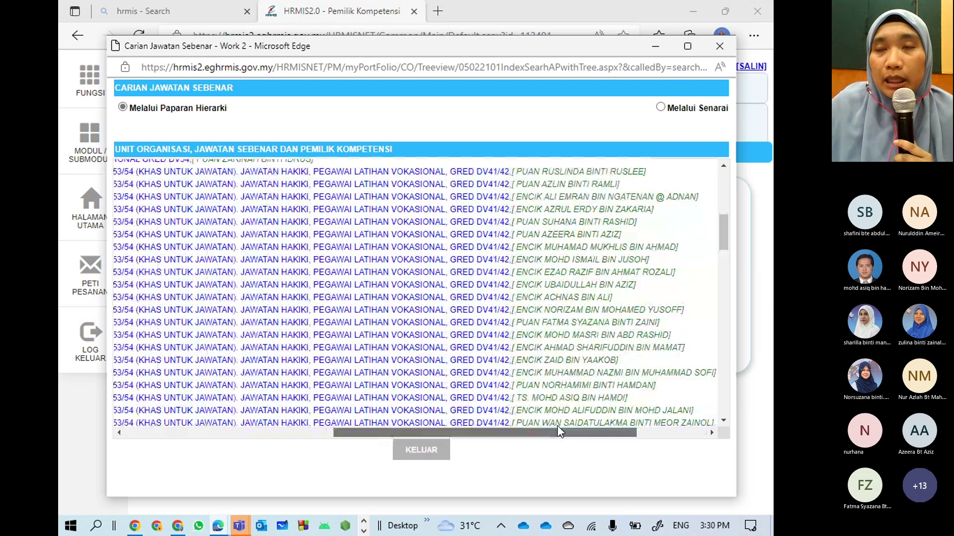
pyautogui.click(409, 454)
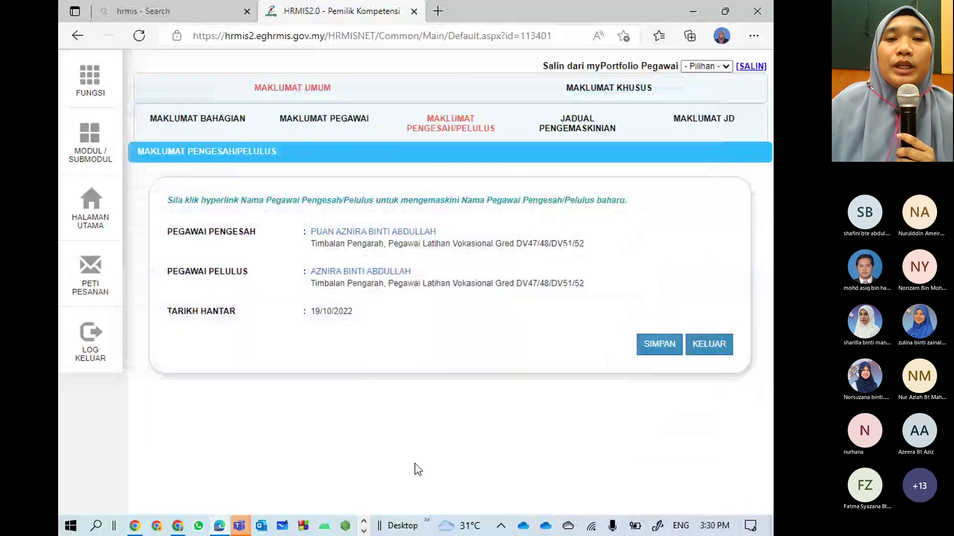
# Open the Pegawai Pelulus position search maximized, with Melalui Senarai selected
pyautogui.click(369, 273)
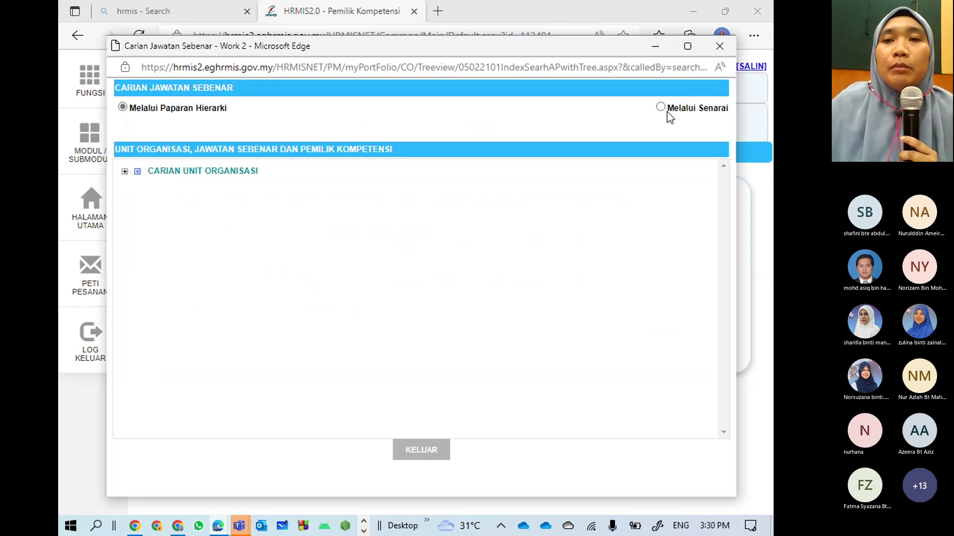
pyautogui.click(688, 46)
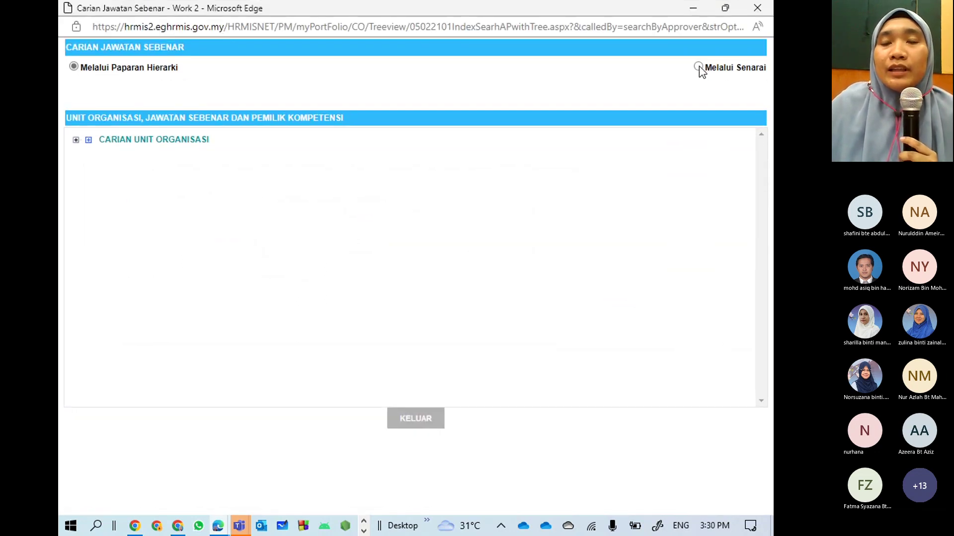
pyautogui.click(698, 67)
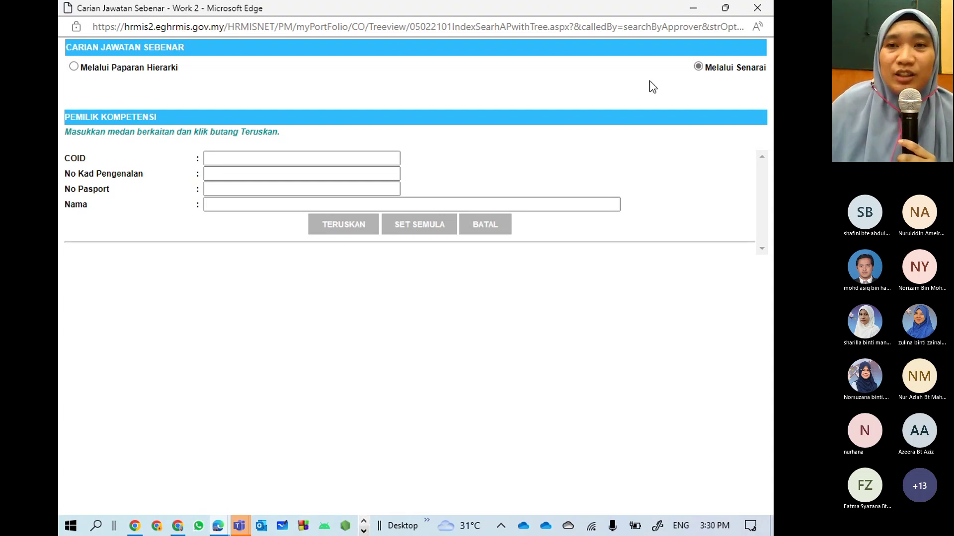
# Open ic top mjii from the Kursus MyPortfolio folder and copy the first identity card number
pyautogui.click(691, 8)
pyautogui.click(691, 11)
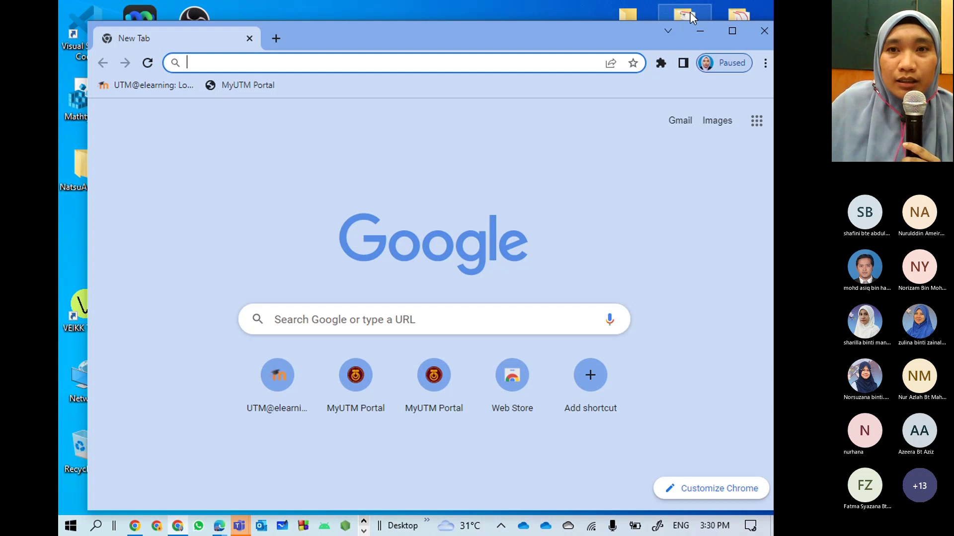
pyautogui.click(702, 31)
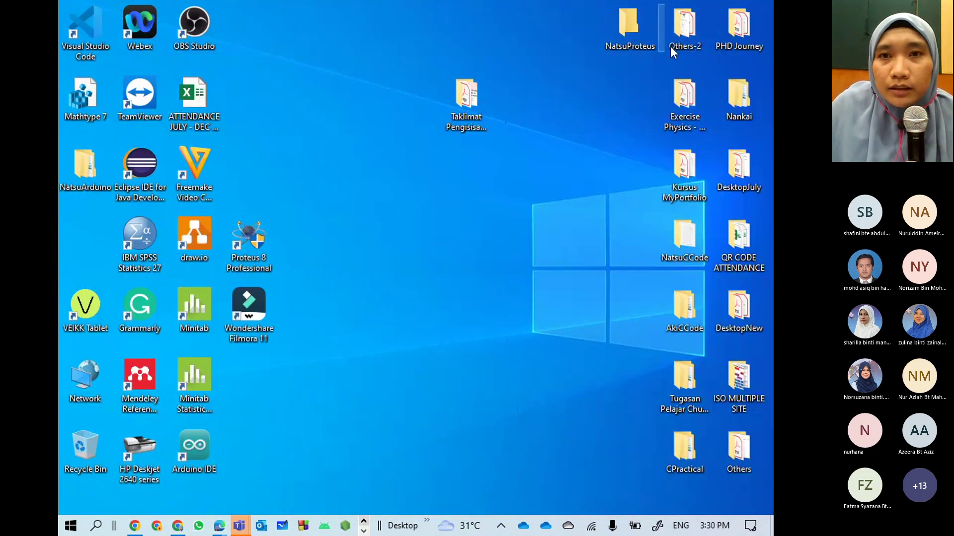
pyautogui.doubleClick(695, 188)
pyautogui.click(286, 107)
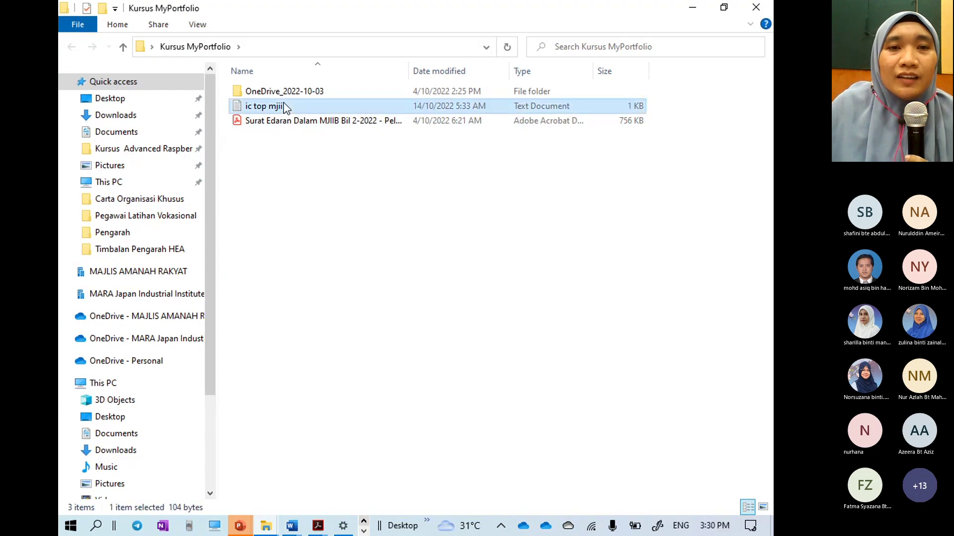
pyautogui.doubleClick(286, 107)
pyautogui.moveTo(150, 188); pyautogui.dragTo(71, 193)
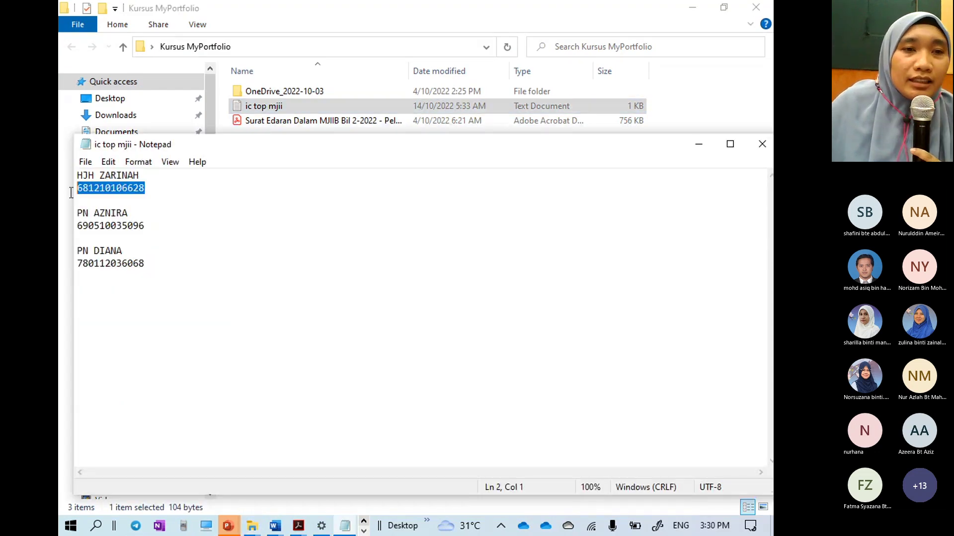
pyautogui.rightClick(116, 193)
pyautogui.click(109, 235)
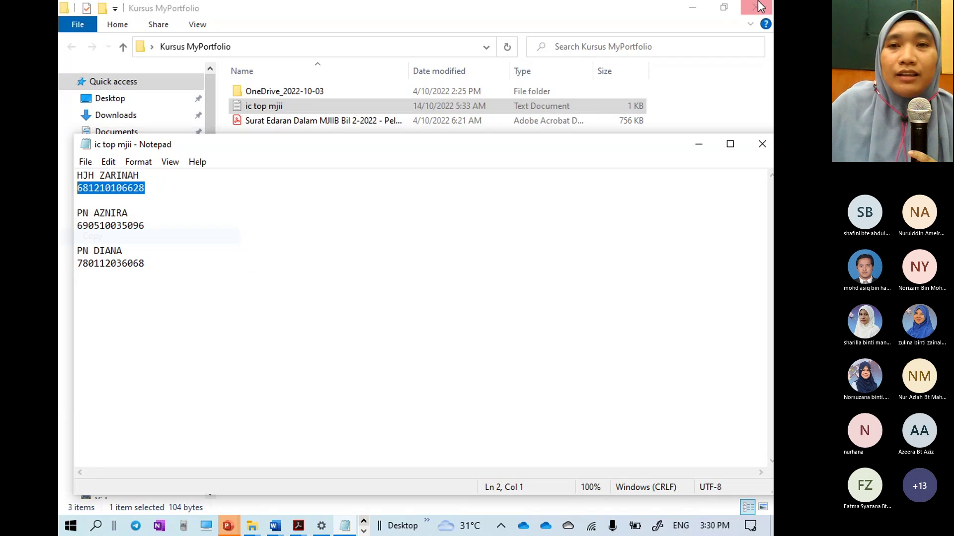
# Return to the HRMIS Carian Jawatan Sebenar form with the identity card field focused
pyautogui.click(704, 37)
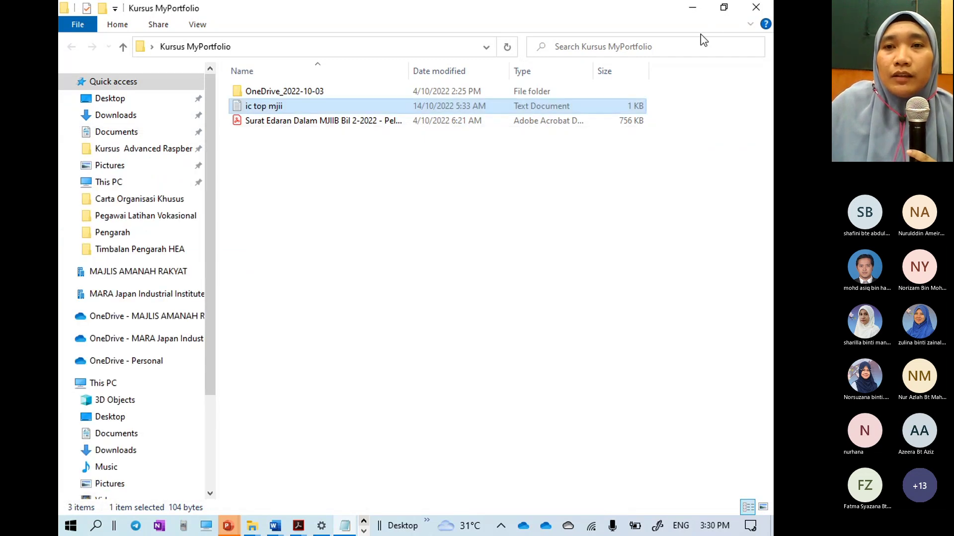
pyautogui.click(693, 8)
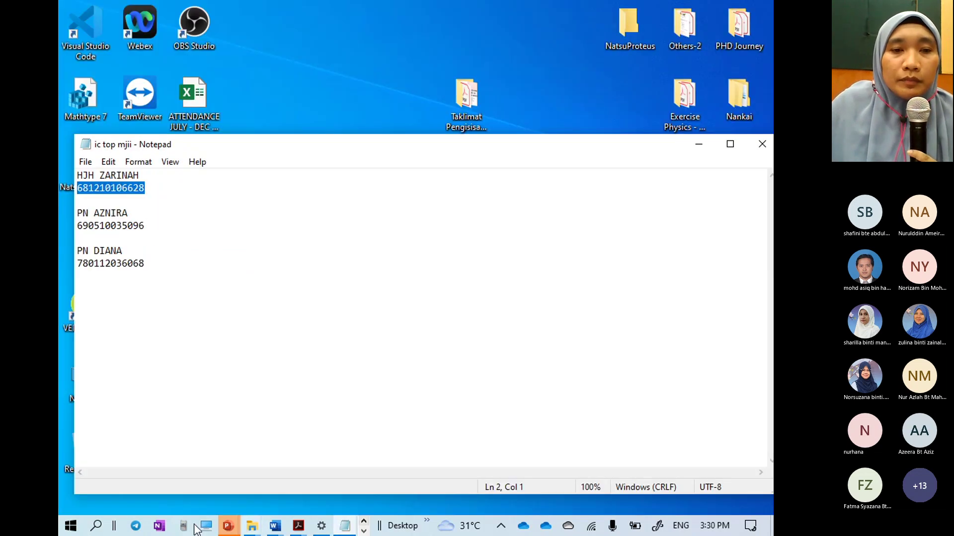
pyautogui.click(364, 522)
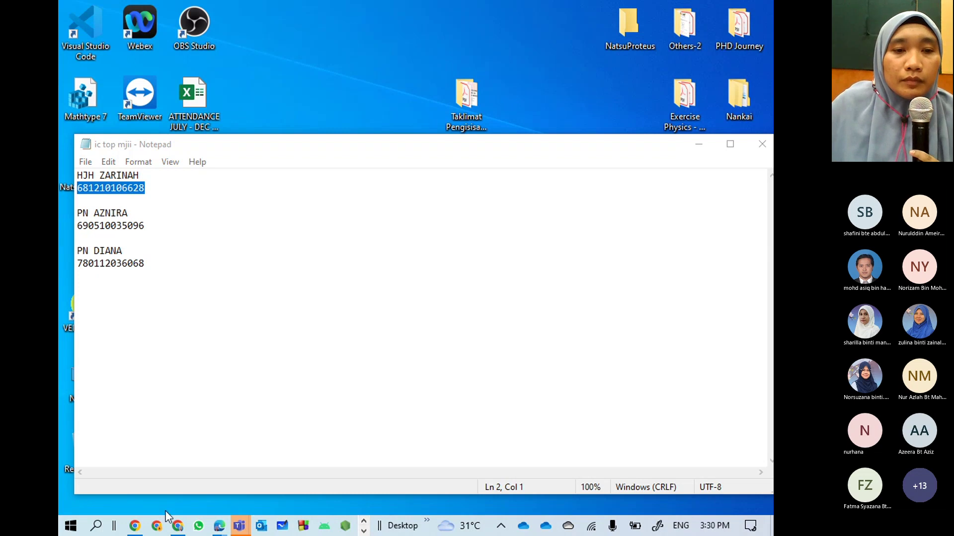
pyautogui.moveTo(222, 530)
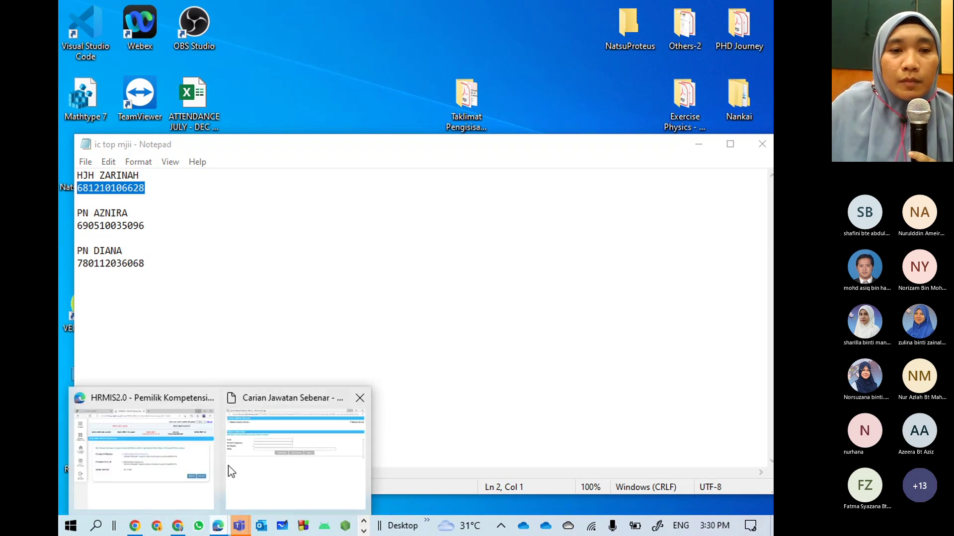
pyautogui.click(282, 448)
pyautogui.click(261, 171)
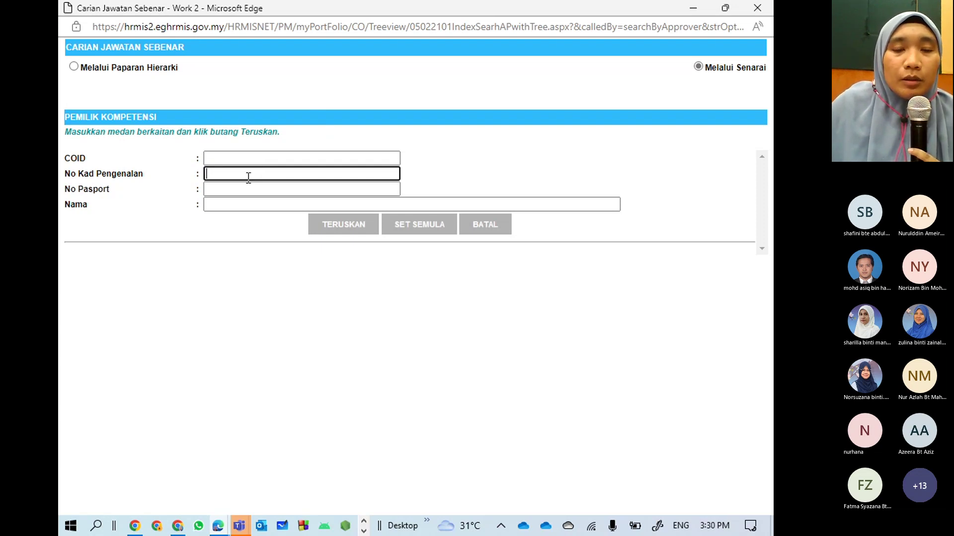
# Arrange the notes beside the search form and begin entering an officer's identity card number
pyautogui.click(365, 521)
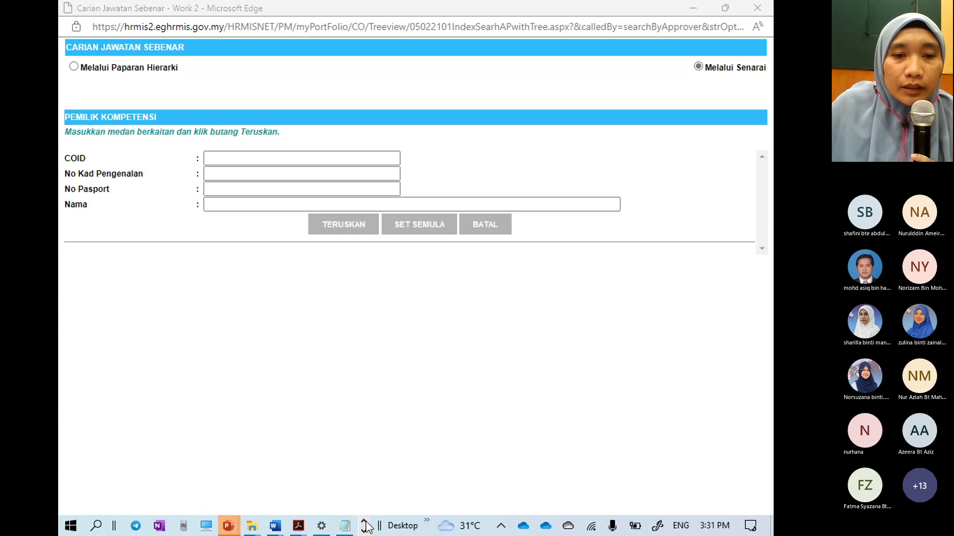
pyautogui.click(344, 525)
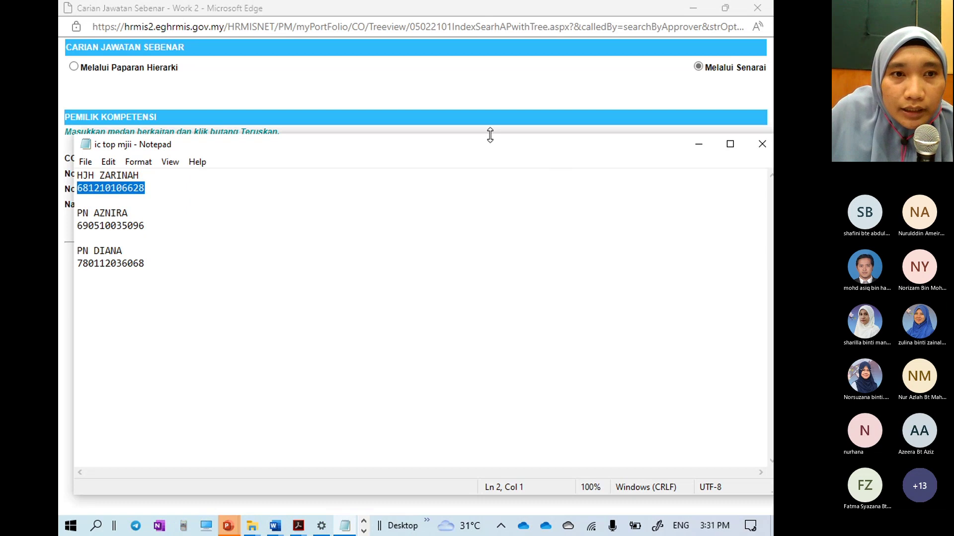
pyautogui.moveTo(502, 150); pyautogui.dragTo(587, 264)
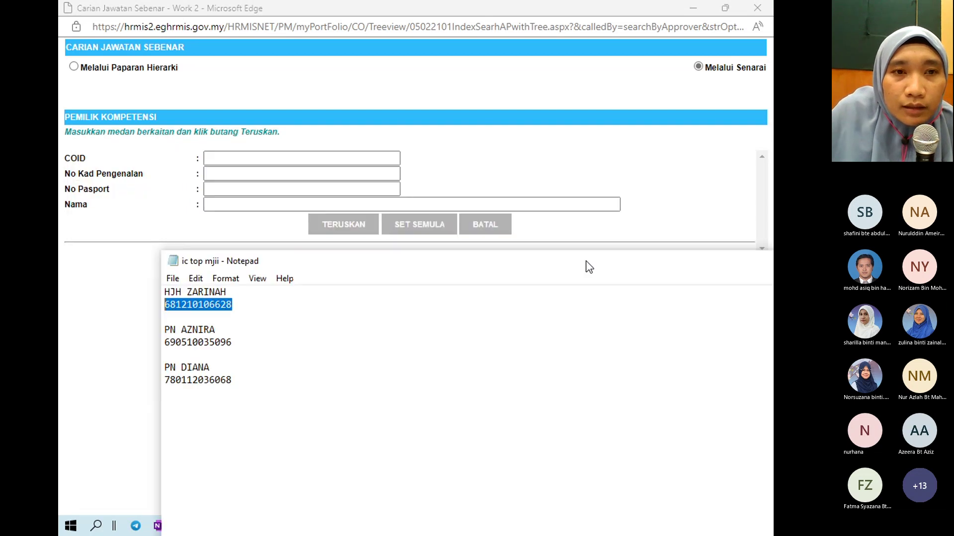
pyautogui.click(343, 173)
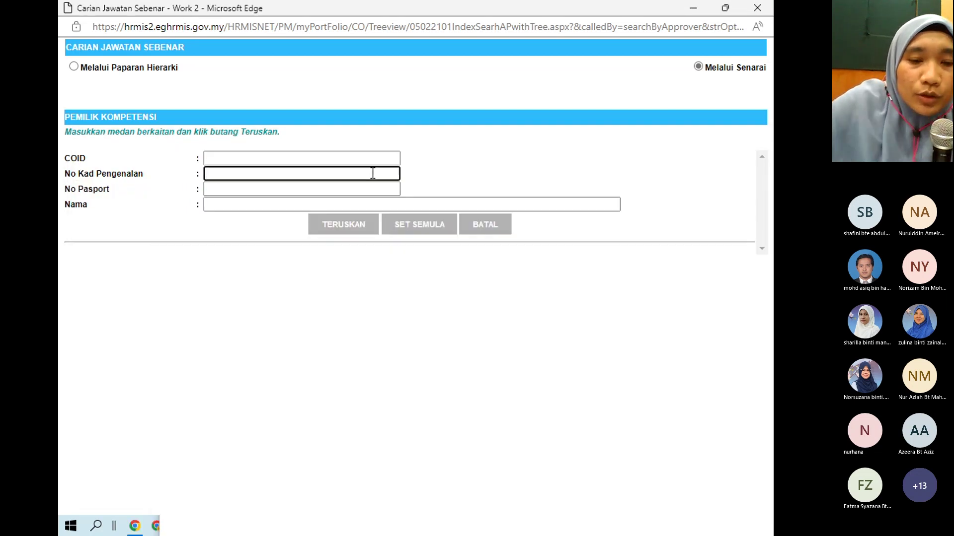
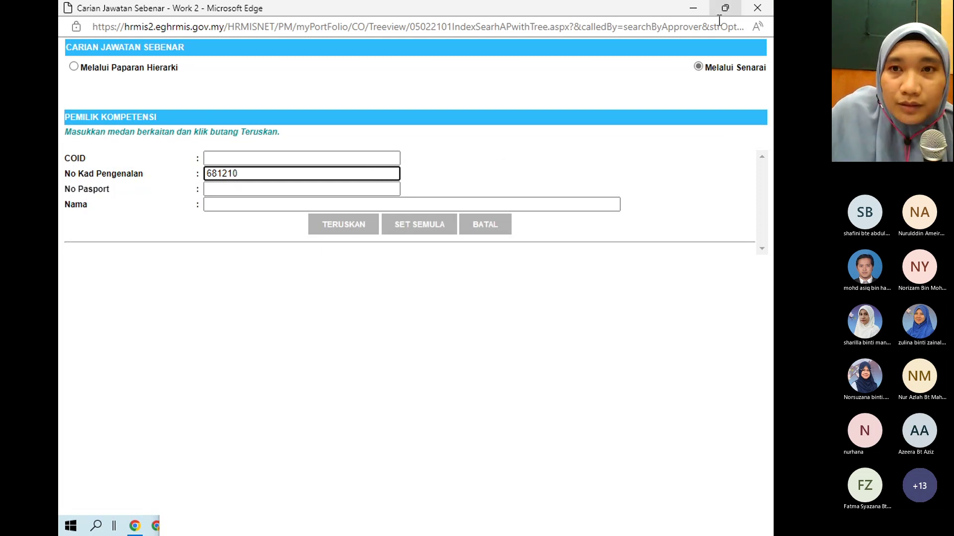
pyautogui.click(690, 13)
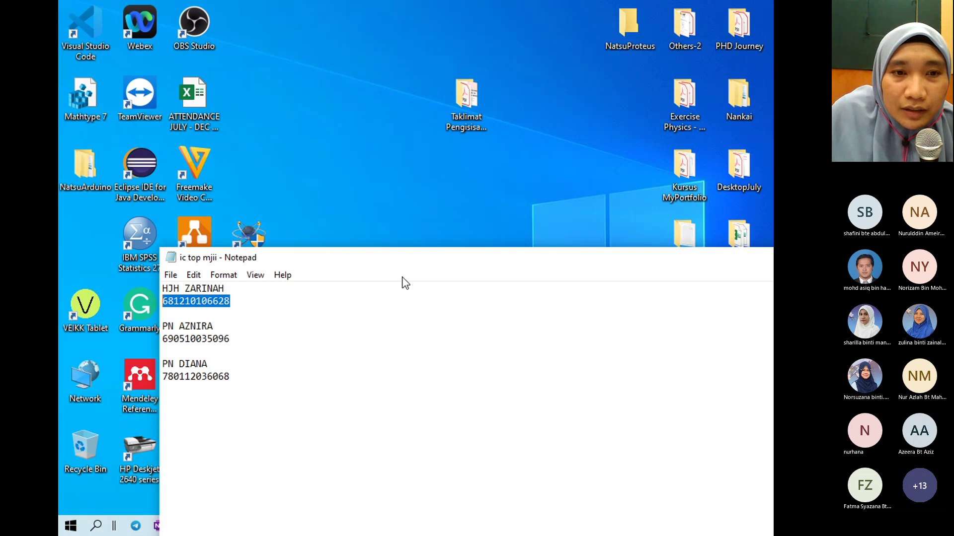
pyautogui.moveTo(382, 267); pyautogui.dragTo(359, 101)
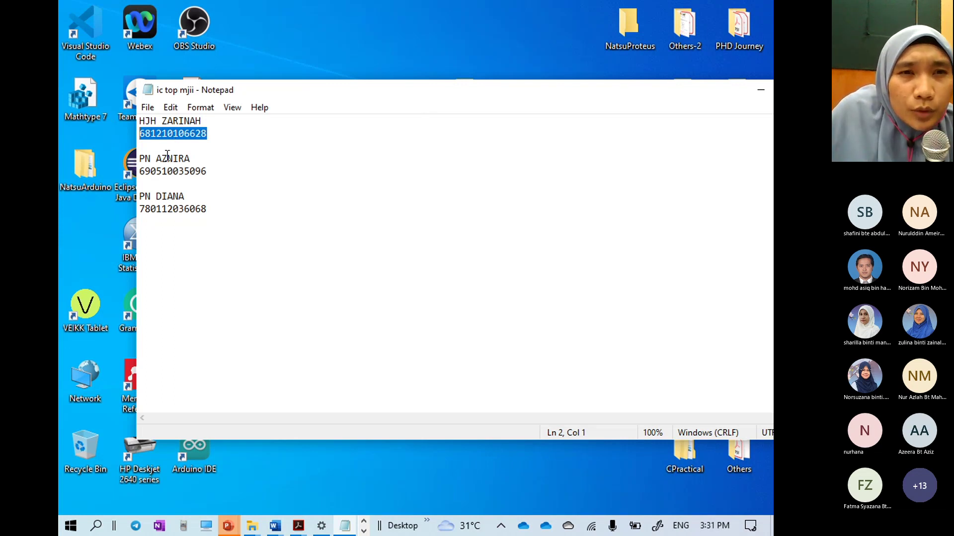
# Search by the approver's identity card number, returning one Pengarah post at grade DV54
pyautogui.click(365, 531)
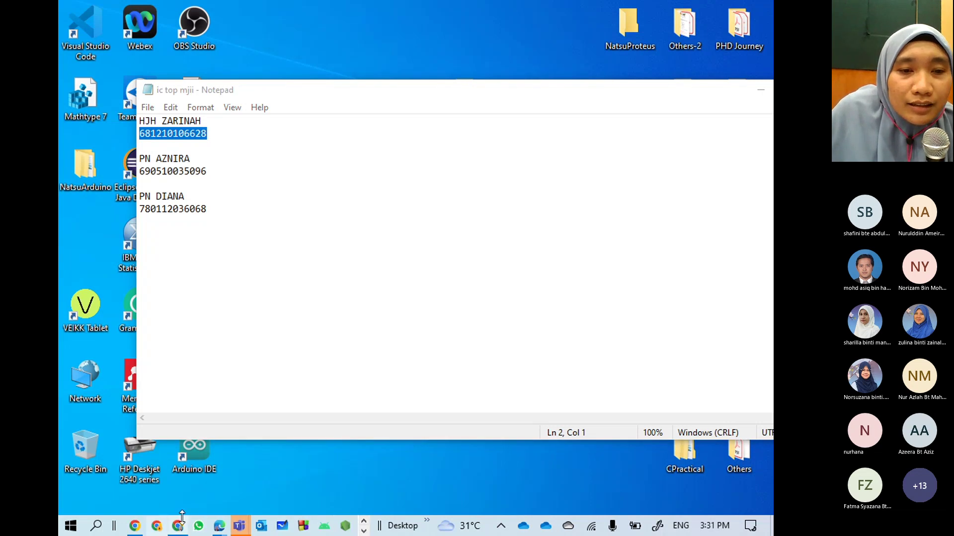
pyautogui.moveTo(214, 530)
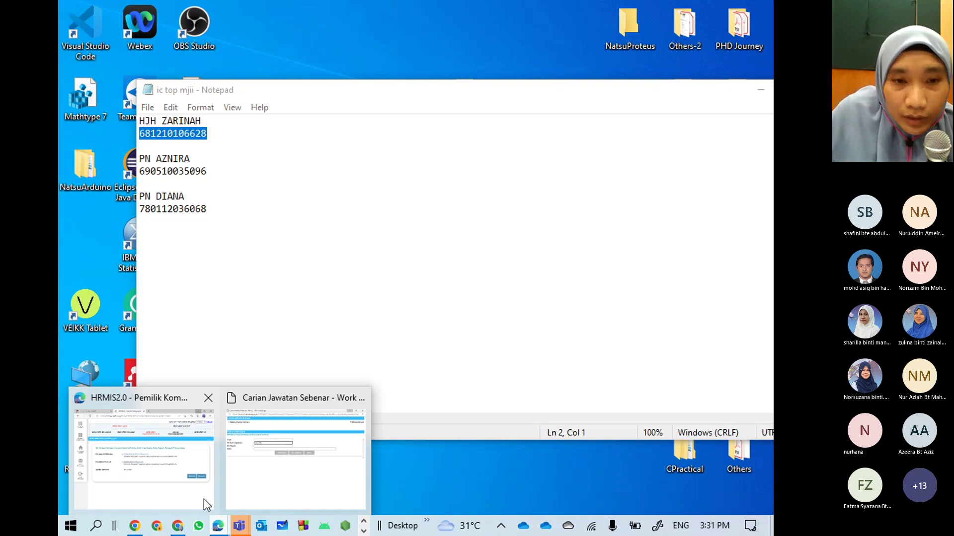
pyautogui.click(251, 477)
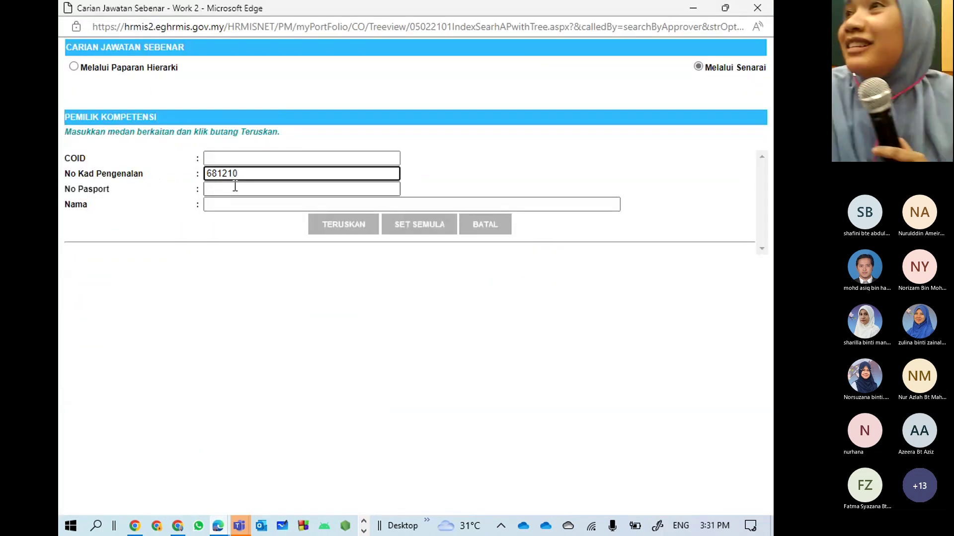
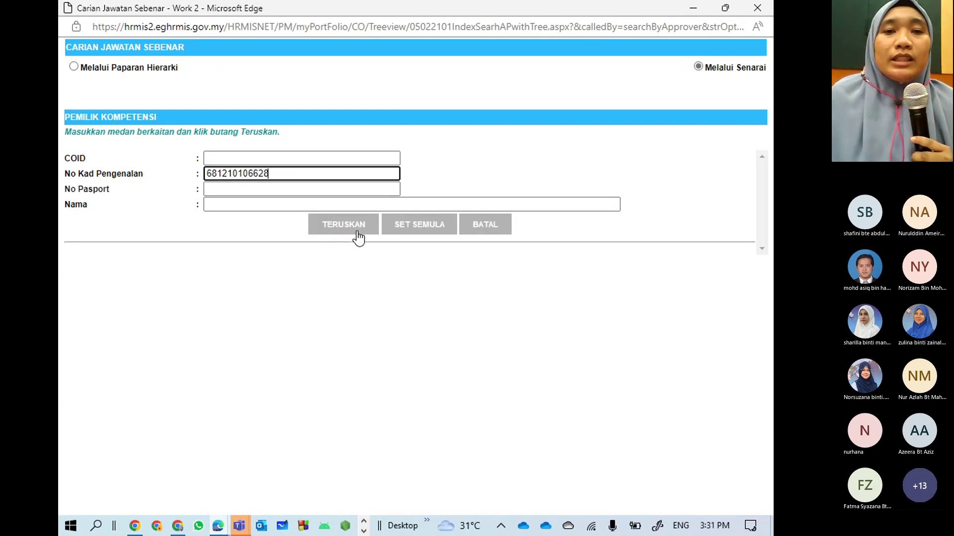
pyautogui.click(357, 232)
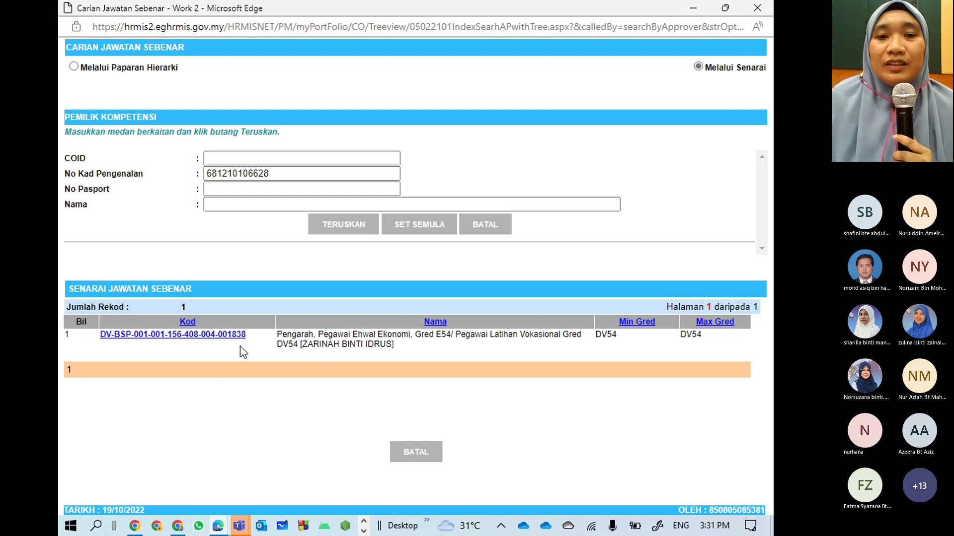
pyautogui.hotkey('alt', 'Tab')
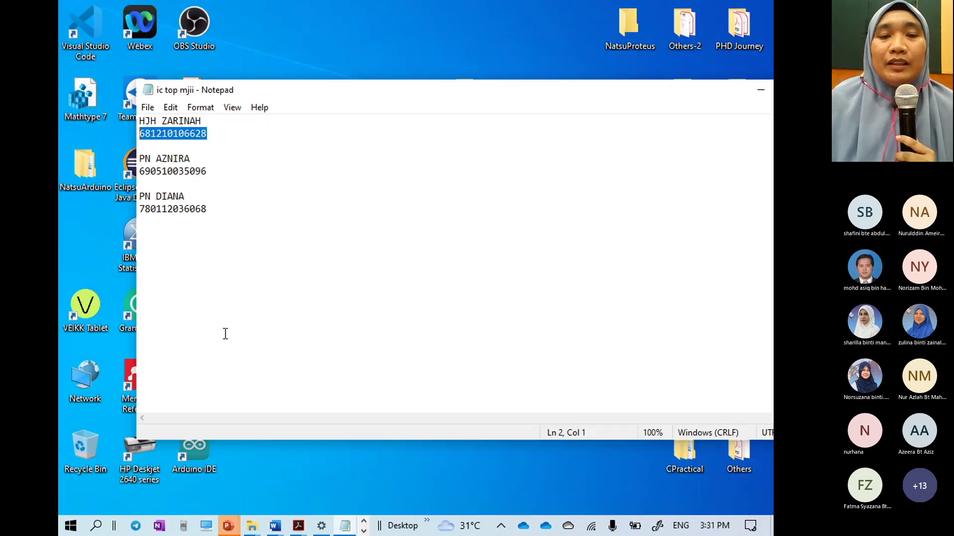
# Switch from the notes back to the HRMIS Maklumat Pengesah/Pelulus page listing the Pengarah as approver
pyautogui.click(365, 522)
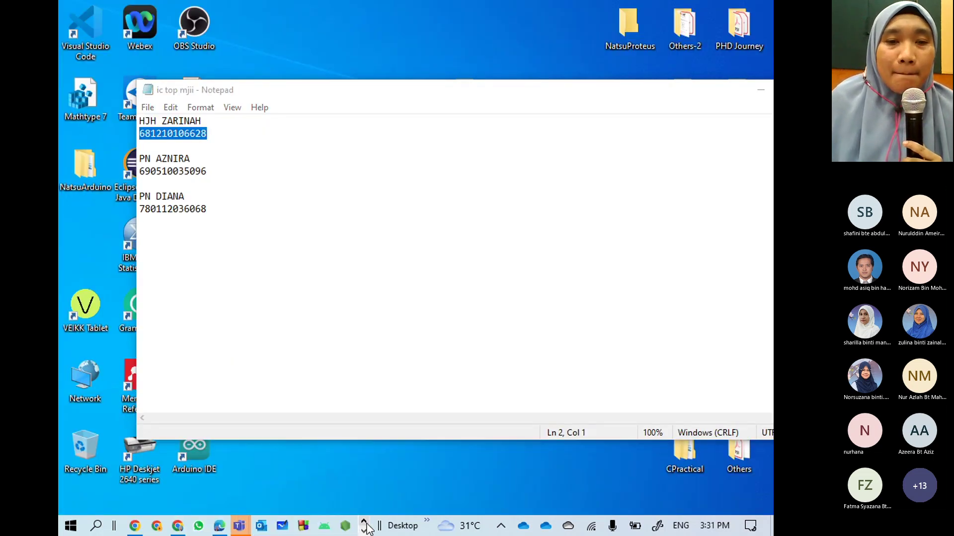
pyautogui.click(219, 526)
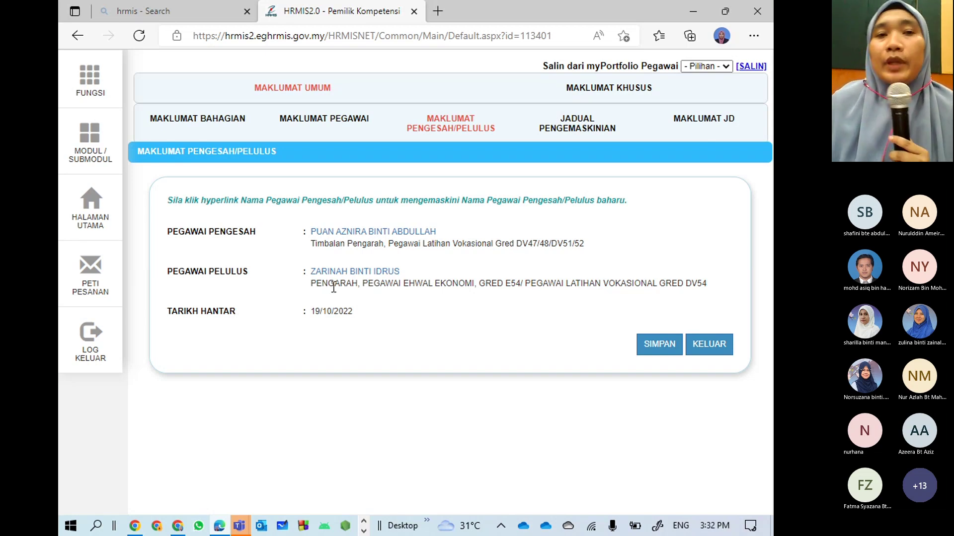
# Save the verifier and approver details through the unresponsive-page delays until 'Berjaya disimpan!' appears
pyautogui.click(661, 333)
pyautogui.click(470, 111)
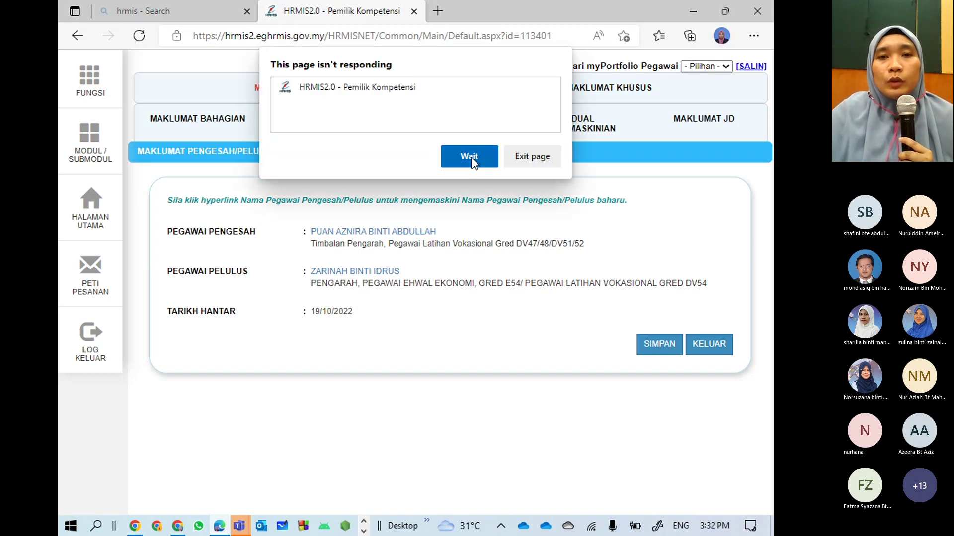
pyautogui.click(470, 157)
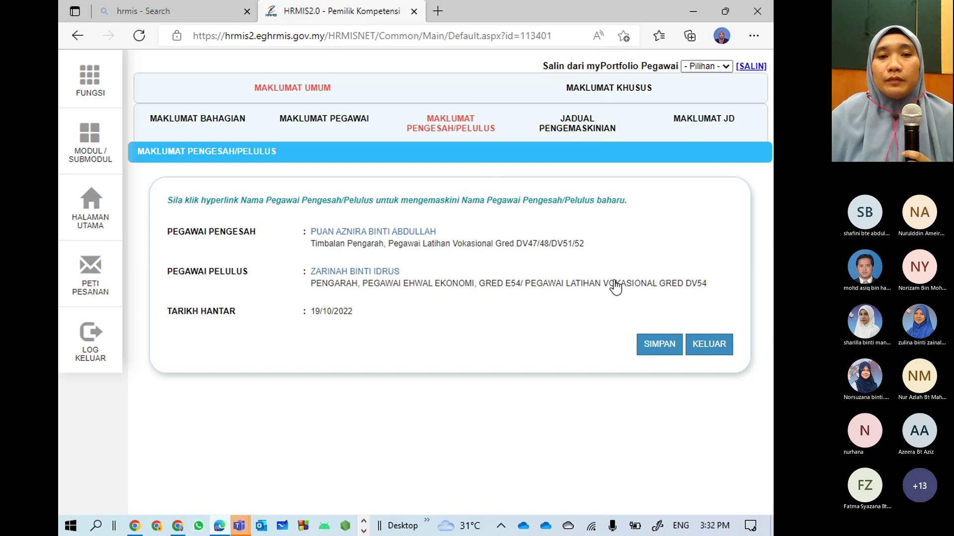
pyautogui.click(666, 343)
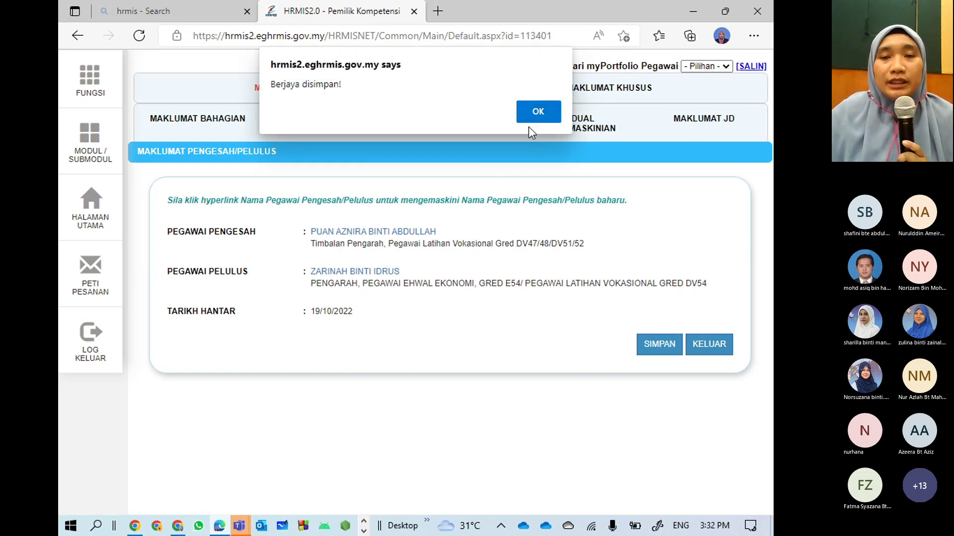
pyautogui.click(530, 111)
pyautogui.click(482, 118)
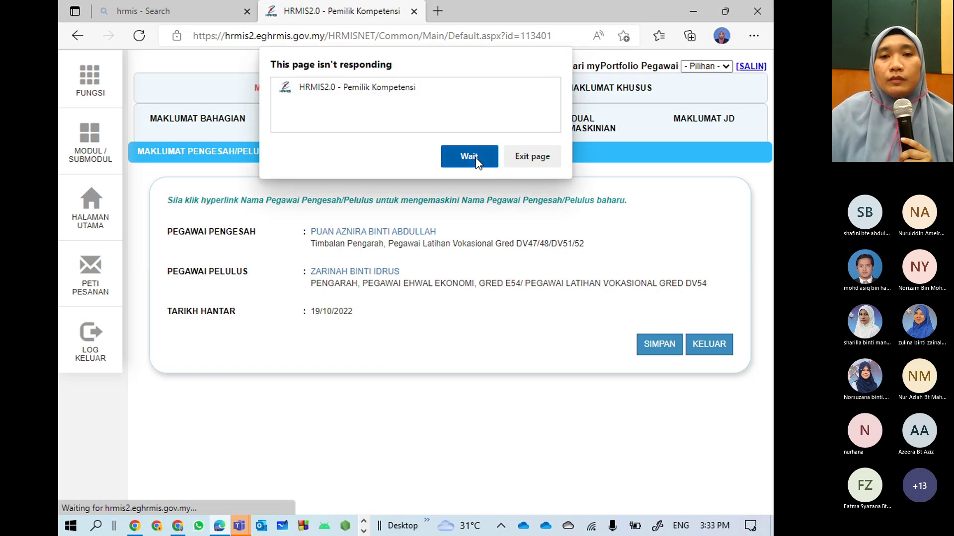
pyautogui.click(495, 163)
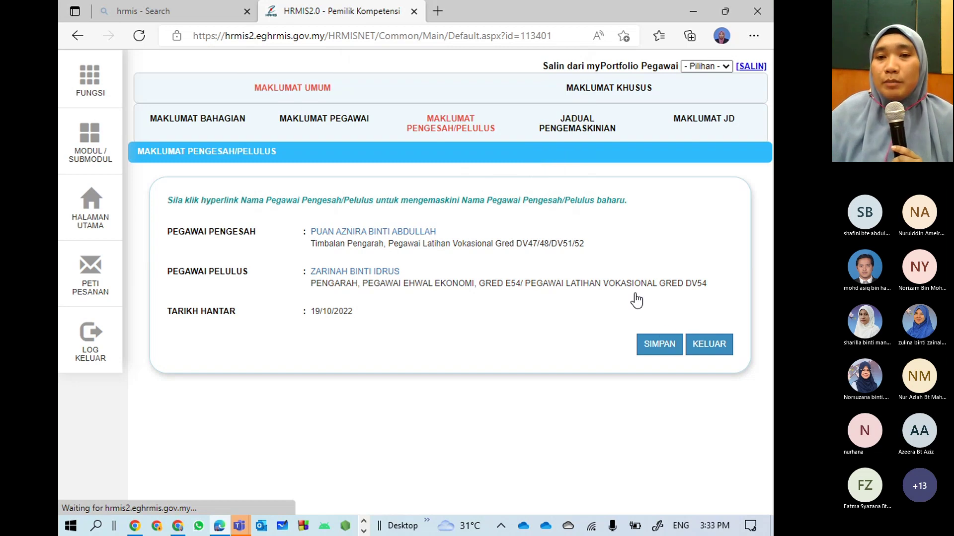
pyautogui.click(667, 358)
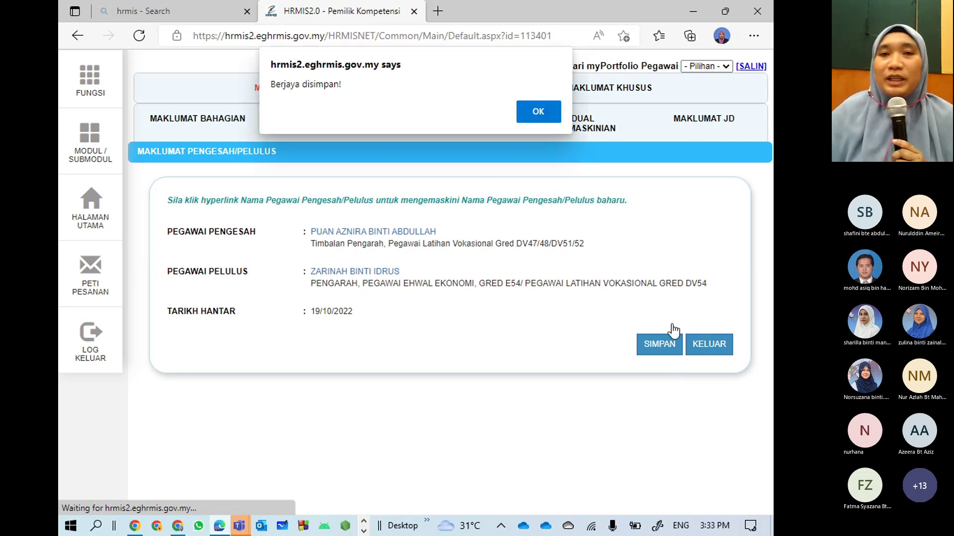
# Wait out the hung page, then confirm the verifier/approver save and dismiss each success alert
pyautogui.click(541, 121)
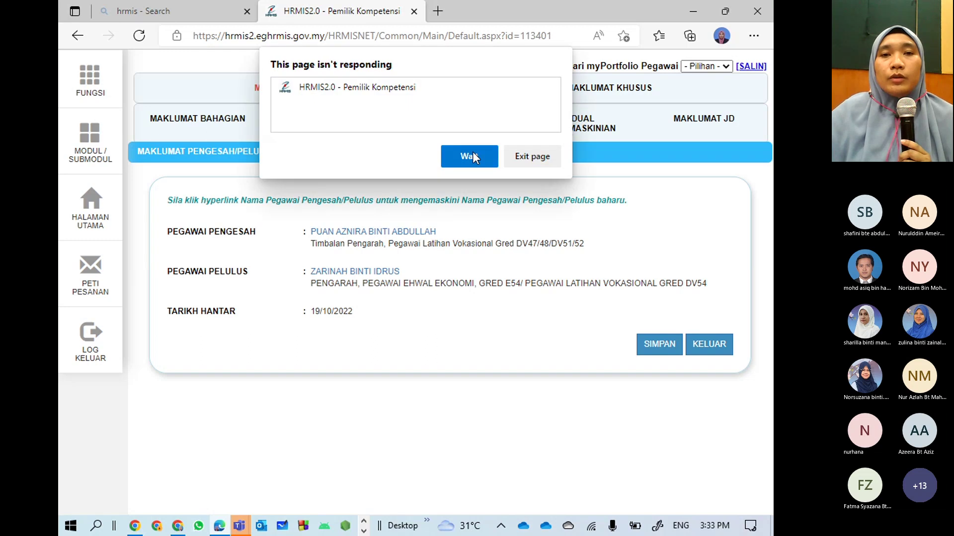
pyautogui.click(464, 159)
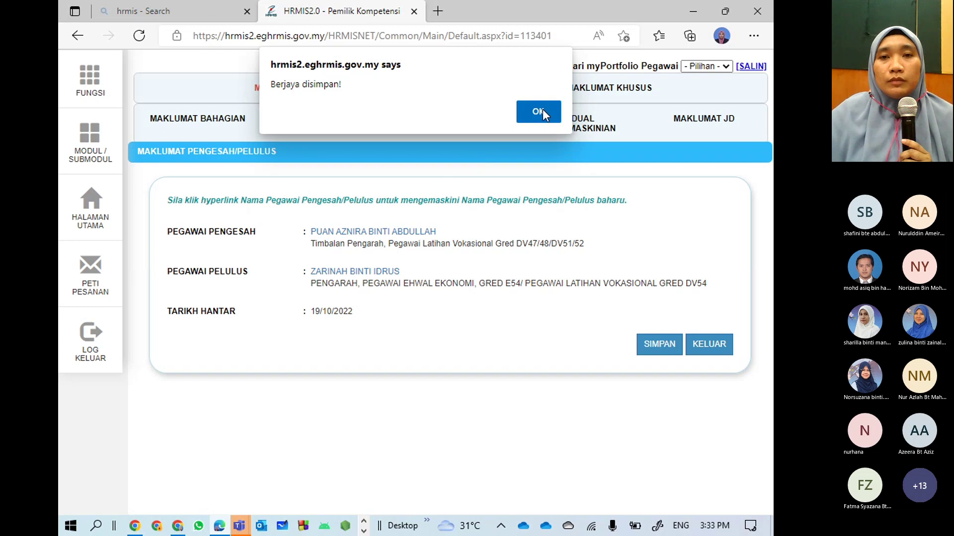
pyautogui.click(543, 111)
pyautogui.click(477, 118)
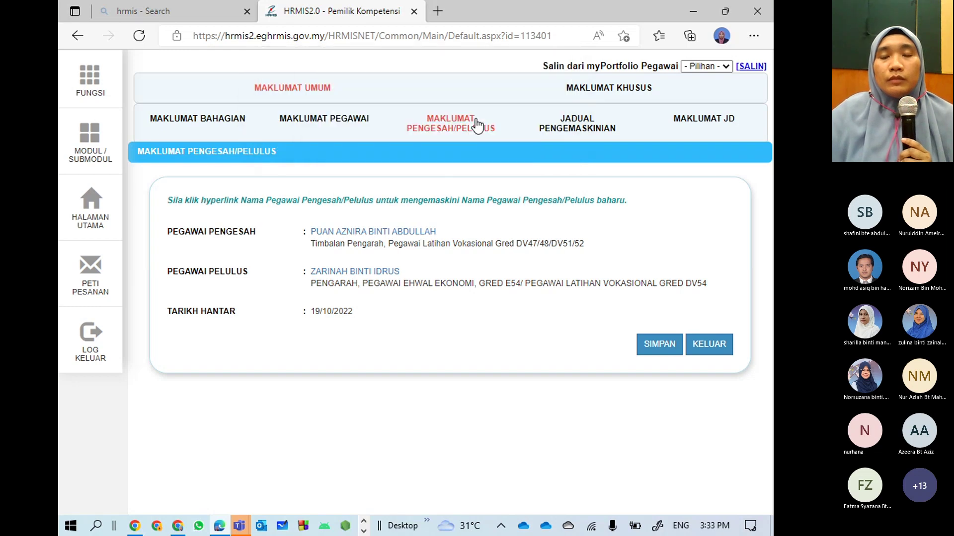
pyautogui.click(531, 116)
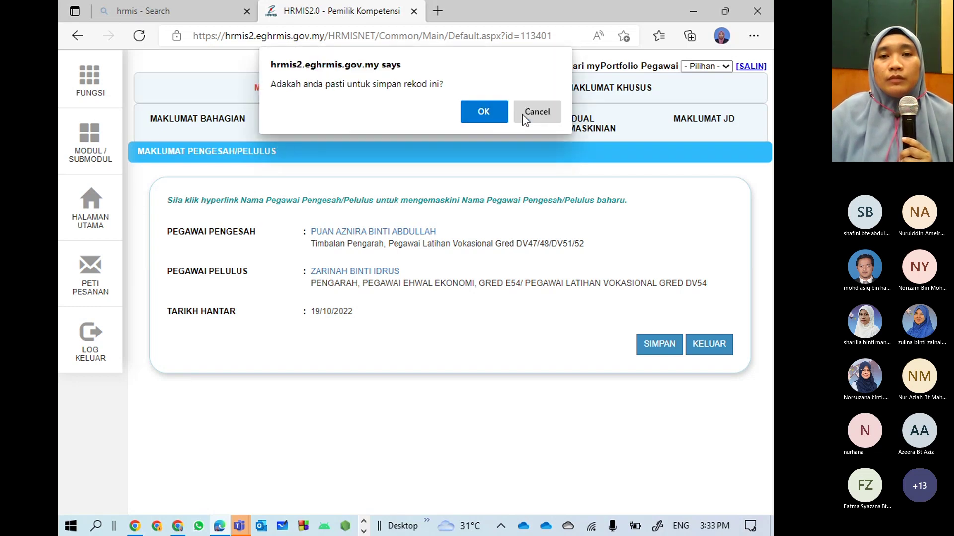
pyautogui.click(485, 111)
pyautogui.click(543, 114)
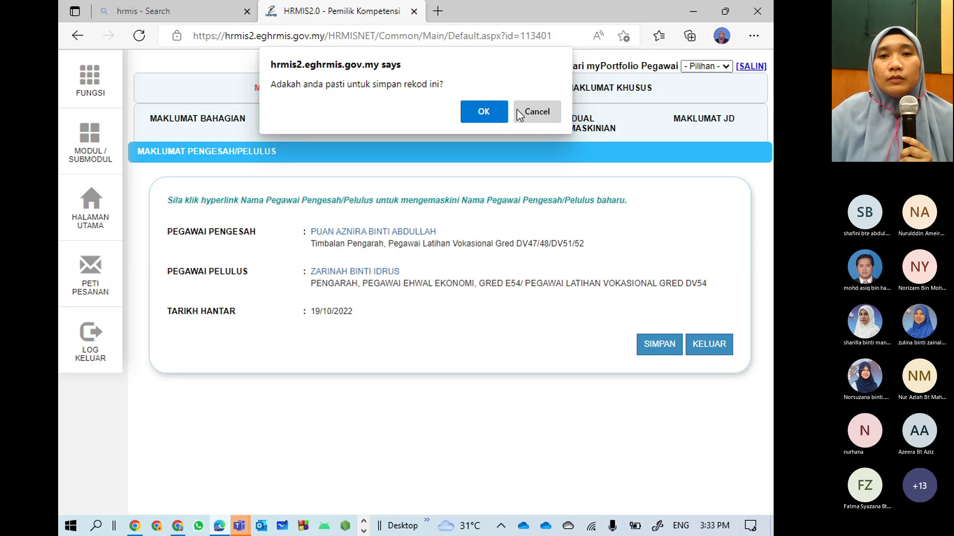
pyautogui.click(486, 110)
pyautogui.click(542, 117)
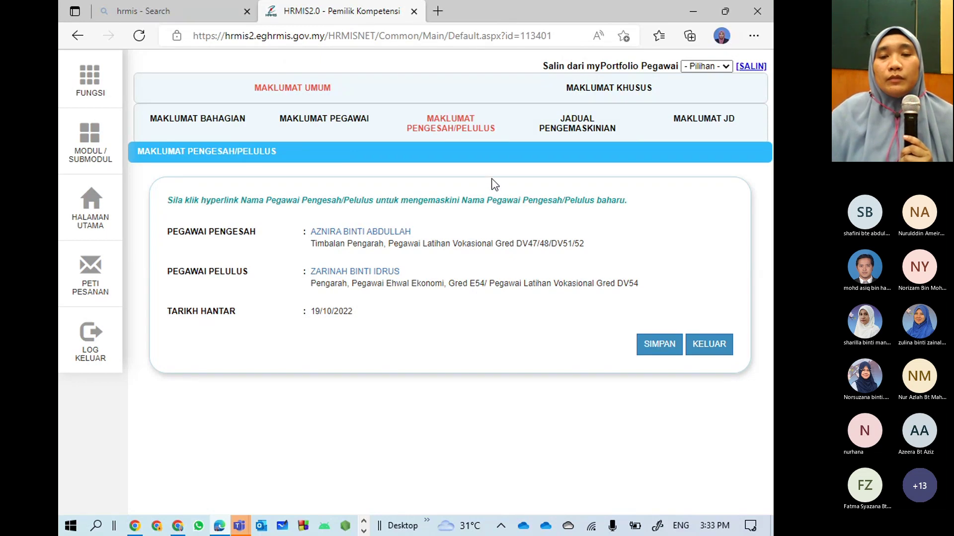
# Review the Jadual Pengemaskinian table, where only Deskripsi Tugas (18/12/2019) is marked updated
pyautogui.click(538, 128)
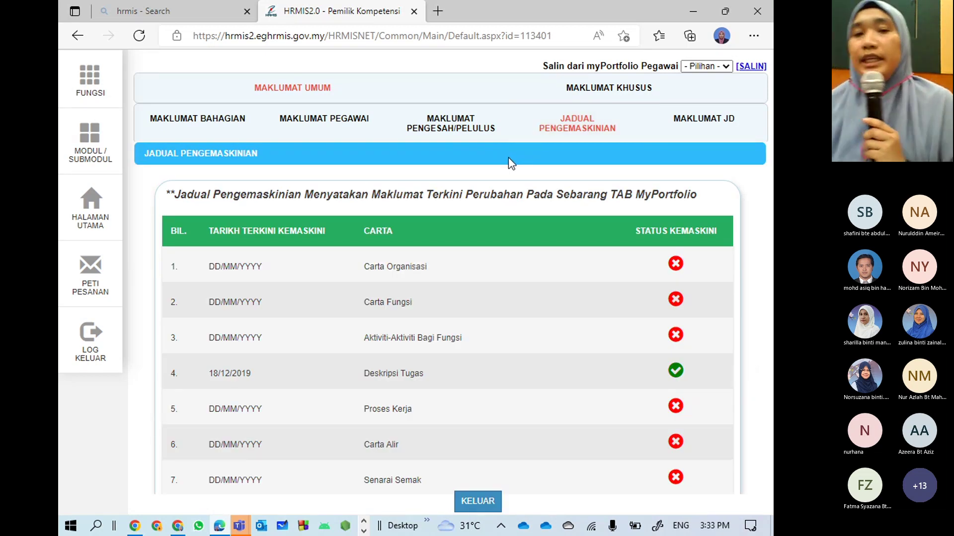
pyautogui.scroll(-1, 421, 309)
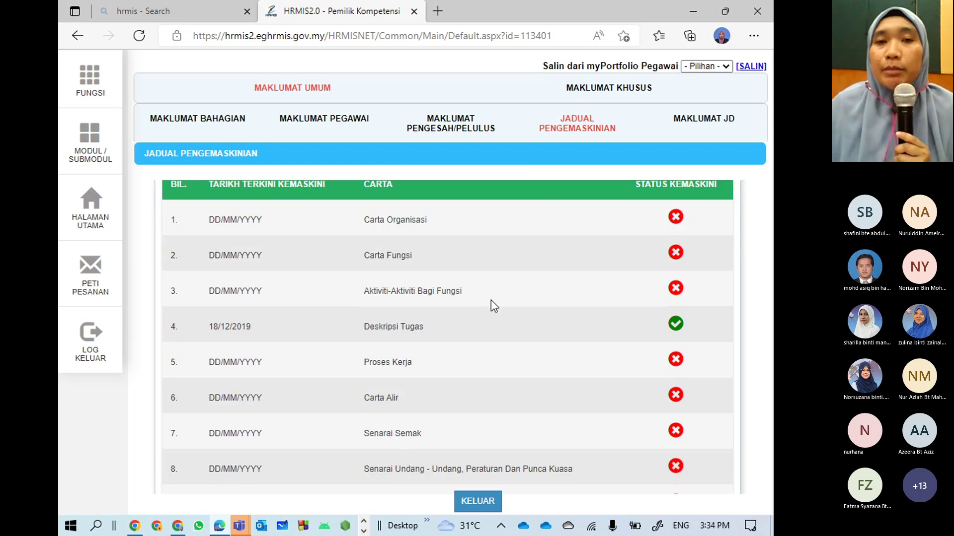
pyautogui.click(363, 531)
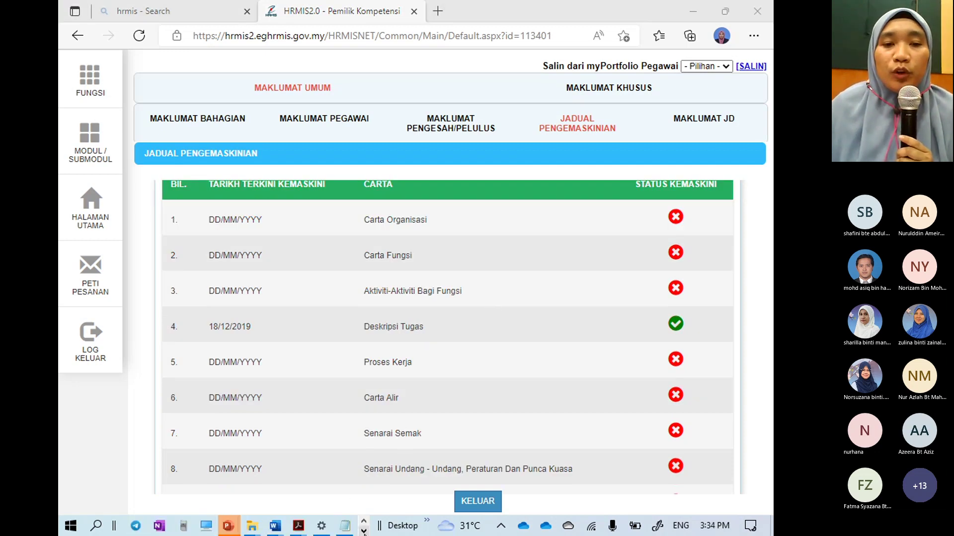
pyautogui.click(298, 526)
pyautogui.click(354, 449)
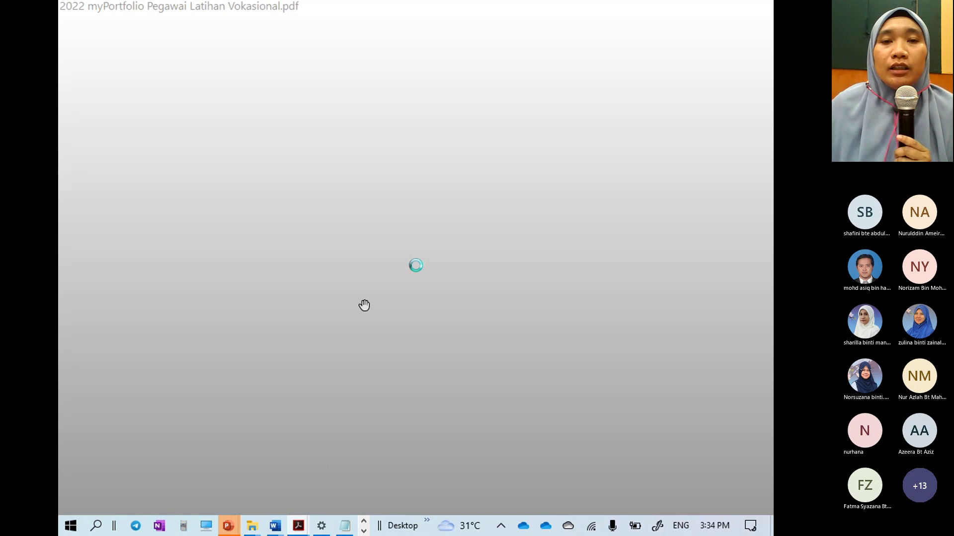
pyautogui.scroll(-3, 387, 293)
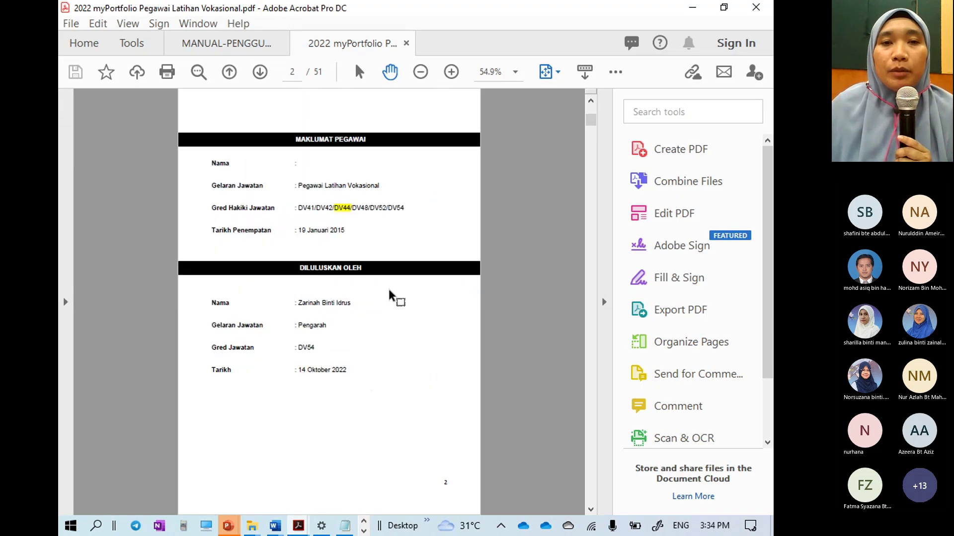
pyautogui.scroll(-3, 393, 297)
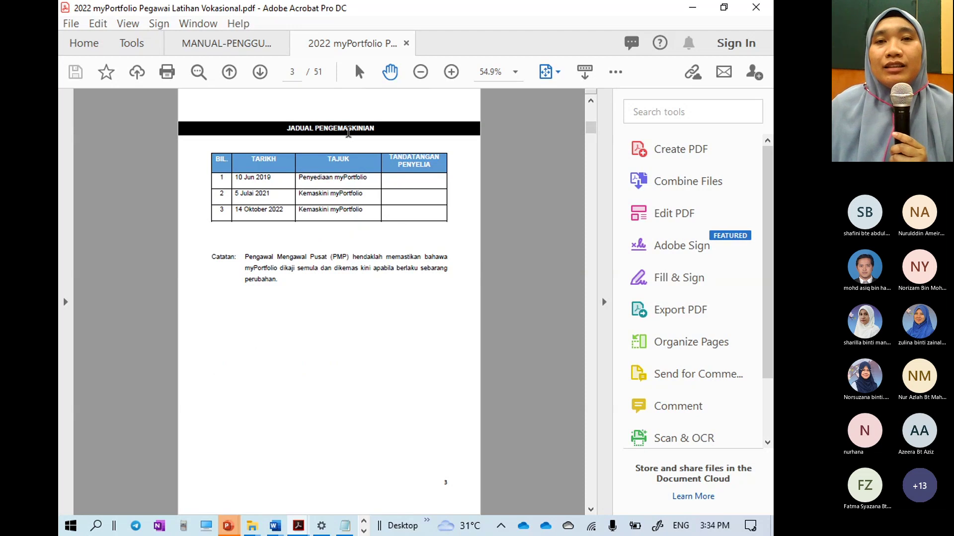
pyautogui.click(692, 8)
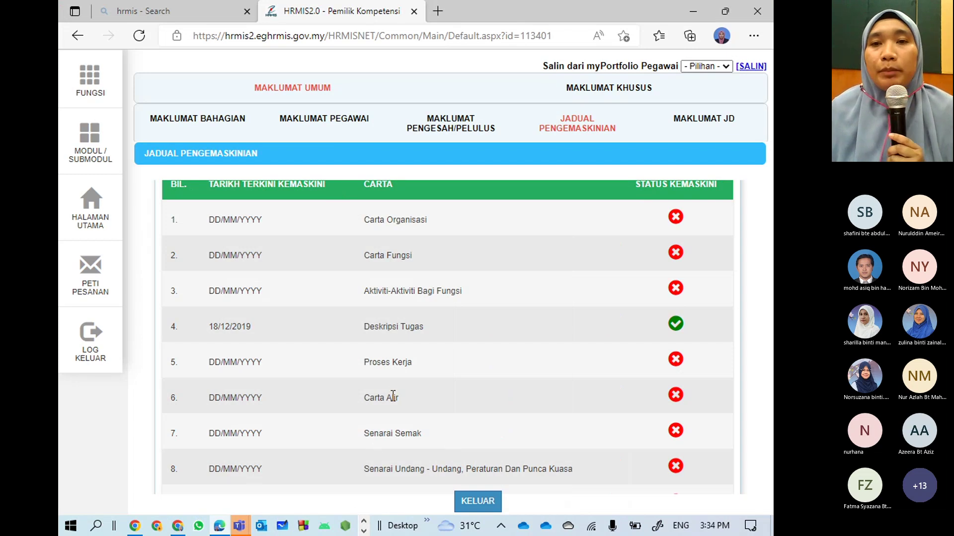
# Show the Maklumat JD details for post PLV (DV41/DV54) and scroll through them
pyautogui.scroll(1, 425, 247)
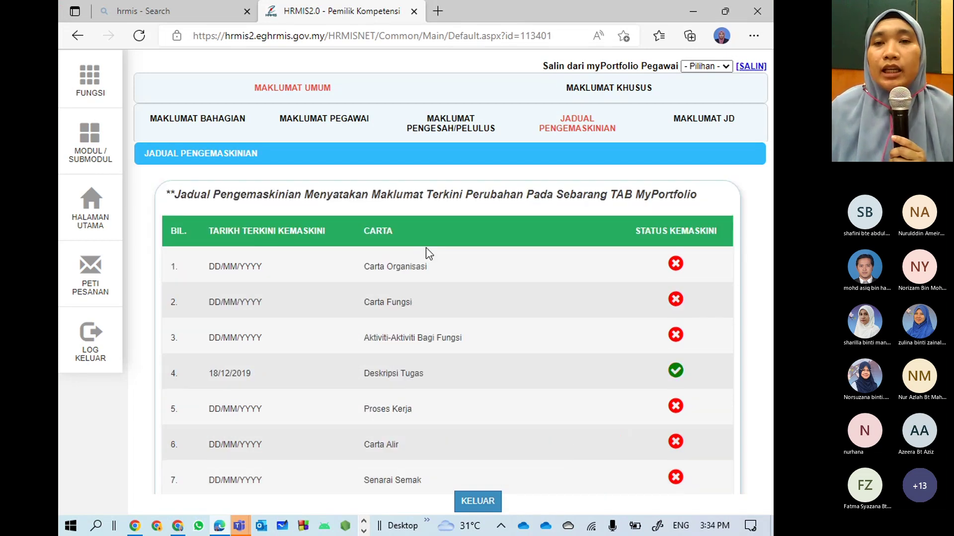
pyautogui.click(712, 134)
pyautogui.scroll(-6, 660, 261)
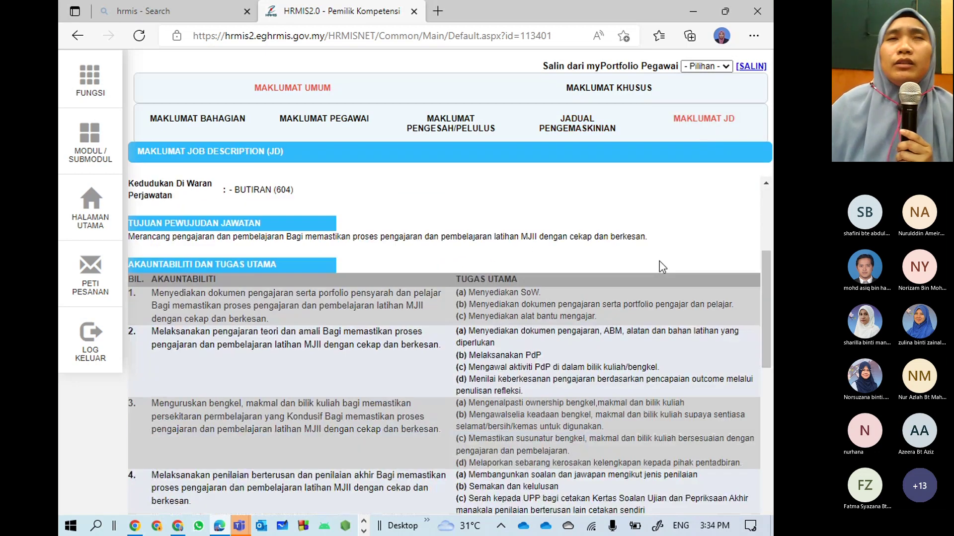
pyautogui.scroll(-5, 660, 287)
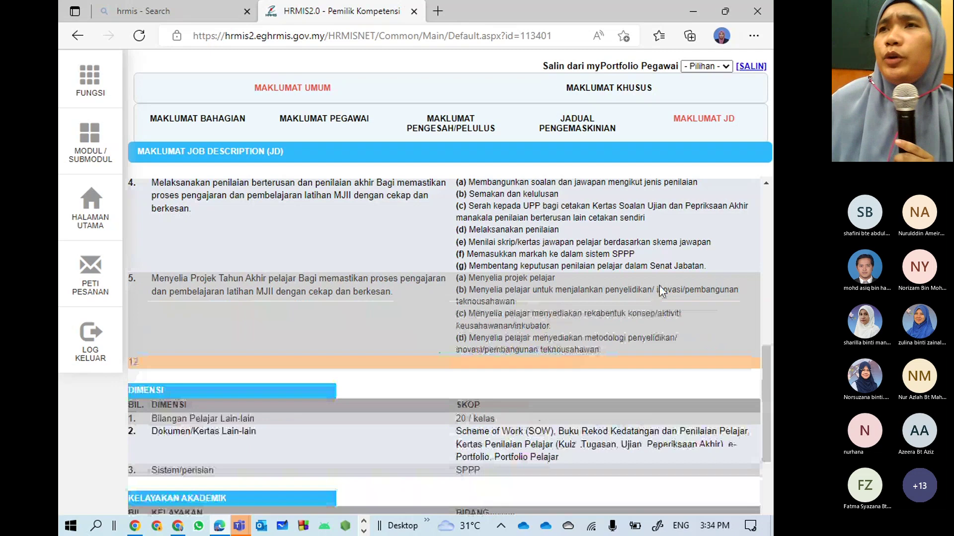
pyautogui.scroll(-4, 630, 297)
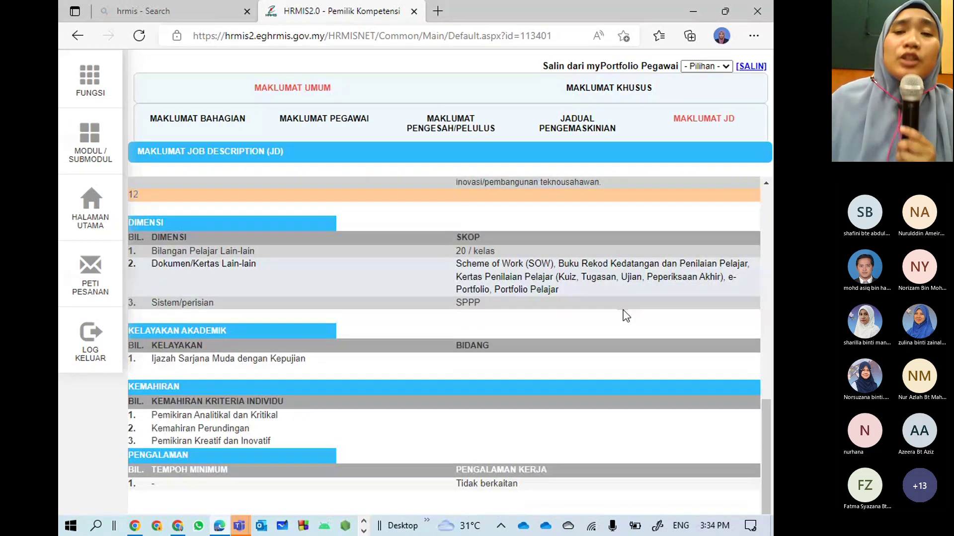
pyautogui.scroll(5, 626, 303)
pyautogui.scroll(10, 623, 293)
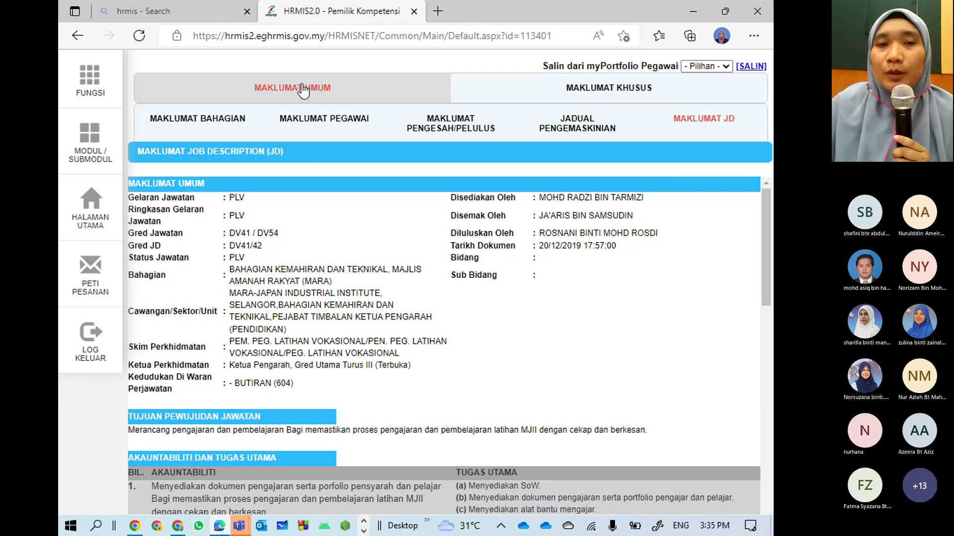
# Cycle through the officer, verifier/approver and update schedule sections, ending on the verifier/approver details
pyautogui.click(309, 118)
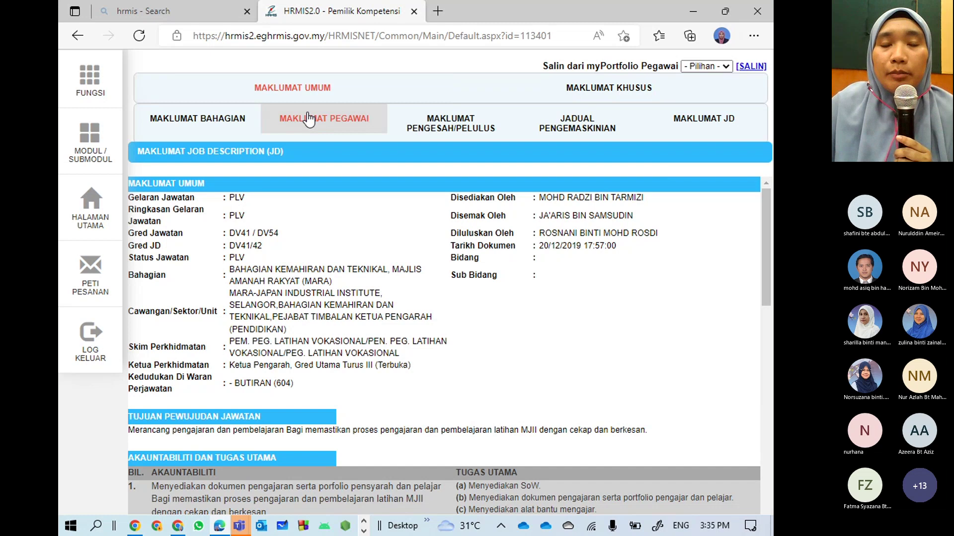
pyautogui.click(424, 126)
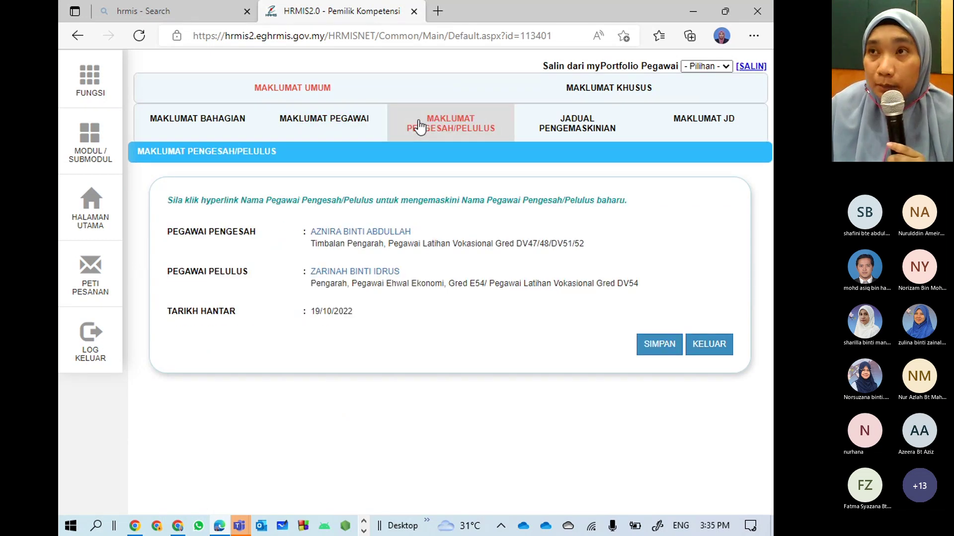
pyautogui.click(560, 126)
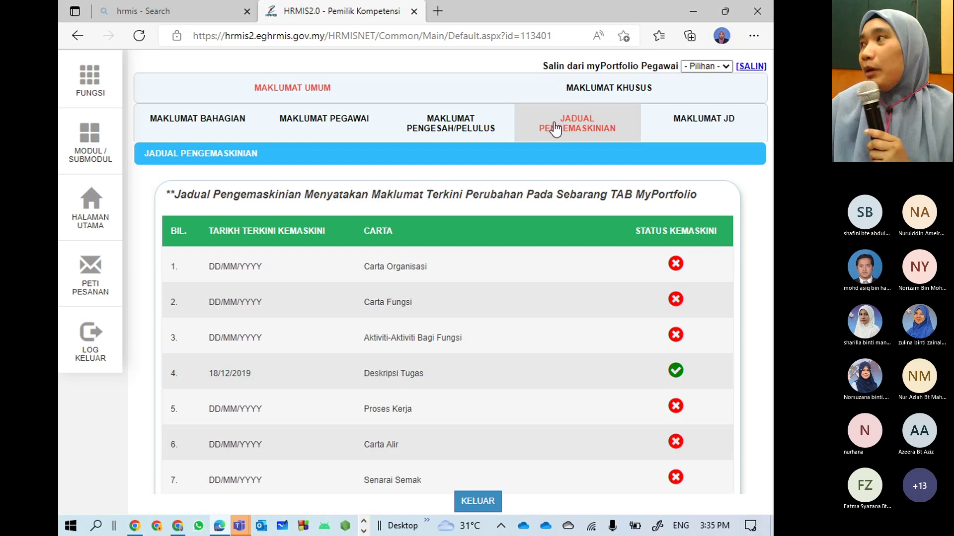
pyautogui.click(453, 128)
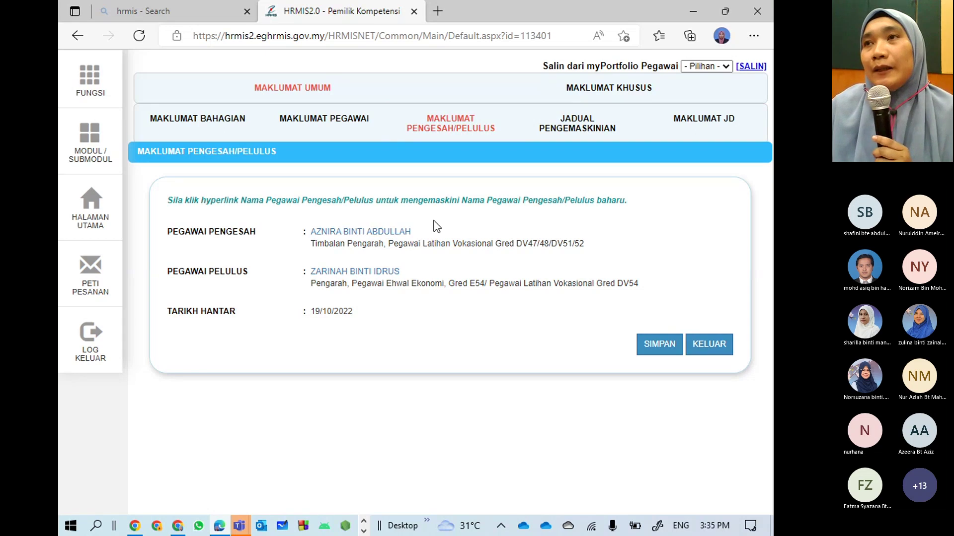
pyautogui.click(577, 132)
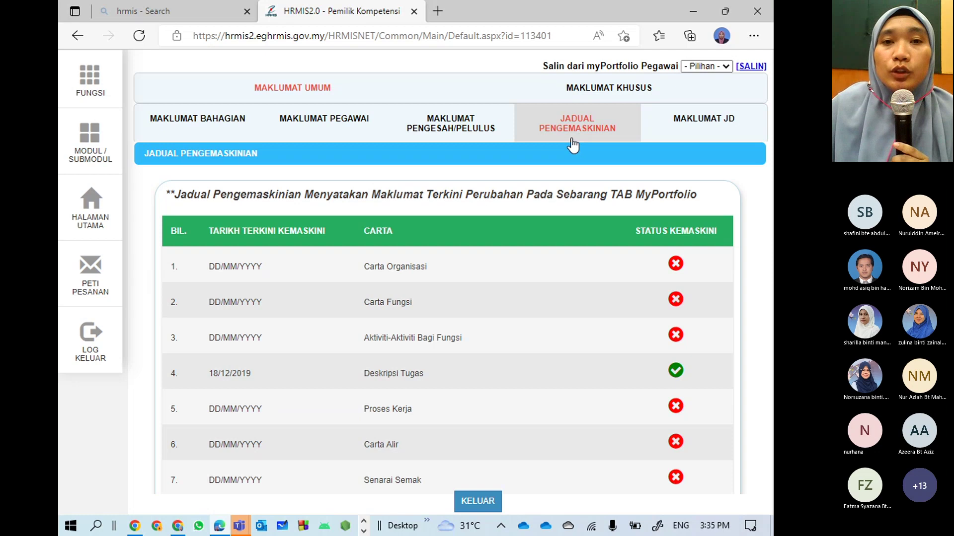
pyautogui.click(490, 134)
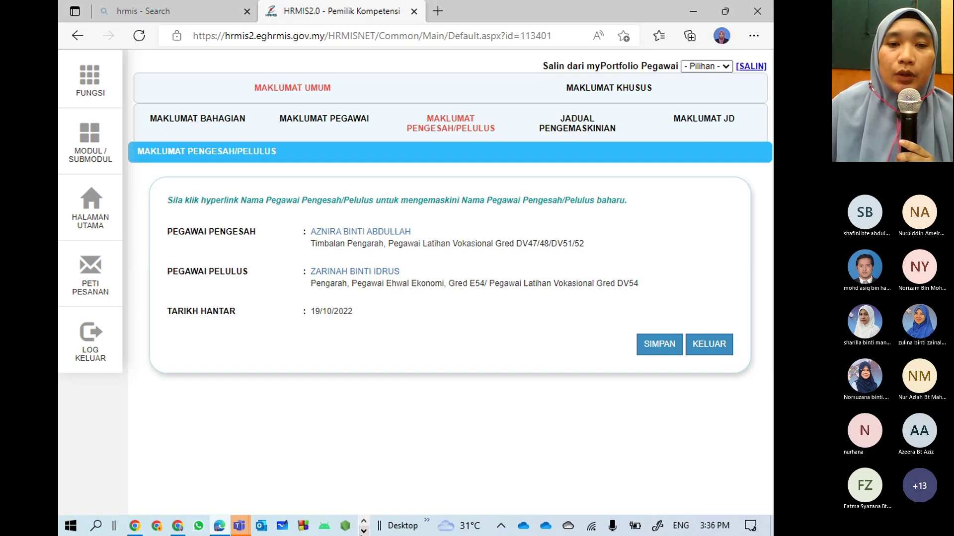
pyautogui.click(364, 531)
# Page through the myPortfolio PDF's org chart and functions pages in Acrobat
pyautogui.moveTo(306, 530)
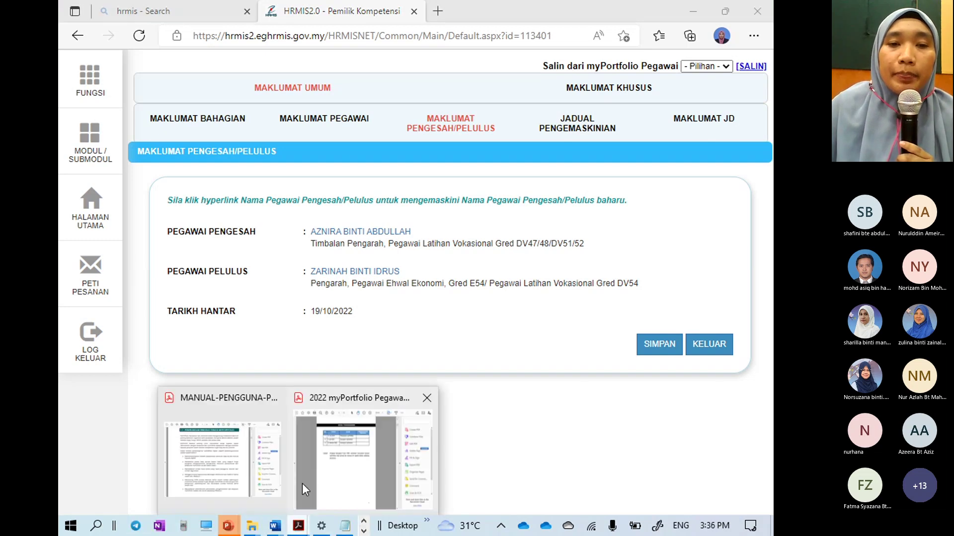
pyautogui.click(328, 440)
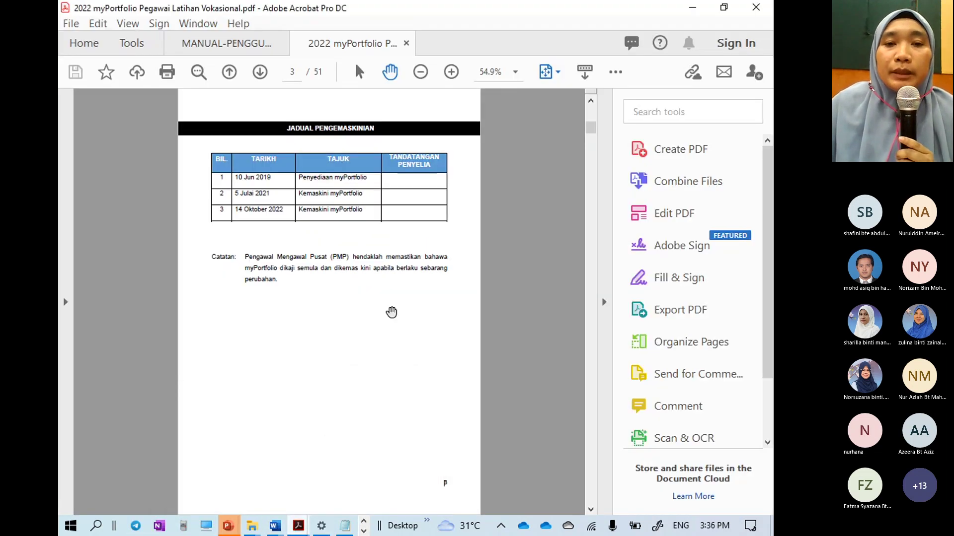
pyautogui.scroll(5, 392, 284)
pyautogui.scroll(-2, 390, 258)
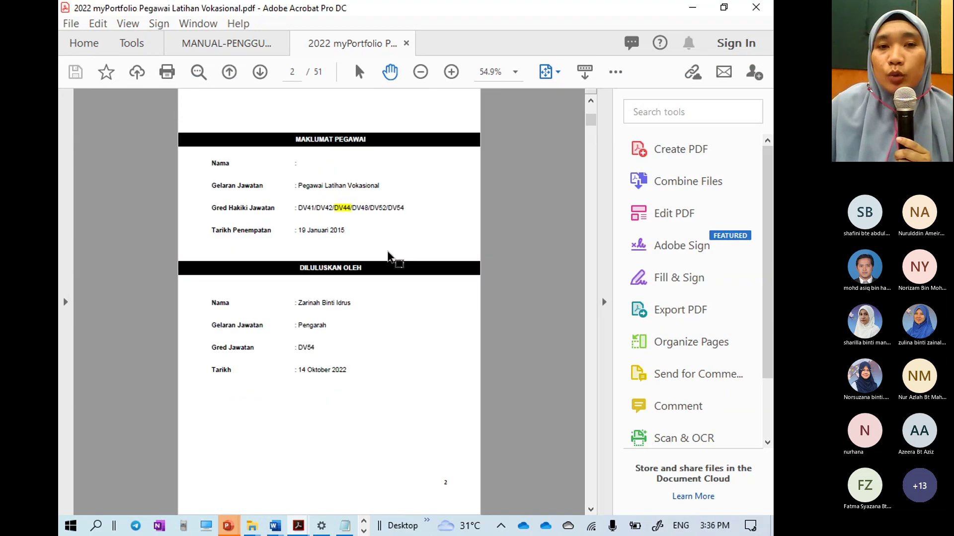
pyautogui.scroll(-2, 387, 256)
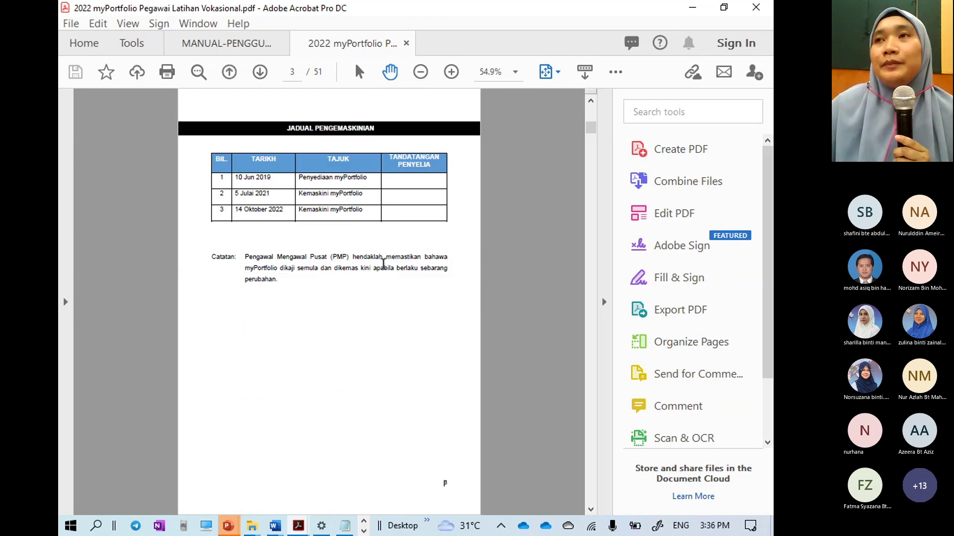
pyautogui.scroll(-2, 383, 263)
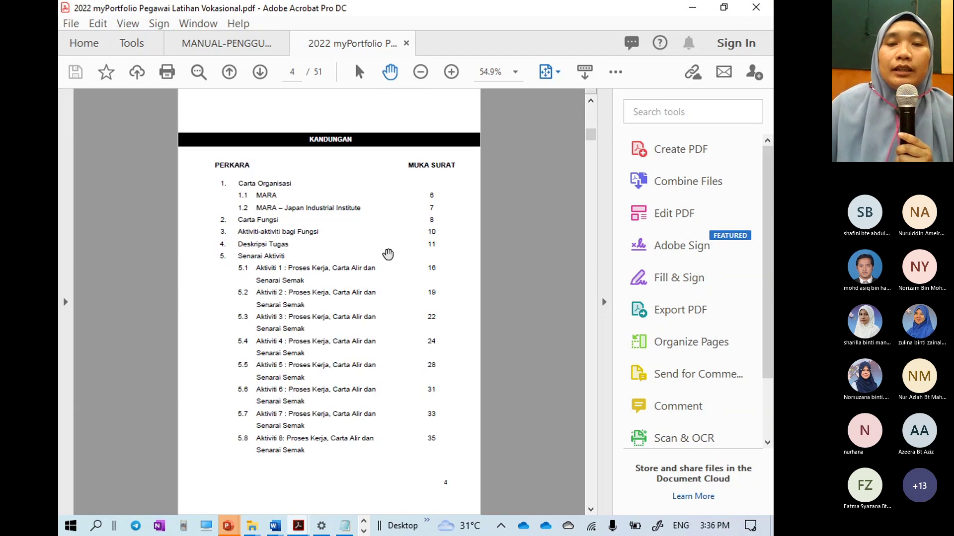
pyautogui.scroll(-4, 356, 209)
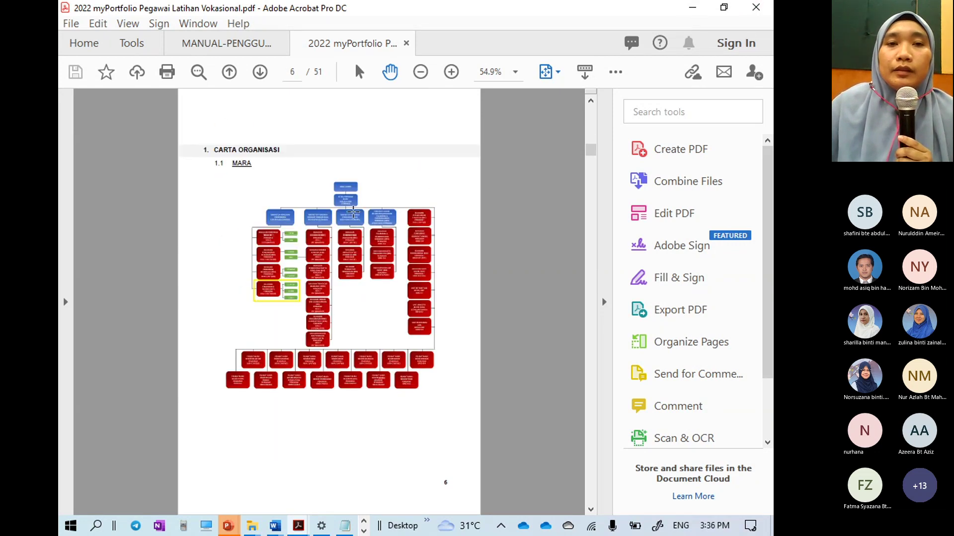
pyautogui.scroll(-3, 356, 208)
pyautogui.click(693, 8)
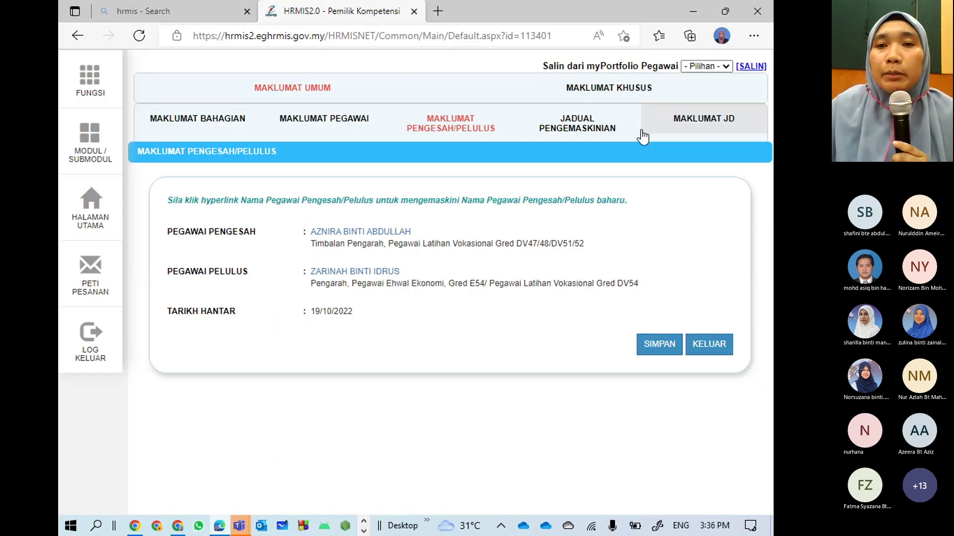
# Show the JD details in HRMIS, then recheck the PDF's Deskripsi Tugas pages
pyautogui.click(694, 123)
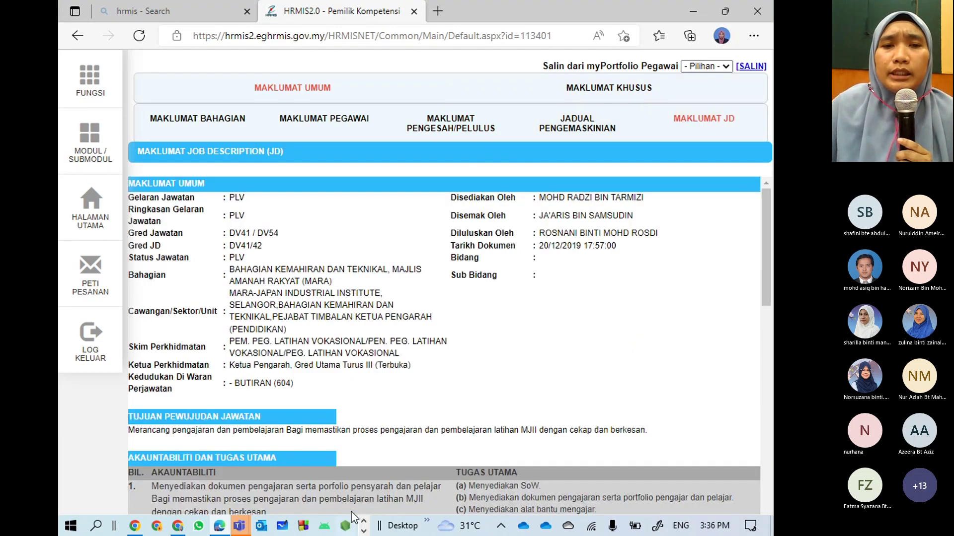
pyautogui.click(363, 531)
pyautogui.click(298, 526)
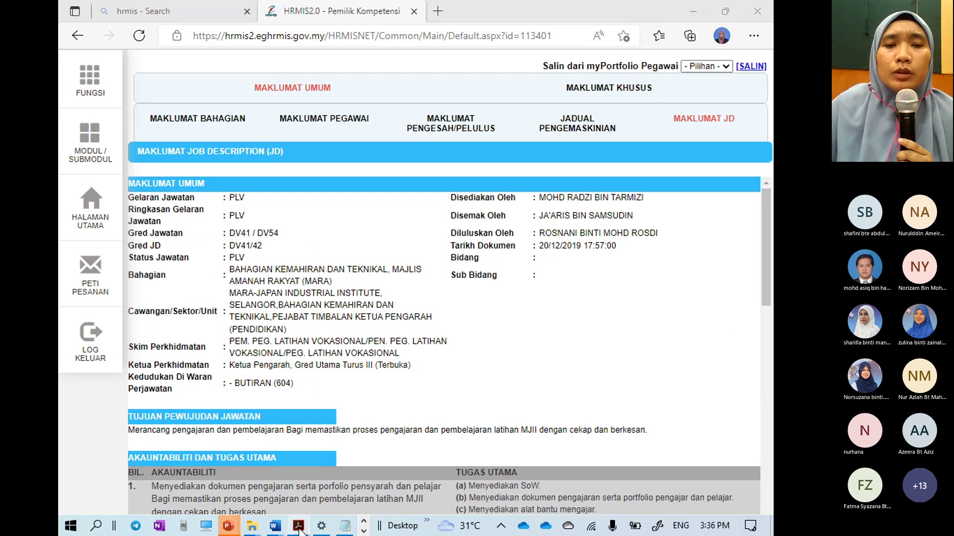
pyautogui.scroll(-3, 393, 313)
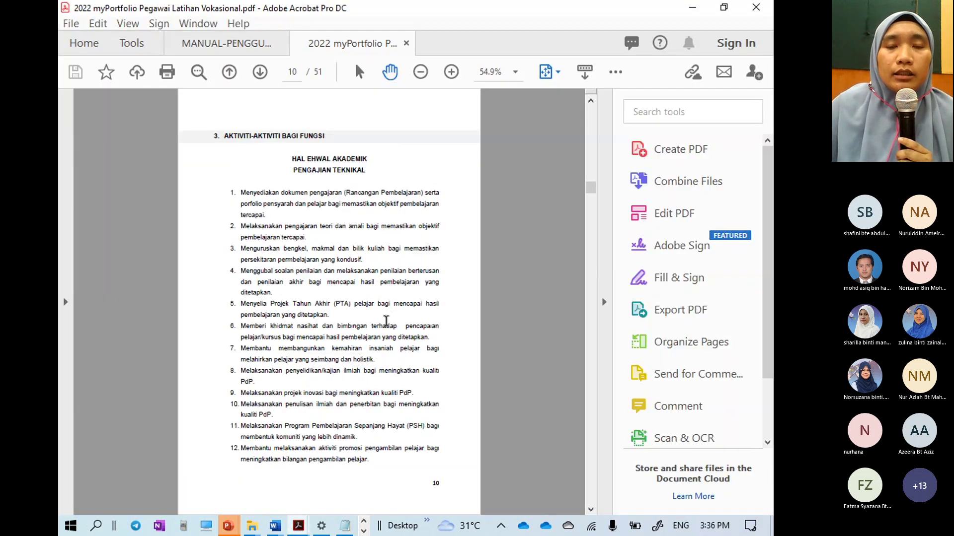
pyautogui.scroll(2, 279, 189)
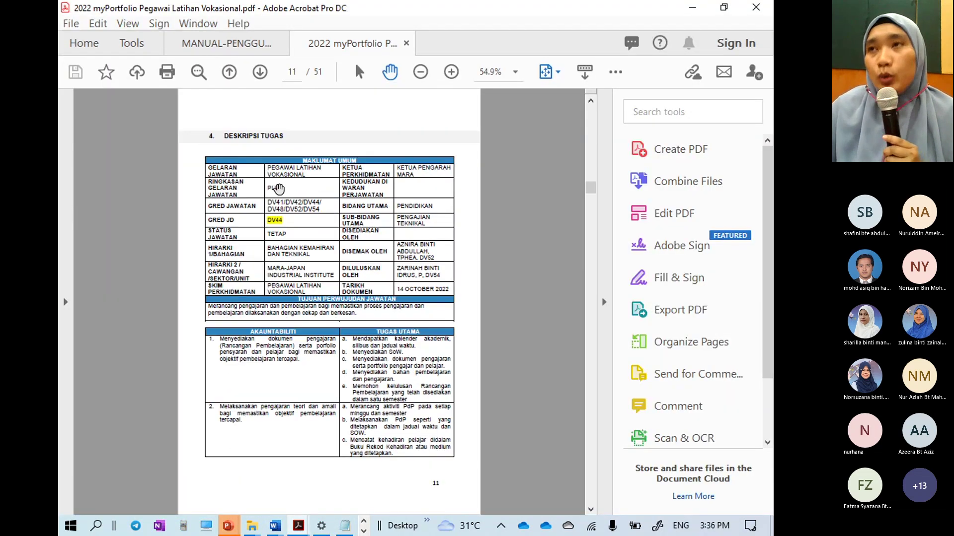
pyautogui.scroll(-3, 301, 236)
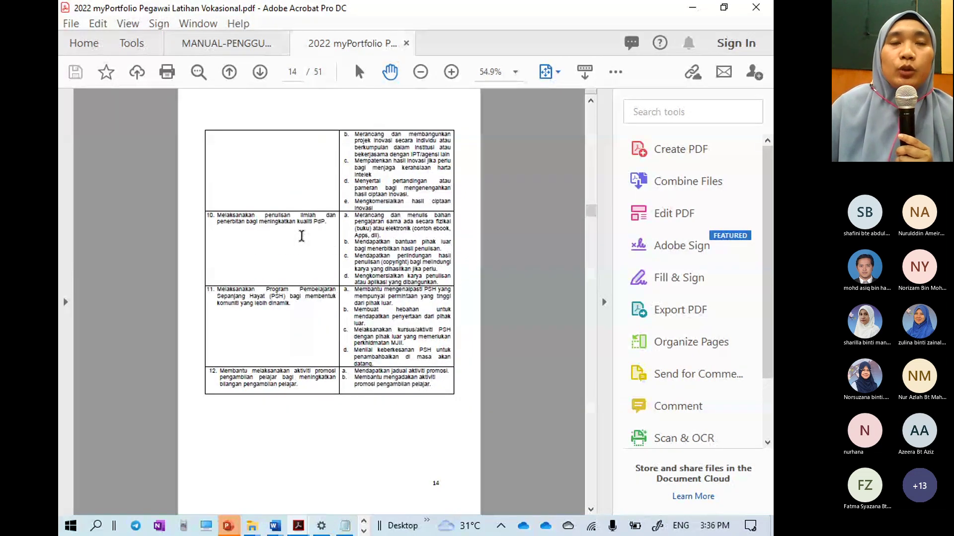
pyautogui.scroll(2, 301, 236)
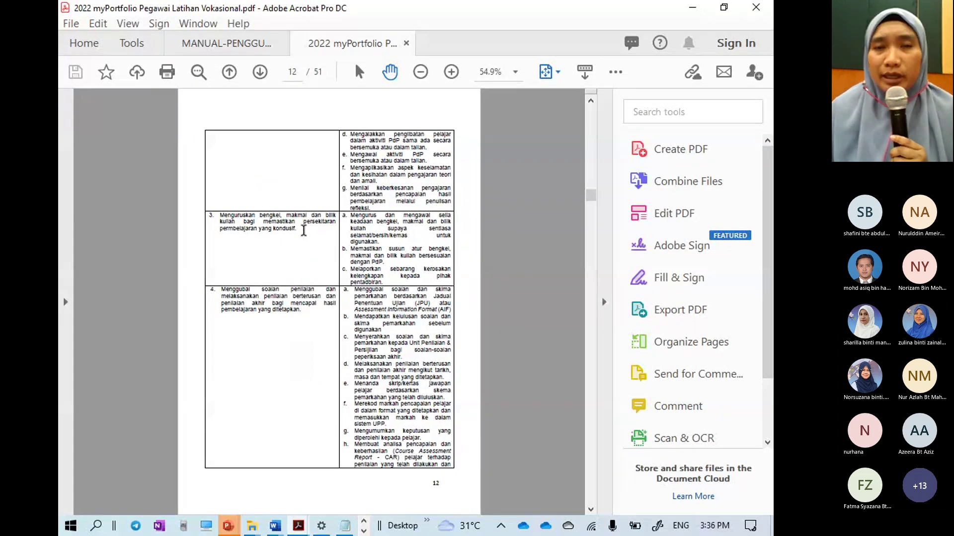
pyautogui.scroll(1, 353, 312)
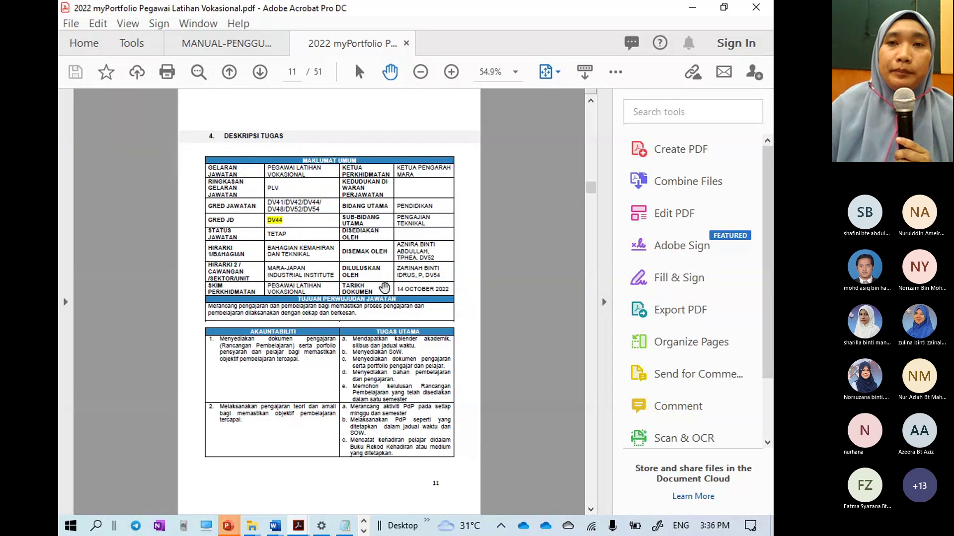
pyautogui.press('ctrl+super+Right')
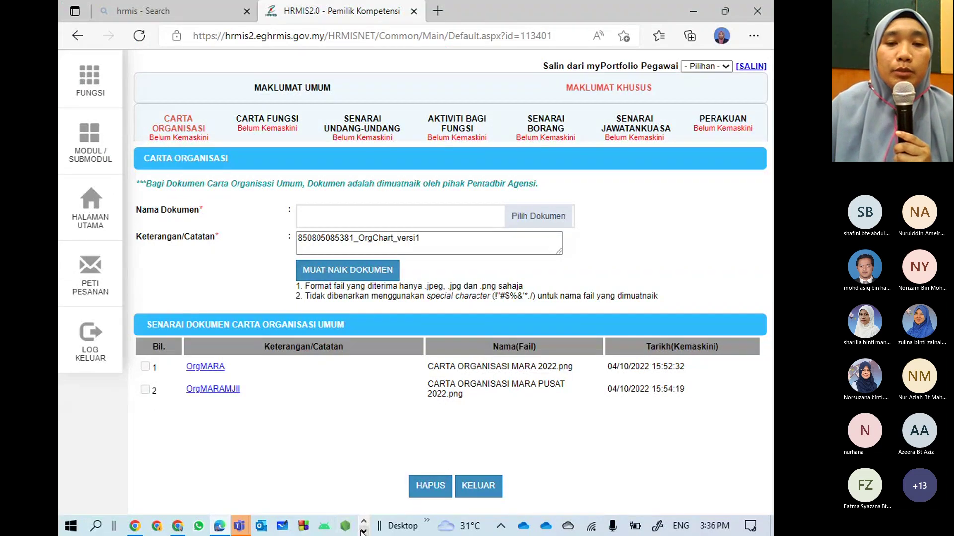
# Bring the 2022 myPortfolio PDF forward on its page 6 MARA organisation chart
pyautogui.press('ctrl+super+Left')
pyautogui.moveTo(298, 529)
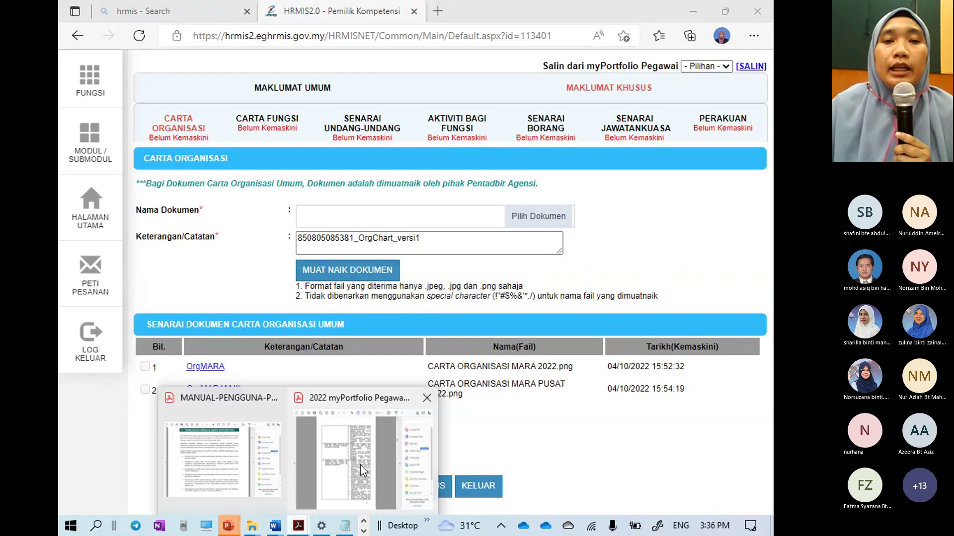
pyautogui.click(358, 459)
pyautogui.scroll(6, 410, 318)
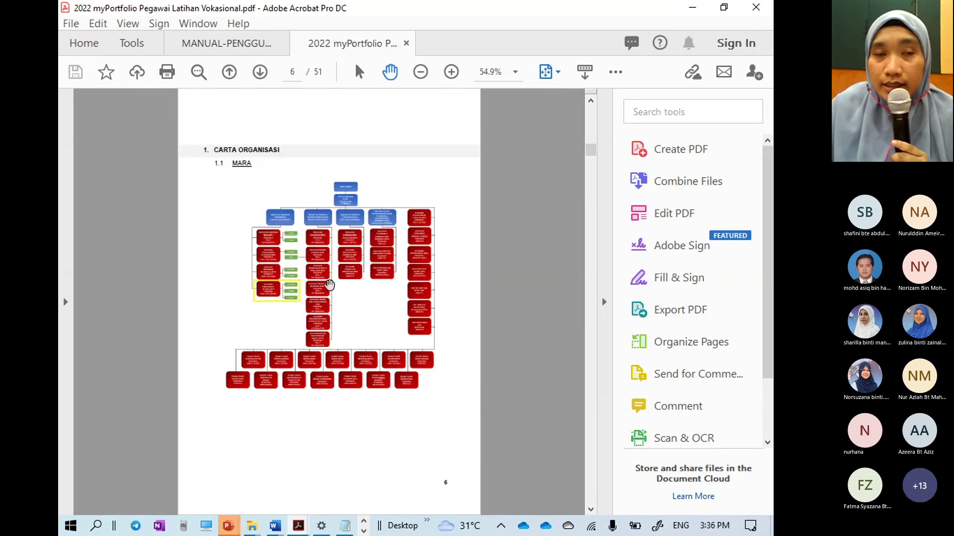
# Scroll the myPortfolio PDF from page 6 to the page 51 committee list, then minimize it
pyautogui.scroll(-4, 330, 287)
pyautogui.scroll(4, 335, 287)
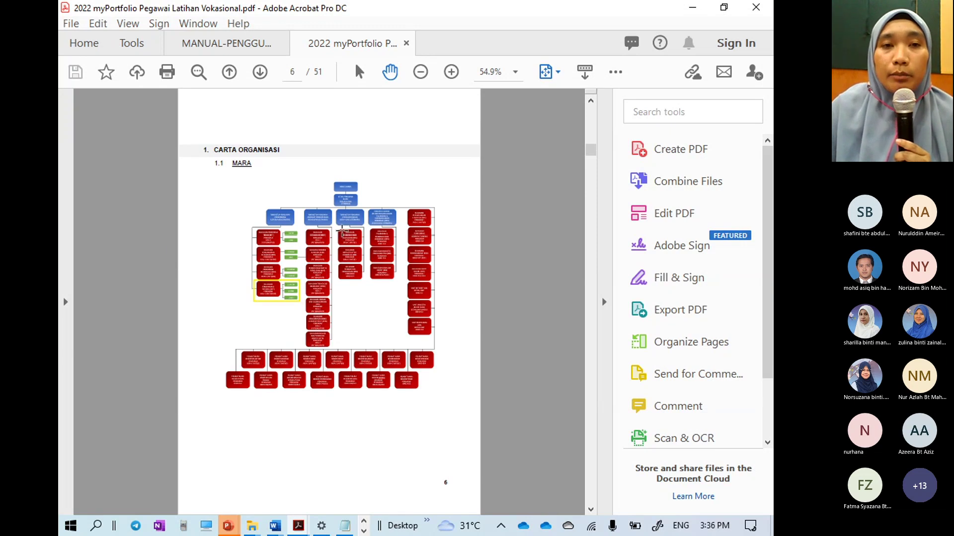
pyautogui.scroll(-2, 342, 231)
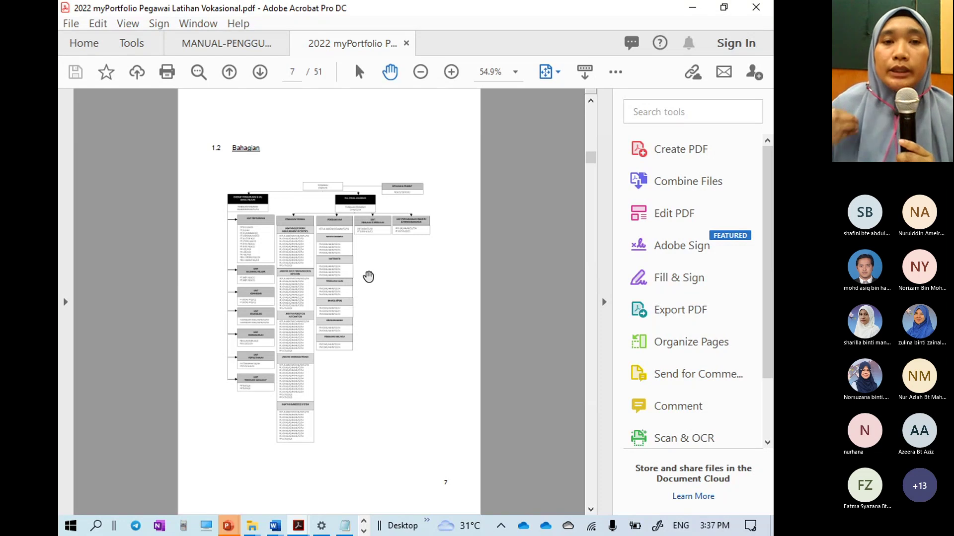
pyautogui.scroll(-2, 366, 265)
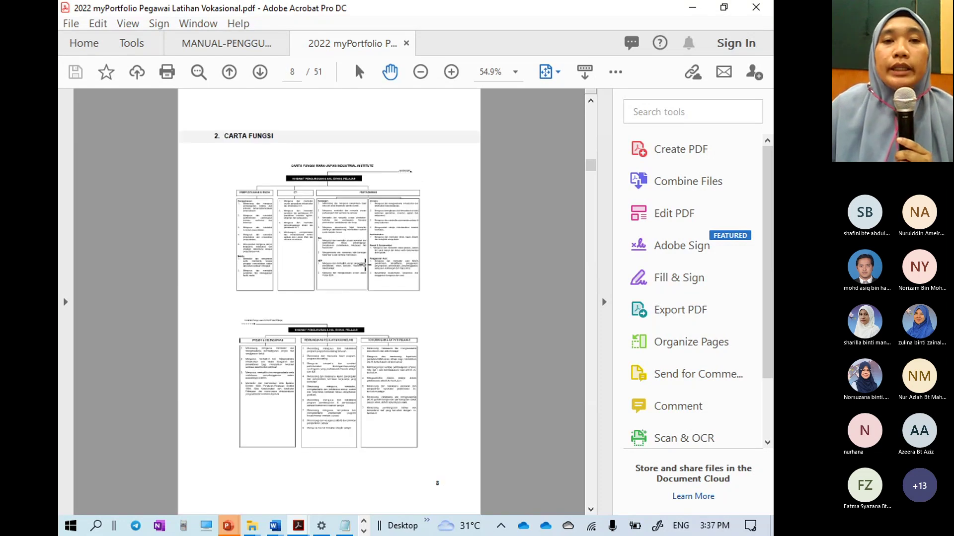
pyautogui.scroll(-4, 365, 265)
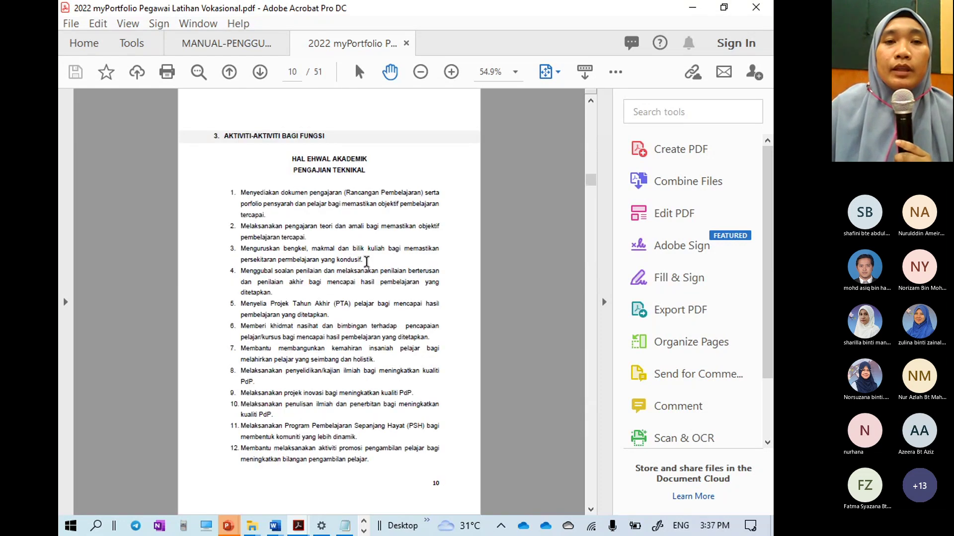
pyautogui.scroll(-7, 367, 261)
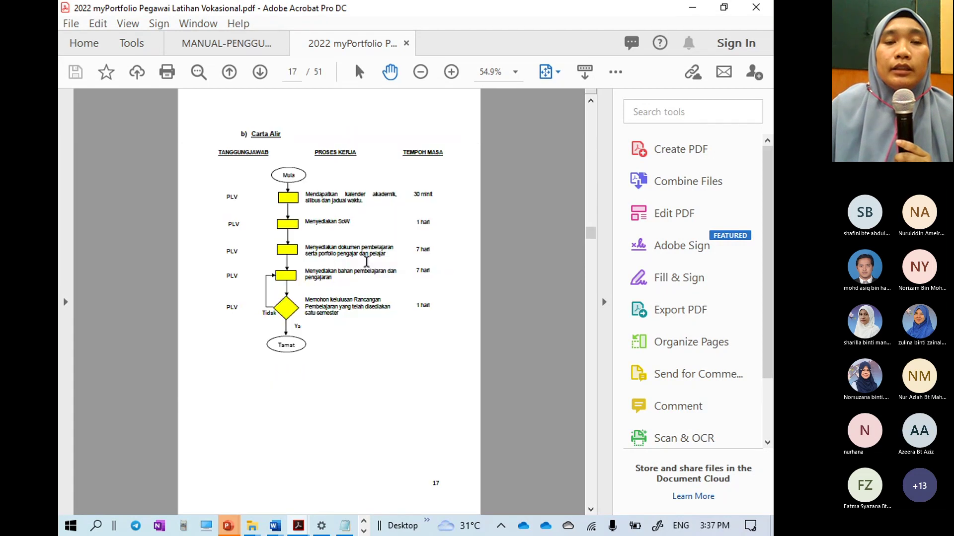
pyautogui.scroll(1, 366, 261)
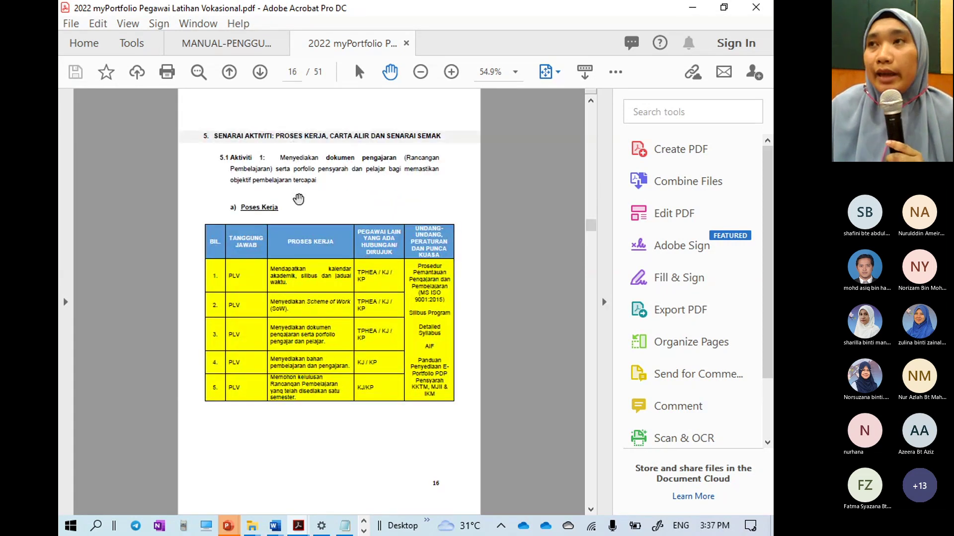
pyautogui.scroll(-16, 301, 201)
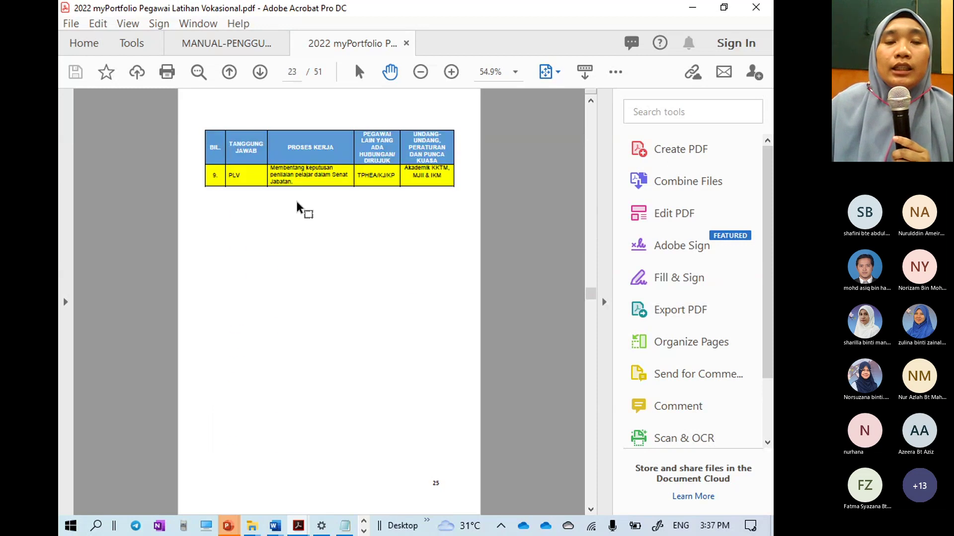
pyautogui.scroll(-17, 297, 205)
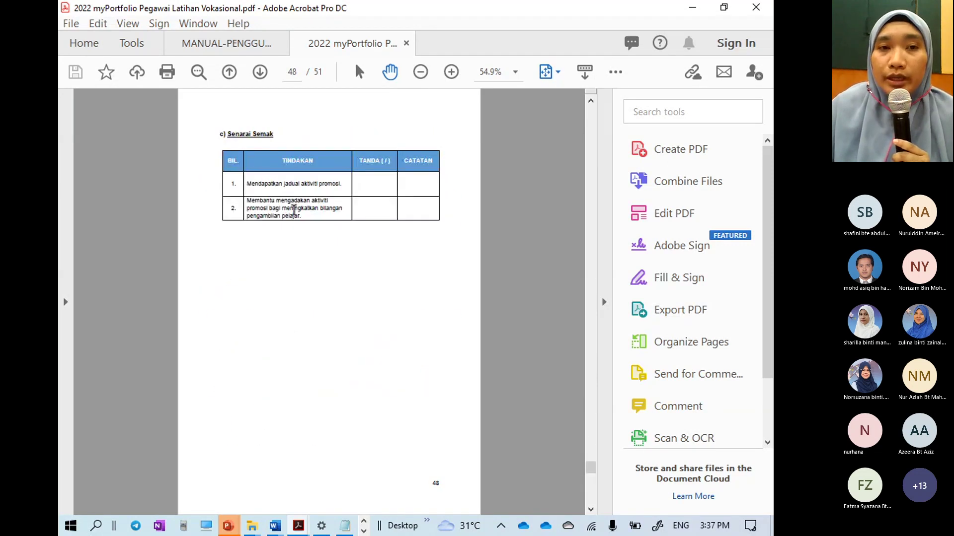
pyautogui.scroll(-1, 293, 210)
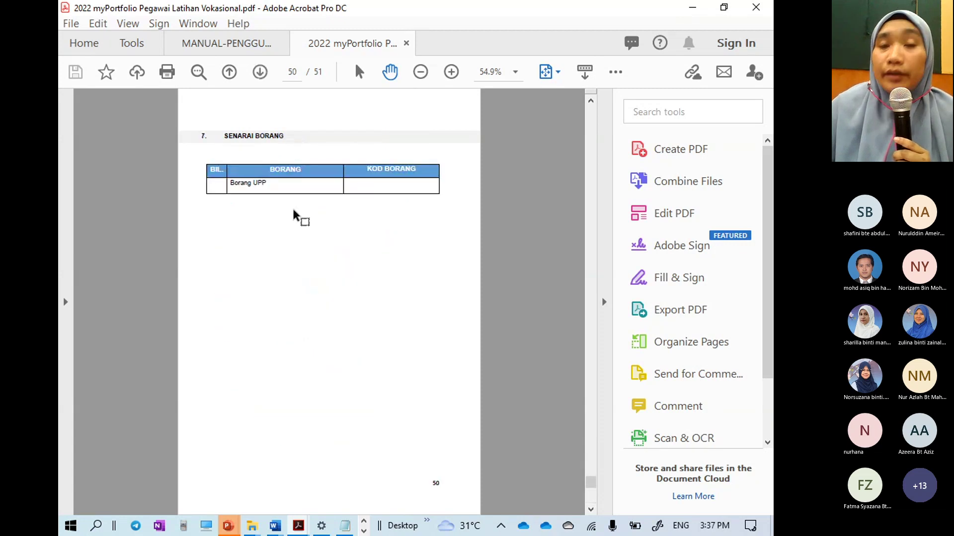
pyautogui.scroll(-1, 295, 214)
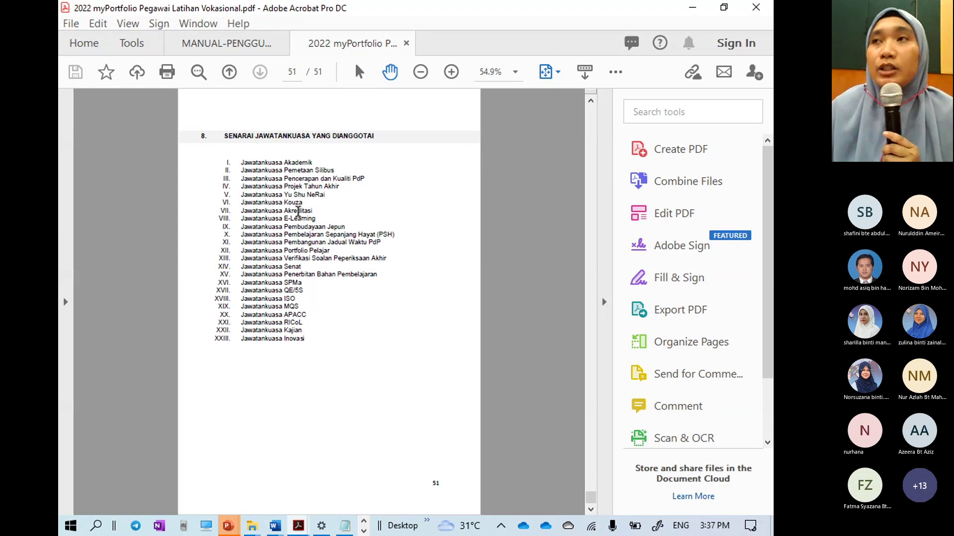
pyautogui.click(692, 8)
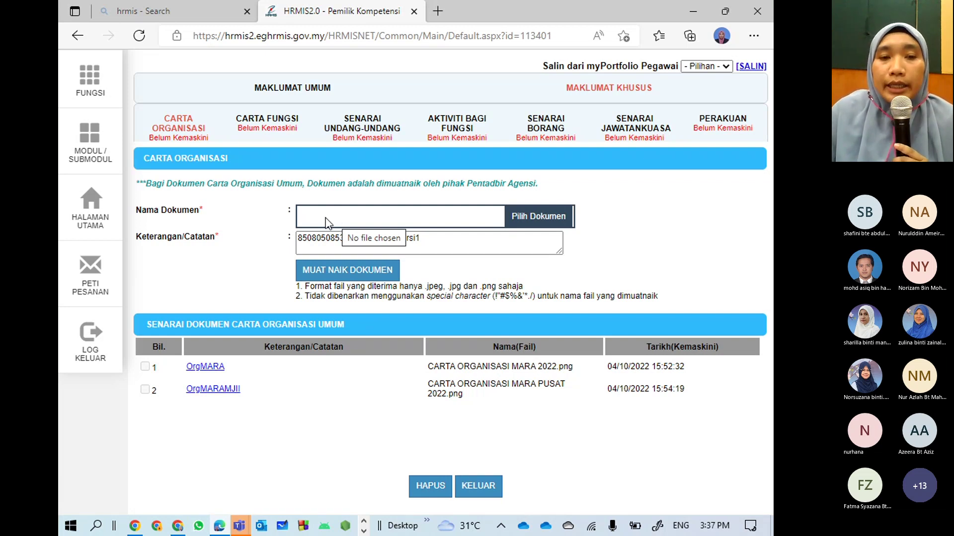
# Bring up Chrome's Staff MJII SharePoint library from the taskbar
pyautogui.click(135, 526)
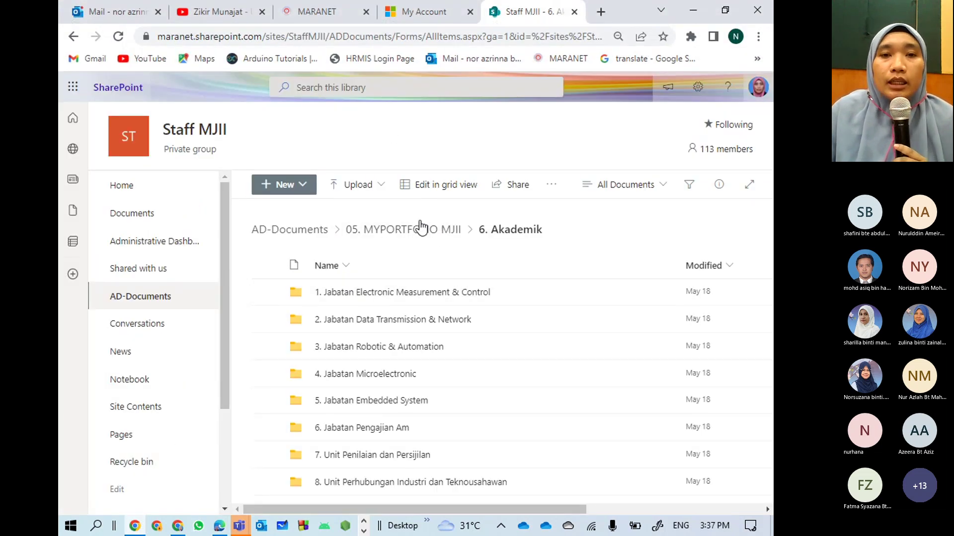
# Go via 05. MYPORTFOLIO MJII and HRMIS-myPortfolio into the Carta Organisasi Khusus - PNG folder
pyautogui.click(413, 232)
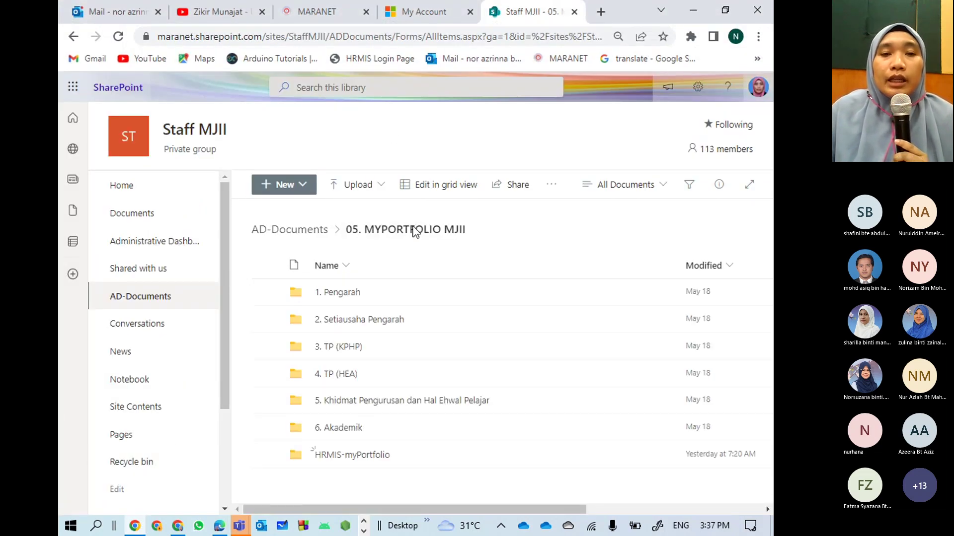
pyautogui.click(356, 459)
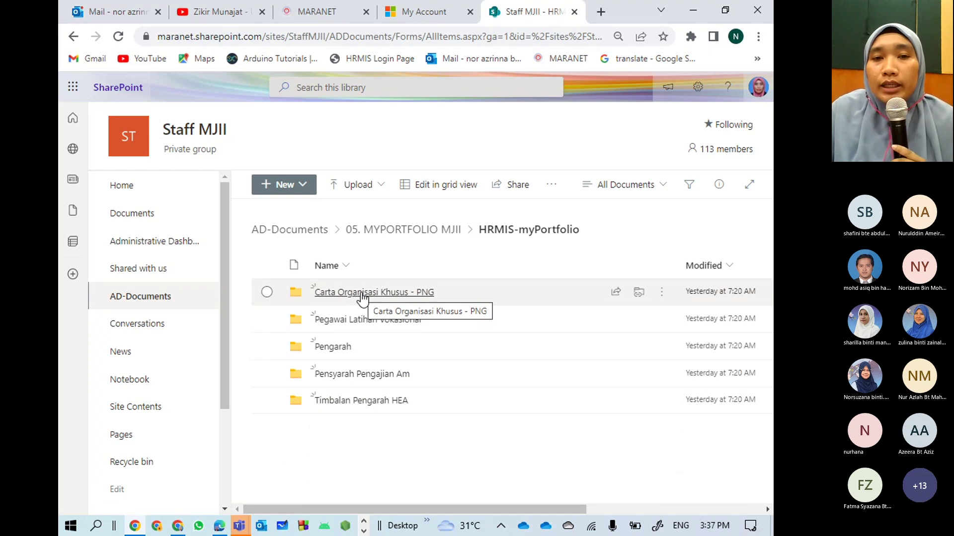
pyautogui.click(361, 294)
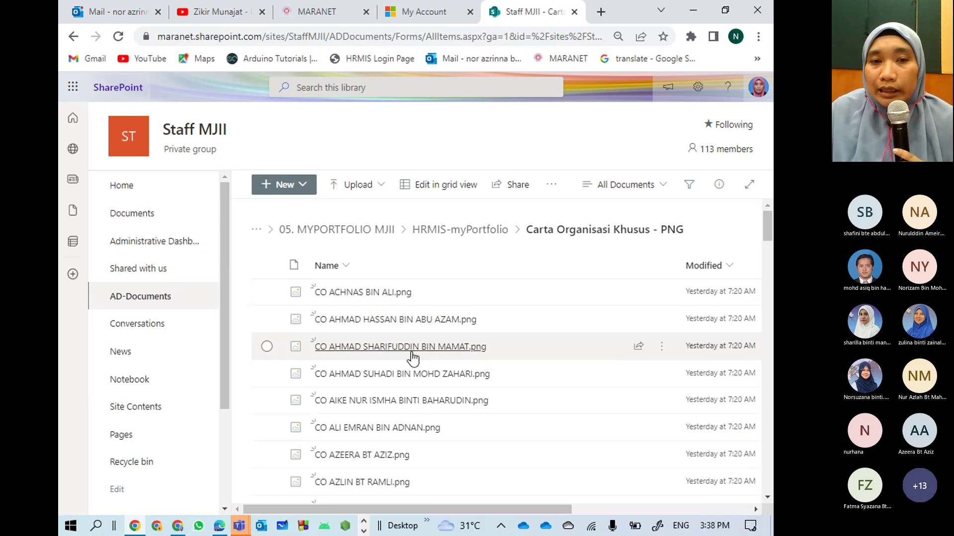
pyautogui.scroll(-3, 415, 372)
pyautogui.scroll(-2, 418, 390)
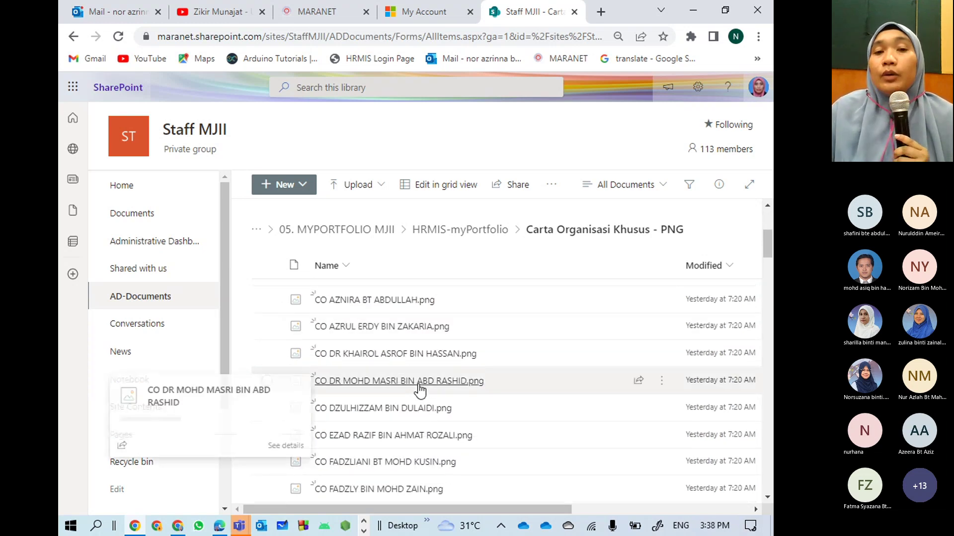
pyautogui.scroll(5, 448, 394)
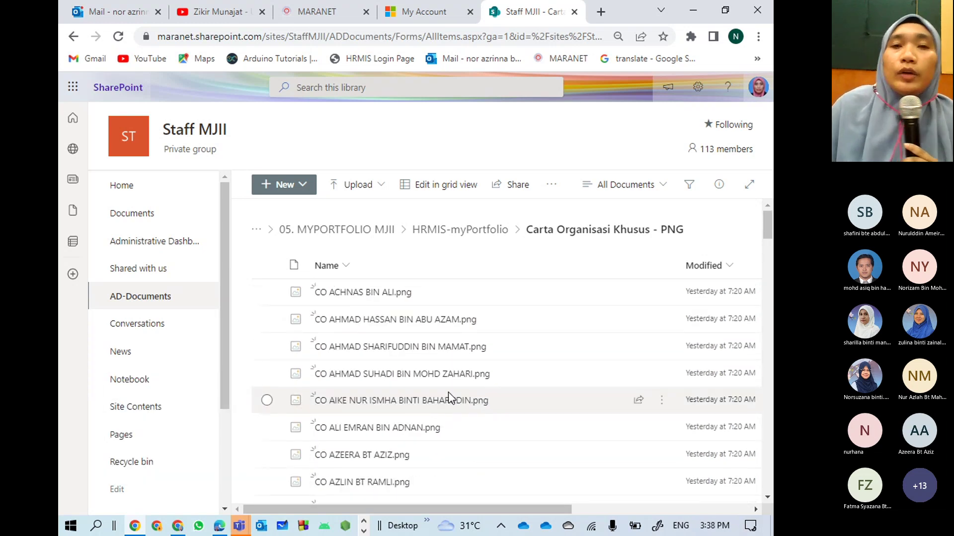
pyautogui.click(365, 531)
# Revisit the Bahagian org chart on page 7 of the myPortfolio PDF, then minimize it
pyautogui.moveTo(298, 526)
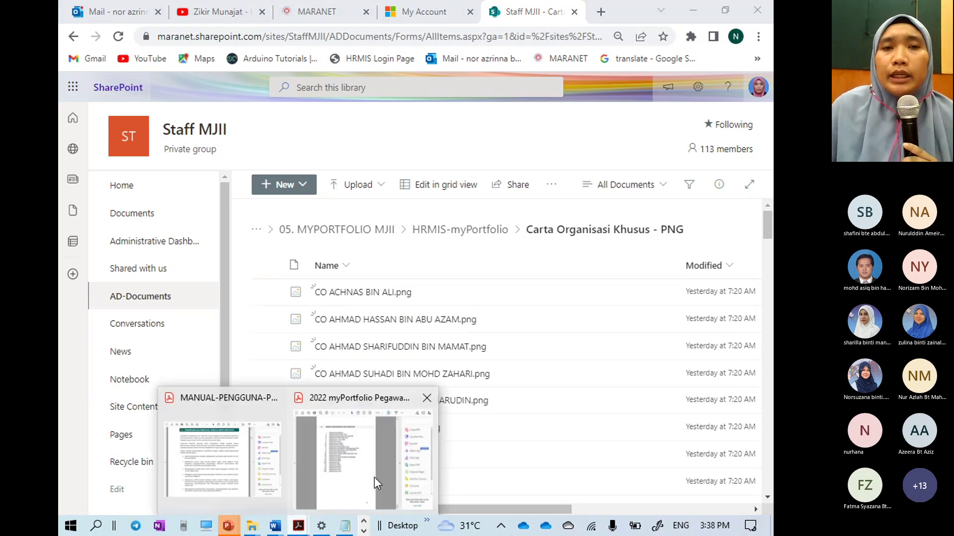
pyautogui.click(374, 478)
pyautogui.moveTo(591, 454); pyautogui.dragTo(591, 283)
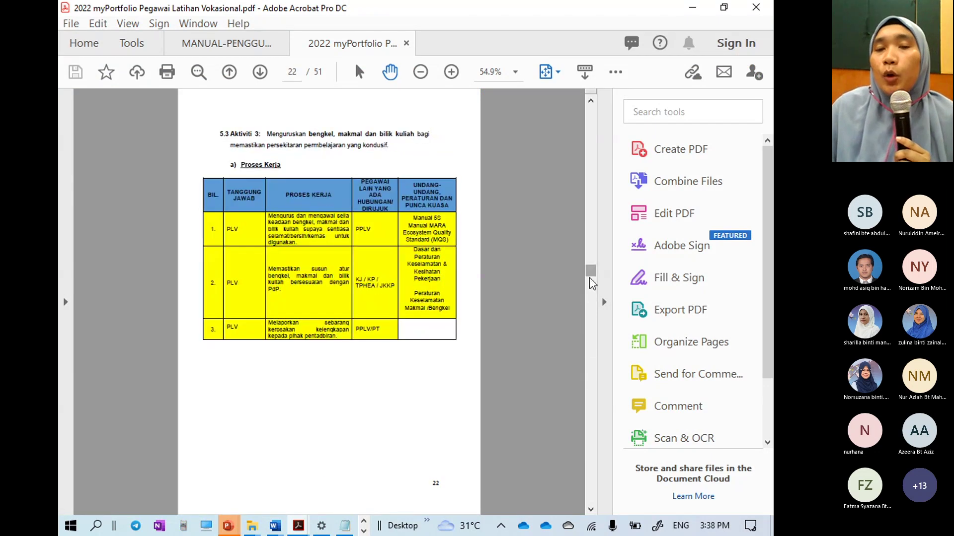
pyautogui.scroll(14, 555, 315)
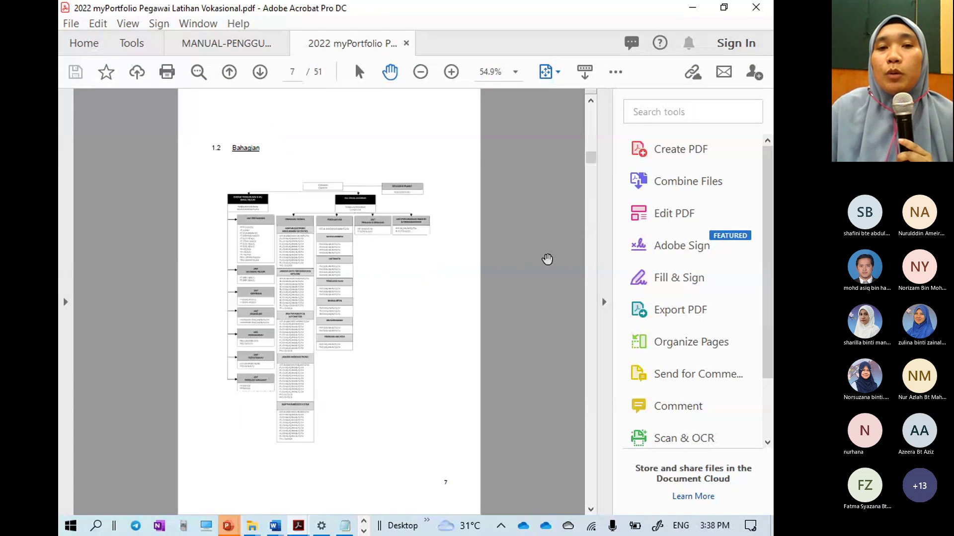
pyautogui.scroll(1, 538, 266)
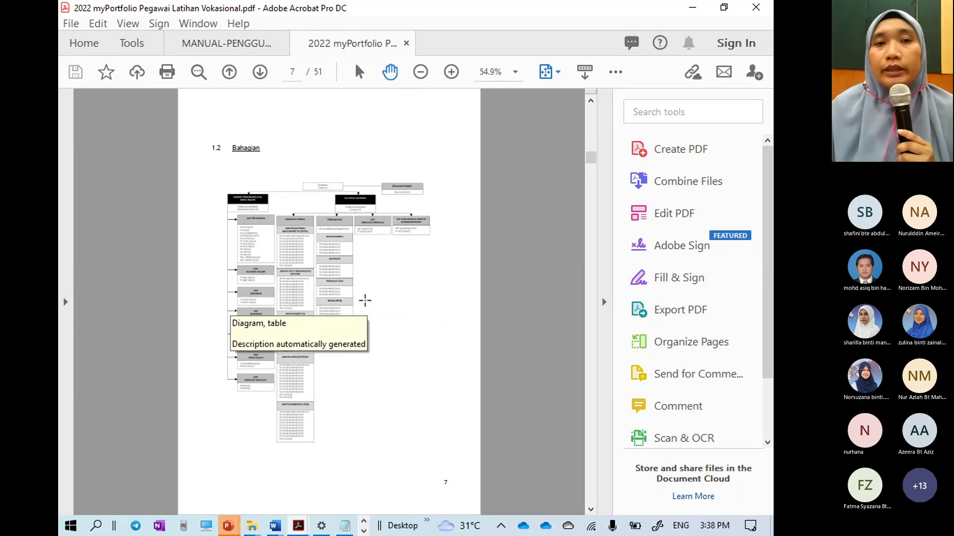
pyautogui.click(690, 8)
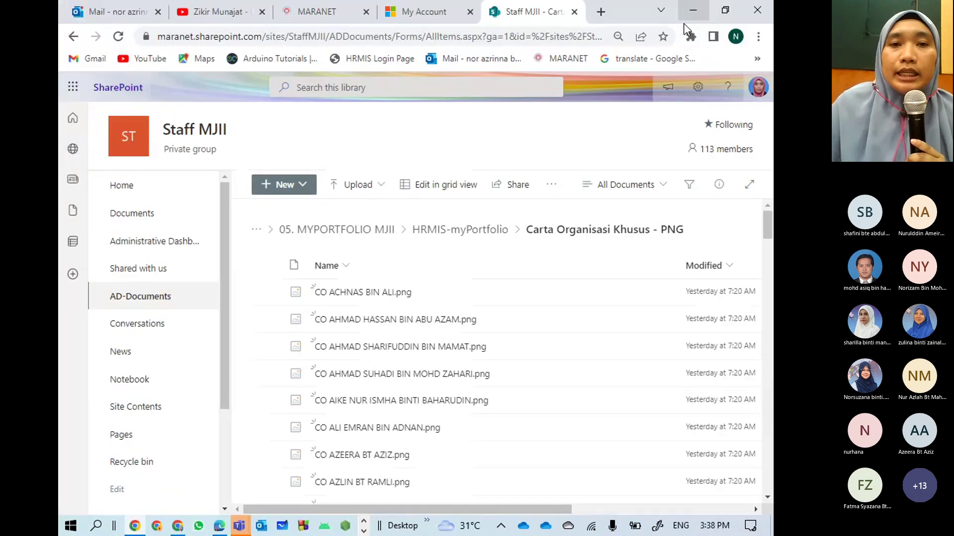
# Minimize the Chrome SharePoint window to bring the Edge HRMIS Carta Organisasi upload page forward
pyautogui.scroll(-2, 447, 333)
pyautogui.moveTo(470, 362)
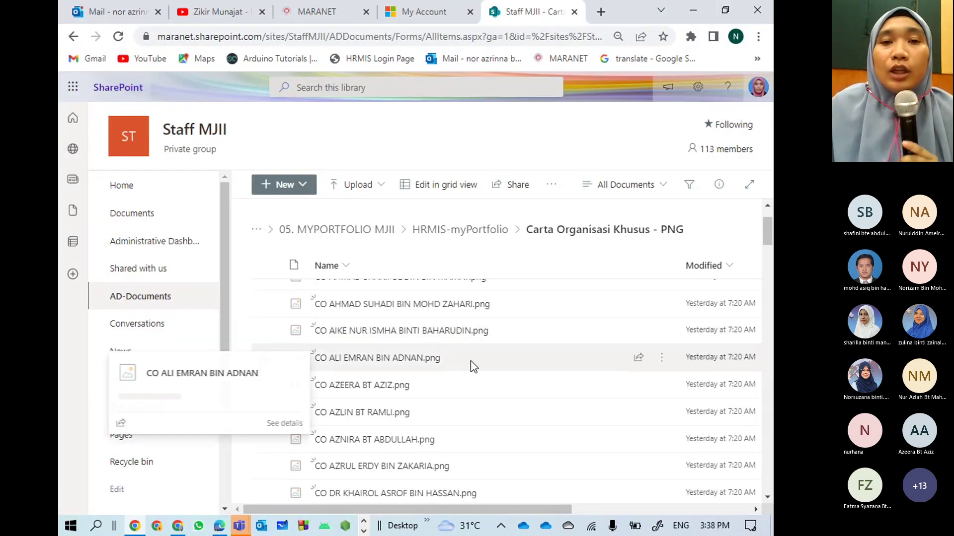
pyautogui.click(692, 11)
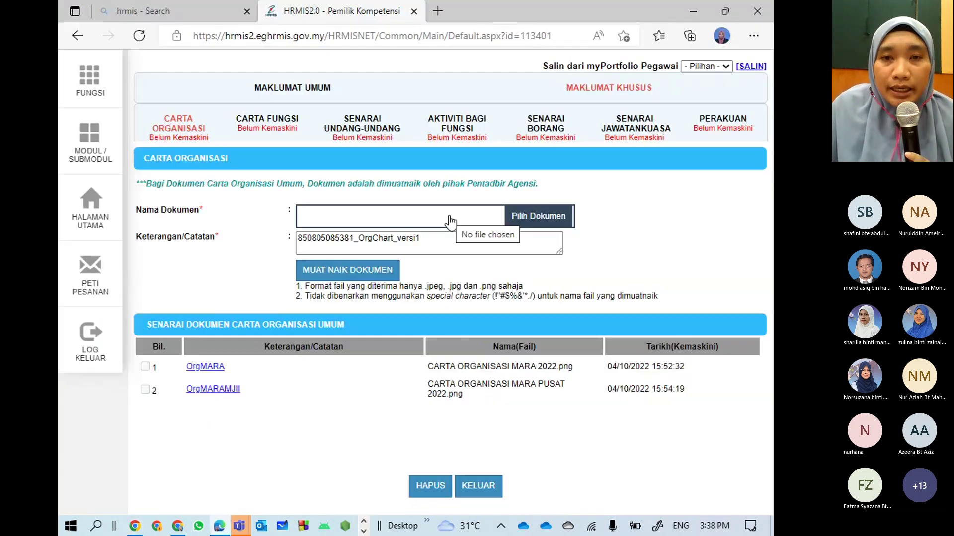
# In the file picker, browse DATA (F:) > (2) Non Academic > HRMIS-myPortfolio > Carta Organisasi Khusus - PNG
pyautogui.click(540, 217)
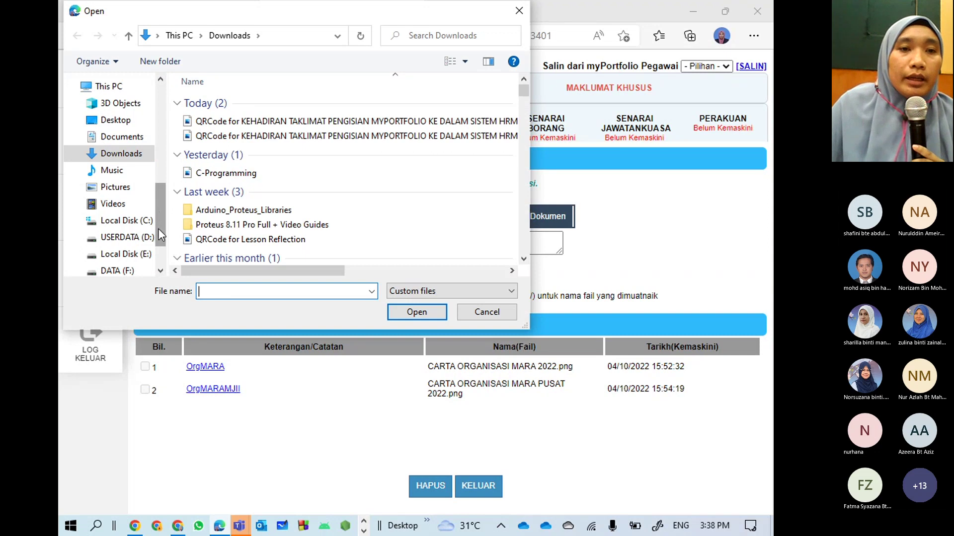
pyautogui.scroll(-2, 158, 229)
pyautogui.click(117, 215)
pyautogui.doubleClick(233, 119)
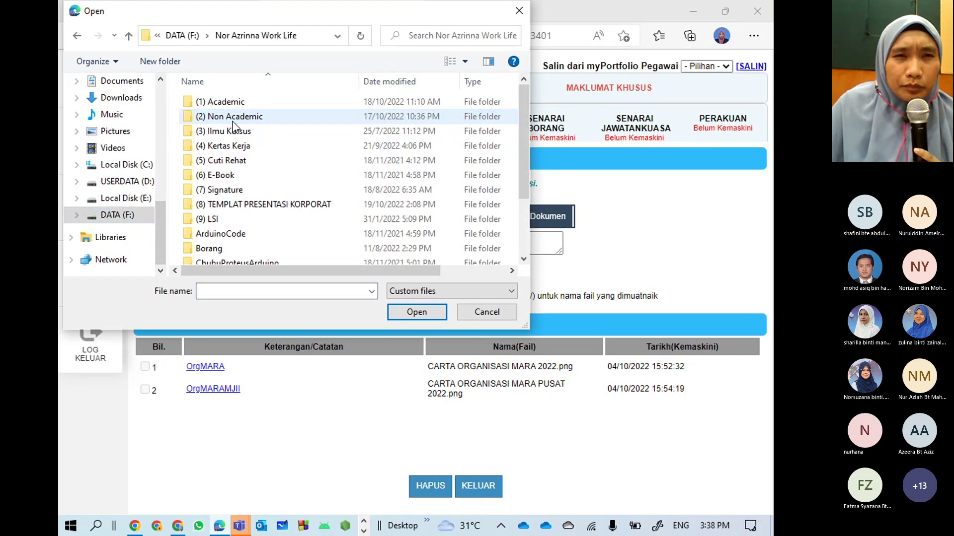
pyautogui.doubleClick(232, 117)
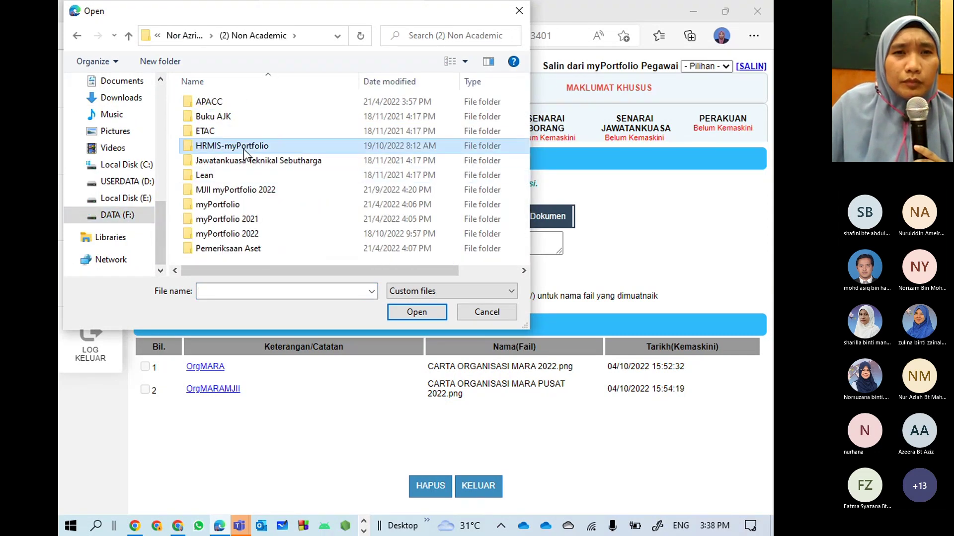
pyautogui.doubleClick(243, 146)
pyautogui.doubleClick(229, 154)
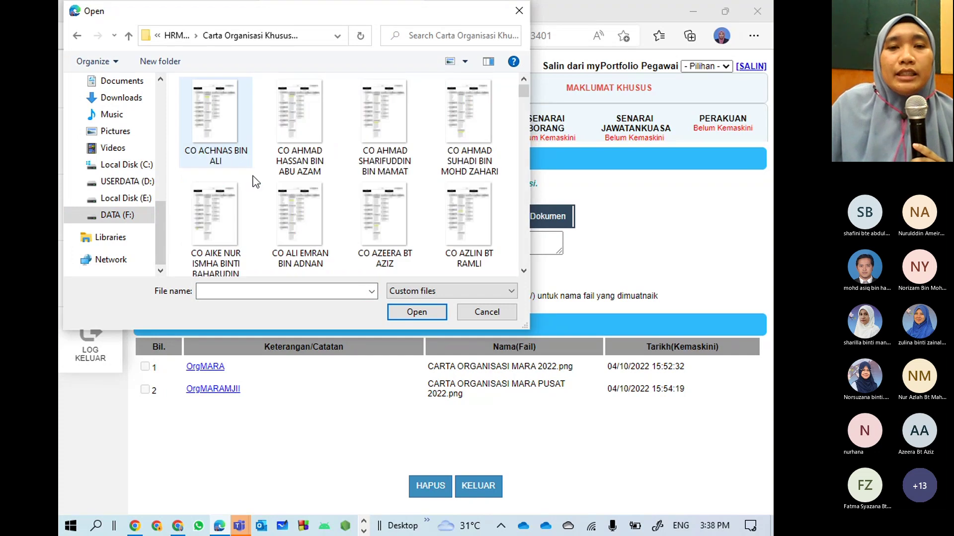
# Pick the staff member's CO org chart PNG, upload it with MUAT NAIK DOKUMEN, and confirm the save
pyautogui.click(294, 291)
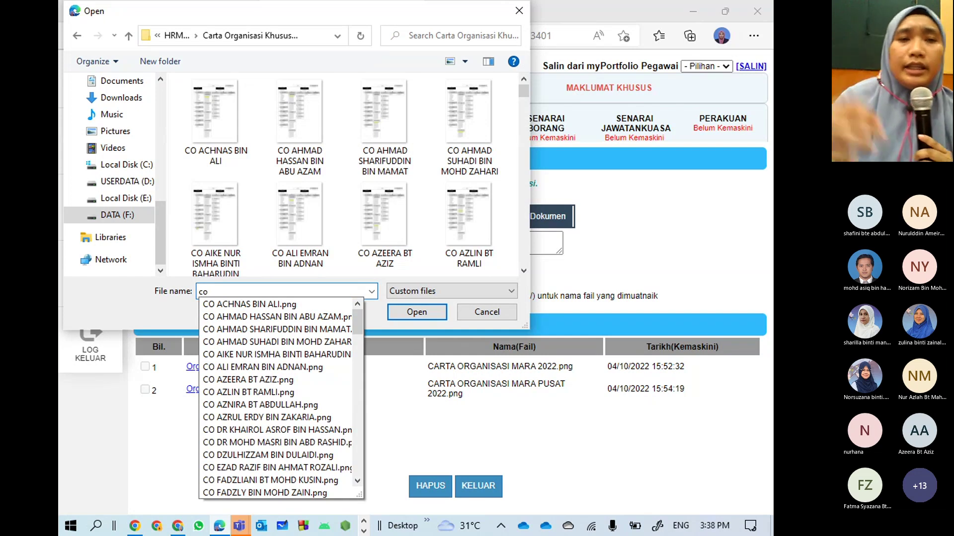
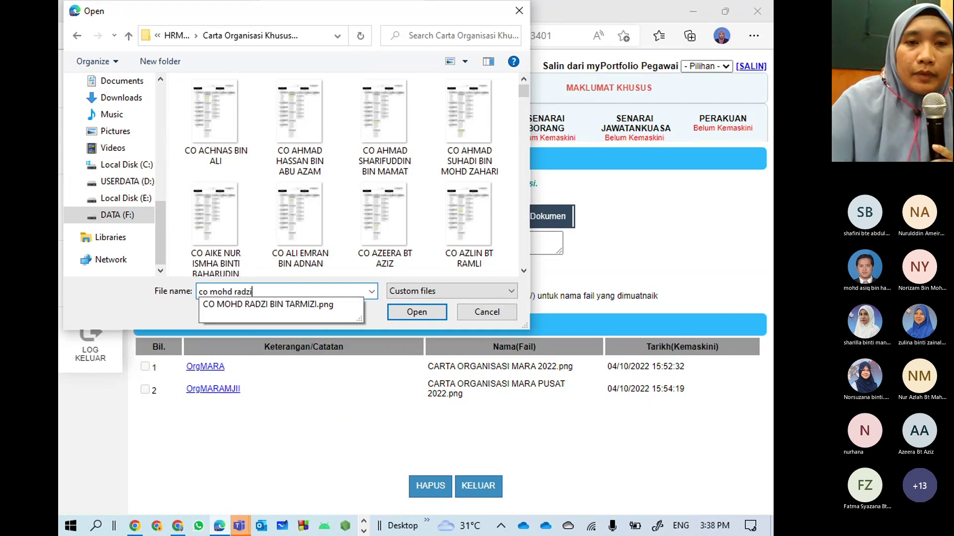
pyautogui.click(312, 305)
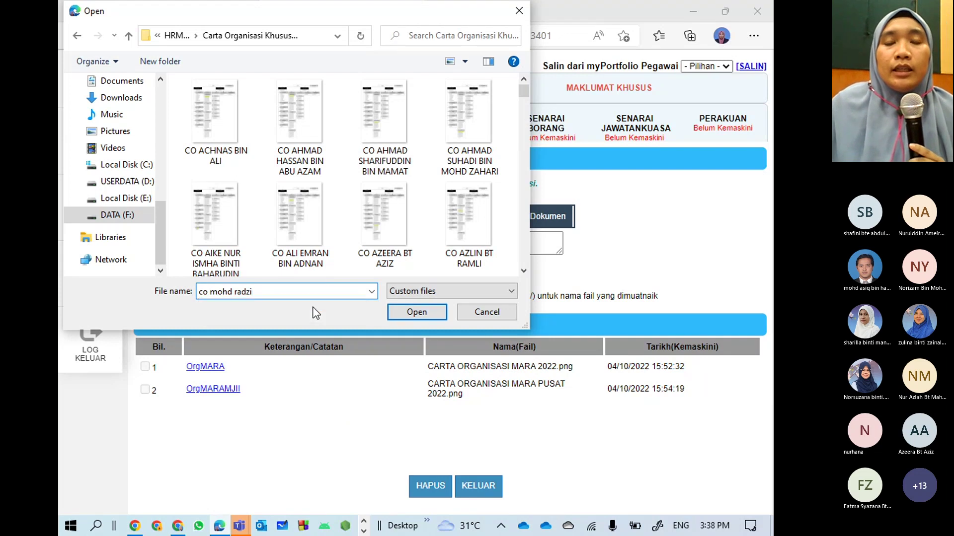
pyautogui.click(407, 313)
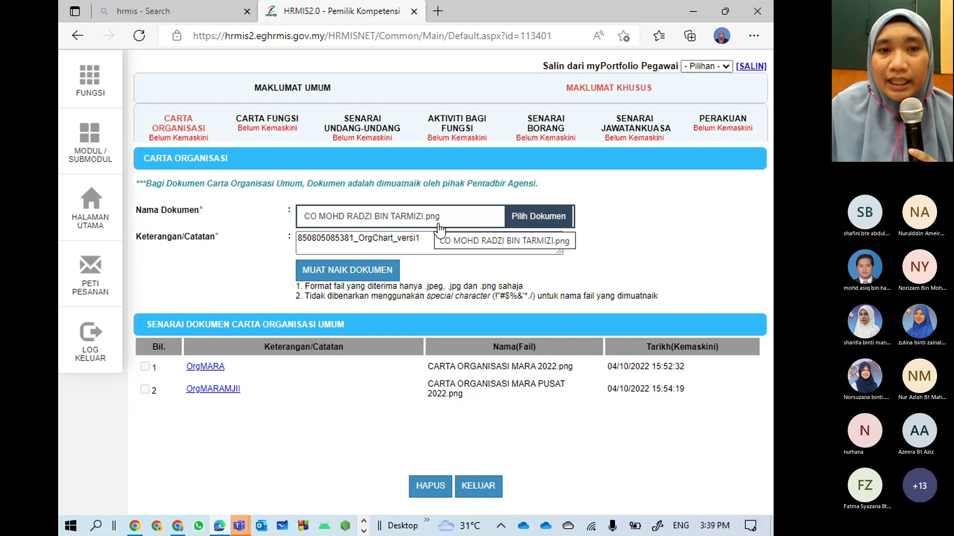
pyautogui.click(376, 271)
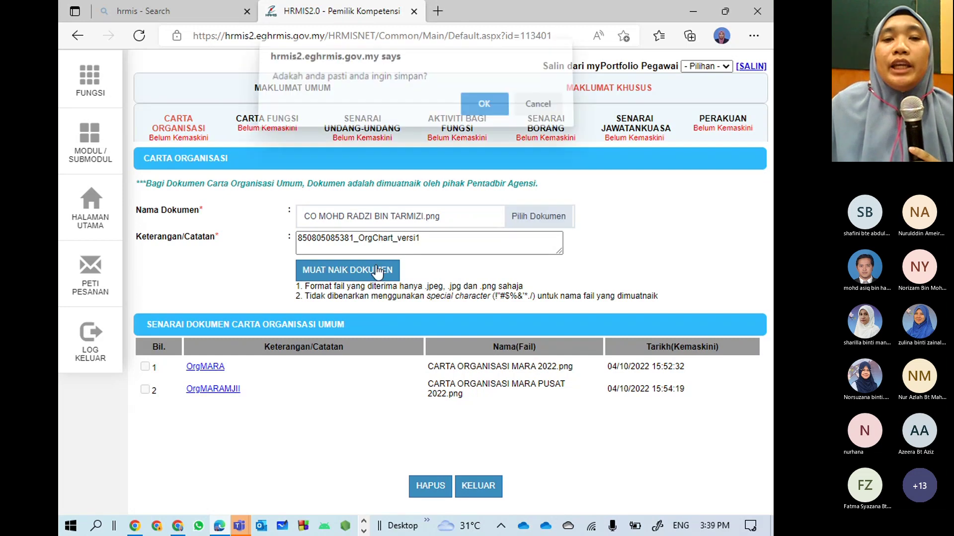
pyautogui.click(485, 108)
pyautogui.click(530, 118)
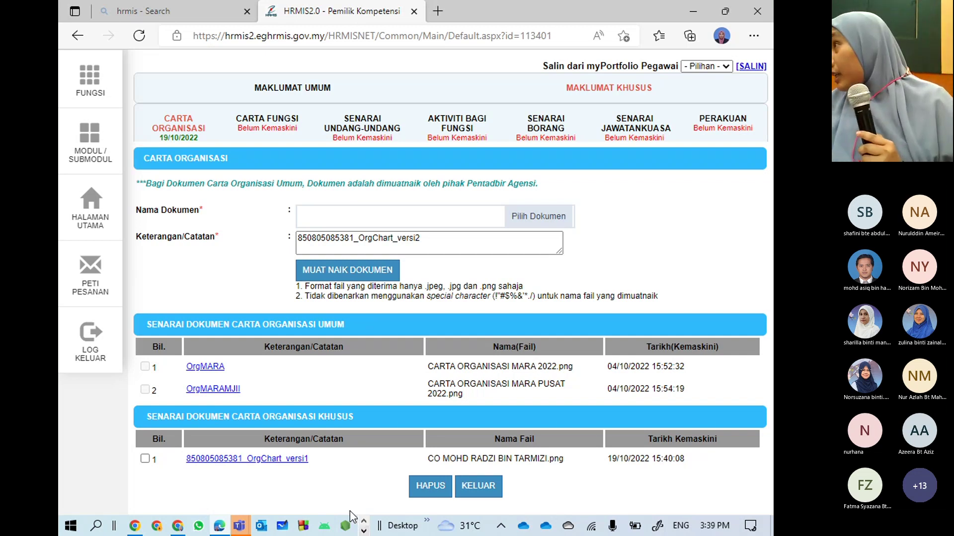
# Try uploading a second CO org chart file and dismiss the file-name-too-long warning
pyautogui.click(393, 217)
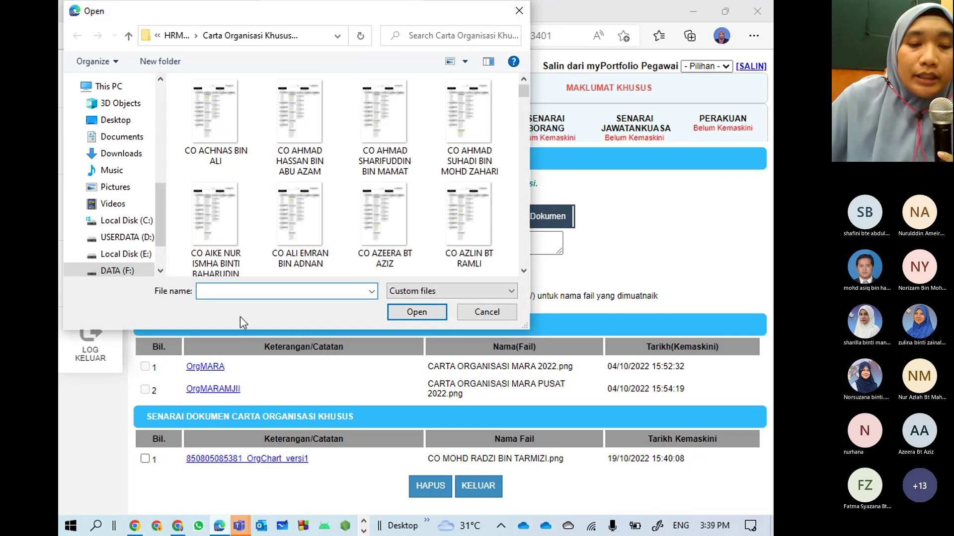
pyautogui.write('co wan')
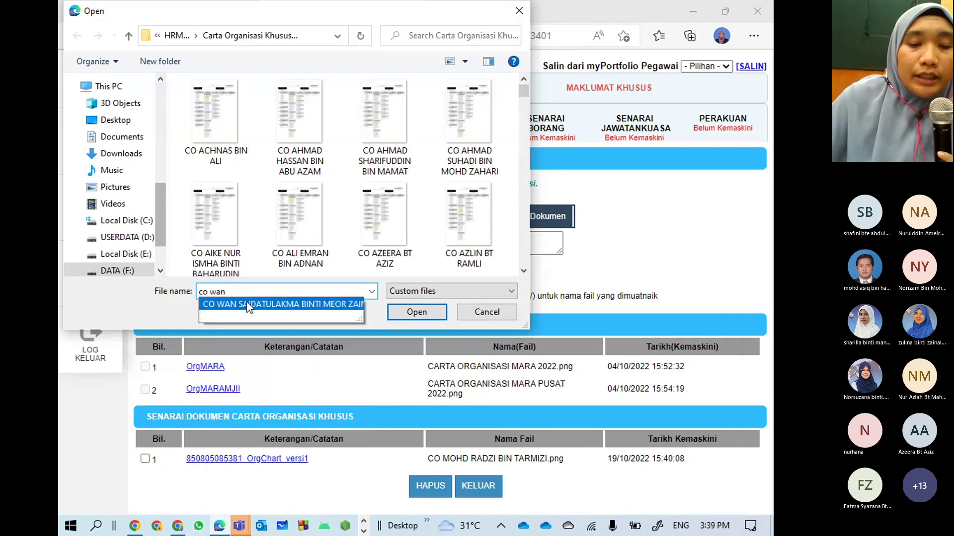
pyautogui.click(250, 304)
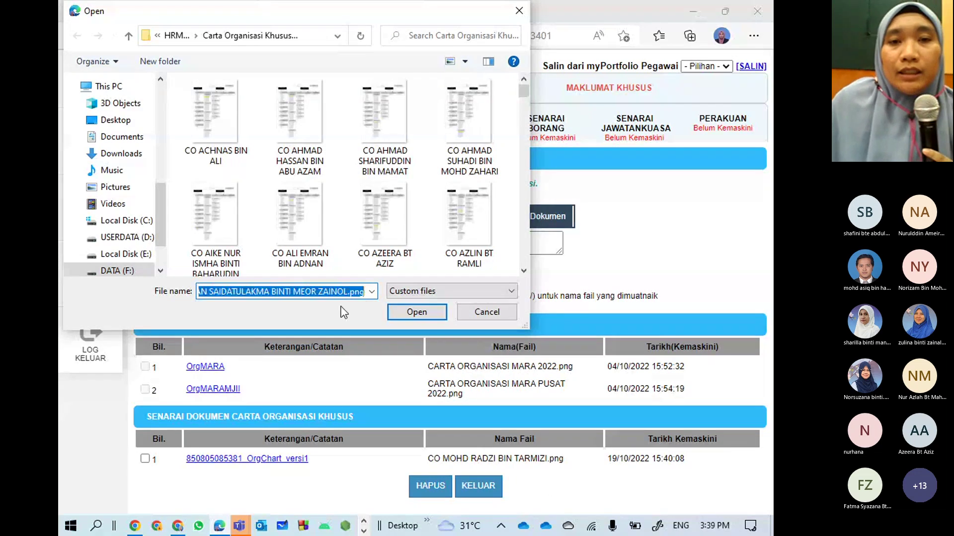
pyautogui.click(417, 312)
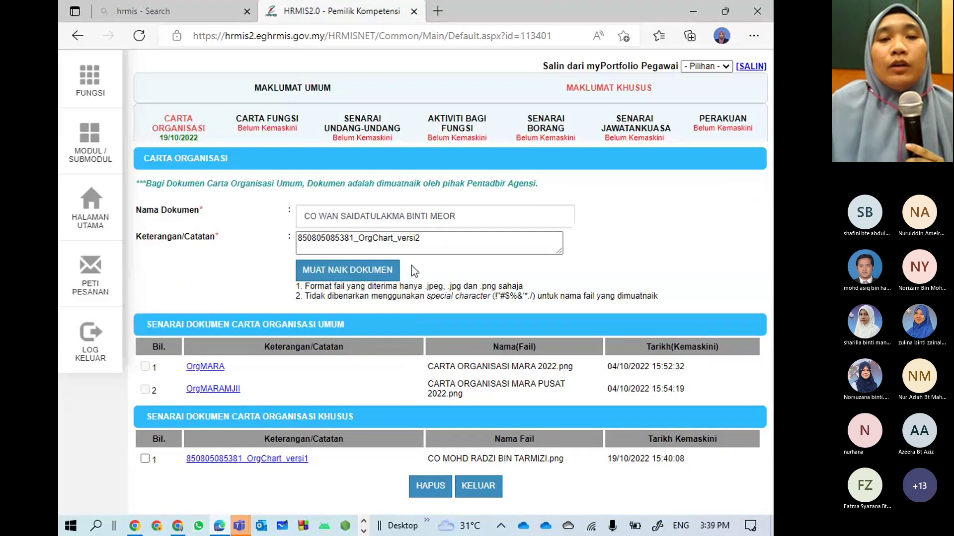
pyautogui.click(380, 271)
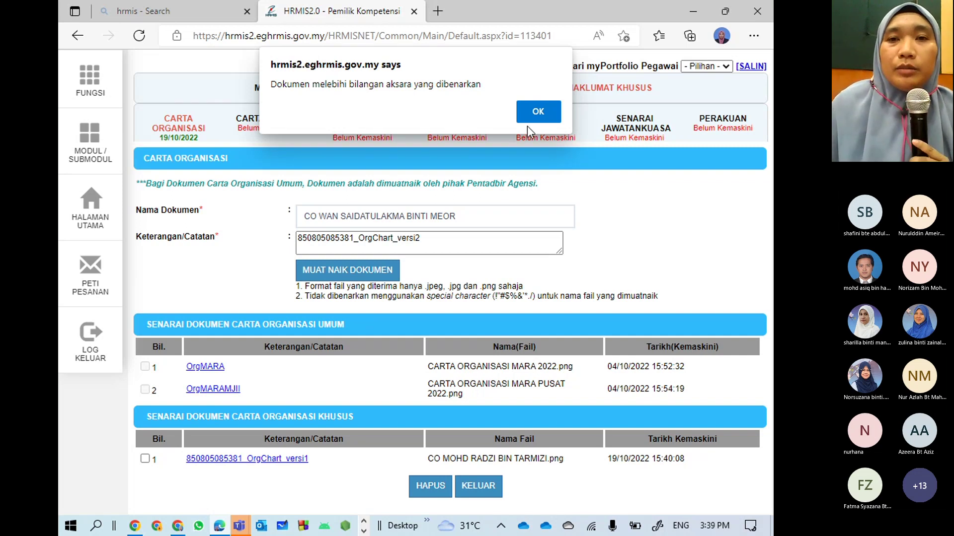
pyautogui.click(539, 113)
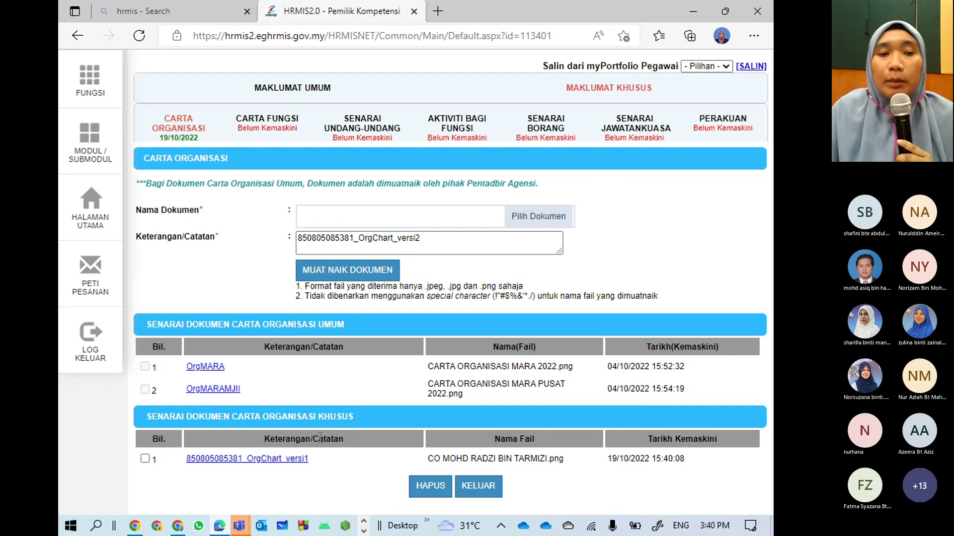
# Tick the OrgChart_versi1 record in the Khusus list, delete it with HAPUS, and confirm
pyautogui.click(145, 460)
pyautogui.click(430, 486)
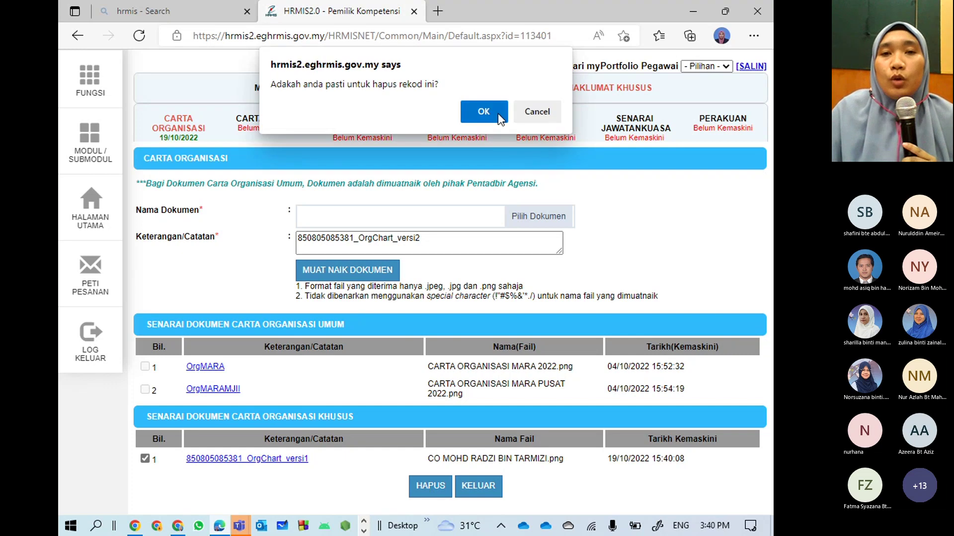
pyautogui.click(498, 113)
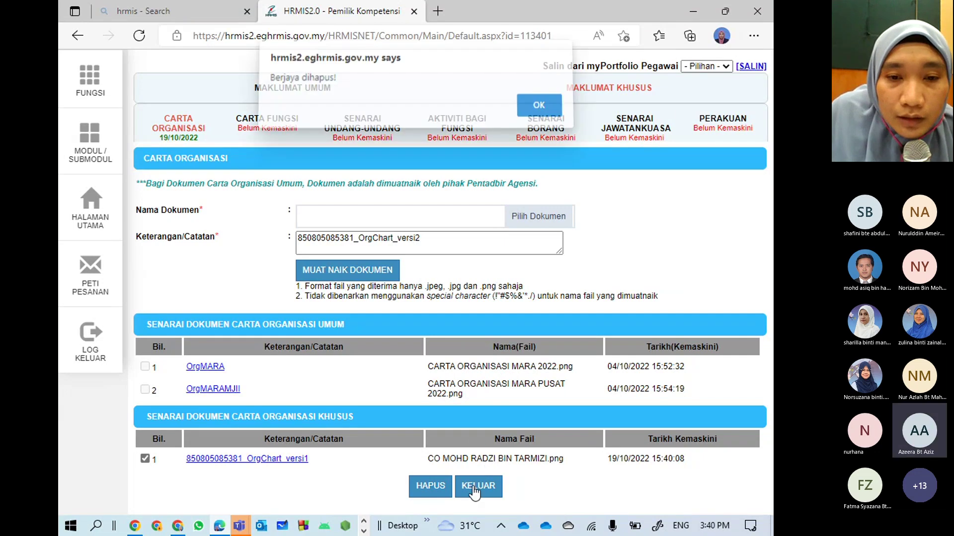
pyautogui.click(528, 105)
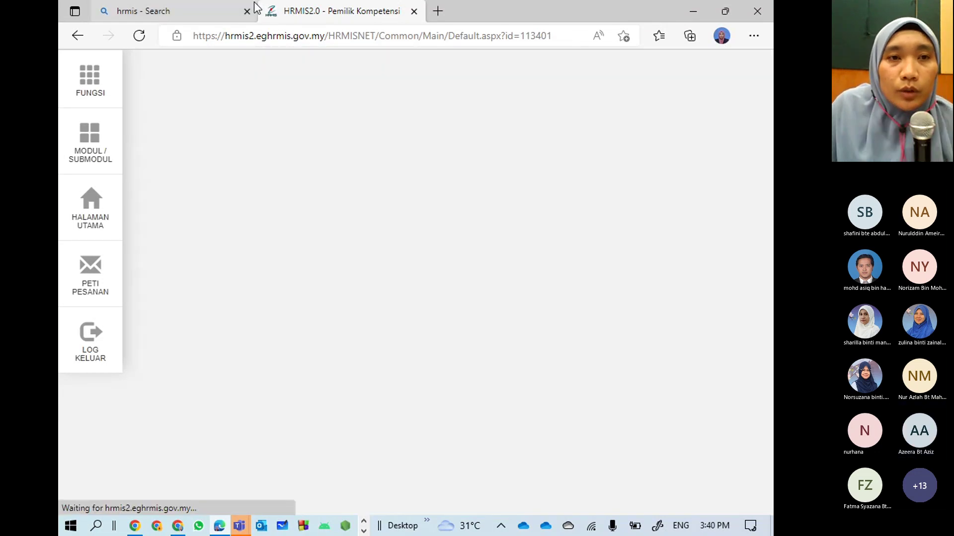
pyautogui.click(135, 526)
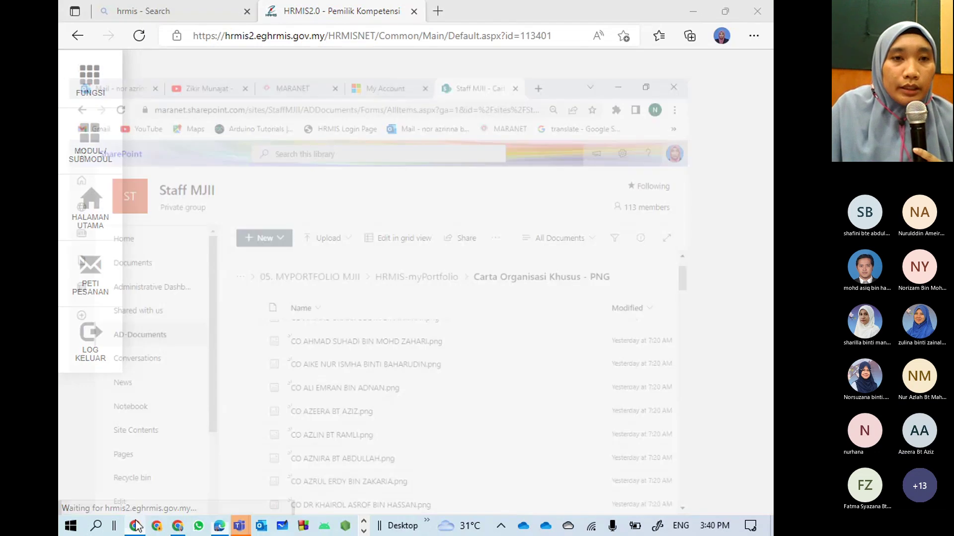
# Copy the Carta Organisasi Khusus - PNG library URL from Chrome's address bar
pyautogui.click(393, 36)
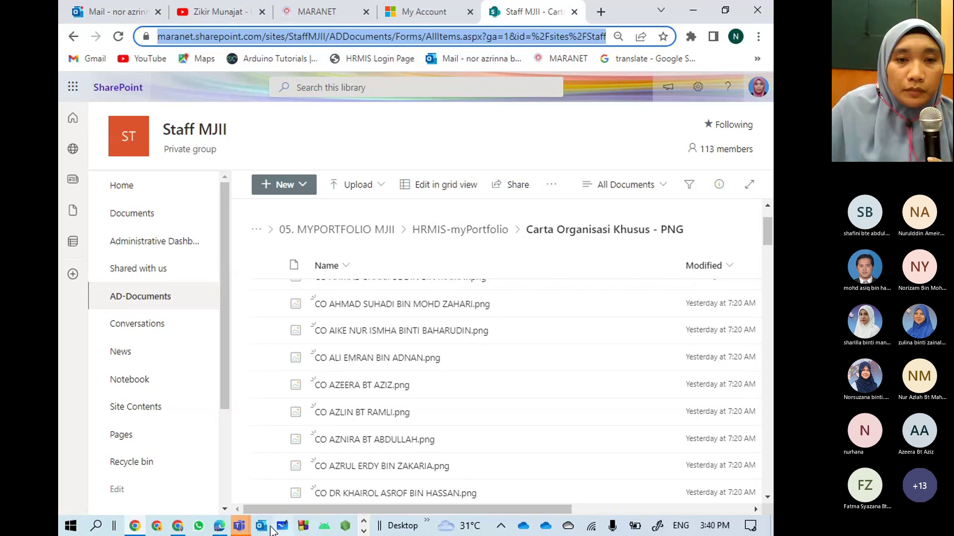
pyautogui.click(384, 415)
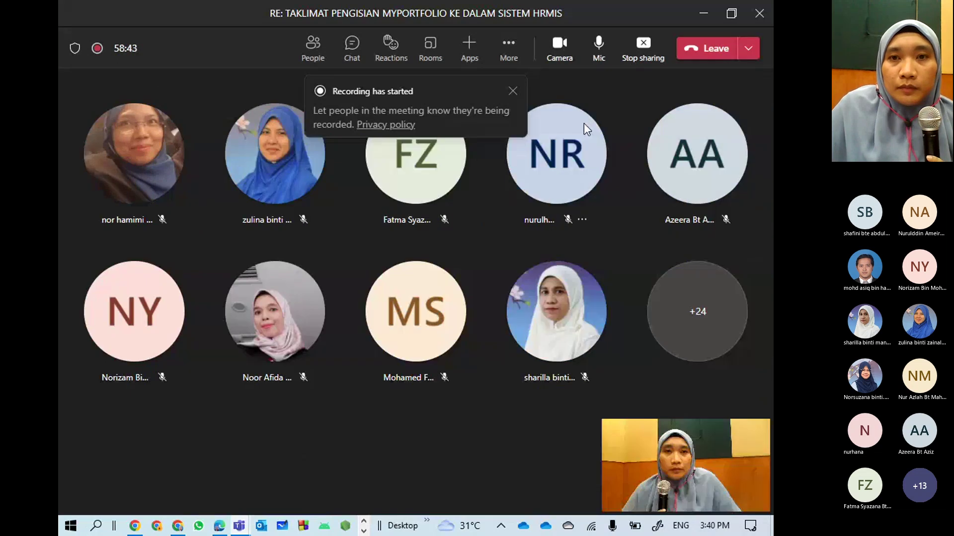
# Paste the SharePoint PNG library link into the Teams meeting chat, send it, and minimize Teams
pyautogui.hotkey('ctrl', 'shift', '2')
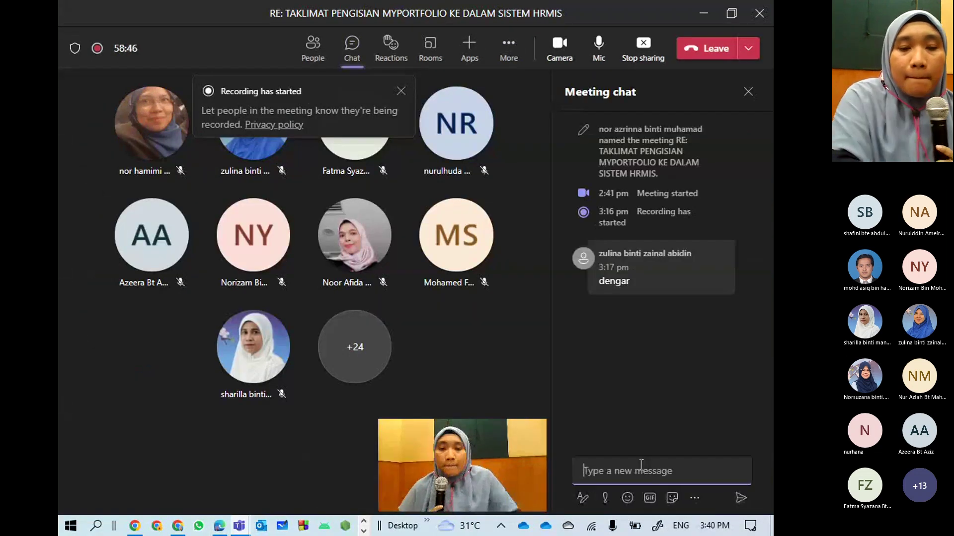
pyautogui.write('https://maranet.sharepoint.com/sites/StaffMJII/ADDocuments/Forms/AllItems.aspx?ga=1&id=%2Fsites%2FStaffMJII%2FADDocuments%2F05%2E%20MYPORTFOLIO%20MJII%2FHRMIS%2DmyPortfolio%2FCarta%20Organisasi%20Khusus%20%2D%20PNG&viewid=9421f615%2D2c6f%2D43ad%2D91e3%2D7b1ee82b11f9')
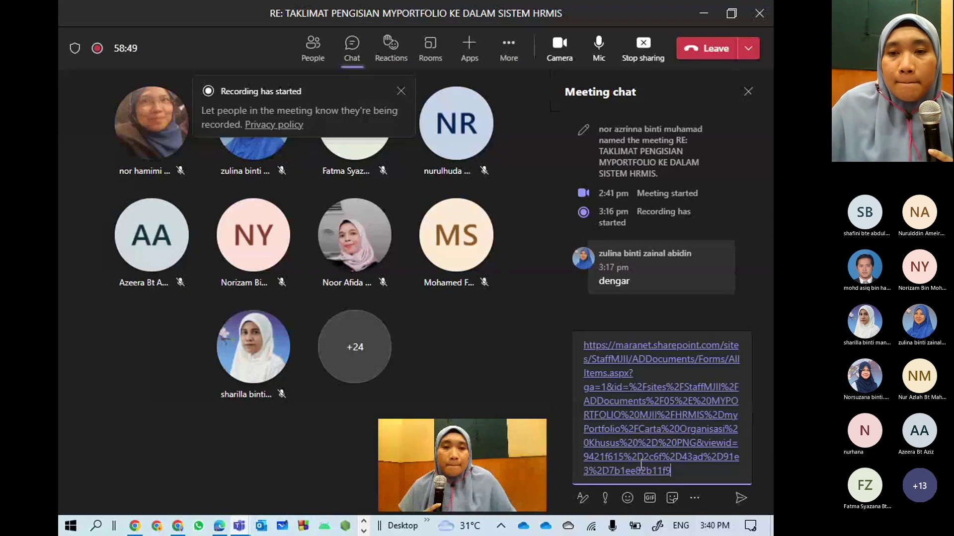
pyautogui.click(741, 498)
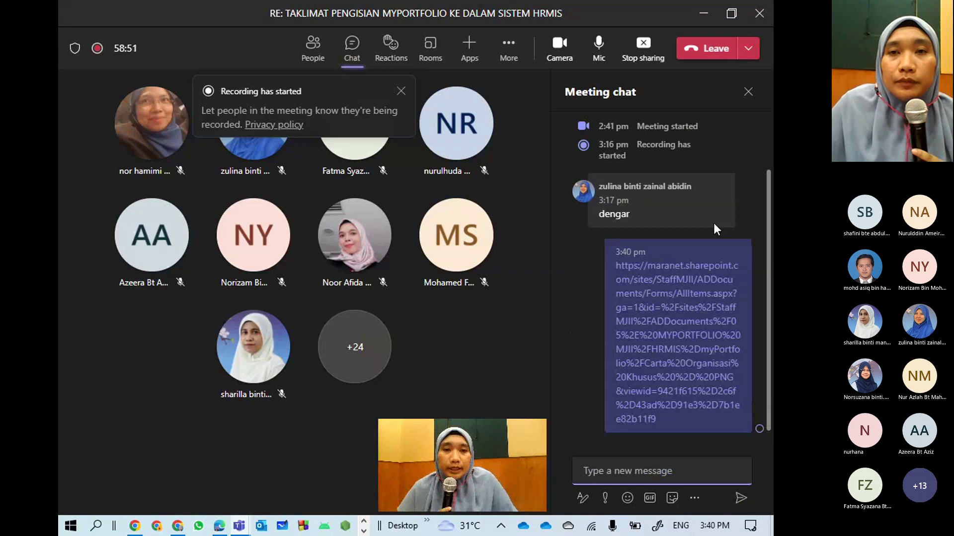
pyautogui.click(699, 14)
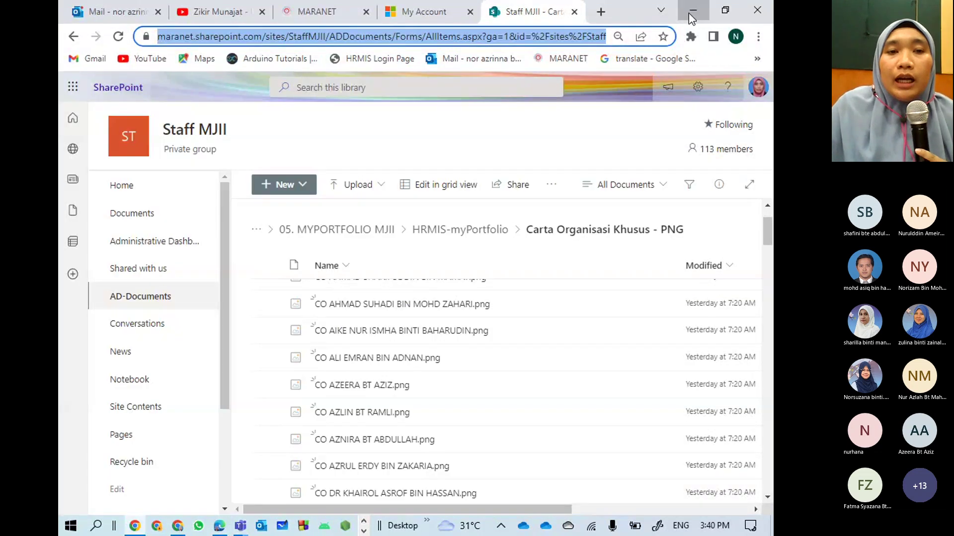
# Re-upload the staff member's CO org chart PNG and acknowledge the 'Berjaya Disimpan' confirmation
pyautogui.click(688, 13)
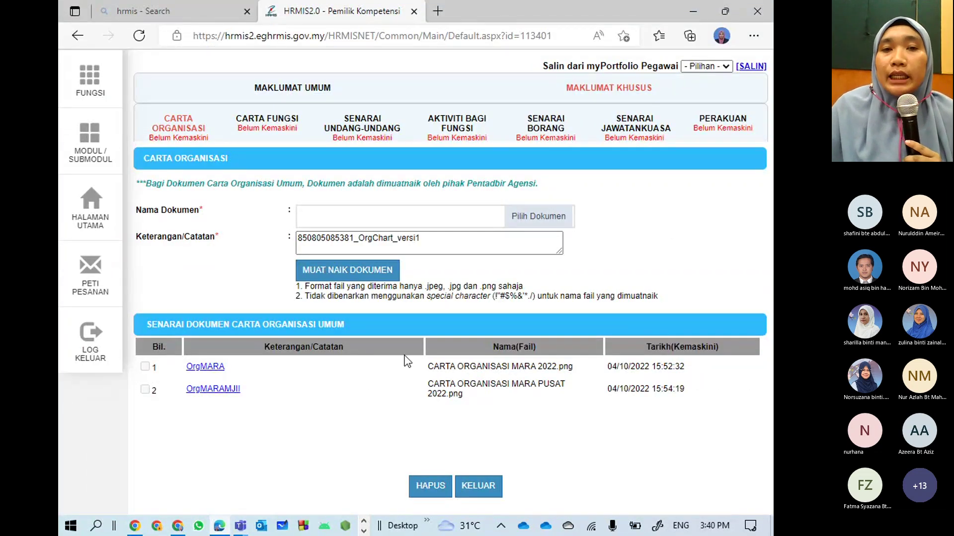
pyautogui.click(550, 222)
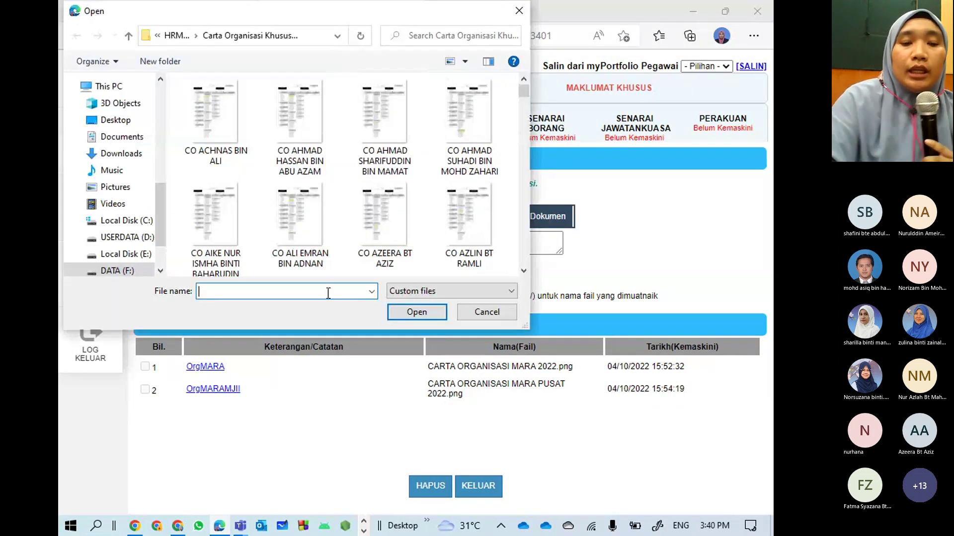
pyautogui.write('co')
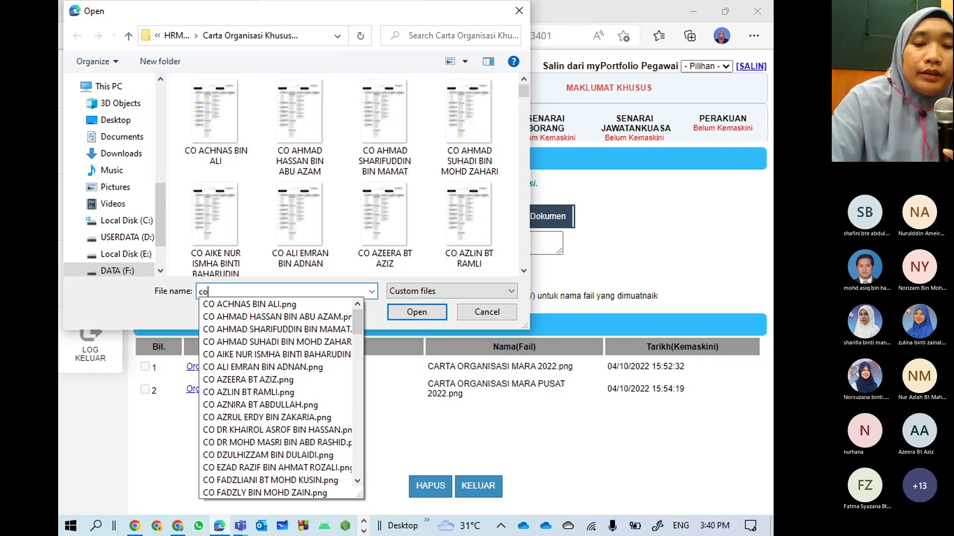
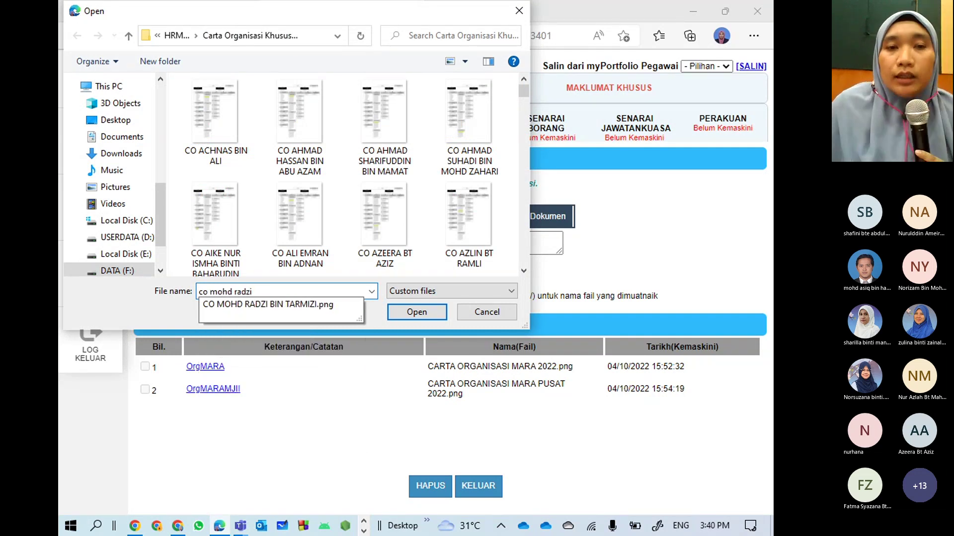
pyautogui.click(279, 306)
pyautogui.click(399, 317)
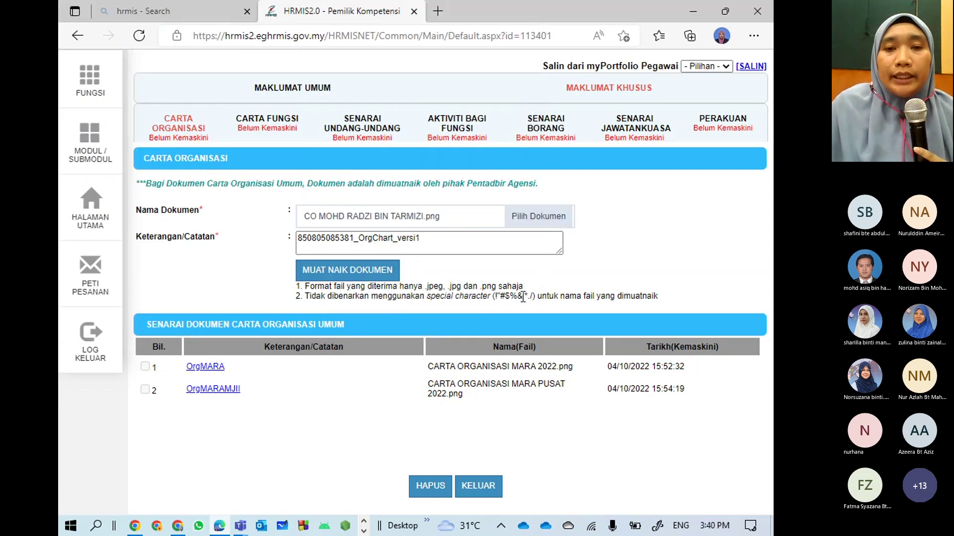
pyautogui.click(386, 272)
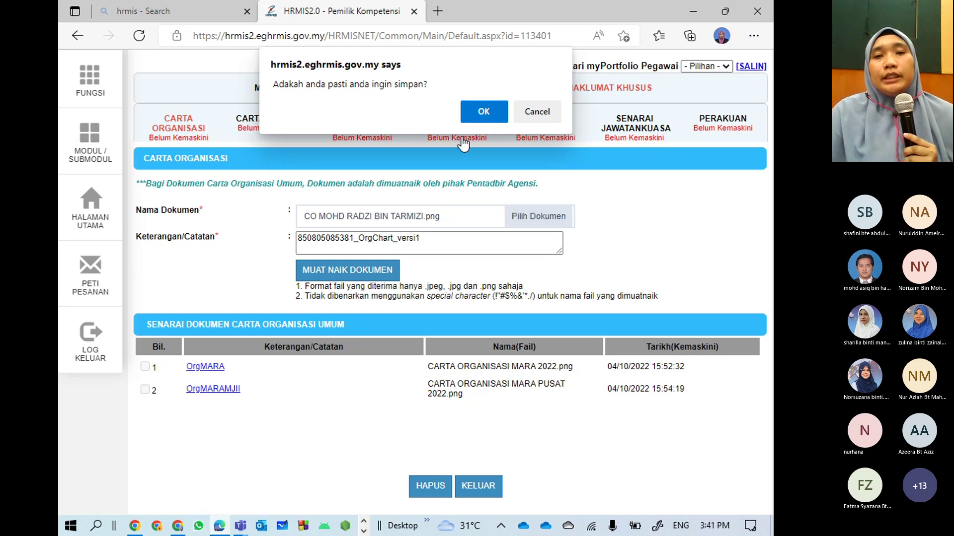
pyautogui.click(482, 113)
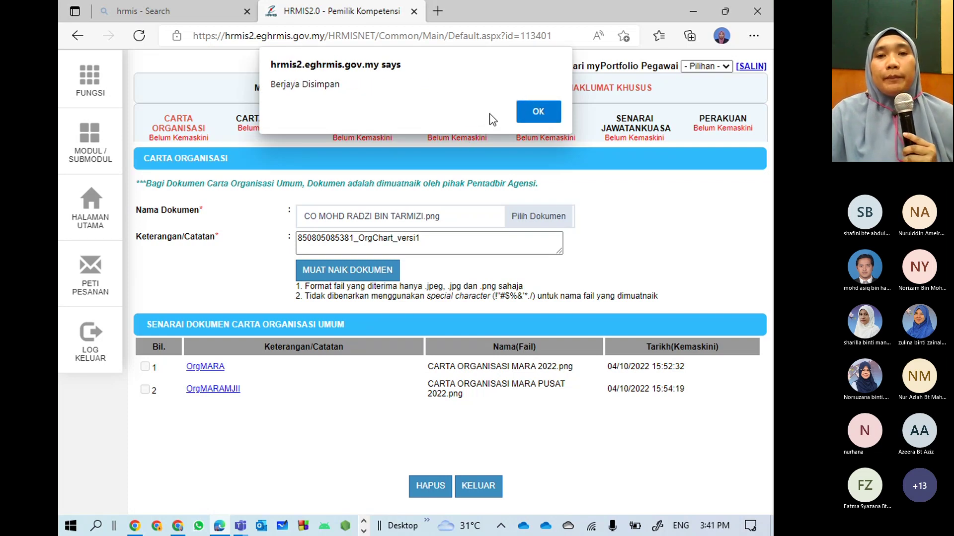
pyautogui.click(526, 114)
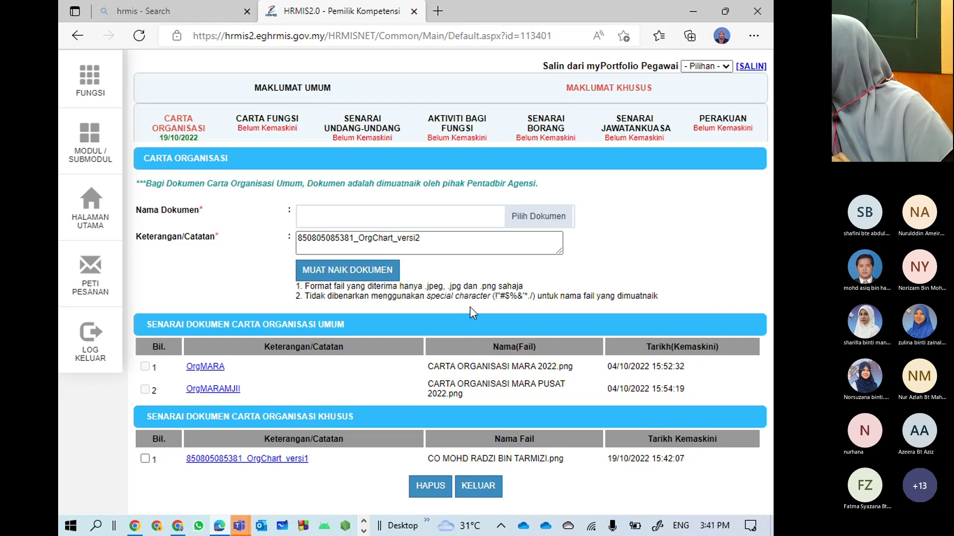
# Open the uploaded chart link in the Khusus table, then return to the HRMIS2.0 tab
pyautogui.click(268, 462)
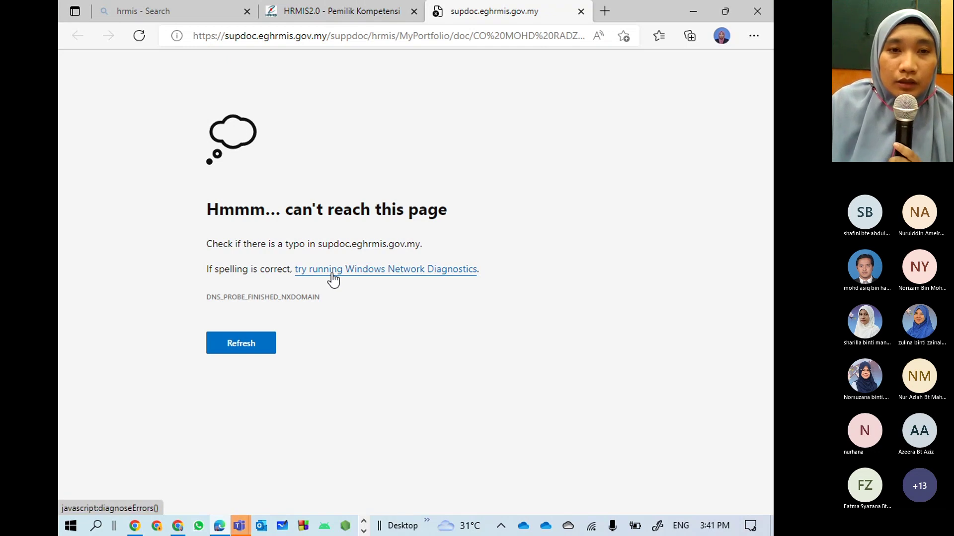
pyautogui.click(339, 12)
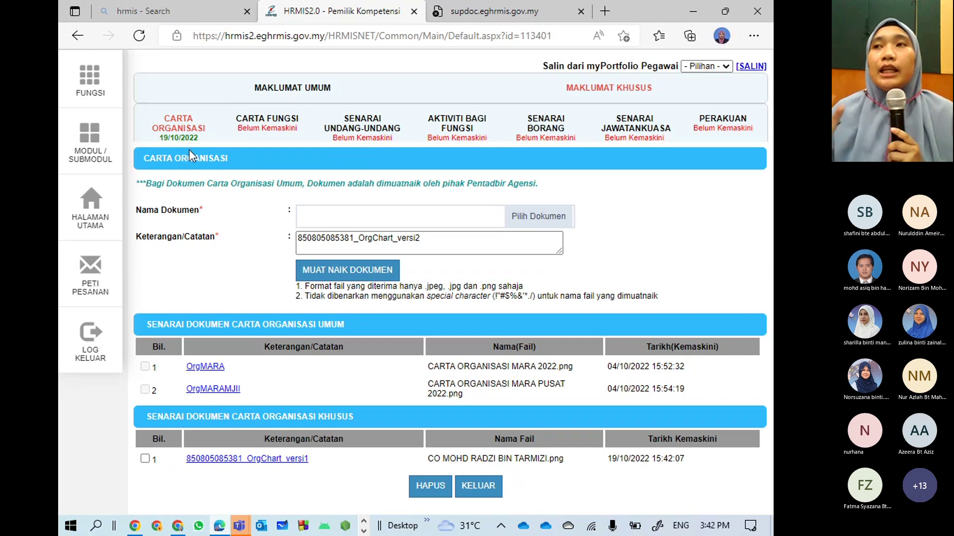
pyautogui.click(307, 89)
pyautogui.click(597, 139)
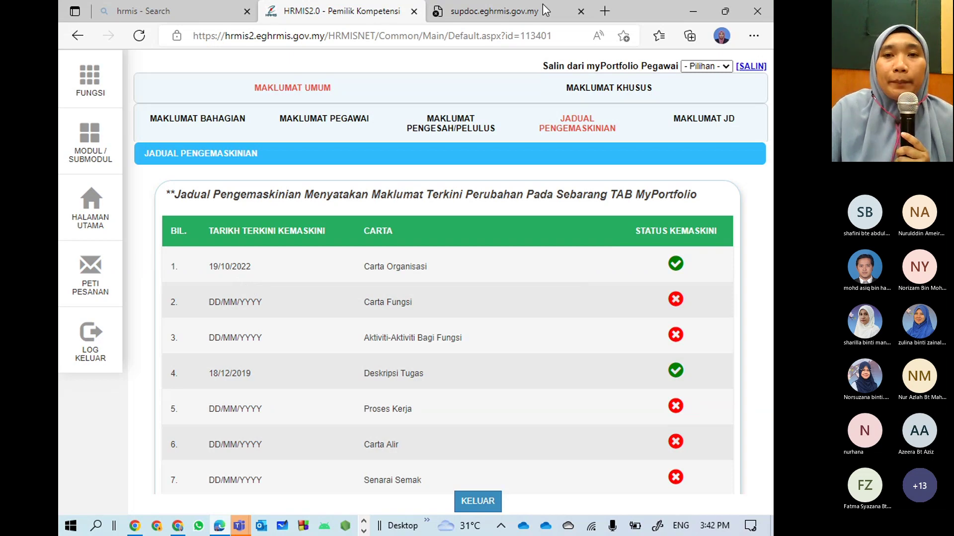
pyautogui.click(608, 90)
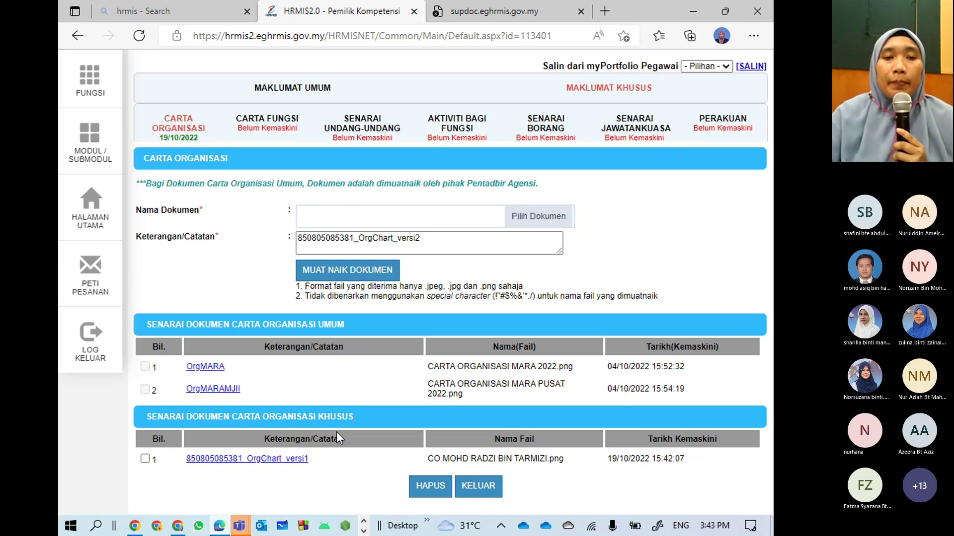
# Bring the Pegawai Latihan Vokasional File Explorer window forward from the overflowing taskbar
pyautogui.click(364, 532)
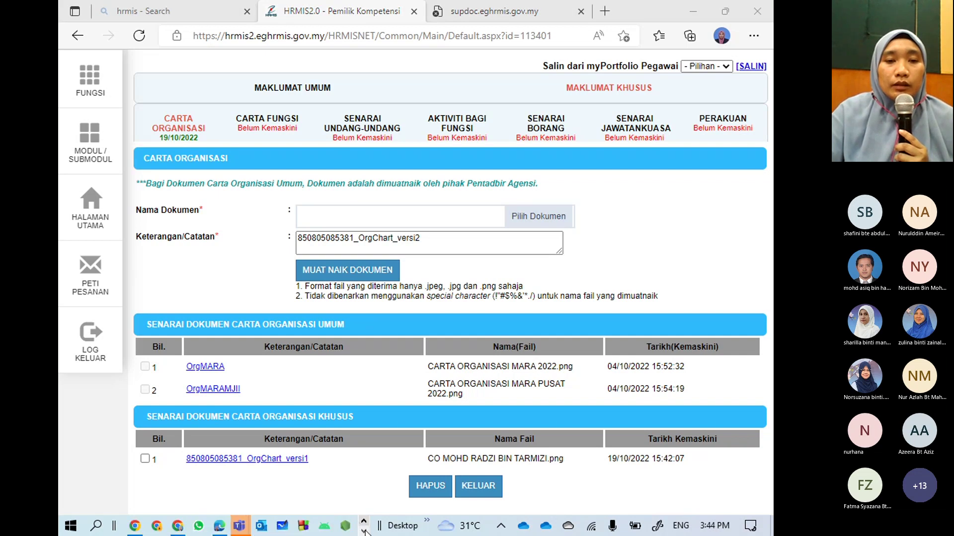
pyautogui.click(364, 531)
pyautogui.moveTo(251, 526)
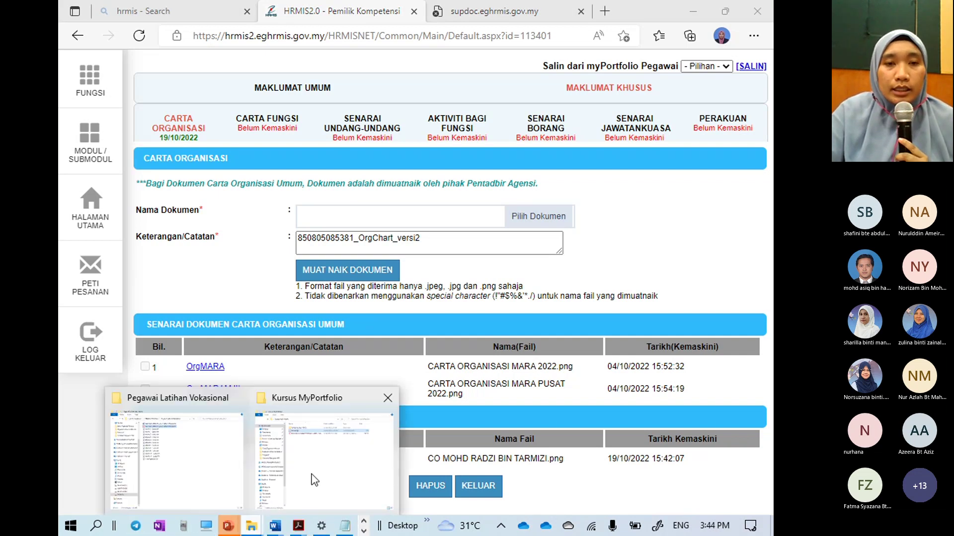
pyautogui.moveTo(241, 472)
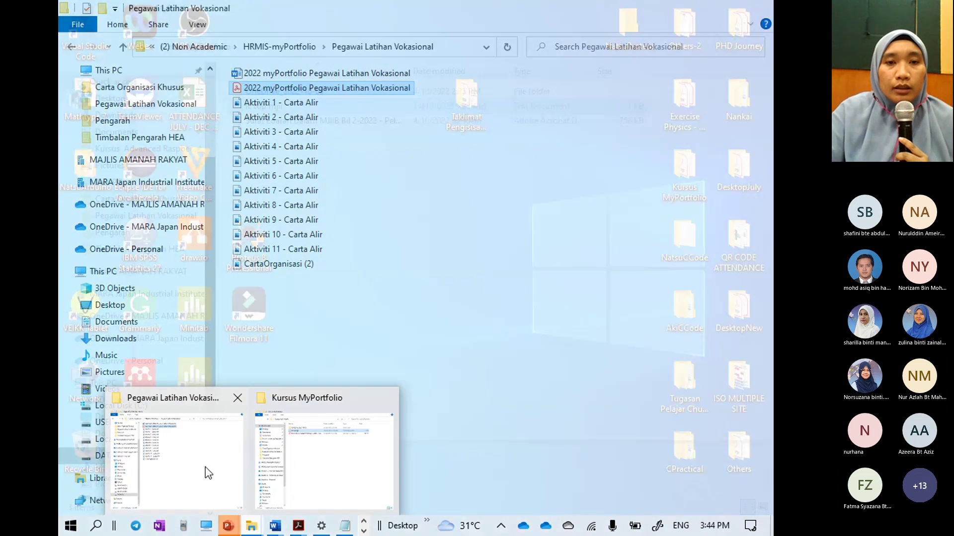
pyautogui.click(208, 473)
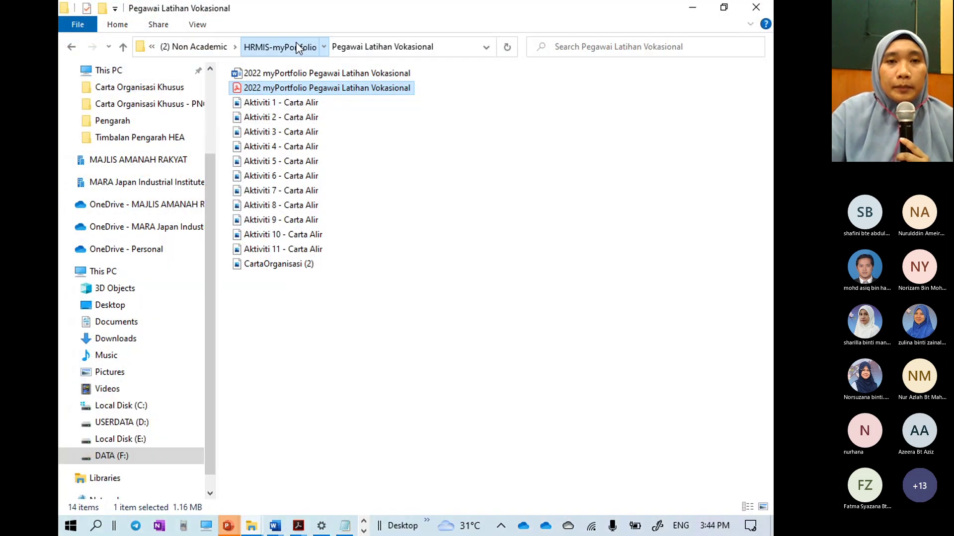
# Go up to HRMIS-myPortfolio, enter Carta Organisasi Khusus - PNG, and open the first officer's chart image
pyautogui.click(298, 46)
pyautogui.click(308, 166)
pyautogui.doubleClick(308, 166)
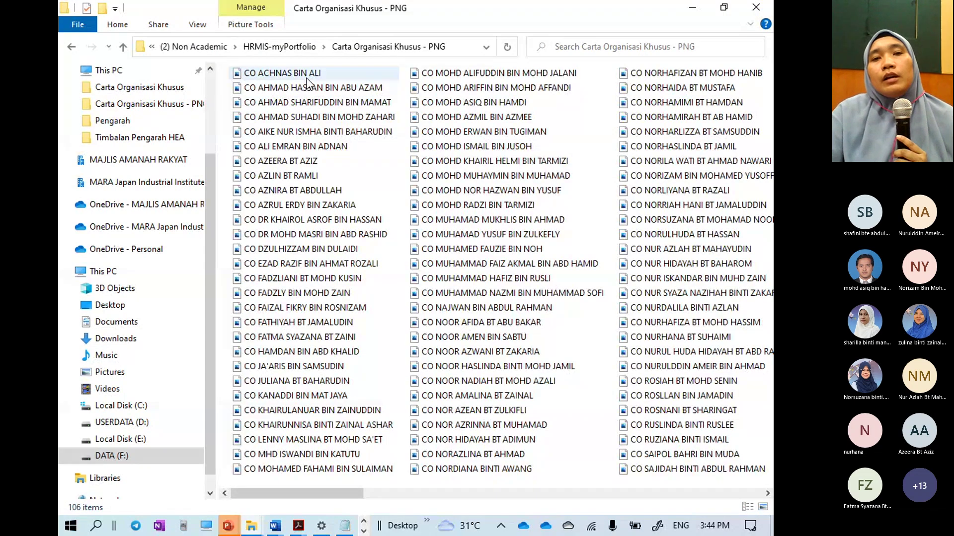
pyautogui.doubleClick(306, 78)
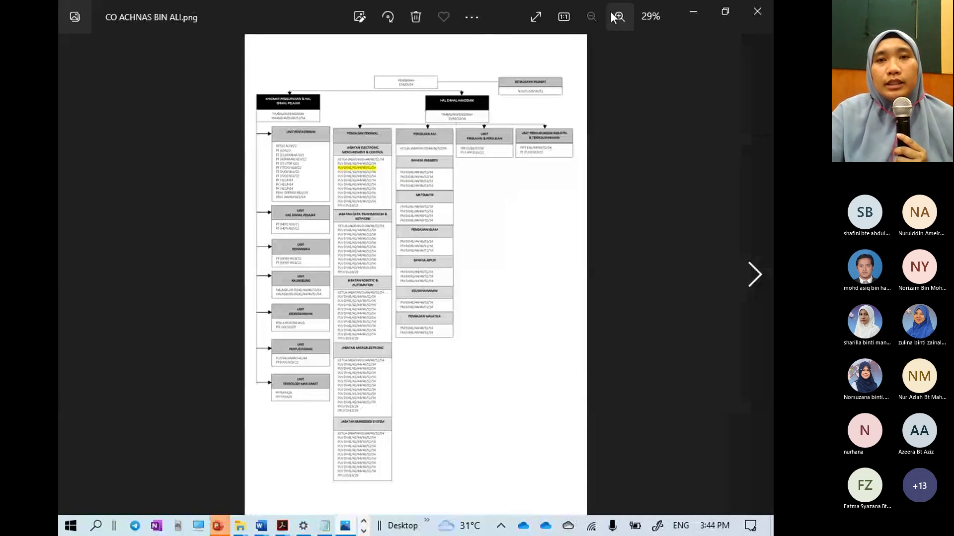
# Zoom in six times on the org chart to read its unit boxes, then close the image
pyautogui.click(619, 17)
pyautogui.click(618, 16)
pyautogui.click(619, 17)
pyautogui.click(619, 19)
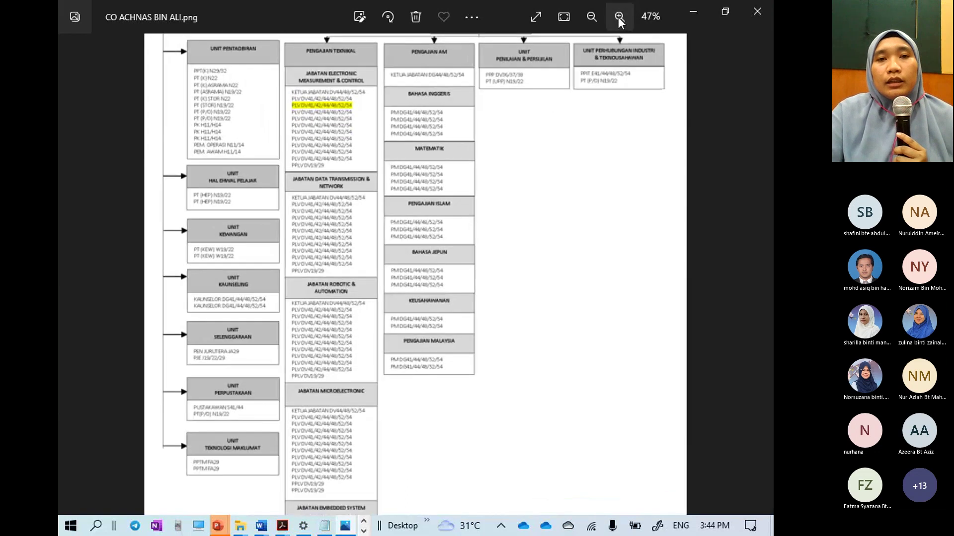
pyautogui.click(619, 19)
pyautogui.click(620, 19)
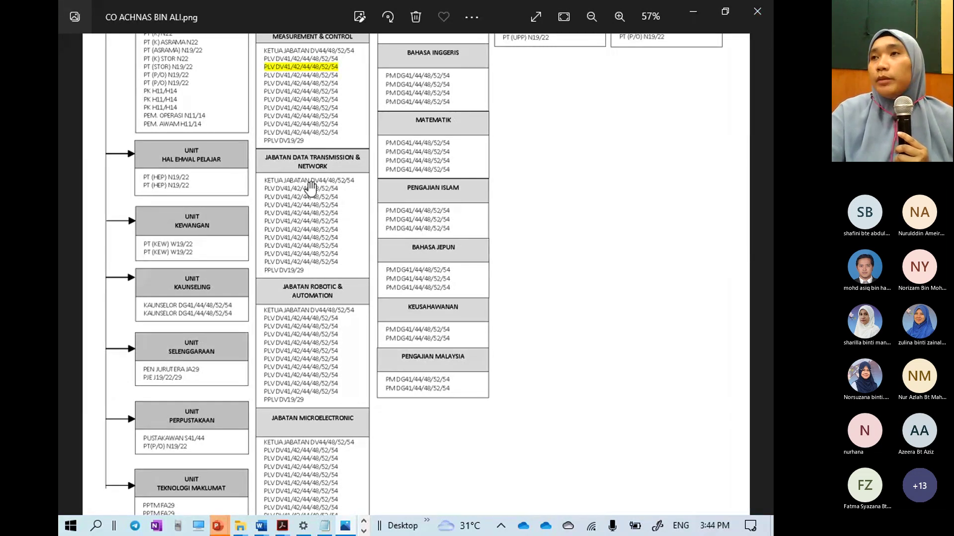
pyautogui.click(749, 21)
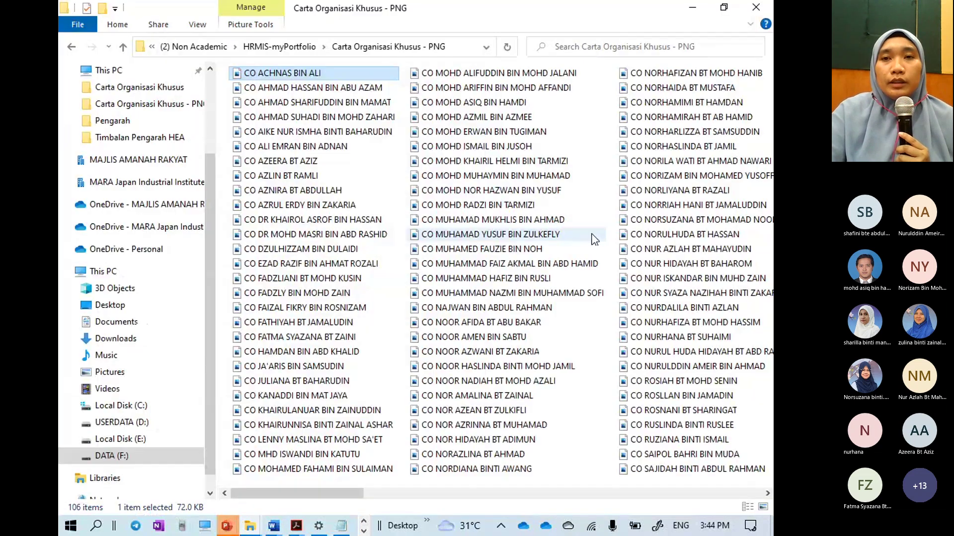
# Minimize File Explorer so the HRMIS Carta Organisasi page is in front
pyautogui.click(693, 8)
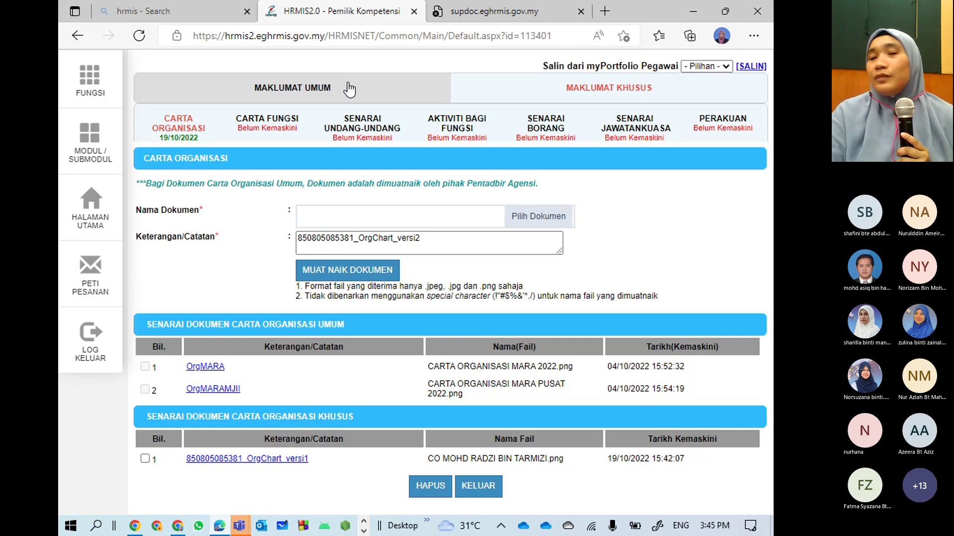
pyautogui.click(217, 367)
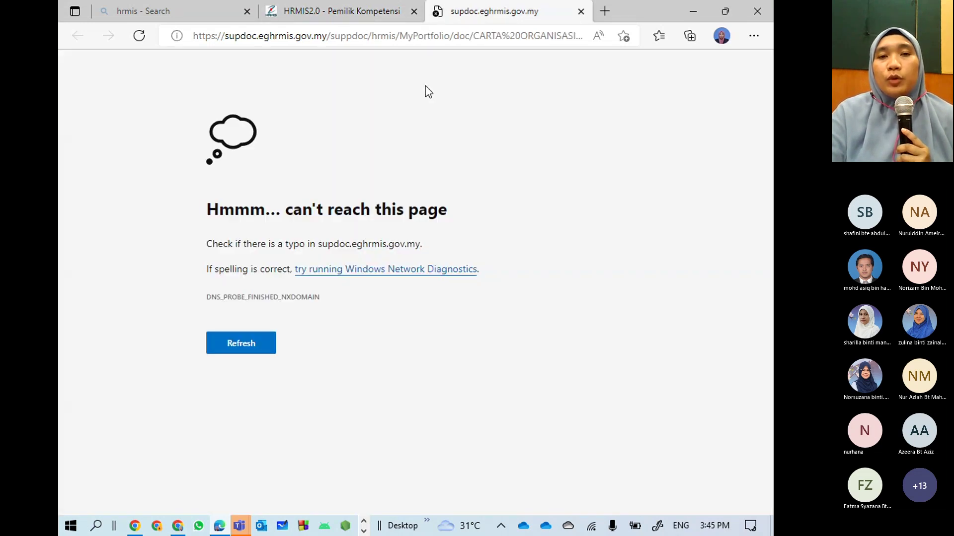
pyautogui.click(262, 347)
pyautogui.click(261, 343)
pyautogui.click(262, 345)
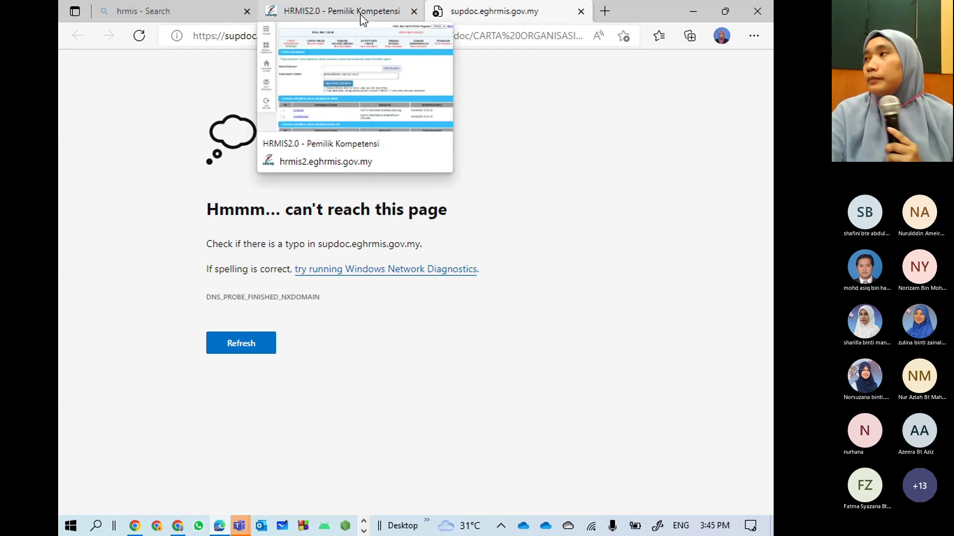
pyautogui.click(361, 18)
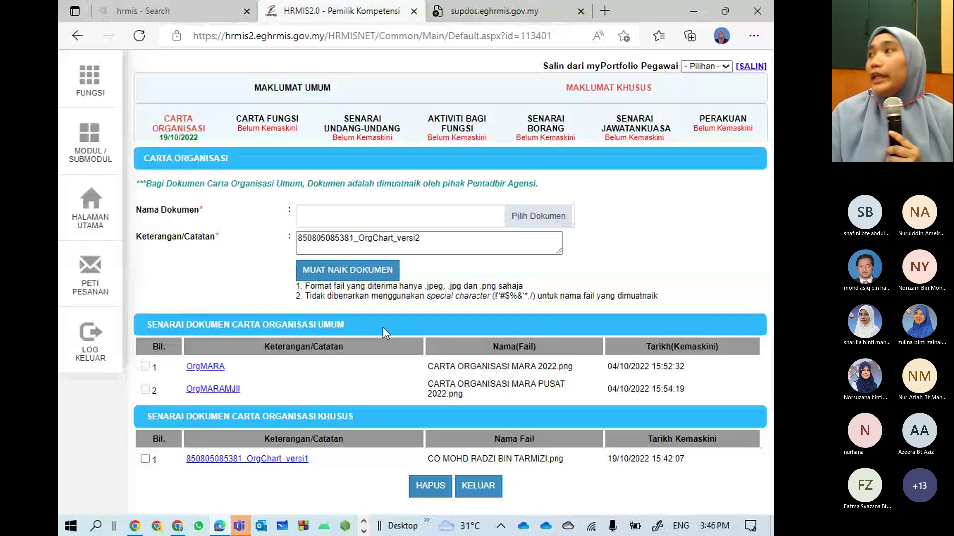
# Open the Carta Fungsi add-function list for MARA-JAPAN INDUSTRIAL INSTITUTE, SELANGOR and browse its numbered functions
pyautogui.click(300, 134)
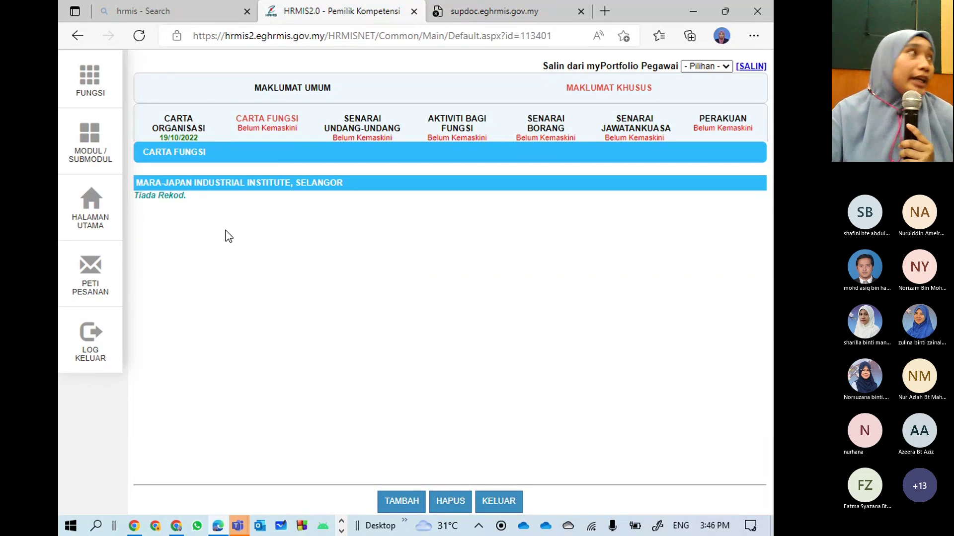
pyautogui.click(398, 500)
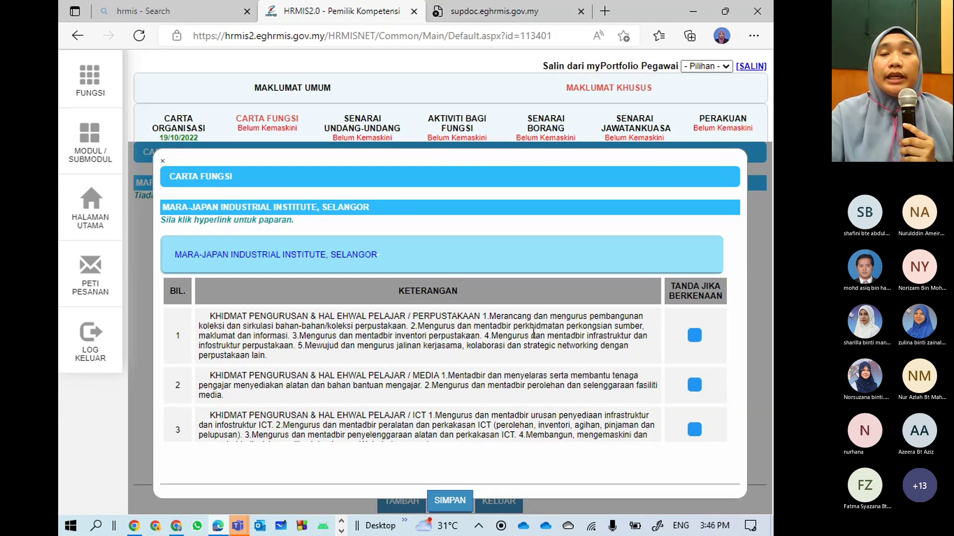
pyautogui.scroll(-5, 534, 332)
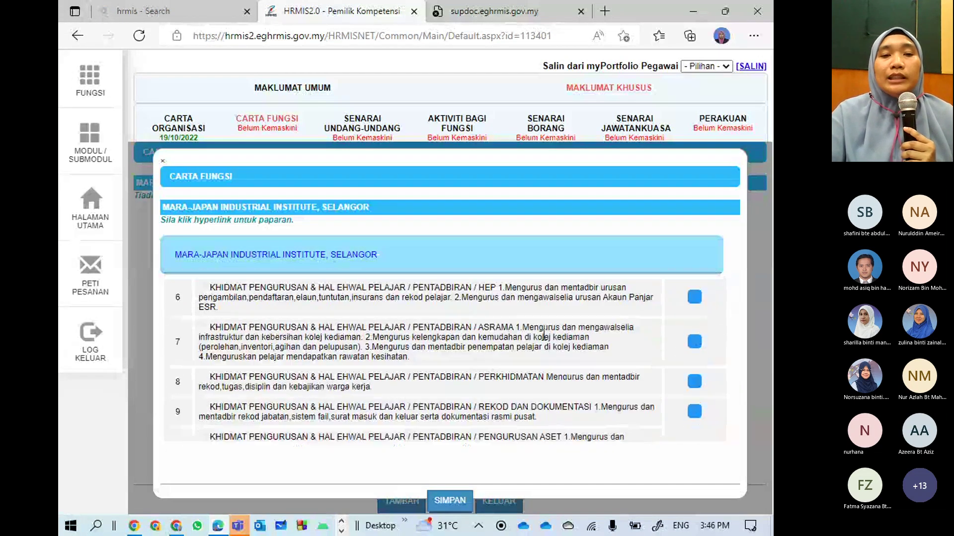
pyautogui.scroll(-4, 543, 336)
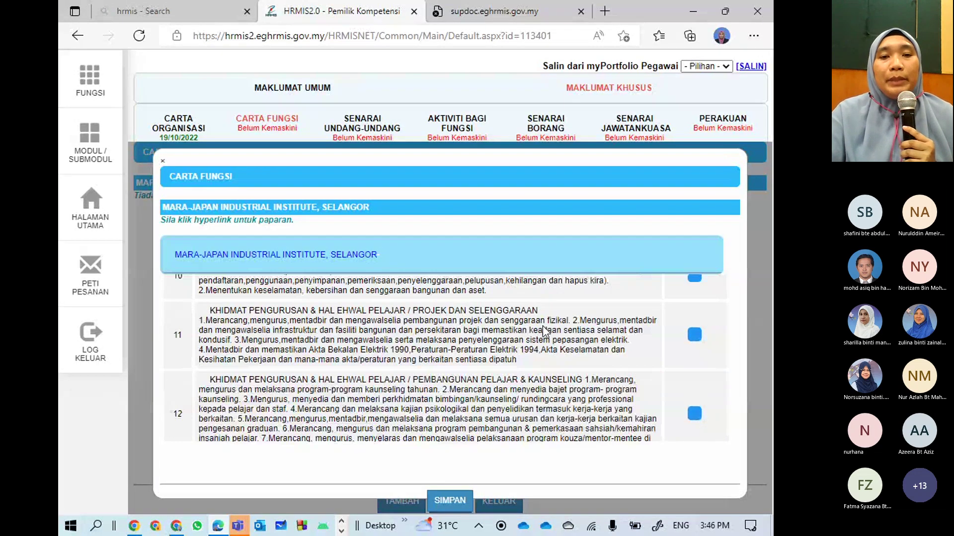
pyautogui.scroll(5, 544, 328)
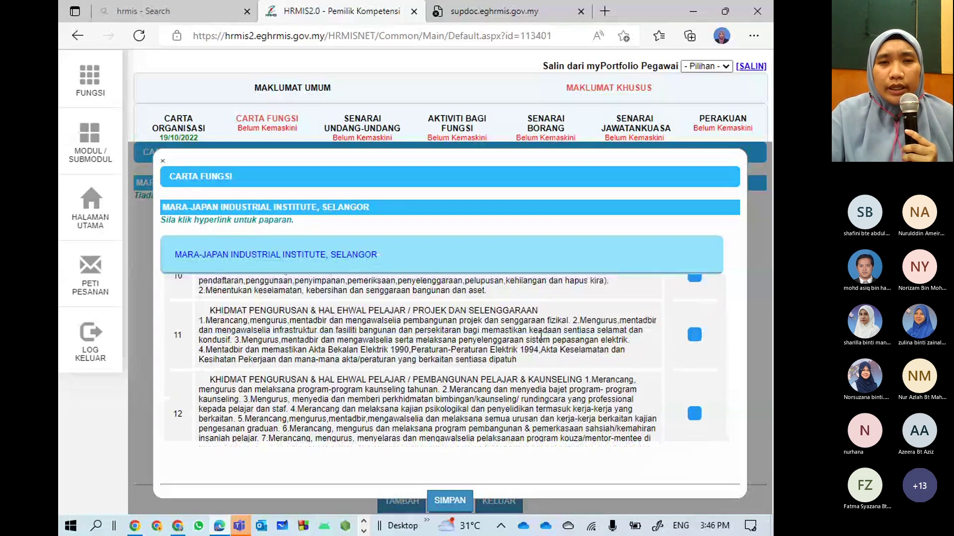
pyautogui.scroll(4, 539, 328)
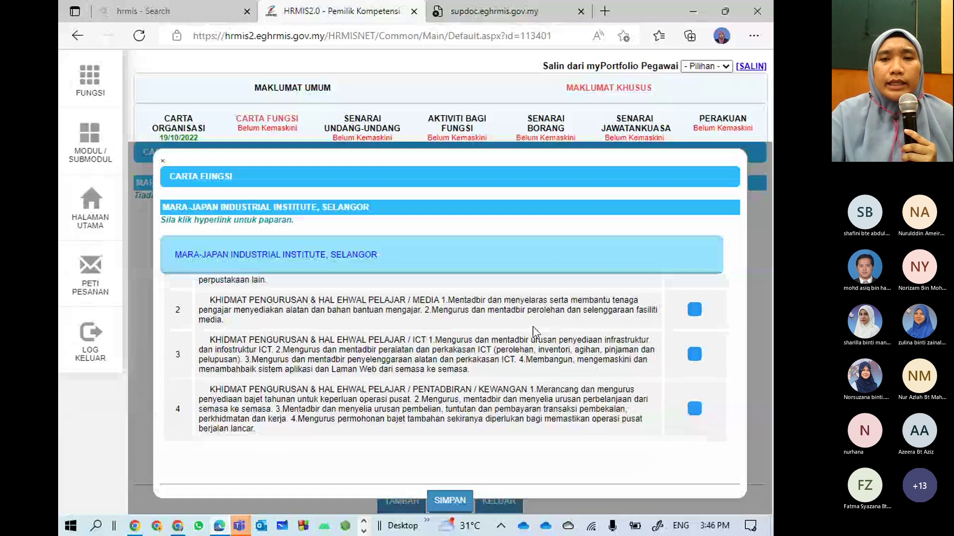
pyautogui.scroll(-3, 532, 325)
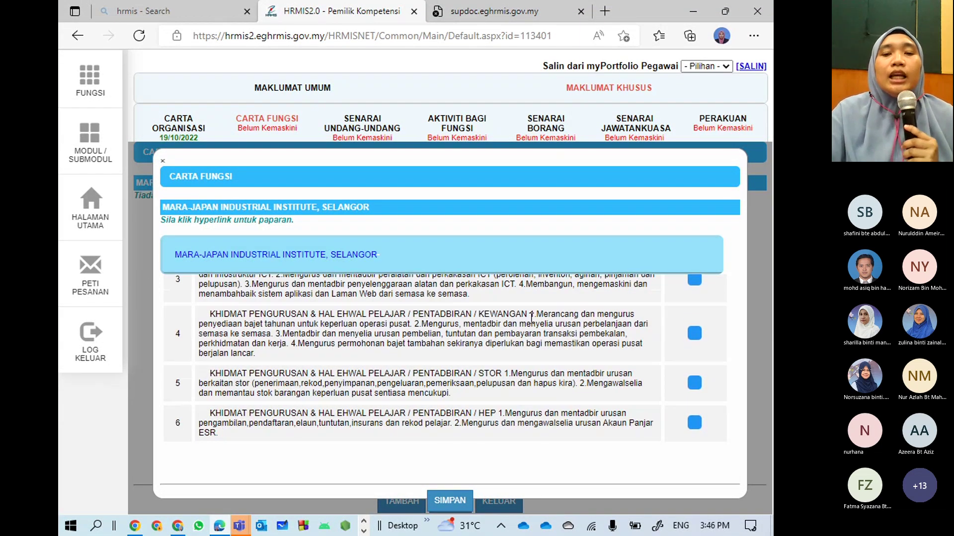
pyautogui.scroll(-2, 531, 318)
pyautogui.click(364, 530)
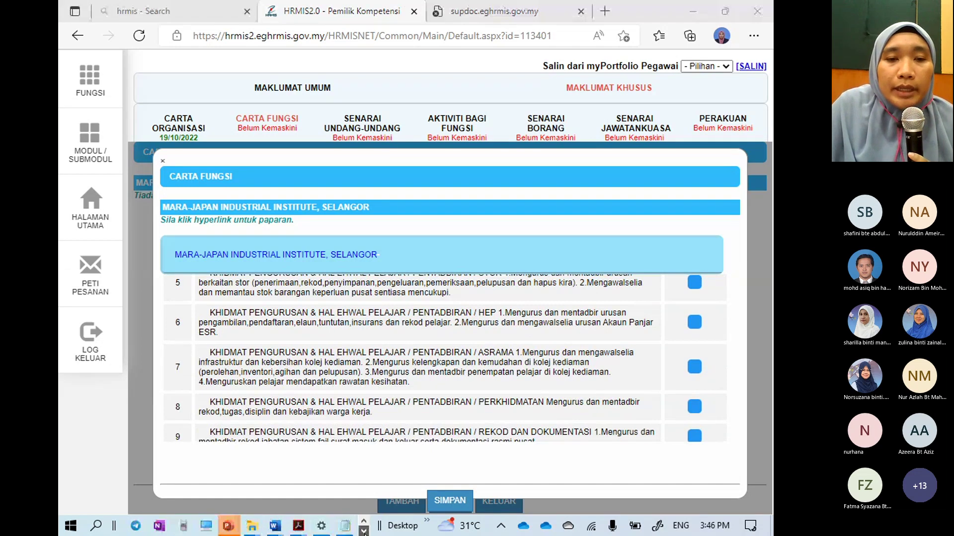
# Bring the myPortfolio PDF forward and scroll to page 9's Hal Ehwal Akademik chart
pyautogui.moveTo(298, 526)
pyautogui.click(417, 447)
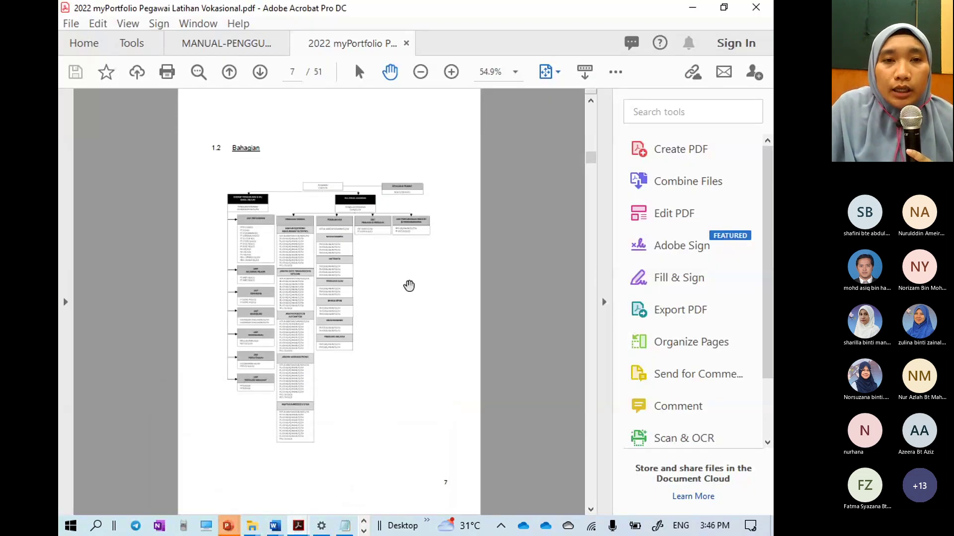
pyautogui.scroll(-3, 409, 285)
pyautogui.scroll(-7, 407, 288)
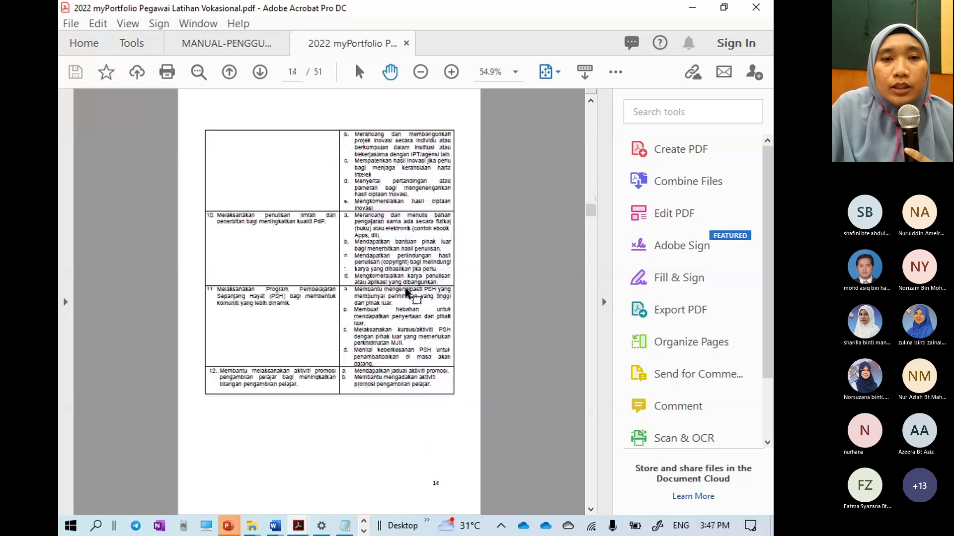
pyautogui.scroll(7, 402, 289)
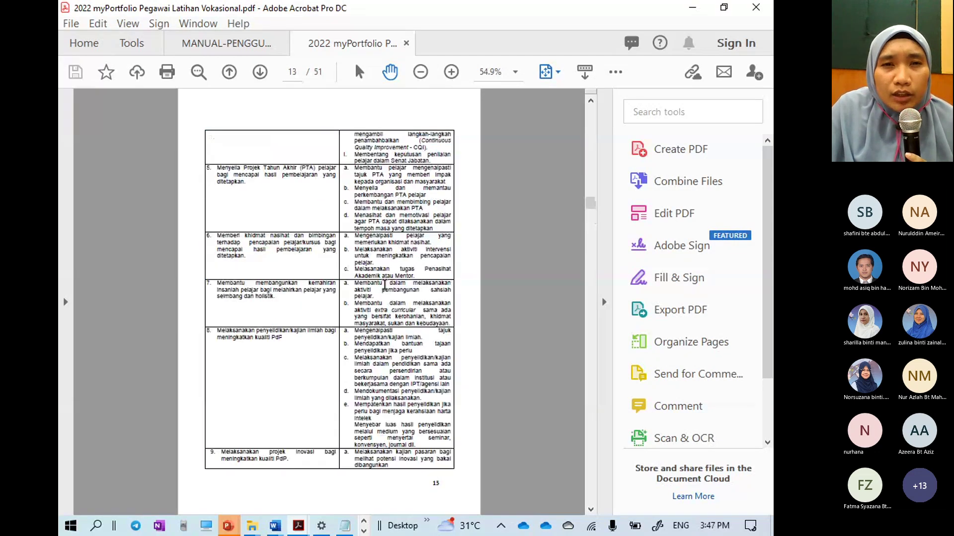
pyautogui.scroll(3, 381, 282)
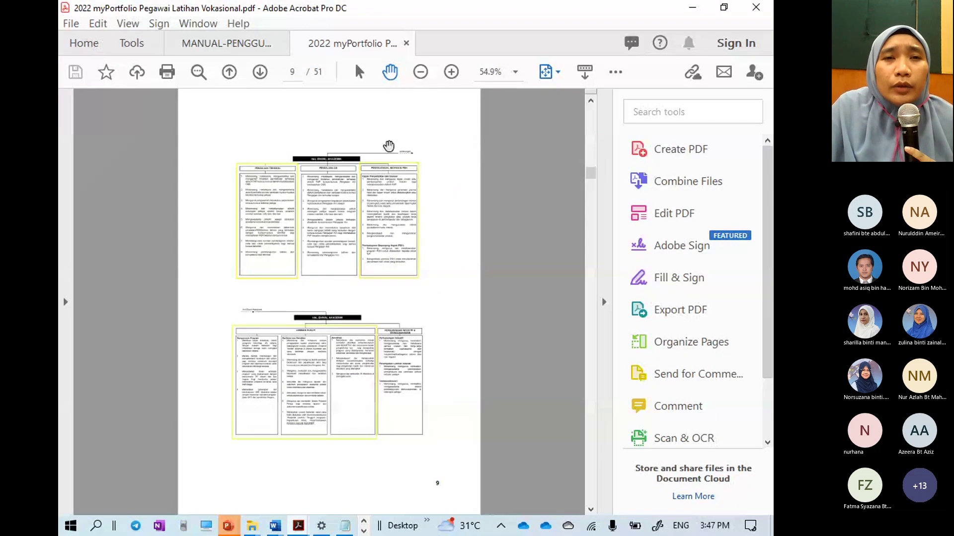
# Zoom the org chart to 125% and centre it horizontally to read each unit's functions
pyautogui.click(451, 72)
pyautogui.click(451, 73)
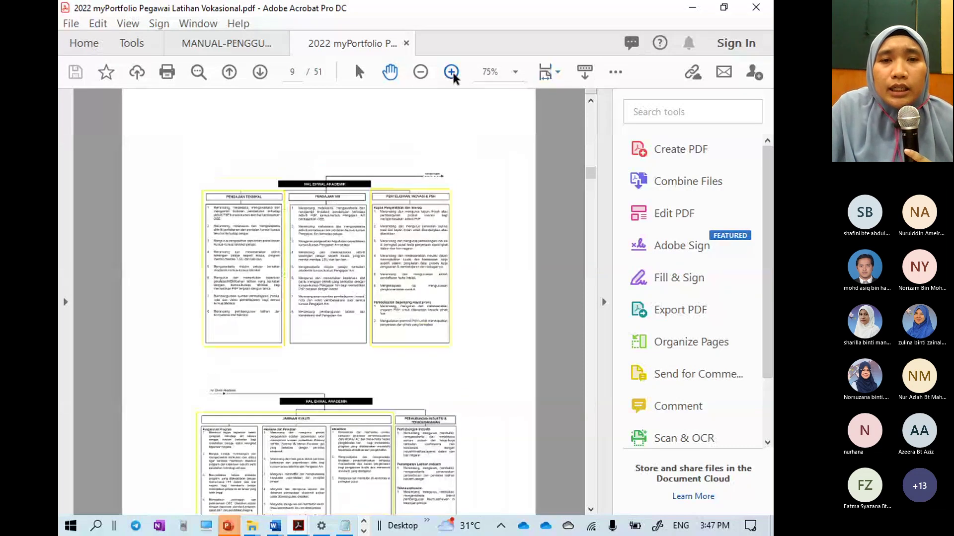
pyautogui.click(451, 72)
pyautogui.scroll(5, 422, 279)
pyautogui.scroll(4, 419, 282)
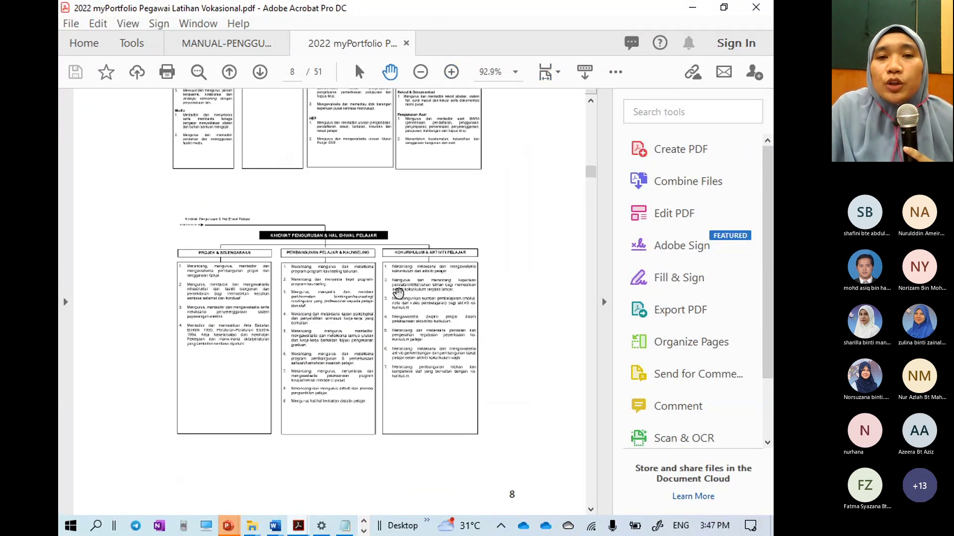
pyautogui.scroll(-8, 361, 283)
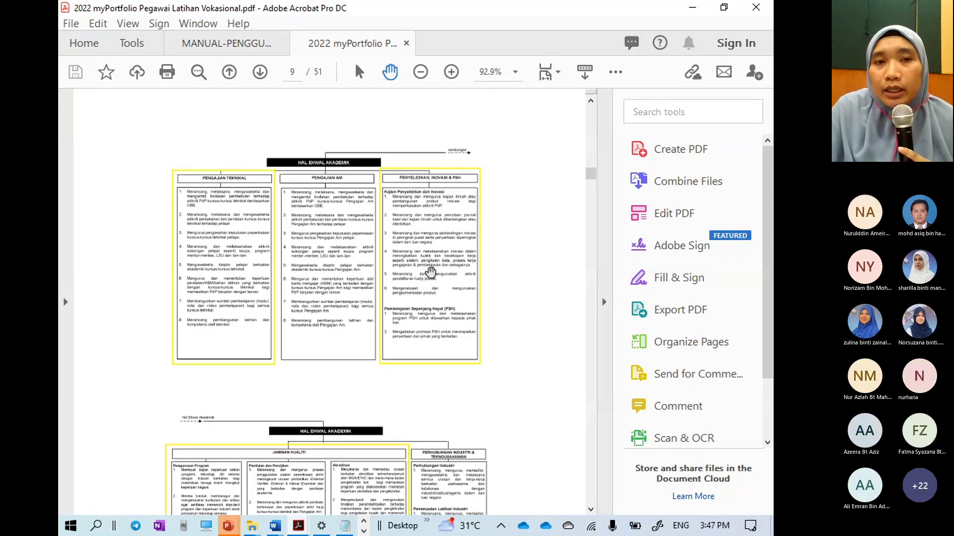
pyautogui.click(451, 73)
pyautogui.click(451, 72)
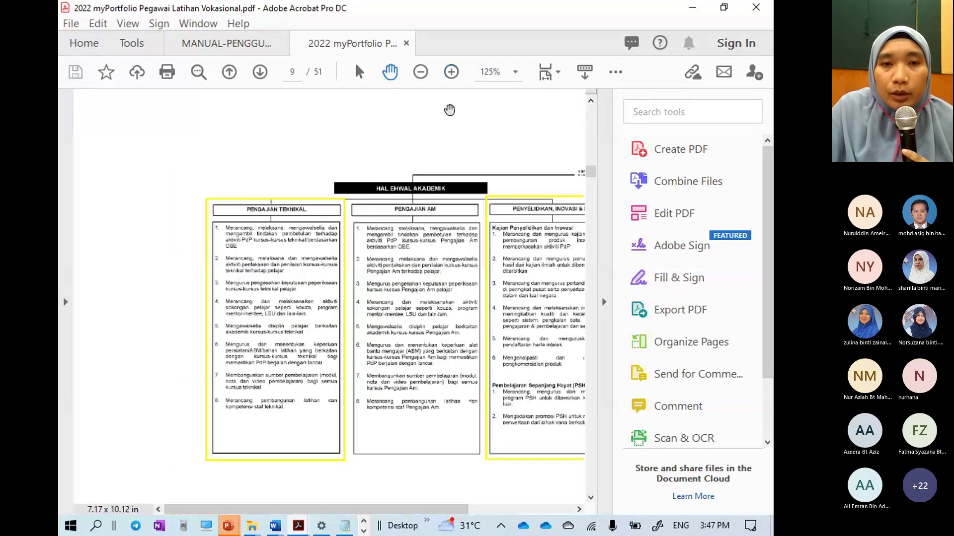
pyautogui.moveTo(434, 511); pyautogui.dragTo(496, 510)
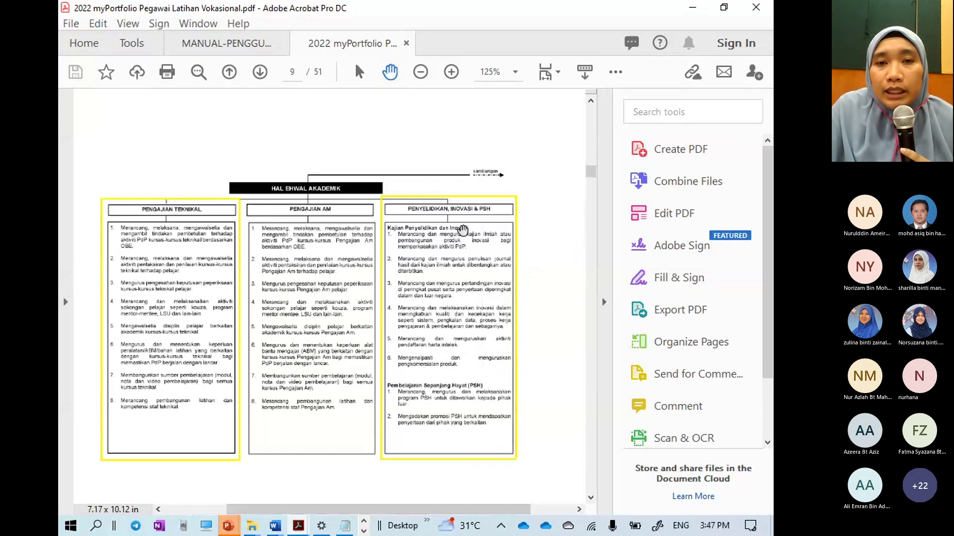
pyautogui.scroll(-2, 461, 225)
pyautogui.scroll(-3, 462, 225)
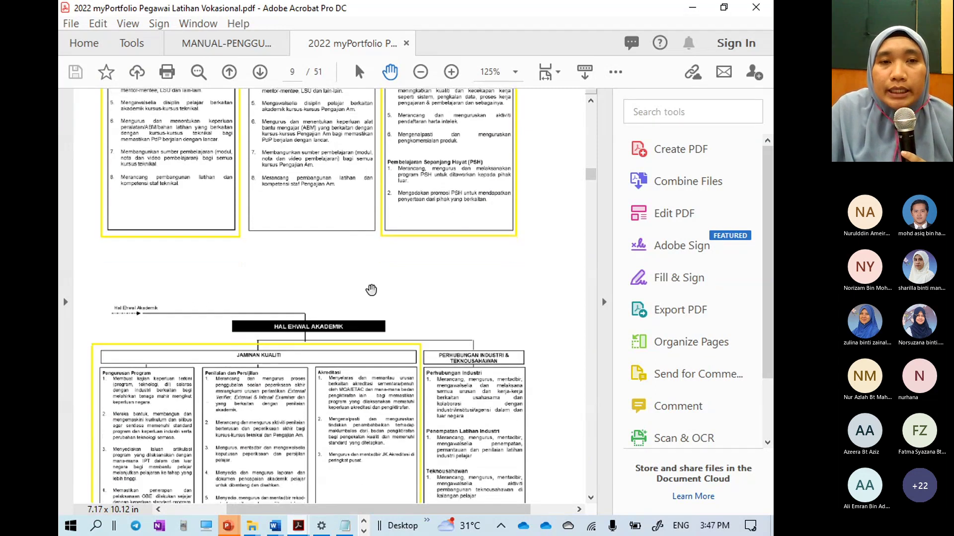
pyautogui.scroll(3, 371, 290)
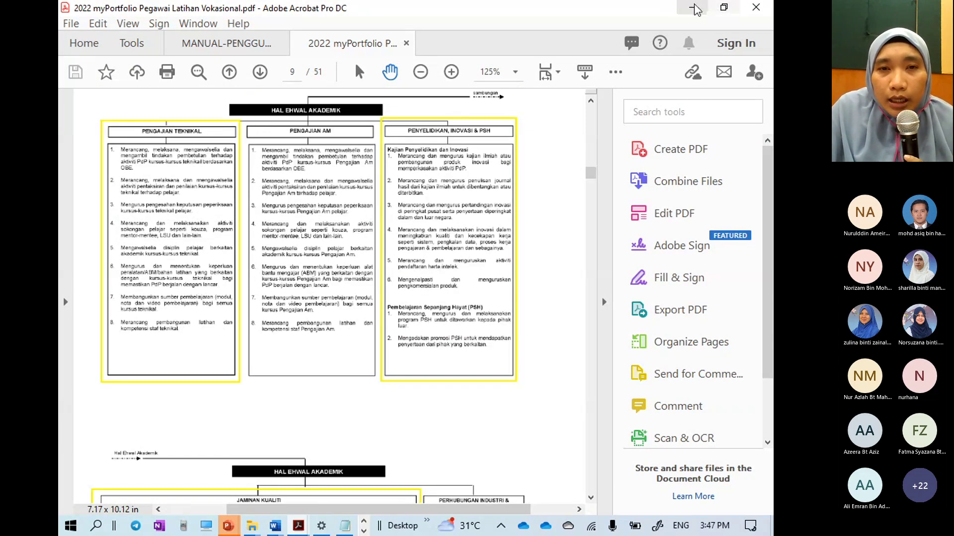
pyautogui.press('ctrl+super+Right')
# Tick functions 14 Pengajian Teknikal, 16 Kajian Penyelidikan & Inovasi, and 17 Pembelajaran Sepanjang Hayat
pyautogui.scroll(-4, 457, 376)
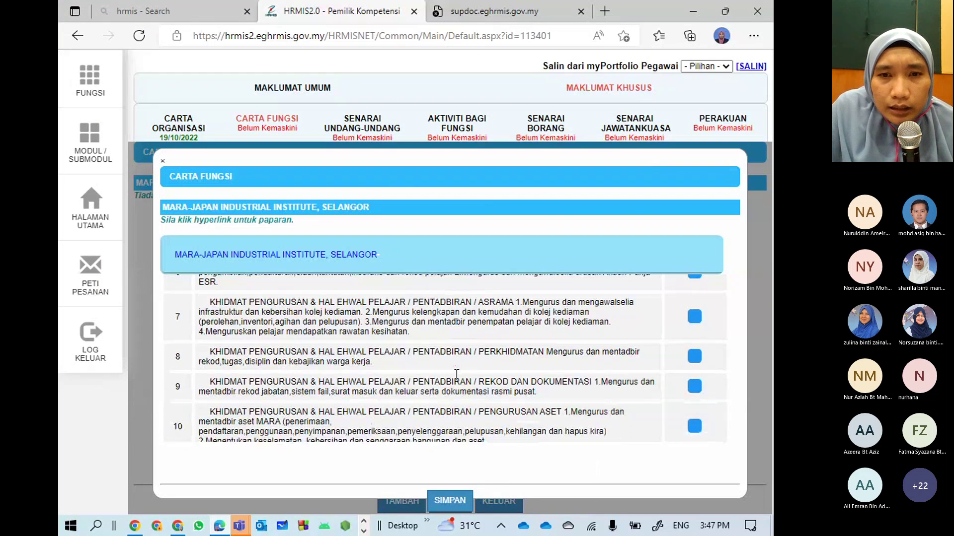
pyautogui.scroll(-6, 457, 376)
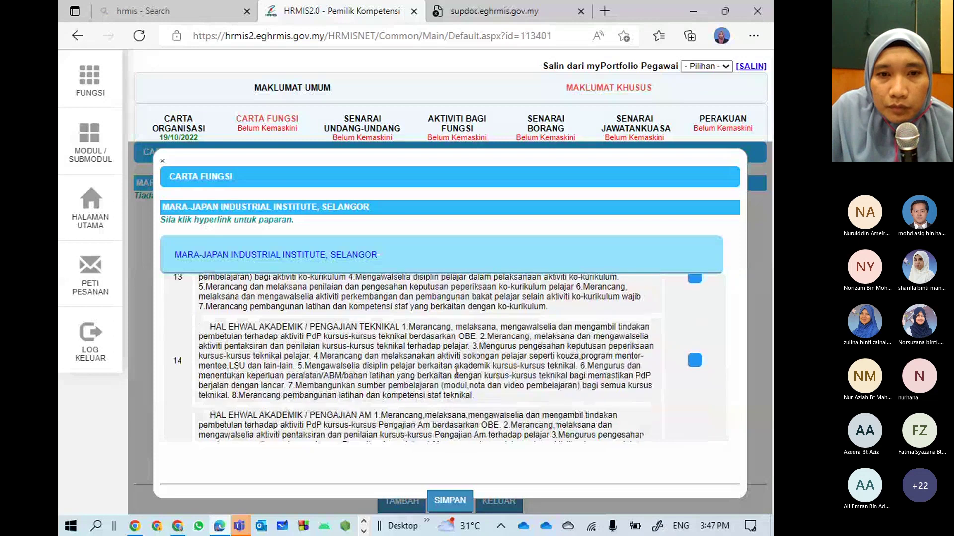
pyautogui.scroll(-2, 456, 376)
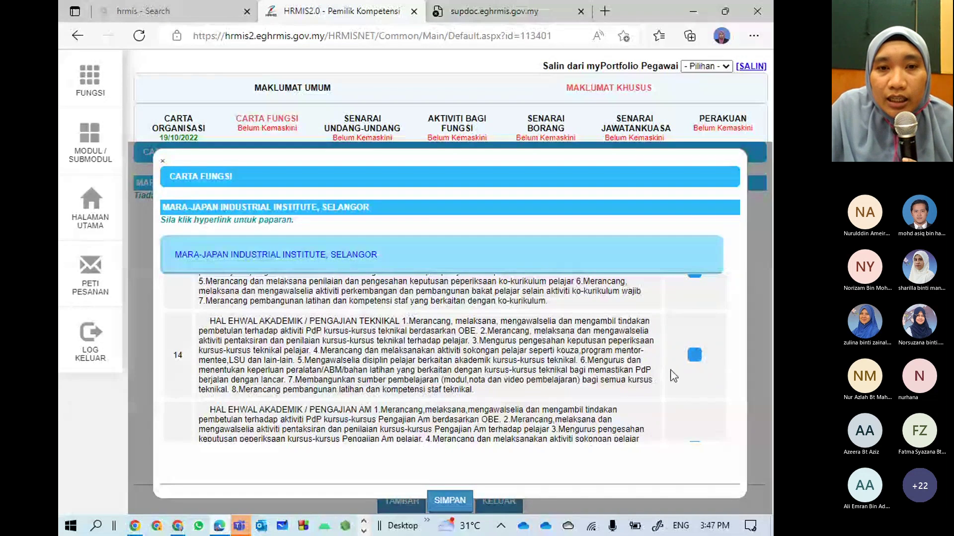
pyautogui.click(696, 359)
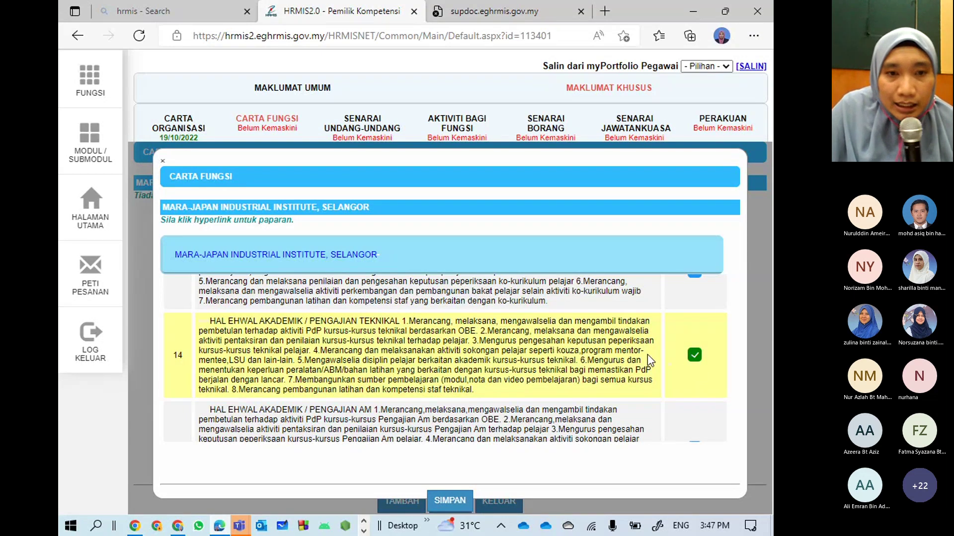
pyautogui.scroll(-1, 513, 363)
pyautogui.scroll(-1, 513, 364)
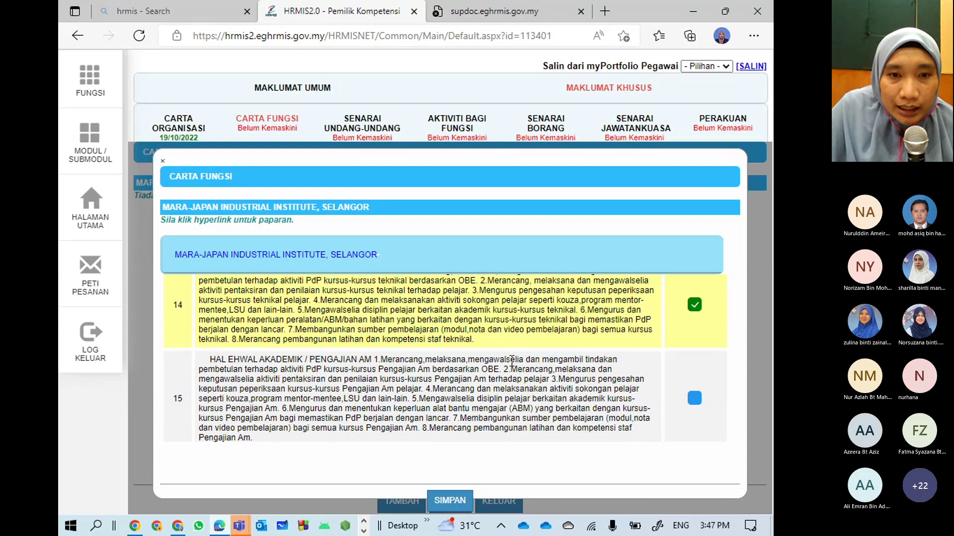
pyautogui.scroll(-1, 511, 359)
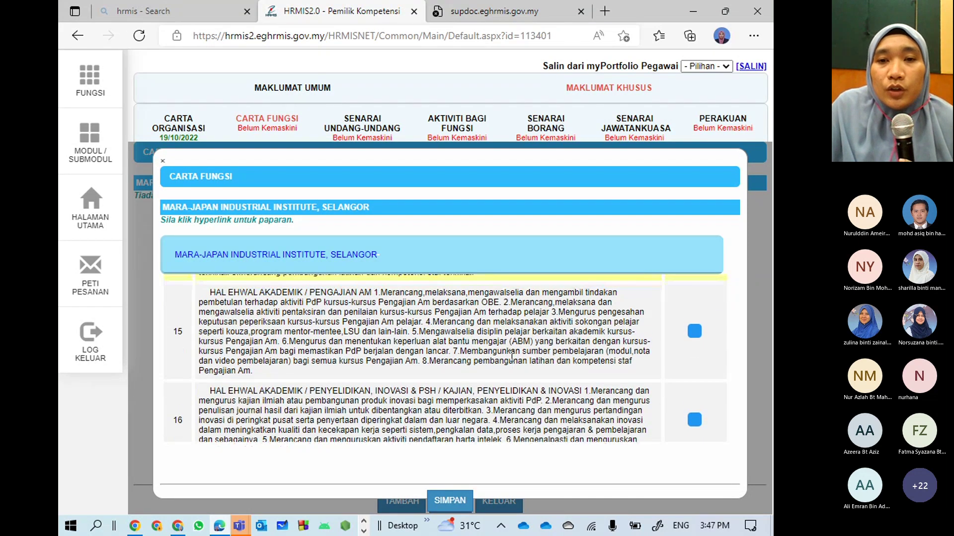
pyautogui.scroll(-2, 512, 356)
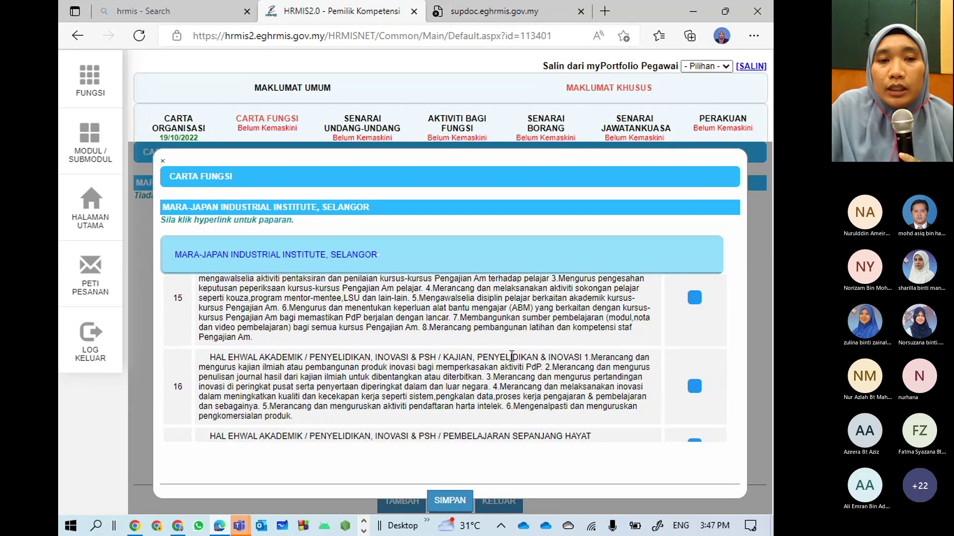
pyautogui.click(693, 387)
pyautogui.click(694, 390)
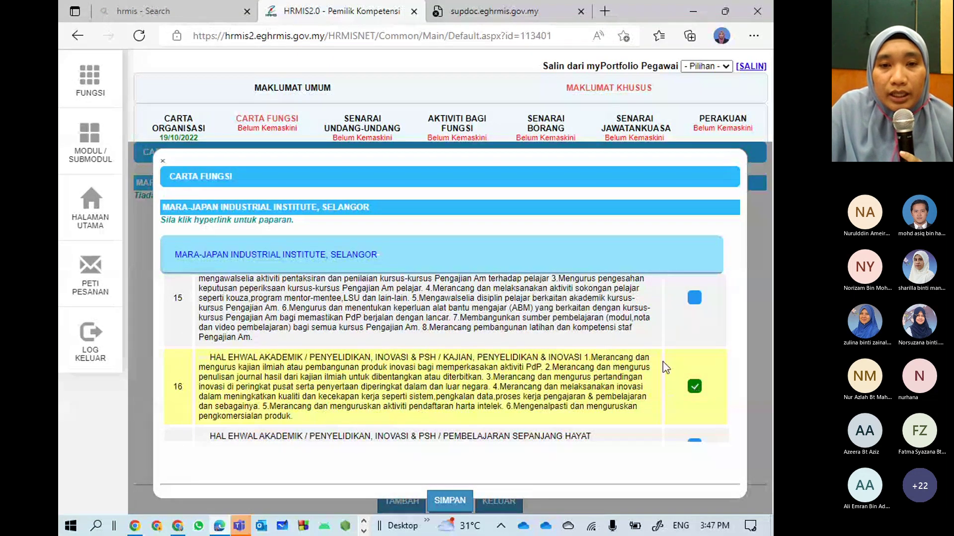
pyautogui.scroll(-2, 521, 357)
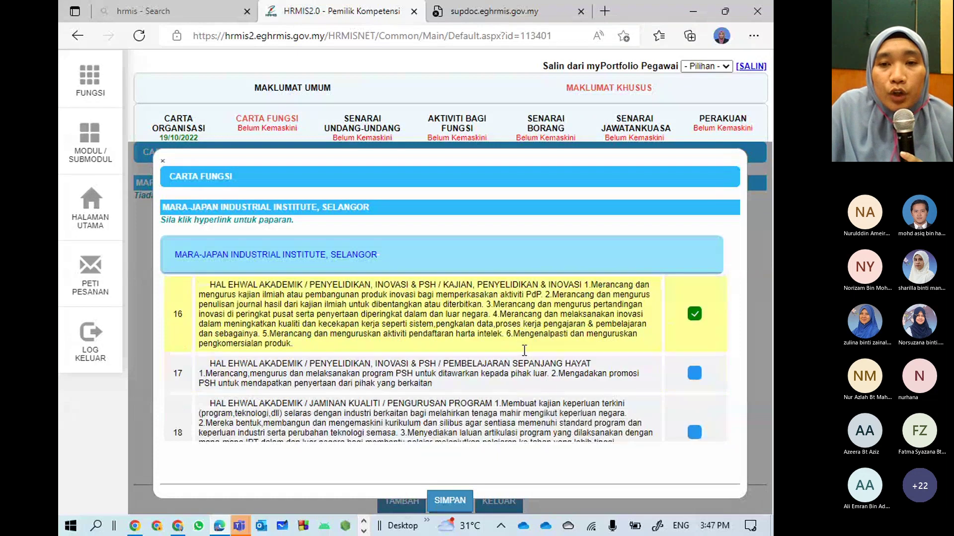
pyautogui.click(694, 374)
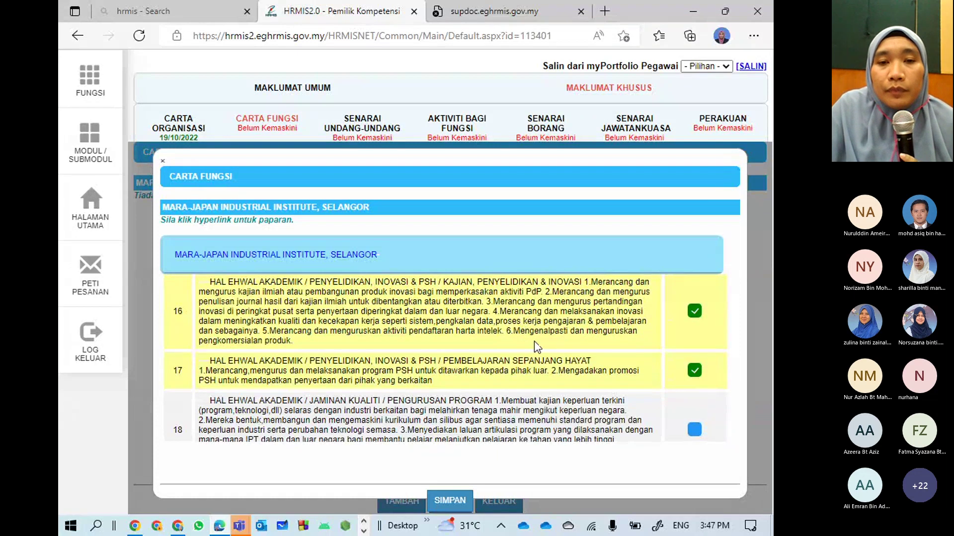
# Cross-check the myPortfolio org chart PDF, then return to the HRMIS checklist
pyautogui.scroll(-1, 535, 342)
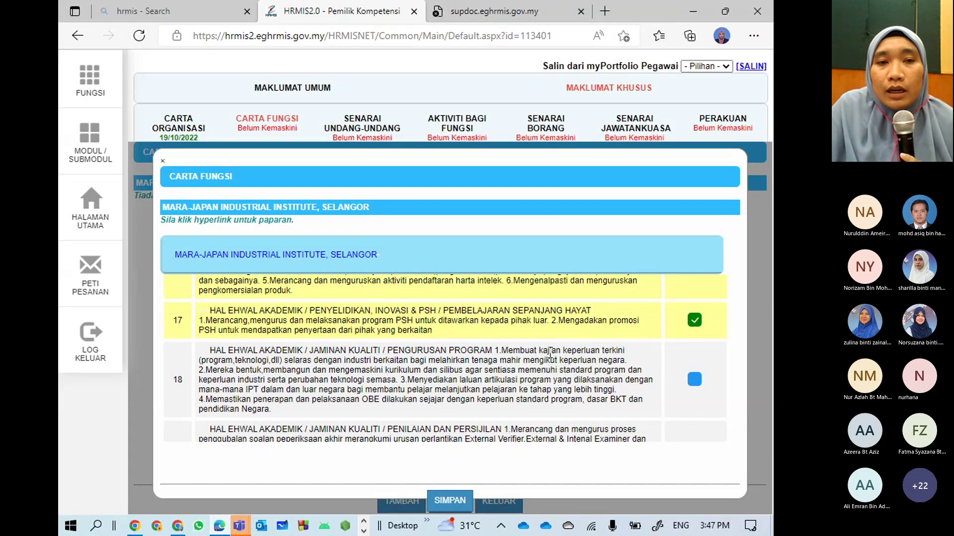
pyautogui.scroll(2, 547, 353)
pyautogui.scroll(-1, 546, 352)
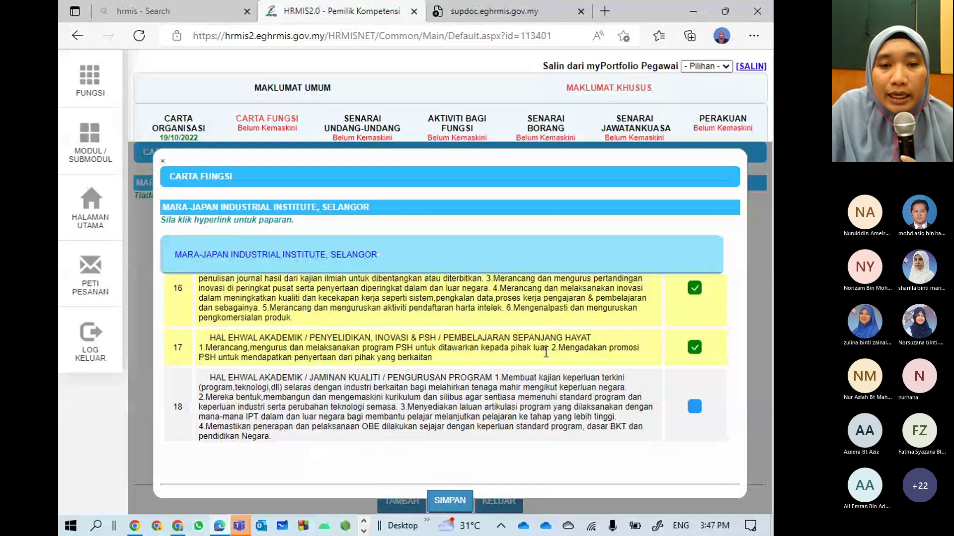
pyautogui.click(364, 530)
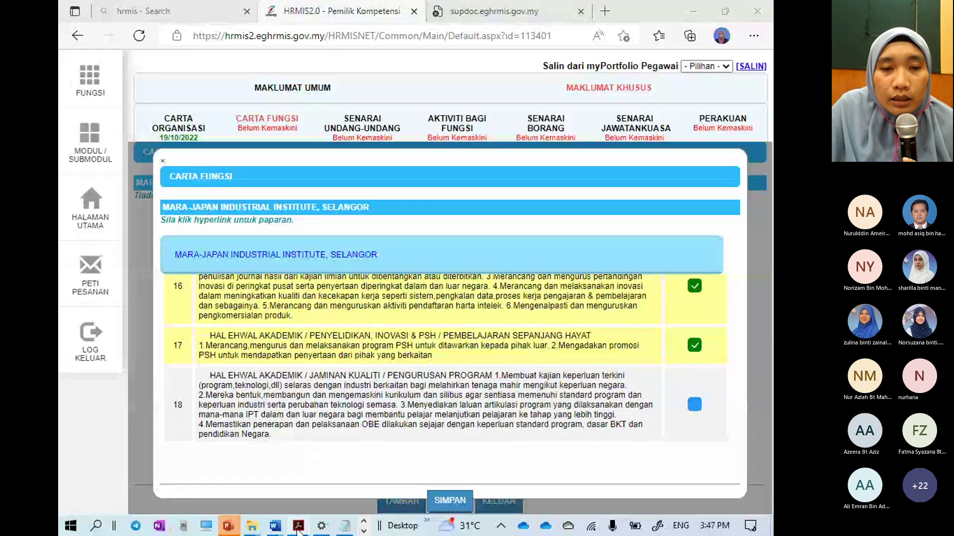
pyautogui.moveTo(298, 530)
pyautogui.click(372, 464)
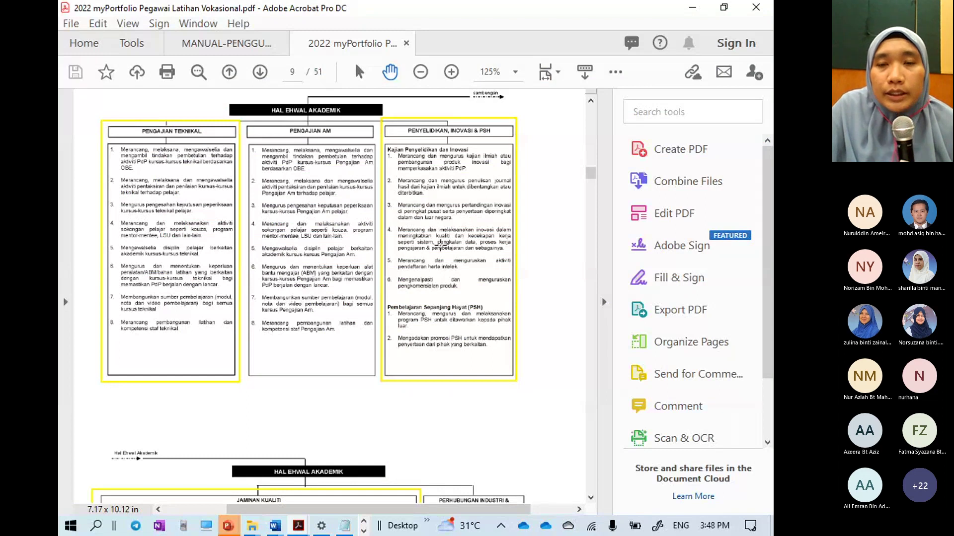
pyautogui.hotkey('alt', 'Tab')
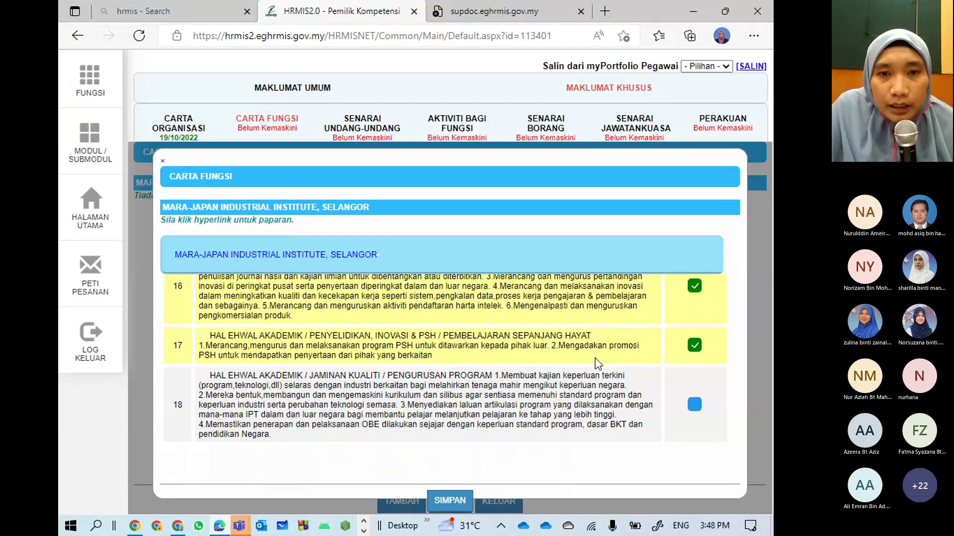
# Tick function 19, Penilaian dan Persijilan, in the Carta Fungsi list
pyautogui.scroll(-1, 597, 364)
pyautogui.scroll(-4, 618, 380)
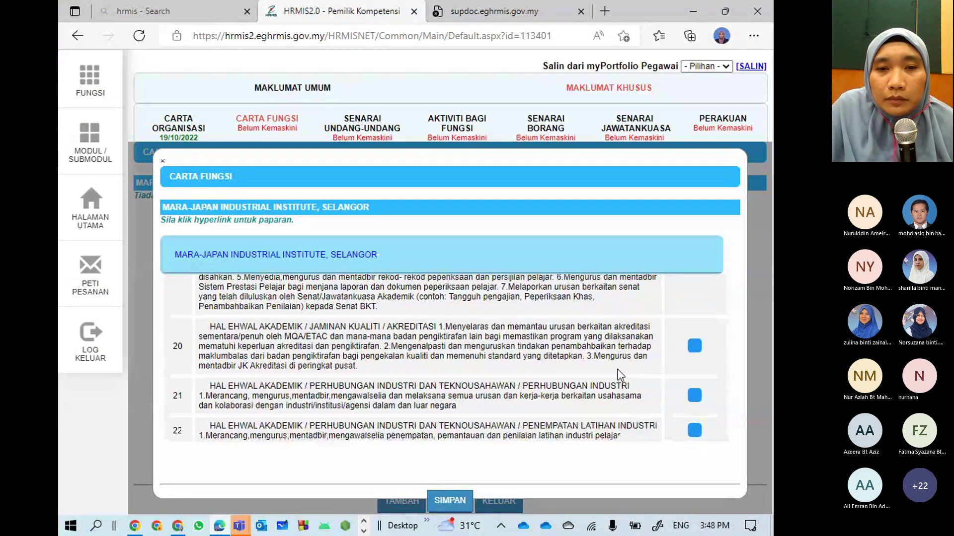
pyautogui.scroll(-1, 617, 369)
pyautogui.scroll(3, 616, 368)
pyautogui.scroll(5, 613, 368)
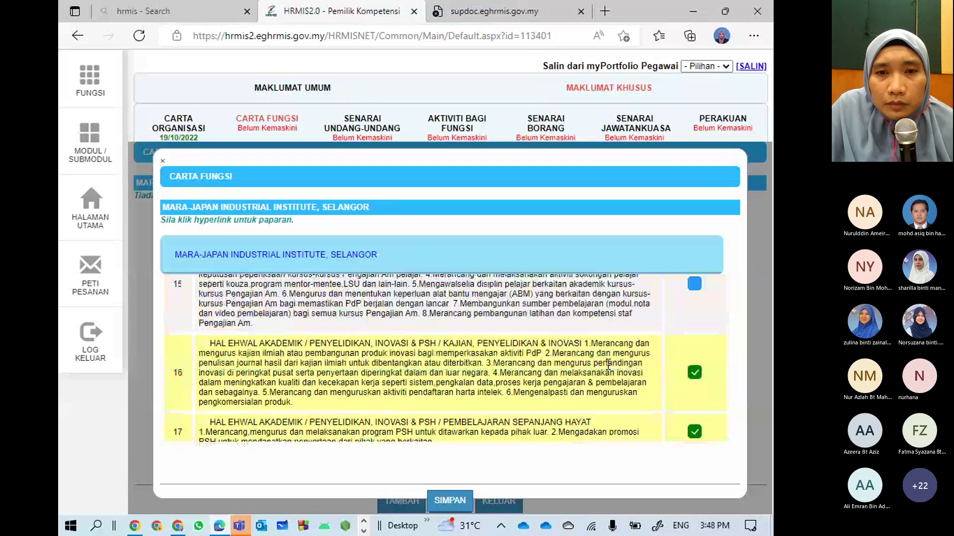
pyautogui.scroll(2, 608, 365)
pyautogui.scroll(-4, 606, 364)
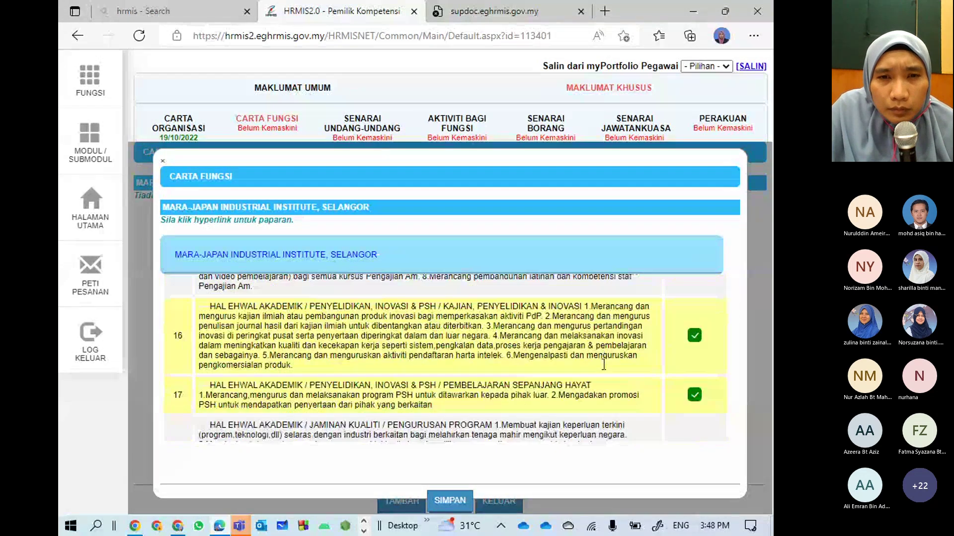
pyautogui.scroll(-1, 604, 365)
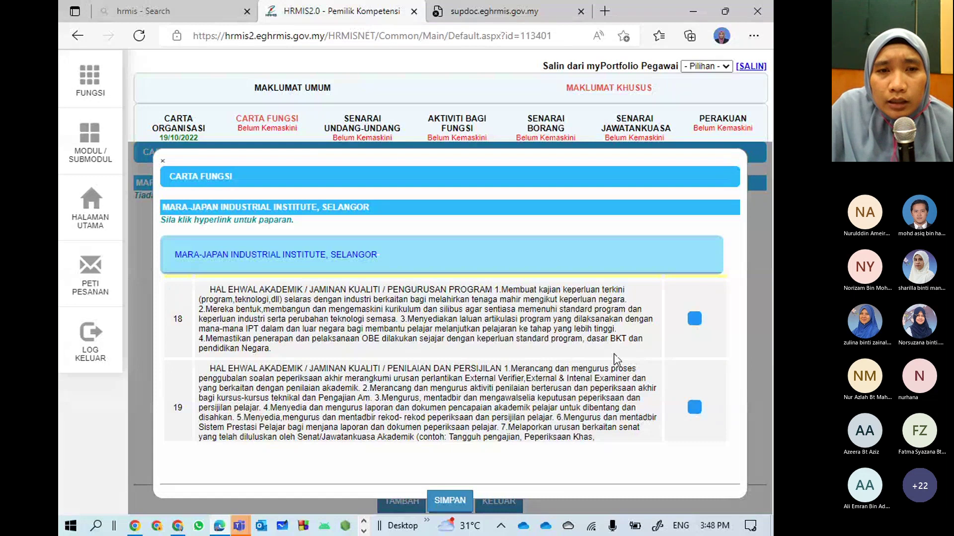
pyautogui.scroll(-1, 691, 361)
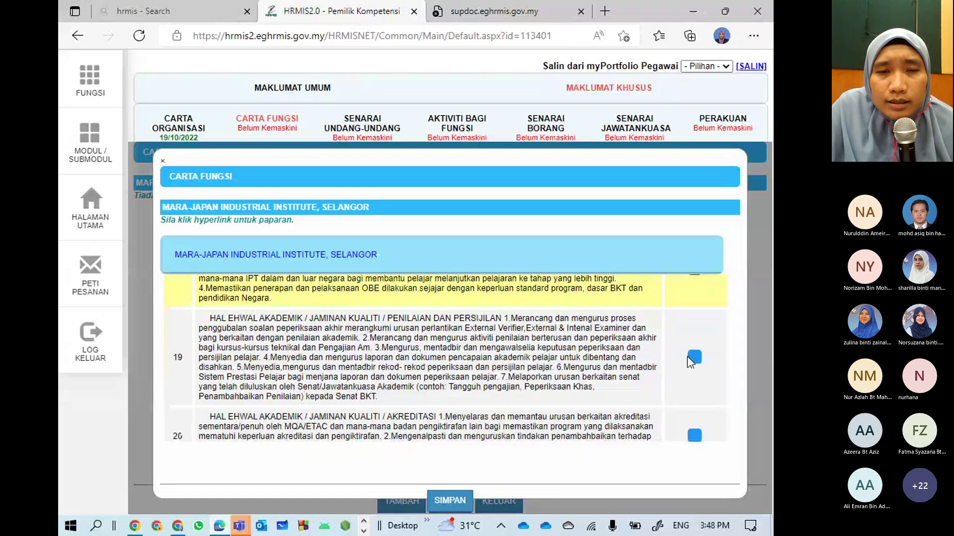
pyautogui.click(694, 356)
# Tick function 20, Akreditasi, further down the list
pyautogui.scroll(-1, 695, 365)
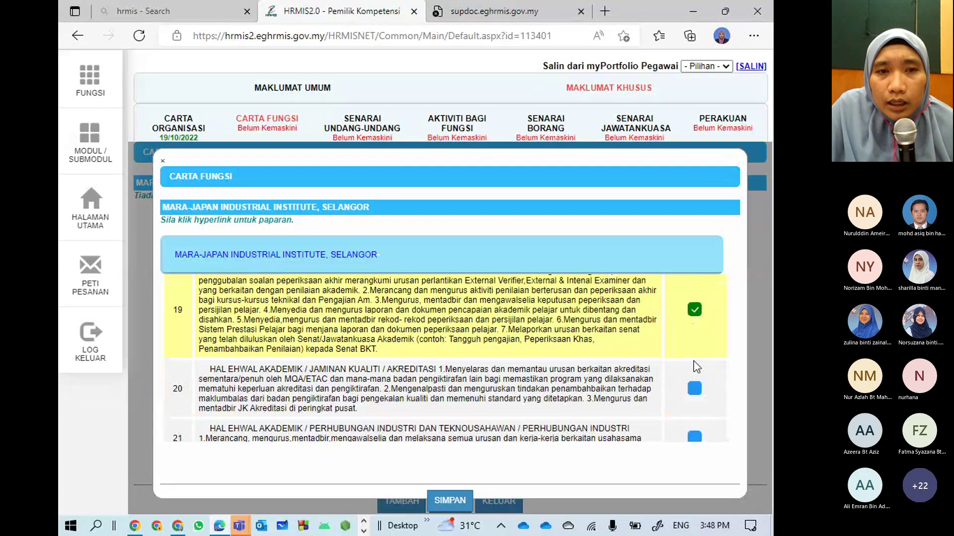
pyautogui.scroll(6, 693, 365)
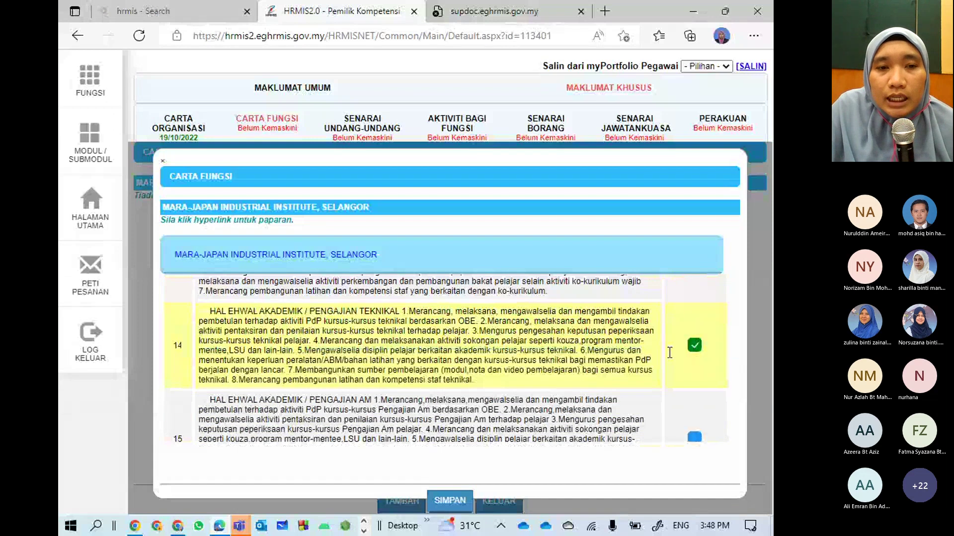
pyautogui.scroll(-1, 669, 354)
pyautogui.scroll(-5, 668, 357)
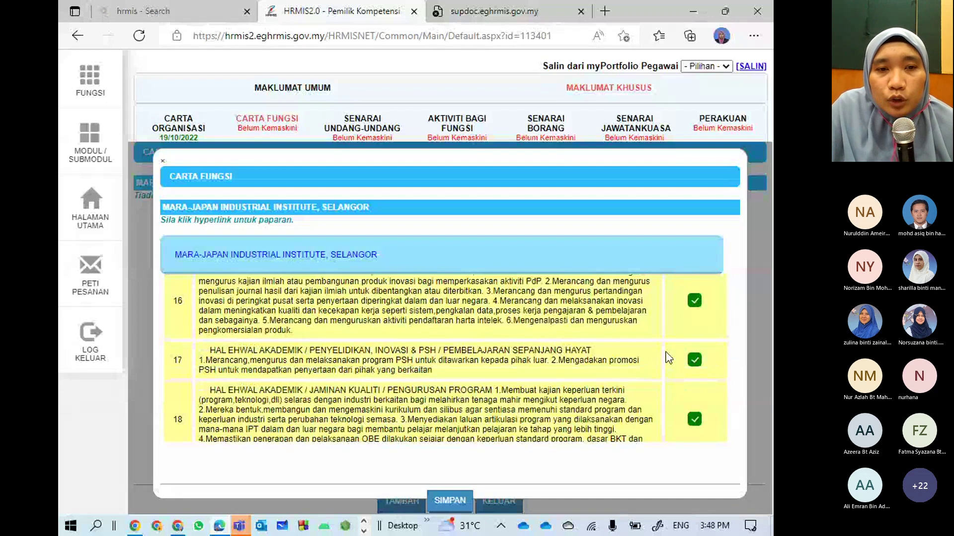
pyautogui.scroll(-1, 666, 353)
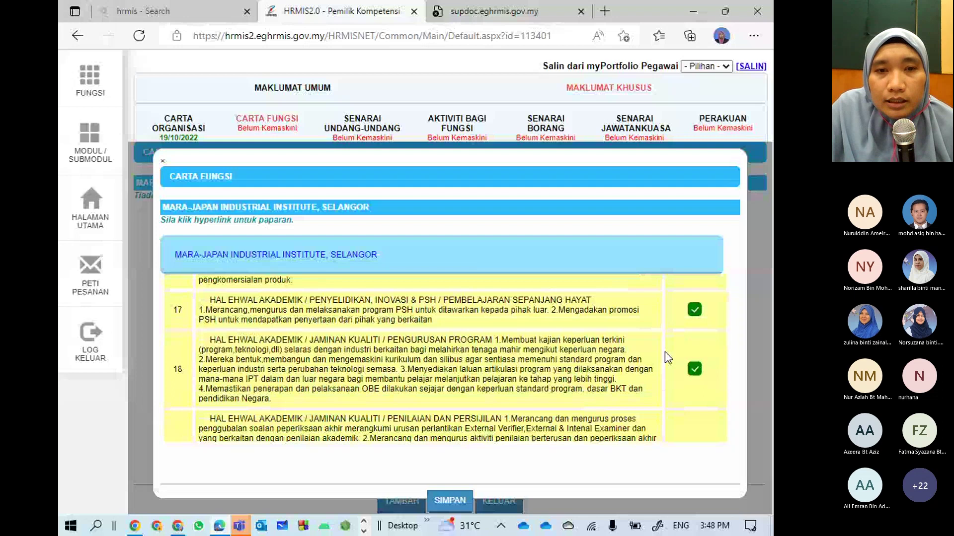
pyautogui.scroll(-5, 664, 354)
pyautogui.scroll(-1, 695, 370)
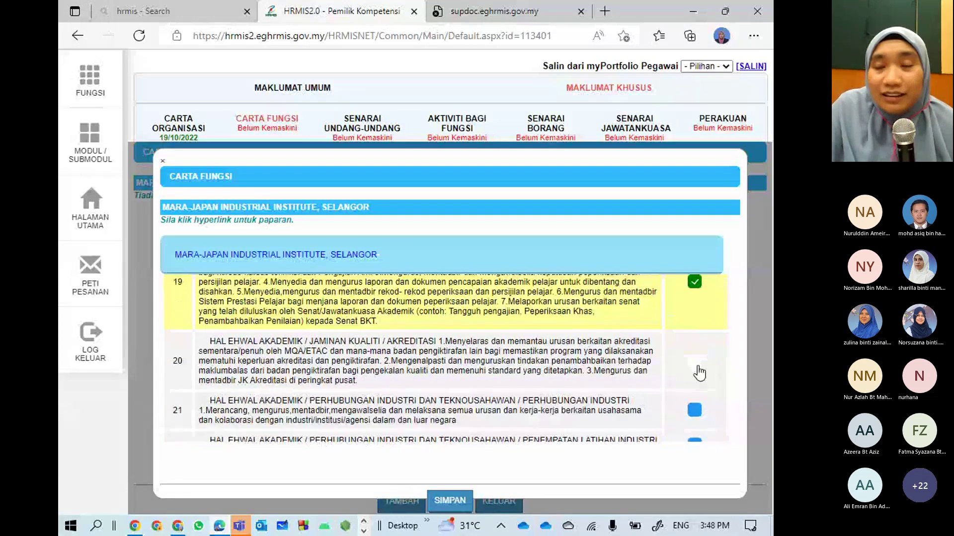
pyautogui.click(694, 361)
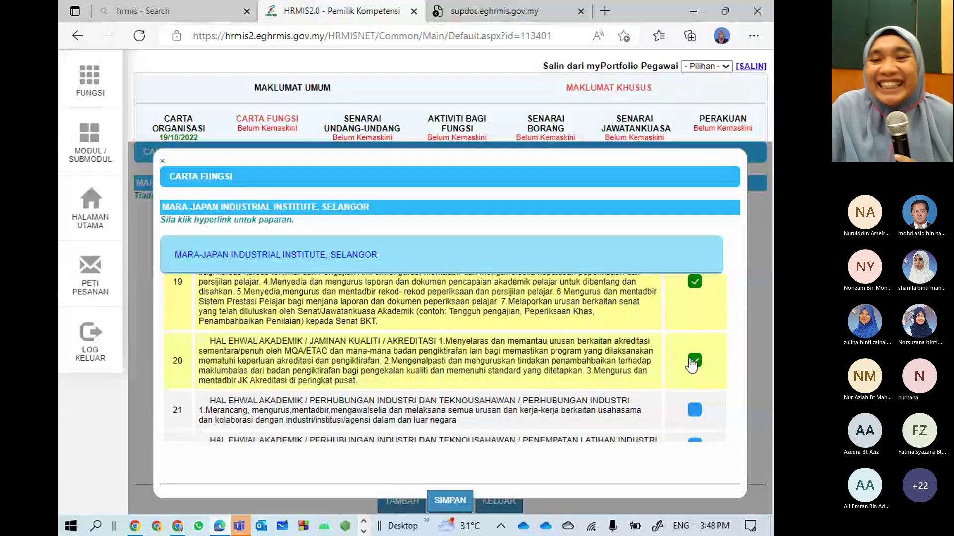
# Compare the ticked functions against the myPortfolio org chart PDF, then minimize Acrobat
pyautogui.scroll(5, 693, 355)
pyautogui.scroll(3, 692, 353)
pyautogui.scroll(-1, 690, 354)
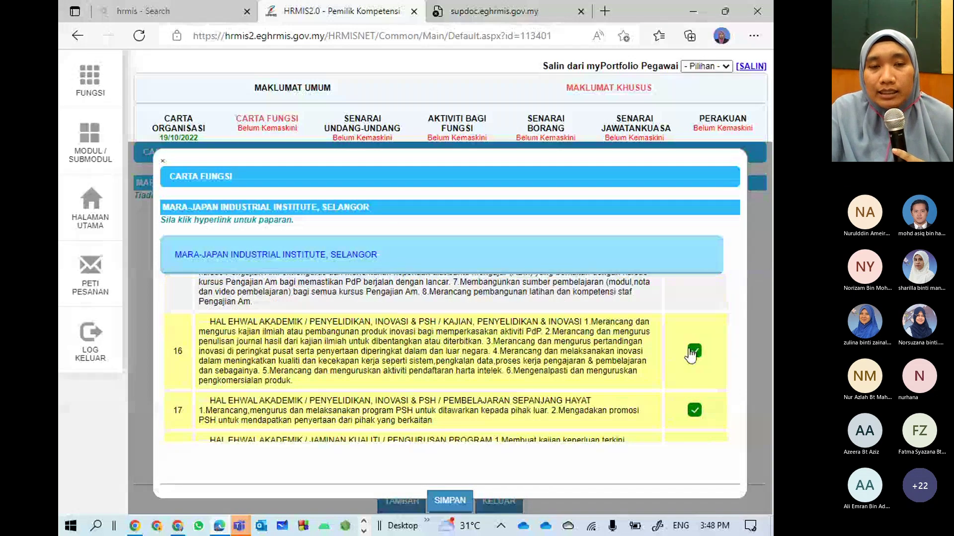
pyautogui.scroll(-1, 691, 356)
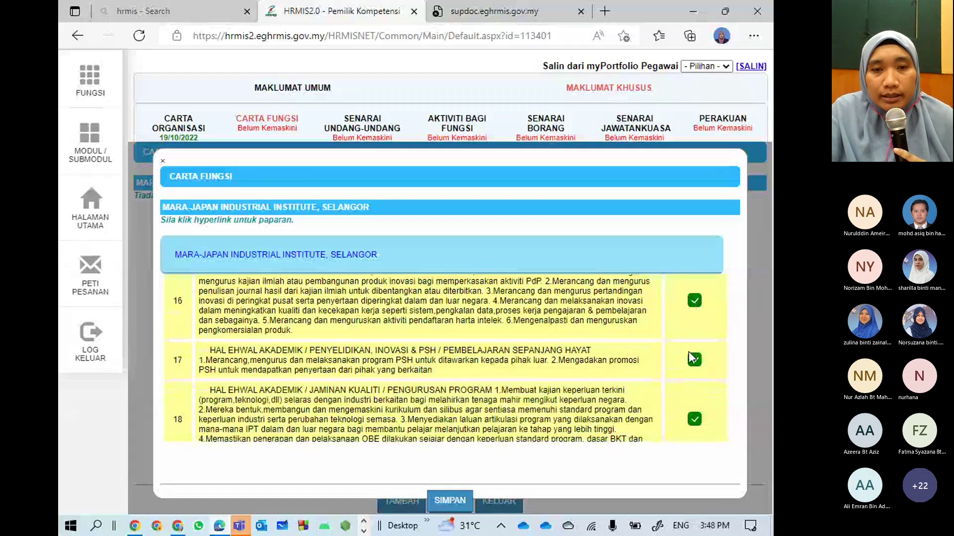
pyautogui.scroll(-1, 691, 356)
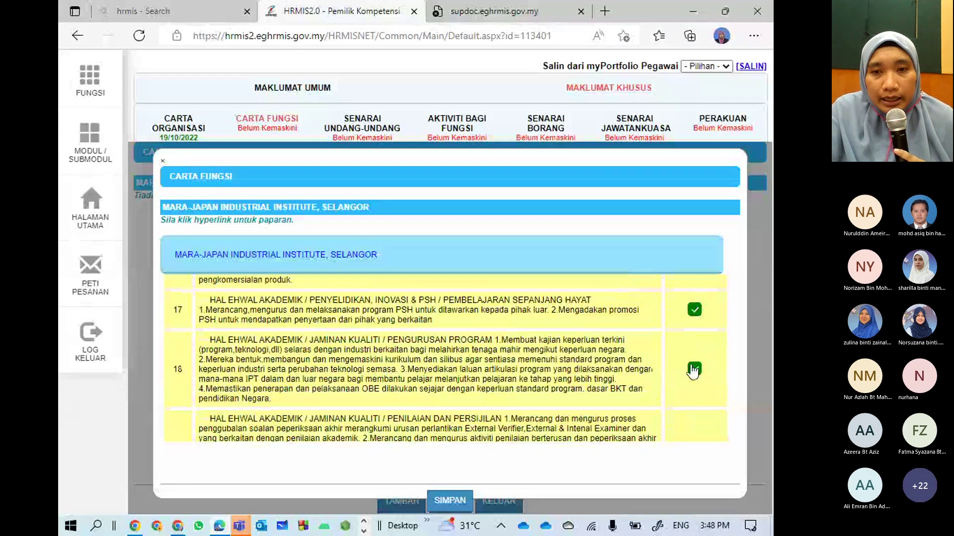
pyautogui.scroll(-2, 693, 370)
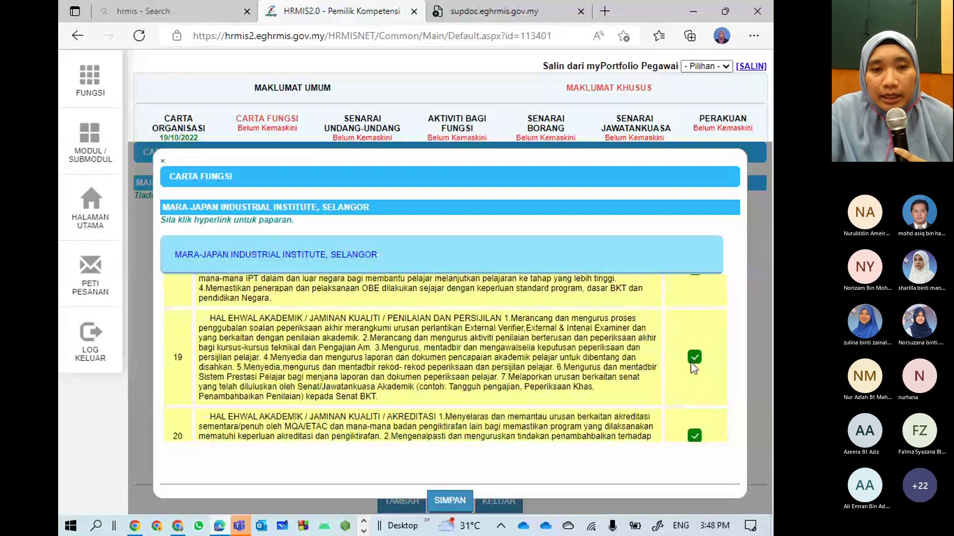
pyautogui.scroll(-2, 693, 369)
pyautogui.scroll(-1, 693, 368)
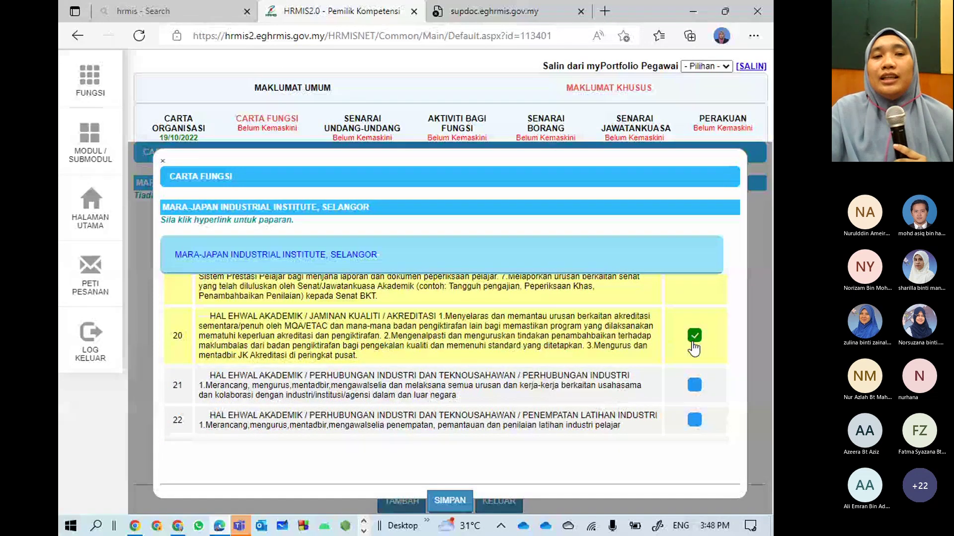
pyautogui.scroll(2, 672, 367)
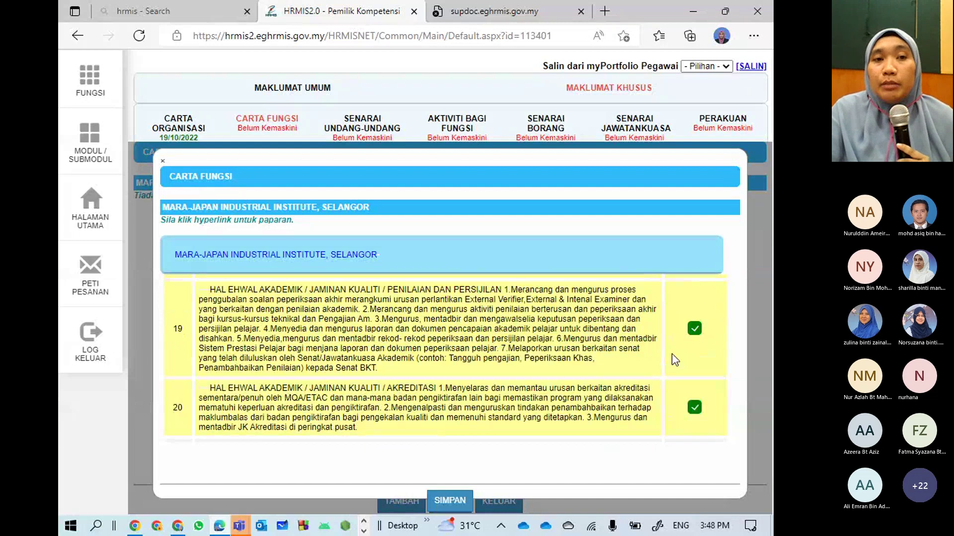
pyautogui.scroll(1, 672, 353)
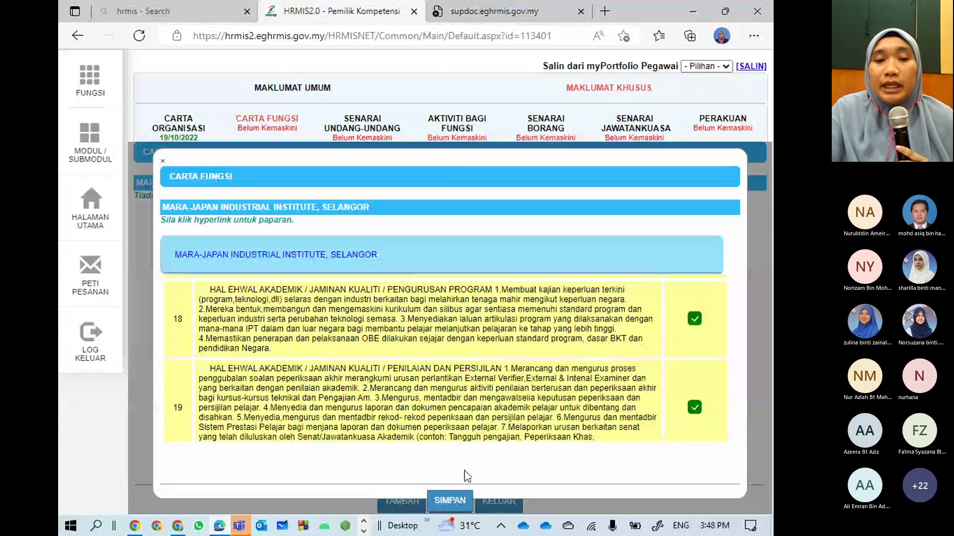
pyautogui.click(365, 530)
pyautogui.moveTo(298, 526)
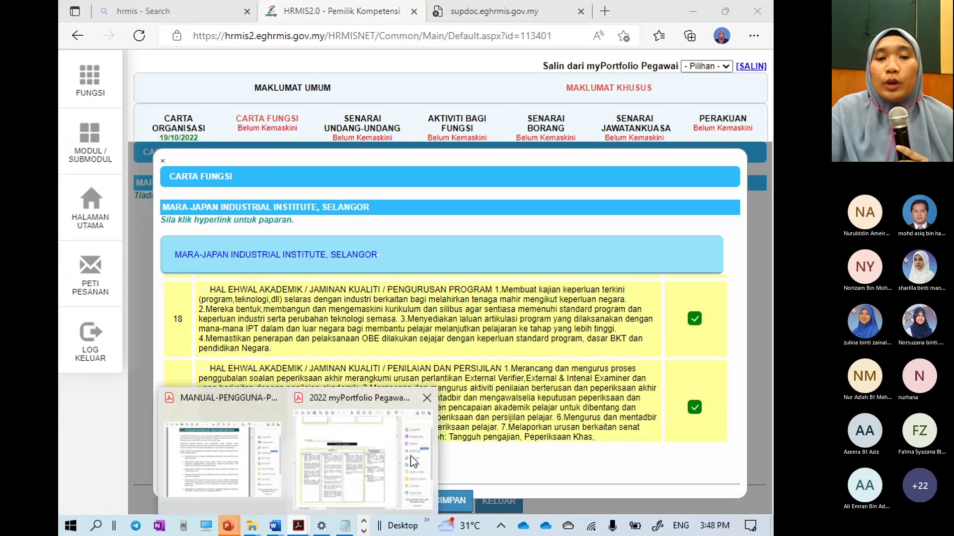
pyautogui.click(362, 447)
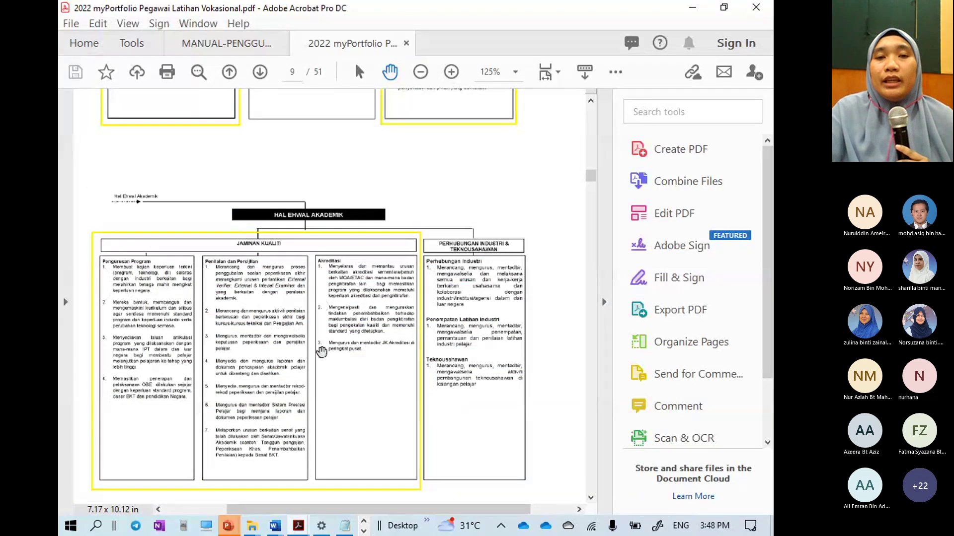
pyautogui.click(692, 9)
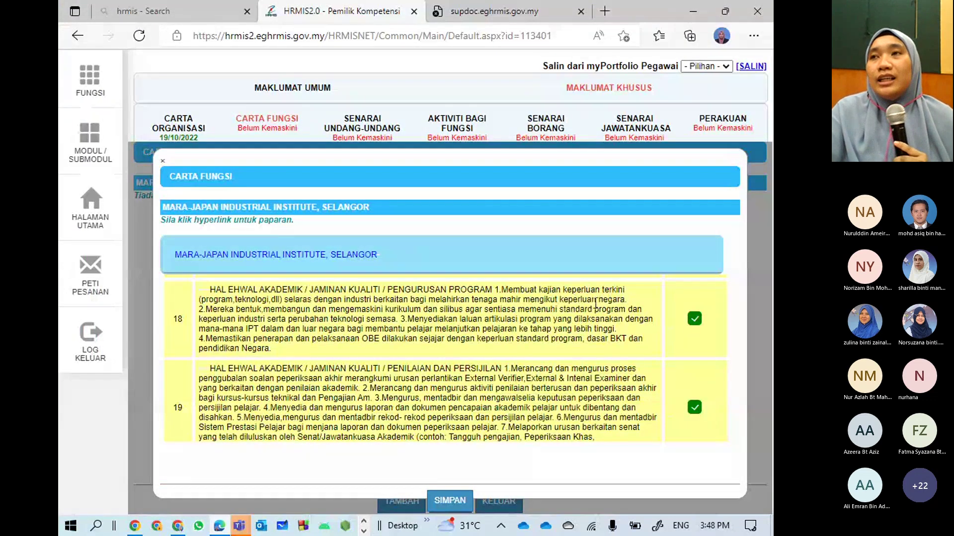
# Review the ticked rows and save them with SIMPAN, getting 'Berjaya disimpan.'
pyautogui.scroll(6, 668, 378)
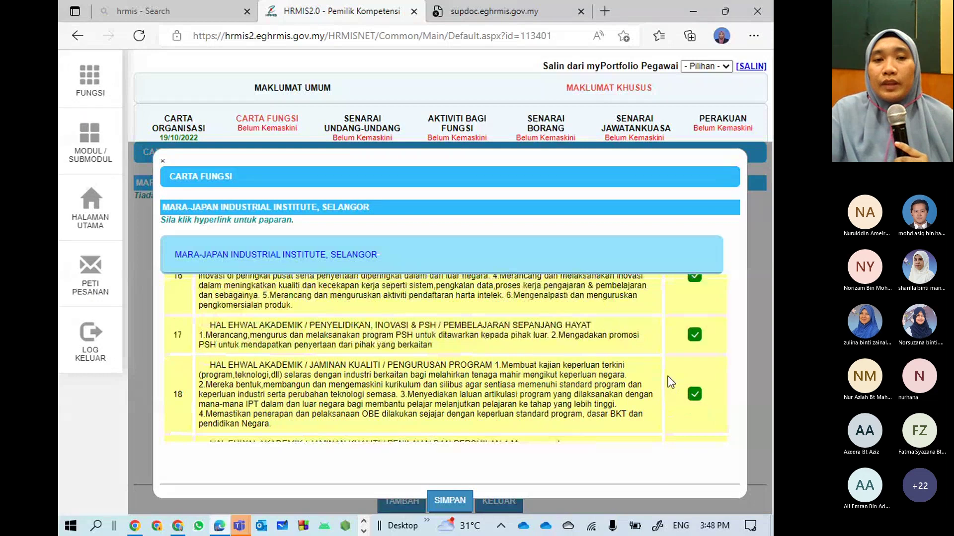
pyautogui.scroll(-3, 670, 378)
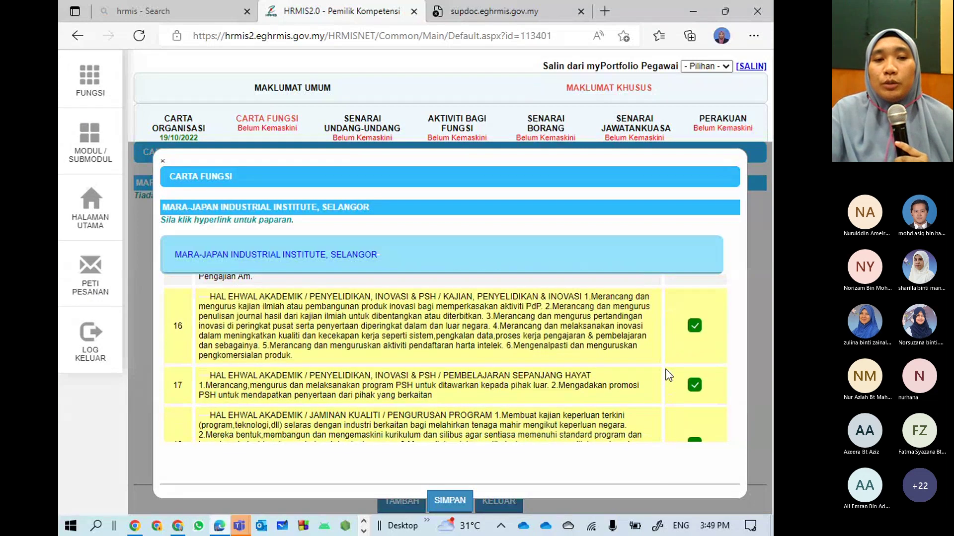
pyautogui.scroll(-3, 669, 376)
pyautogui.scroll(-7, 669, 373)
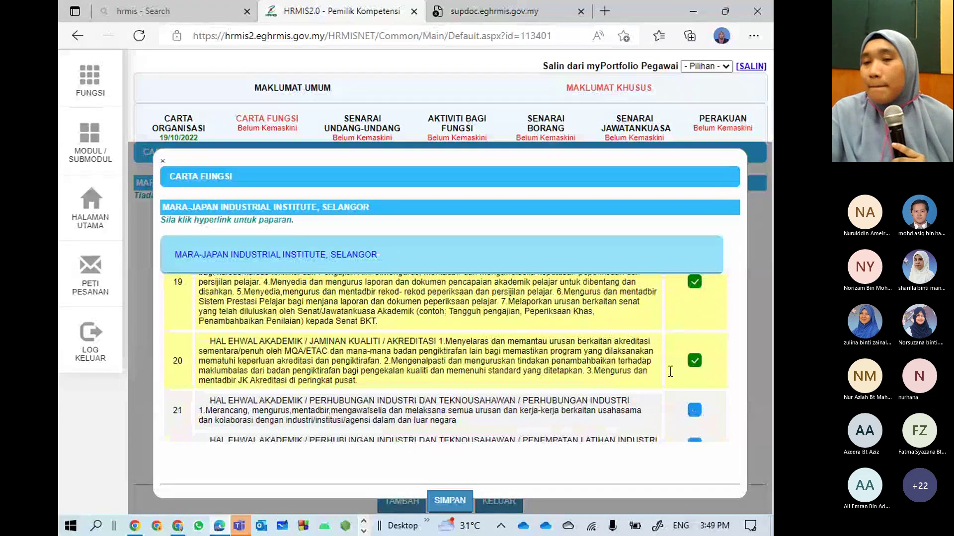
pyautogui.click(450, 501)
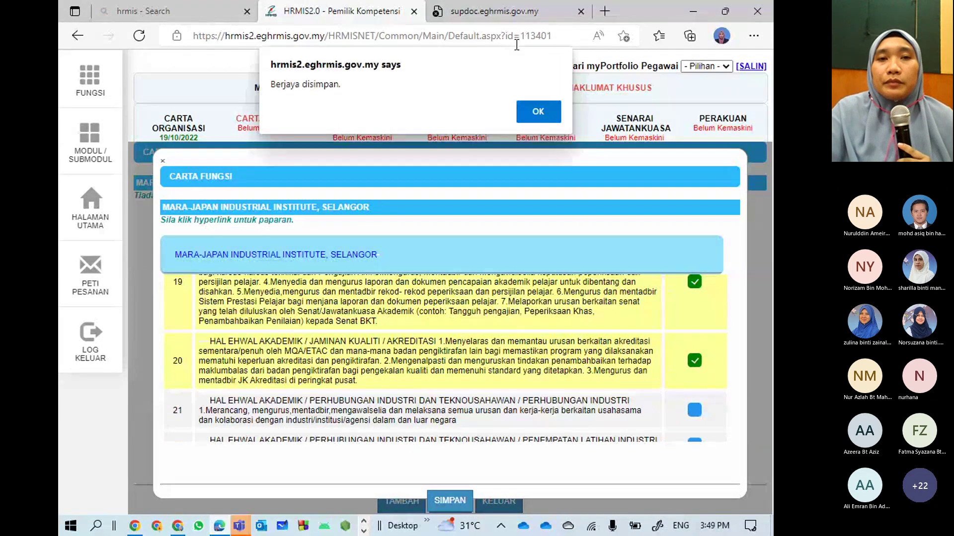
# Dismiss the alert and review MARA-JAPAN INDUSTRIAL INSTITUTE, SELANGOR's saved function table dated 19/10/2022
pyautogui.click(539, 113)
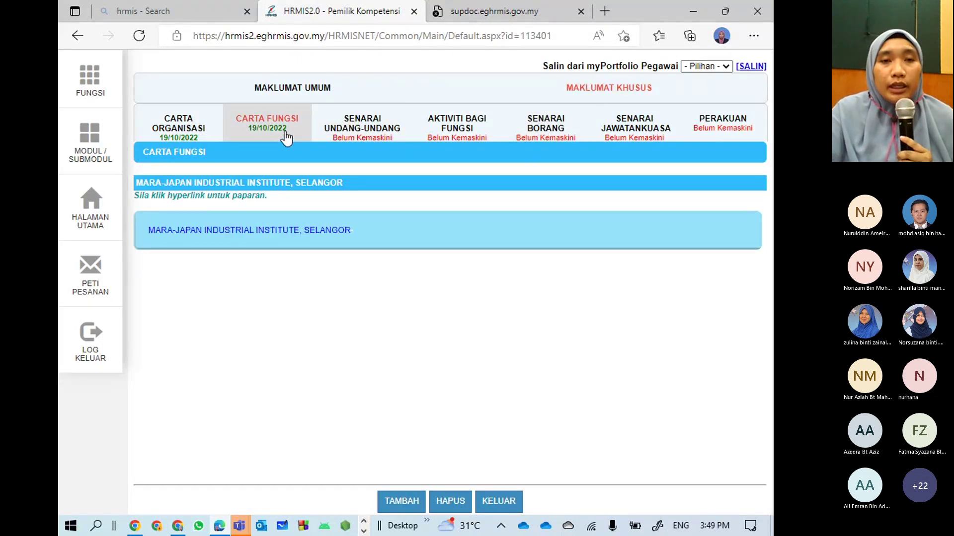
pyautogui.click(267, 239)
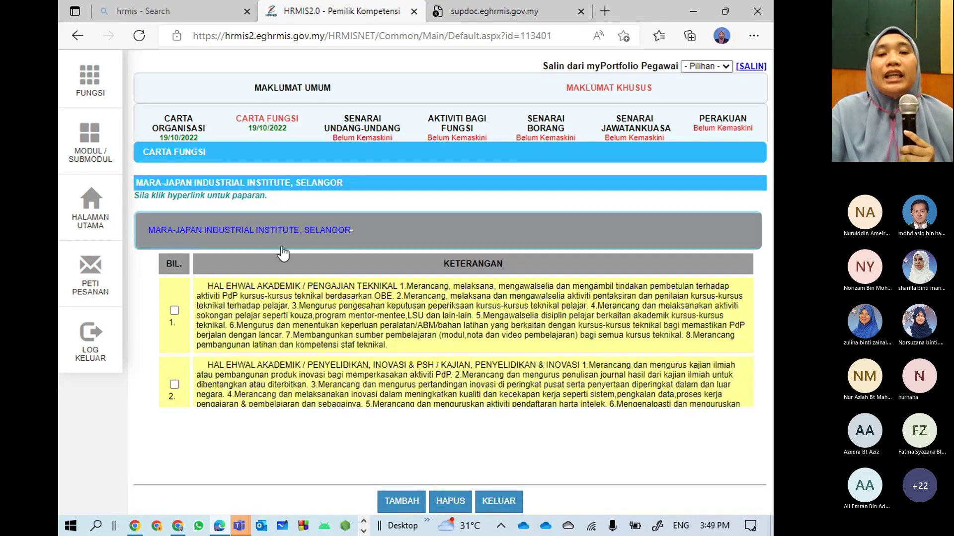
pyautogui.scroll(-8, 340, 304)
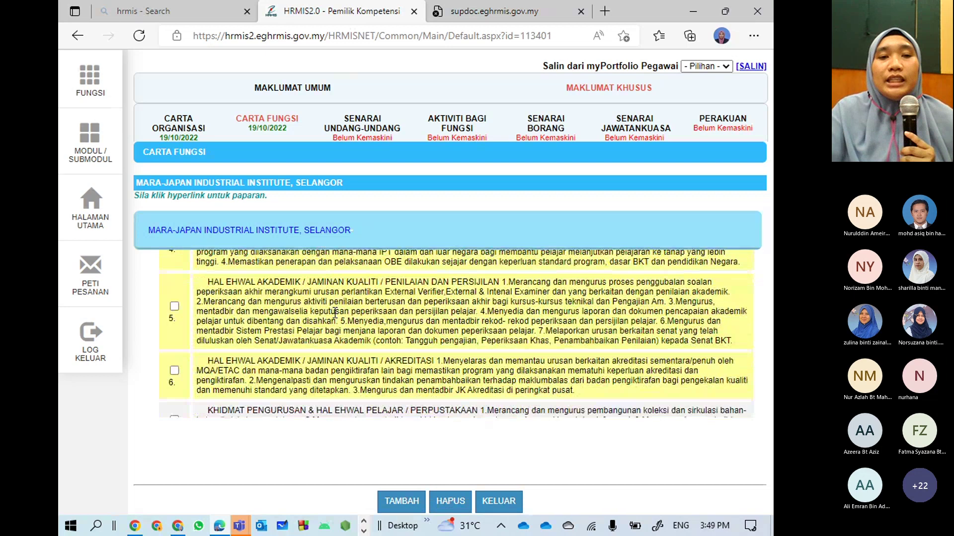
pyautogui.scroll(6, 343, 300)
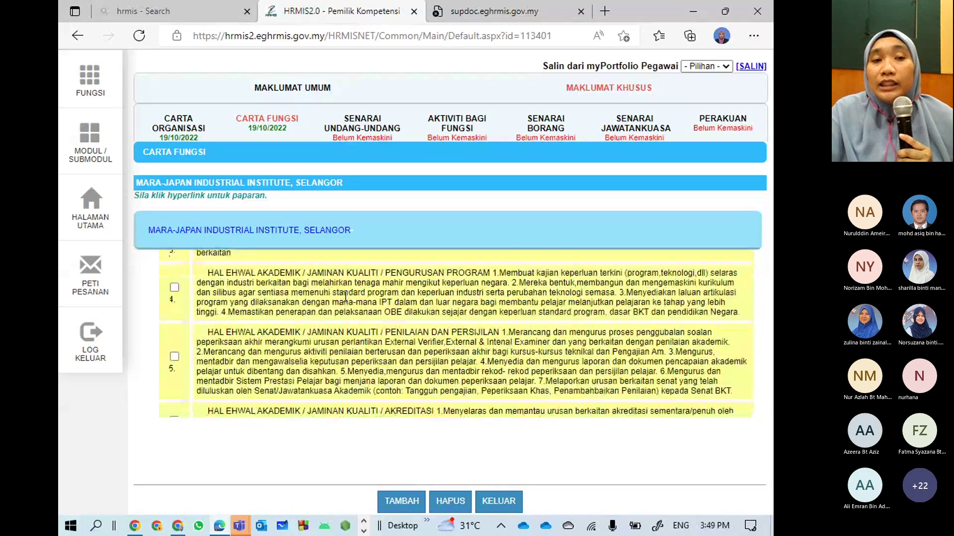
pyautogui.scroll(2, 348, 293)
pyautogui.scroll(-8, 351, 291)
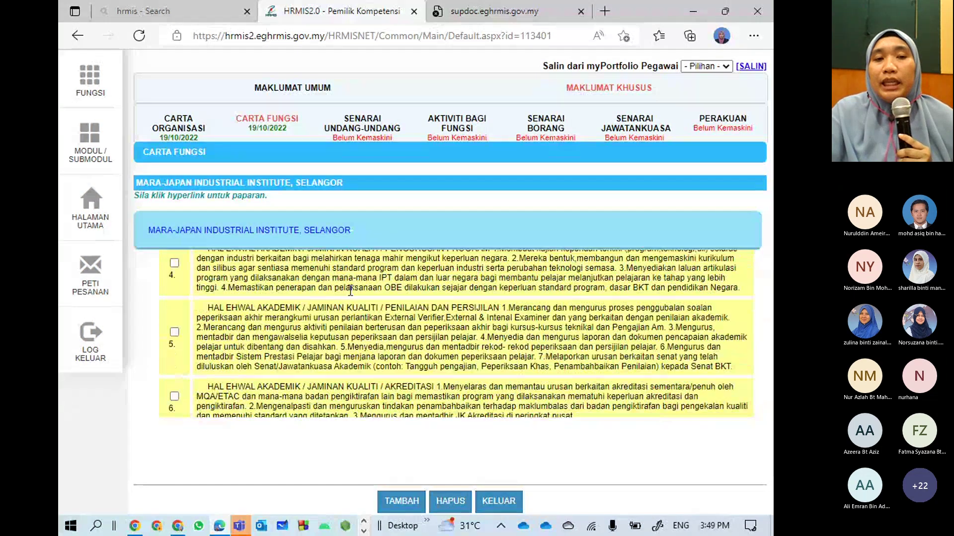
pyautogui.scroll(-1, 352, 290)
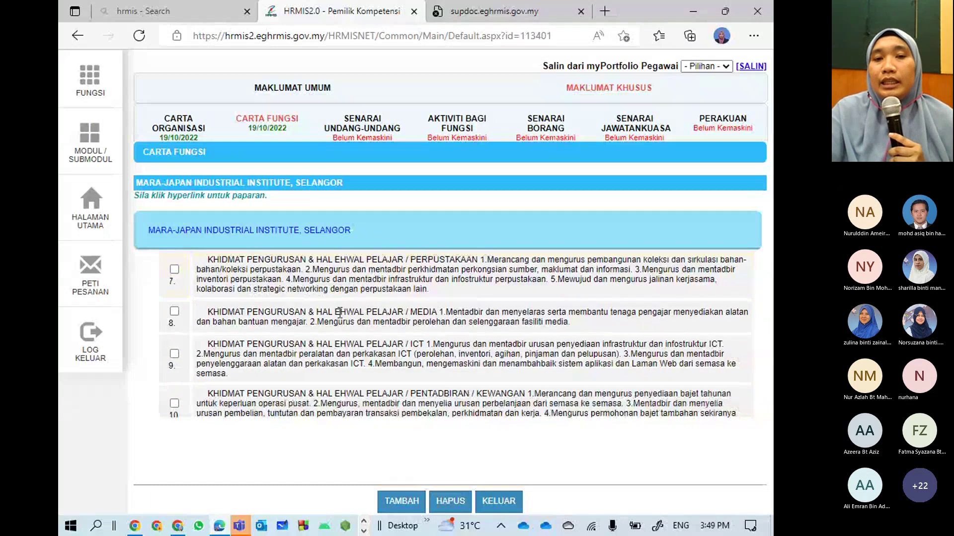
pyautogui.scroll(4, 460, 337)
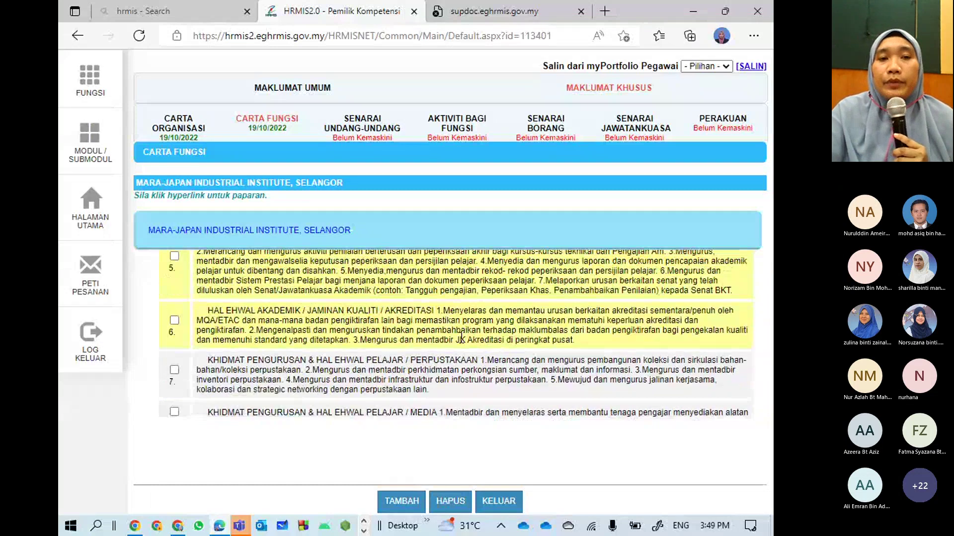
pyautogui.scroll(4, 460, 338)
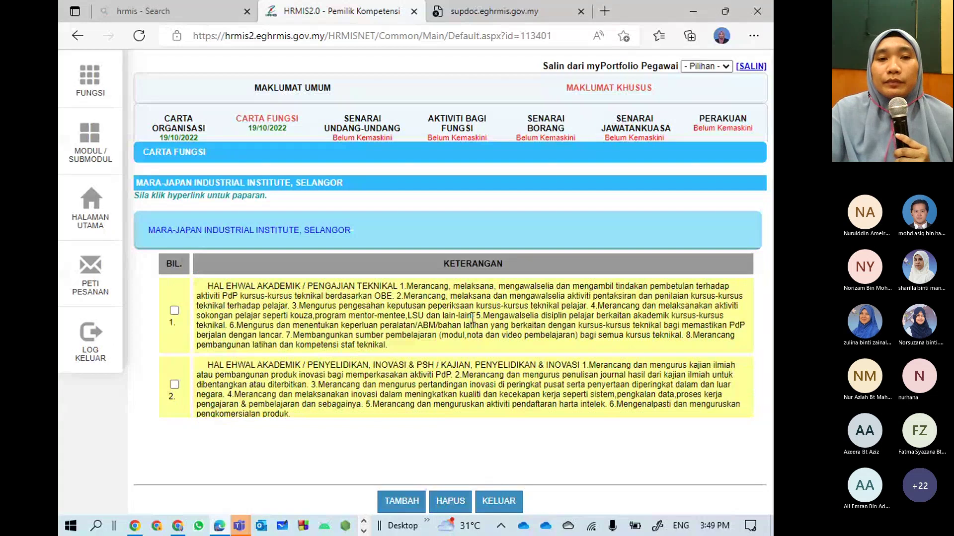
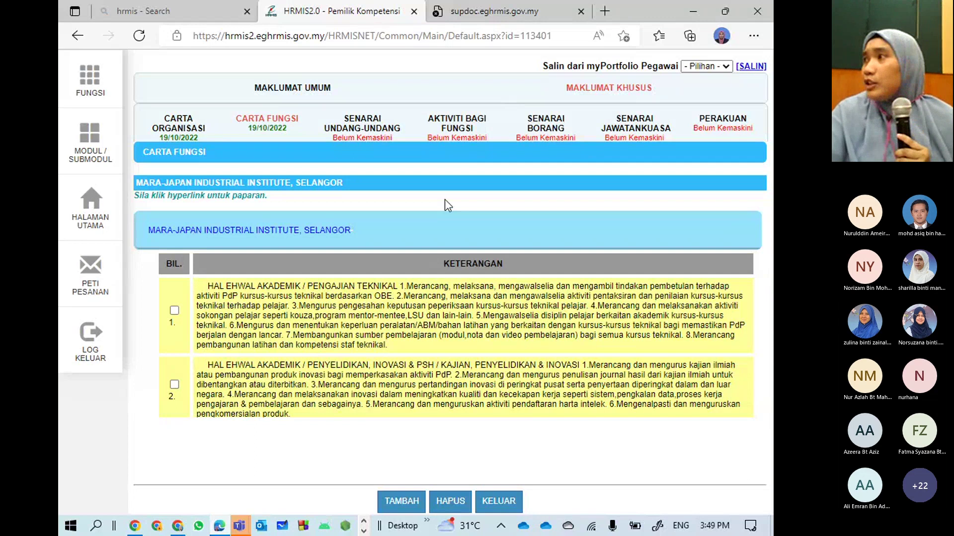
# Scroll through the page and re-expand the MARA-Japan institute's function list
pyautogui.scroll(-5, 502, 295)
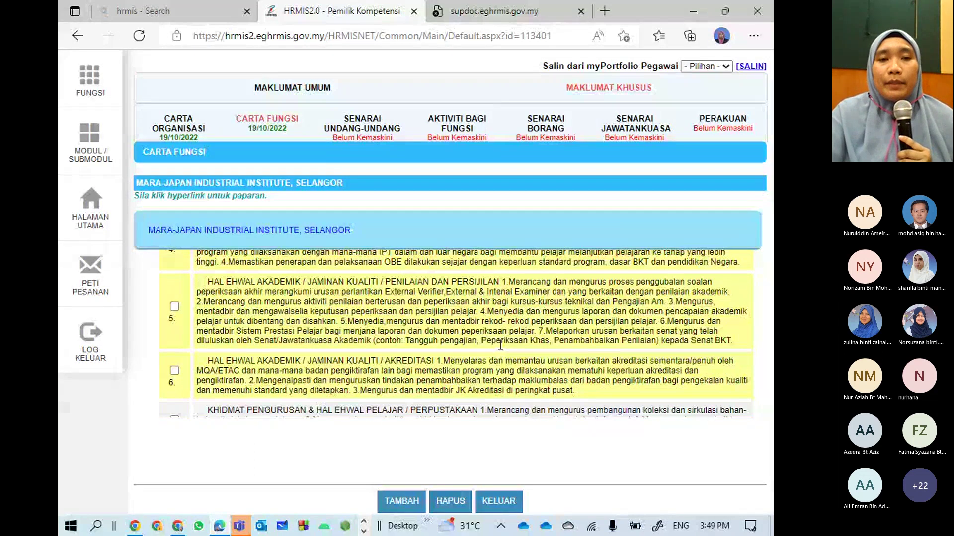
pyautogui.scroll(3, 502, 295)
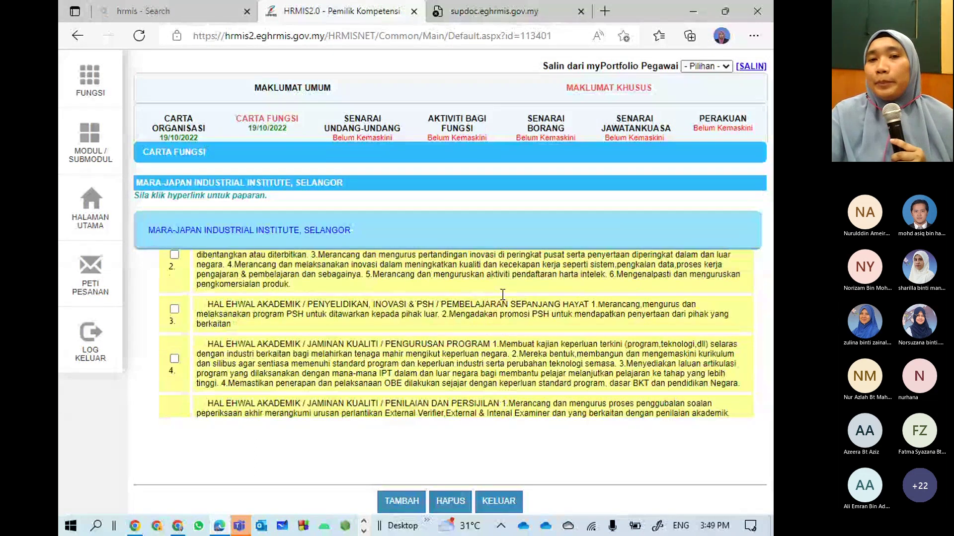
pyautogui.scroll(2, 503, 295)
pyautogui.scroll(-5, 509, 289)
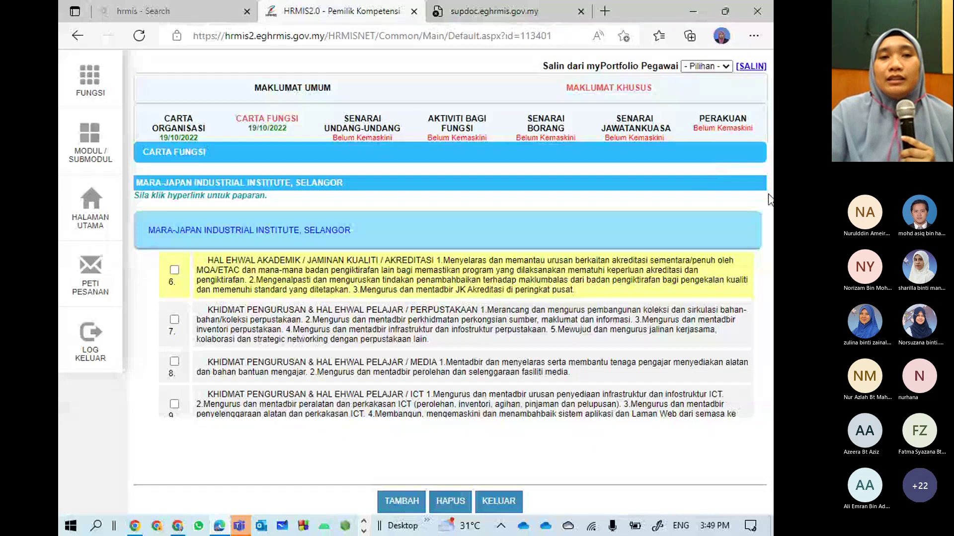
pyautogui.click(344, 230)
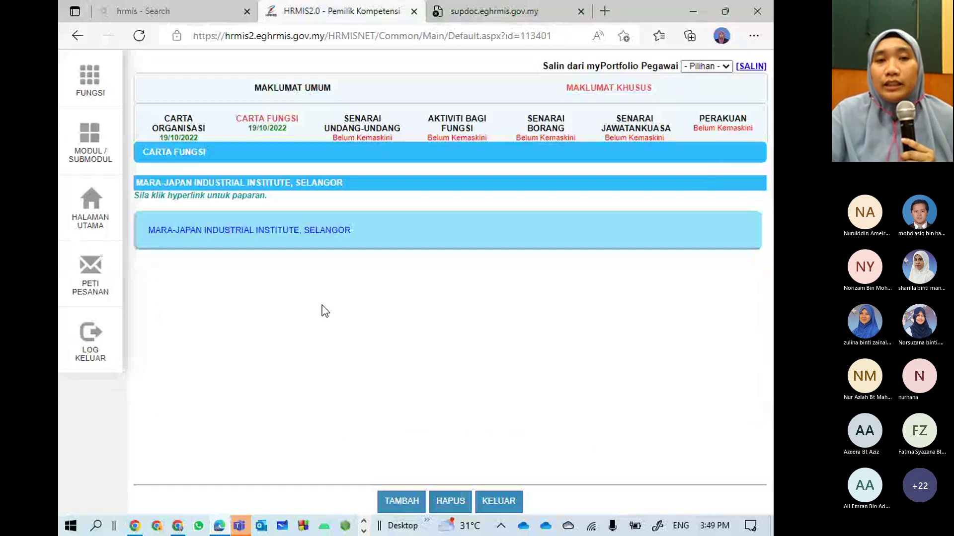
pyautogui.click(312, 231)
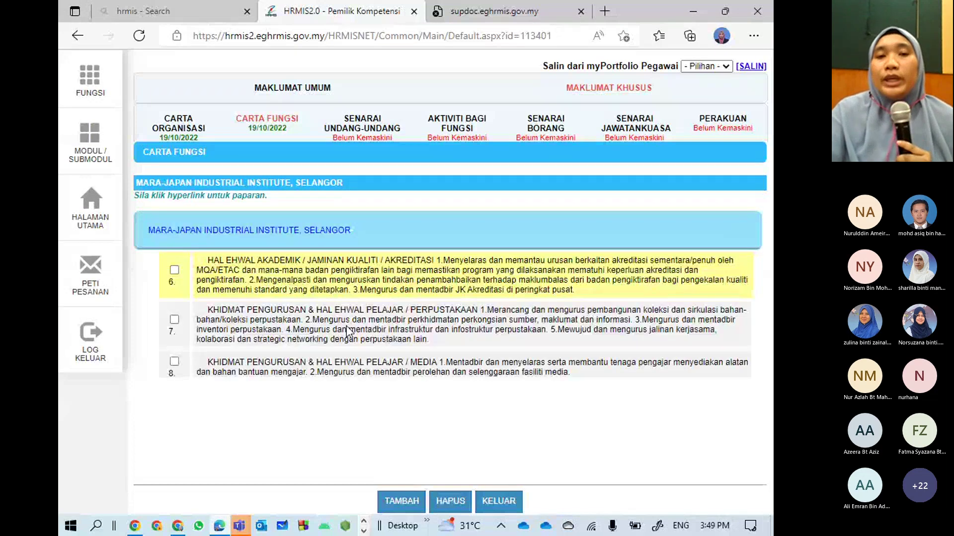
# Scroll the KETERANGAN table to row 6 and tick the Akreditasi function
pyautogui.scroll(5, 378, 323)
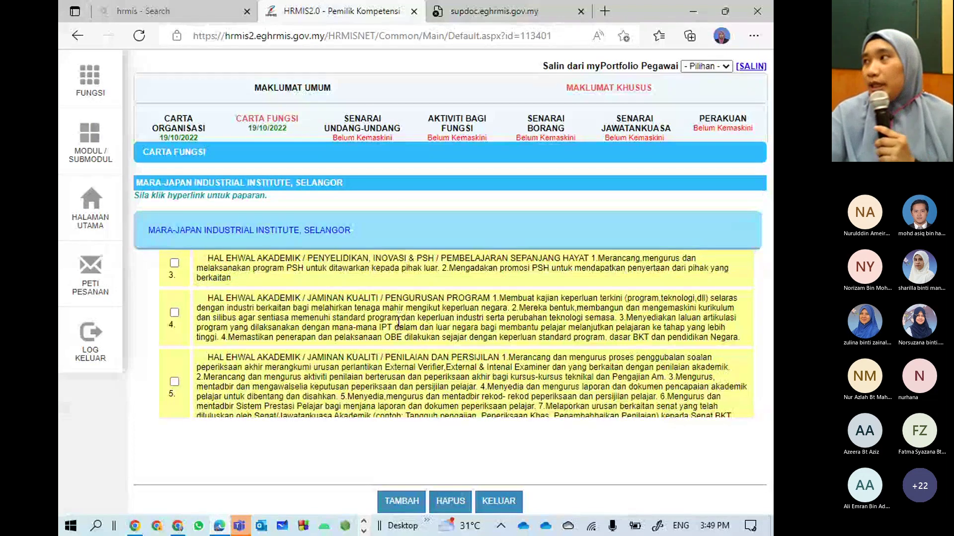
pyautogui.scroll(2, 400, 321)
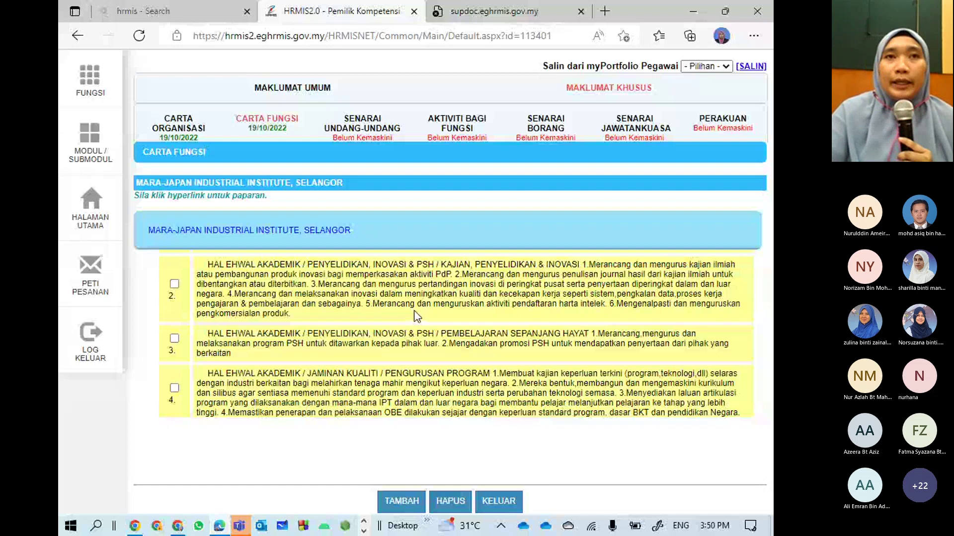
pyautogui.scroll(-2, 411, 309)
pyautogui.scroll(-2, 410, 309)
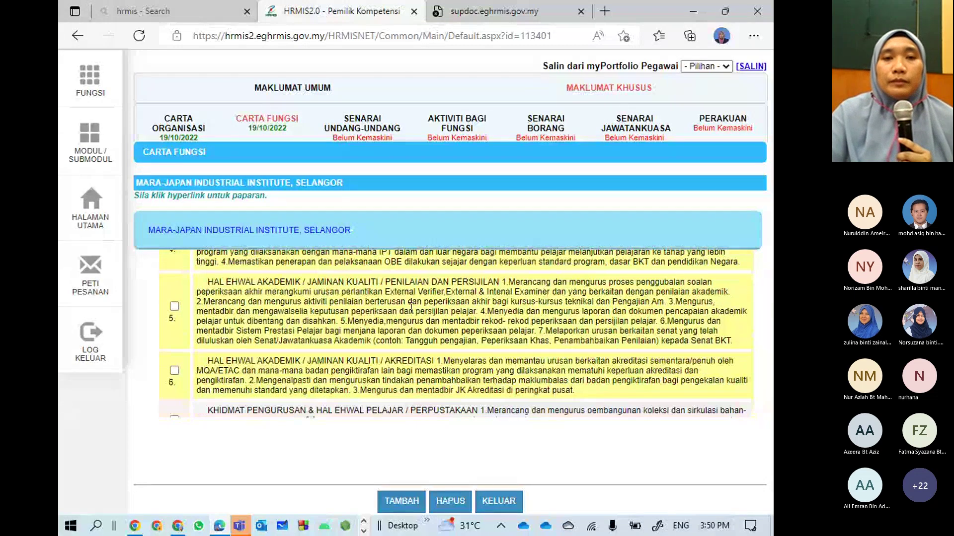
pyautogui.scroll(8, 411, 309)
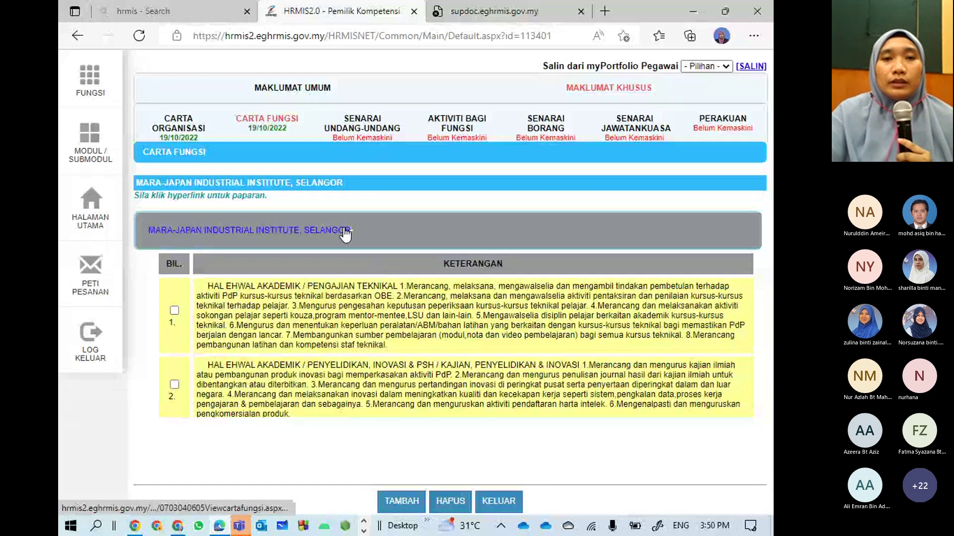
pyautogui.click(346, 232)
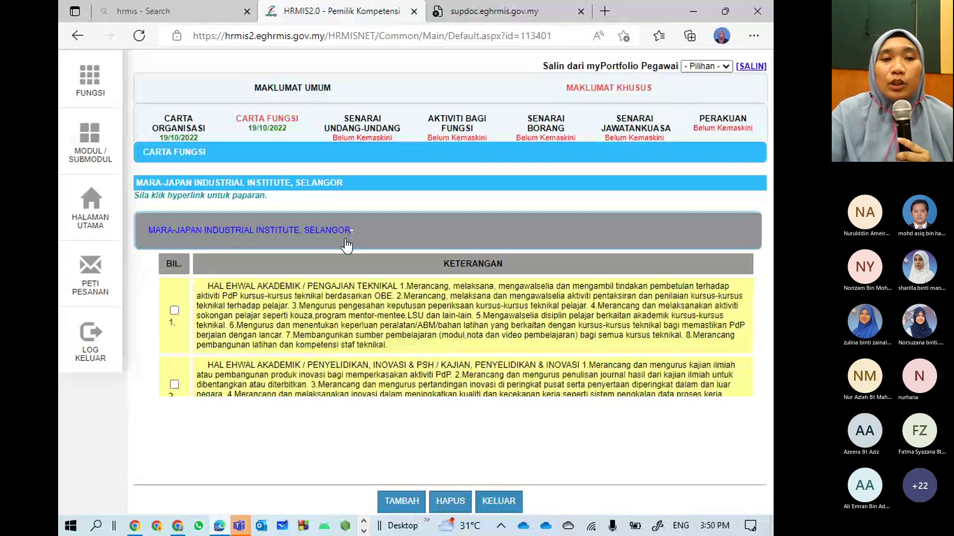
pyautogui.scroll(-5, 179, 368)
pyautogui.click(174, 346)
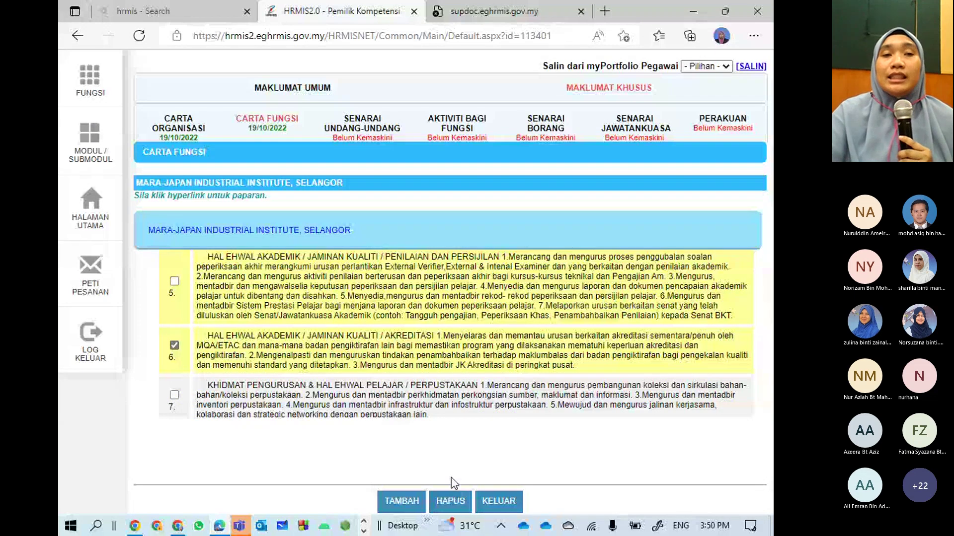
# Leave the Akreditasi function in row 6 unticked
pyautogui.click(177, 346)
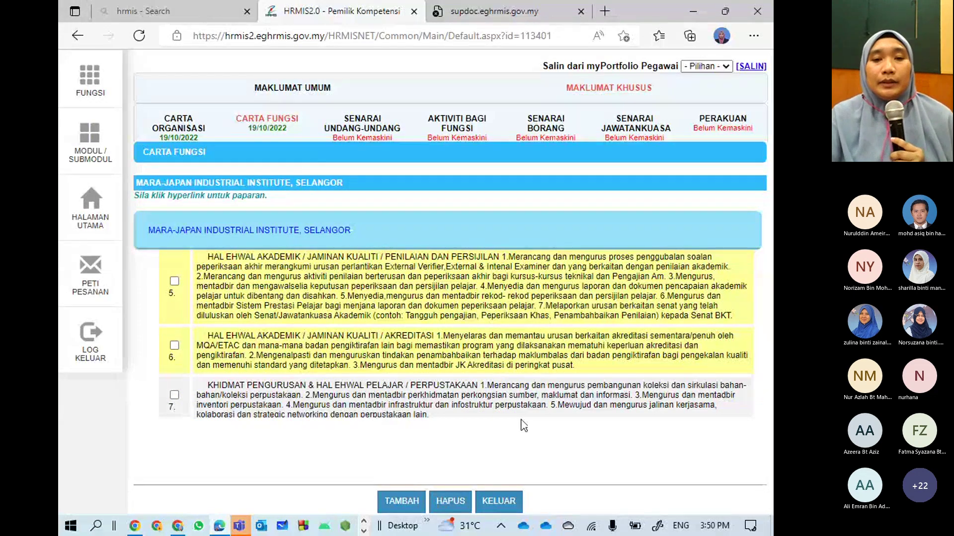
pyautogui.click(175, 346)
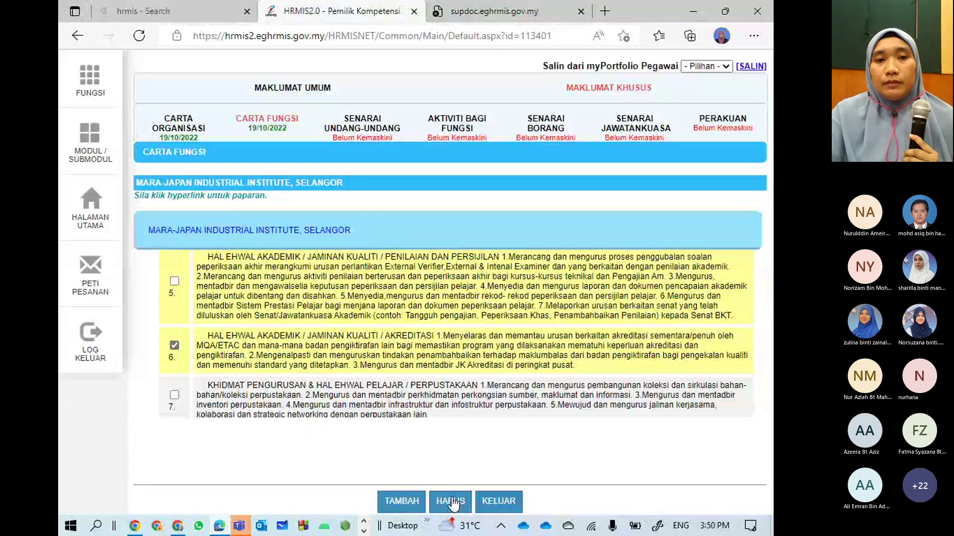
pyautogui.click(175, 348)
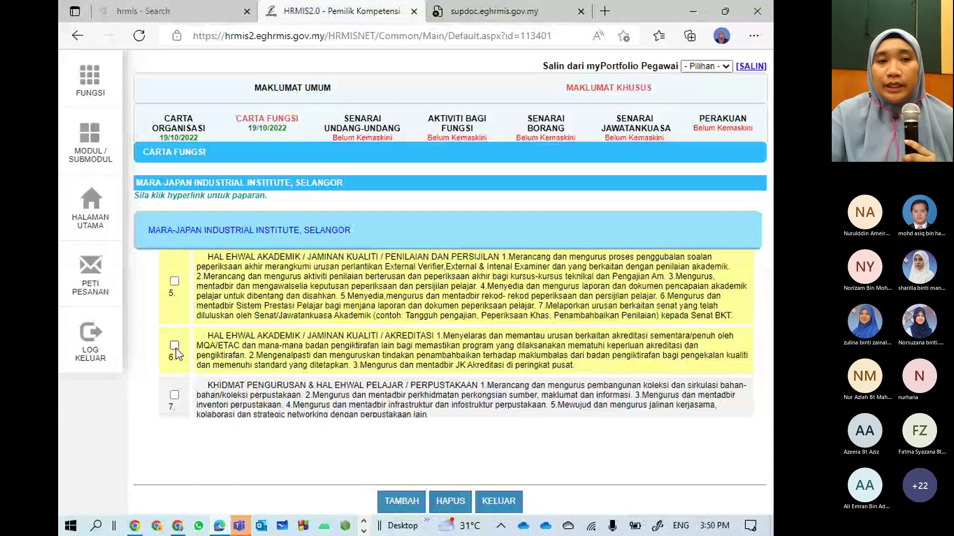
# Scroll through the function rows and collapse the MARA-Japan function list
pyautogui.scroll(1, 415, 333)
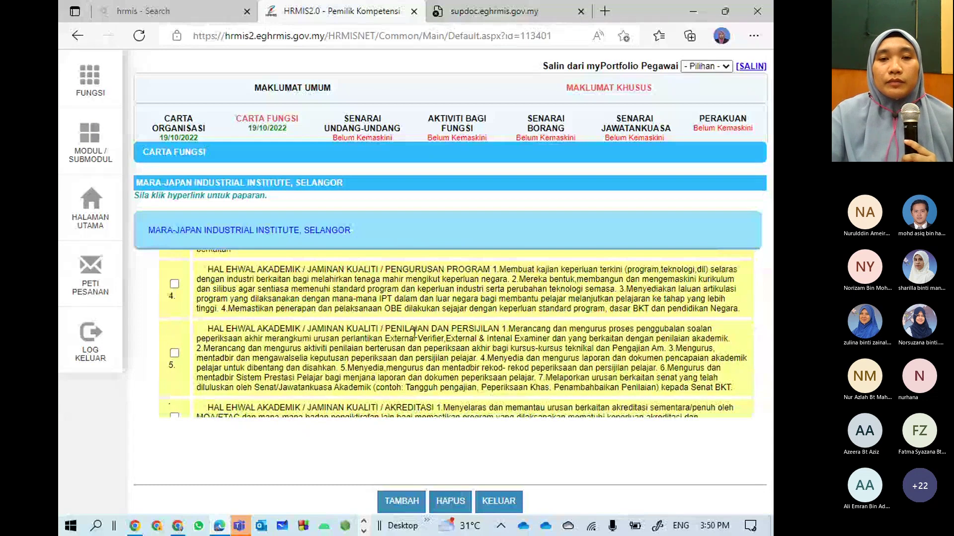
pyautogui.scroll(3, 415, 332)
pyautogui.scroll(-5, 414, 328)
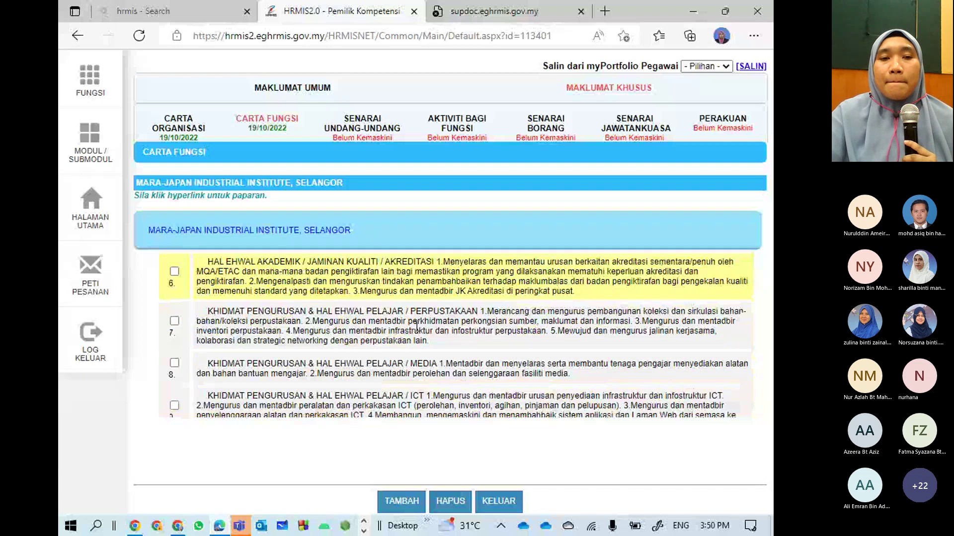
pyautogui.scroll(-5, 416, 328)
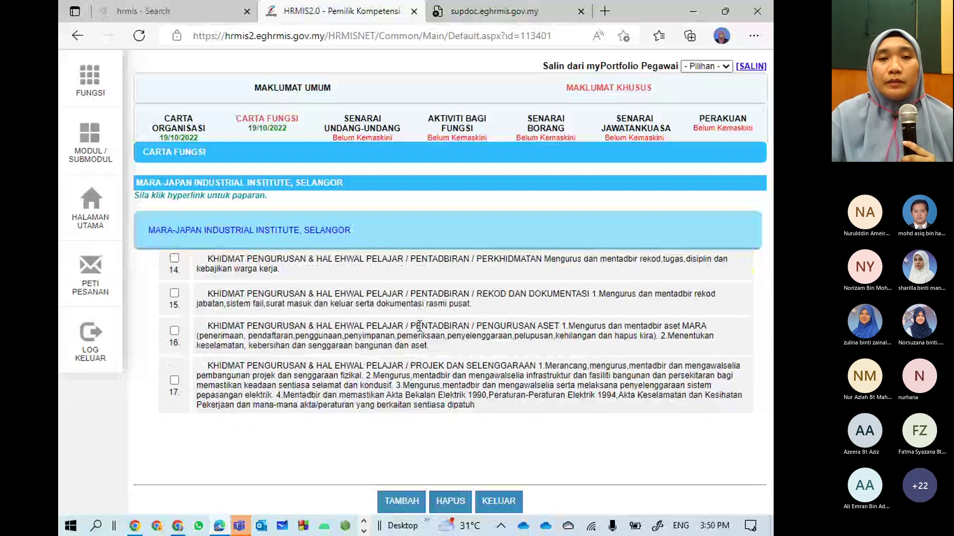
pyautogui.scroll(-5, 419, 326)
pyautogui.scroll(5, 437, 349)
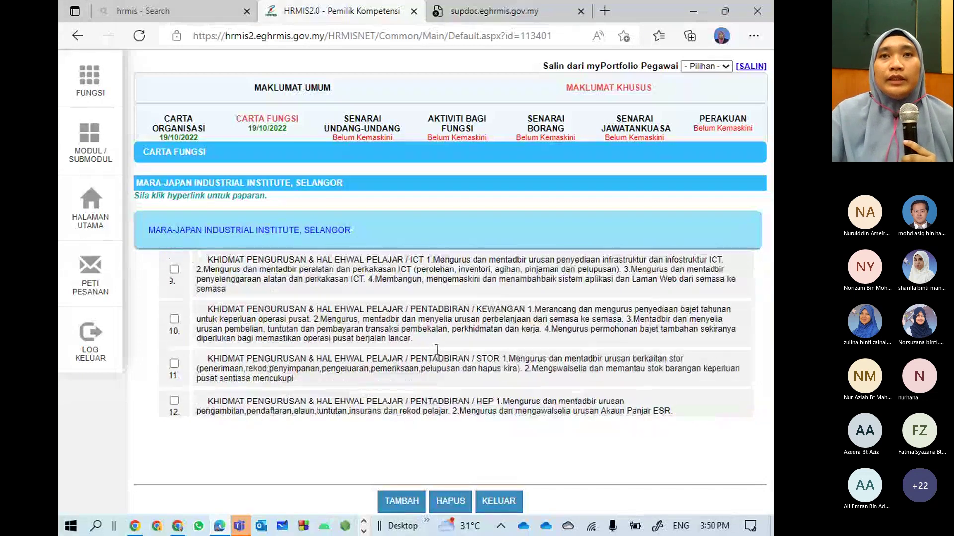
pyautogui.scroll(10, 437, 350)
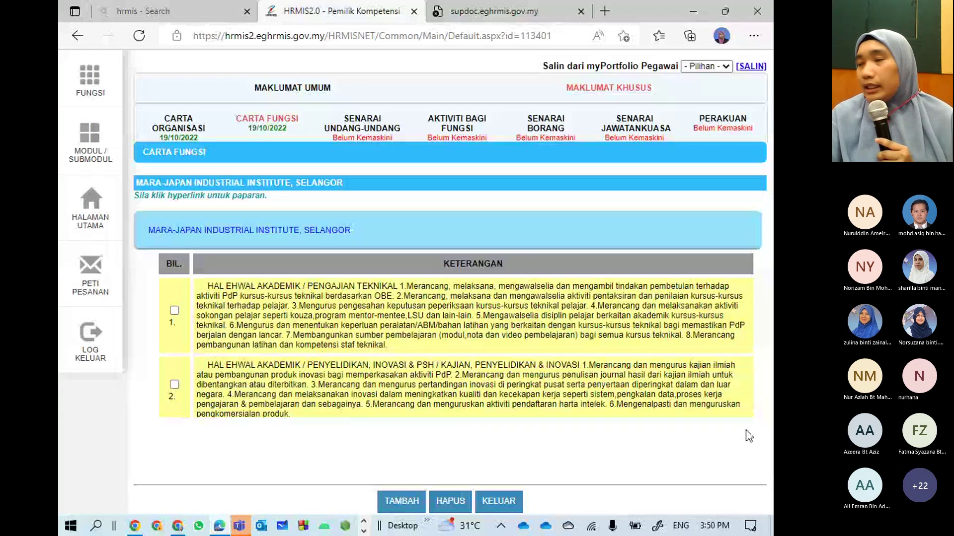
pyautogui.click(306, 240)
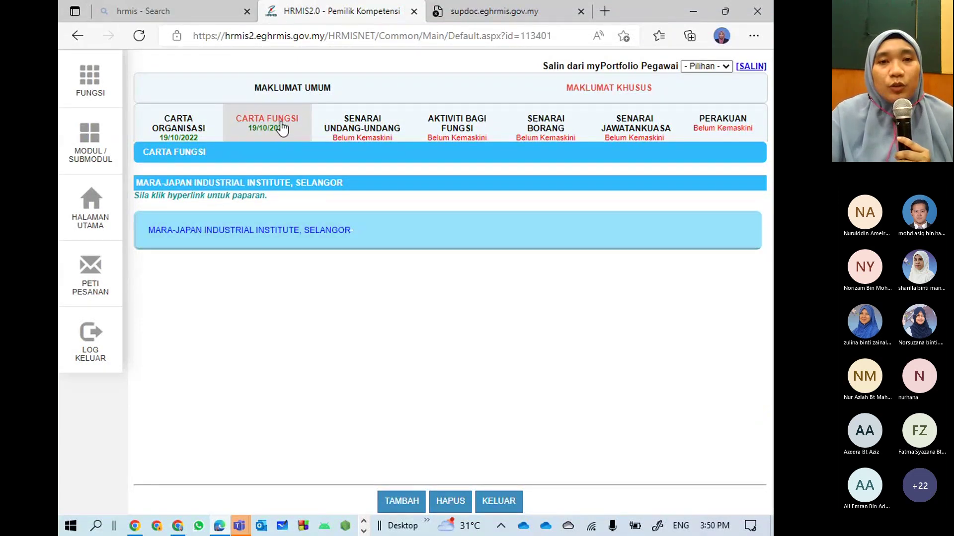
# Open the empty Senarai Undang-Undang section, then switch to the 2022 myPortfolio PDF
pyautogui.click(346, 128)
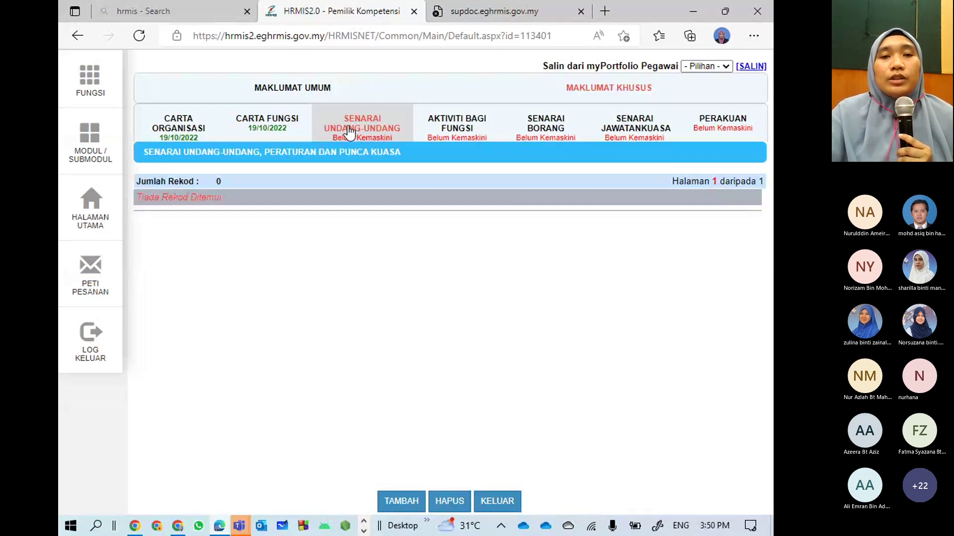
pyautogui.click(364, 530)
pyautogui.moveTo(298, 527)
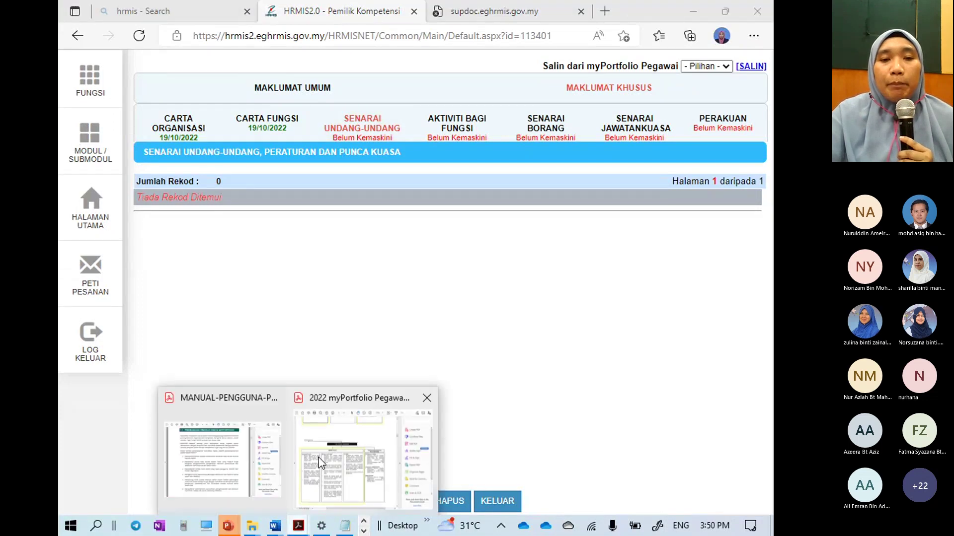
pyautogui.click(320, 463)
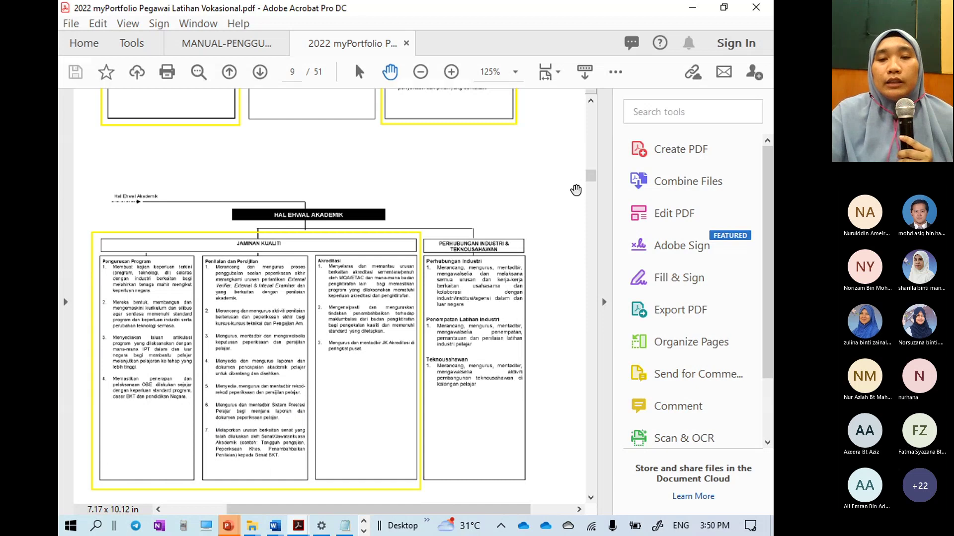
# Review the page 49 law list at 75% zoom, then minimize Acrobat
pyautogui.scroll(-5, 599, 222)
pyautogui.moveTo(599, 222); pyautogui.dragTo(605, 476)
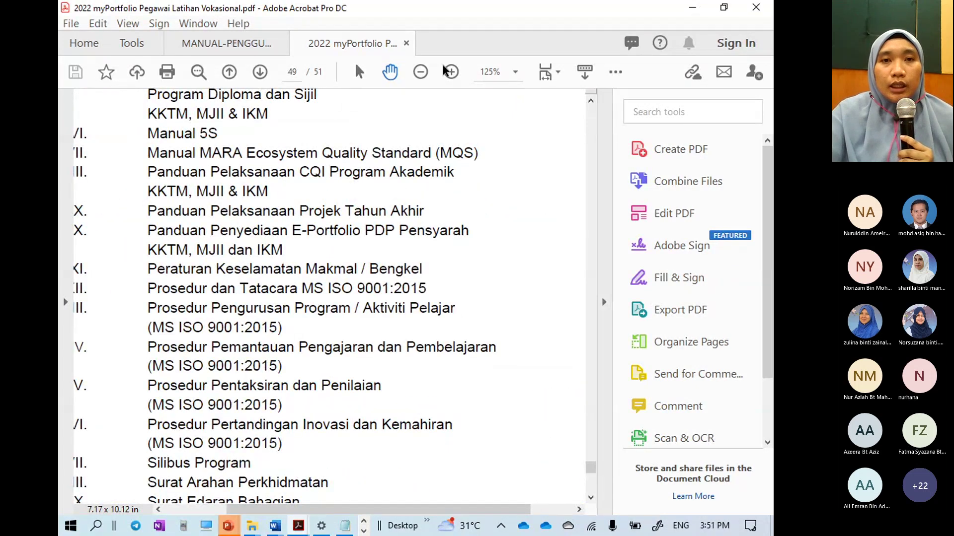
pyautogui.click(421, 72)
pyautogui.click(421, 72)
pyautogui.click(420, 72)
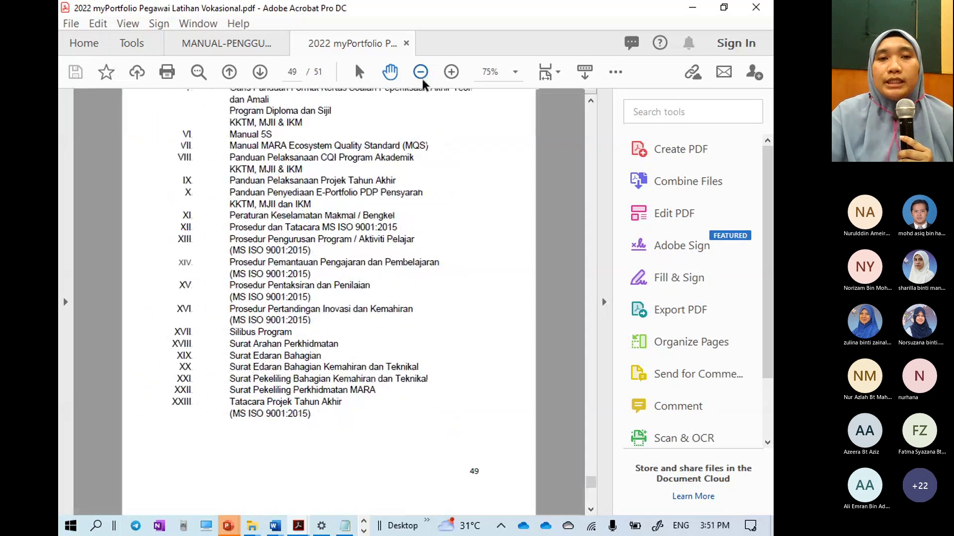
pyautogui.scroll(2, 429, 392)
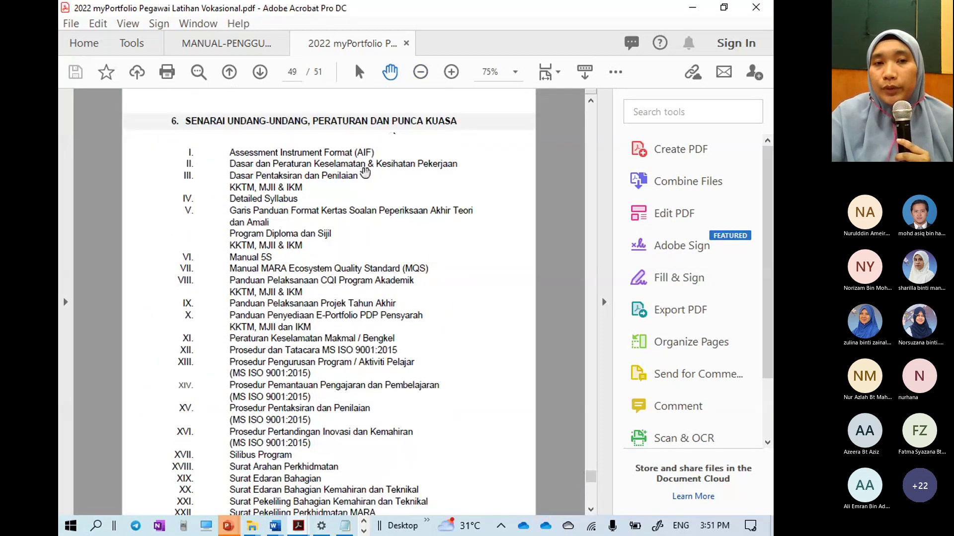
pyautogui.scroll(-1, 366, 182)
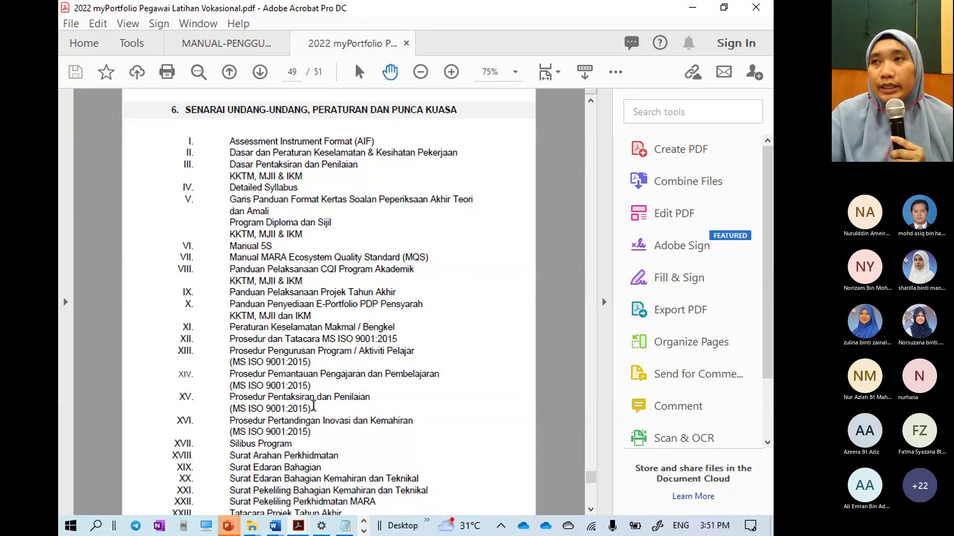
pyautogui.scroll(1, 314, 406)
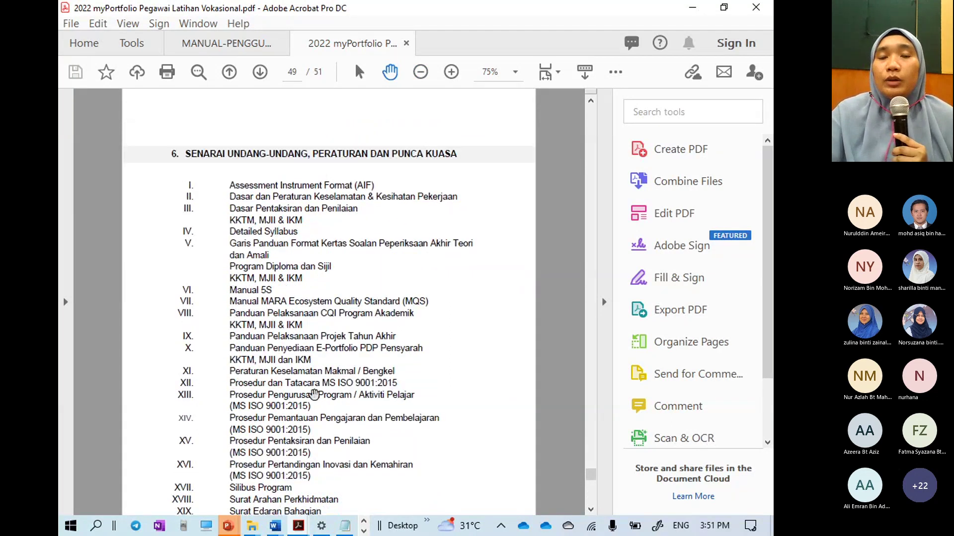
pyautogui.scroll(5, 365, 368)
pyautogui.scroll(-2, 365, 368)
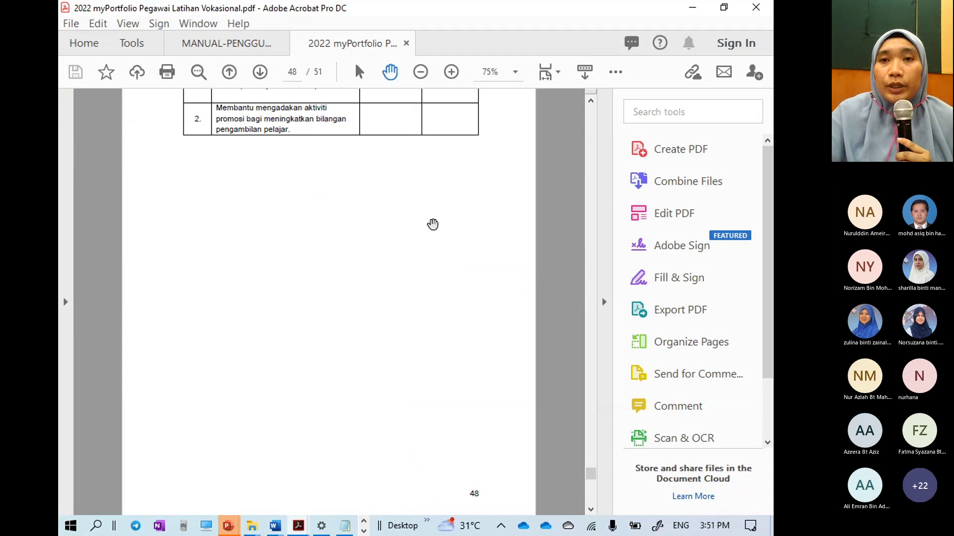
pyautogui.click(688, 7)
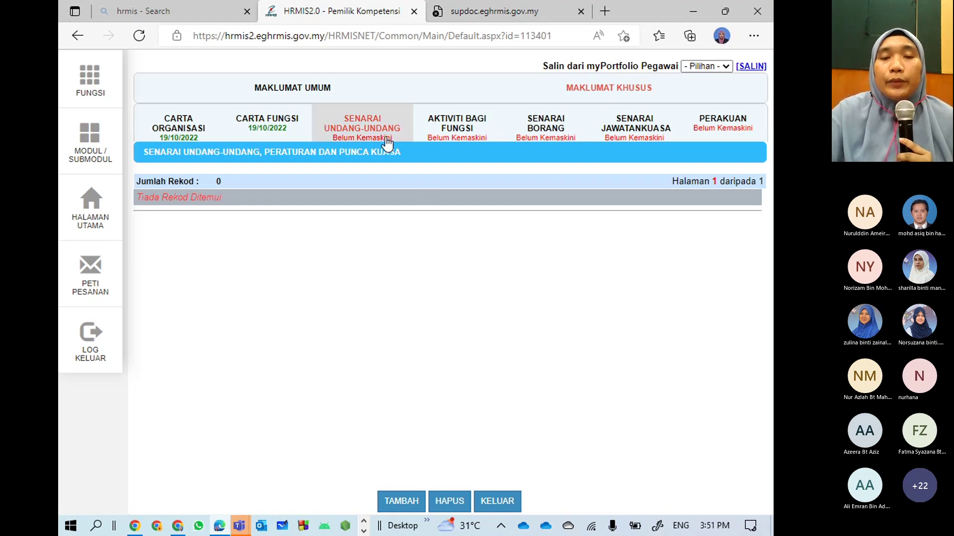
# Open the add-laws form and page through its 37 entries (pages 4, 3, then 1)
pyautogui.click(411, 501)
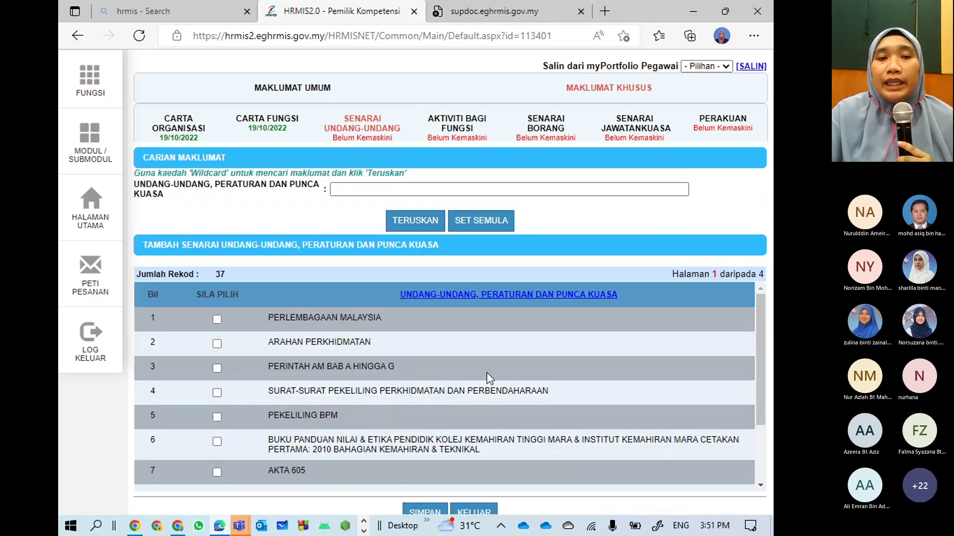
pyautogui.scroll(-2, 489, 378)
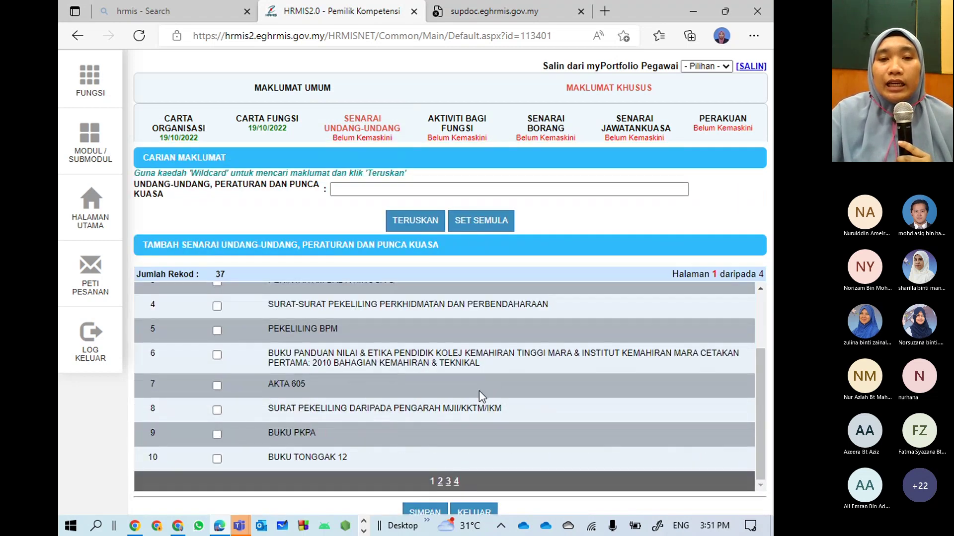
pyautogui.click(456, 482)
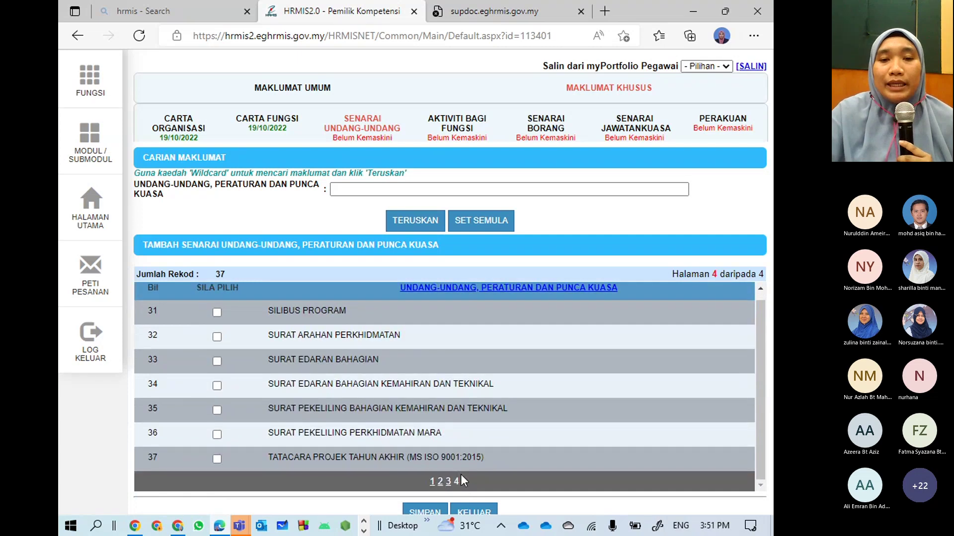
pyautogui.click(448, 482)
pyautogui.scroll(-2, 431, 452)
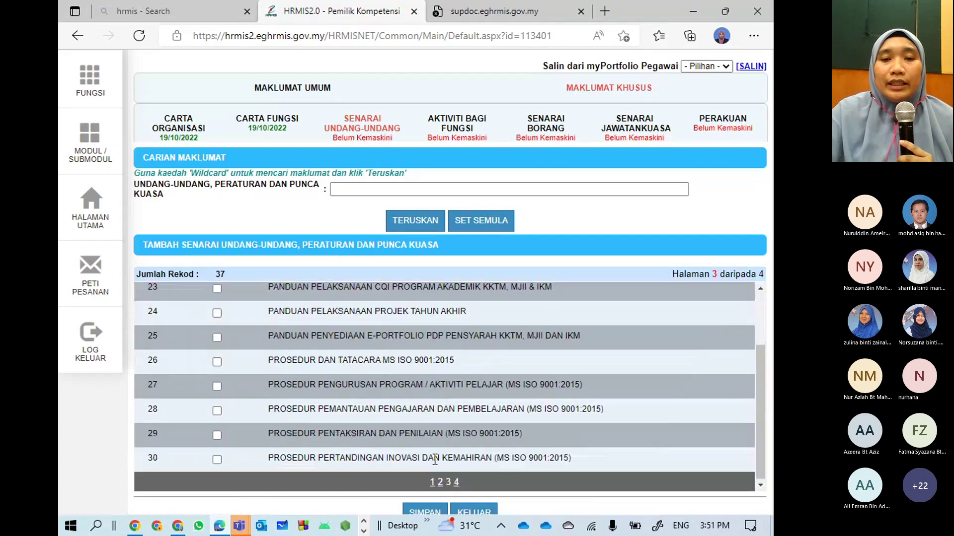
pyautogui.click(431, 481)
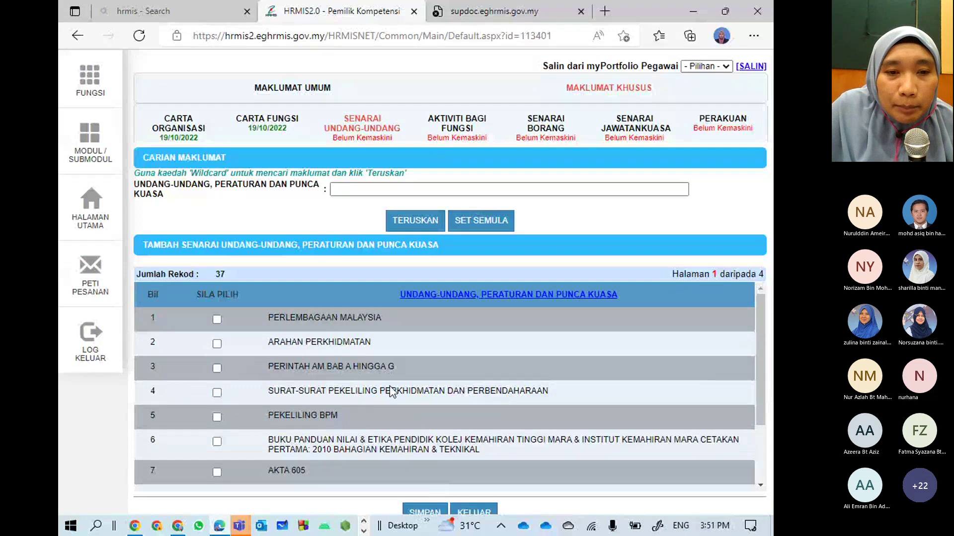
pyautogui.click(364, 531)
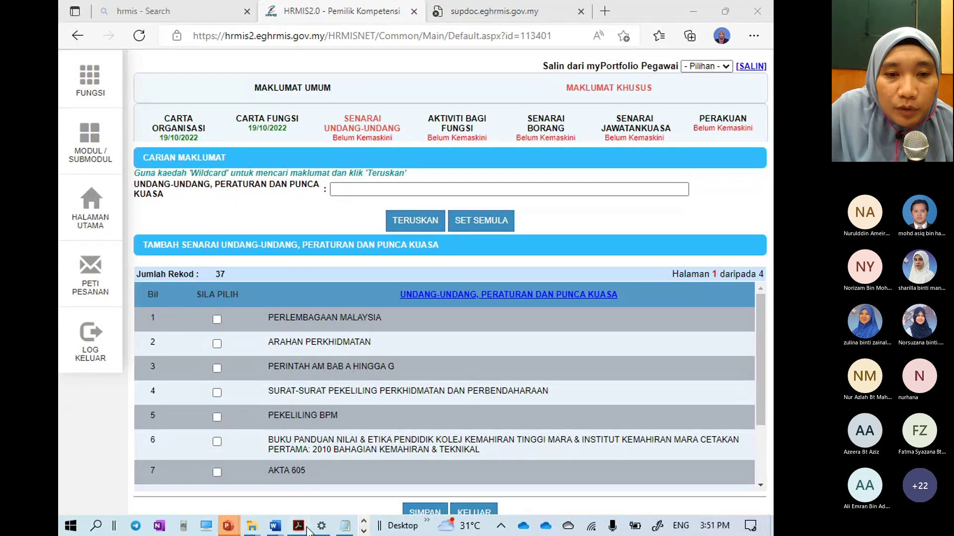
# Bring up the portfolio PDF at page 49, zoomed in with the Tools pane hidden
pyautogui.moveTo(303, 527)
pyautogui.click(339, 457)
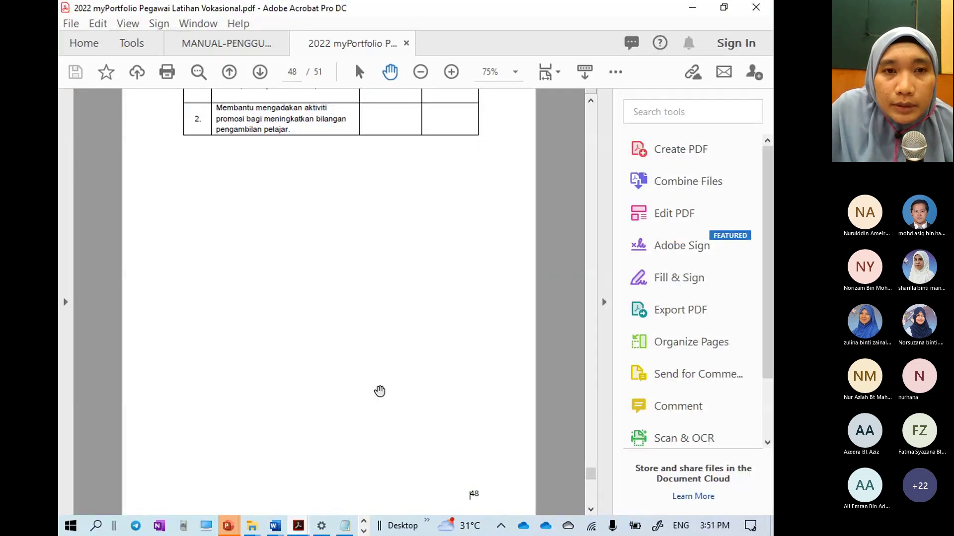
pyautogui.scroll(2, 373, 385)
pyautogui.scroll(-2, 338, 370)
pyautogui.scroll(-5, 312, 361)
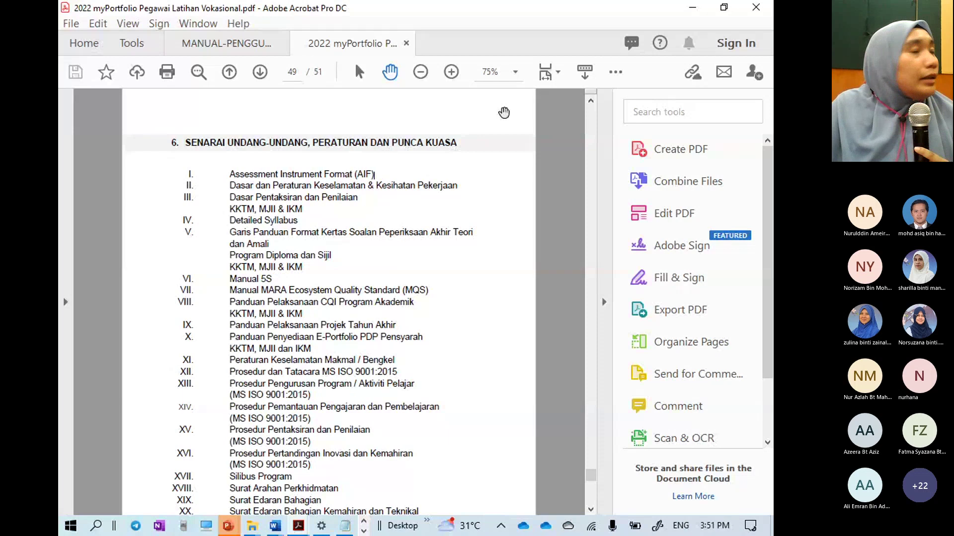
pyautogui.click(452, 73)
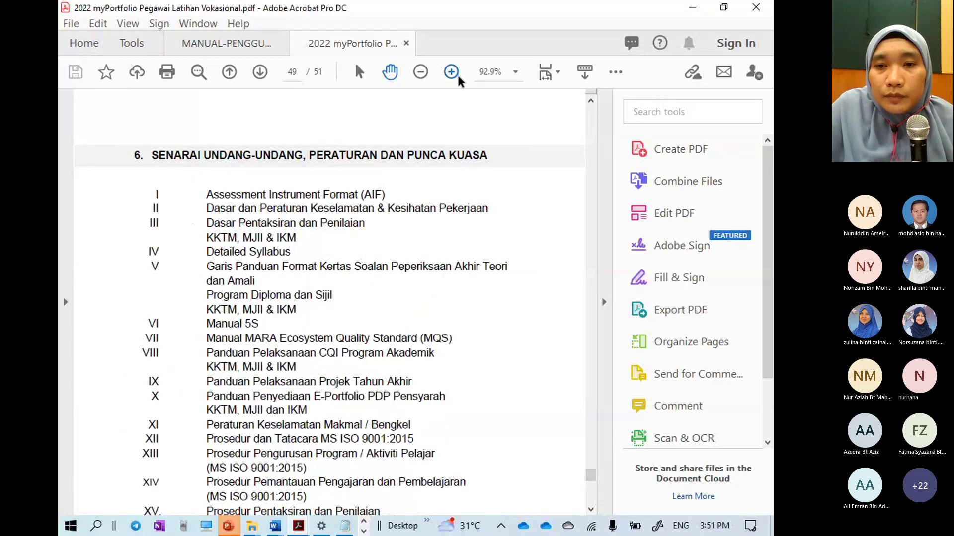
pyautogui.click(615, 73)
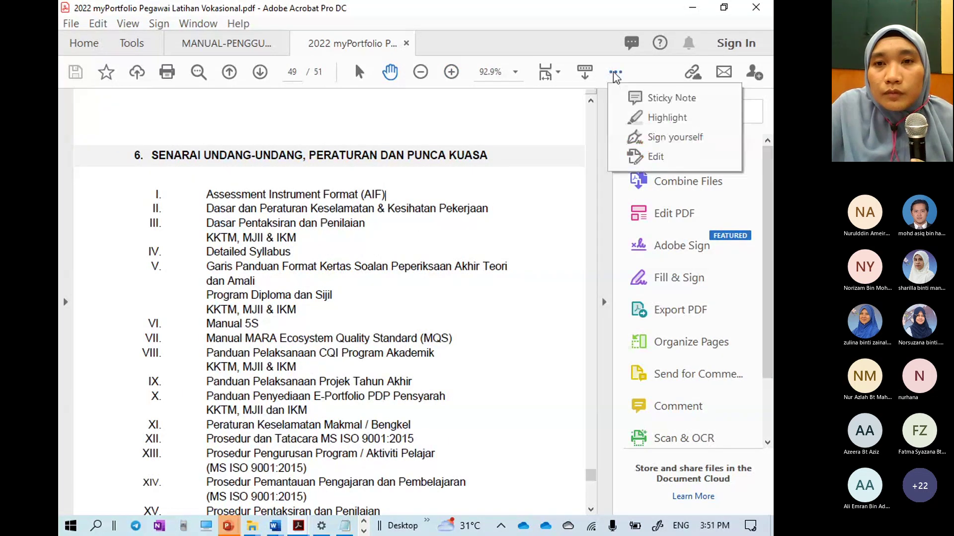
pyautogui.click(615, 73)
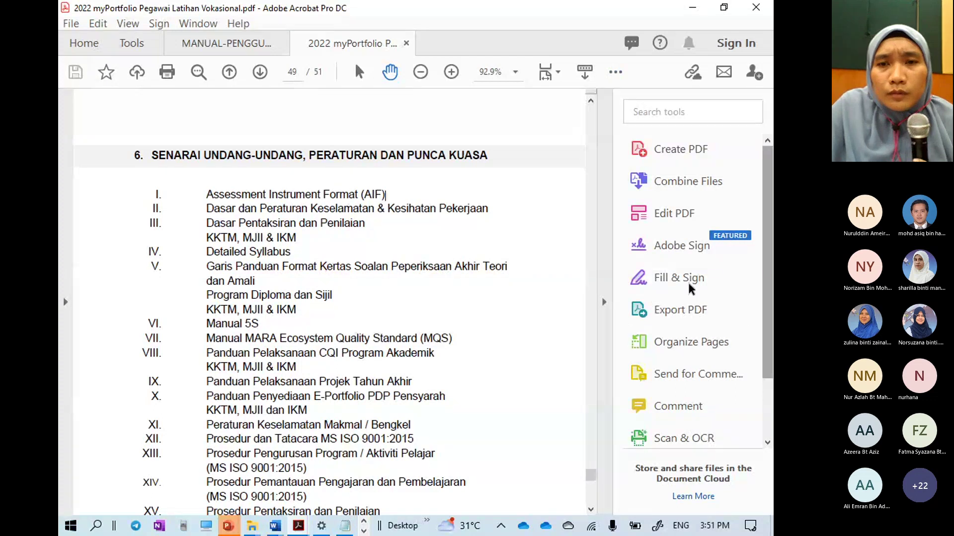
pyautogui.click(604, 304)
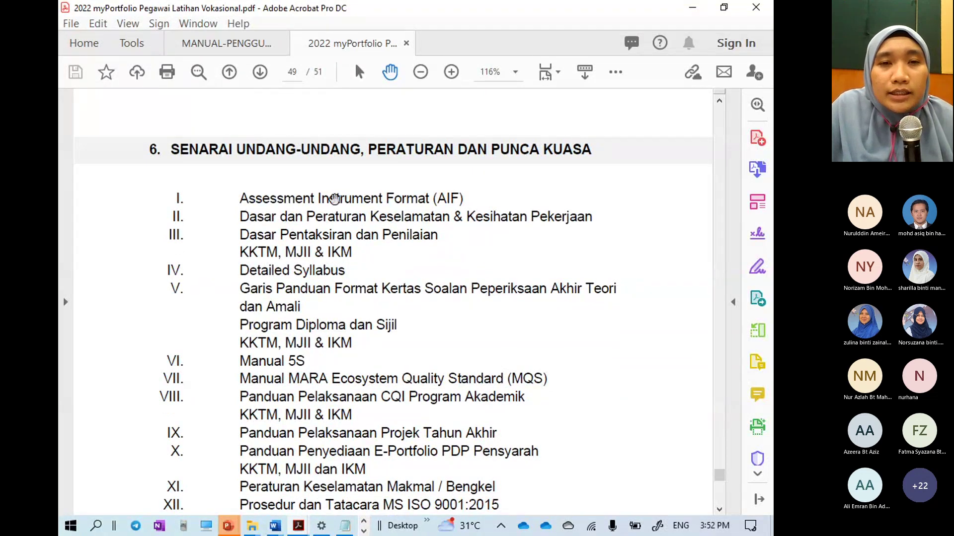
# Copy 'Assessment Instrument Format (AIF)' and place the cursor in HRMIS's law search field
pyautogui.moveTo(462, 198); pyautogui.dragTo(300, 201)
pyautogui.hotkey('ctrl', 'c')
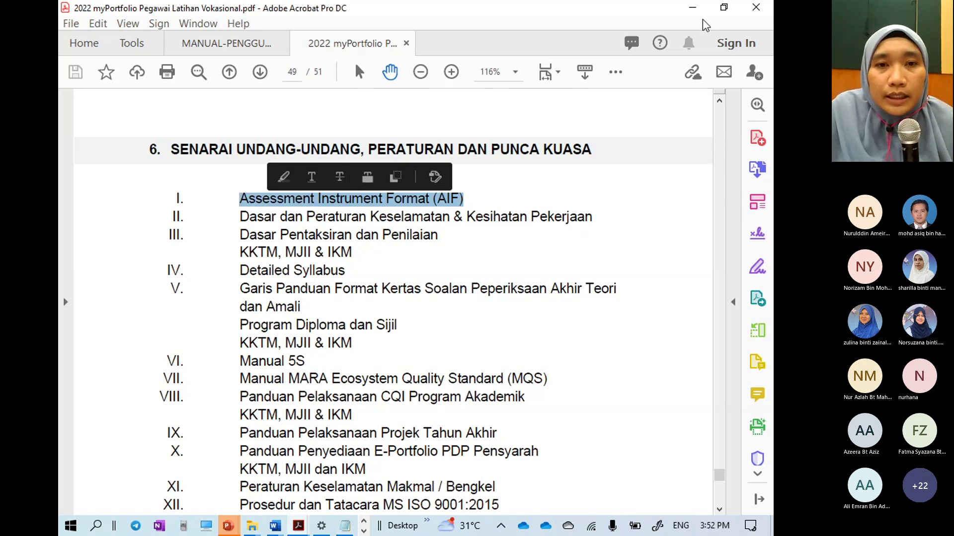
pyautogui.click(692, 8)
pyautogui.click(553, 187)
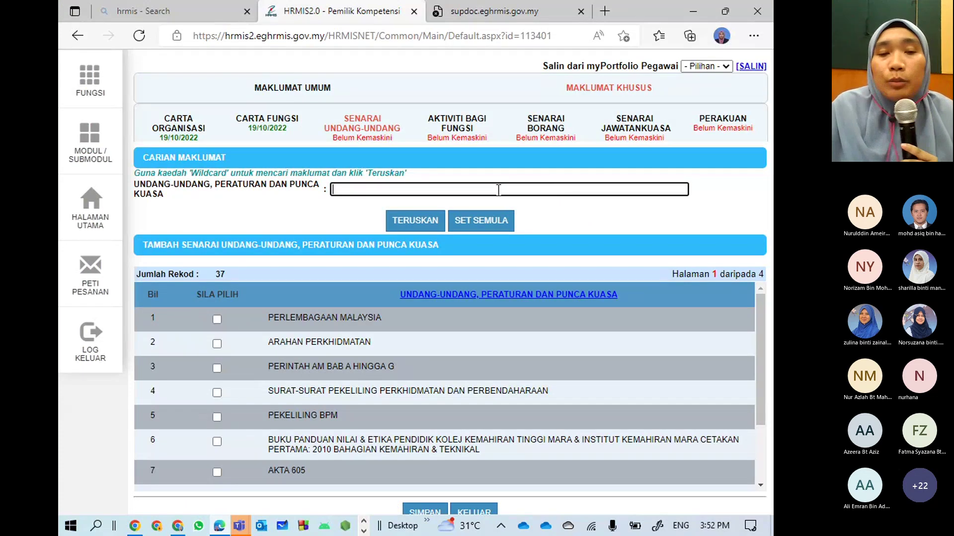
# Search for Assessment Instrument Format (AIF), tick and save it, then reopen the add-law form
pyautogui.hotkey('ctrl', 'v')
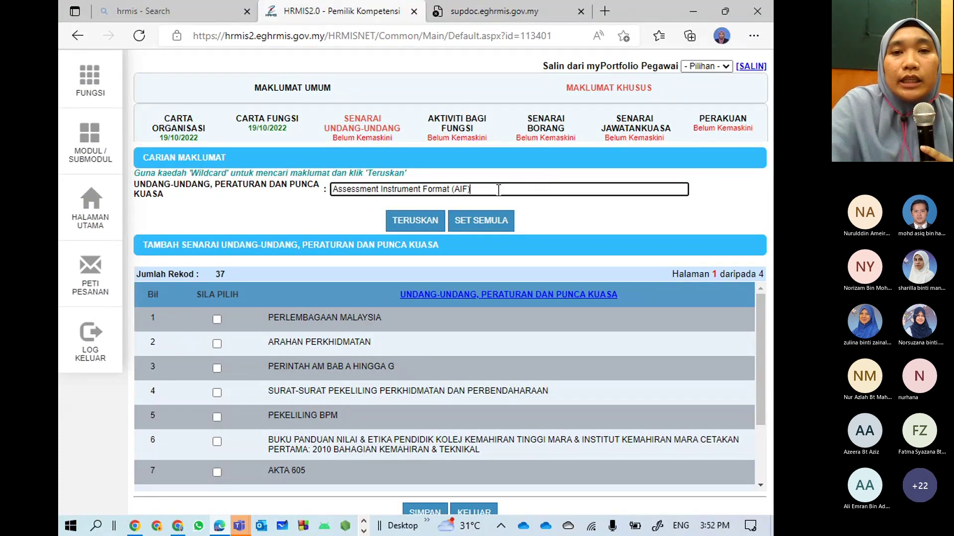
pyautogui.click(411, 224)
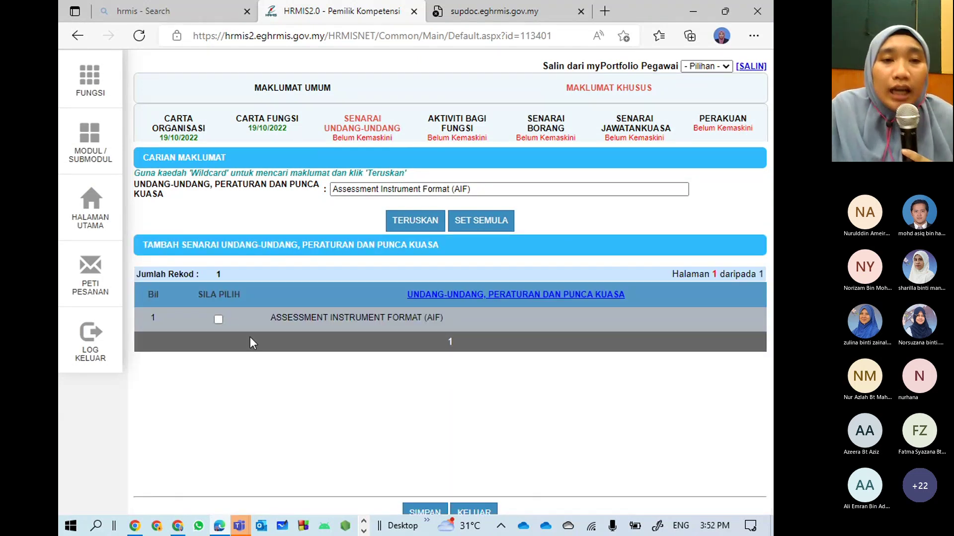
pyautogui.click(219, 320)
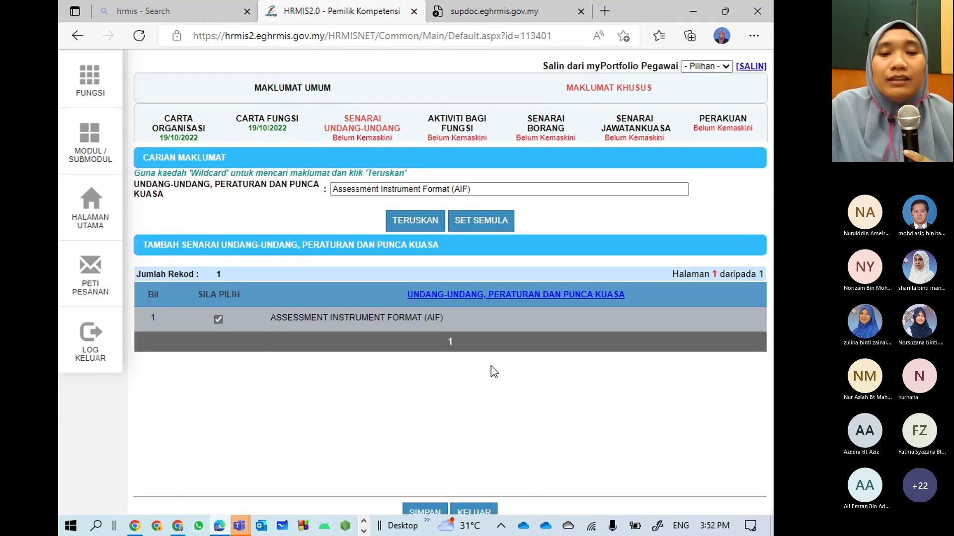
pyautogui.click(431, 513)
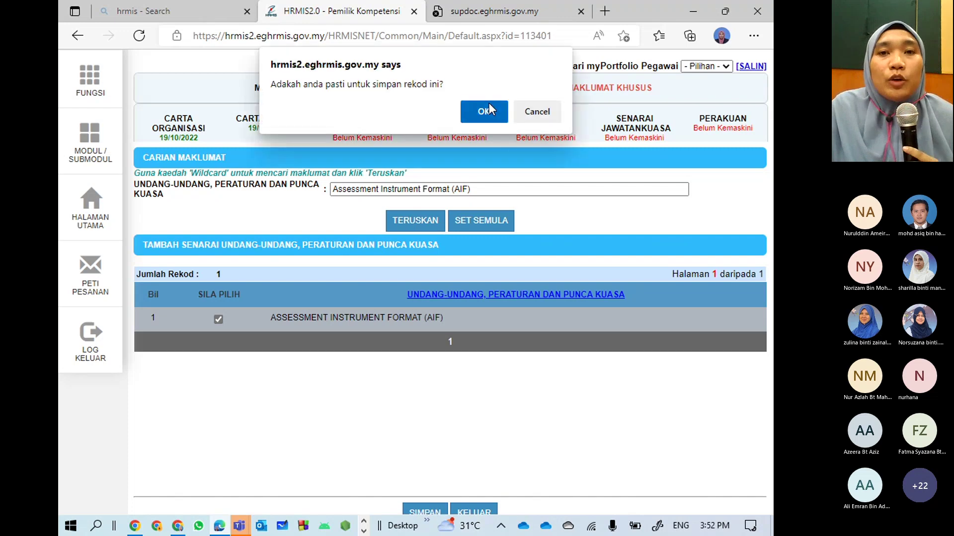
pyautogui.click(504, 111)
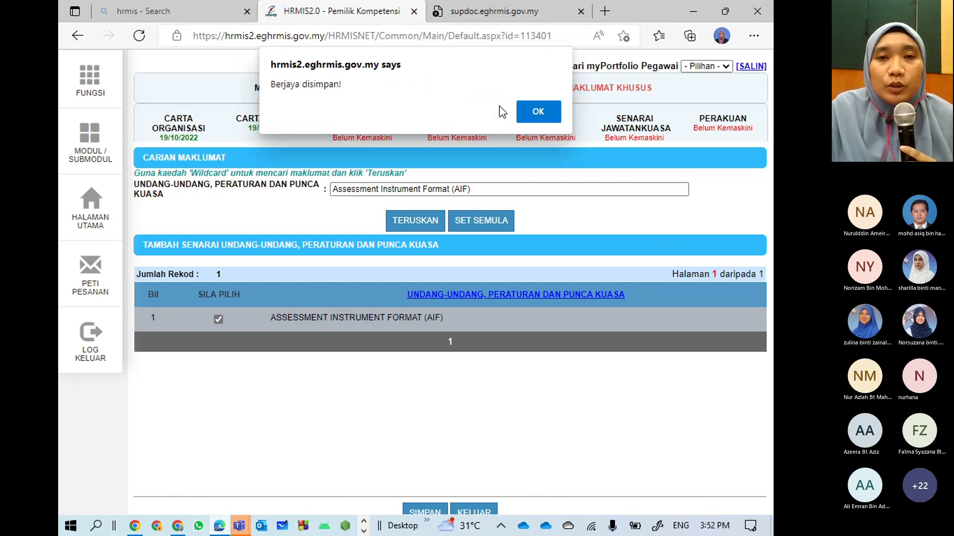
pyautogui.click(539, 112)
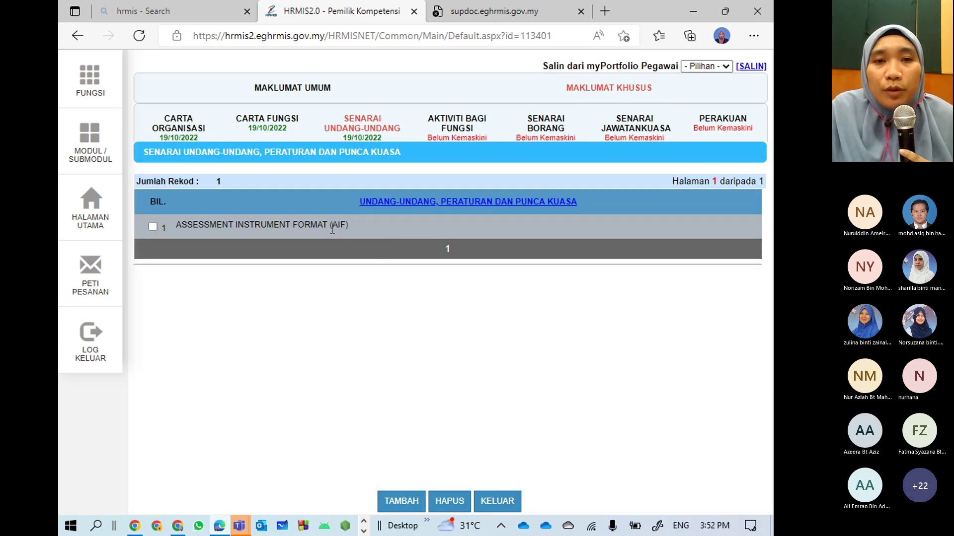
pyautogui.click(401, 499)
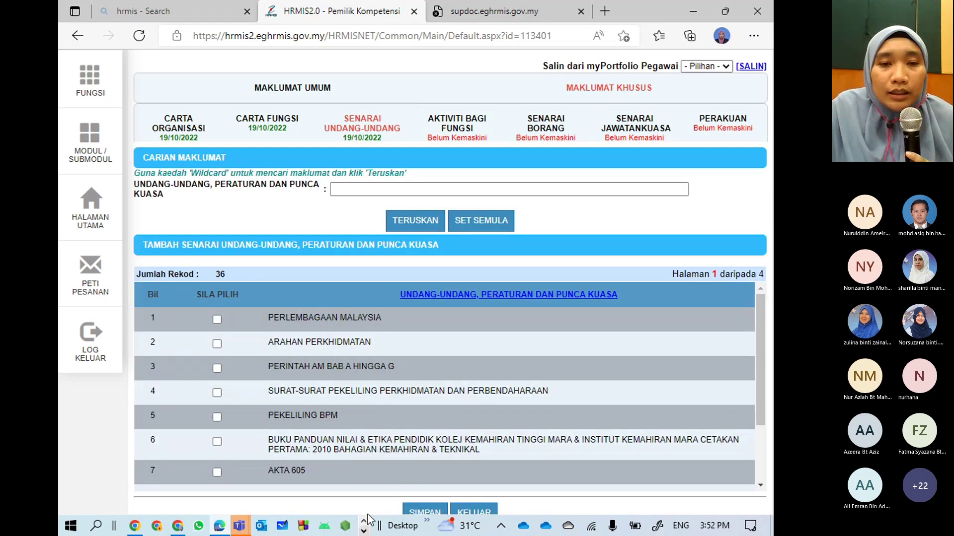
pyautogui.click(365, 520)
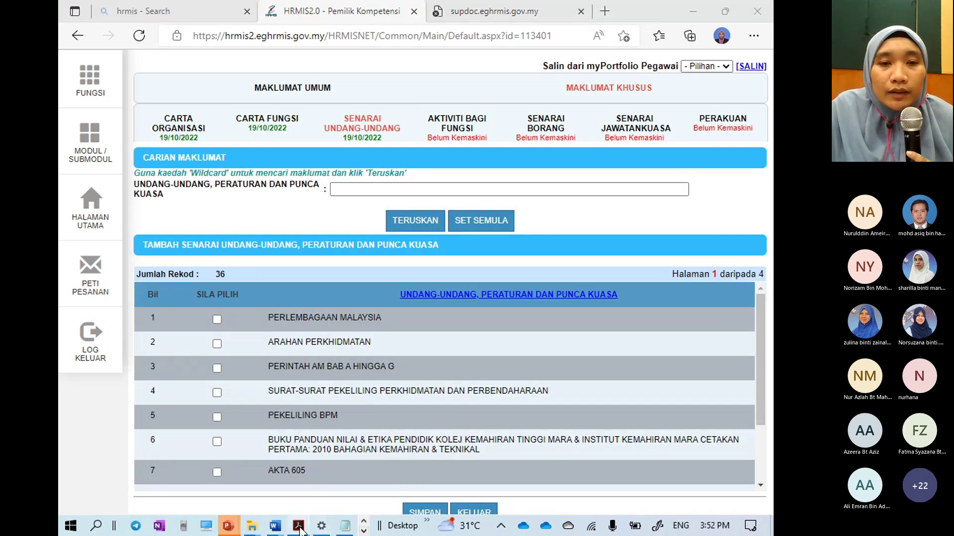
# Copy the second law, 'Dasar dan Peraturan Keselamatan & Kesihatan Pekerjaan', from the PDF
pyautogui.moveTo(300, 531)
pyautogui.click(330, 466)
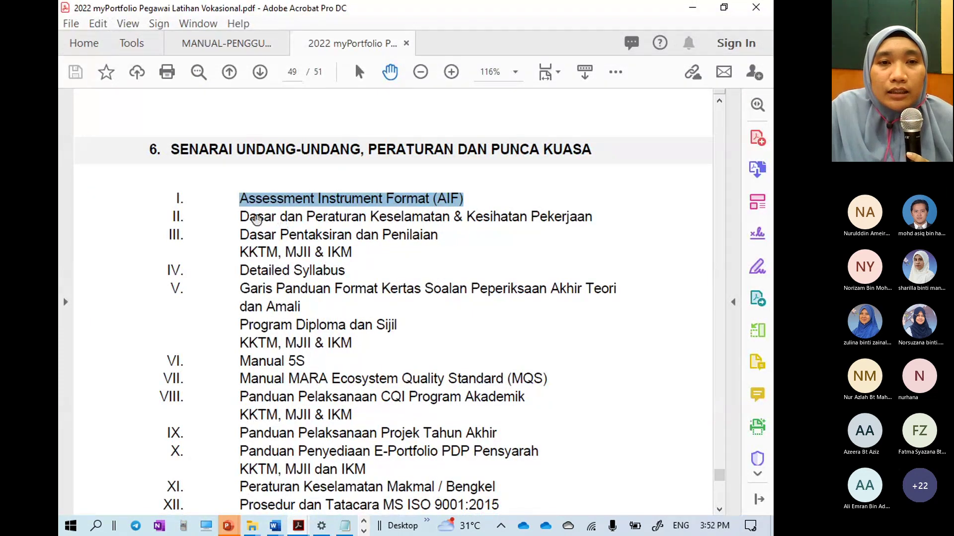
pyautogui.moveTo(242, 217); pyautogui.dragTo(598, 216)
pyautogui.hotkey('ctrl', 'c')
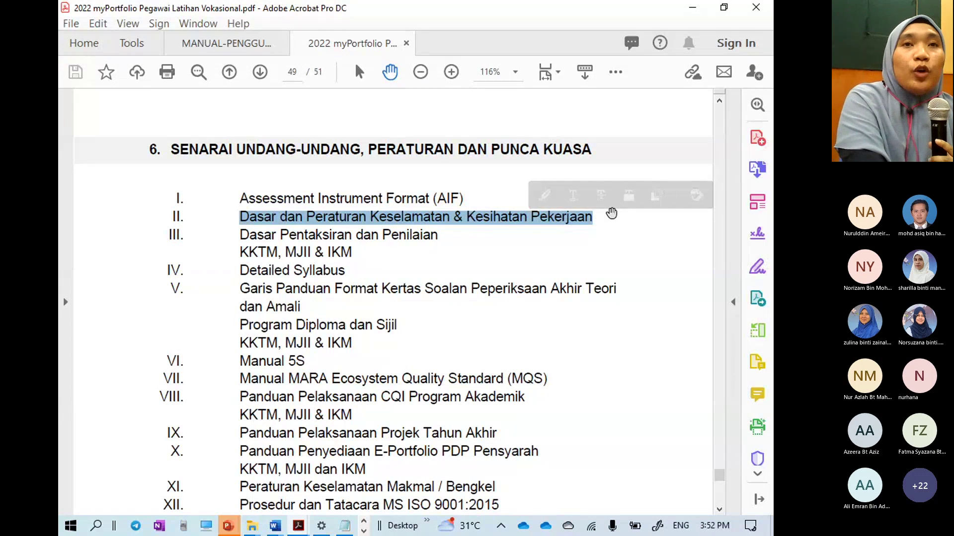
pyautogui.click(692, 7)
# Search for the second law, retrying with 'dan' for '&', then just 'Dasar dan'
pyautogui.click(453, 190)
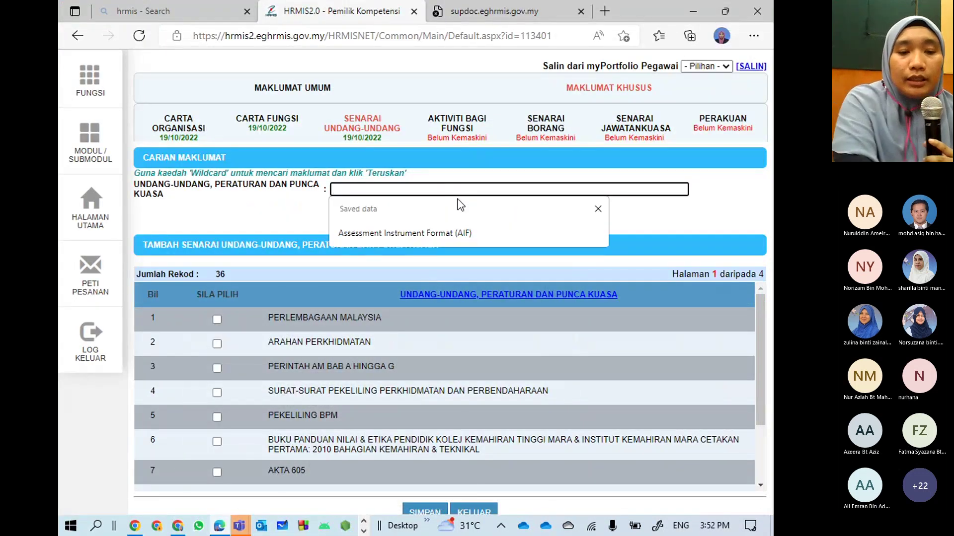
pyautogui.hotkey('ctrl', 'v')
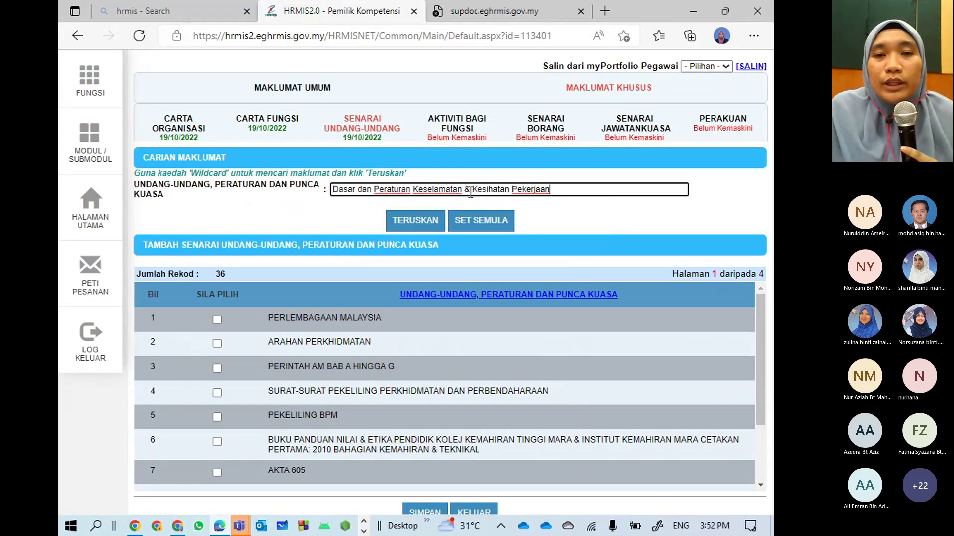
pyautogui.click(430, 228)
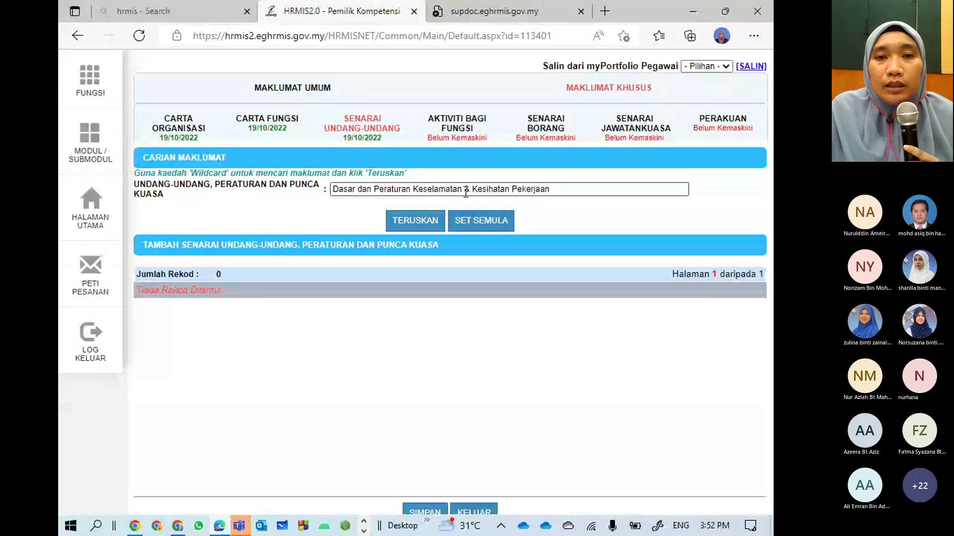
pyautogui.click(471, 190)
pyautogui.press('BackSpace')
pyautogui.write('da')
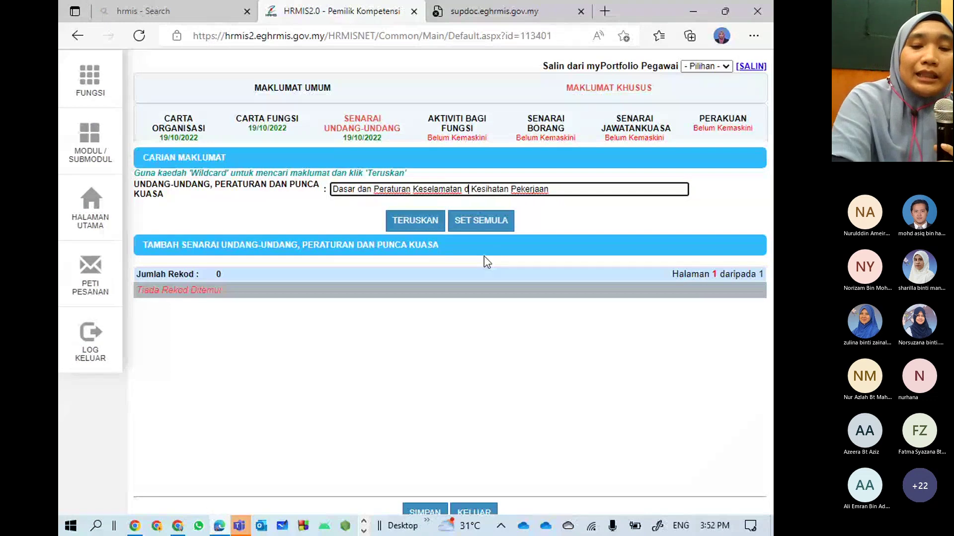
pyautogui.write('n')
pyautogui.click(415, 222)
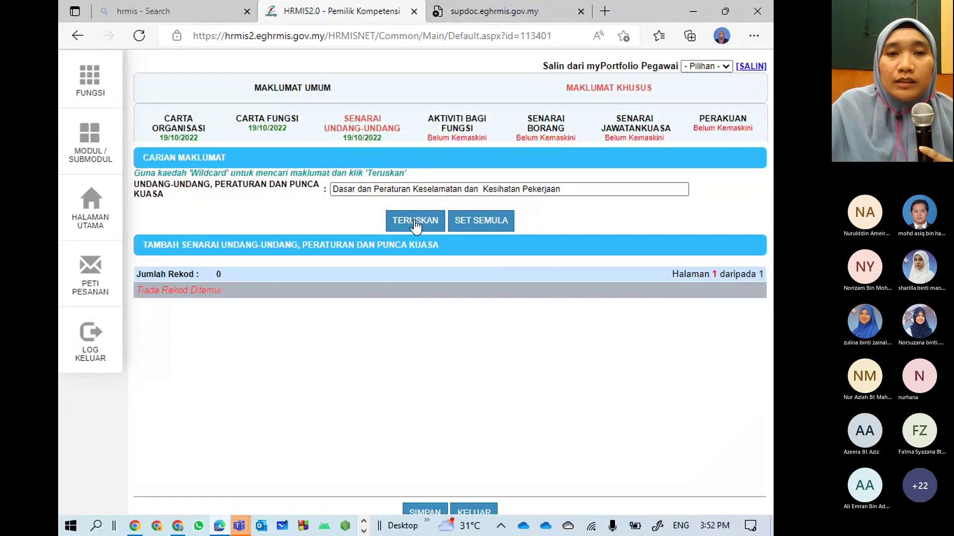
pyautogui.moveTo(560, 189); pyautogui.dragTo(375, 188)
pyautogui.press('BackSpace')
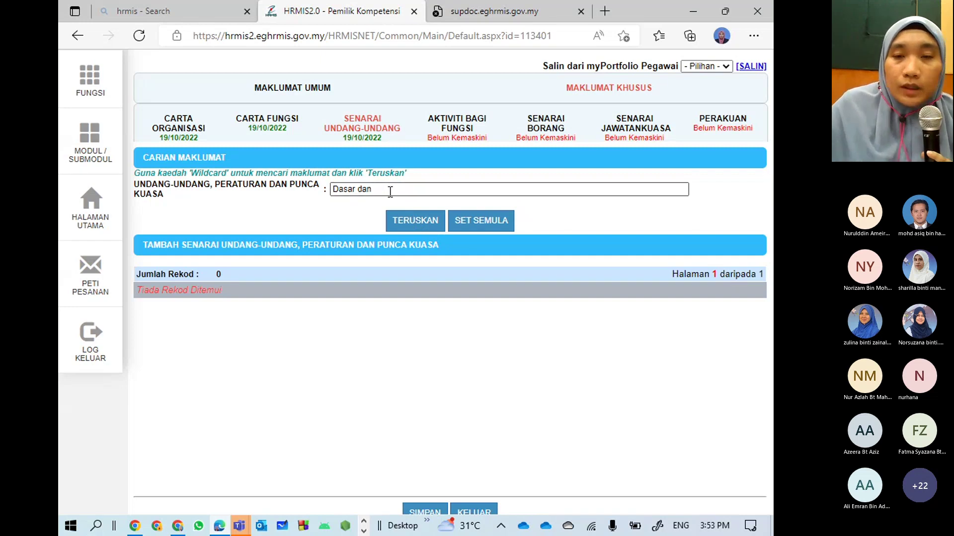
pyautogui.moveTo(383, 190); pyautogui.dragTo(321, 199)
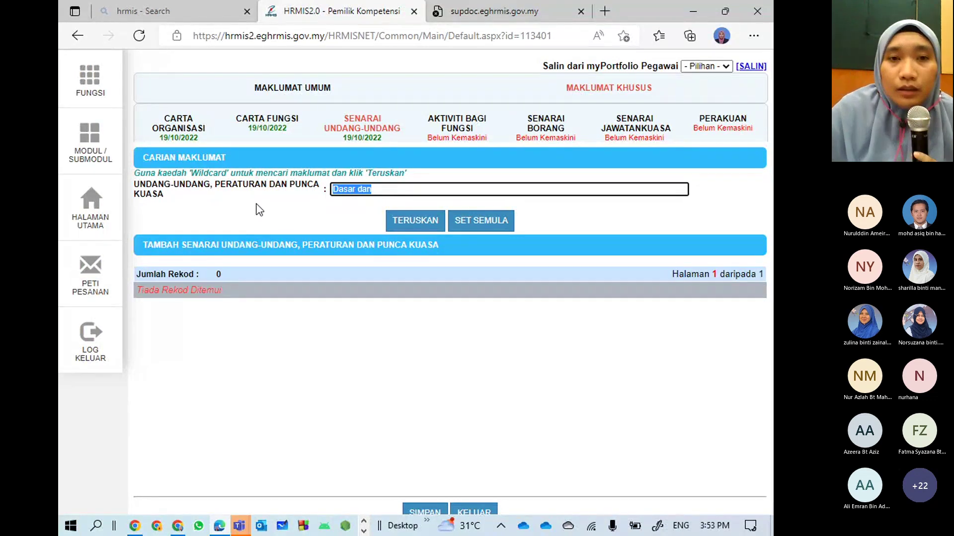
# Open the Staff MJII SharePoint library at the Carta Organisasi Khusus - PNG folder
pyautogui.click(364, 531)
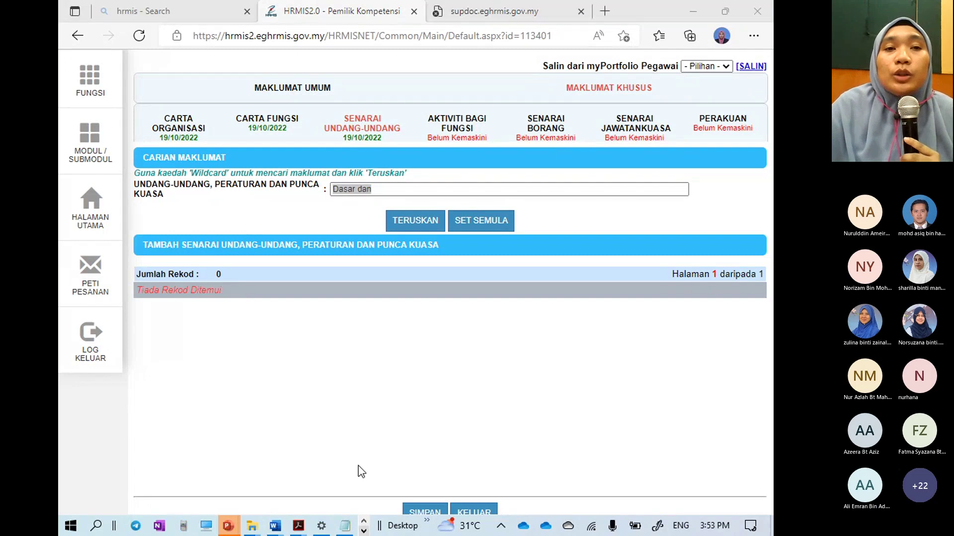
pyautogui.click(187, 20)
pyautogui.click(543, 16)
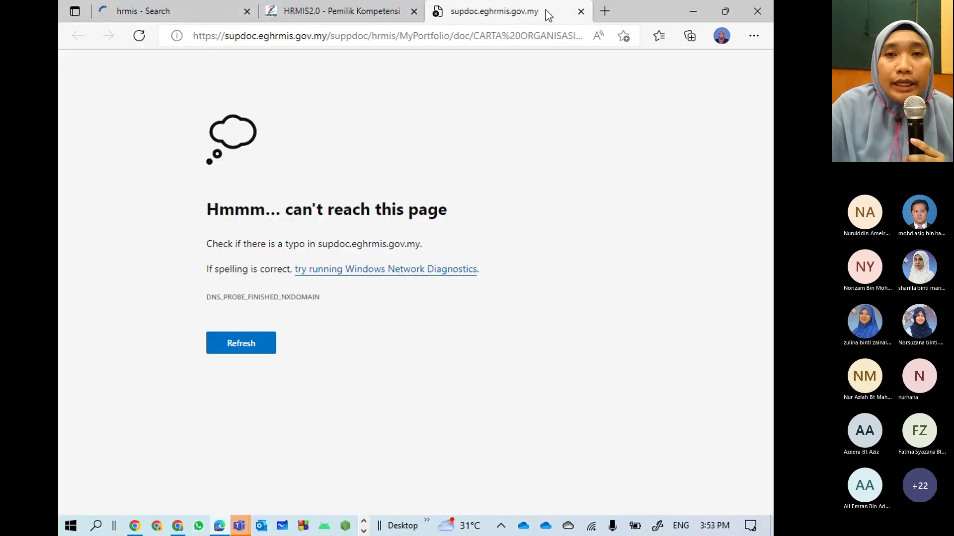
pyautogui.click(136, 526)
pyautogui.scroll(-4, 362, 426)
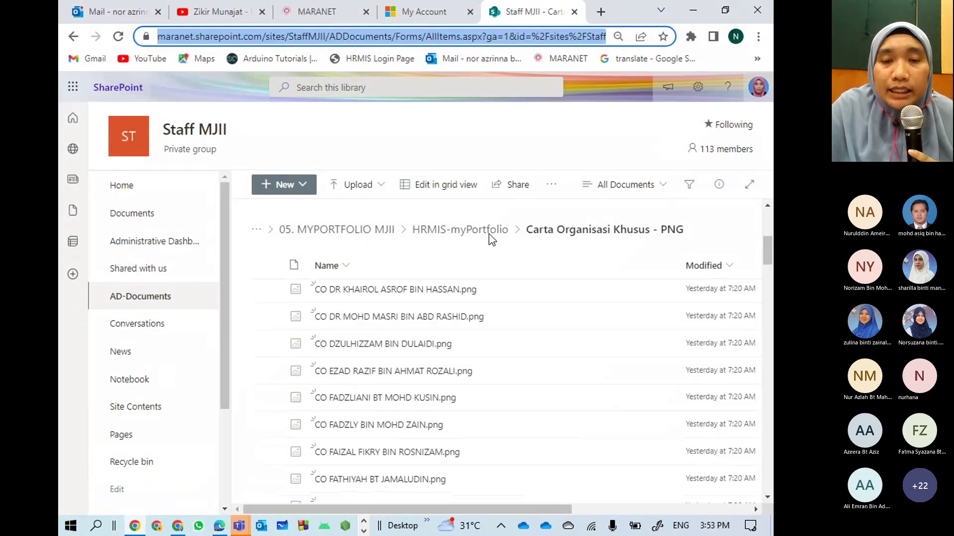
# Browse the HRMIS-myPortfolio > Pegawai Latihan Vokasional folders in SharePoint
pyautogui.click(490, 231)
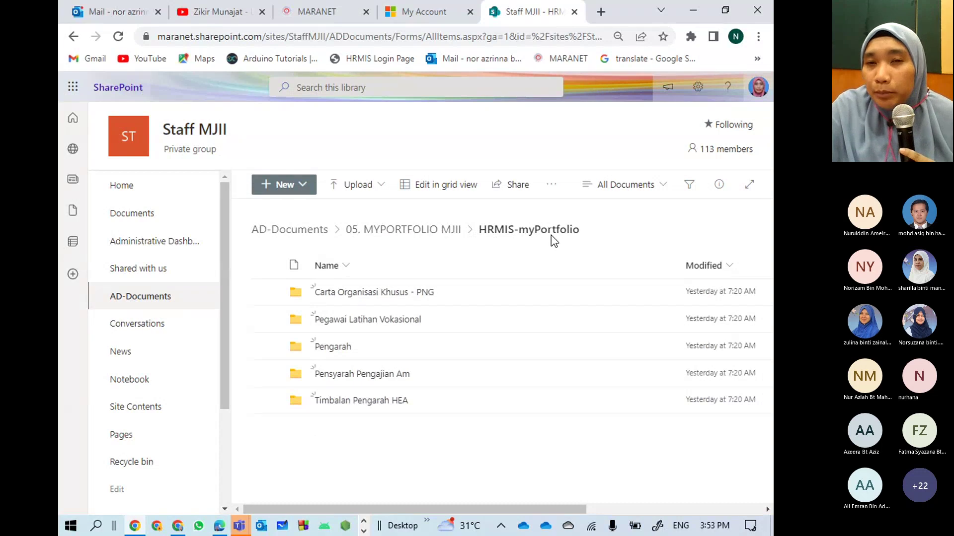
pyautogui.click(368, 320)
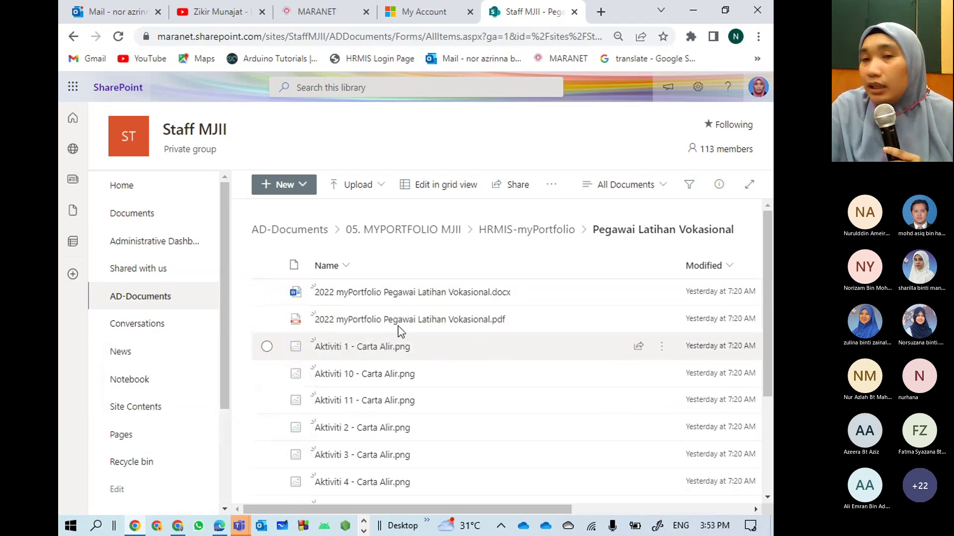
pyautogui.click(519, 237)
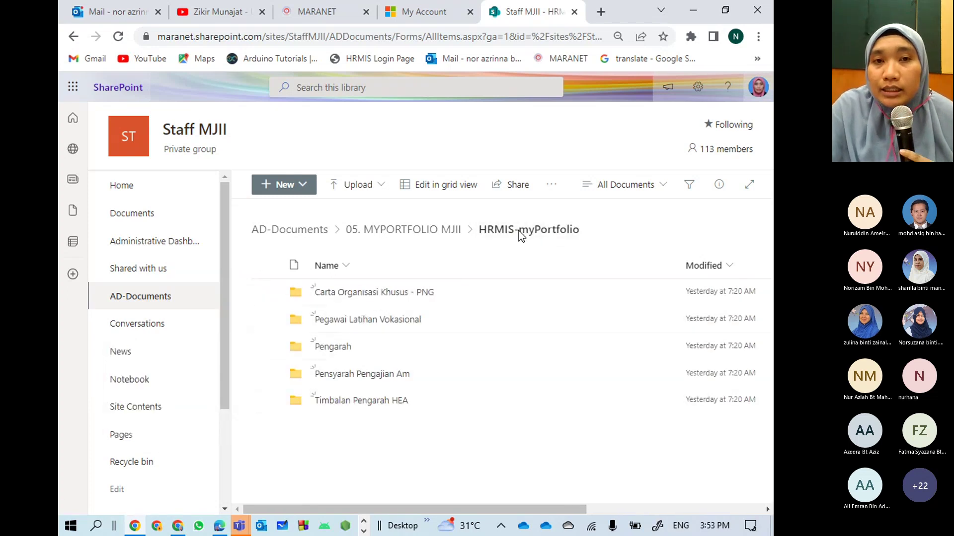
pyautogui.click(407, 230)
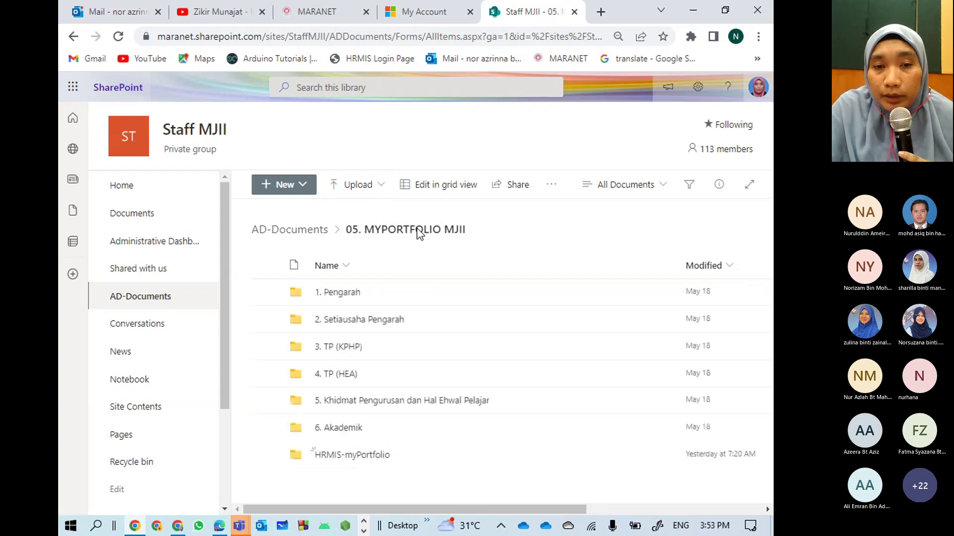
pyautogui.click(330, 456)
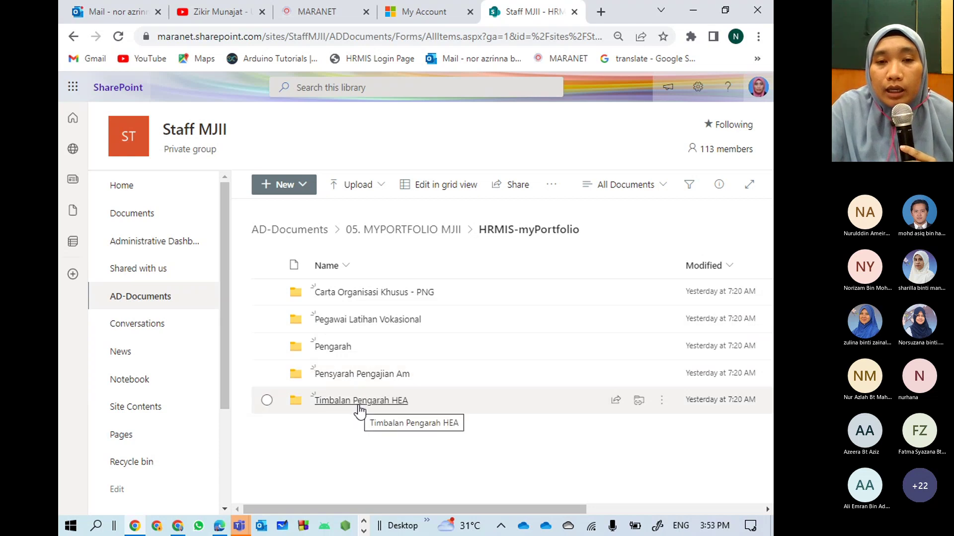
pyautogui.click(370, 324)
pyautogui.moveTo(403, 325)
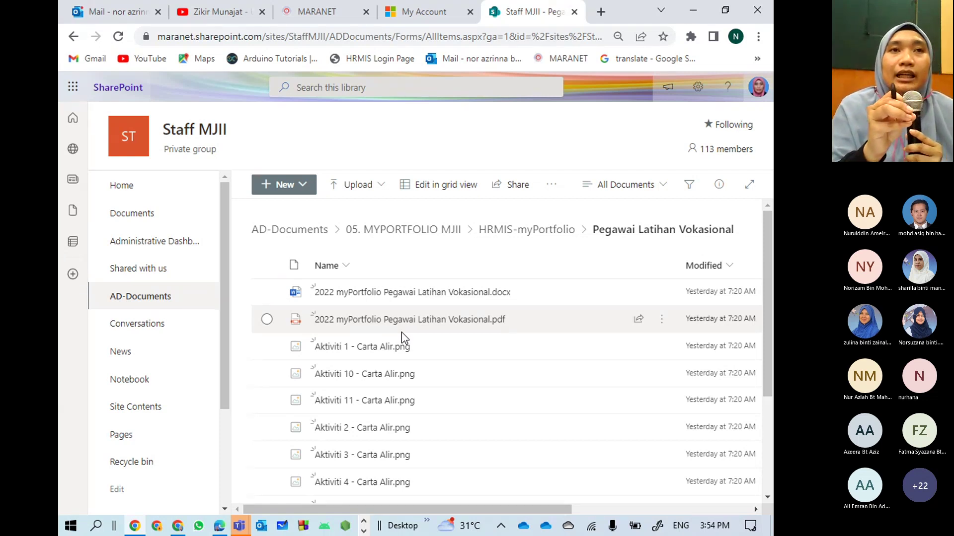
# Open the 2021 PDF in 6. Akademik > 5. Jabatan Embedded System > Ketua Jabatan
pyautogui.click(506, 230)
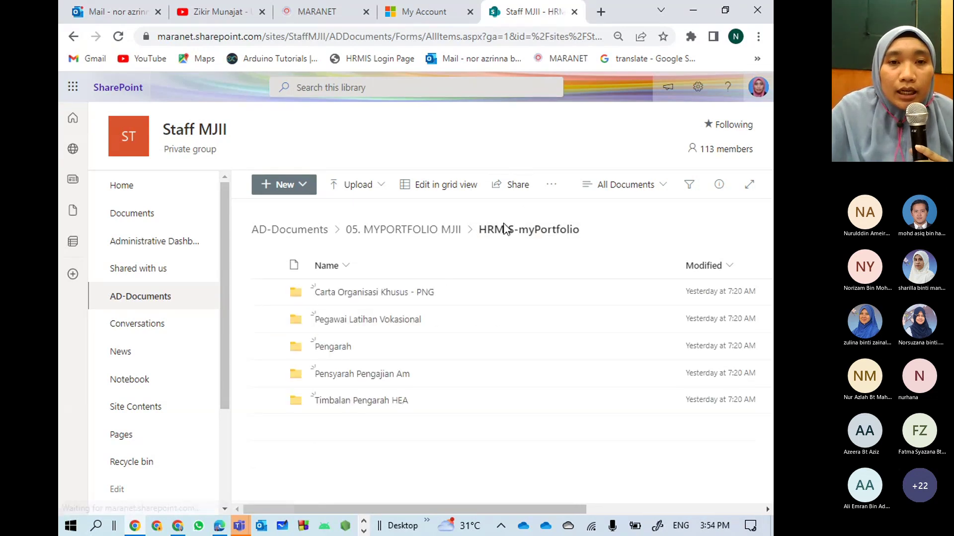
pyautogui.click(427, 230)
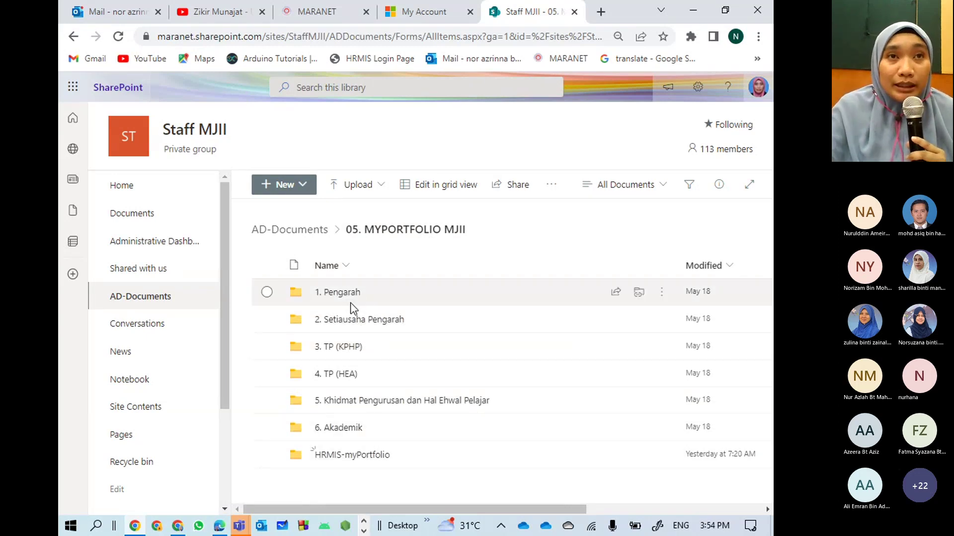
pyautogui.click(343, 427)
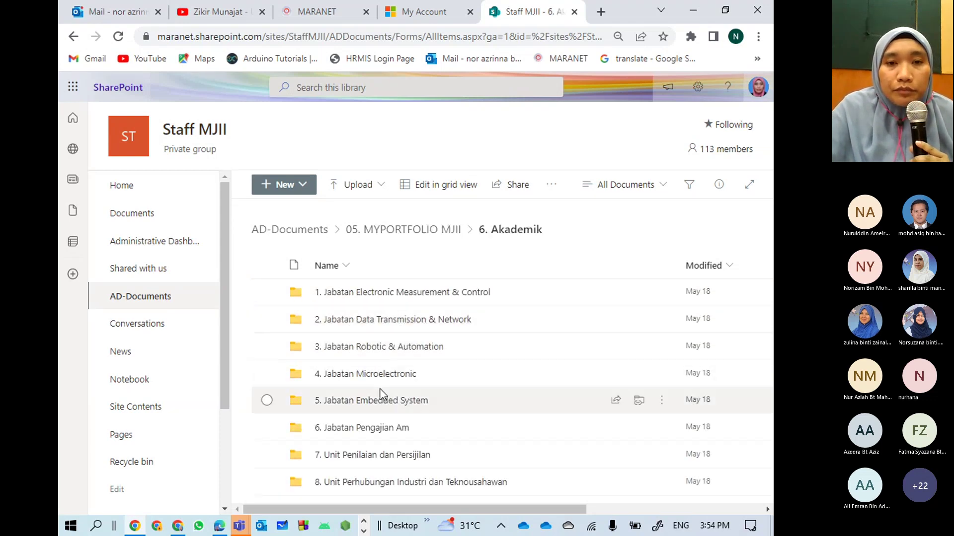
pyautogui.click(395, 405)
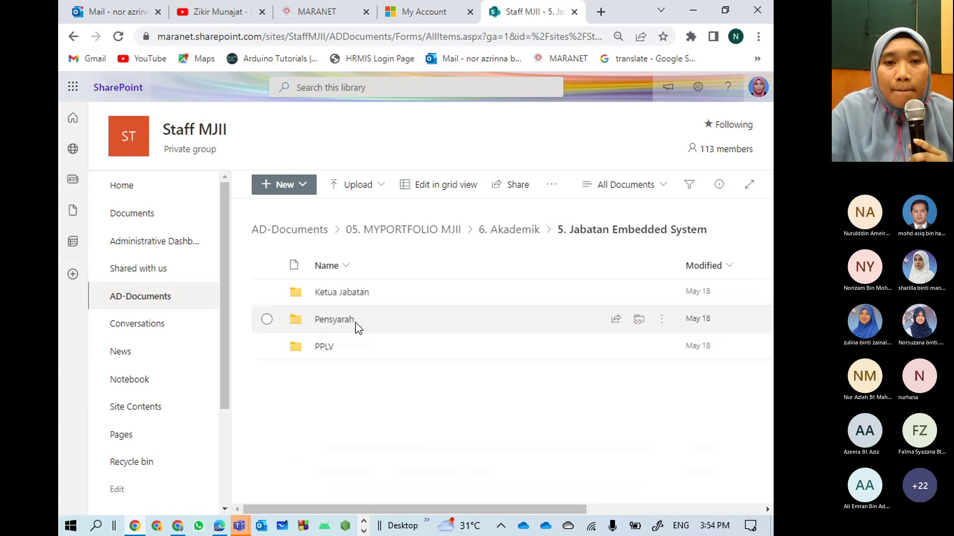
pyautogui.click(346, 298)
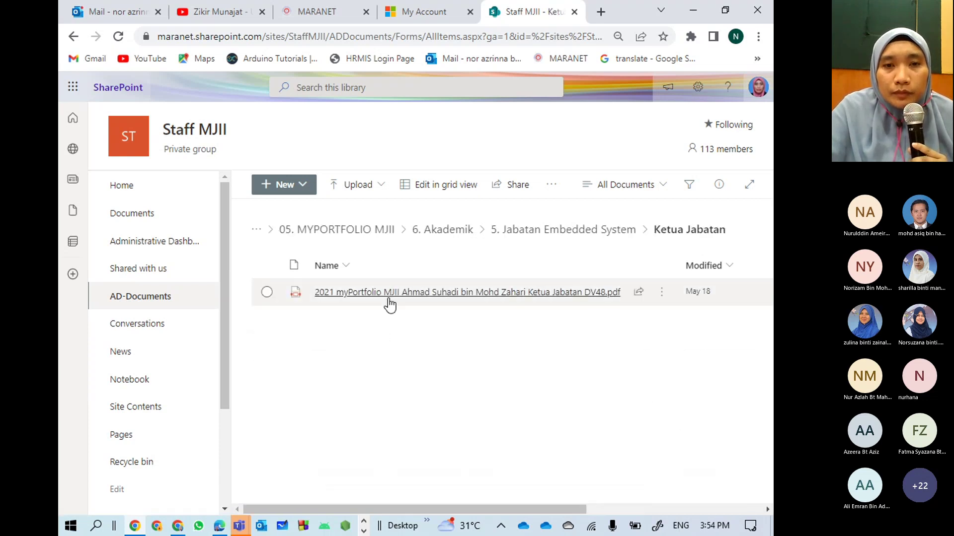
pyautogui.click(396, 292)
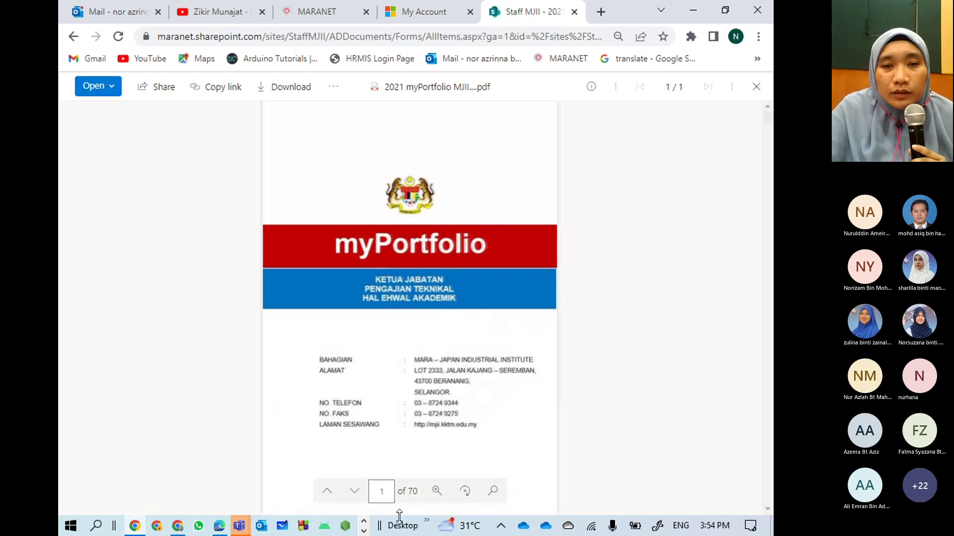
# Switch to File Explorer and go up to the local HRMIS-myPortfolio folder with its six role subfolders
pyautogui.click(365, 531)
pyautogui.click(364, 531)
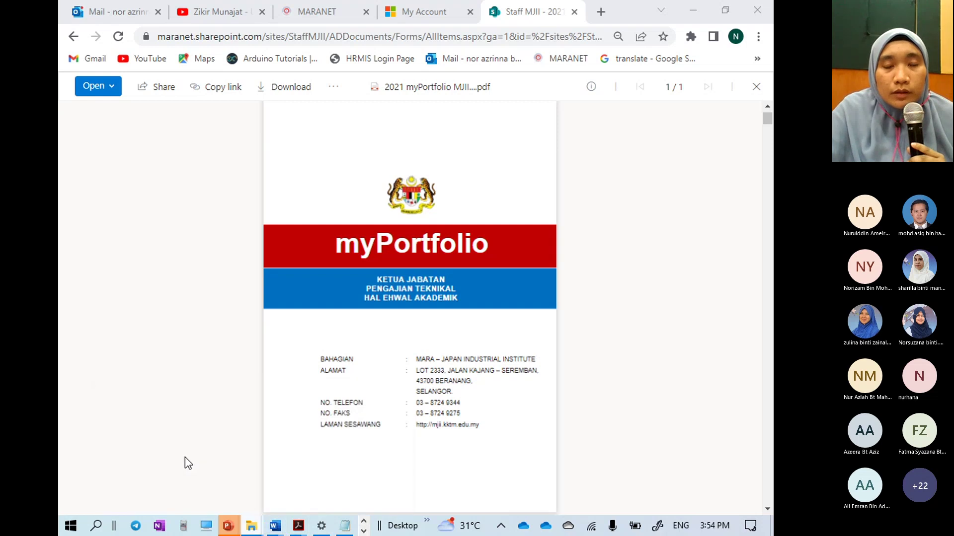
pyautogui.hotkey('alt', 'Tab')
pyautogui.click(298, 48)
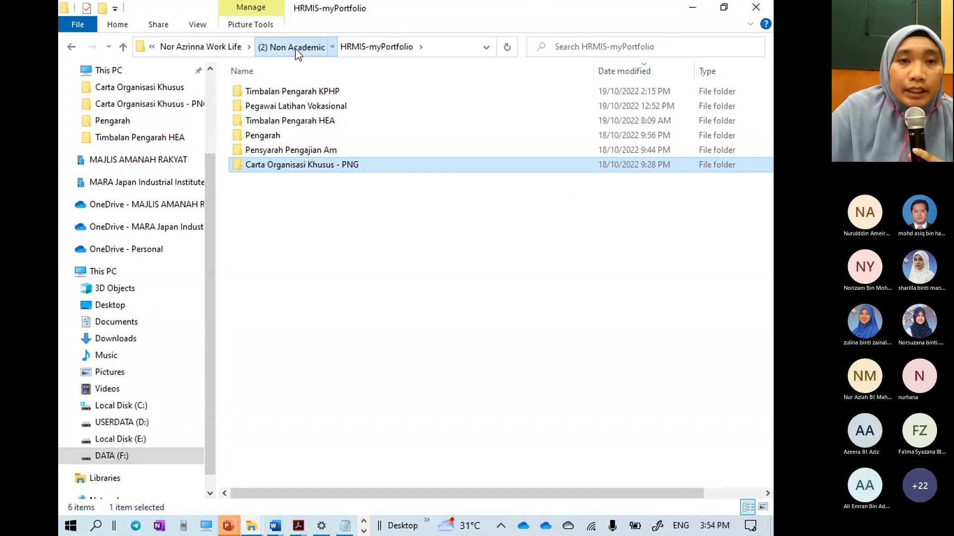
# Open the 2021 Ketua Jabatan myPortfolio PDF from myPortfolio 2022 > Akademik > Ketua Jabatan in Acrobat
pyautogui.click(295, 48)
pyautogui.click(355, 53)
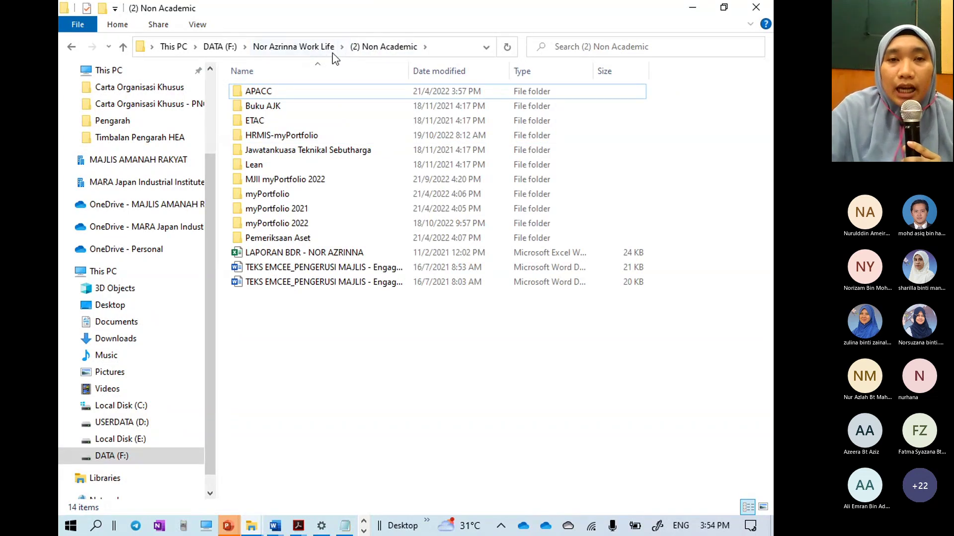
pyautogui.doubleClick(295, 223)
pyautogui.doubleClick(273, 92)
pyautogui.doubleClick(278, 92)
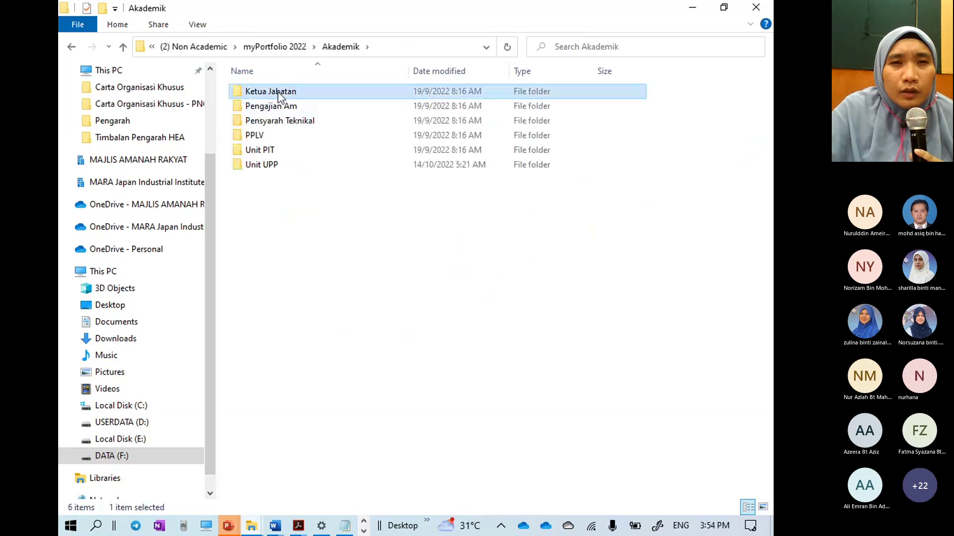
pyautogui.click(291, 110)
pyautogui.doubleClick(291, 110)
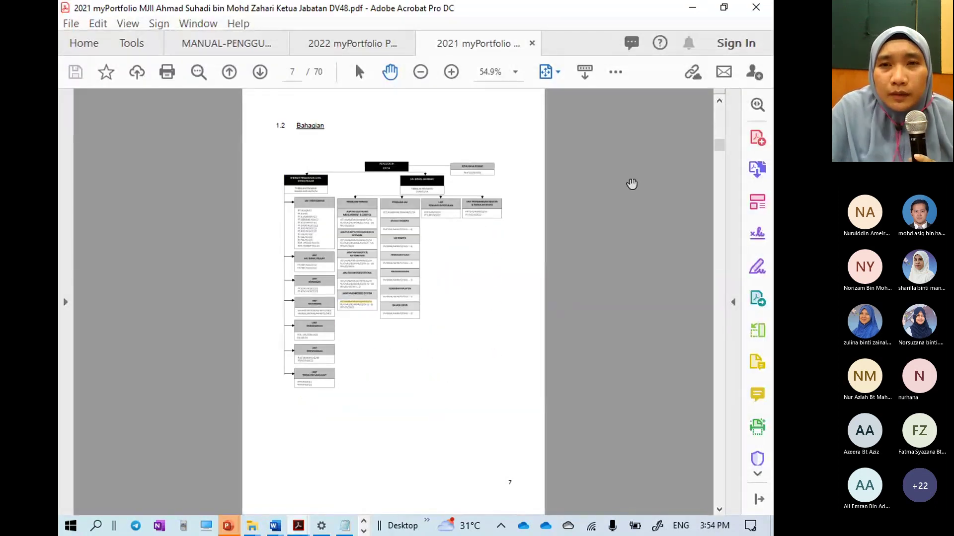
# Review the law list and Proses Kerja tables on pages 61–70 of the PDF
pyautogui.moveTo(720, 146); pyautogui.dragTo(730, 479)
pyautogui.scroll(-2, 388, 196)
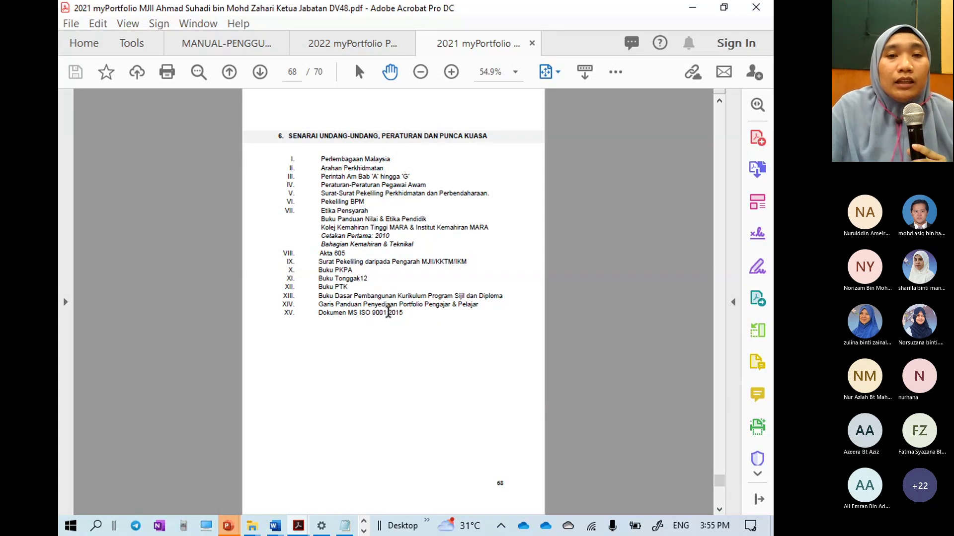
pyautogui.scroll(12, 388, 311)
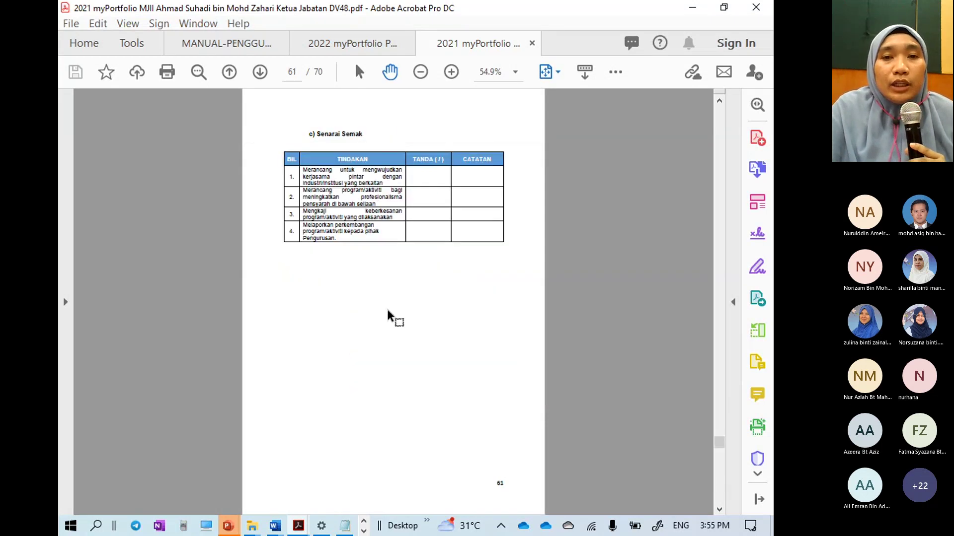
pyautogui.scroll(-13, 388, 312)
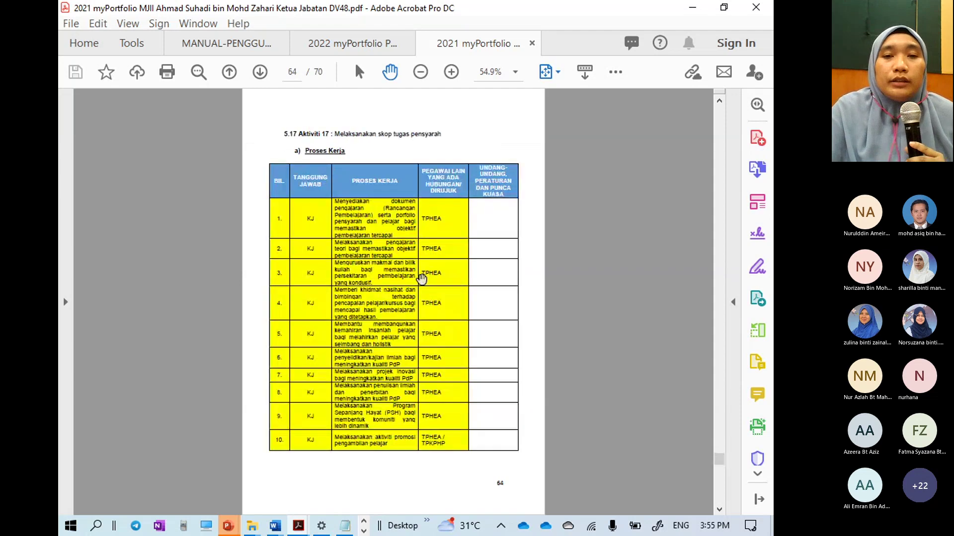
pyautogui.scroll(-3, 403, 308)
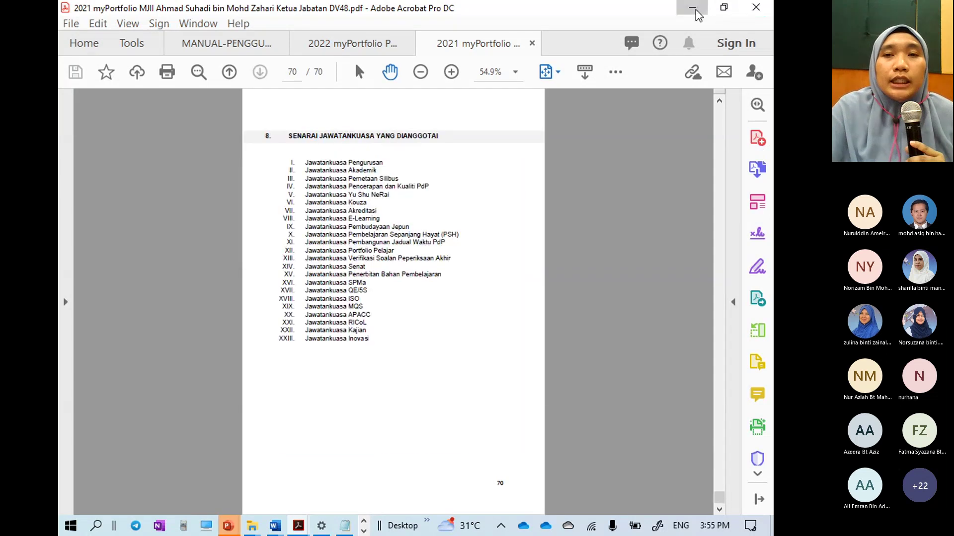
# Minimise Acrobat, File Explorer and the SharePoint browser, returning to the HRMIS2.0 tab
pyautogui.click(692, 7)
pyautogui.click(692, 8)
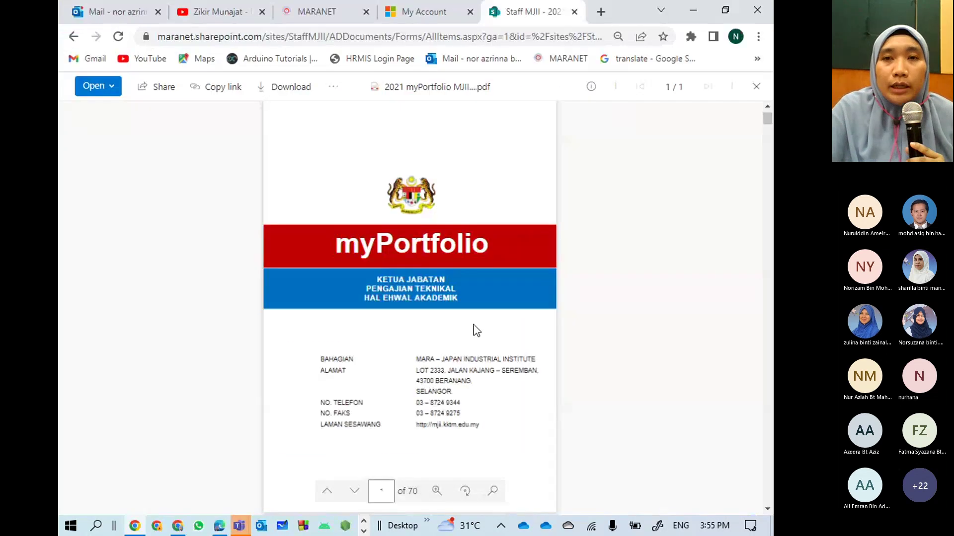
pyautogui.click(693, 10)
pyautogui.click(338, 11)
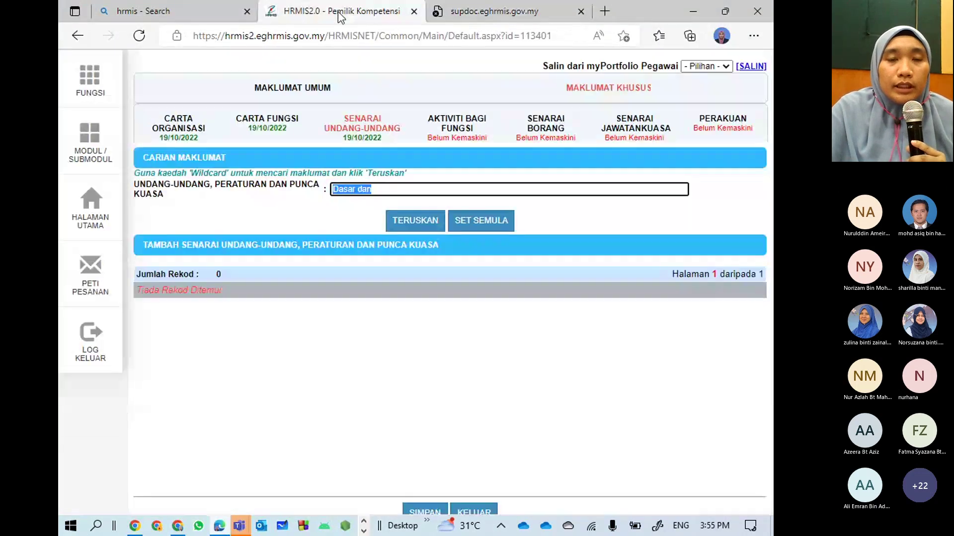
# Select the line 'Dasar Pentaksiran dan Penilaian' in the 2022 myPortfolio PDF
pyautogui.click(365, 530)
pyautogui.click(298, 526)
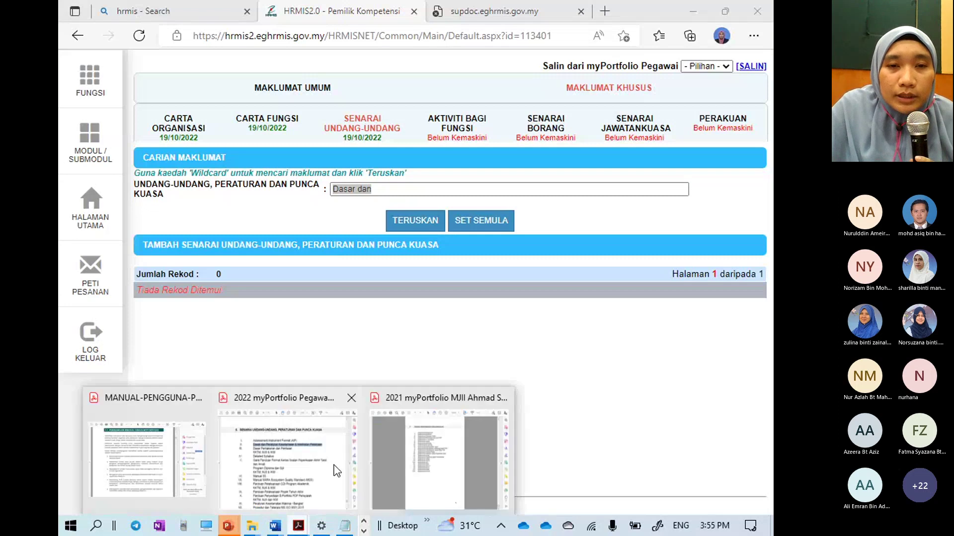
pyautogui.click(403, 477)
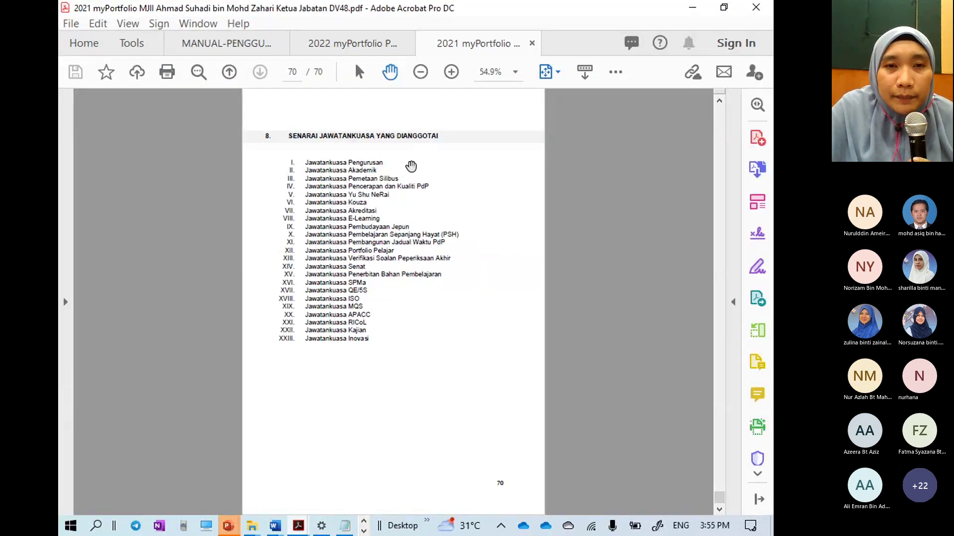
pyautogui.scroll(2, 410, 163)
pyautogui.click(353, 43)
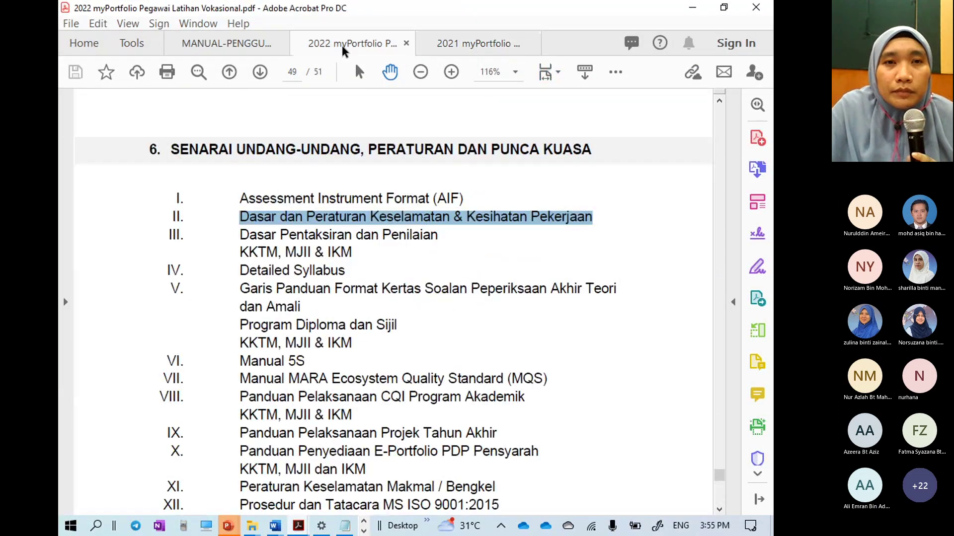
pyautogui.click(436, 236)
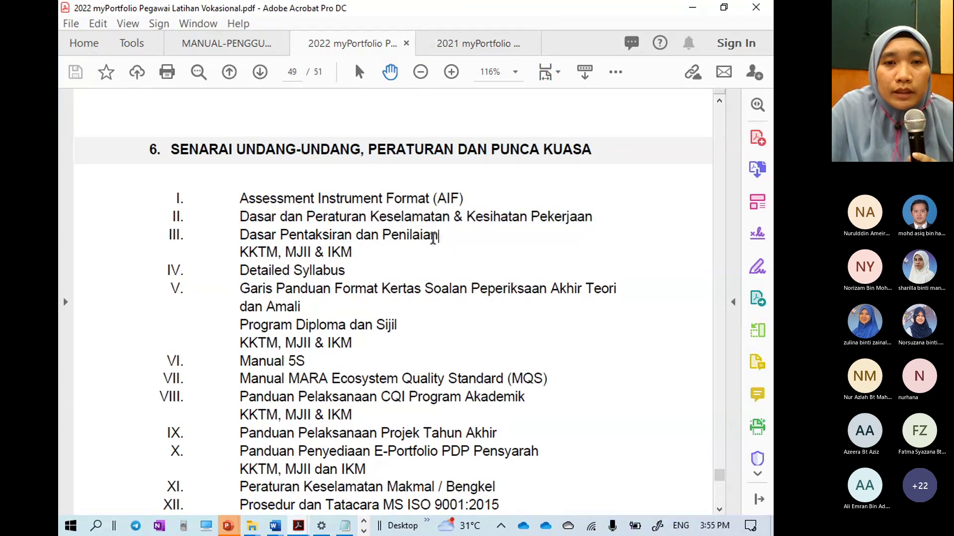
pyautogui.moveTo(437, 236); pyautogui.dragTo(254, 237)
pyautogui.hotkey('ctrl', 'c')
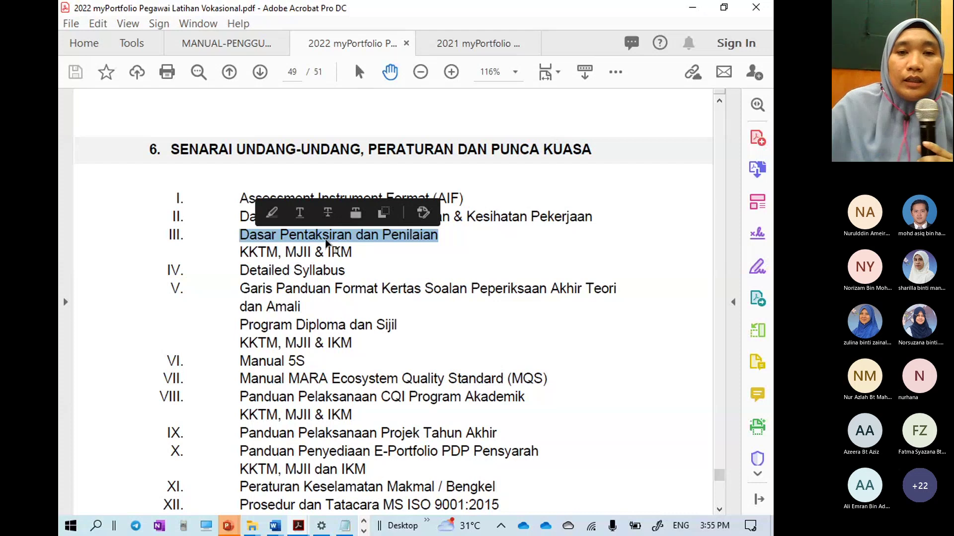
# Search HRMIS2.0's law list for 'Dasar Pentaksiran dan Penilaian', which returns no records
pyautogui.click(683, 11)
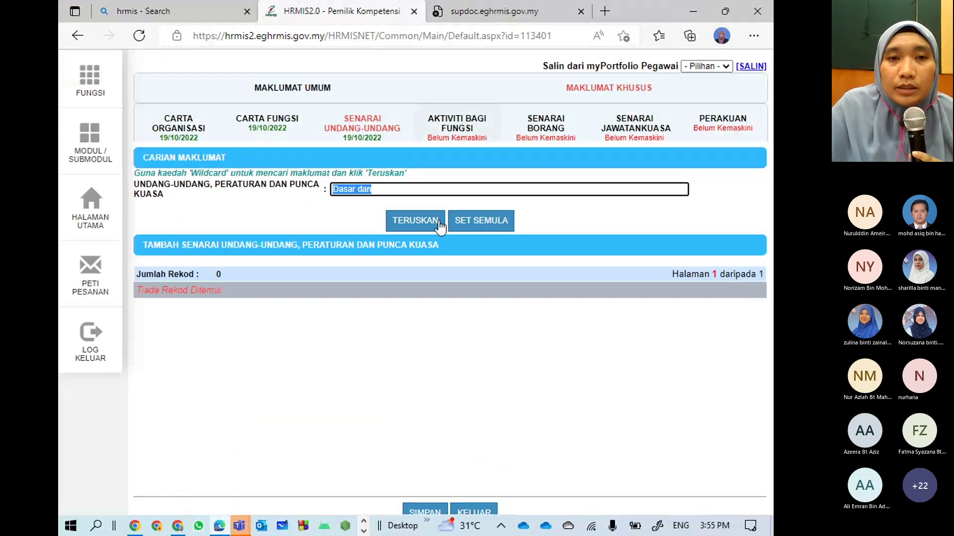
pyautogui.hotkey('ctrl', 'v')
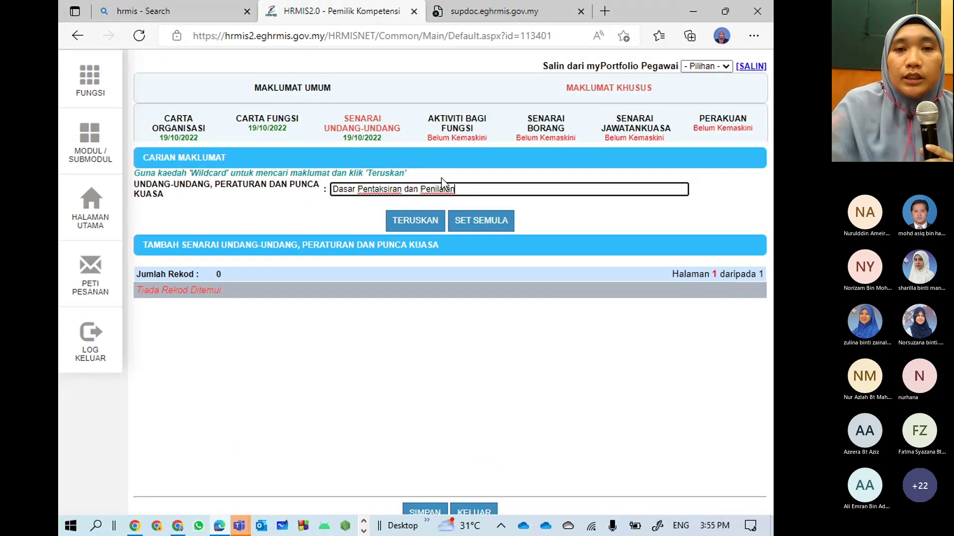
pyautogui.click(440, 221)
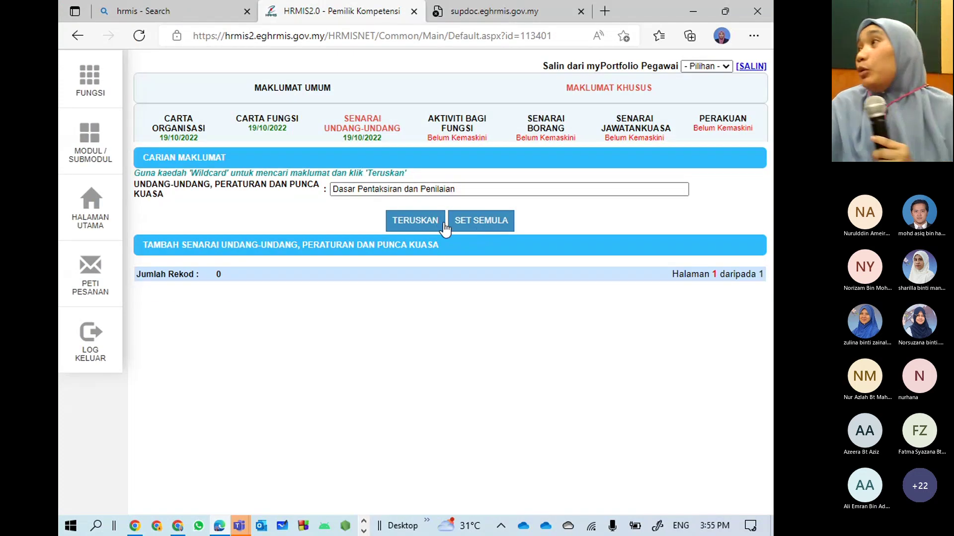
# Clear the CARIAN MAKLUMAT search field completely
pyautogui.moveTo(470, 191); pyautogui.dragTo(253, 209)
pyautogui.press('BackSpace')
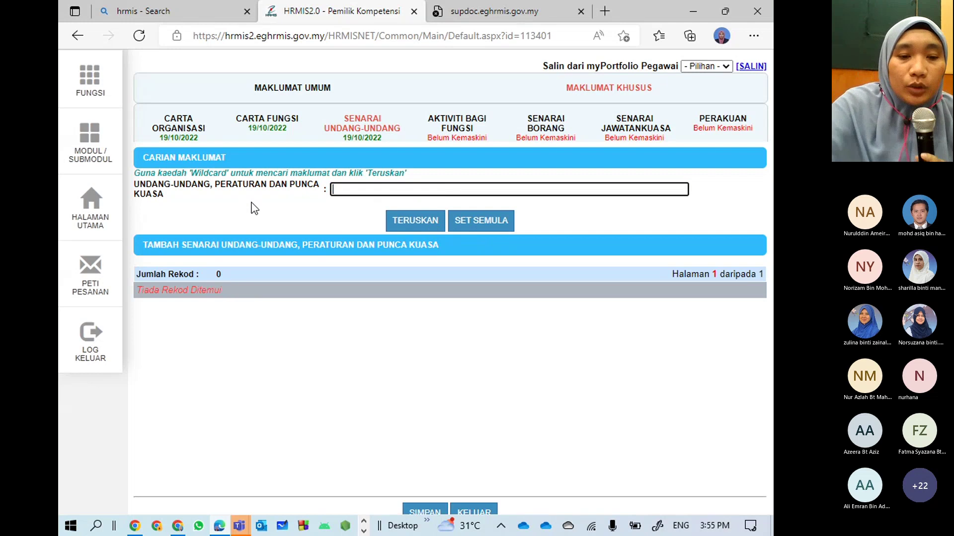
pyautogui.write('da')
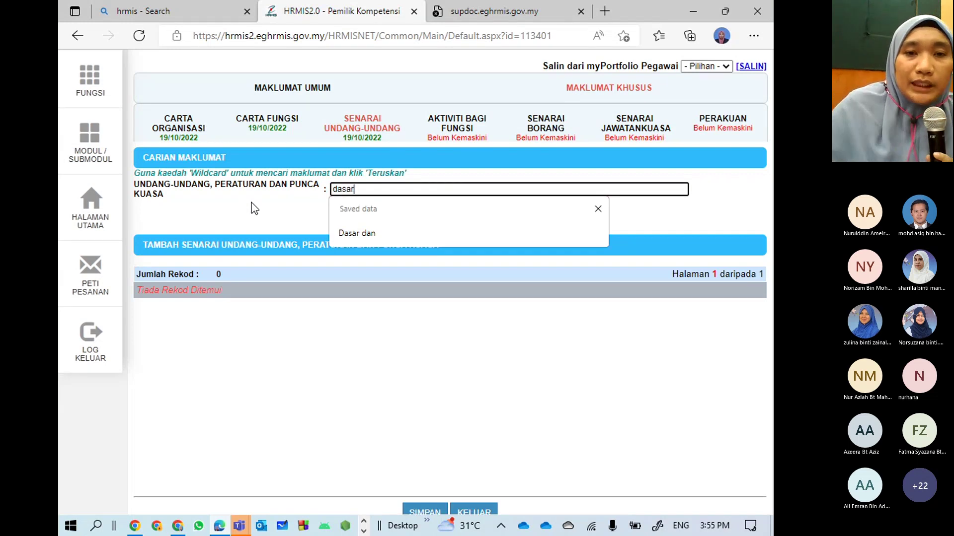
pyautogui.press('BackSpace')
pyautogui.press('BackSpace')
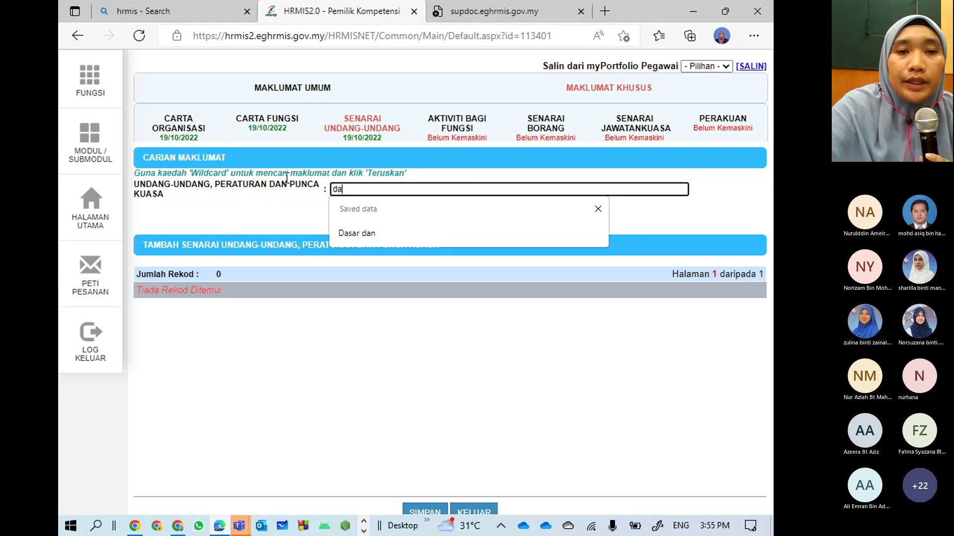
pyautogui.press('BackSpace')
pyautogui.press('BackSpace')
pyautogui.click(403, 396)
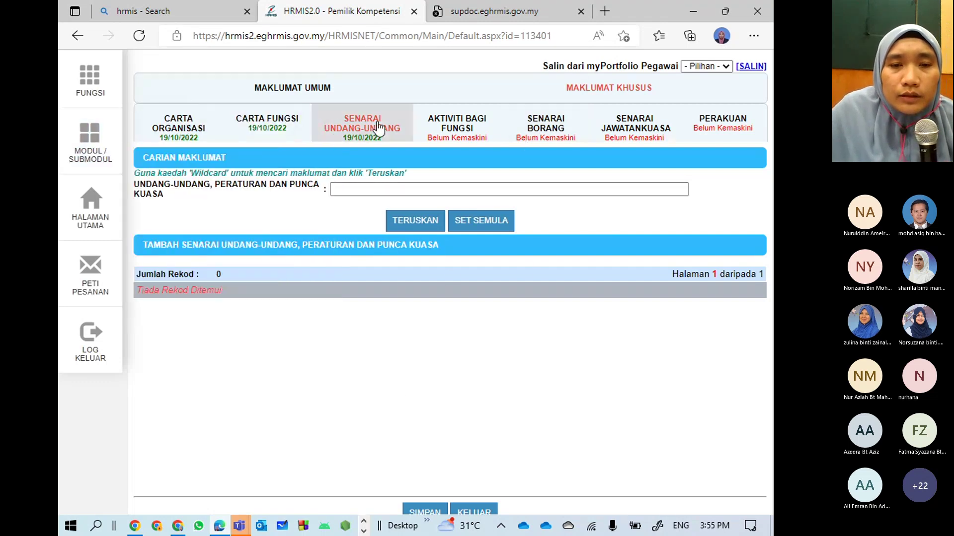
# Open the add-laws form from the saved laws list and go to page 2
pyautogui.click(342, 142)
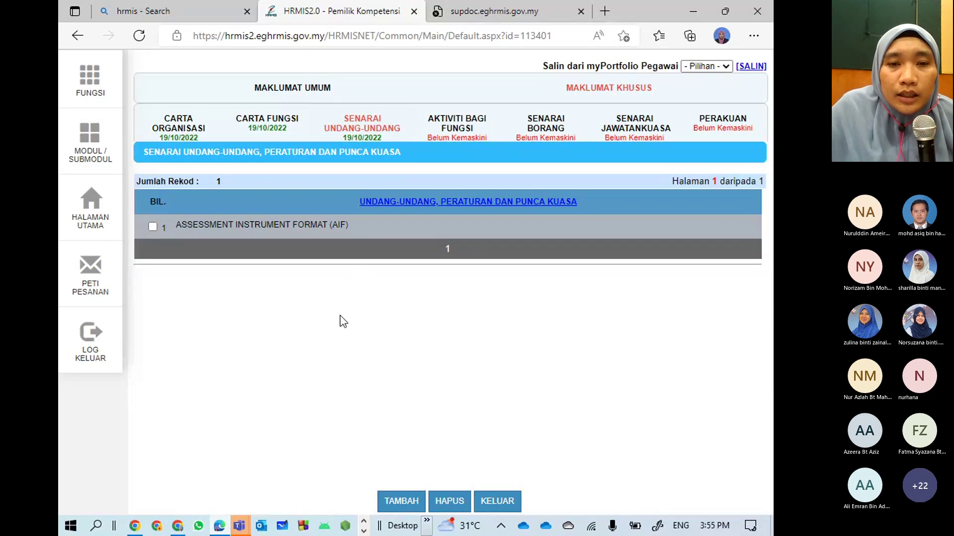
pyautogui.click(401, 502)
pyautogui.scroll(-2, 339, 399)
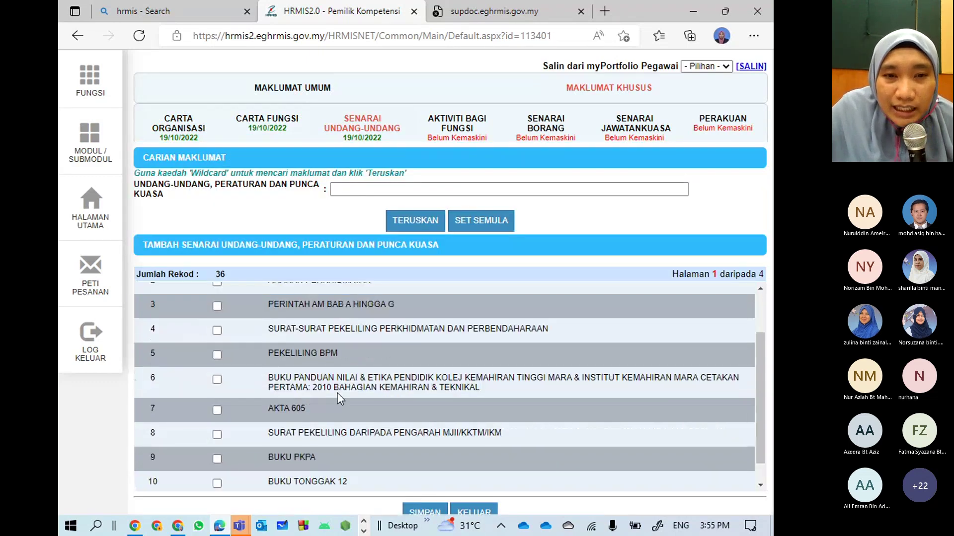
pyautogui.scroll(-1, 339, 422)
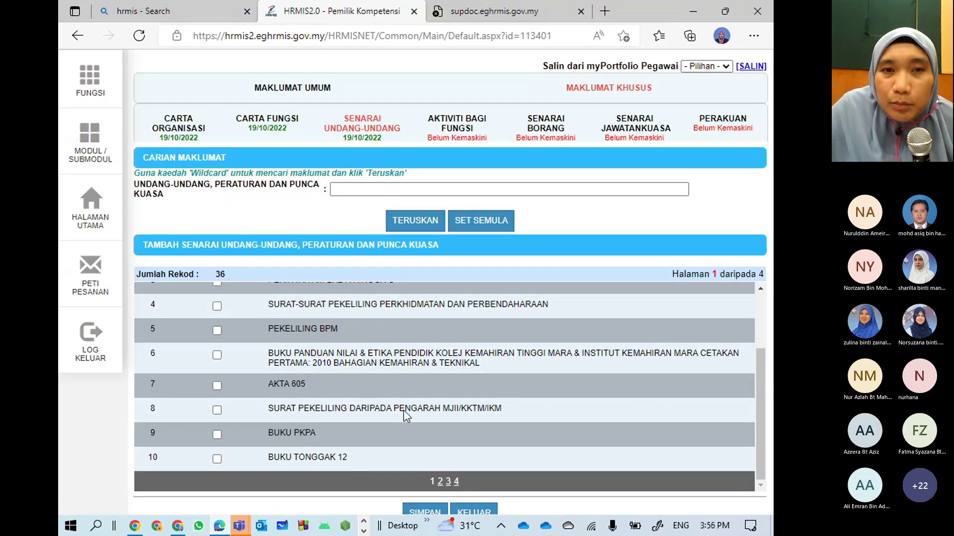
pyautogui.click(354, 188)
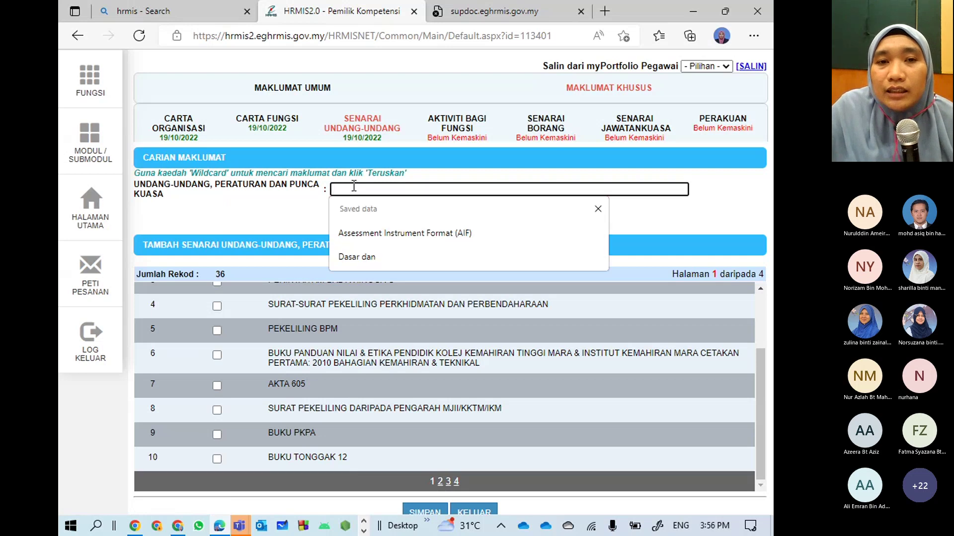
pyautogui.click(441, 482)
# Tick rows 17–20, Dasar Pentaksiran dan Penilaian through Manual 5S, and save them
pyautogui.scroll(-2, 415, 388)
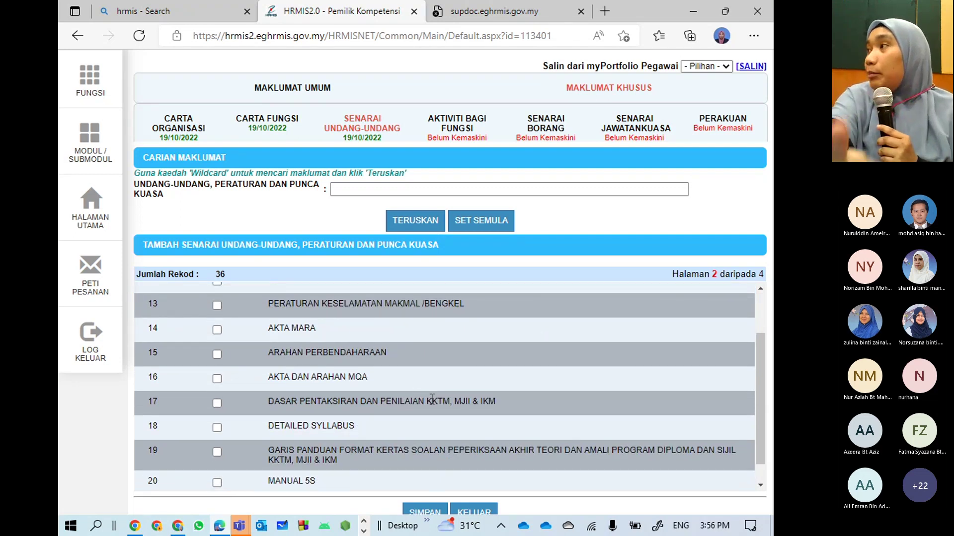
pyautogui.scroll(-1, 421, 400)
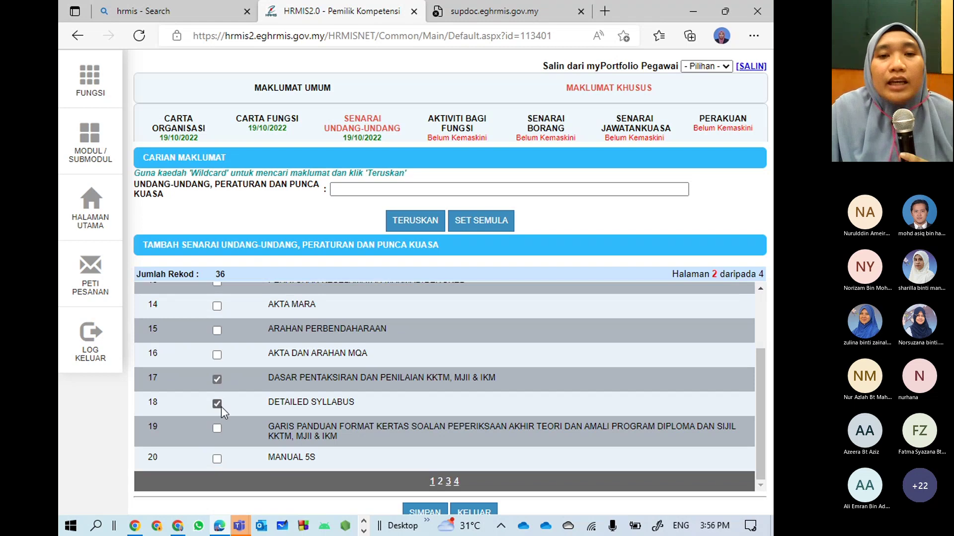
pyautogui.click(217, 429)
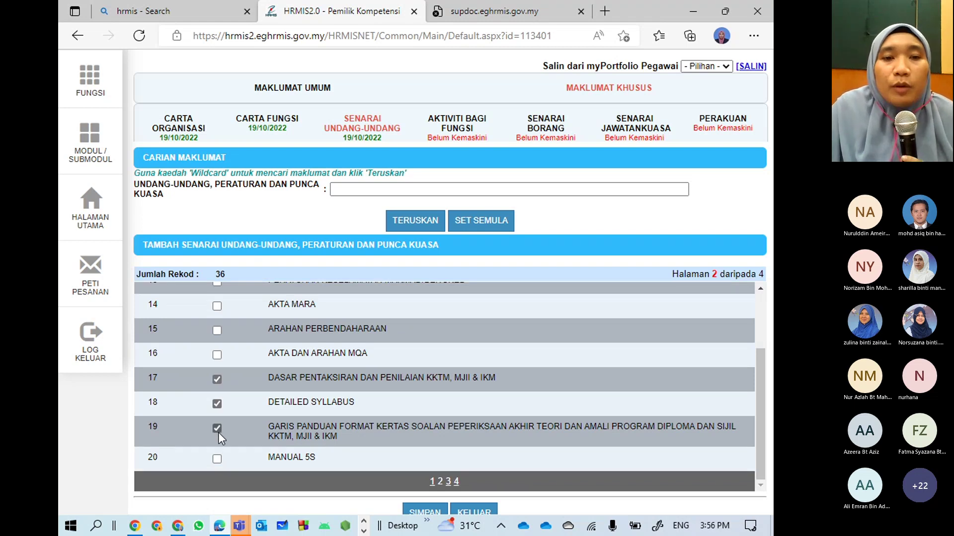
pyautogui.click(217, 459)
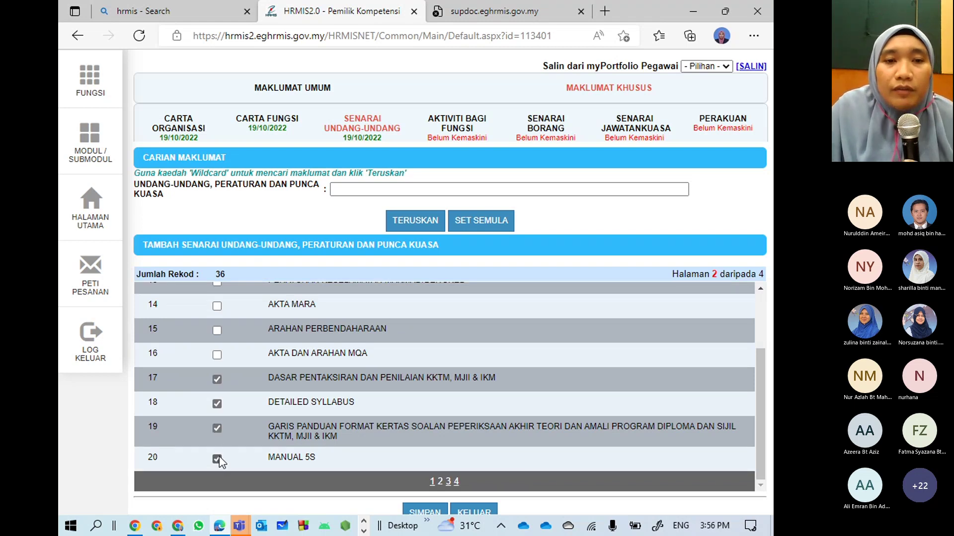
pyautogui.click(438, 511)
pyautogui.click(489, 107)
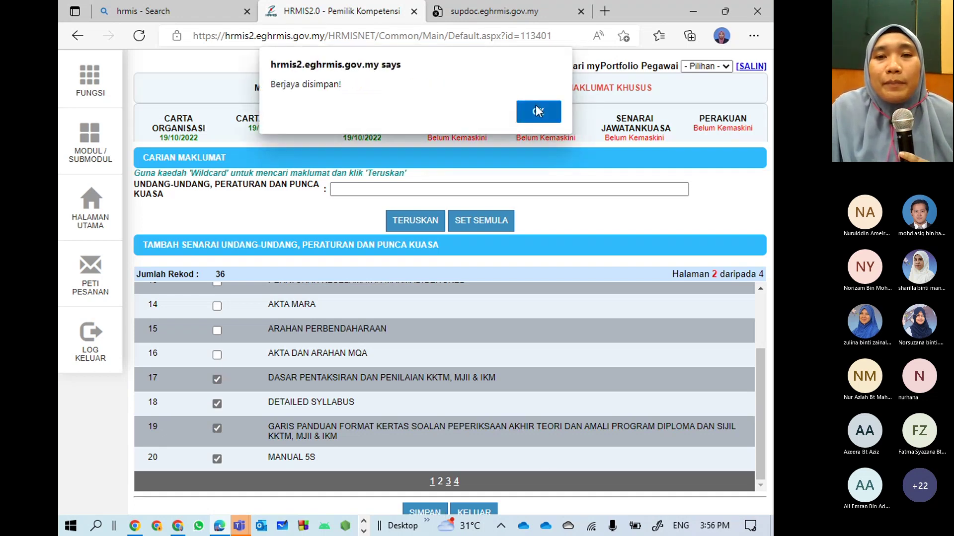
pyautogui.click(536, 110)
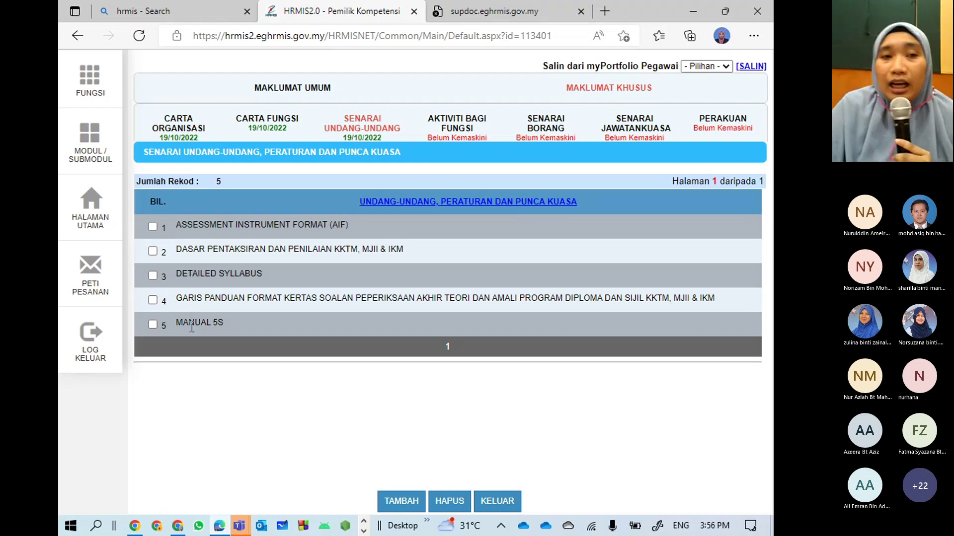
# Delete the Manual 5S entry with HAPUS and confirm the deletion
pyautogui.click(153, 324)
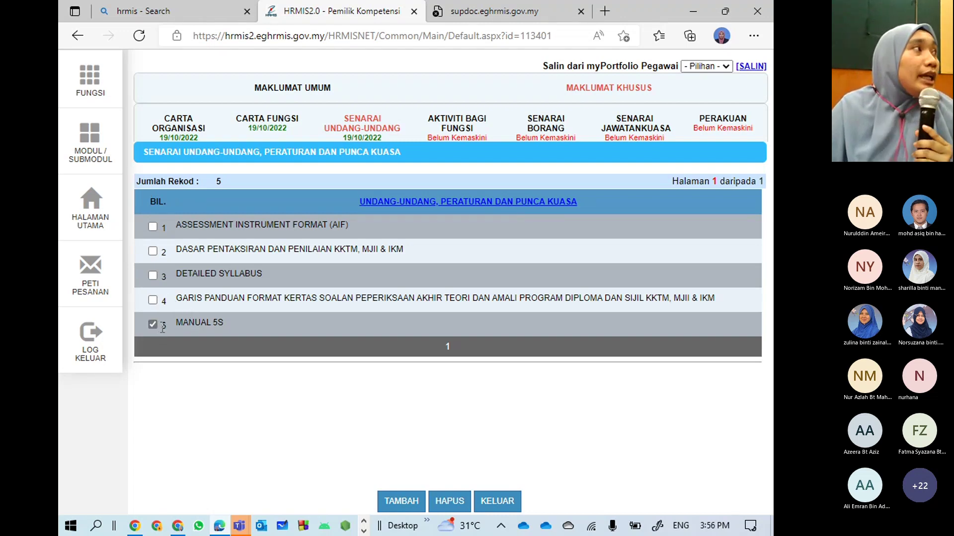
pyautogui.click(448, 502)
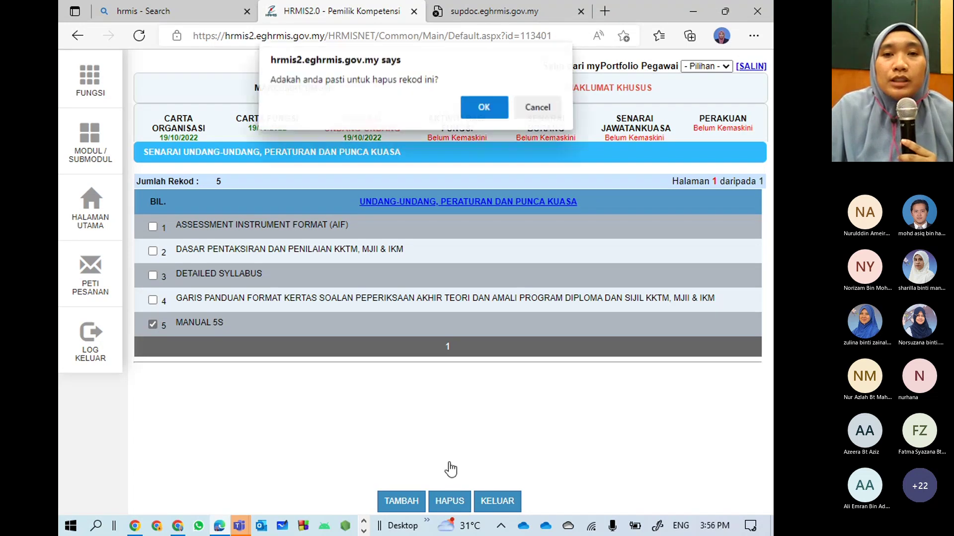
pyautogui.click(498, 118)
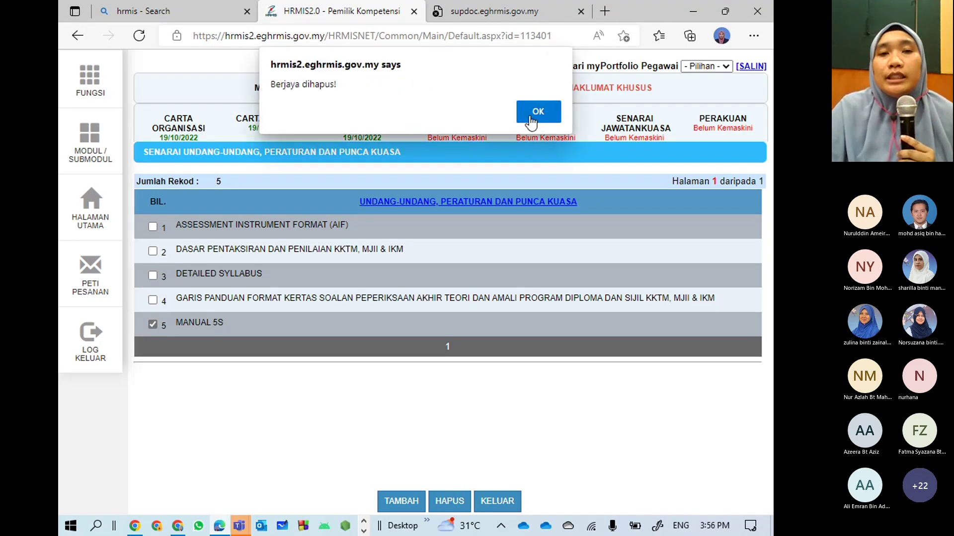
pyautogui.click(530, 118)
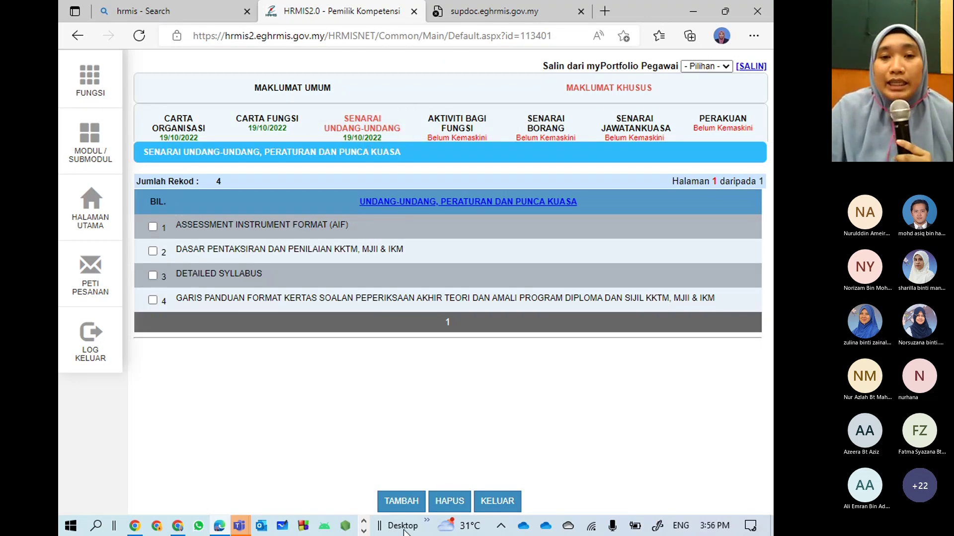
pyautogui.click(414, 506)
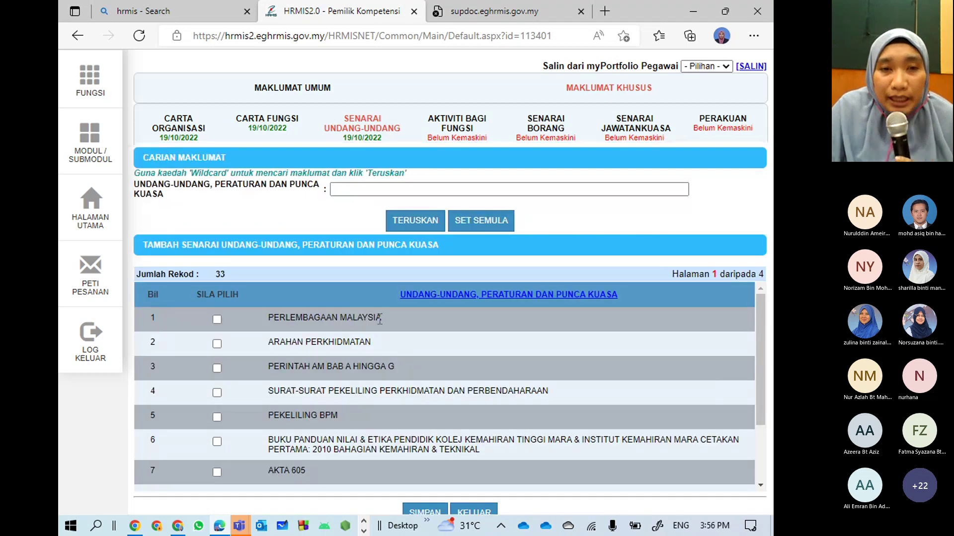
pyautogui.scroll(-3, 362, 353)
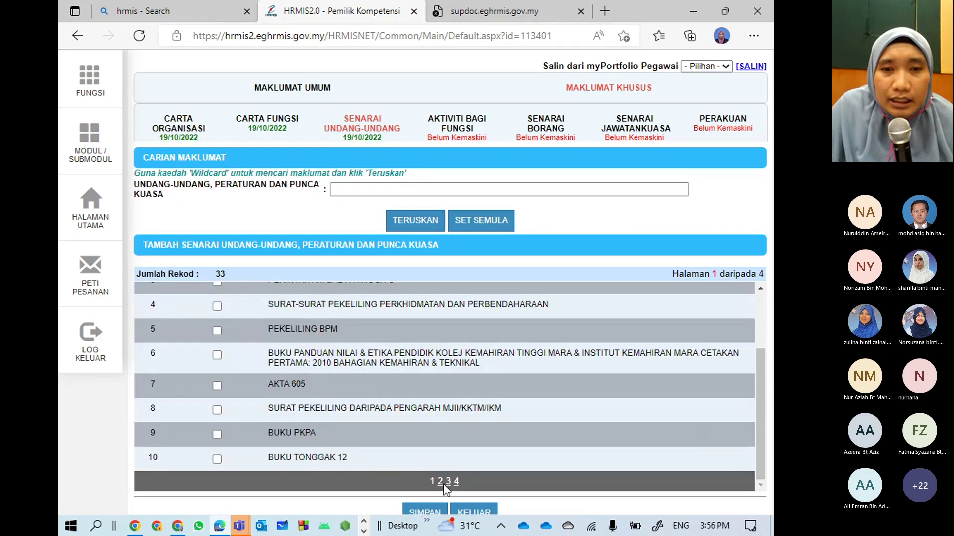
pyautogui.click(440, 485)
pyautogui.scroll(-3, 445, 430)
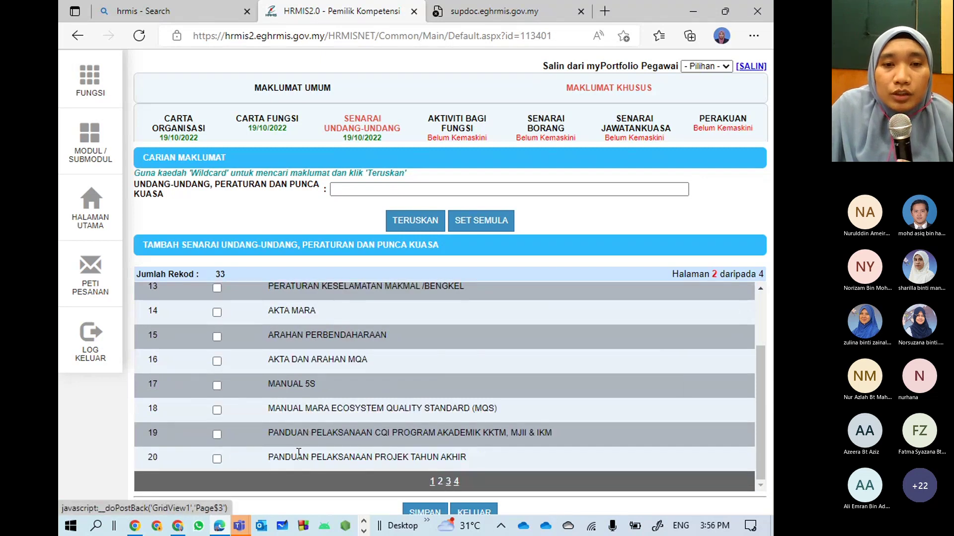
pyautogui.click(218, 458)
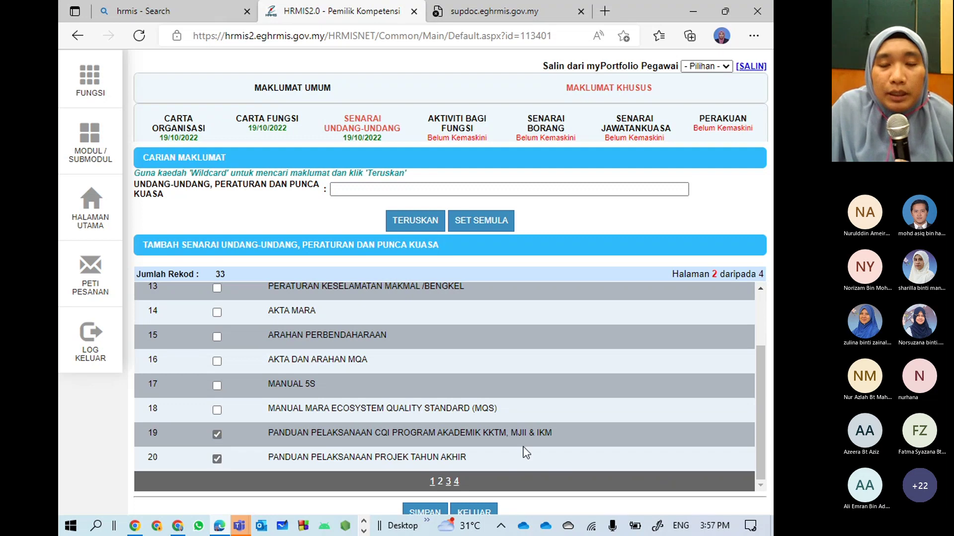
pyautogui.click(430, 510)
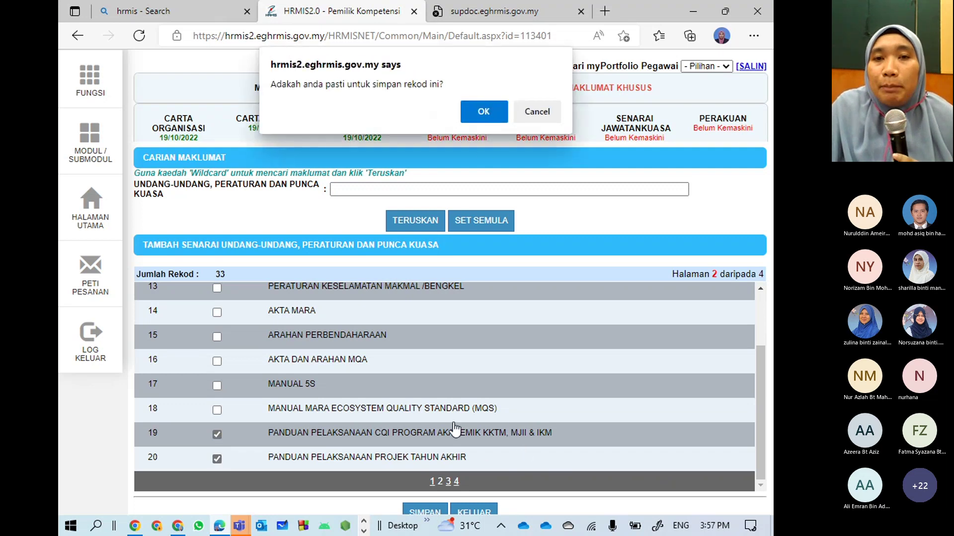
pyautogui.click(487, 118)
pyautogui.click(537, 111)
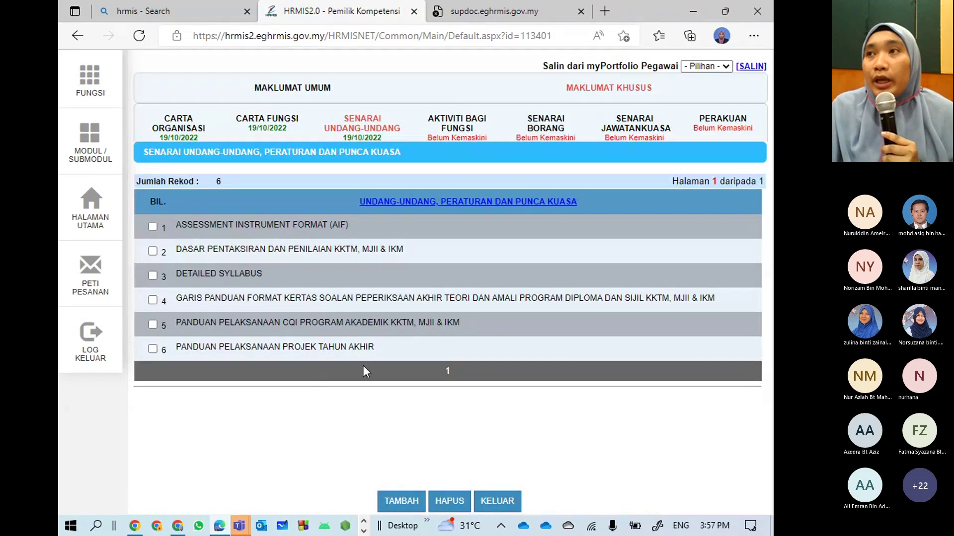
pyautogui.click(364, 530)
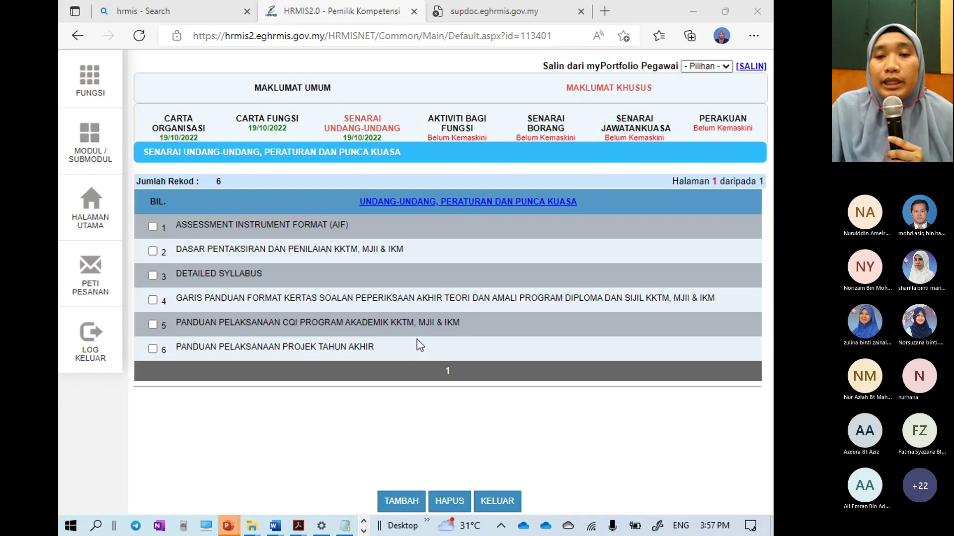
pyautogui.moveTo(298, 526)
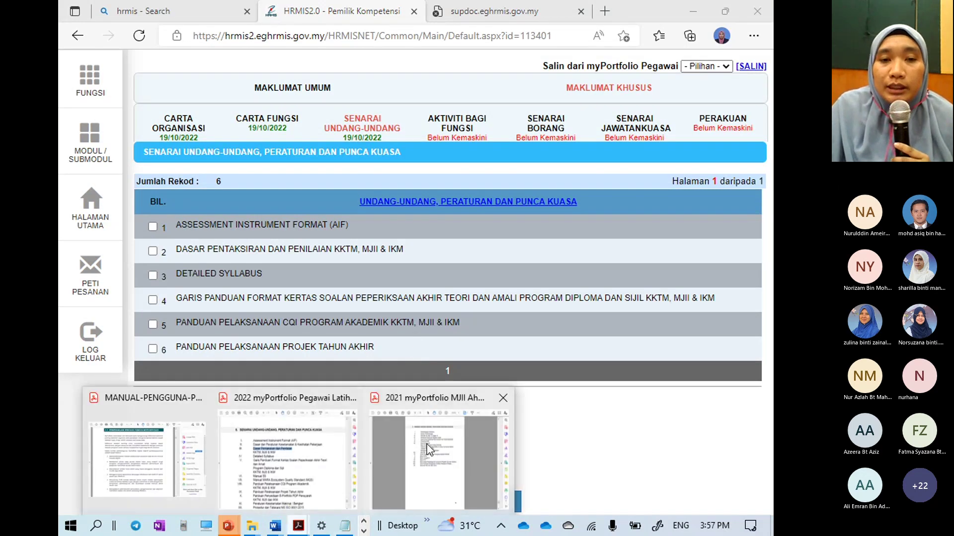
pyautogui.click(429, 450)
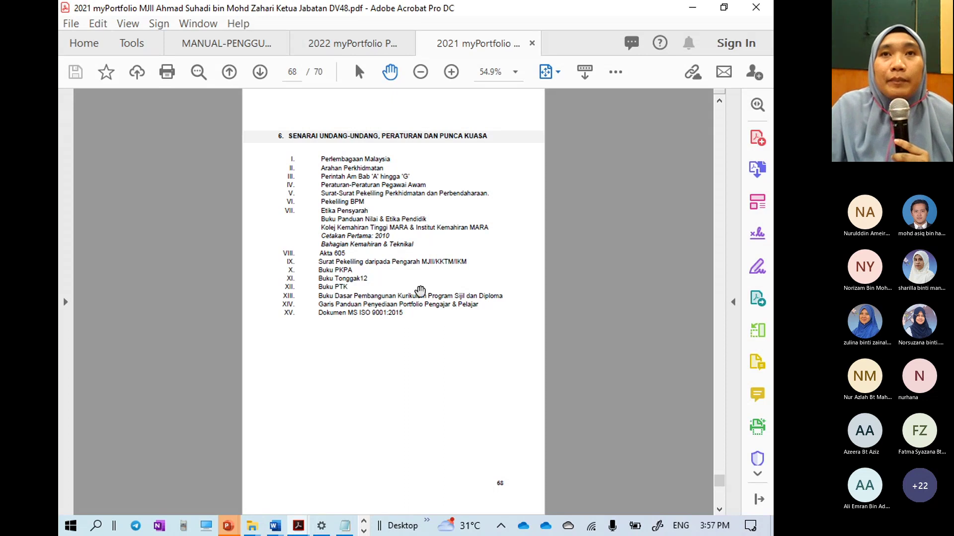
pyautogui.click(366, 50)
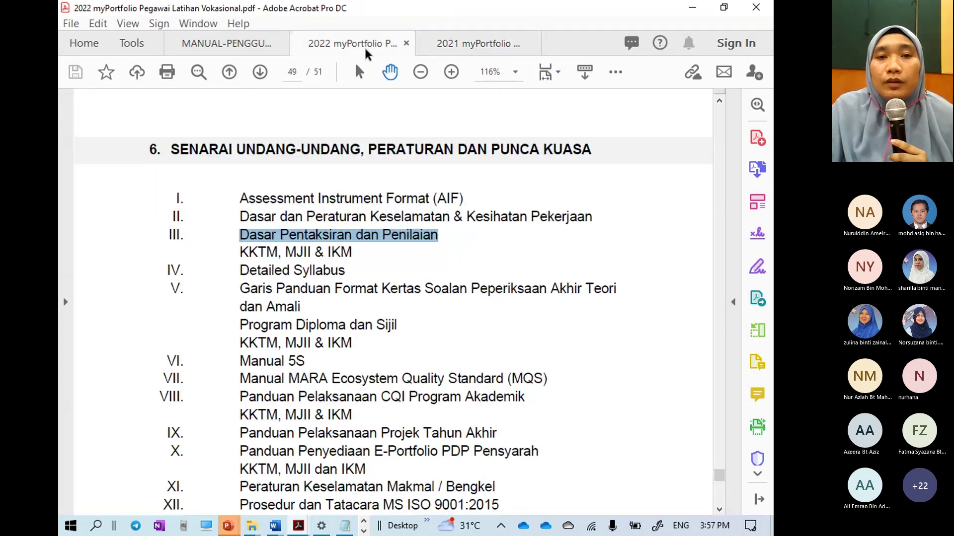
pyautogui.scroll(-5, 459, 348)
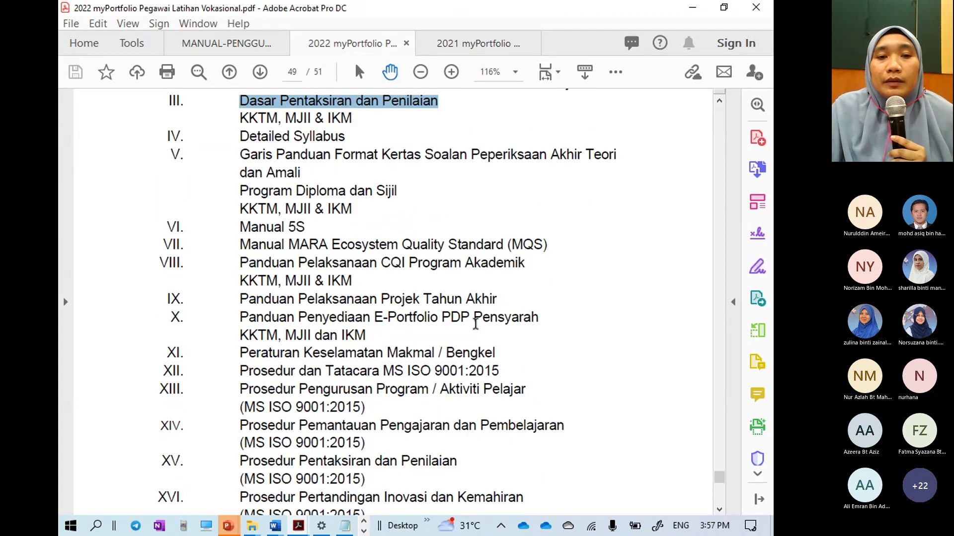
pyautogui.scroll(-5, 475, 324)
pyautogui.click(692, 9)
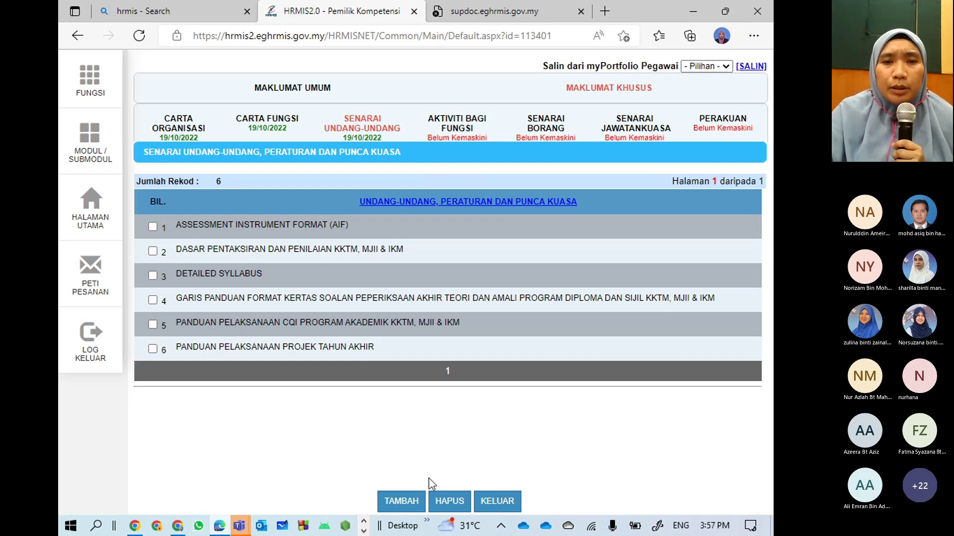
# On page 4 of the add-laws list, tick item 31, Tatacara Projek Tahun Akhir (MS ISO 9001:2015)
pyautogui.click(400, 503)
pyautogui.scroll(-3, 359, 401)
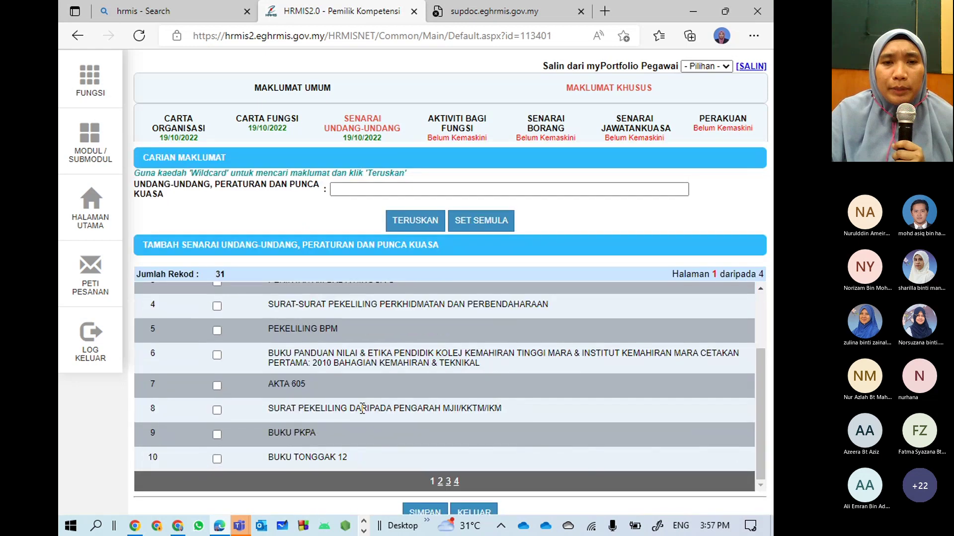
pyautogui.click(455, 482)
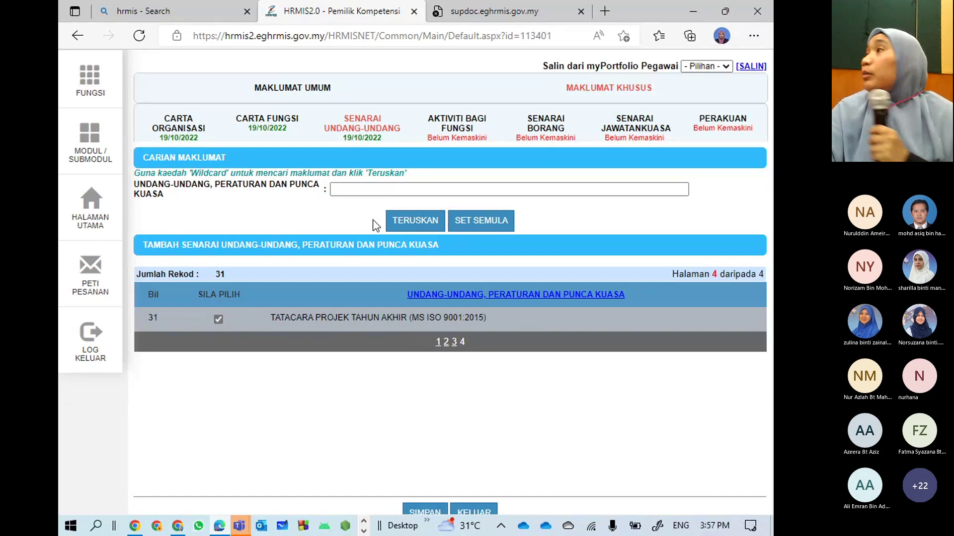
pyautogui.click(419, 195)
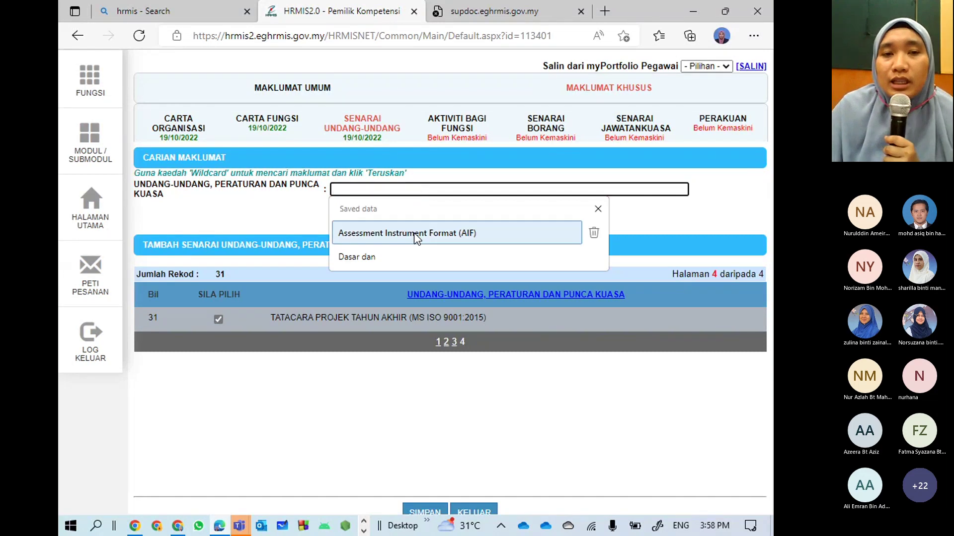
pyautogui.click(413, 439)
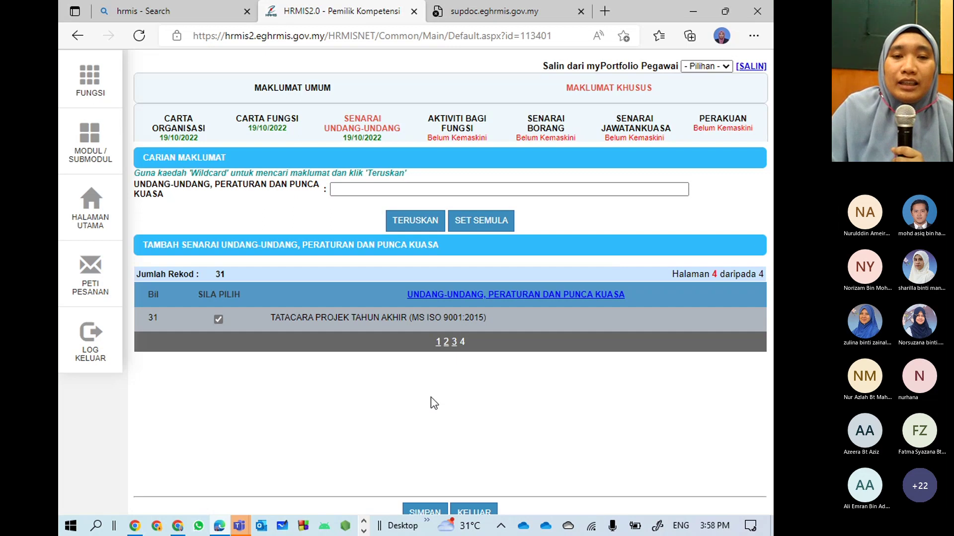
# Save Tatacara Projek Tahun Akhir to the law list, then bring up the open PDF windows
pyautogui.click(423, 512)
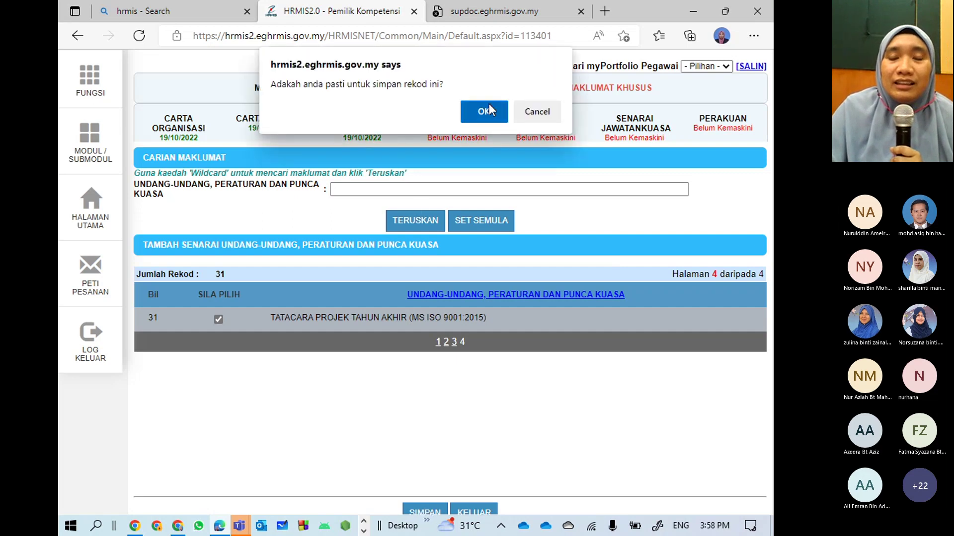
pyautogui.click(489, 104)
pyautogui.click(532, 116)
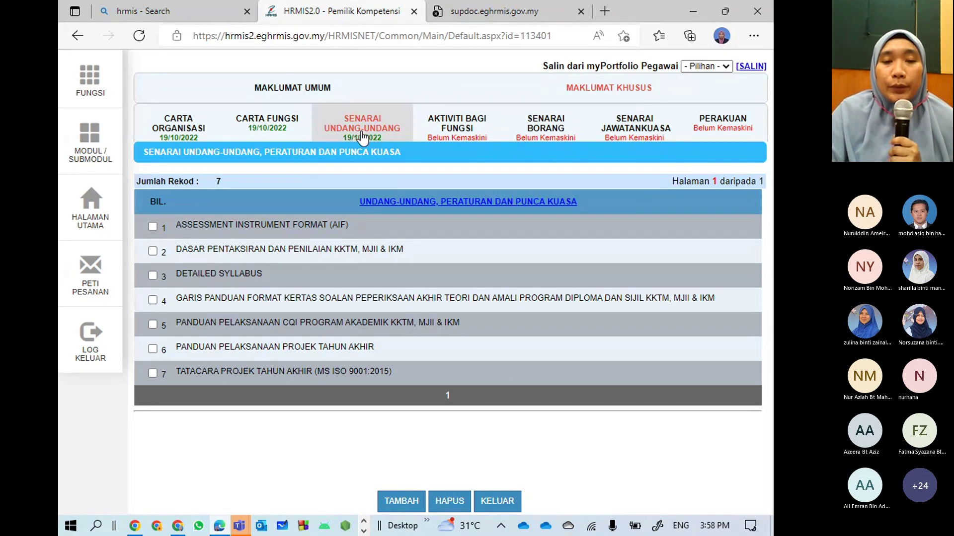
pyautogui.click(364, 531)
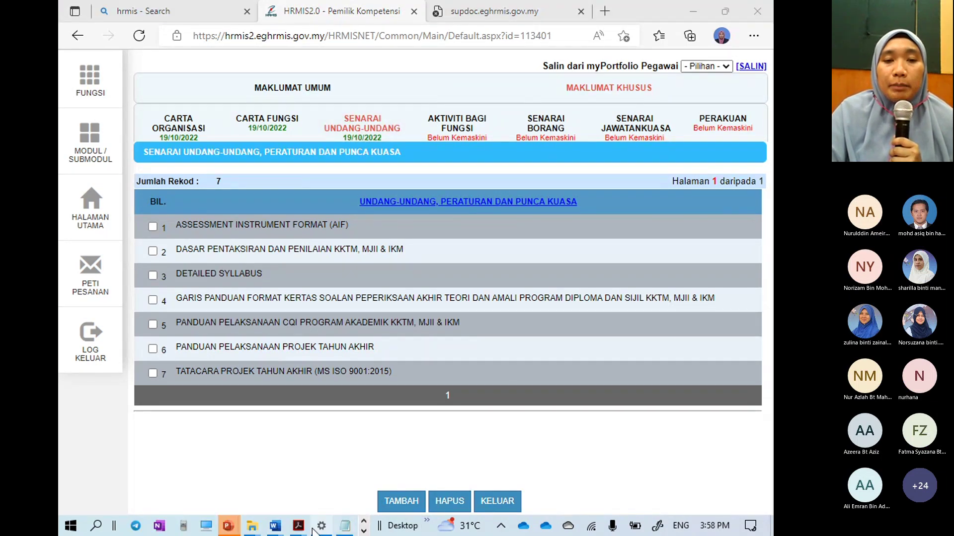
pyautogui.moveTo(298, 526)
pyautogui.click(417, 451)
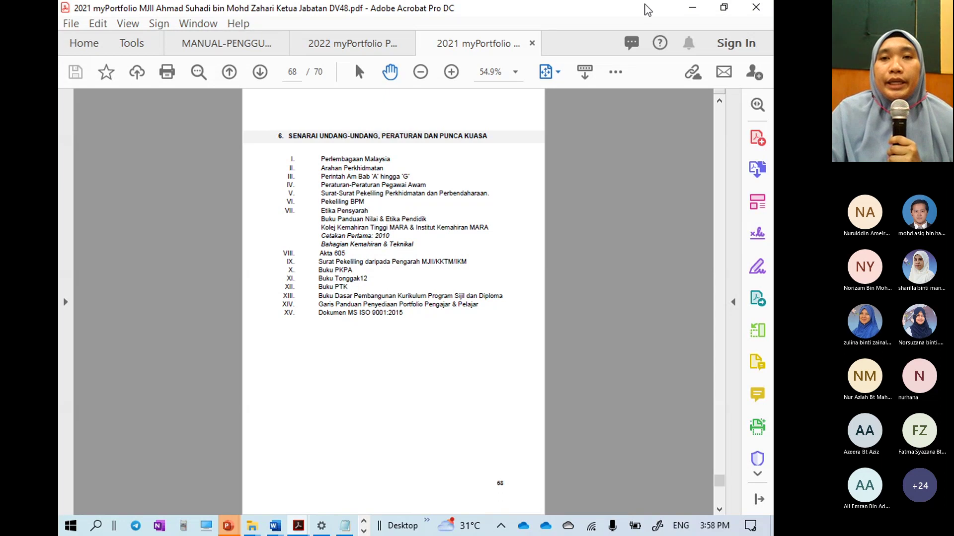
pyautogui.click(692, 8)
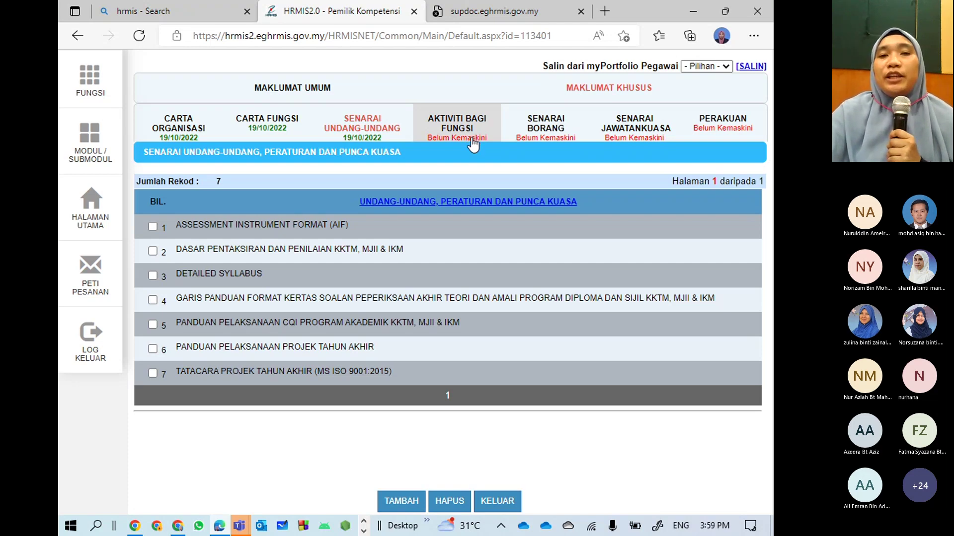
pyautogui.click(473, 145)
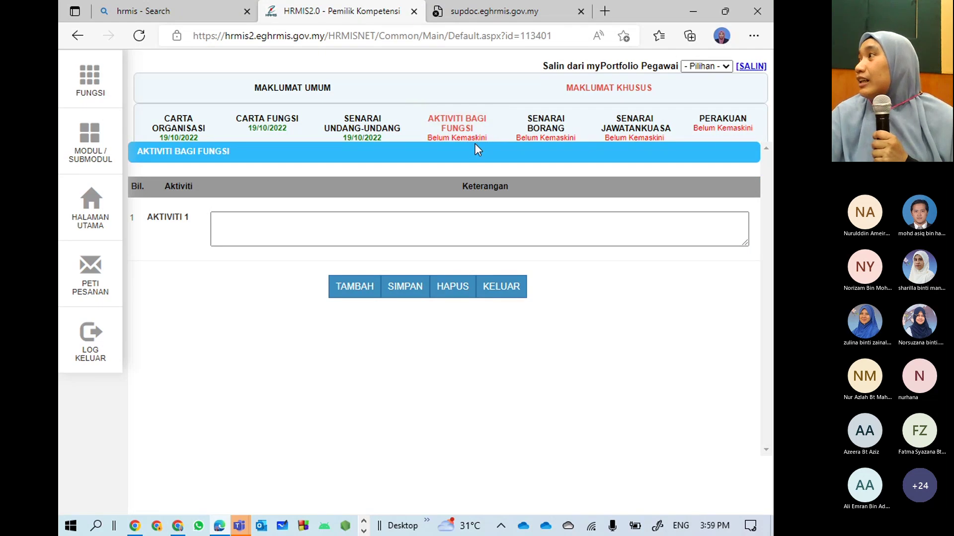
pyautogui.click(388, 130)
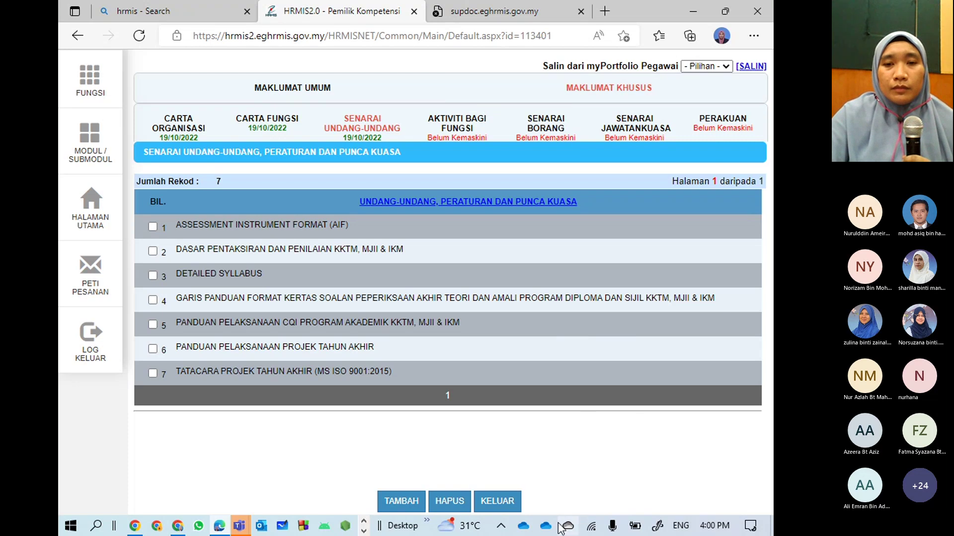
# Raise the speaker volume to 78
pyautogui.click(501, 525)
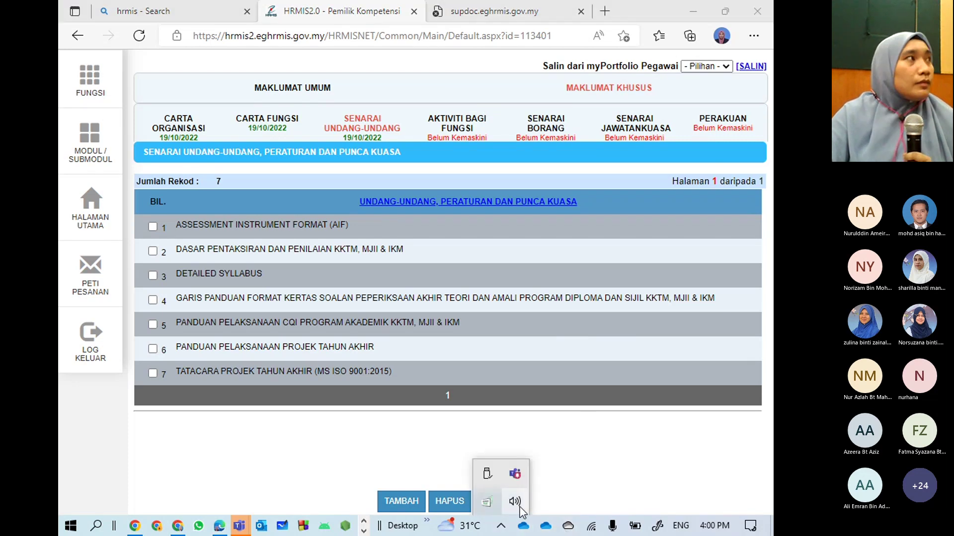
pyautogui.click(514, 501)
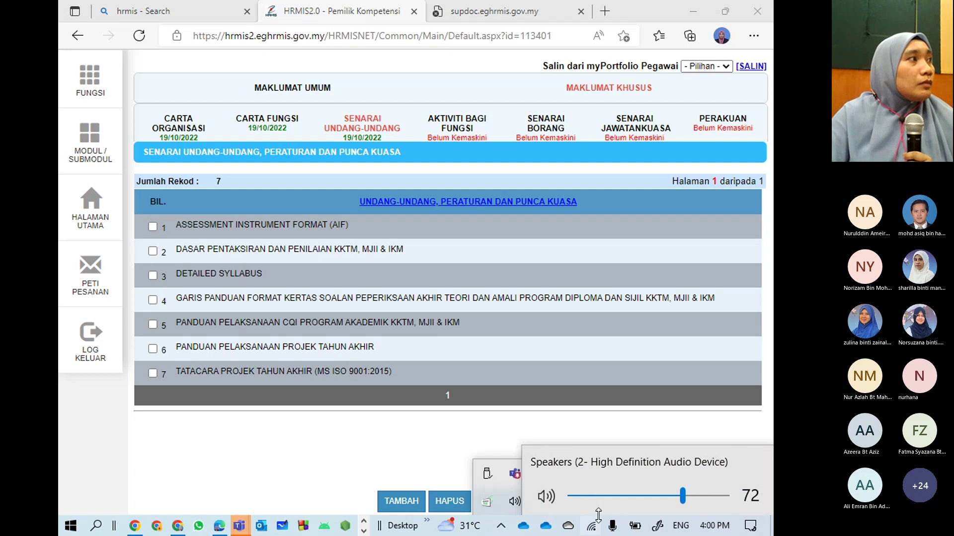
pyautogui.click(692, 496)
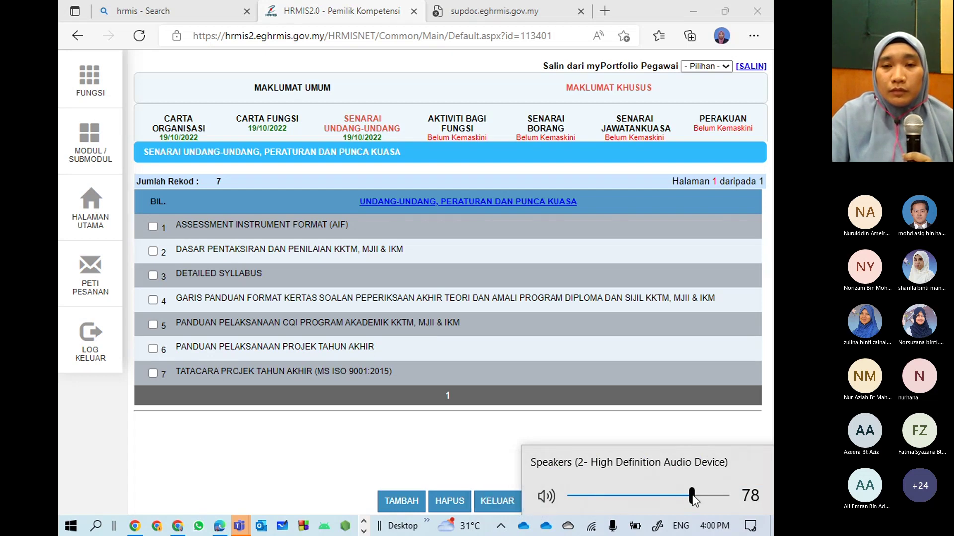
pyautogui.click(586, 425)
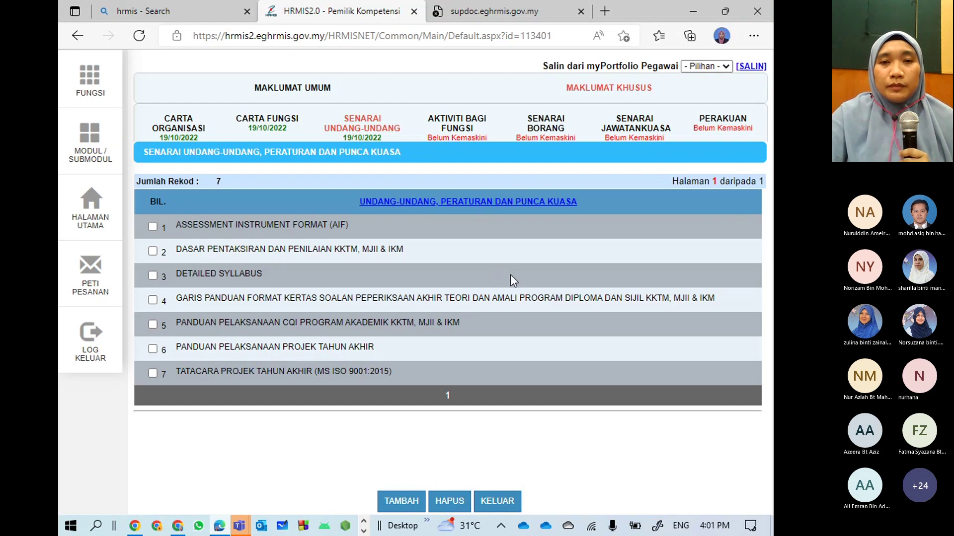
# Tick item 23 on page 3, Prosedur Pentaksiran dan Penilaian (MS ISO 9001:2015), and save
pyautogui.click(404, 500)
pyautogui.scroll(-2, 433, 363)
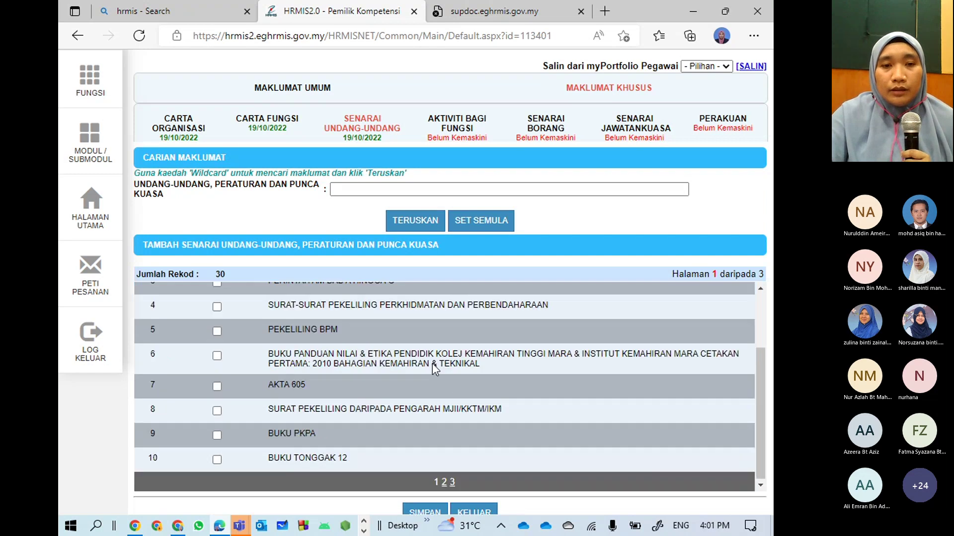
pyautogui.click(453, 482)
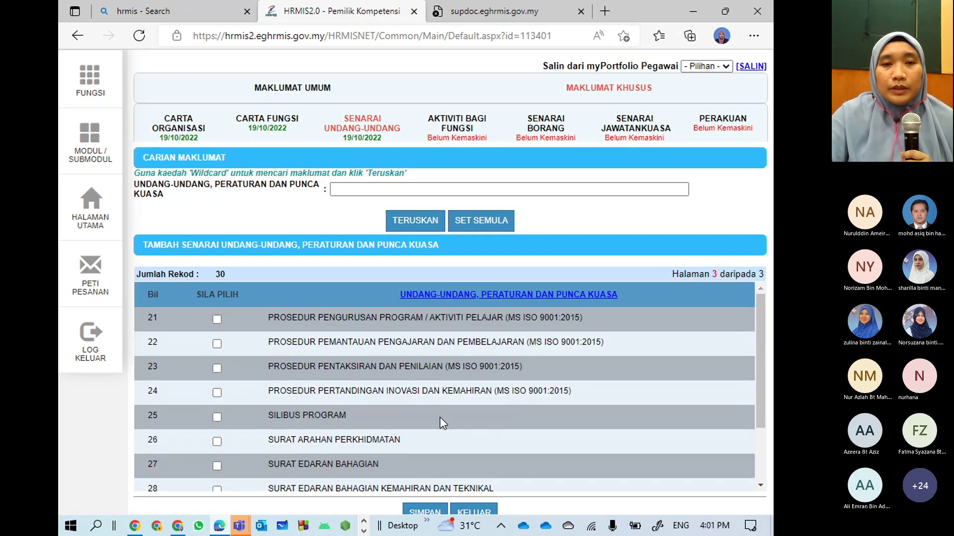
pyautogui.scroll(-1, 440, 416)
pyautogui.scroll(2, 457, 415)
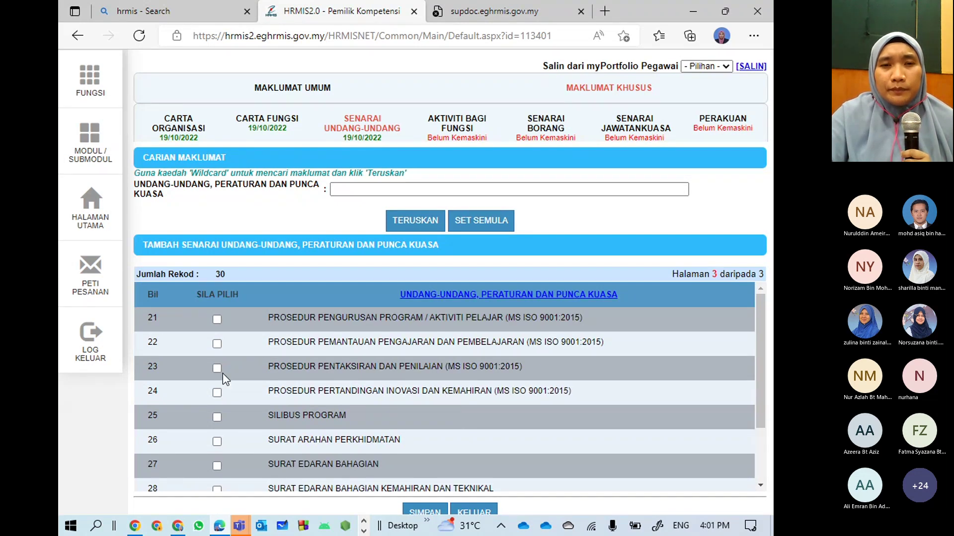
pyautogui.scroll(-2, 357, 372)
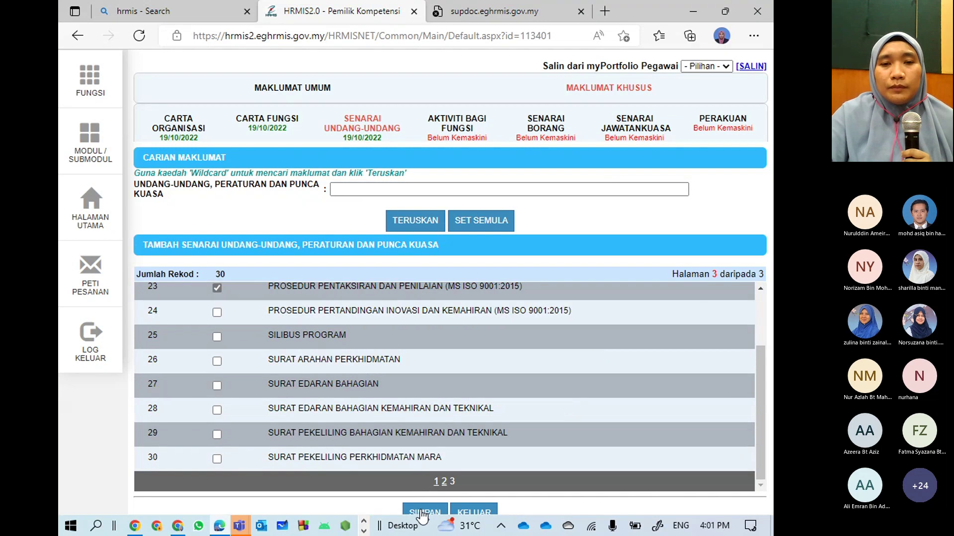
pyautogui.click(424, 513)
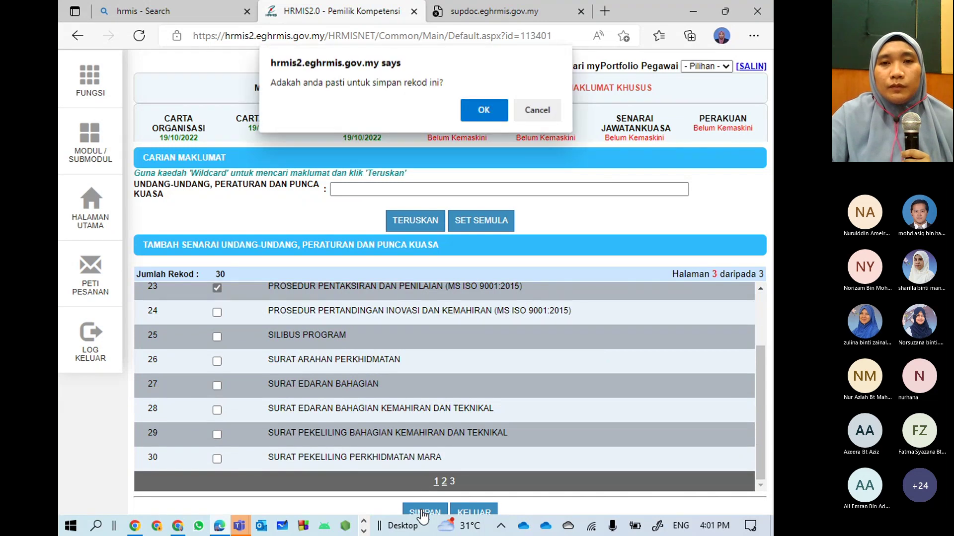
pyautogui.click(484, 113)
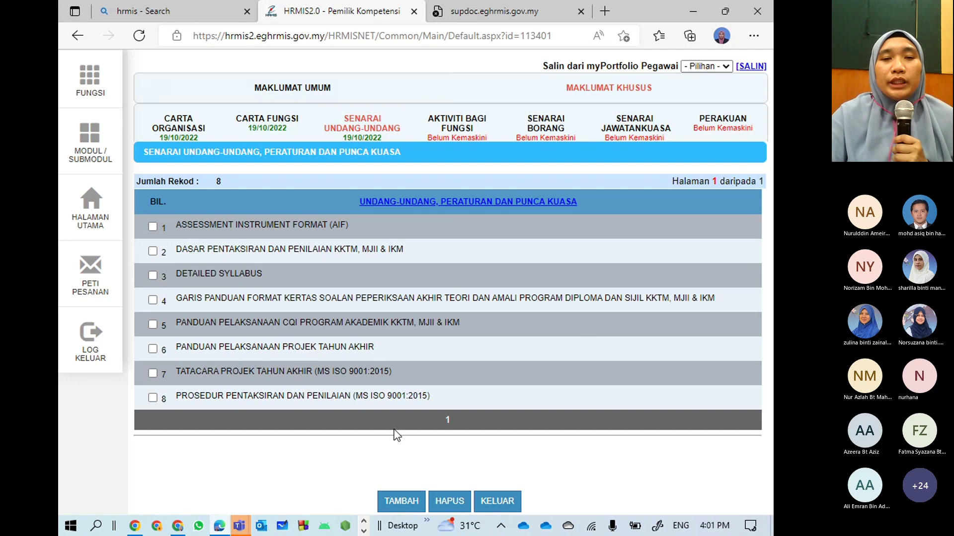
pyautogui.click(364, 523)
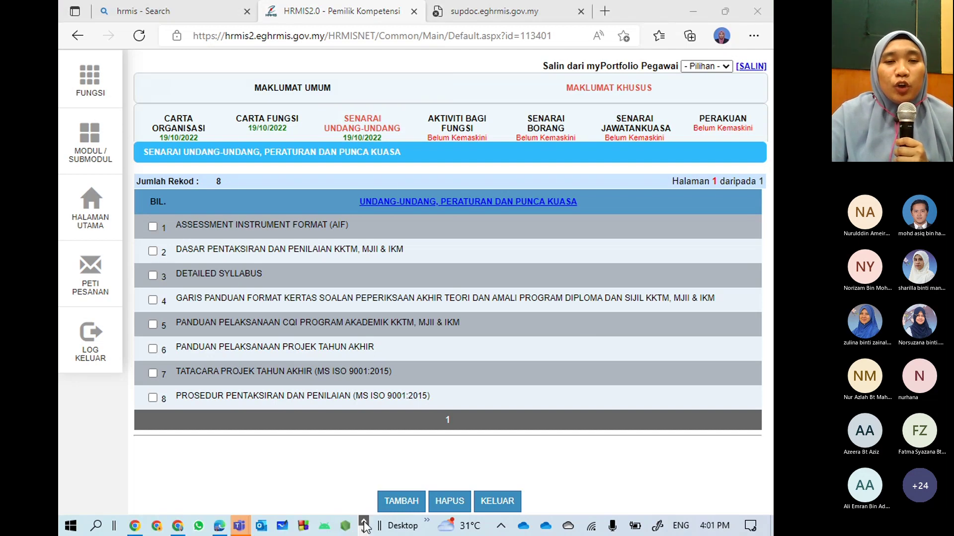
pyautogui.click(364, 530)
pyautogui.click(298, 526)
pyautogui.scroll(-2, 495, 293)
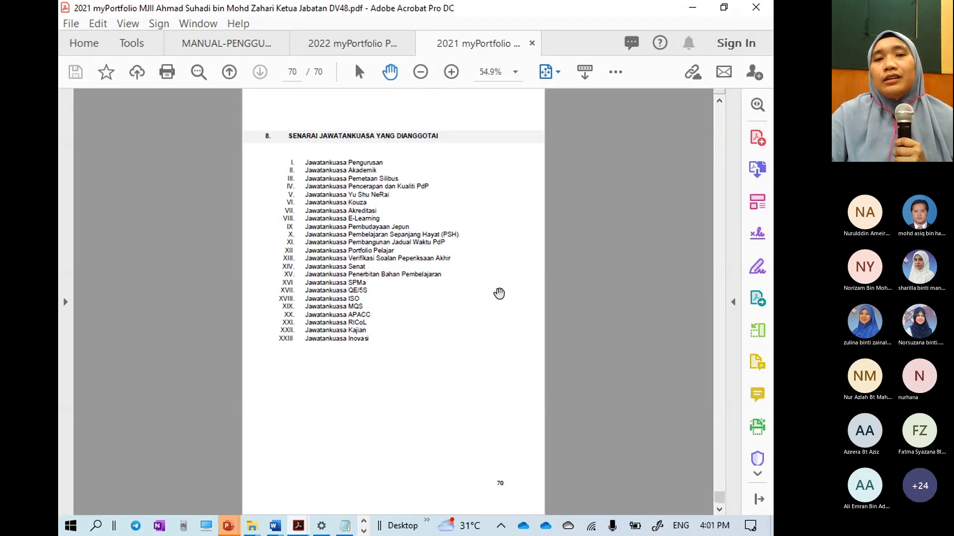
pyautogui.click(692, 8)
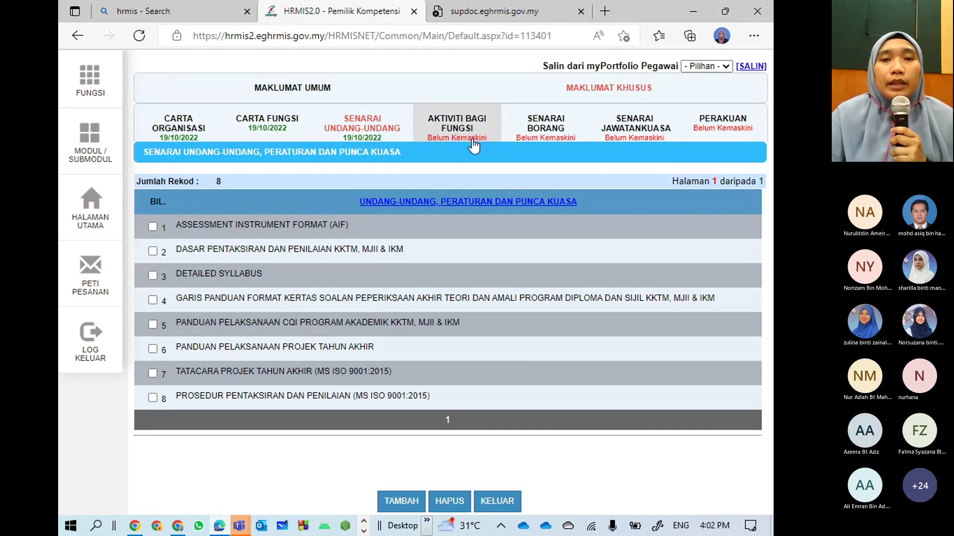
# Open Aktiviti Bagi Fungsi, click into the empty Aktiviti 1 description, and look for File Explorer
pyautogui.click(470, 139)
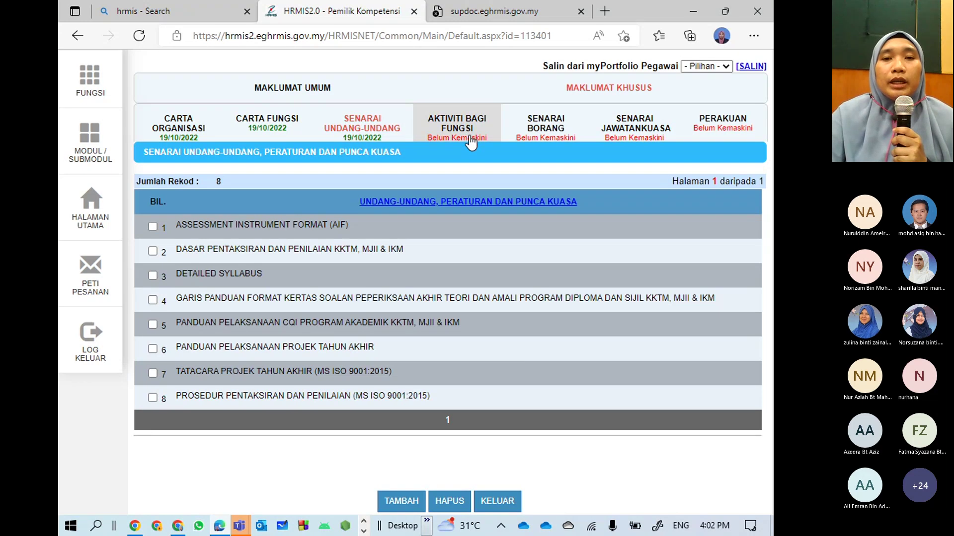
pyautogui.click(477, 220)
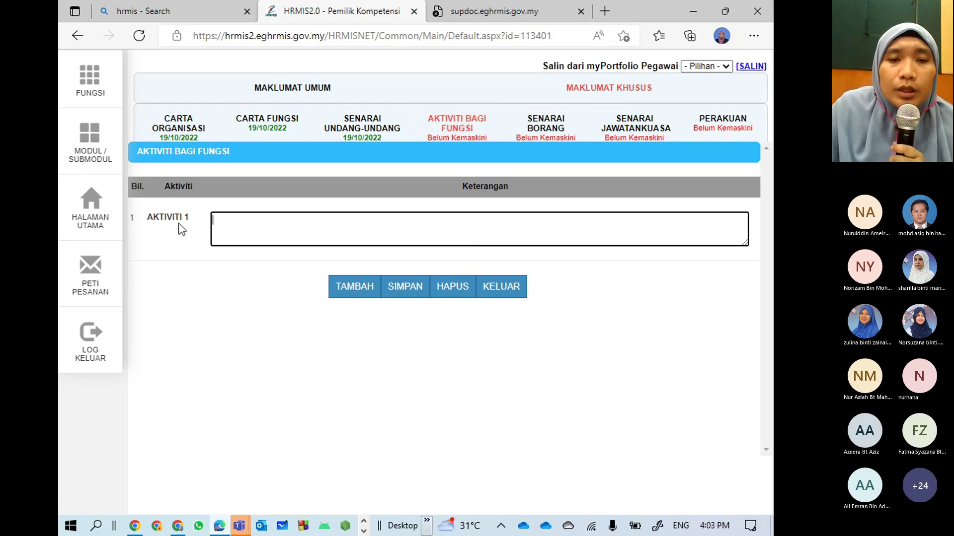
pyautogui.click(364, 531)
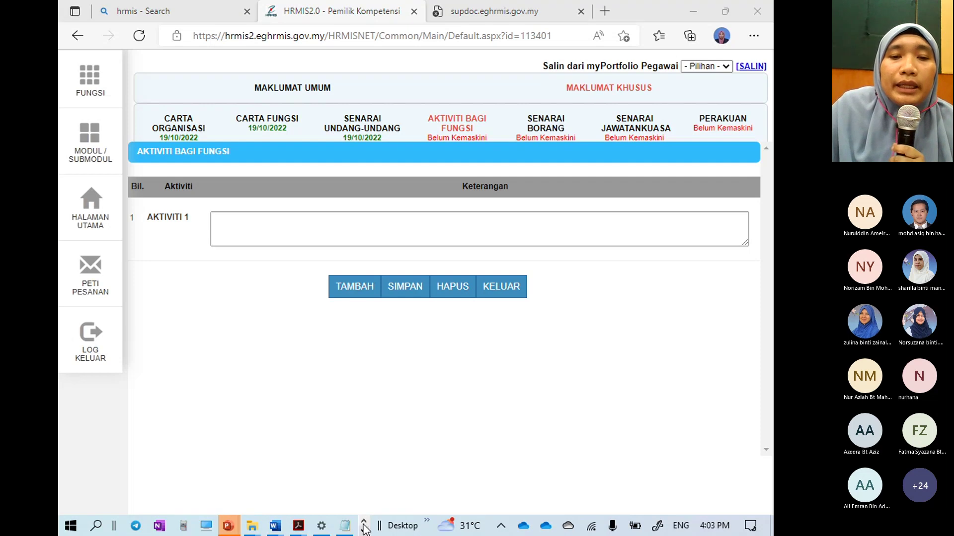
pyautogui.click(364, 531)
pyautogui.click(364, 531)
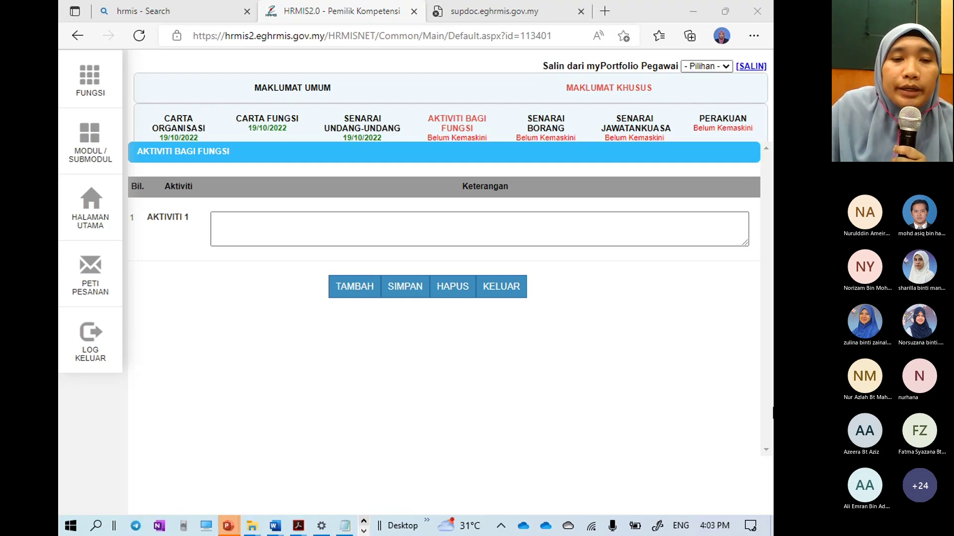
pyautogui.moveTo(252, 525)
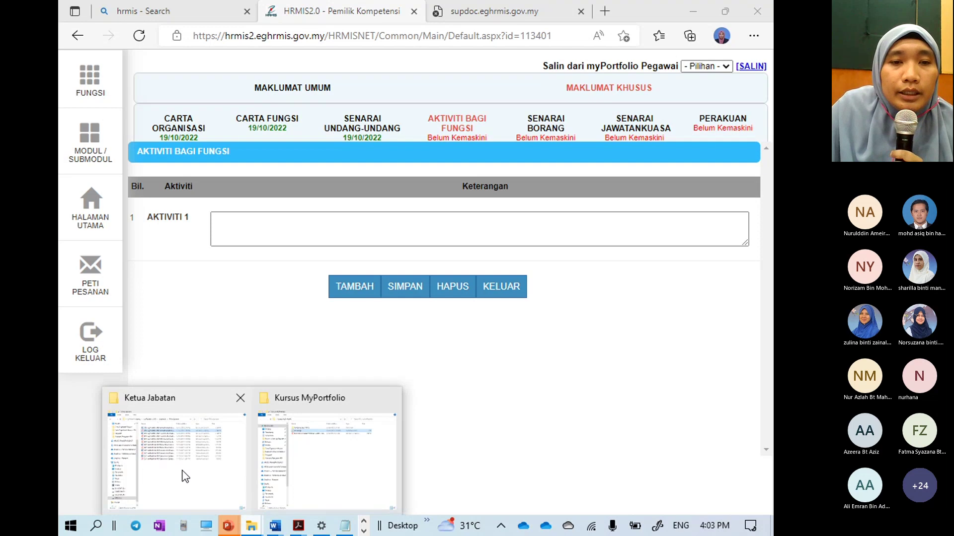
# Open the Pegawai Latihan Vokasional portfolio Word file from the HRMIS-myPortfolio folder
pyautogui.click(227, 462)
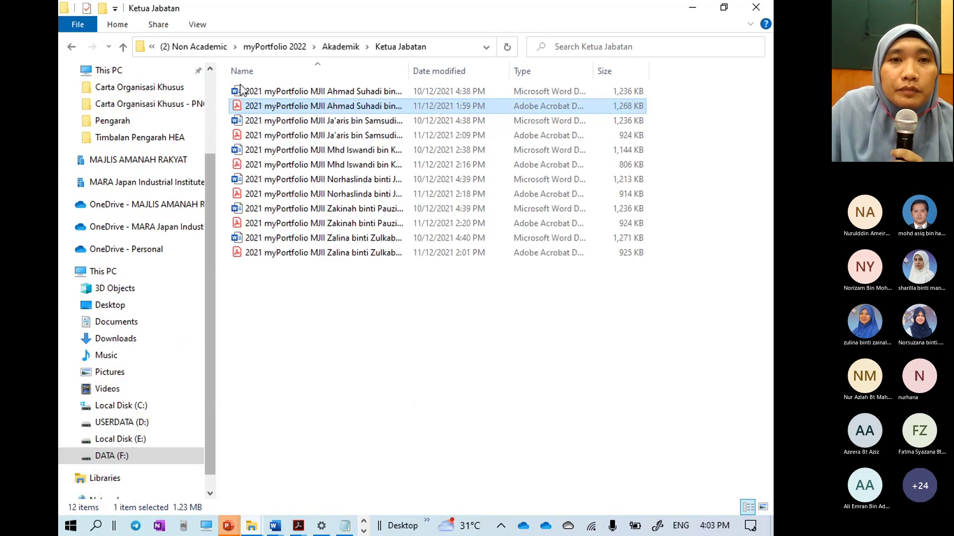
pyautogui.click(288, 47)
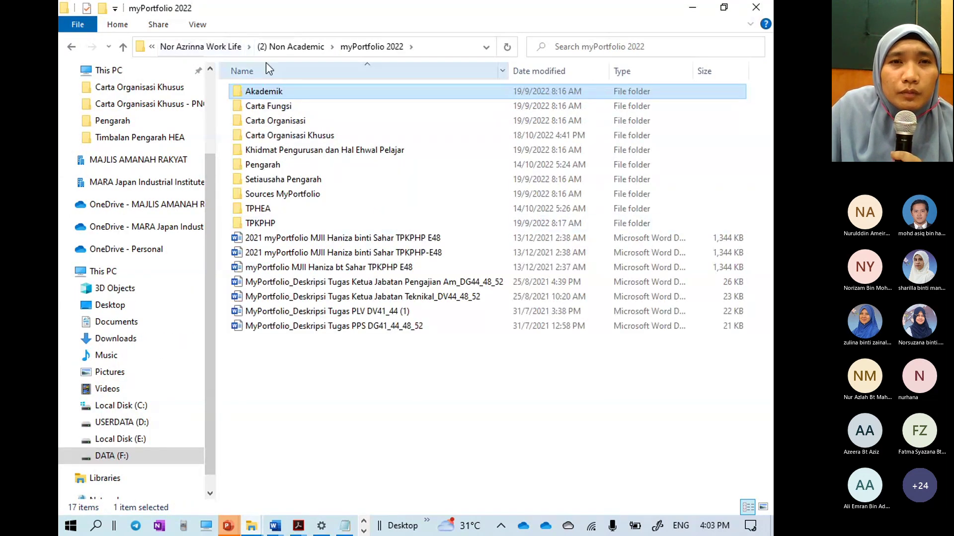
pyautogui.click(298, 47)
pyautogui.doubleClick(293, 137)
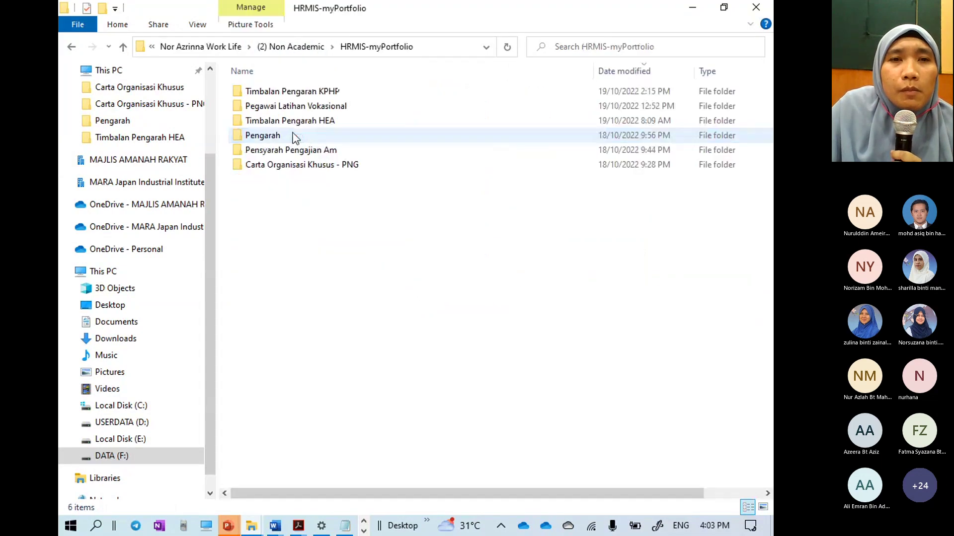
pyautogui.doubleClick(306, 108)
pyautogui.doubleClick(309, 73)
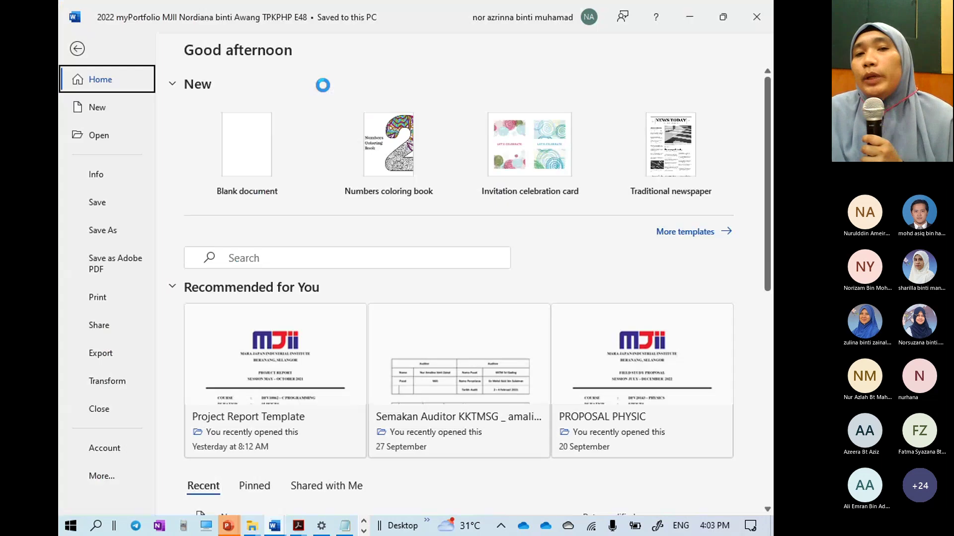
# At 100% zoom, select the Aktiviti 1 description paragraph in the portfolio
pyautogui.scroll(-2, 458, 363)
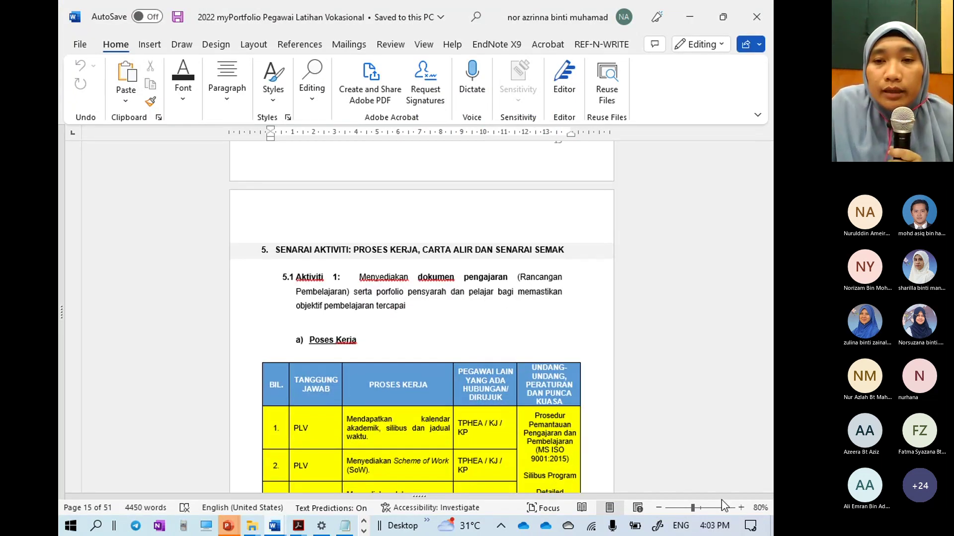
pyautogui.click(741, 507)
pyautogui.click(741, 508)
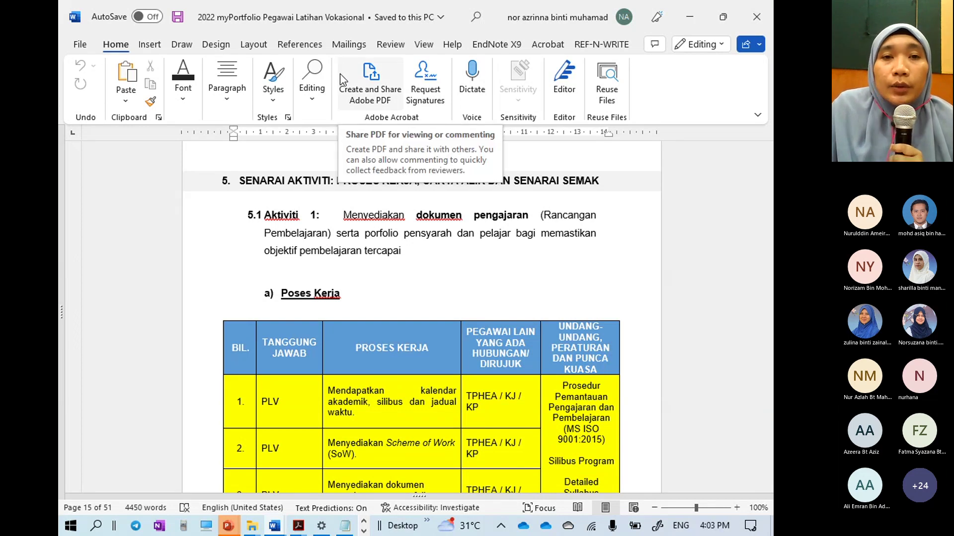
pyautogui.rightClick(295, 224)
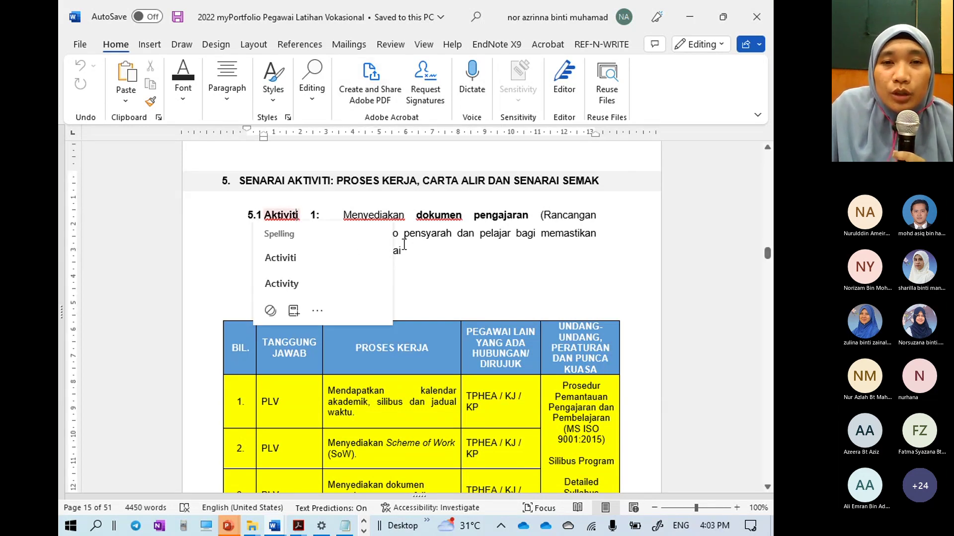
pyautogui.moveTo(400, 250); pyautogui.dragTo(353, 212)
pyautogui.hotkey('ctrl', 'c')
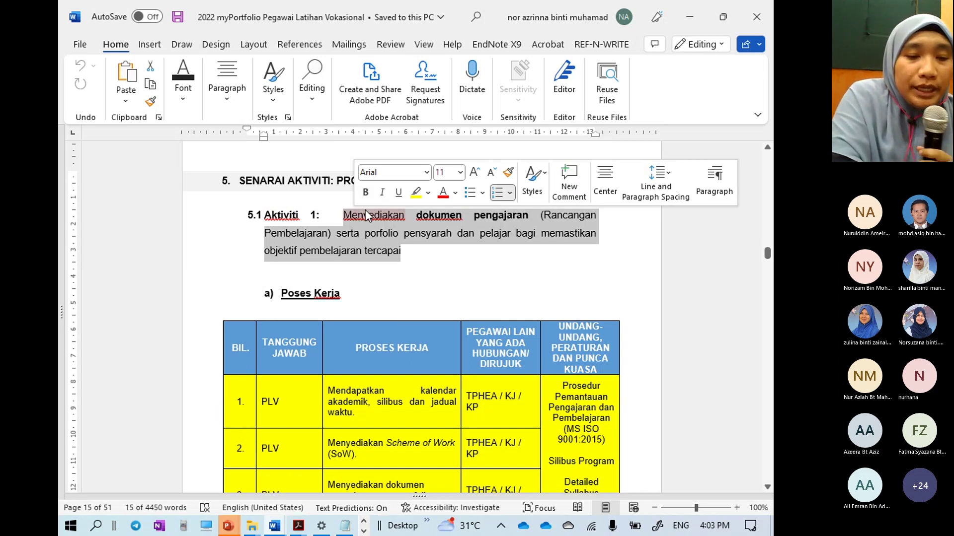
# Set Word aside and return to the HRMIS Aktiviti Bagi Fungsi form in Edge
pyautogui.click(685, 15)
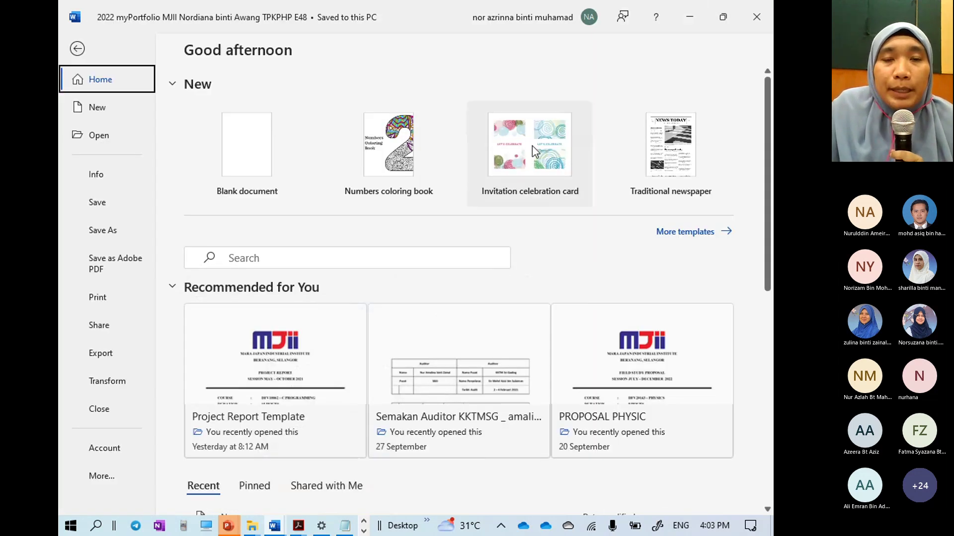
pyautogui.click(751, 16)
pyautogui.click(686, 15)
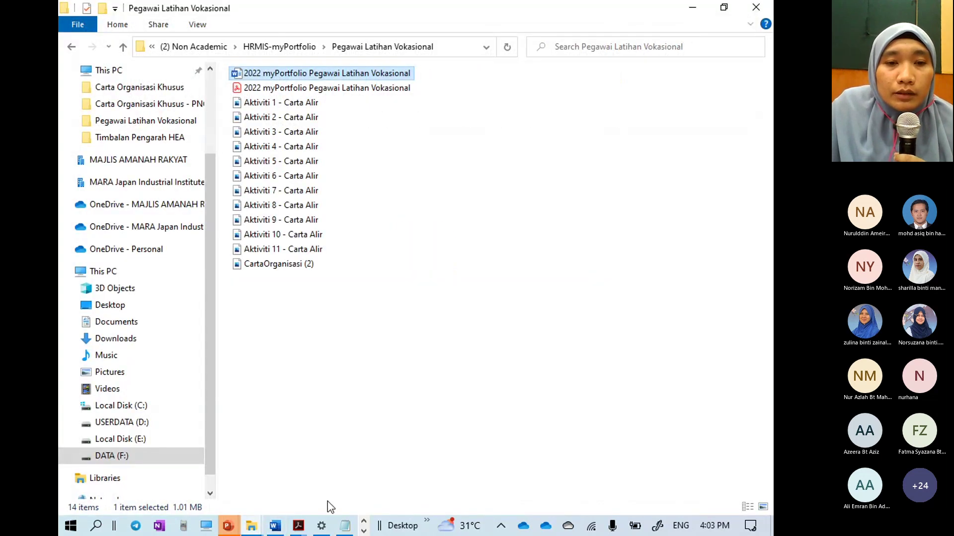
pyautogui.click(364, 530)
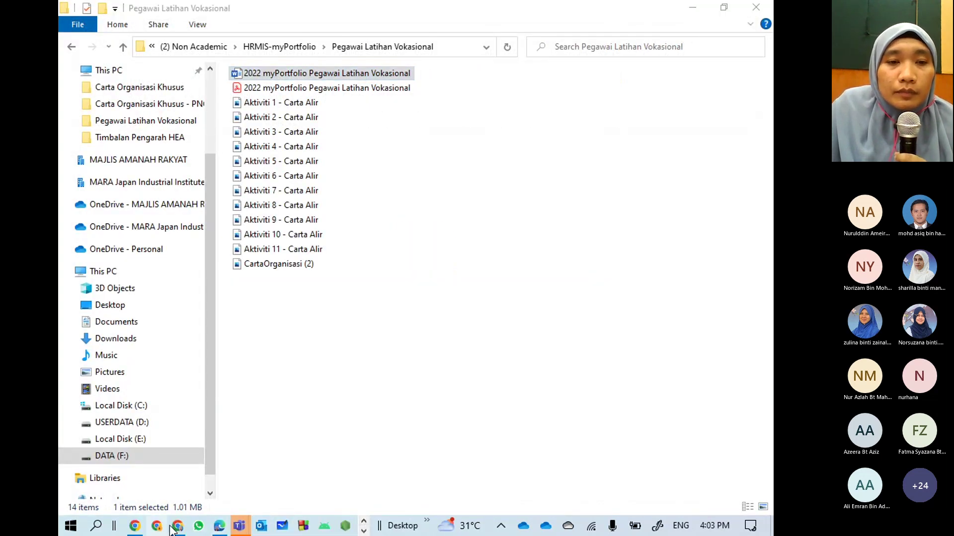
pyautogui.click(177, 530)
pyautogui.click(177, 531)
pyautogui.click(364, 521)
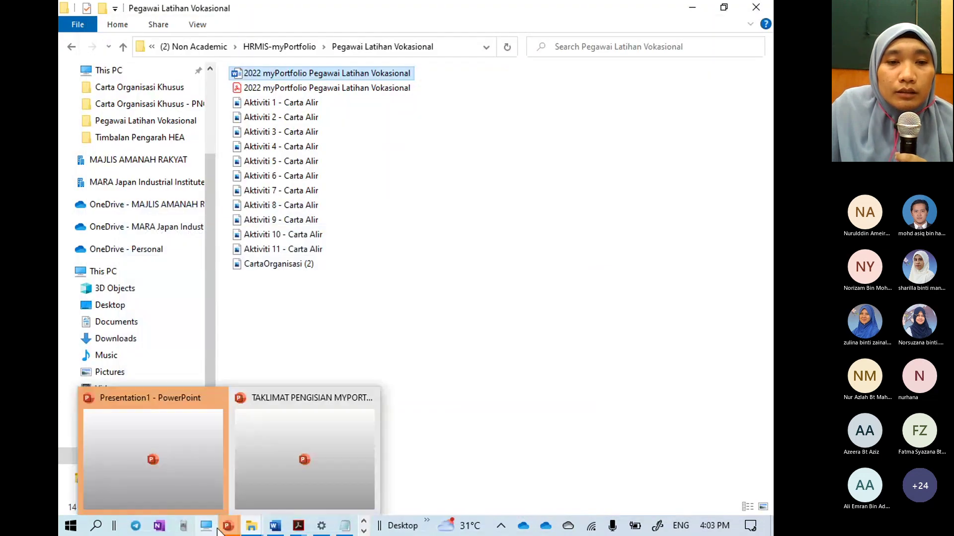
pyautogui.click(364, 529)
pyautogui.click(219, 525)
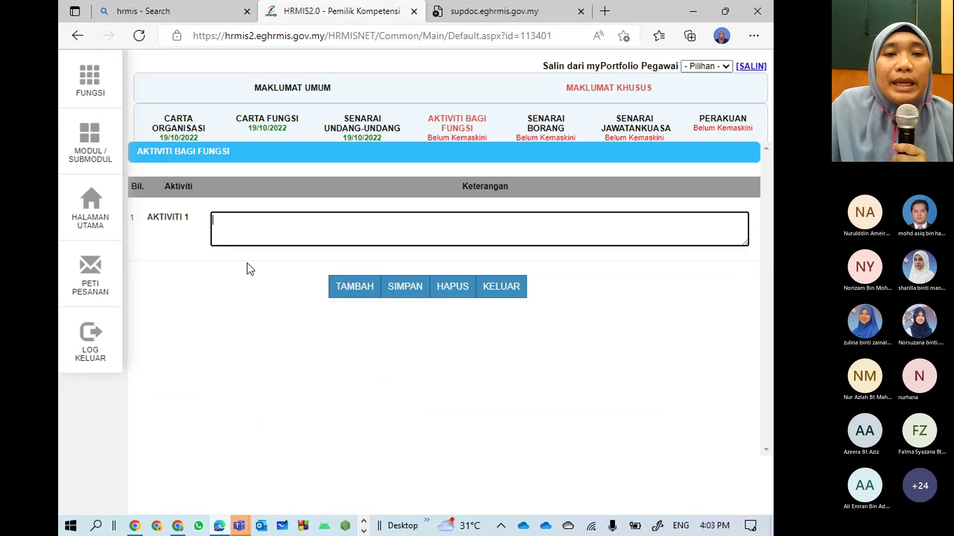
# Paste the teaching-documents description into Aktiviti 1's Keterangan box, save it, and confirm 'Berjaya disimpan.'
pyautogui.hotkey('ctrl', 'v')
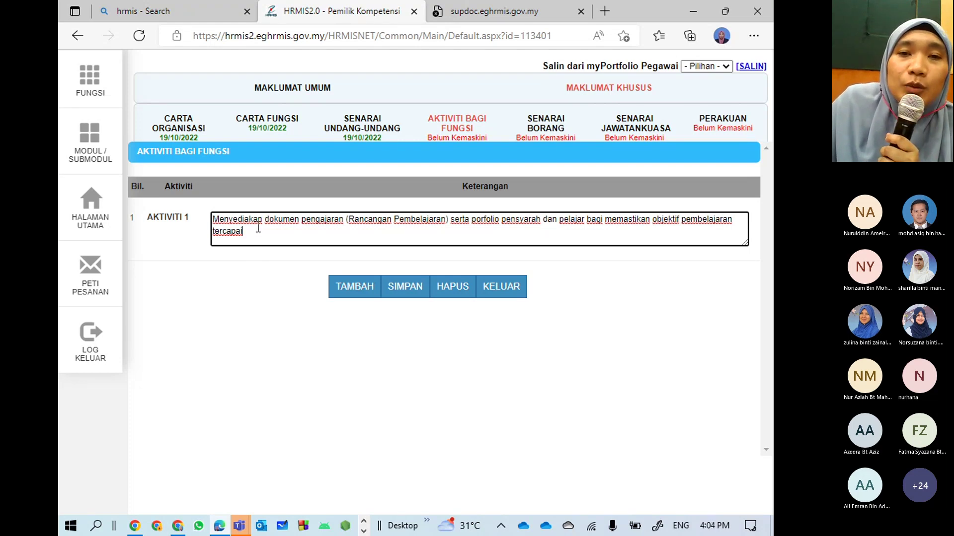
pyautogui.click(411, 290)
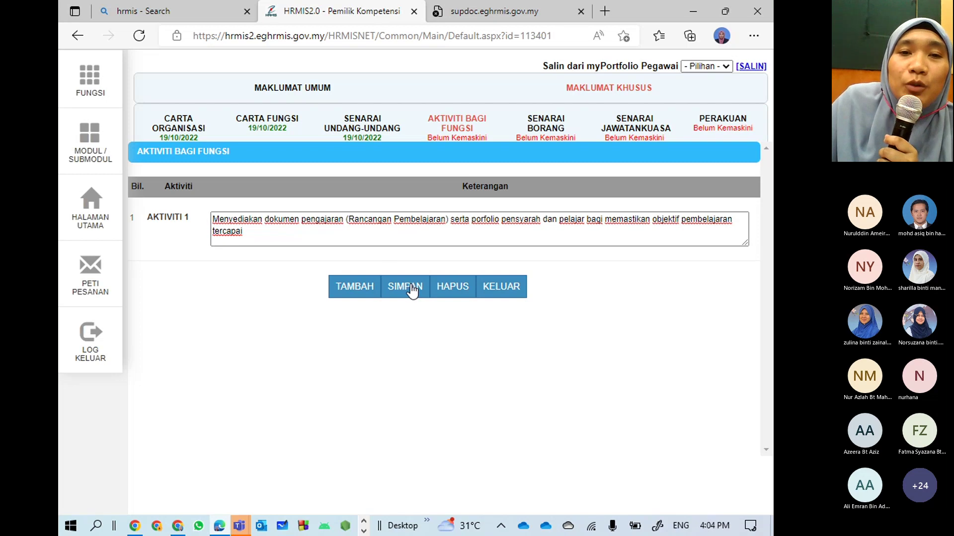
pyautogui.click(532, 113)
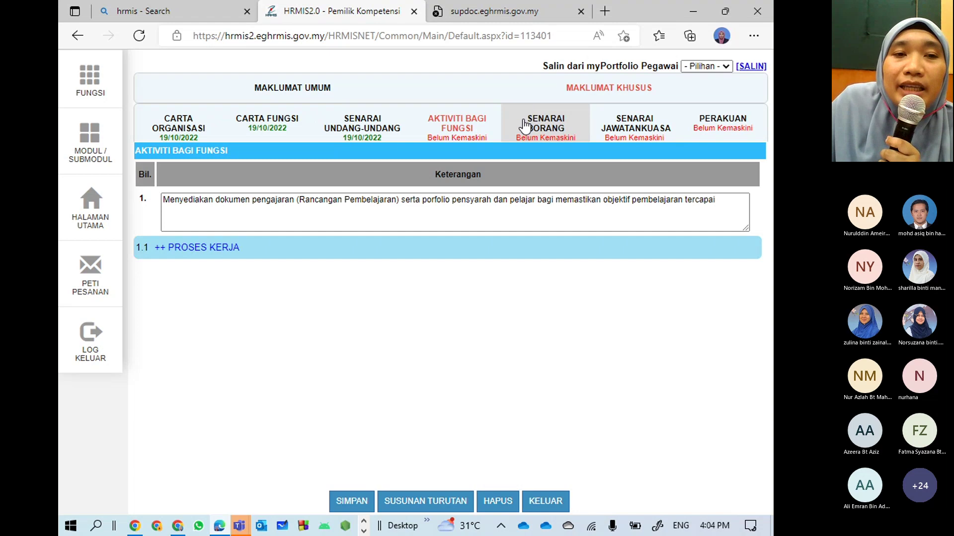
# Expand the 1.1 Proses Kerja table under activity 1 to show its three empty rows
pyautogui.click(212, 248)
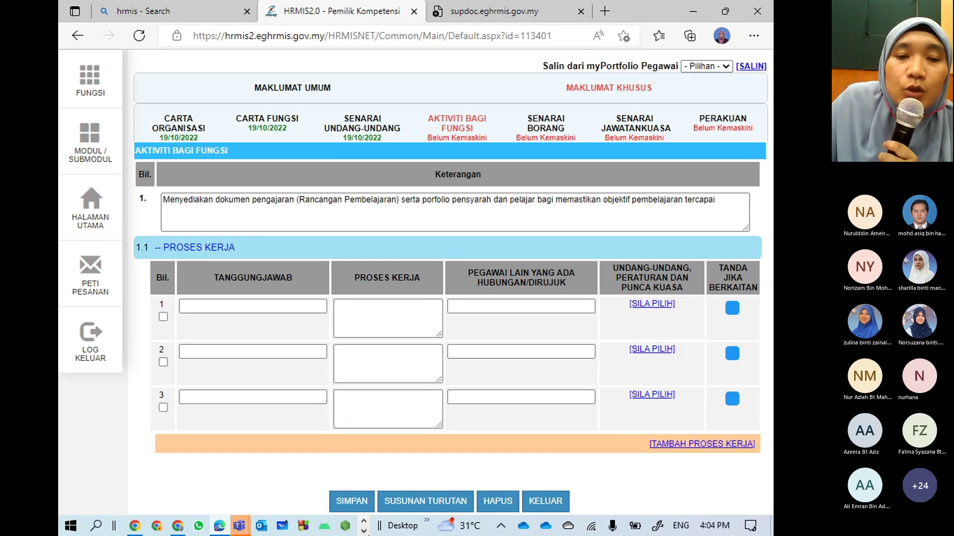
pyautogui.click(364, 531)
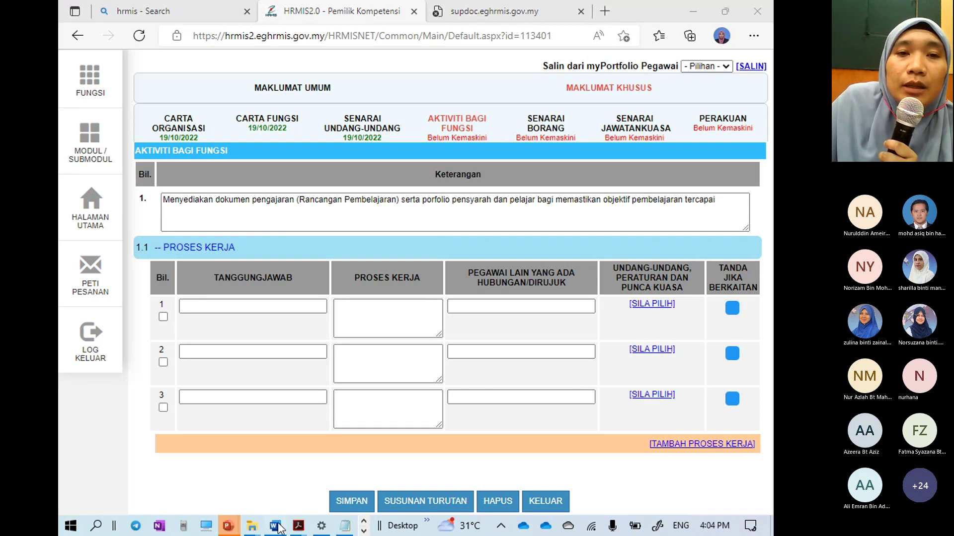
# Copy PLV from the Word table into row 1's Tanggungjawab field
pyautogui.click(276, 526)
pyautogui.scroll(-4, 333, 277)
pyautogui.scroll(-1, 367, 158)
pyautogui.scroll(1, 366, 158)
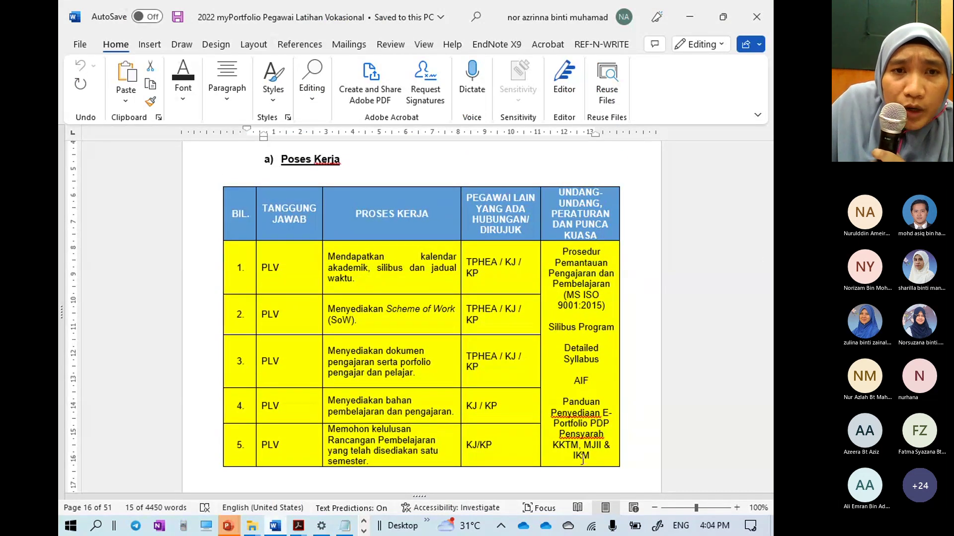
pyautogui.click(690, 17)
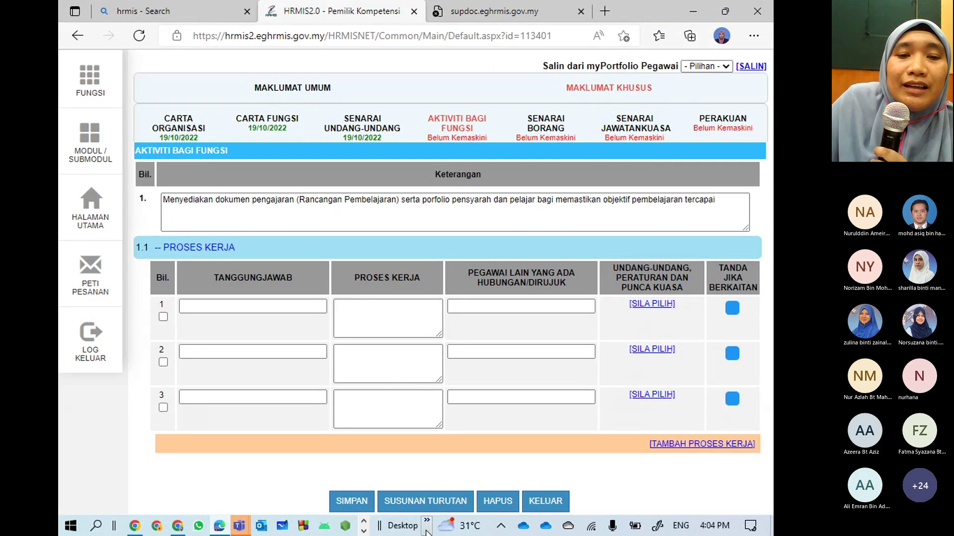
pyautogui.click(363, 532)
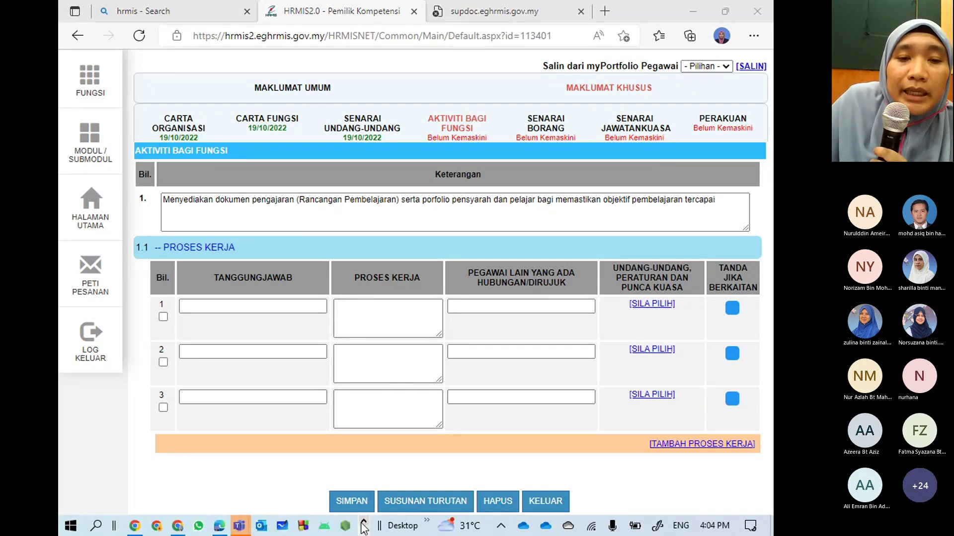
pyautogui.click(362, 530)
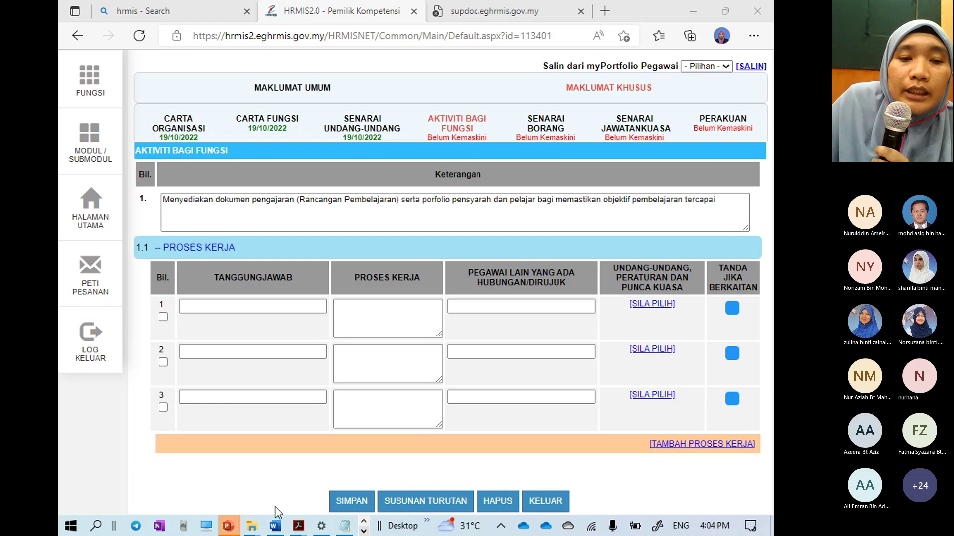
pyautogui.click(276, 526)
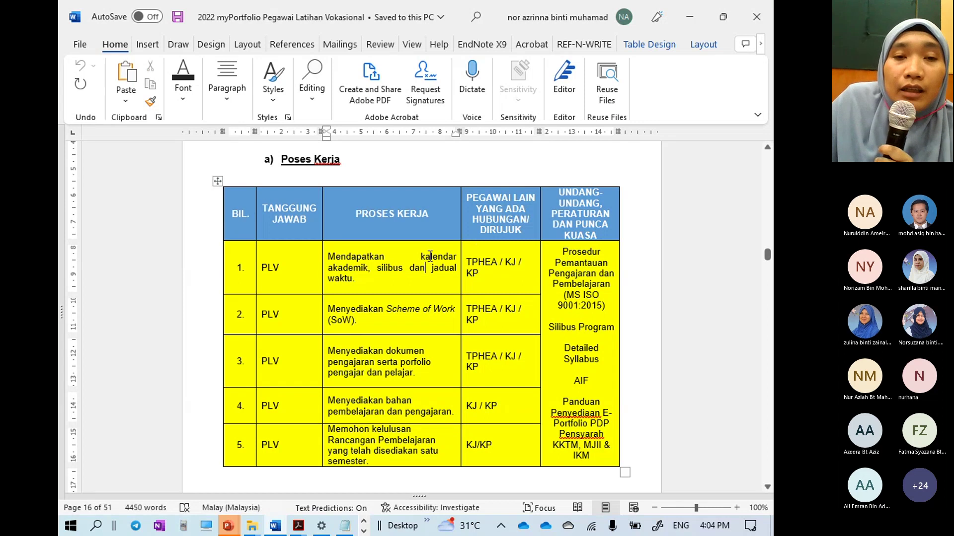
pyautogui.moveTo(300, 270); pyautogui.dragTo(263, 270)
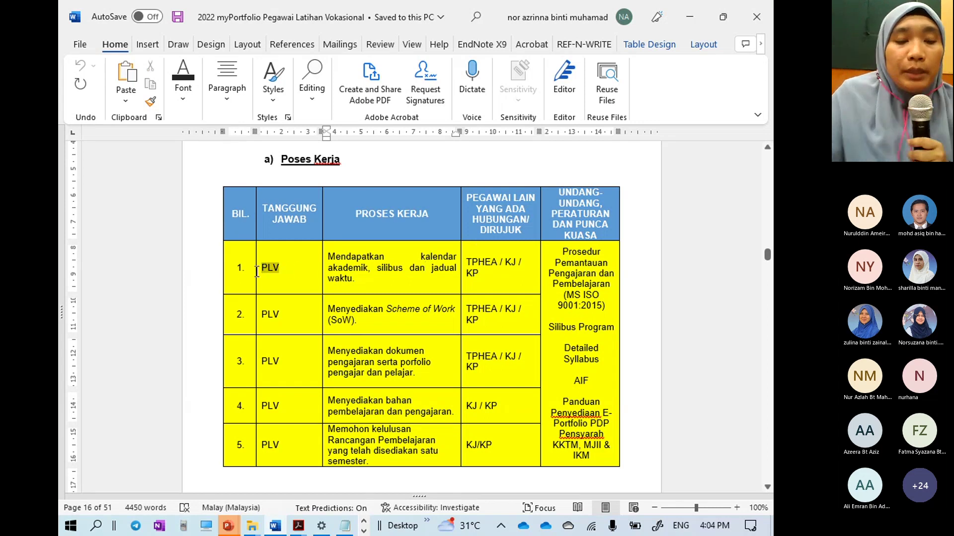
pyautogui.press('Delete')
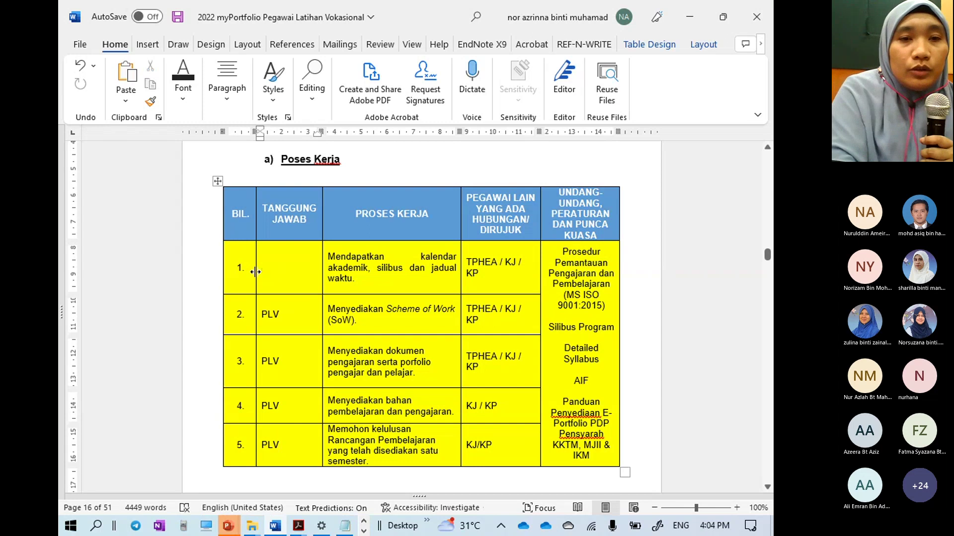
pyautogui.hotkey('ctrl', 'z')
pyautogui.hotkey('ctrl', 'c')
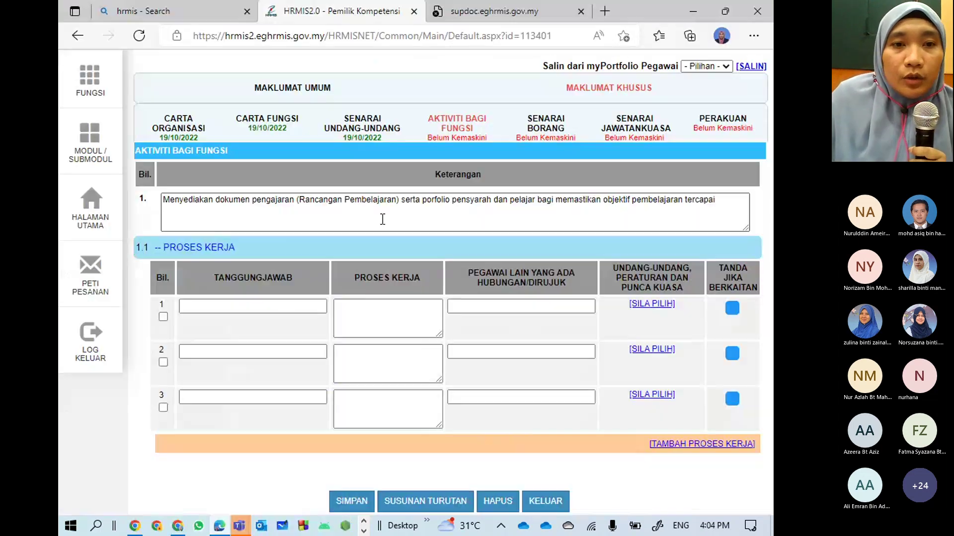
pyautogui.click(689, 17)
pyautogui.click(321, 307)
pyautogui.hotkey('ctrl', 'v')
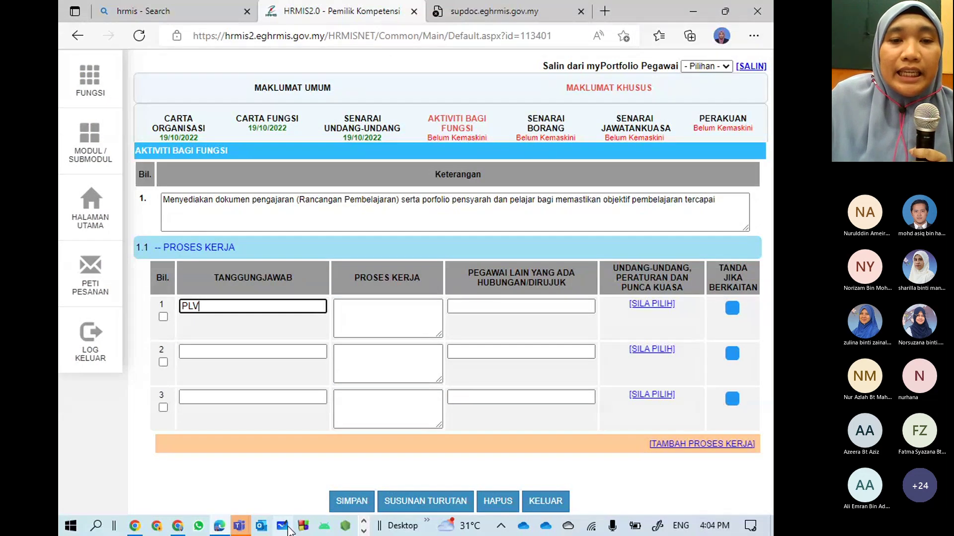
# Paste row 1's academic calendar, syllabus and timetable task into its Proses Kerja box
pyautogui.click(364, 525)
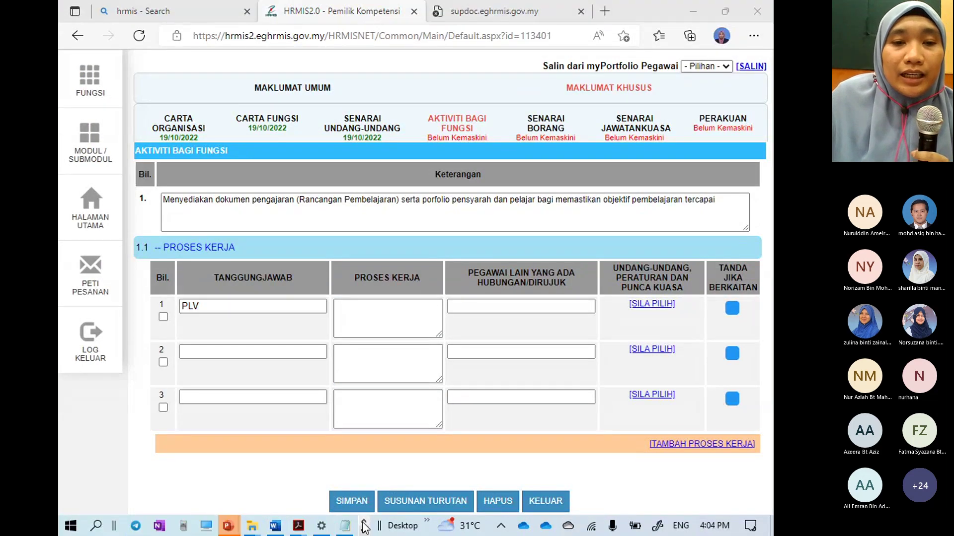
pyautogui.click(275, 526)
pyautogui.tripleClick(332, 266)
pyautogui.hotkey('ctrl', 'c')
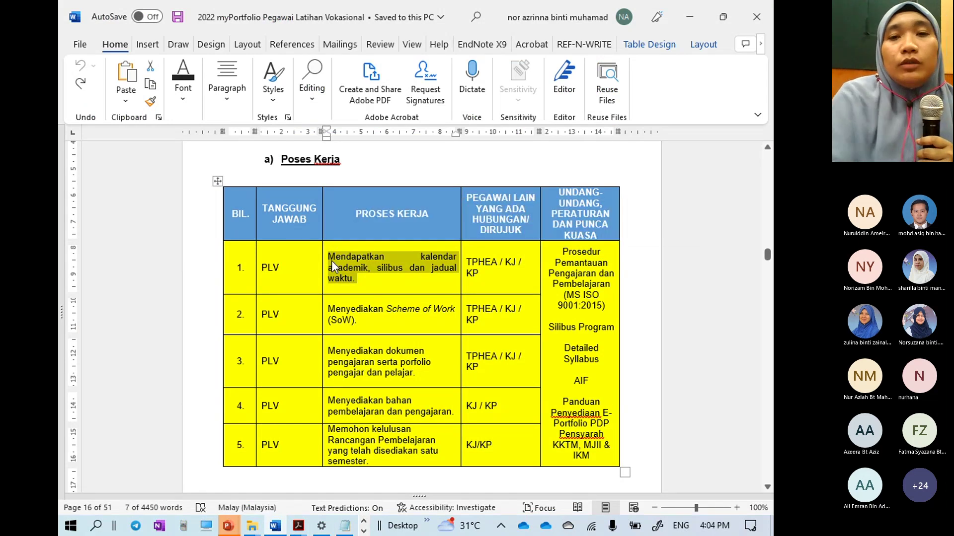
pyautogui.click(689, 17)
pyautogui.click(400, 322)
pyautogui.hotkey('ctrl', 'v')
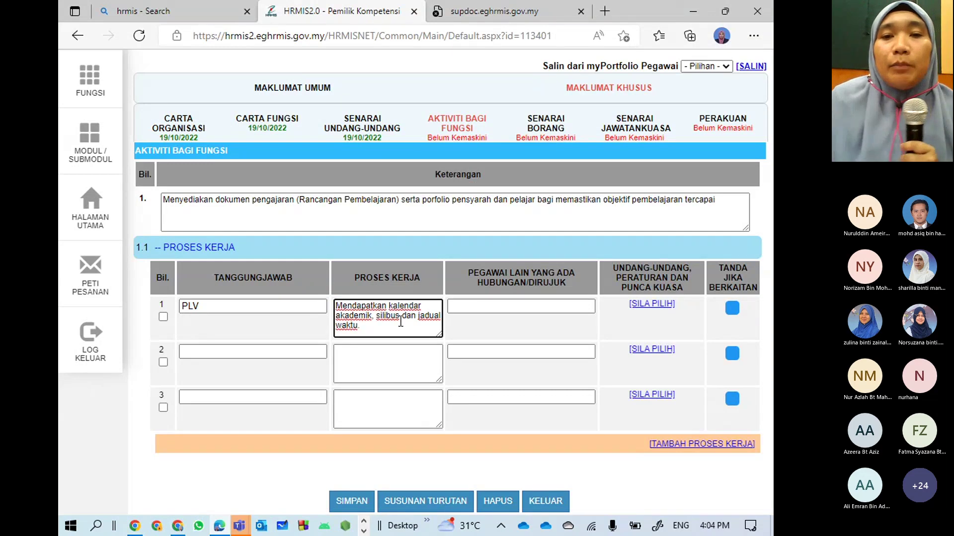
# Copy row 1's TPHEA / KJ / KP text from Word and select row 1's Pegawai Lain field
pyautogui.click(364, 530)
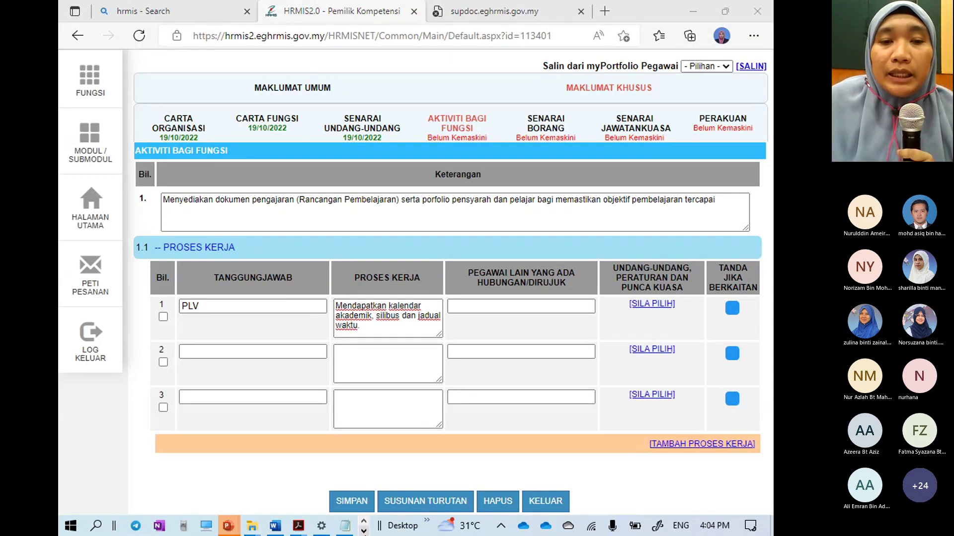
pyautogui.click(275, 526)
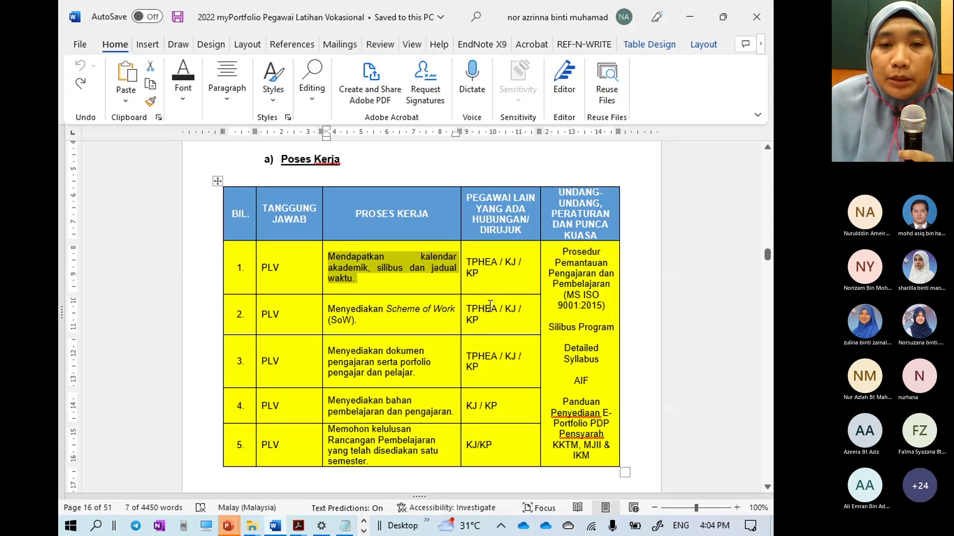
pyautogui.moveTo(495, 271); pyautogui.dragTo(472, 273)
pyautogui.hotkey('ctrl', 'c')
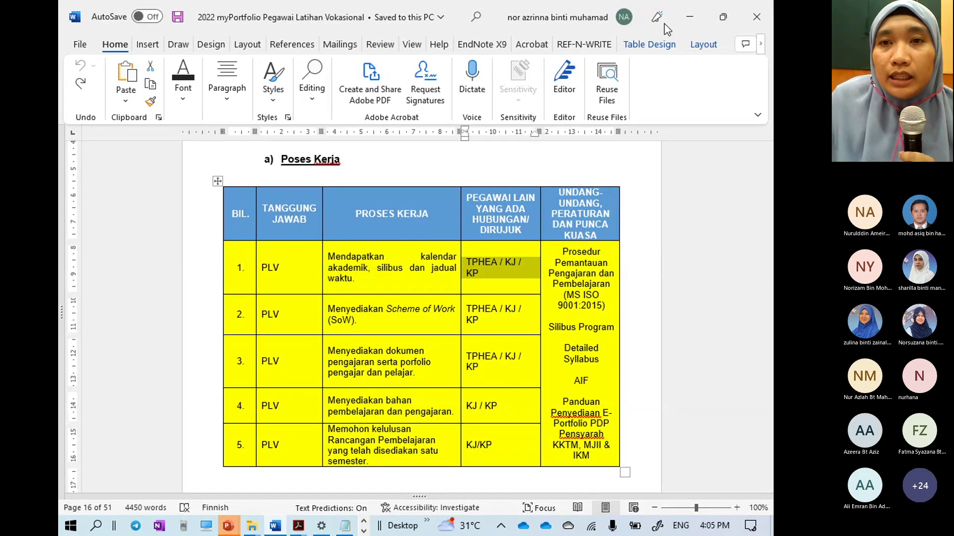
pyautogui.click(689, 17)
pyautogui.click(555, 308)
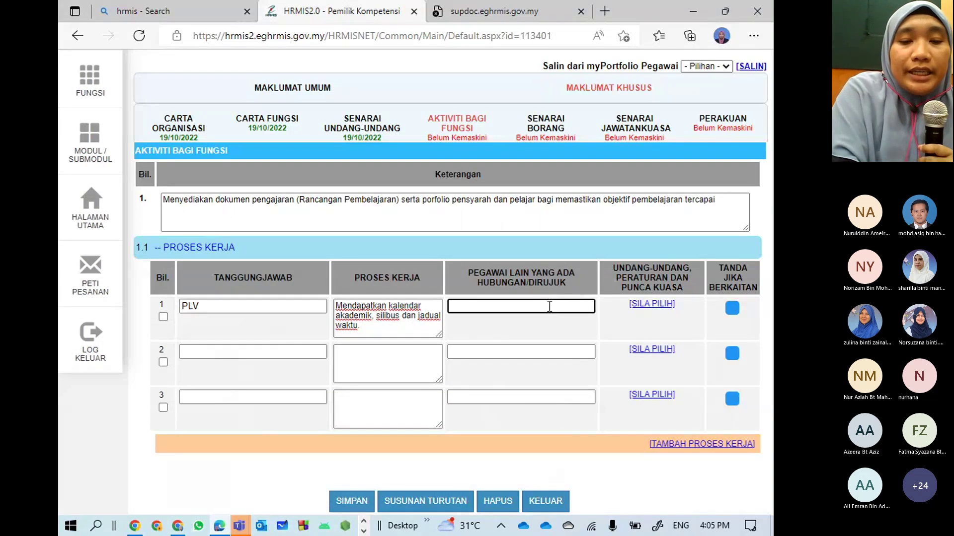
# Paste TPHEA / KJ / KP into row 1's Pegawai Lain field
pyautogui.hotkey('ctrl', 'v')
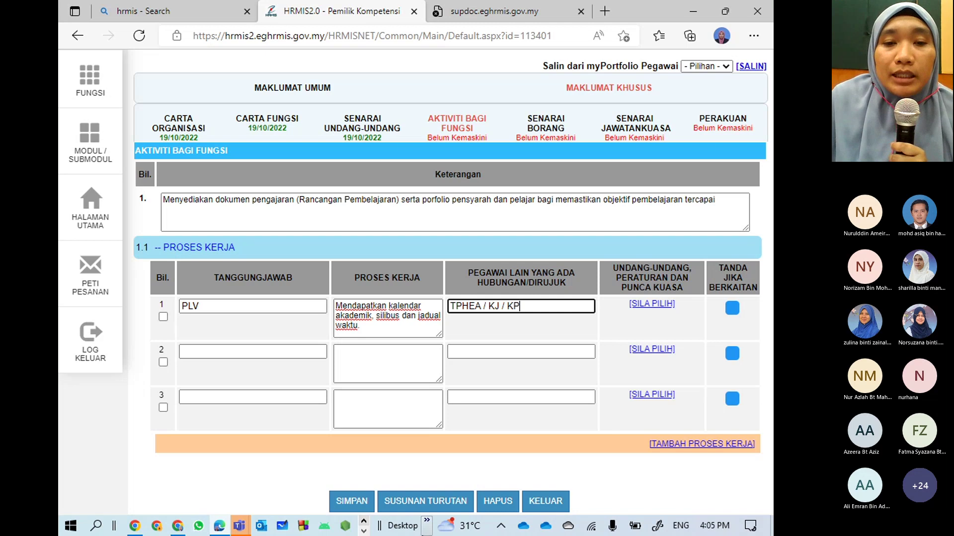
# Copy PLV from the Word table into row 2's Tanggungjawab field
pyautogui.click(364, 531)
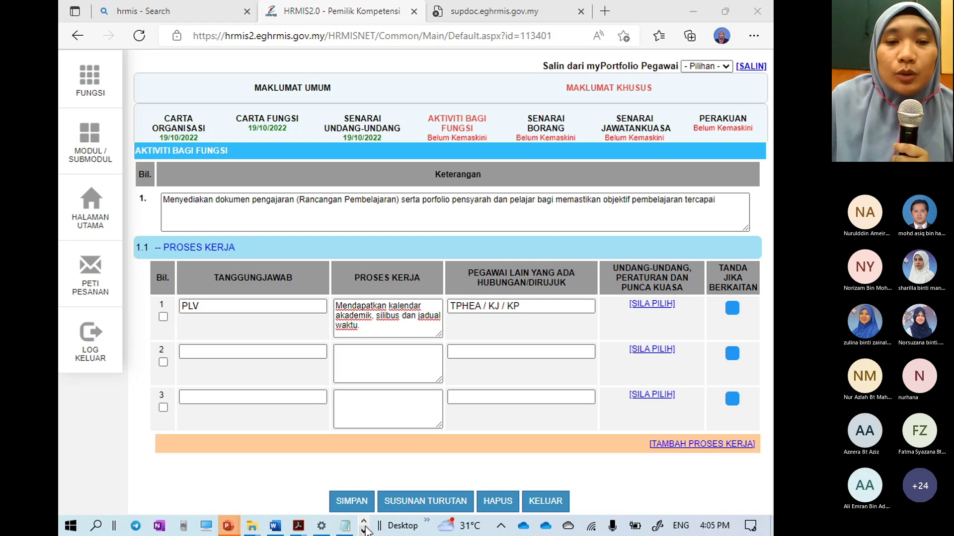
pyautogui.click(272, 531)
pyautogui.click(254, 322)
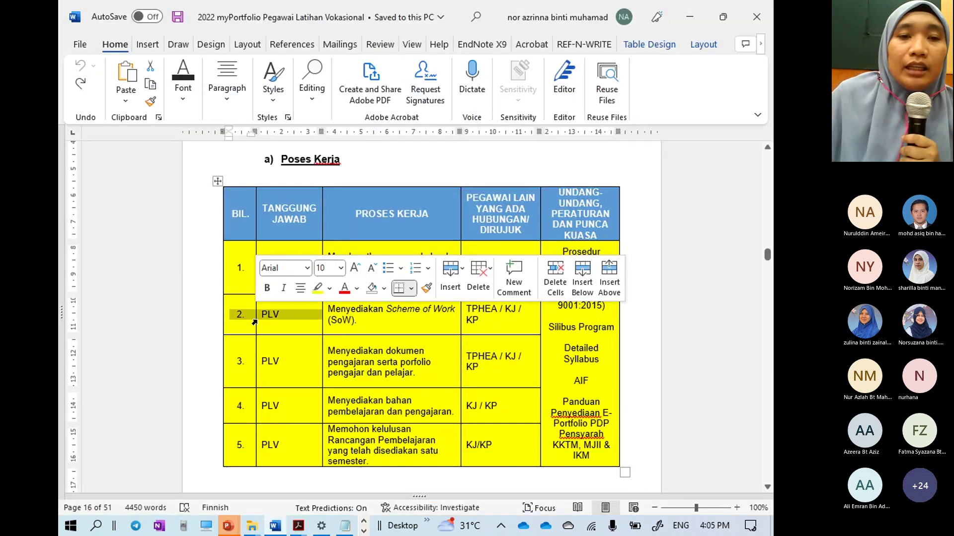
pyautogui.moveTo(298, 322); pyautogui.dragTo(254, 312)
pyautogui.hotkey('ctrl', 'c')
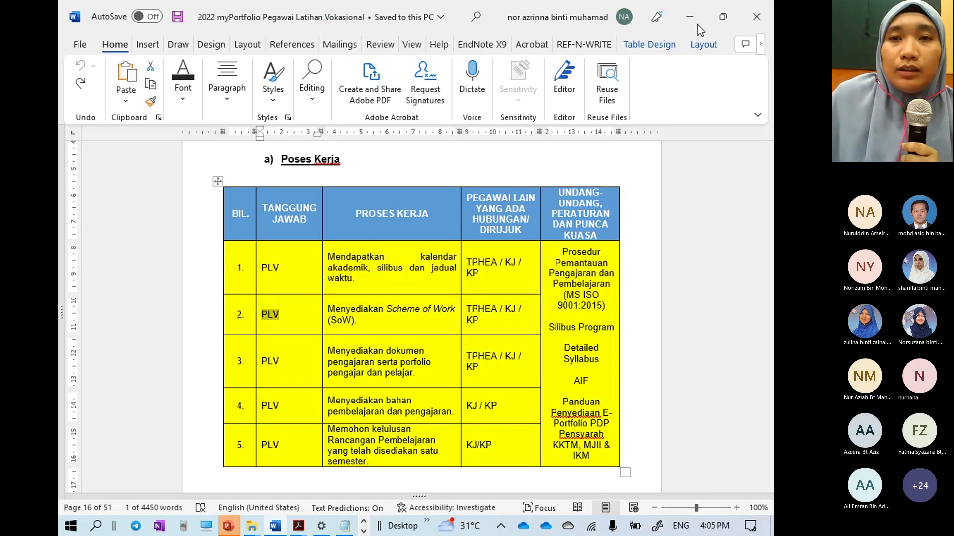
pyautogui.hotkey('alt', 'Tab')
pyautogui.click(275, 353)
pyautogui.hotkey('ctrl', 'v')
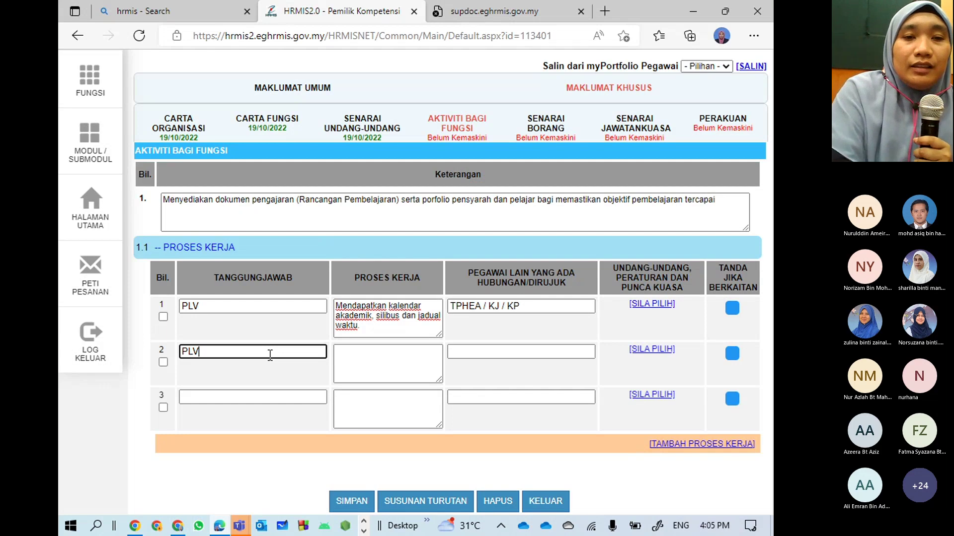
# Paste 'Menyediakan Scheme of Work (SoW).' into row 2's Proses Kerja box
pyautogui.click(364, 520)
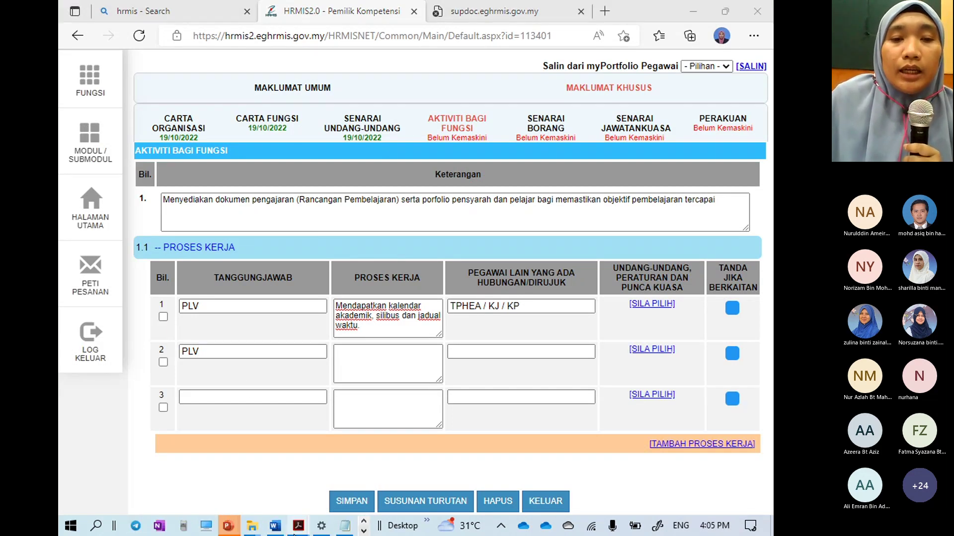
pyautogui.click(275, 526)
pyautogui.moveTo(327, 309); pyautogui.dragTo(359, 321)
pyautogui.hotkey('ctrl', 'c')
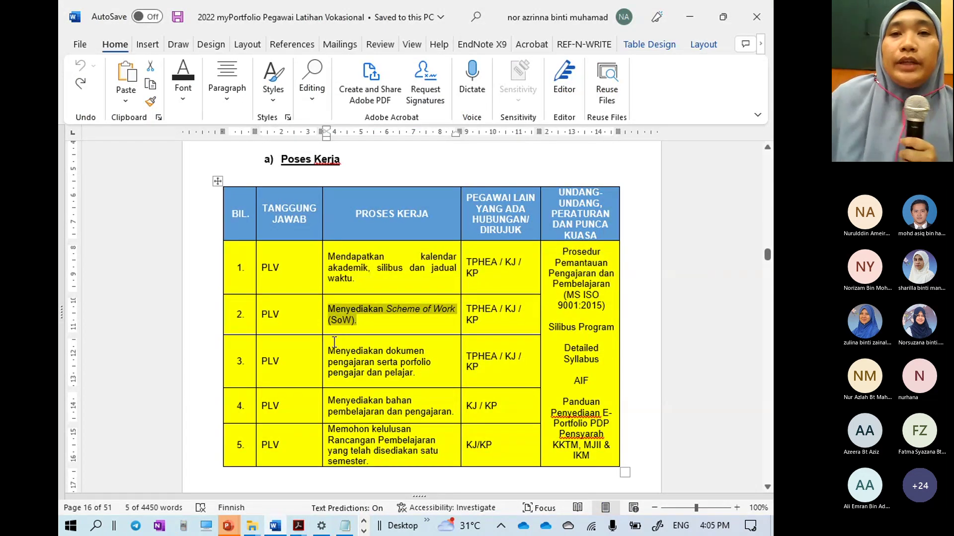
pyautogui.hotkey('alt', 'Tab')
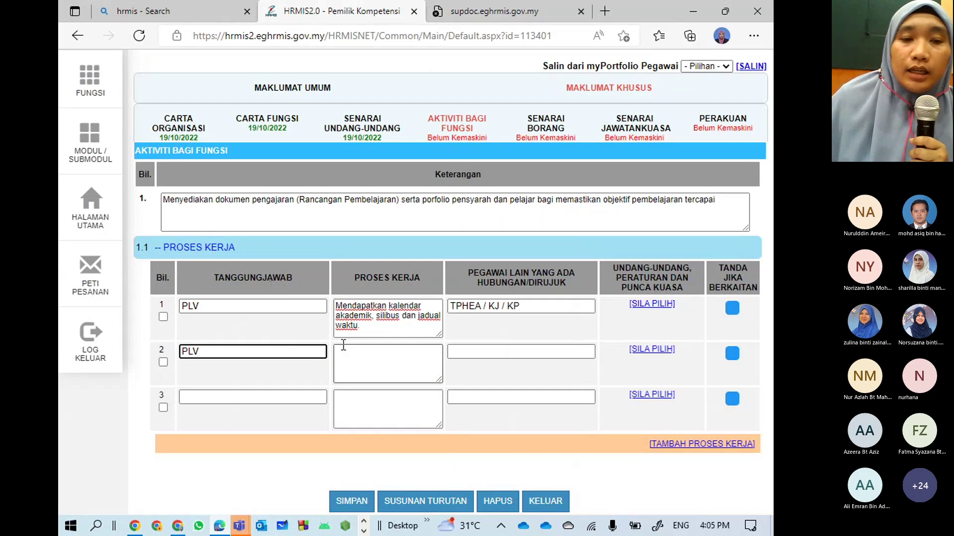
pyautogui.click(344, 346)
pyautogui.hotkey('ctrl', 'v')
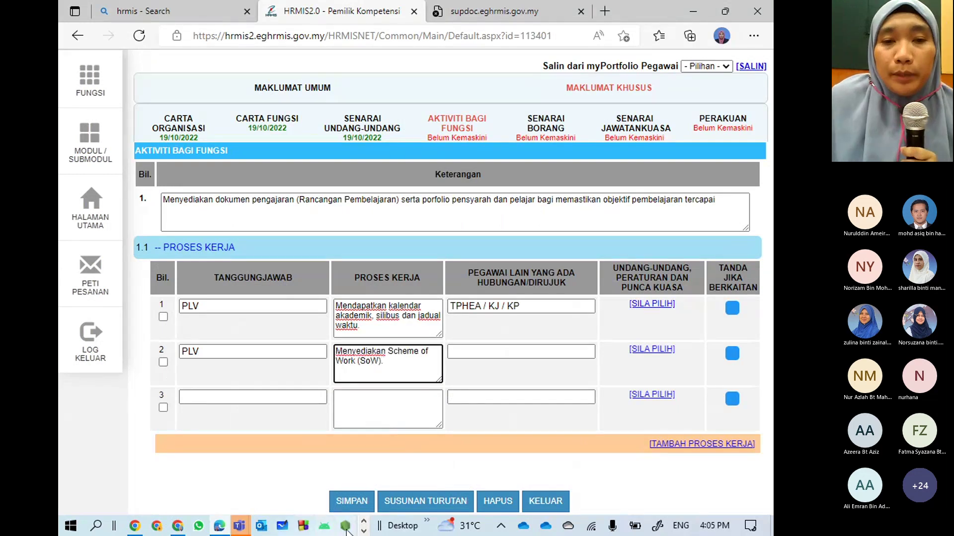
# Paste TPHEA / KJ / KP into row 2's Pegawai Lain field
pyautogui.click(365, 531)
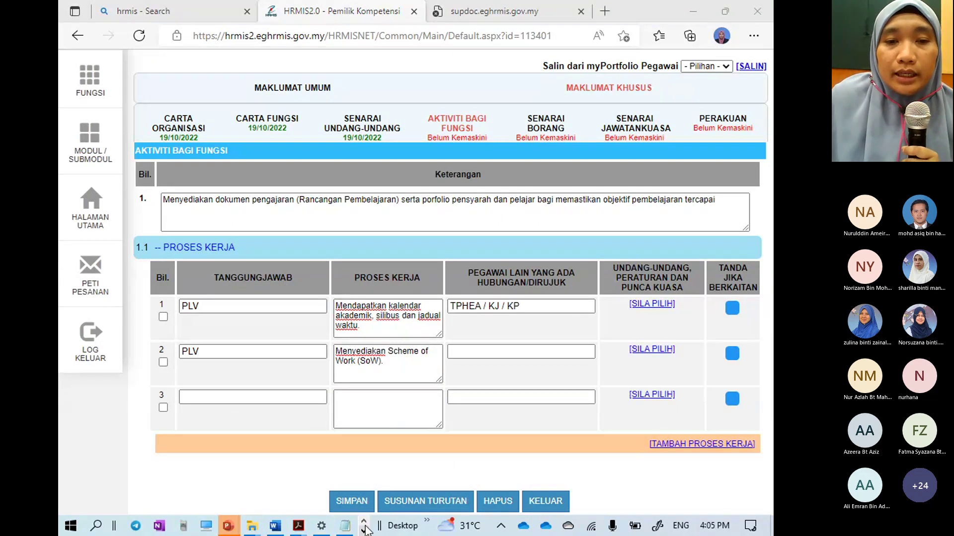
pyautogui.click(282, 530)
pyautogui.moveTo(479, 320); pyautogui.dragTo(466, 305)
pyautogui.hotkey('ctrl', 'c')
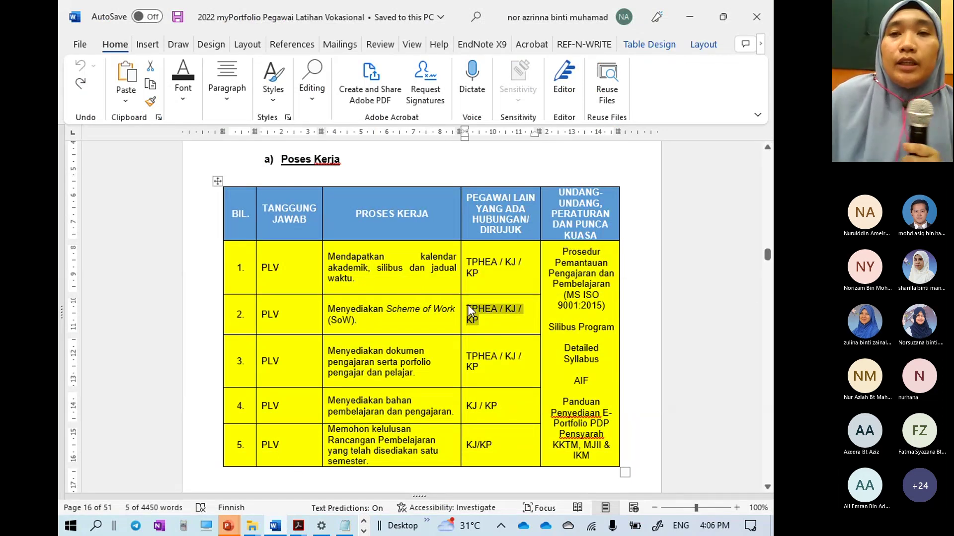
pyautogui.click(701, 26)
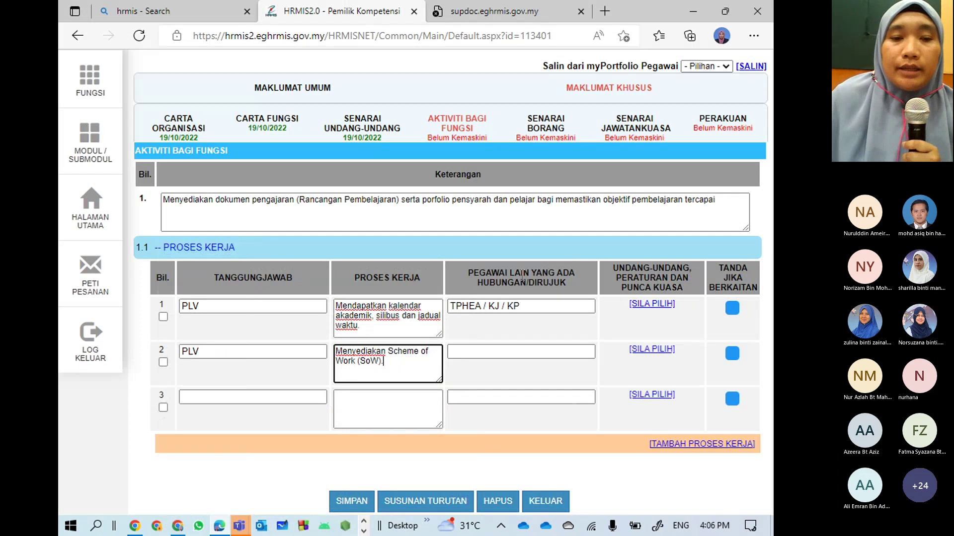
pyautogui.press('Tab')
pyautogui.hotkey('ctrl', 'v')
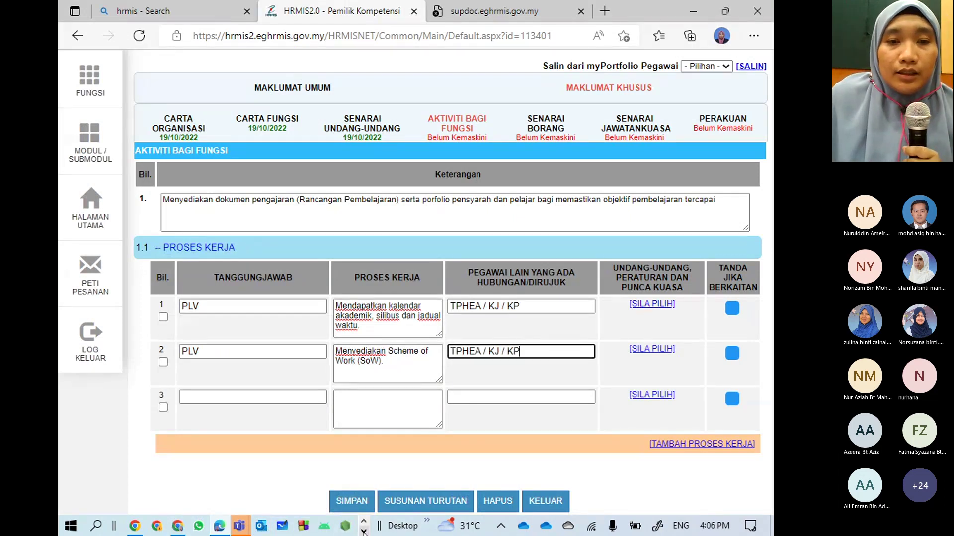
pyautogui.click(364, 531)
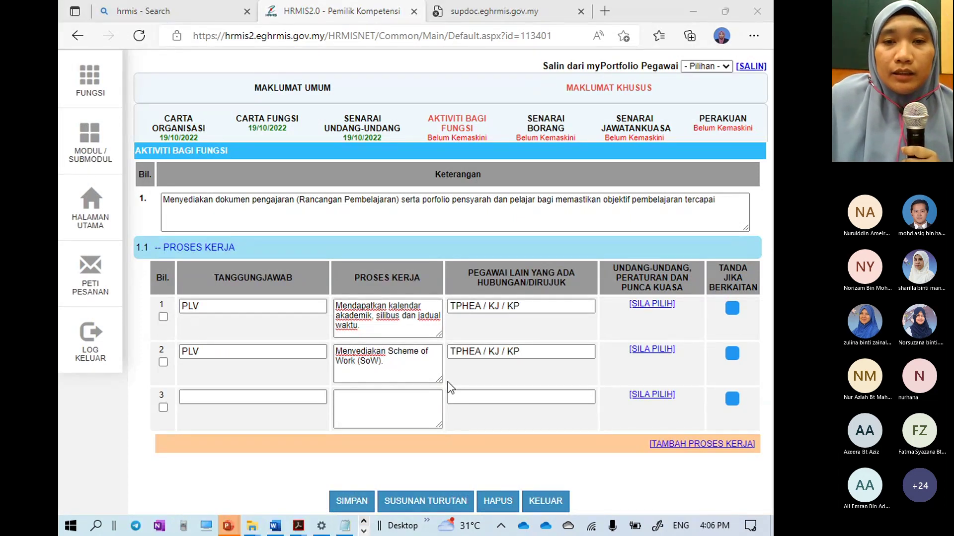
# Save the two Proses Kerja rows and confirm the 'Berjaya disimpan' alert
pyautogui.click(348, 501)
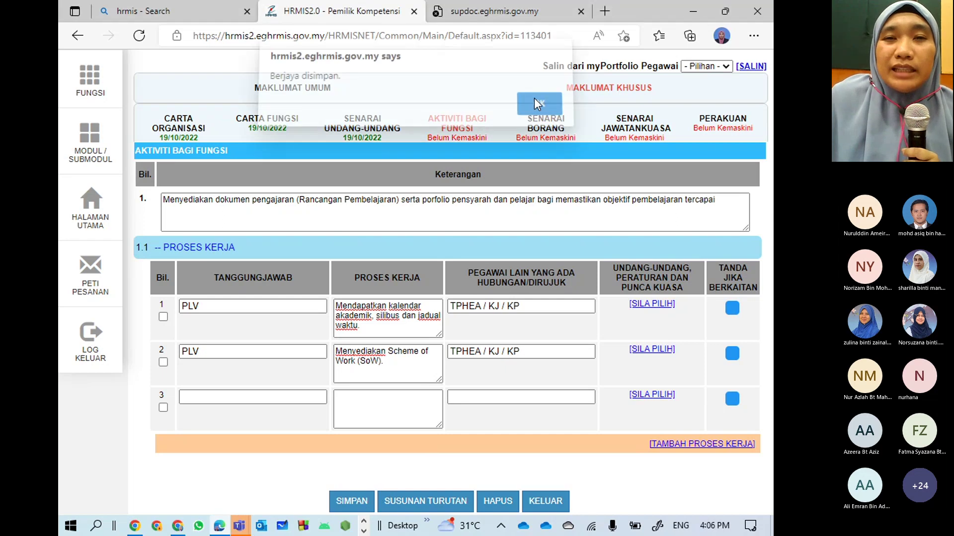
pyautogui.click(540, 111)
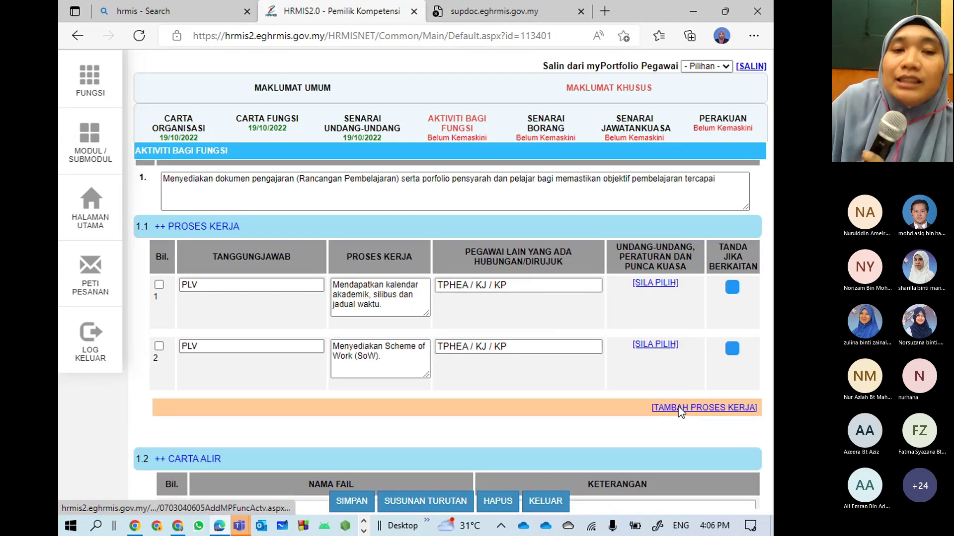
# Add more empty Proses Kerja rows and paste PLV into row 3's Tanggungjawab field
pyautogui.click(681, 411)
pyautogui.click(364, 532)
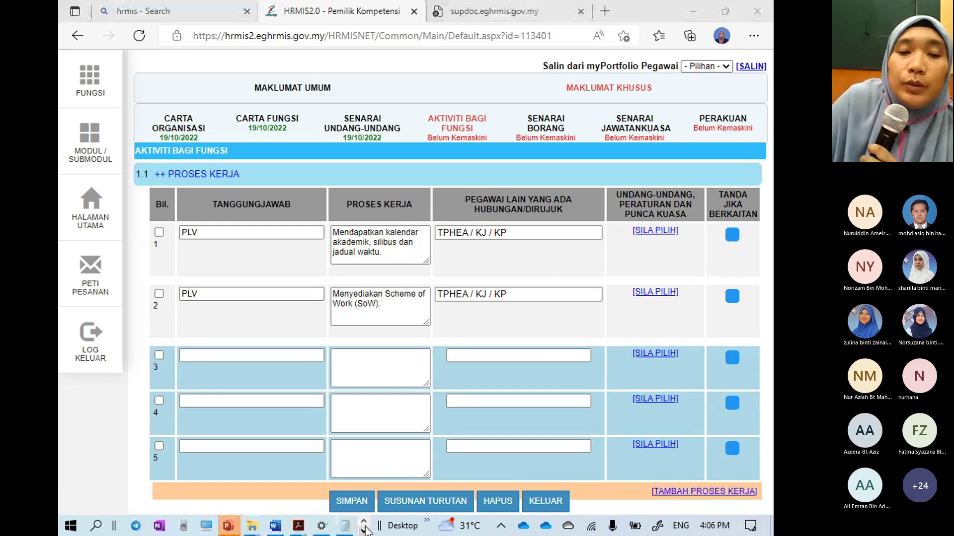
pyautogui.click(274, 525)
pyautogui.click(255, 377)
pyautogui.hotkey('ctrl', 'c')
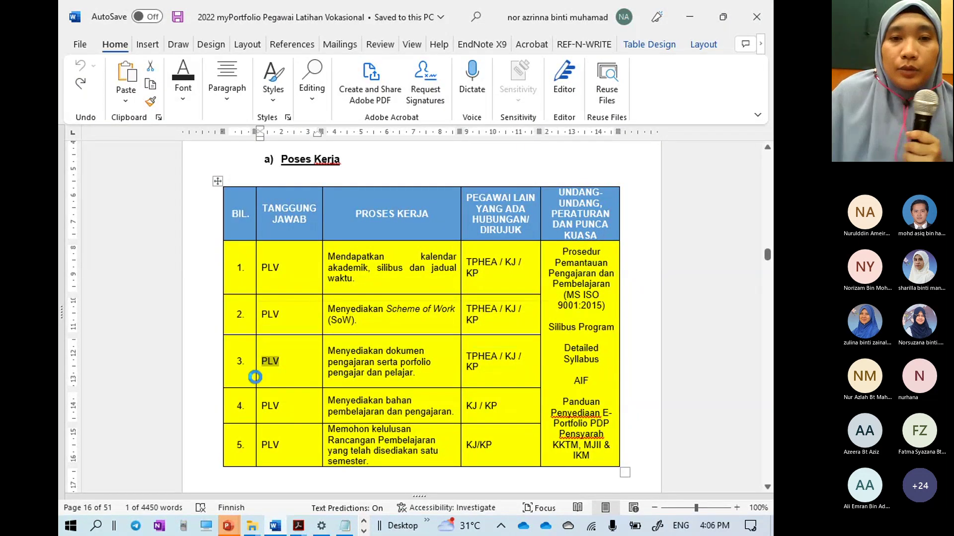
pyautogui.click(690, 16)
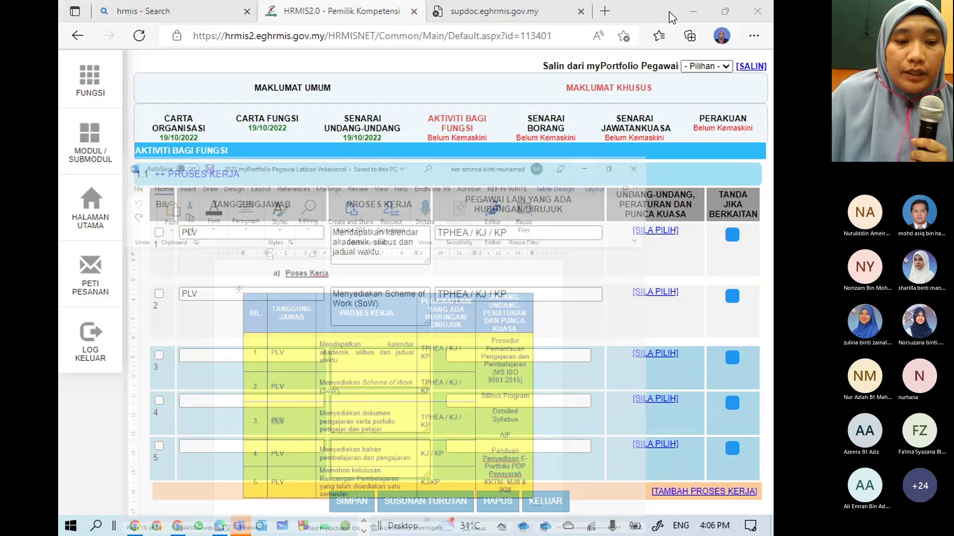
pyautogui.click(198, 355)
pyautogui.hotkey('ctrl', 'v')
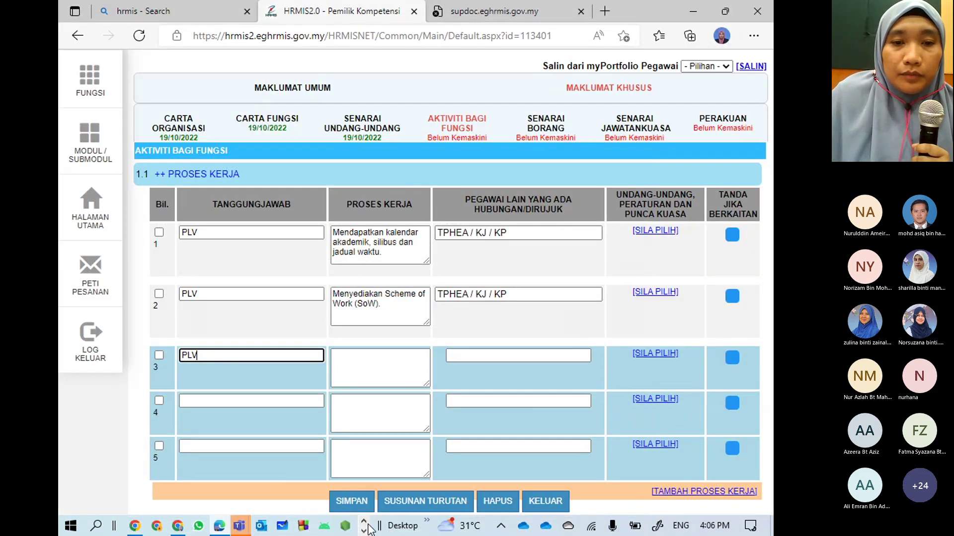
# Paste row 3's text on preparing teaching documents and portfolios into its Proses Kerja box
pyautogui.click(364, 531)
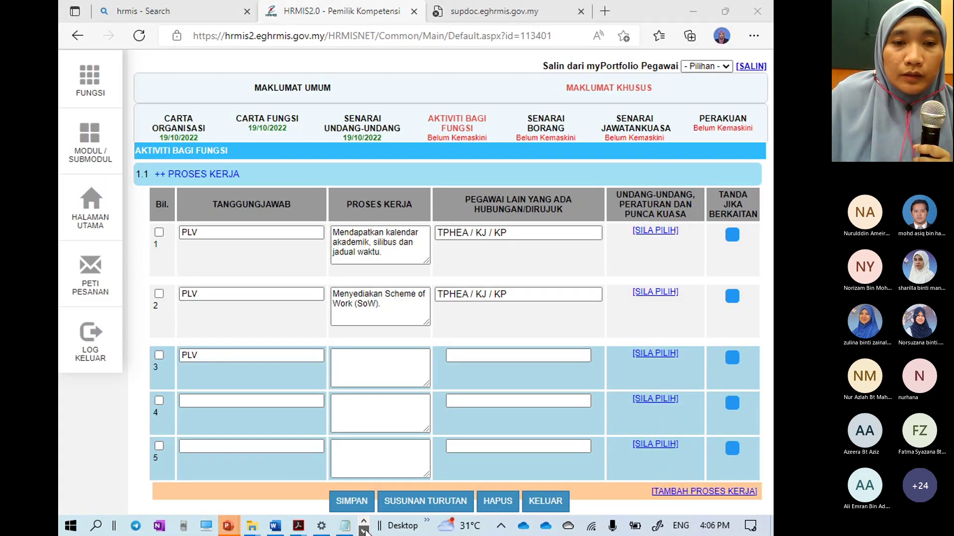
pyautogui.click(274, 528)
pyautogui.moveTo(416, 373); pyautogui.dragTo(327, 350)
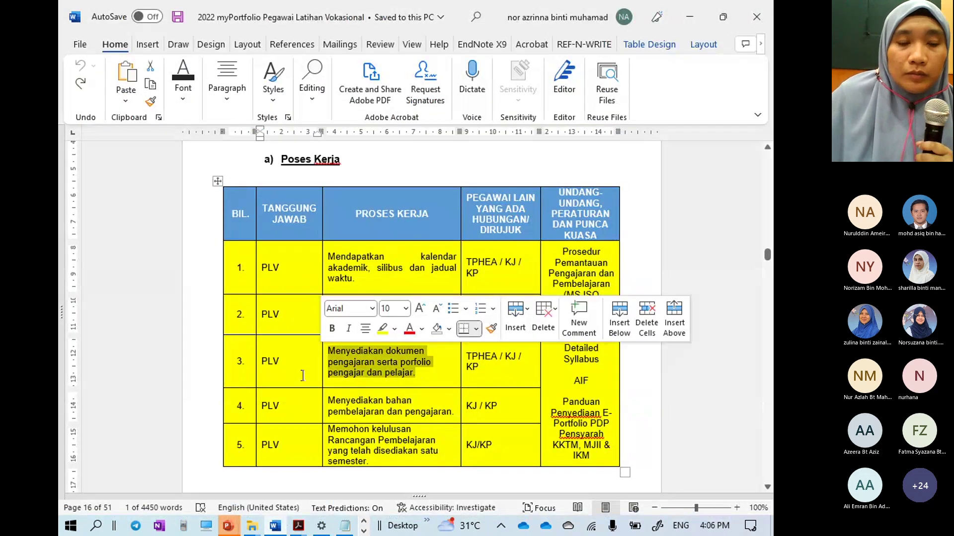
pyautogui.hotkey('ctrl', 'c')
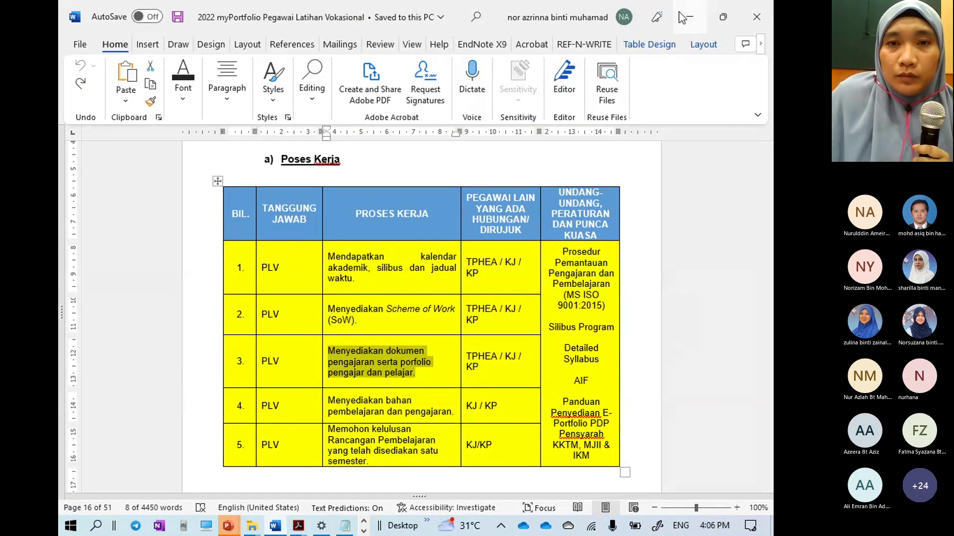
pyautogui.click(689, 17)
pyautogui.click(396, 356)
pyautogui.hotkey('ctrl', 'v')
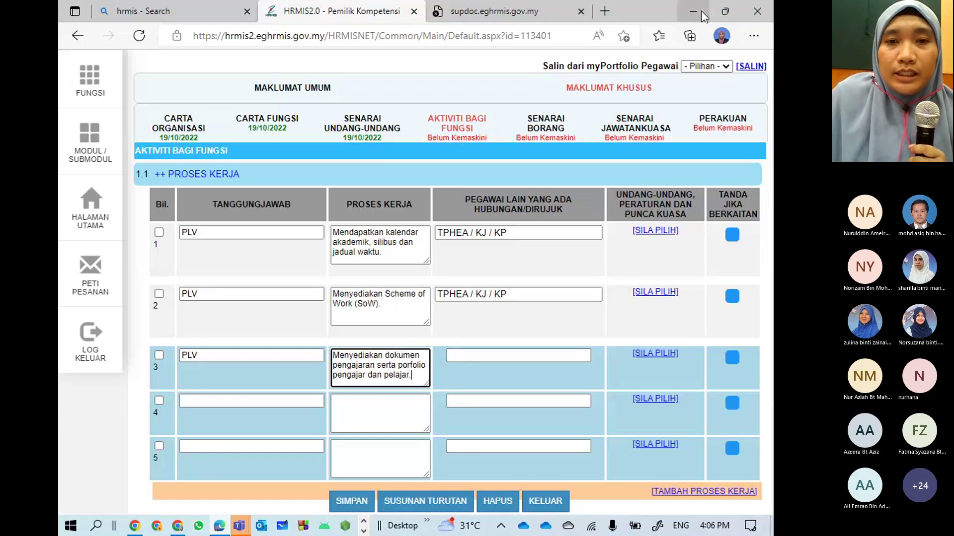
pyautogui.click(702, 15)
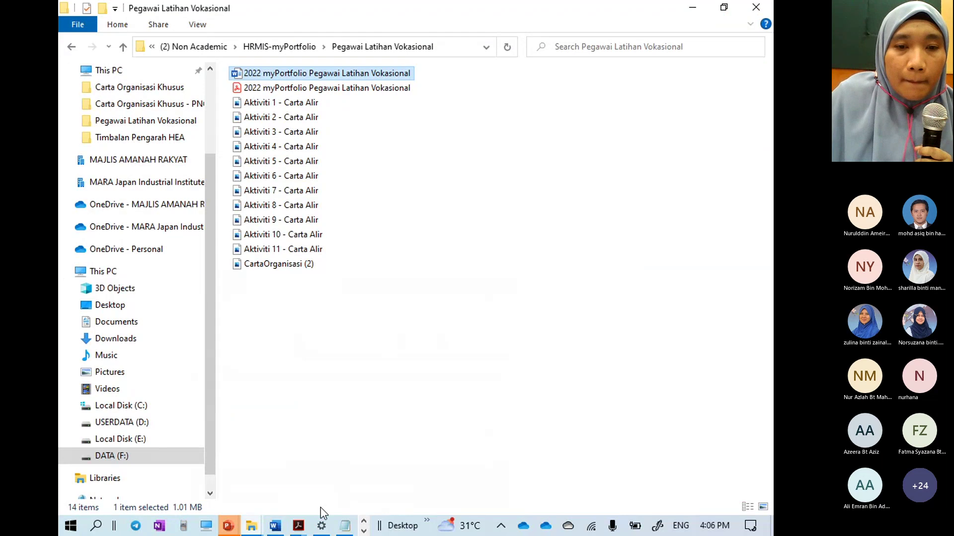
pyautogui.scroll(-1, 320, 527)
pyautogui.click(219, 526)
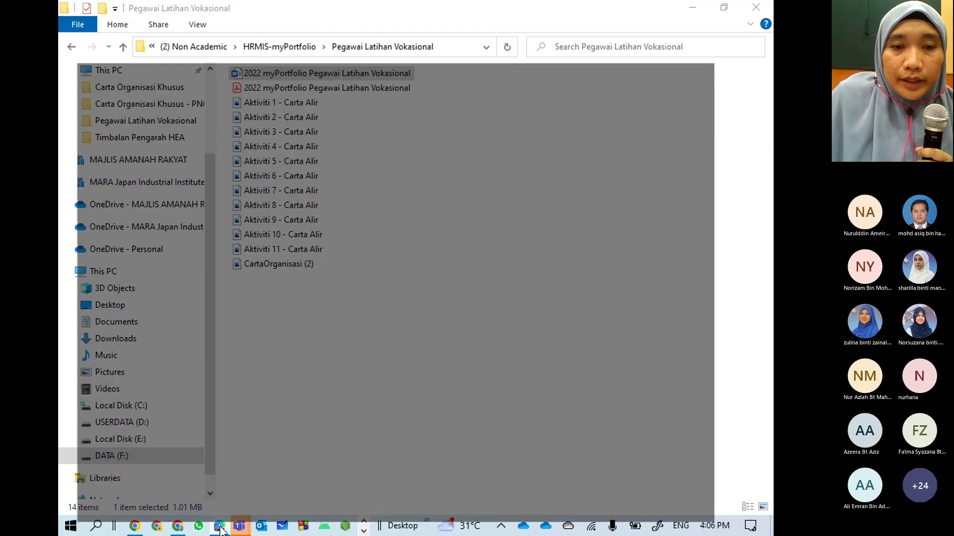
pyautogui.scroll(-1, 249, 528)
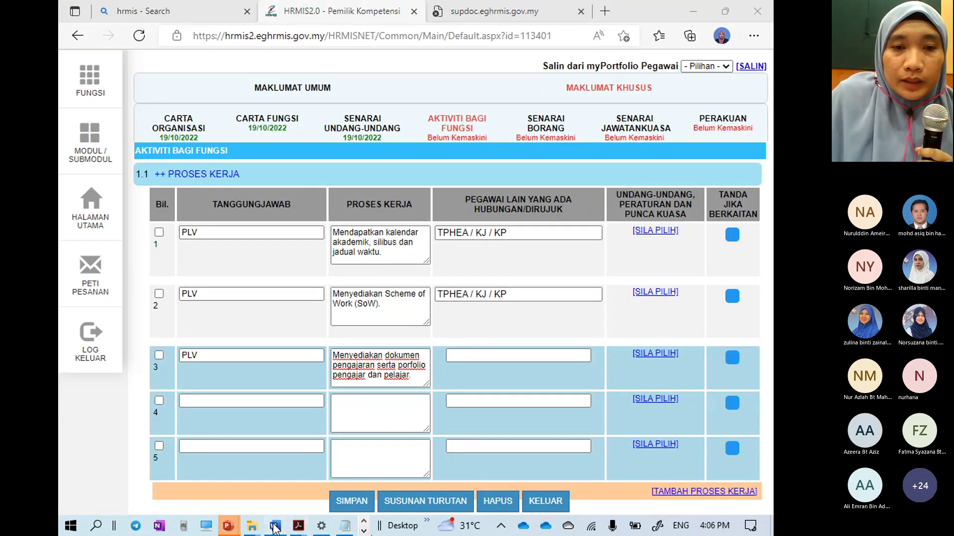
# Paste TPHEA / KJ / KP into row 3's Pegawai Lain field
pyautogui.click(274, 527)
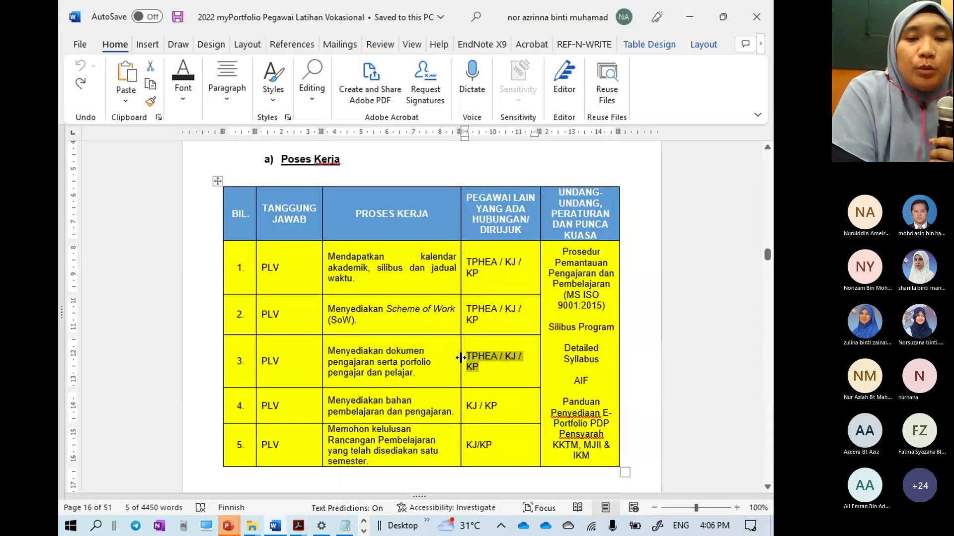
pyautogui.click(689, 16)
pyautogui.click(555, 355)
pyautogui.hotkey('ctrl', 'v')
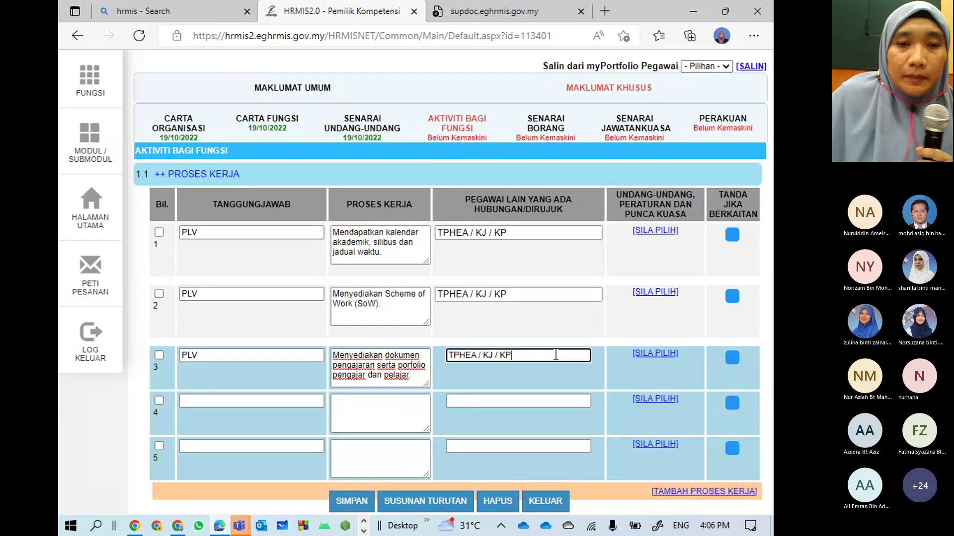
# Copy PLV from the Word table's row 4 into row 4's Tanggungjawab field
pyautogui.click(363, 530)
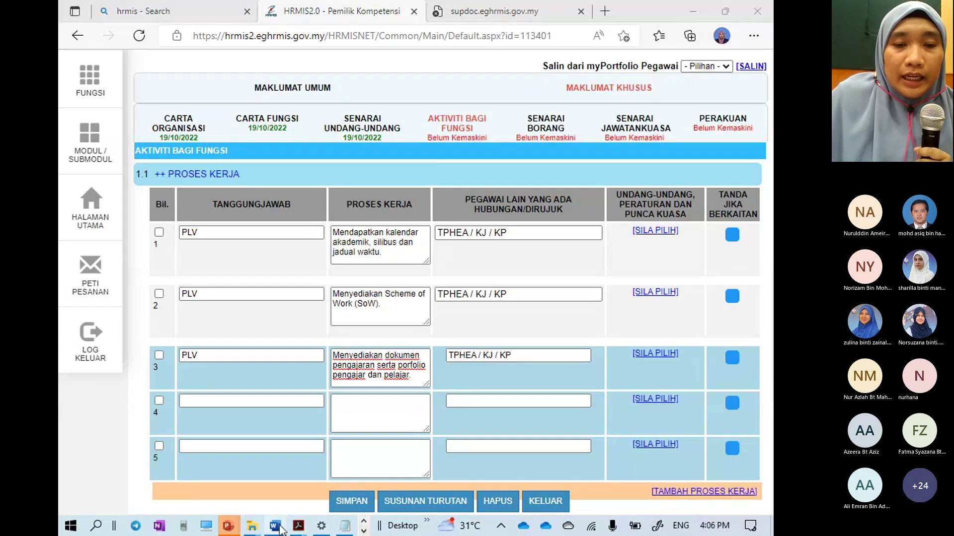
pyautogui.click(275, 527)
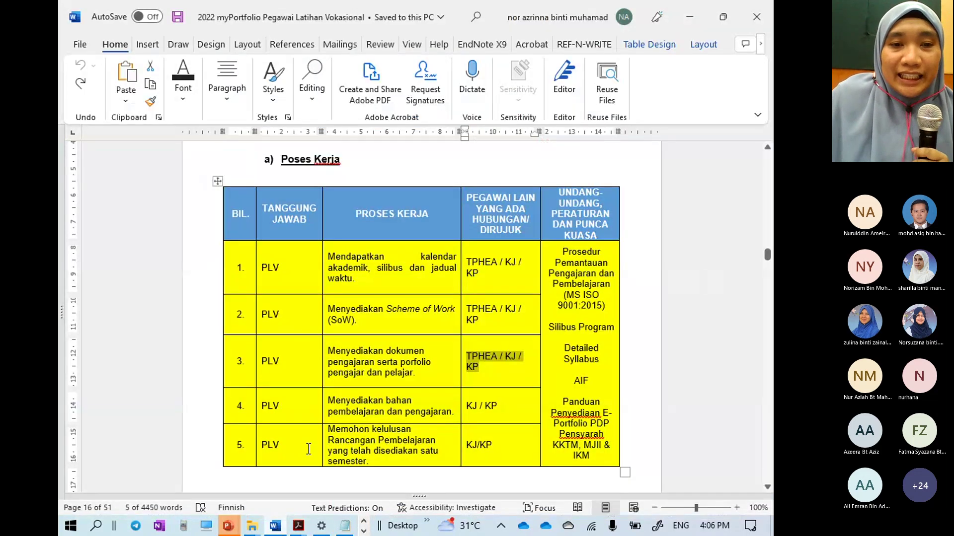
pyautogui.doubleClick(270, 406)
pyautogui.hotkey('ctrl', 'c')
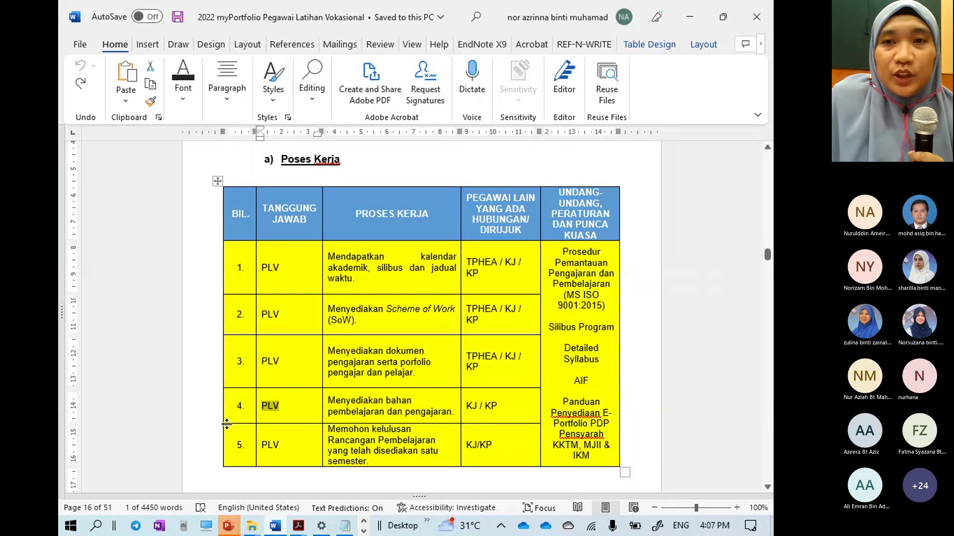
pyautogui.click(690, 17)
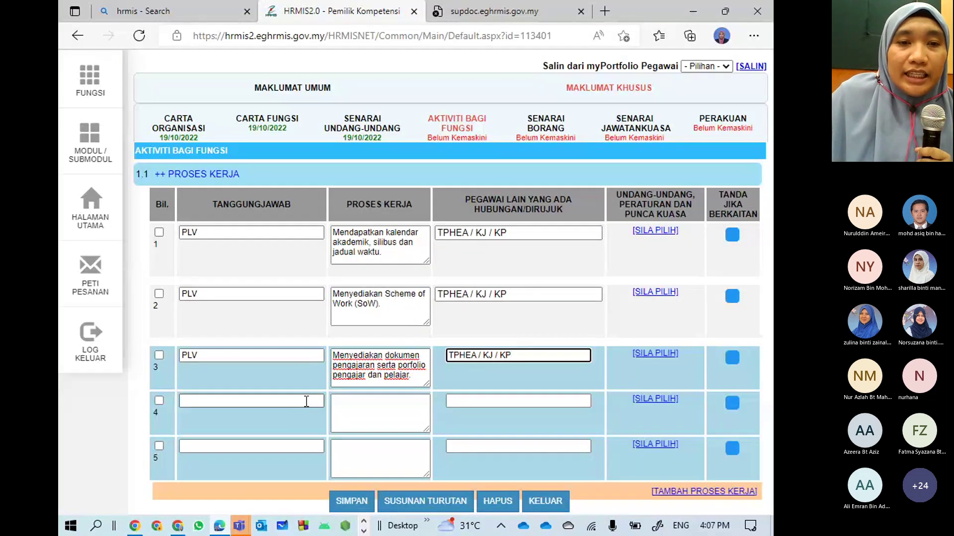
pyautogui.click(306, 402)
pyautogui.hotkey('ctrl', 'v')
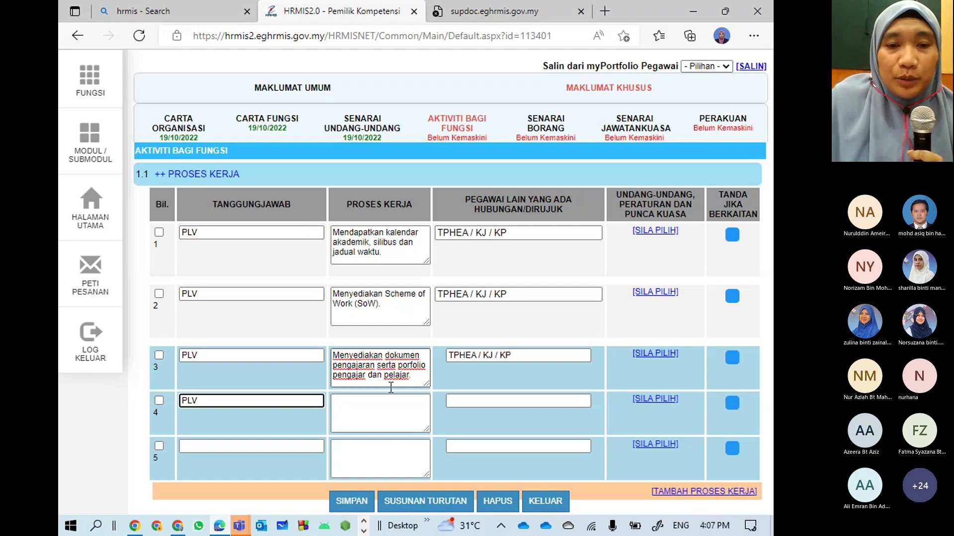
# Paste 'Menyediakan bahan pembelajaran dan pengajaran.' into row 4's Proses Kerja box
pyautogui.click(363, 522)
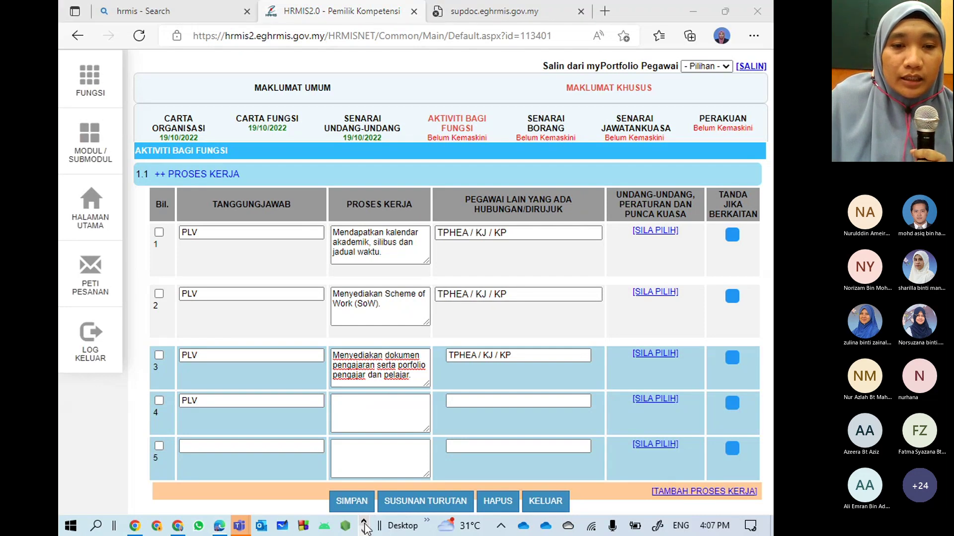
pyautogui.click(364, 530)
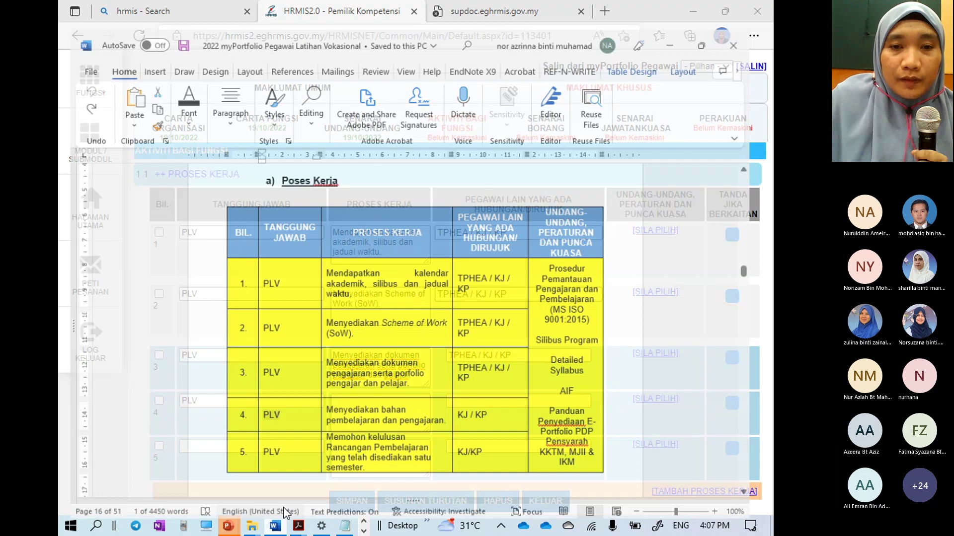
pyautogui.click(283, 508)
pyautogui.tripleClick(347, 393)
pyautogui.hotkey('ctrl', 'c')
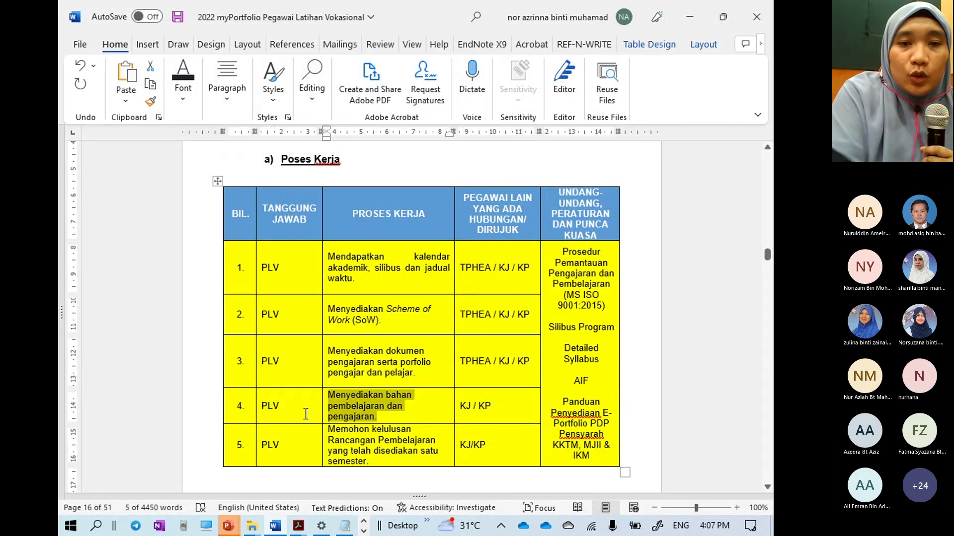
pyautogui.click(691, 18)
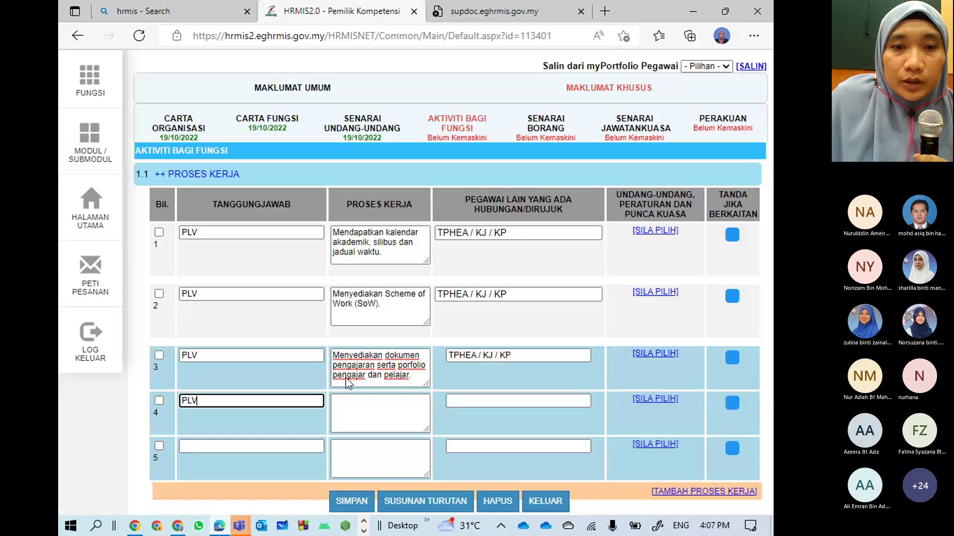
pyautogui.press('Tab')
pyautogui.hotkey('ctrl', 'v')
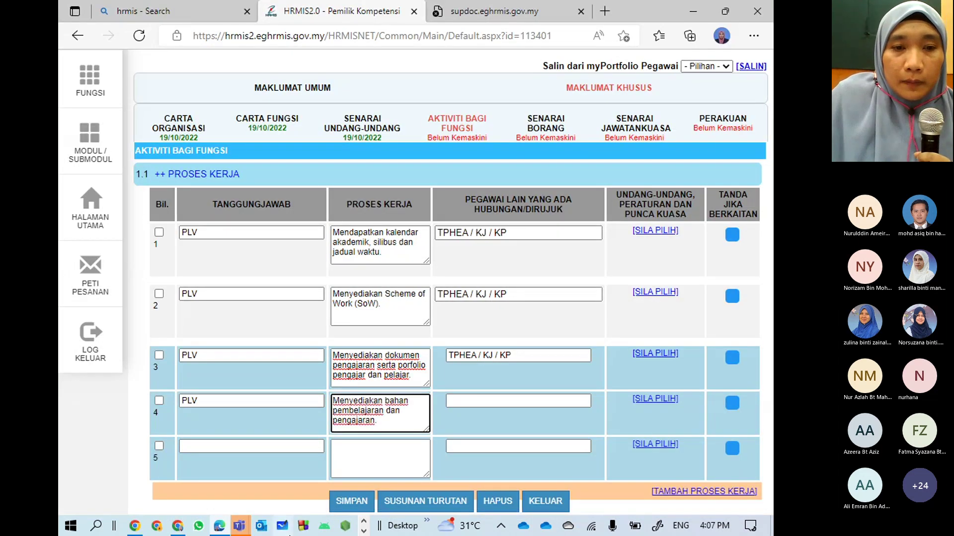
pyautogui.click(363, 531)
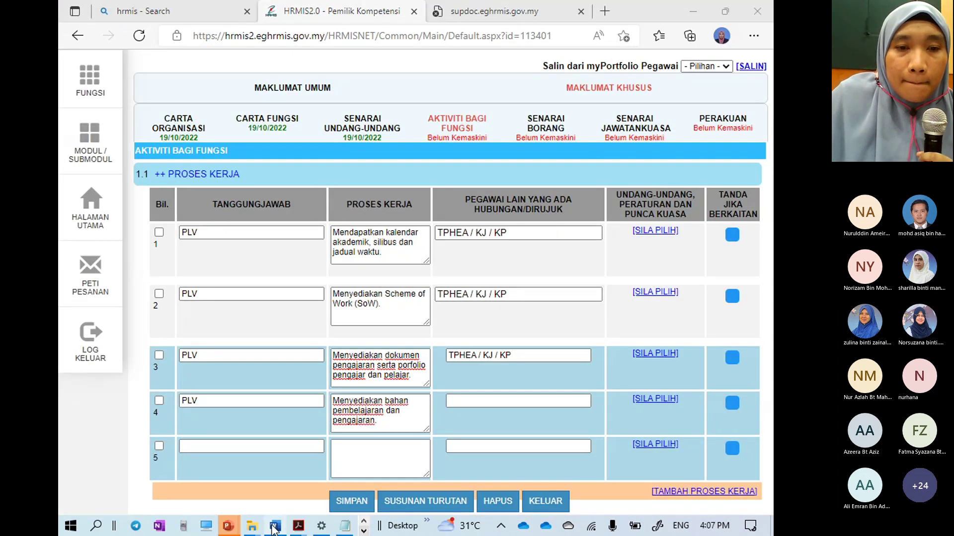
# Paste KJ / KP into row 4's Pegawai Lain field
pyautogui.click(275, 527)
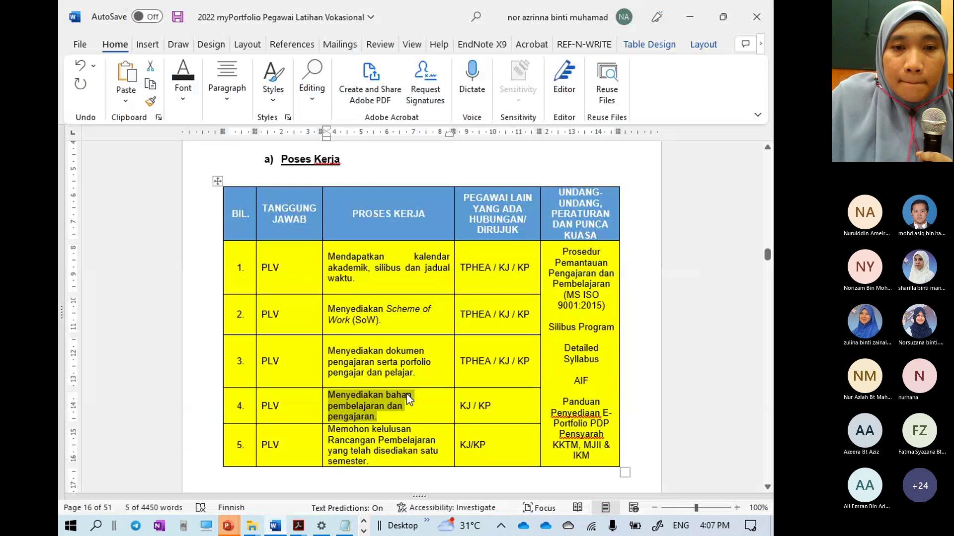
pyautogui.click(454, 413)
pyautogui.hotkey('ctrl', 'c')
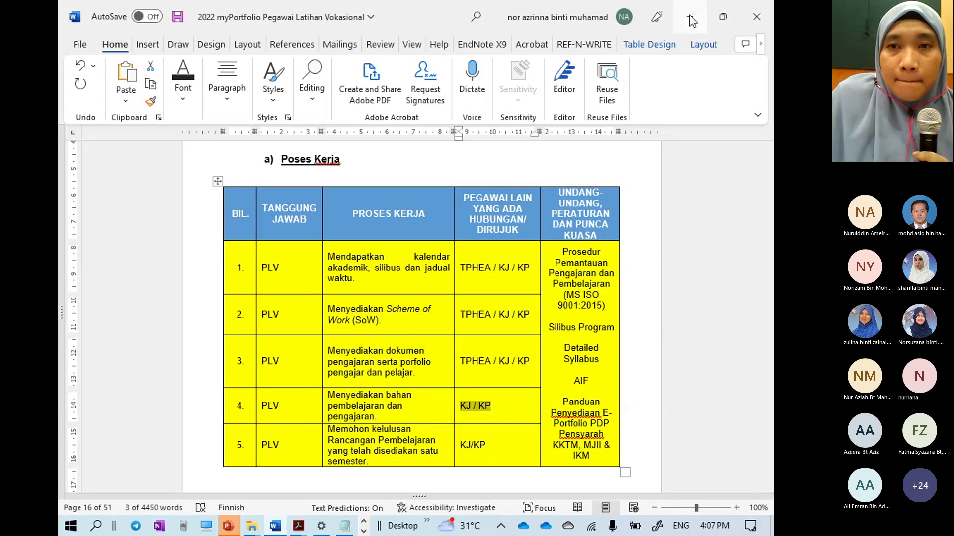
pyautogui.click(691, 20)
pyautogui.click(476, 400)
pyautogui.hotkey('ctrl', 'v')
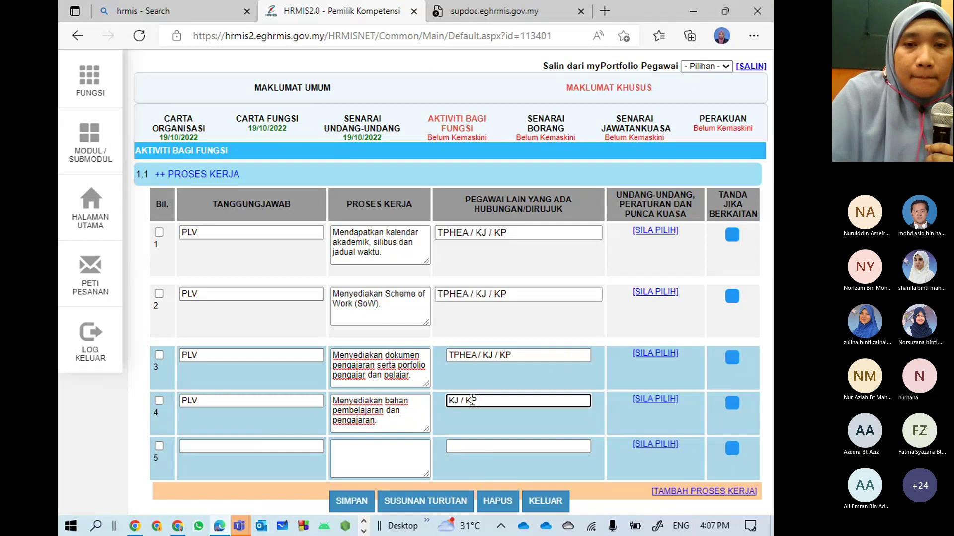
# Type PLV into row 5's Tanggungjawab field
pyautogui.click(364, 531)
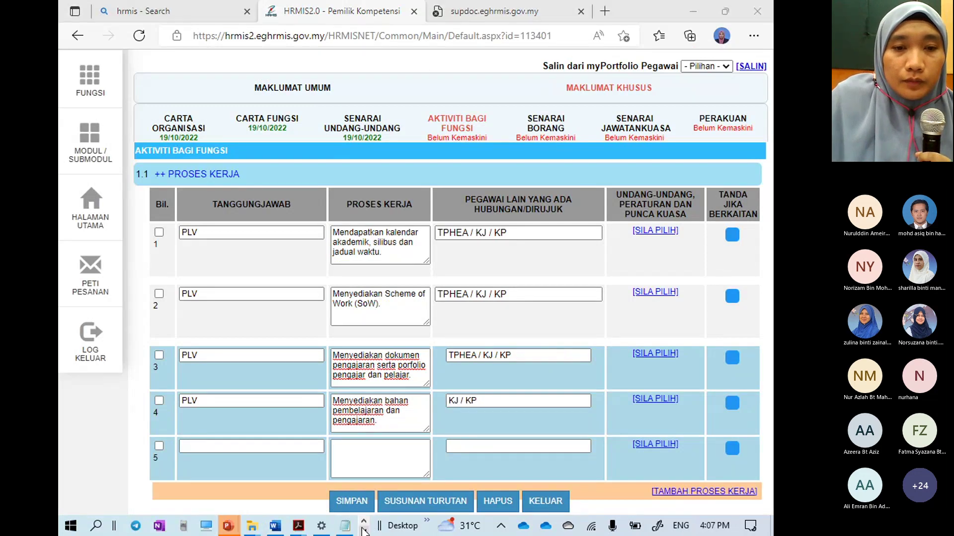
pyautogui.click(274, 527)
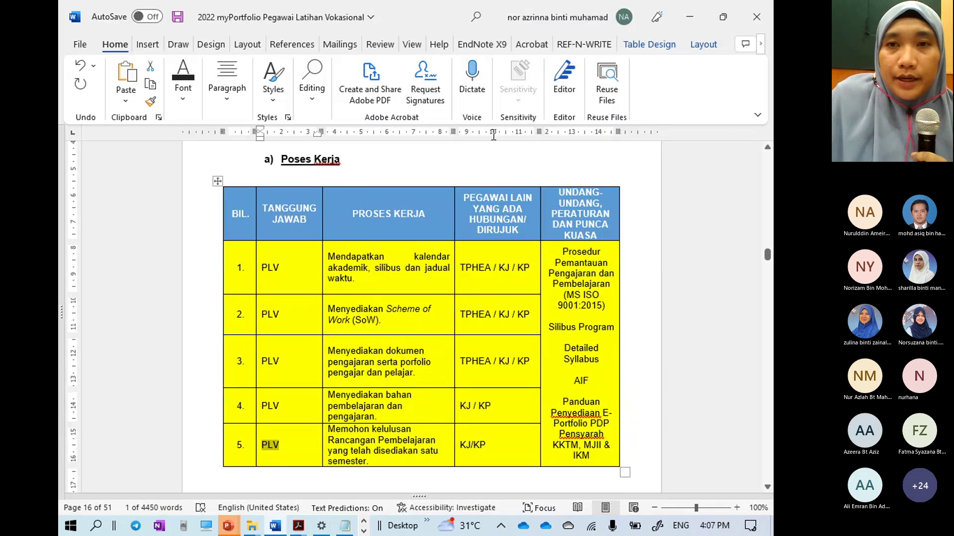
pyautogui.click(692, 16)
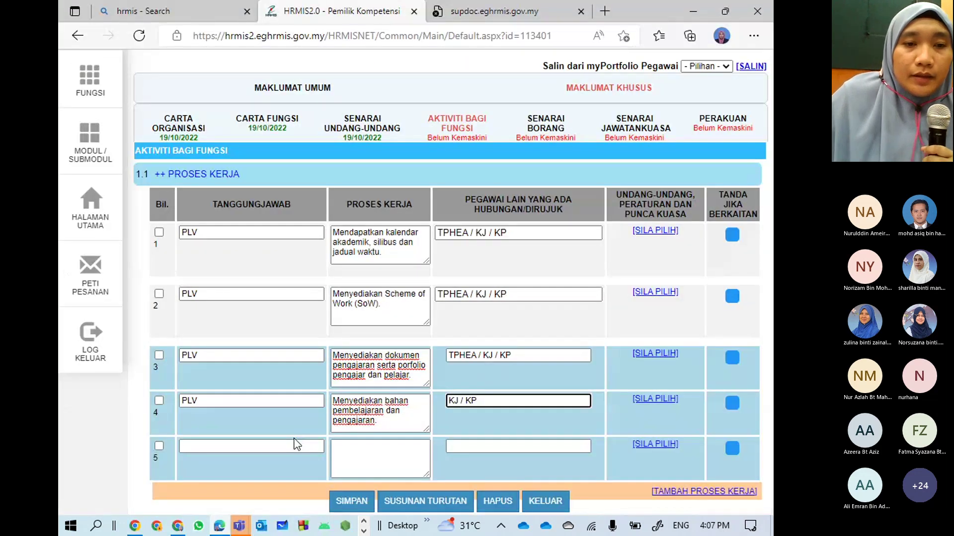
pyautogui.click(276, 446)
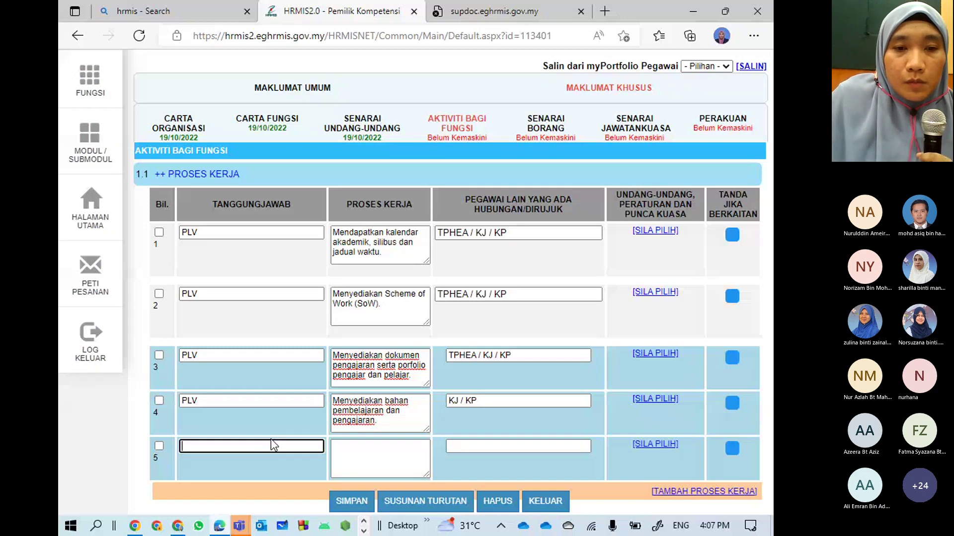
pyautogui.write('PLV')
pyautogui.scroll(-1, 279, 527)
# Paste row 5's lesson-plan approval task into Proses Kerja and KJ / KP into Pegawai Lain
pyautogui.click(274, 526)
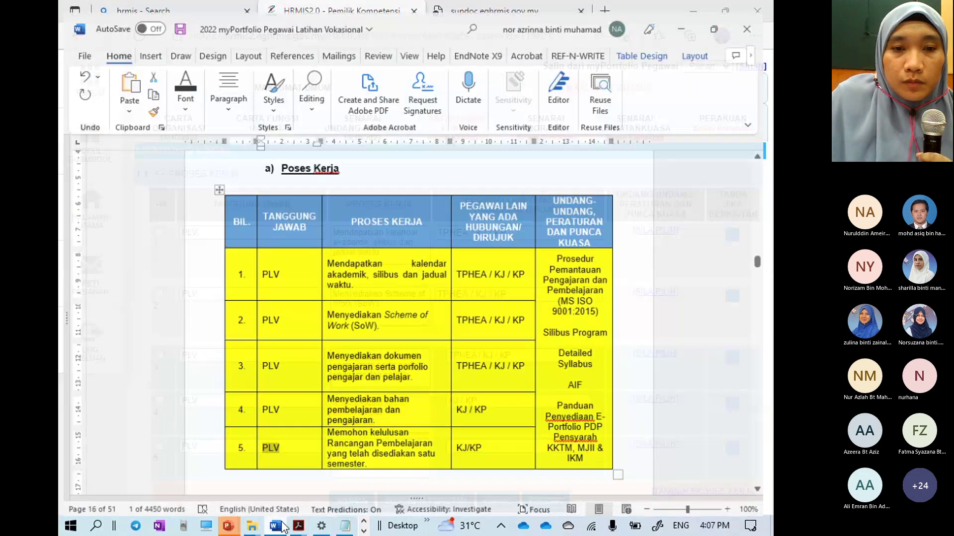
pyautogui.moveTo(370, 462); pyautogui.dragTo(384, 451)
pyautogui.tripleClick(369, 457)
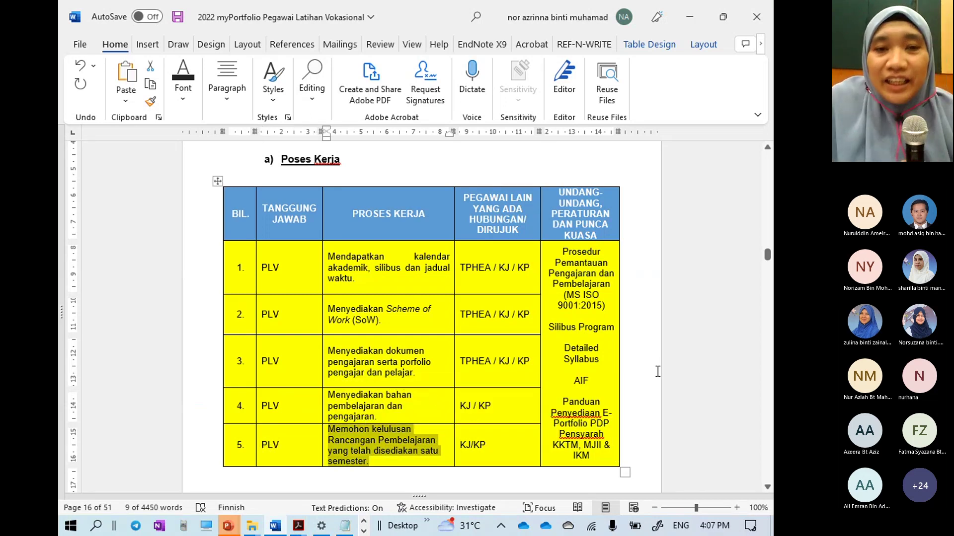
pyautogui.click(689, 22)
pyautogui.click(408, 453)
pyautogui.write('Rancangan Pembelajaran yang telah disediakan satu semester.')
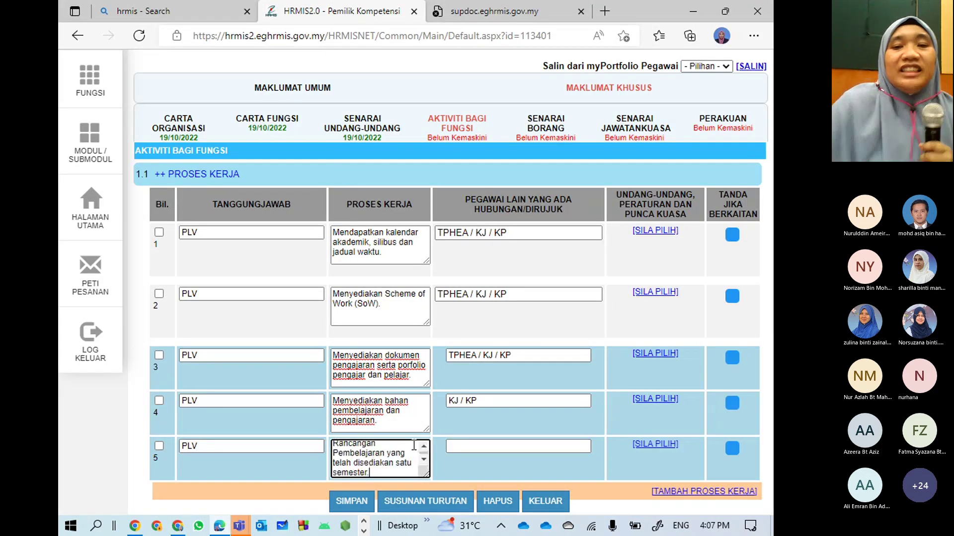
pyautogui.tripleClick(464, 400)
pyautogui.hotkey('ctrl', 'c')
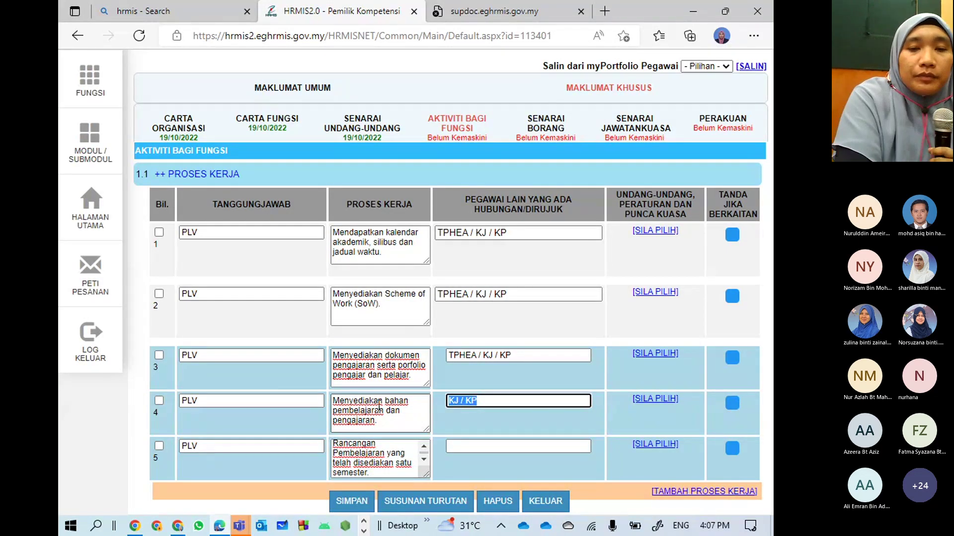
pyautogui.click(496, 444)
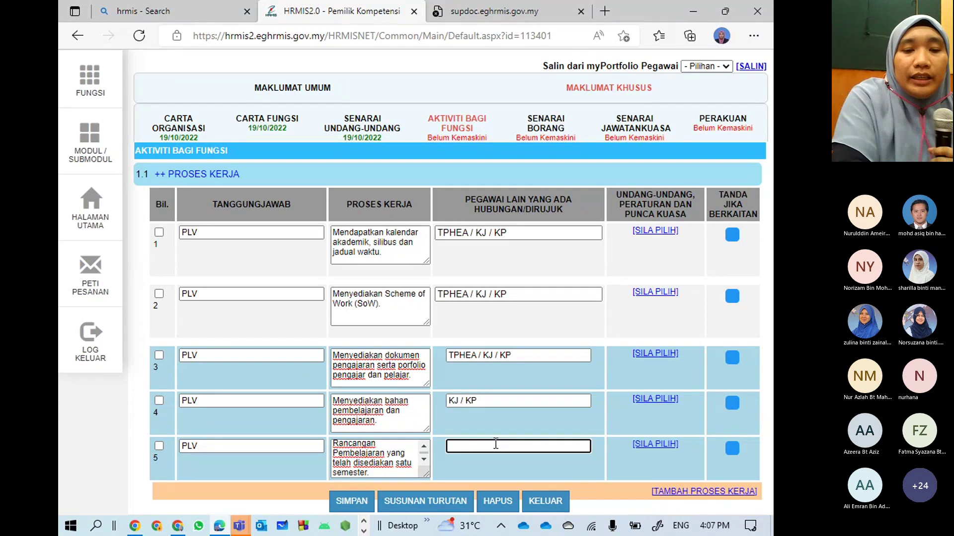
pyautogui.hotkey('ctrl', 'v')
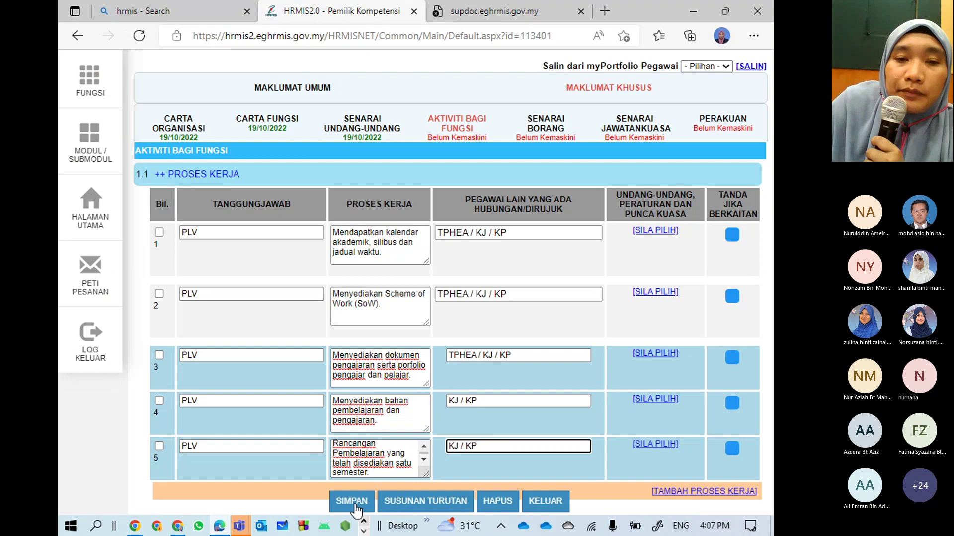
# Save the five PLV rows with SIMPAN, then compare them twice against Word's Poses Kerja table
pyautogui.click(352, 502)
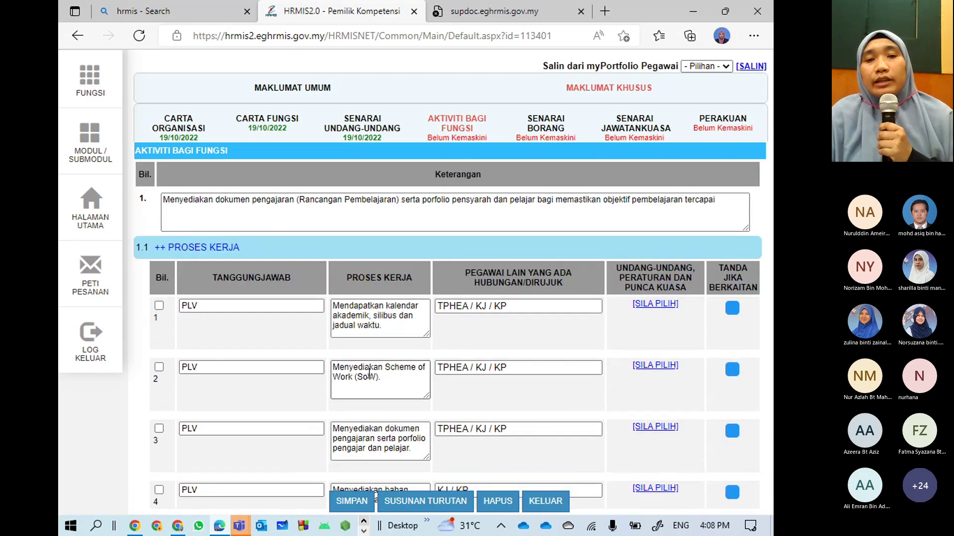
pyautogui.scroll(-1, 369, 372)
pyautogui.click(364, 531)
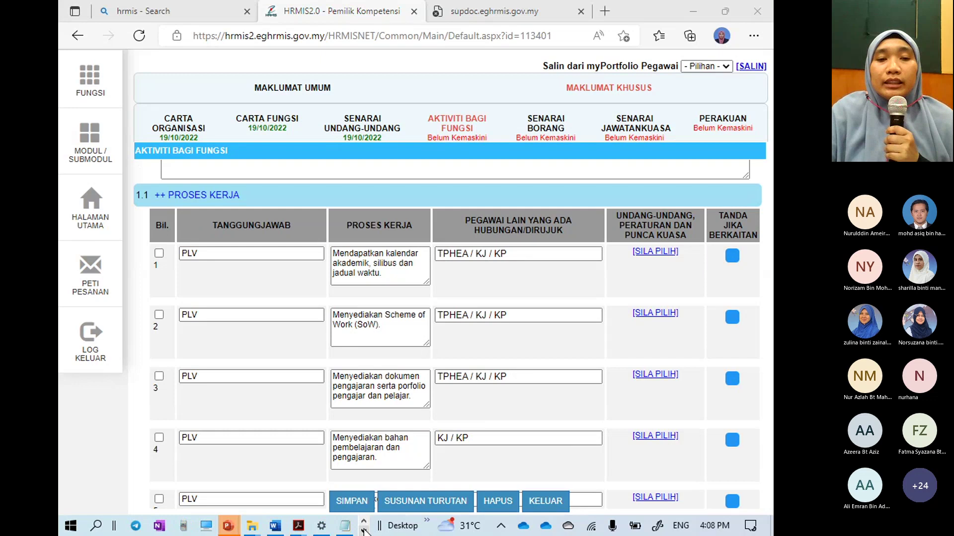
pyautogui.click(284, 530)
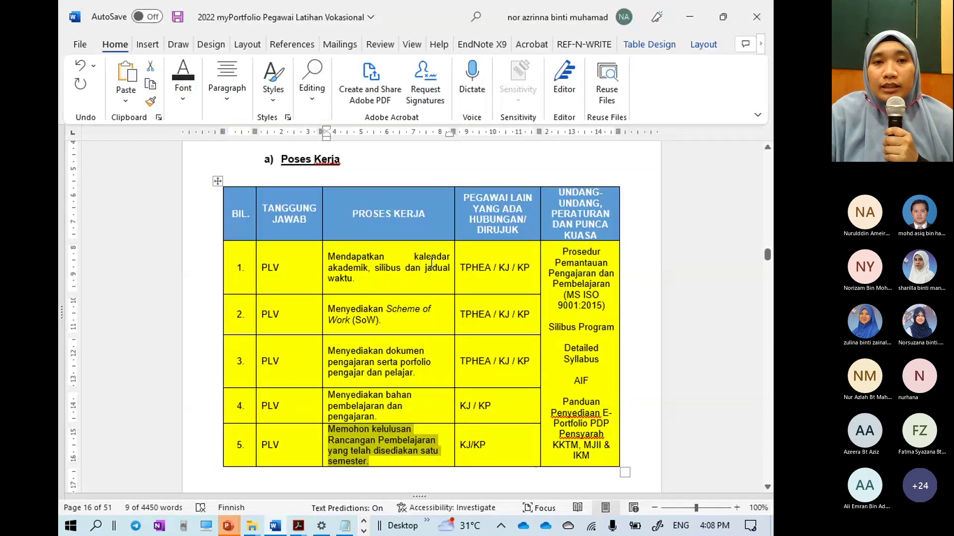
pyautogui.click(694, 18)
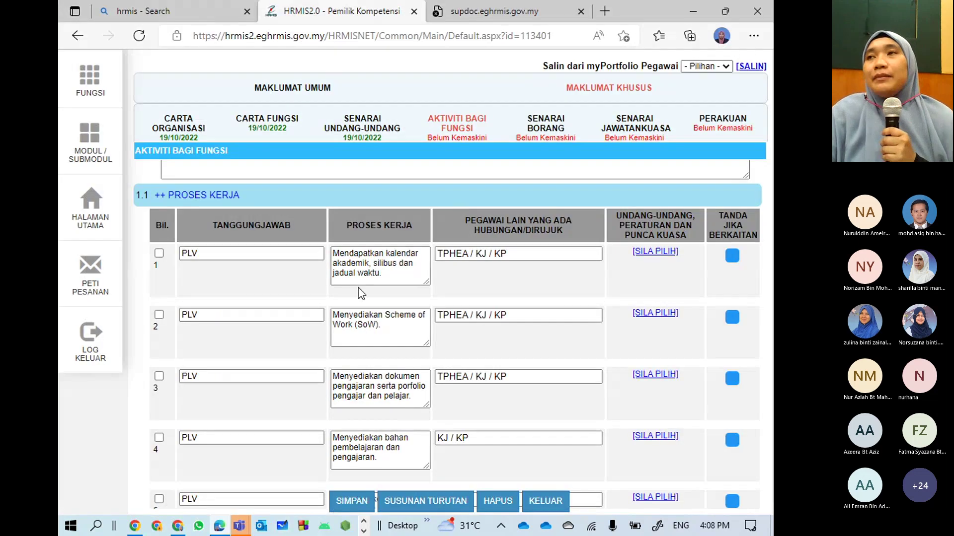
pyautogui.click(364, 530)
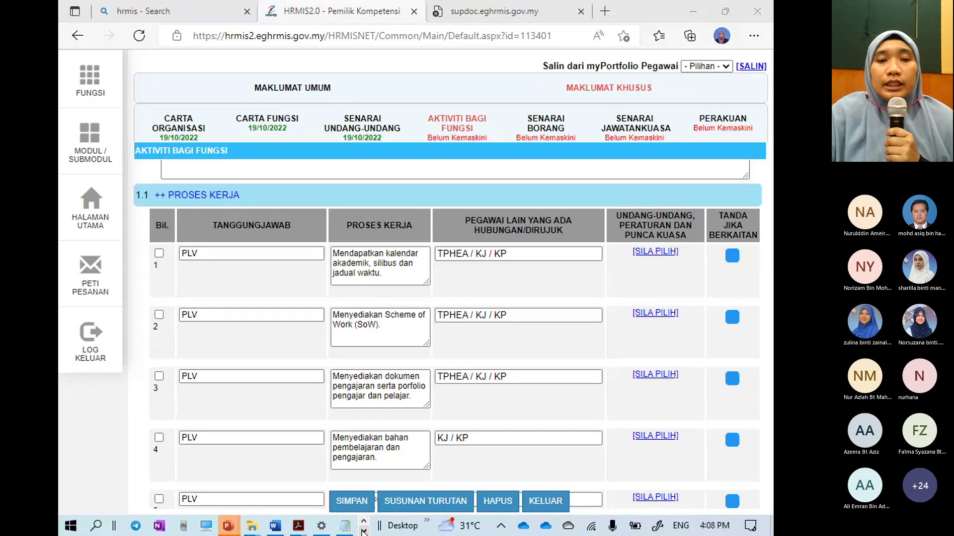
pyautogui.click(275, 529)
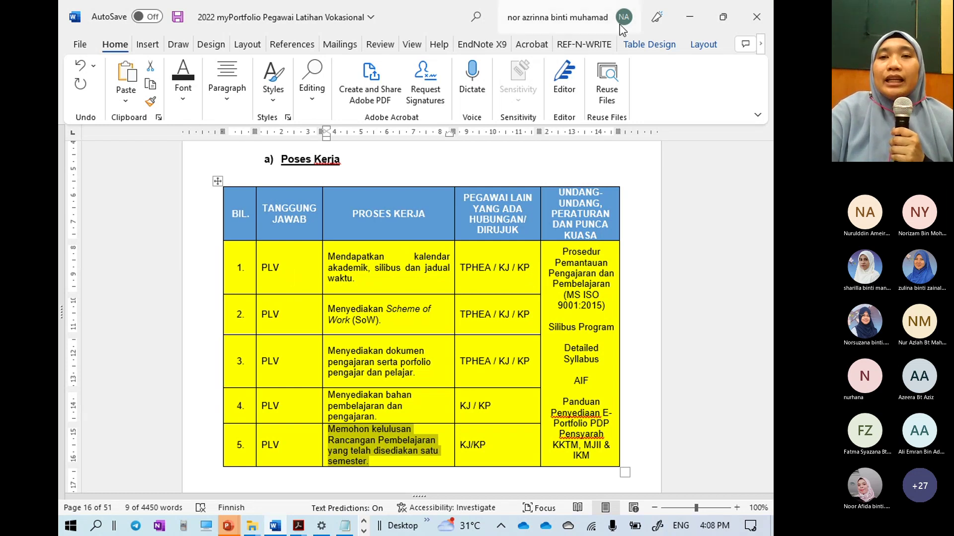
pyautogui.click(689, 18)
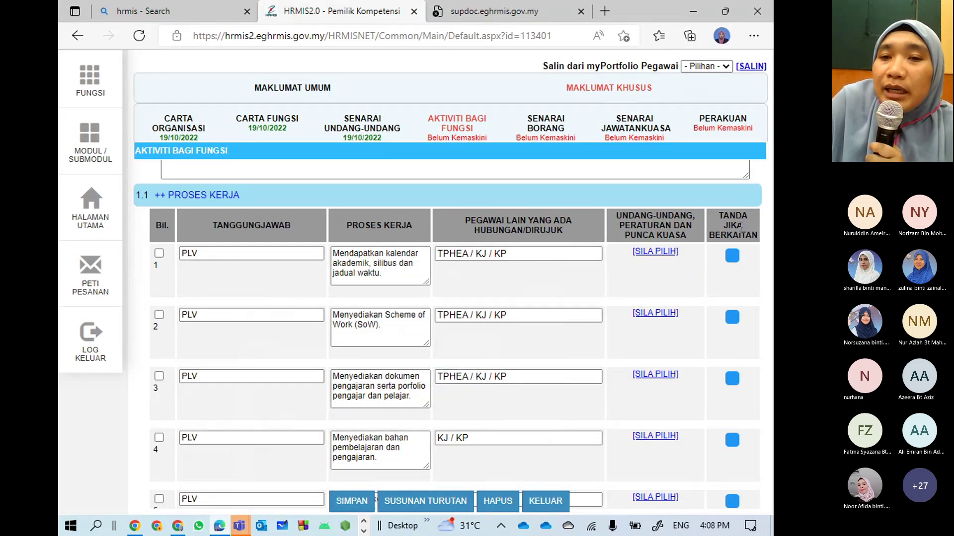
# Tick Tanda Jika Berkaitan for process rows 1–5 and acknowledge the 'Berjaya disimpan' alert
pyautogui.click(733, 257)
pyautogui.click(732, 317)
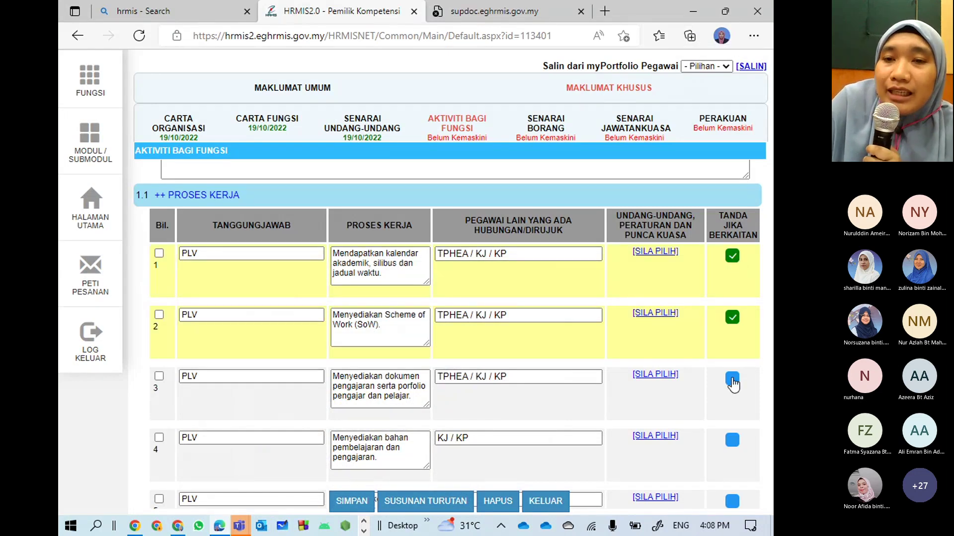
pyautogui.click(732, 379)
pyautogui.click(733, 440)
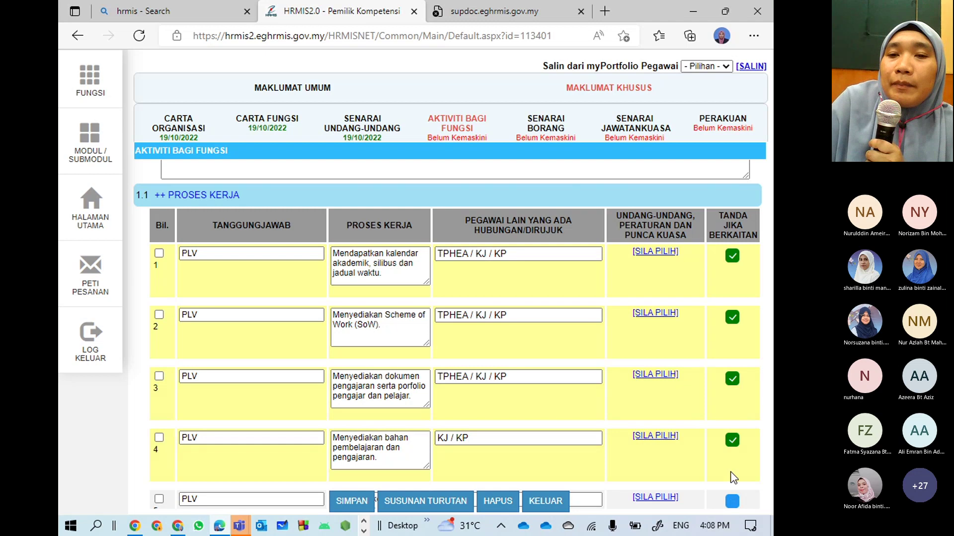
pyautogui.click(732, 500)
pyautogui.scroll(-2, 646, 348)
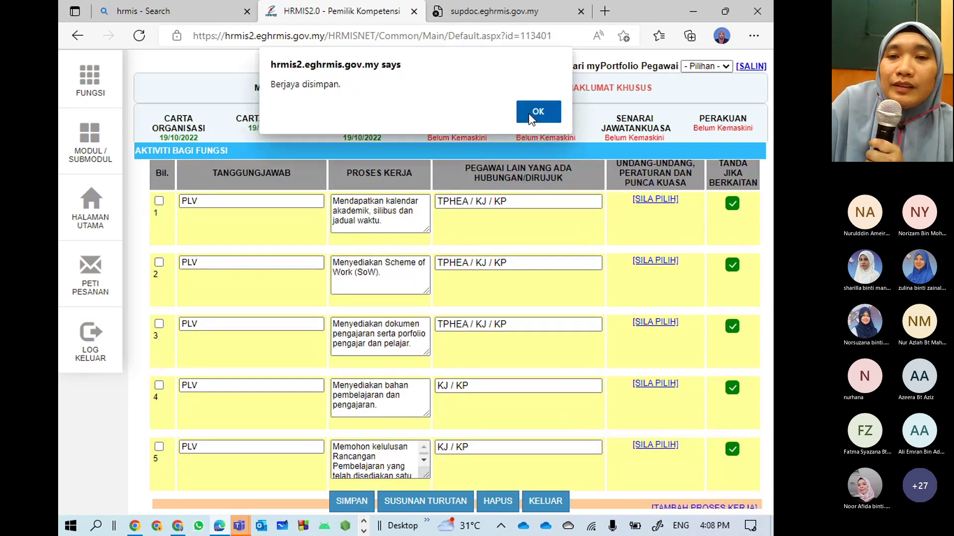
pyautogui.click(530, 114)
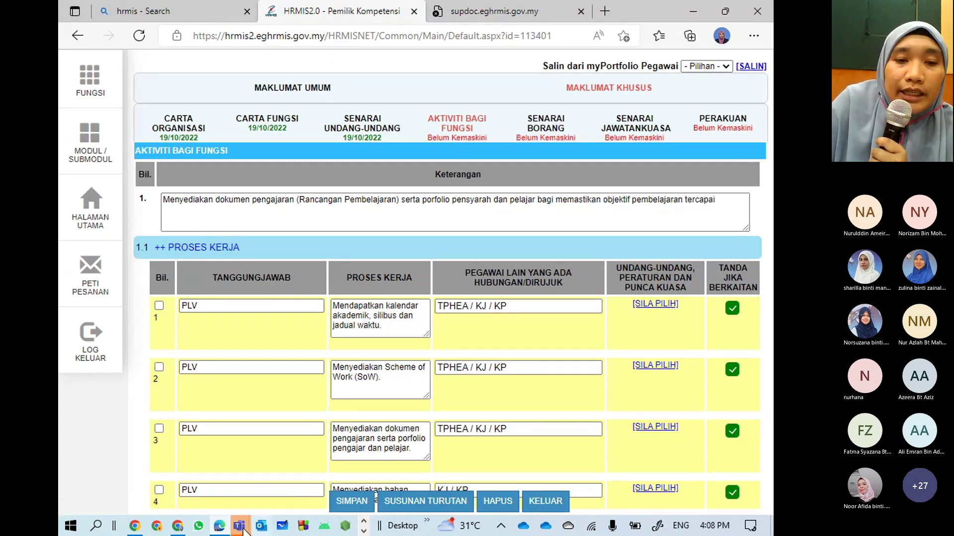
# Glance at the Word portfolio table, then return to the HRMIS Proses Kerja form
pyautogui.click(363, 523)
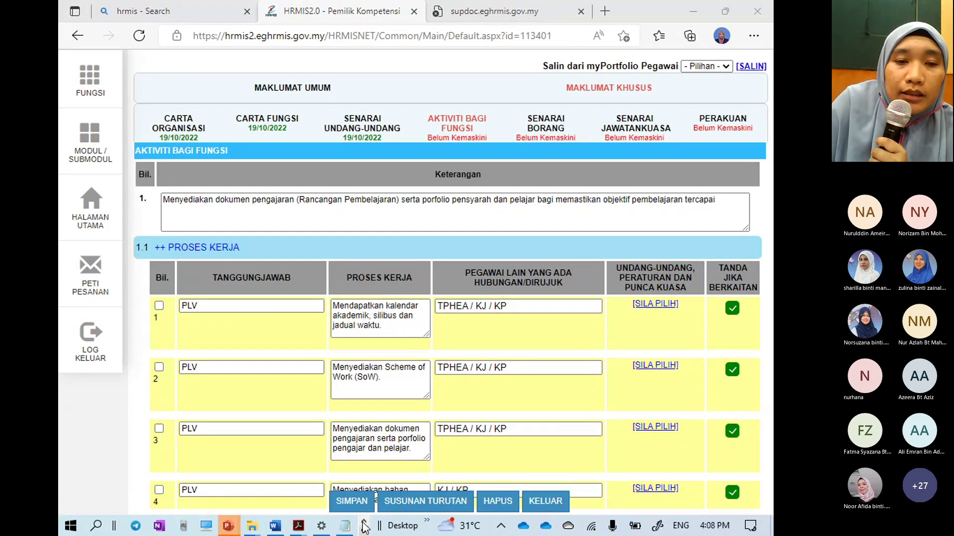
pyautogui.click(276, 527)
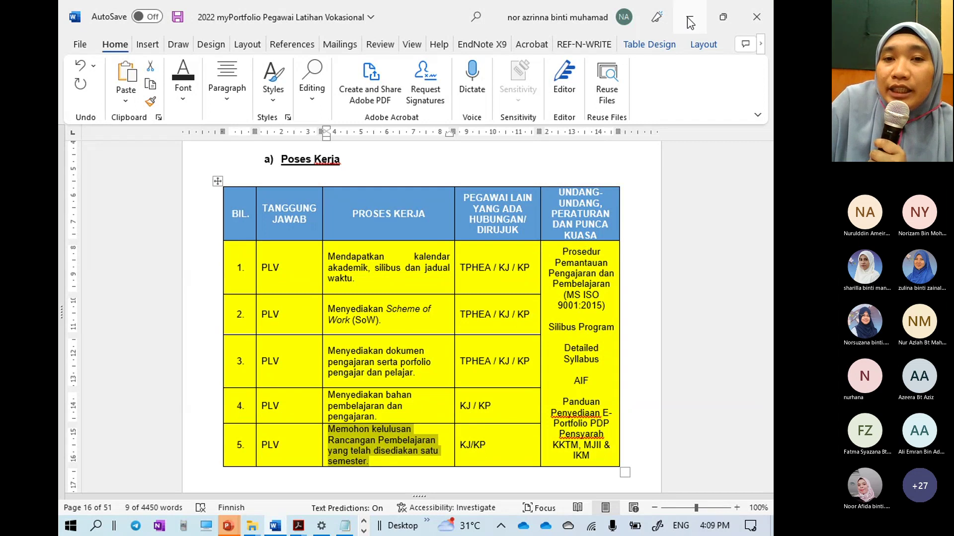
pyautogui.click(689, 16)
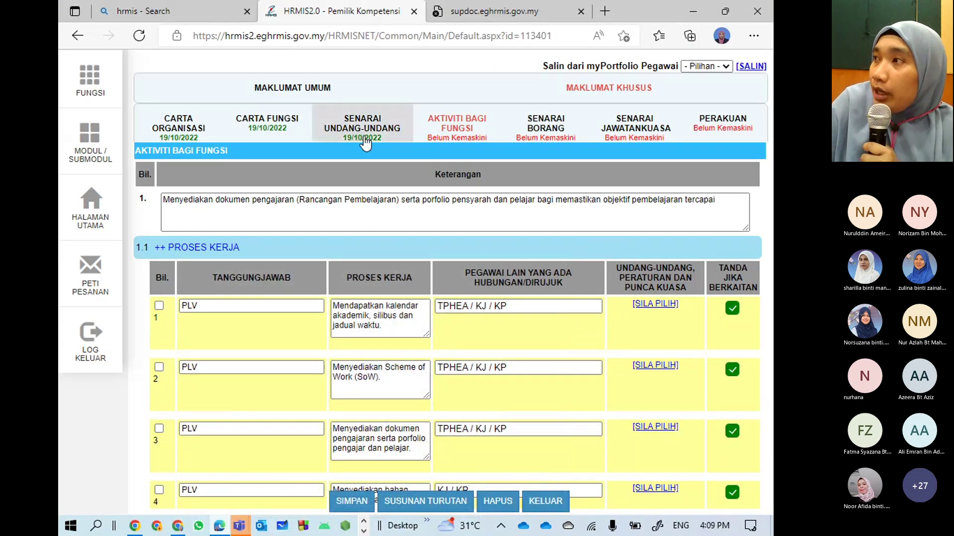
# Open row 1's [SILA PILIH] law list and check the laws named in the Word portfolio
pyautogui.click(647, 304)
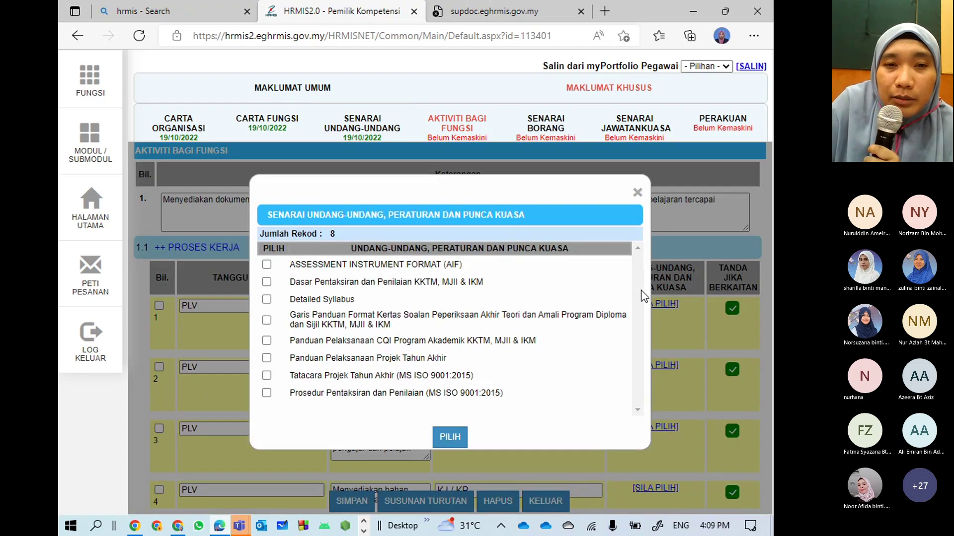
pyautogui.click(364, 531)
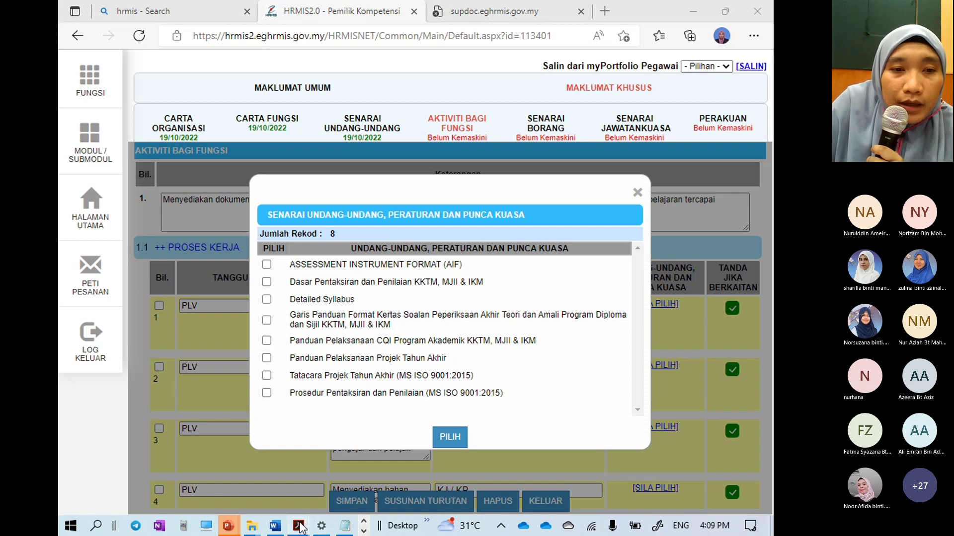
pyautogui.moveTo(275, 528)
pyautogui.click(278, 449)
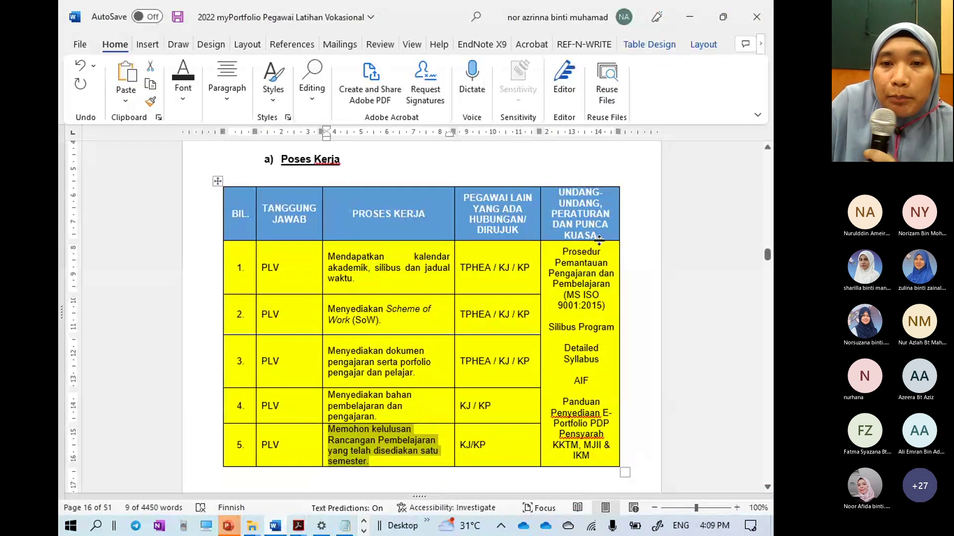
pyautogui.click(688, 19)
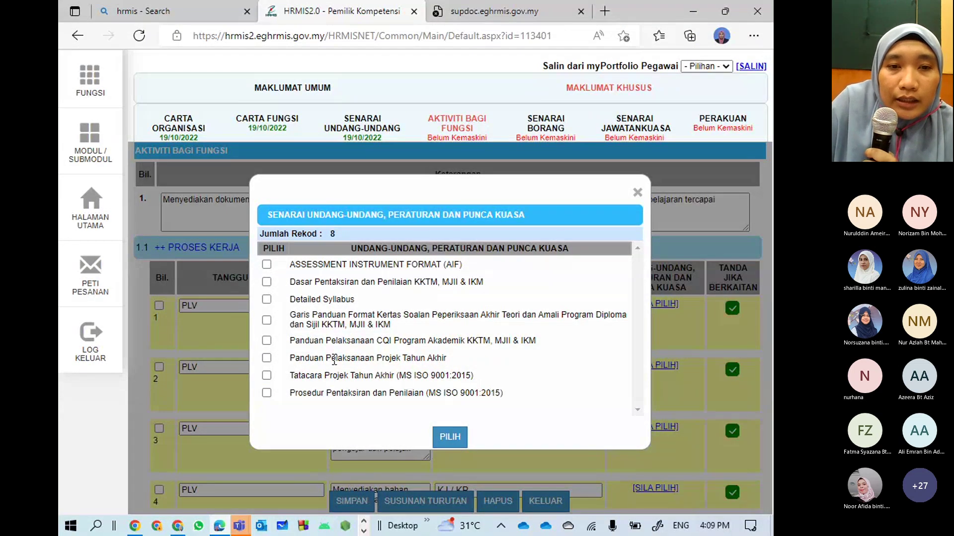
pyautogui.click(364, 531)
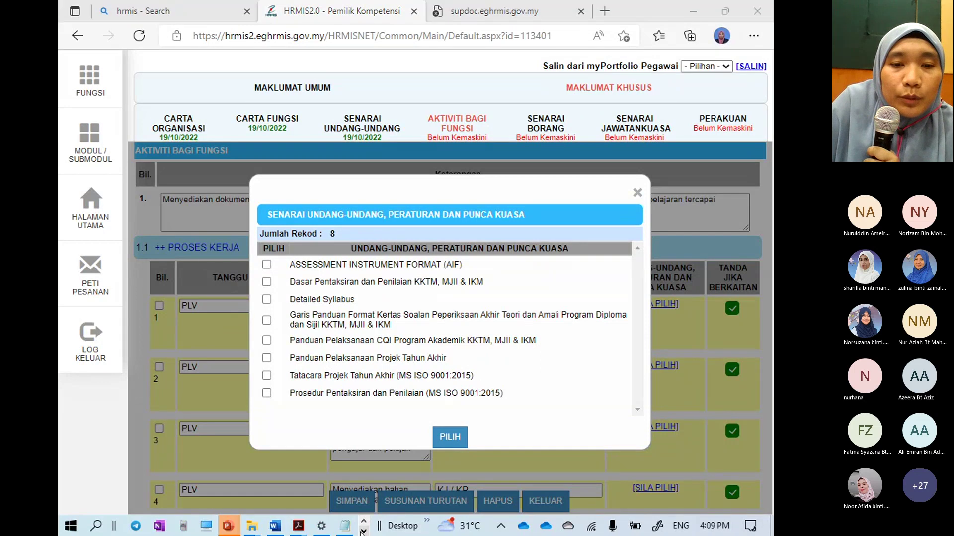
pyautogui.click(274, 526)
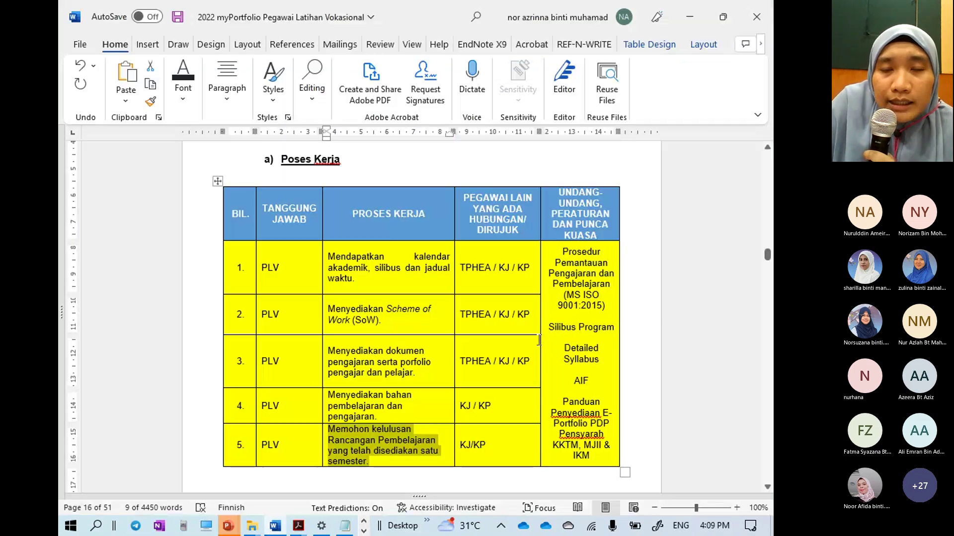
# Select Detailed Syllabus and ASSESSMENT INSTRUMENT FORMAT (AIF) for step 1 and confirm with PILIH
pyautogui.hotkey('alt', 'Tab')
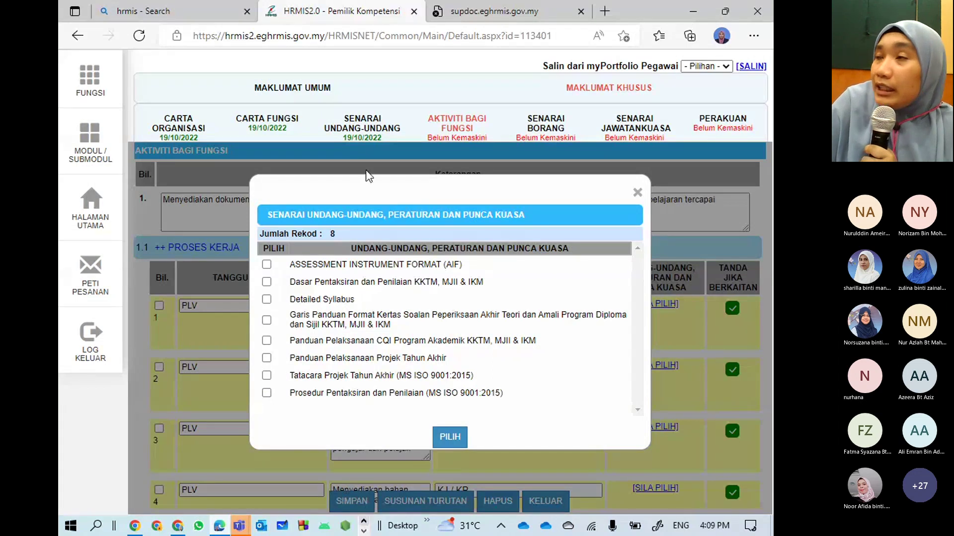
pyautogui.click(364, 530)
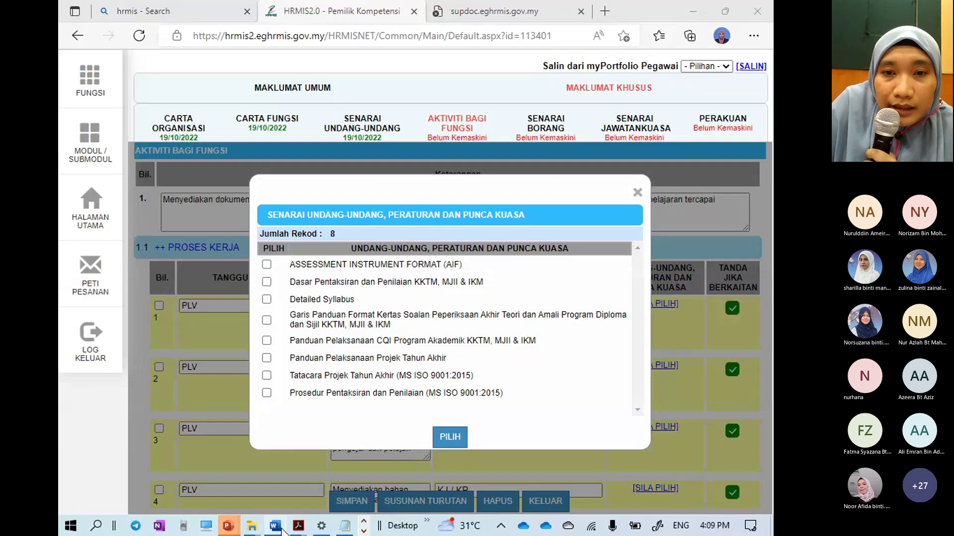
pyautogui.click(280, 528)
pyautogui.click(280, 528)
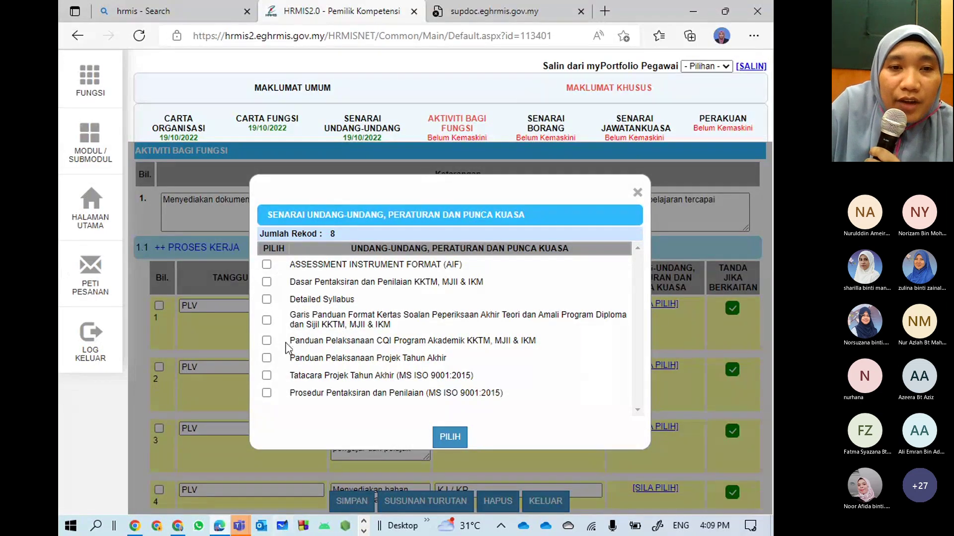
pyautogui.click(267, 299)
pyautogui.click(266, 265)
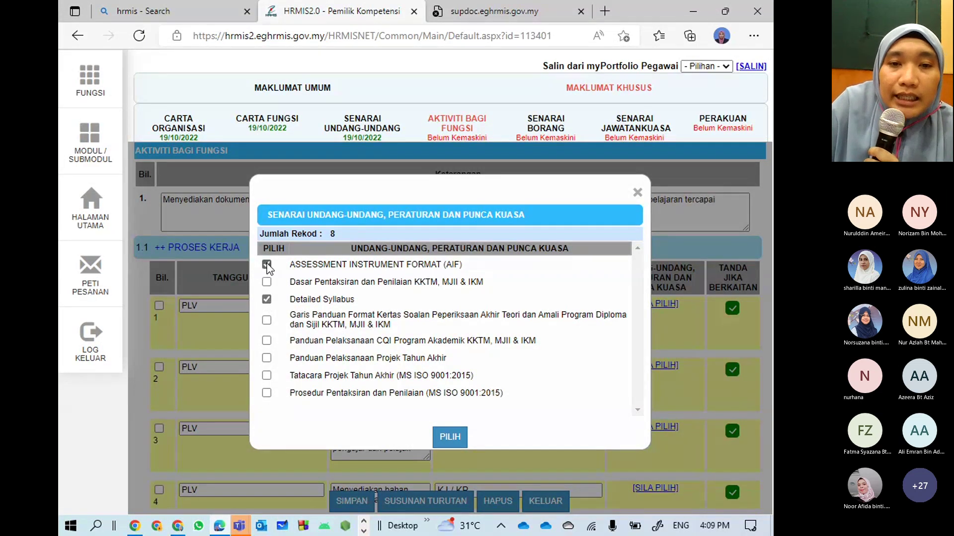
pyautogui.click(450, 438)
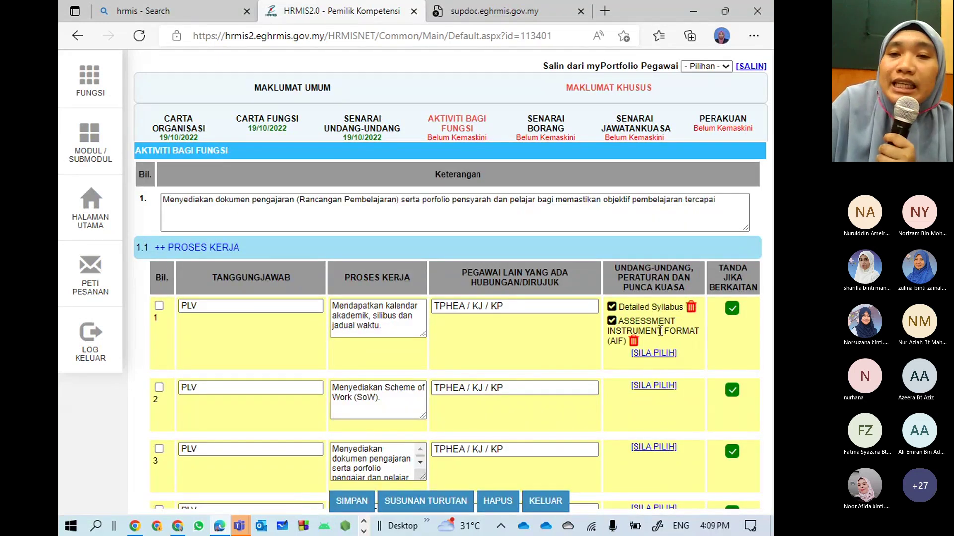
pyautogui.scroll(-2, 660, 331)
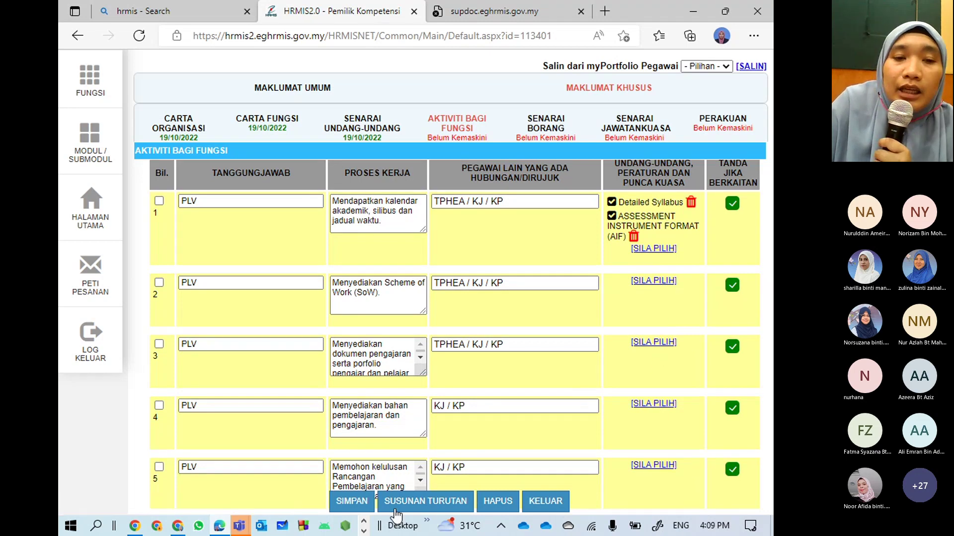
pyautogui.click(363, 530)
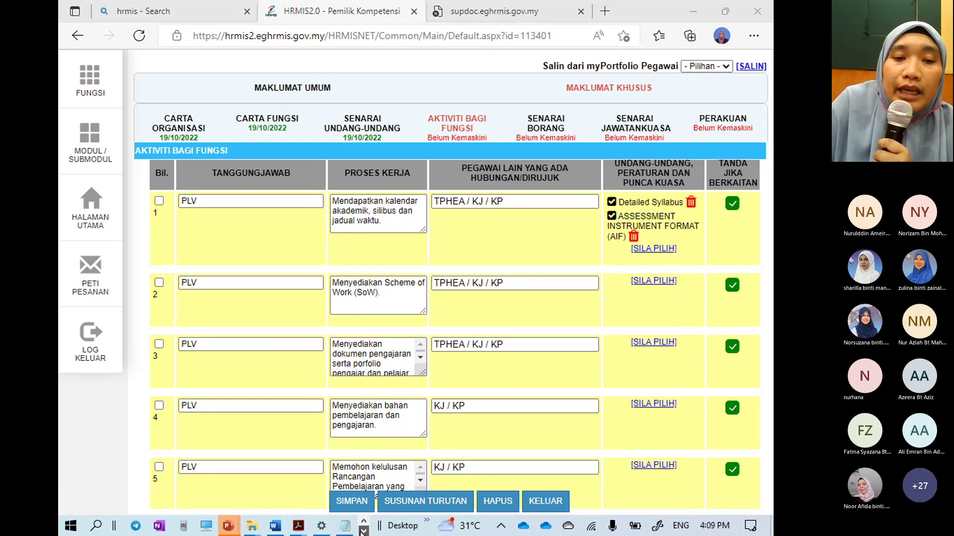
pyautogui.click(283, 531)
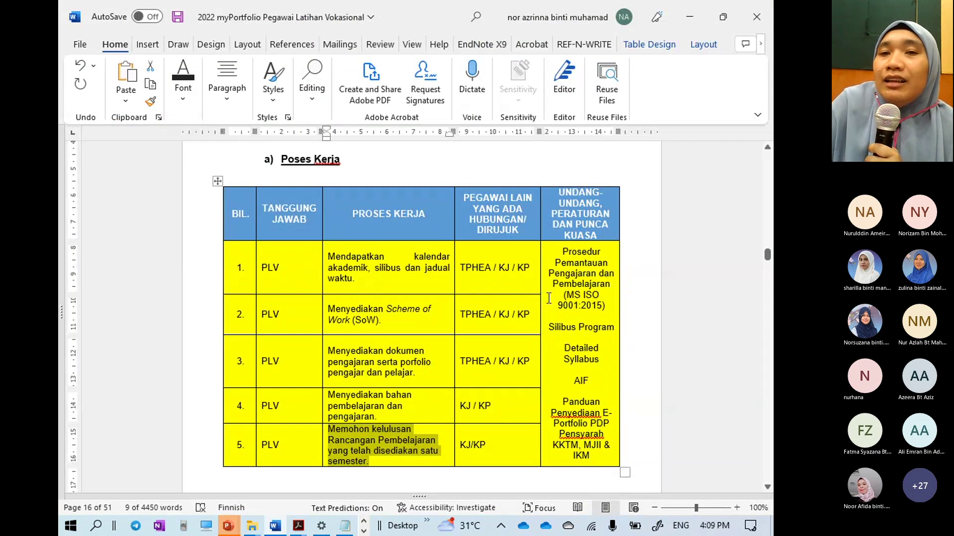
pyautogui.click(688, 20)
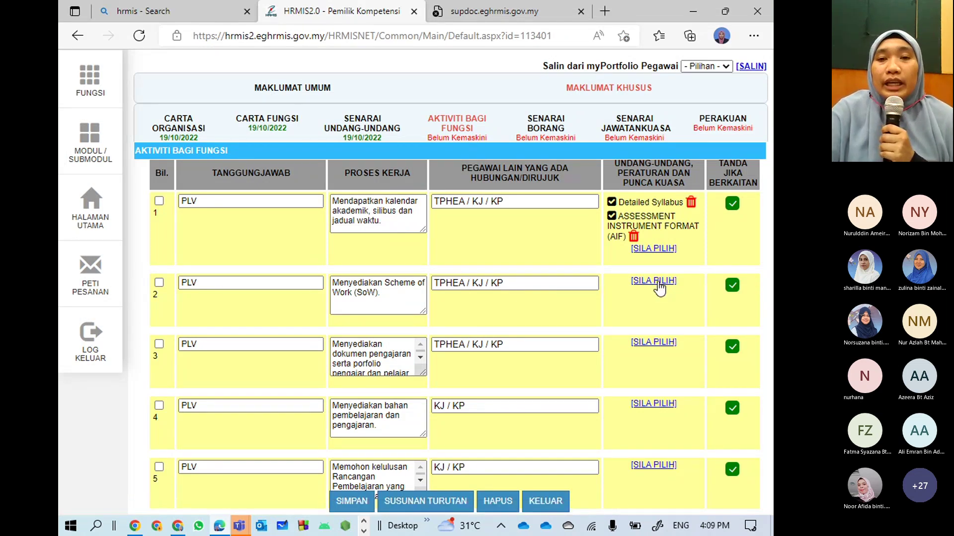
pyautogui.click(654, 281)
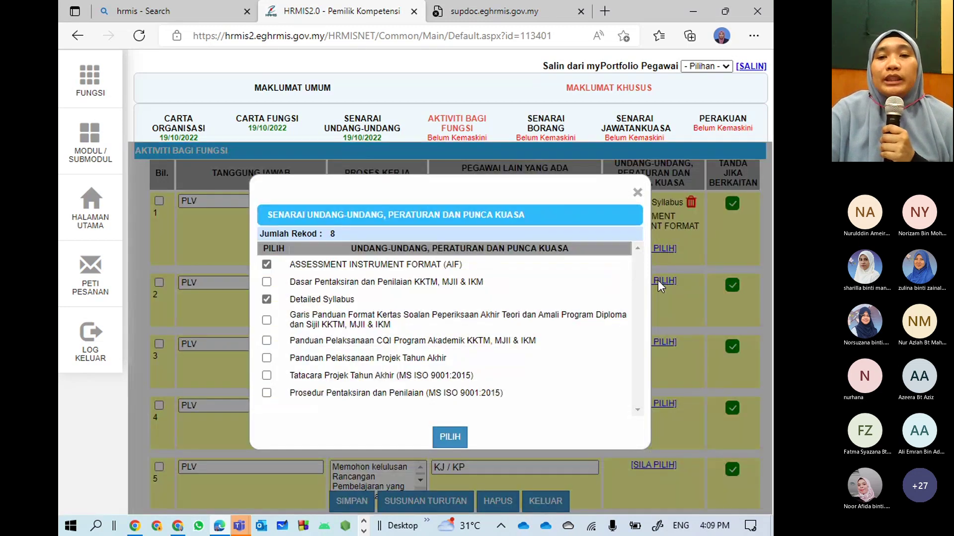
pyautogui.click(637, 193)
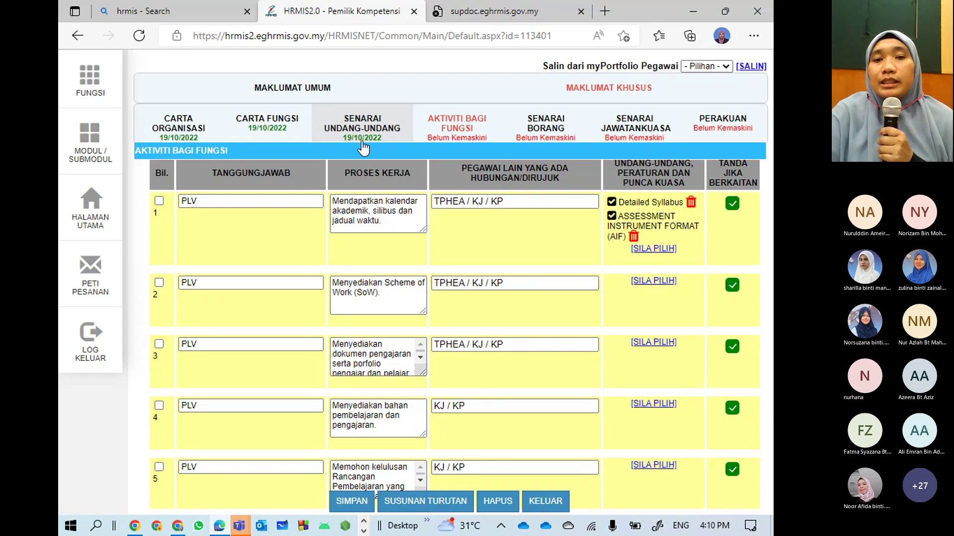
pyautogui.scroll(-3, 634, 208)
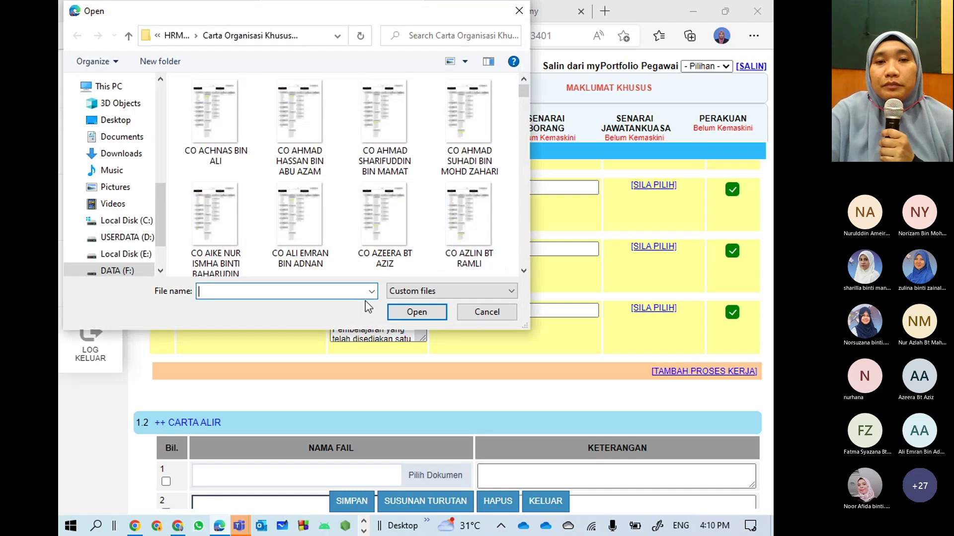
pyautogui.click(485, 313)
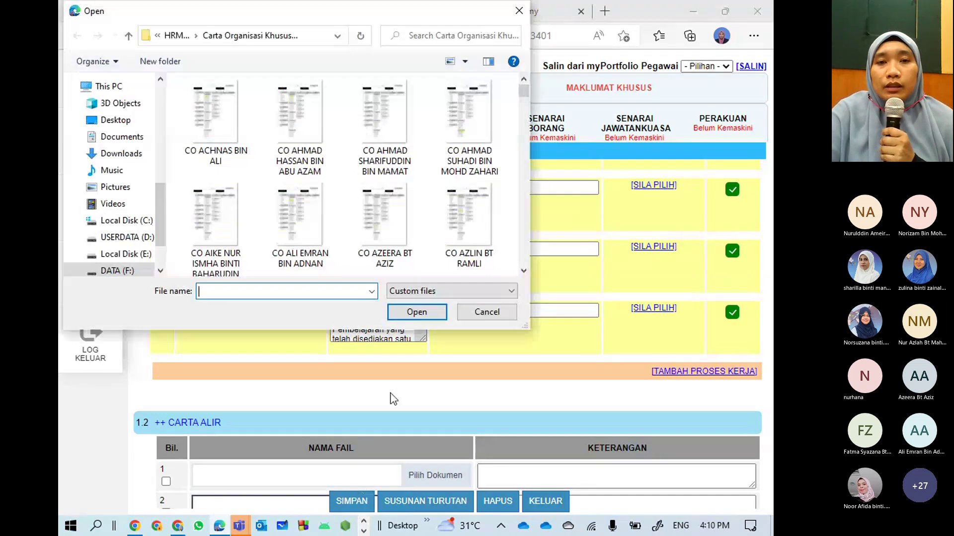
pyautogui.scroll(2, 576, 434)
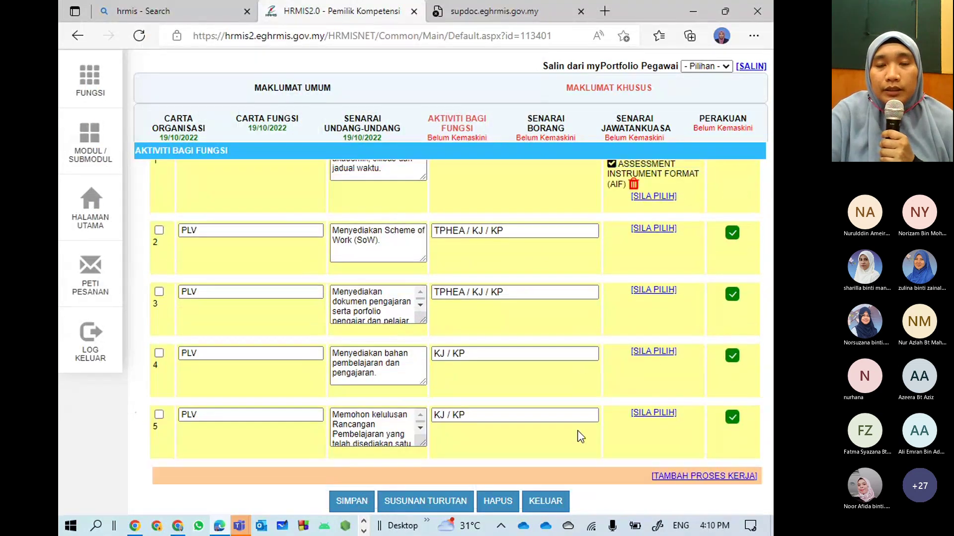
pyautogui.scroll(-4, 589, 428)
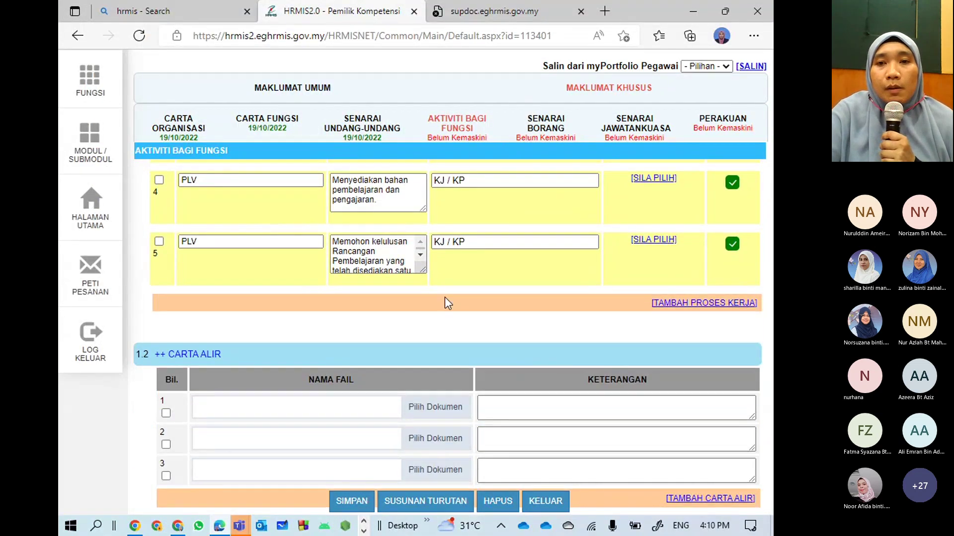
pyautogui.scroll(4, 662, 241)
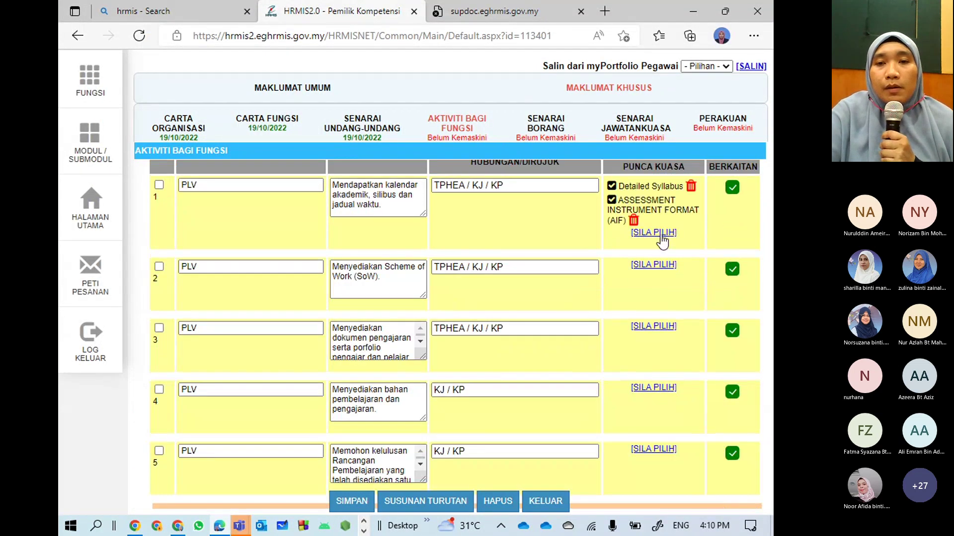
# Save the table, dismiss the 'Berjaya disimpan.' alert, and scroll through the five process rows
pyautogui.click(354, 504)
pyautogui.click(535, 119)
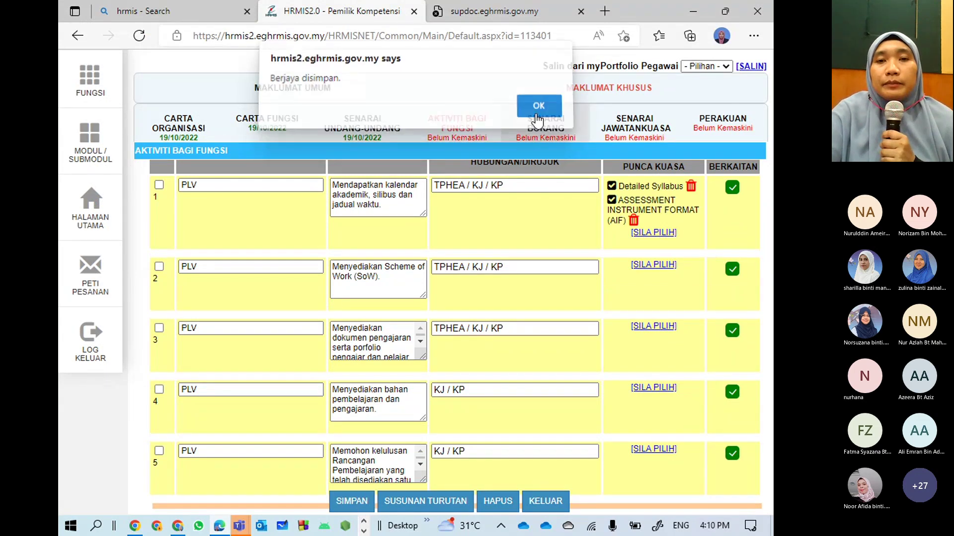
pyautogui.scroll(-4, 532, 198)
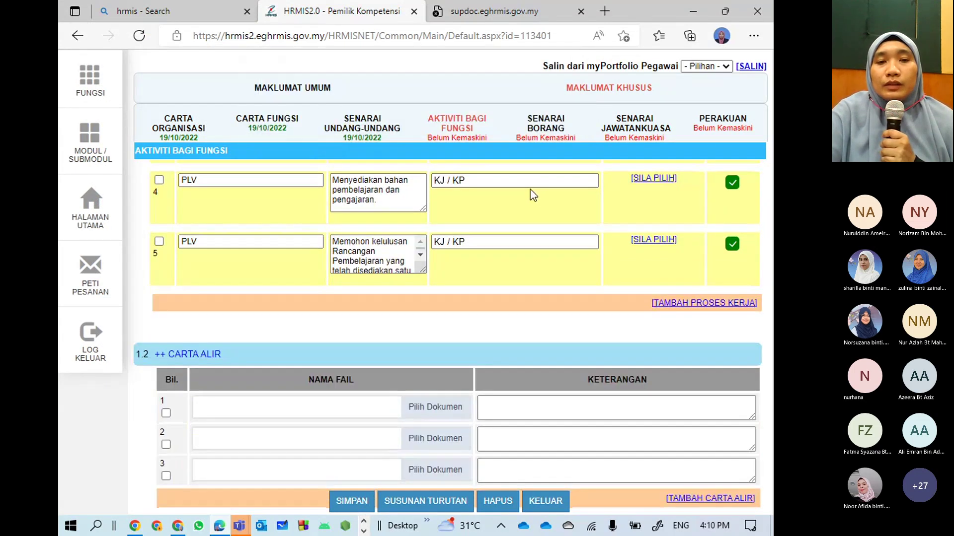
pyautogui.scroll(5, 533, 194)
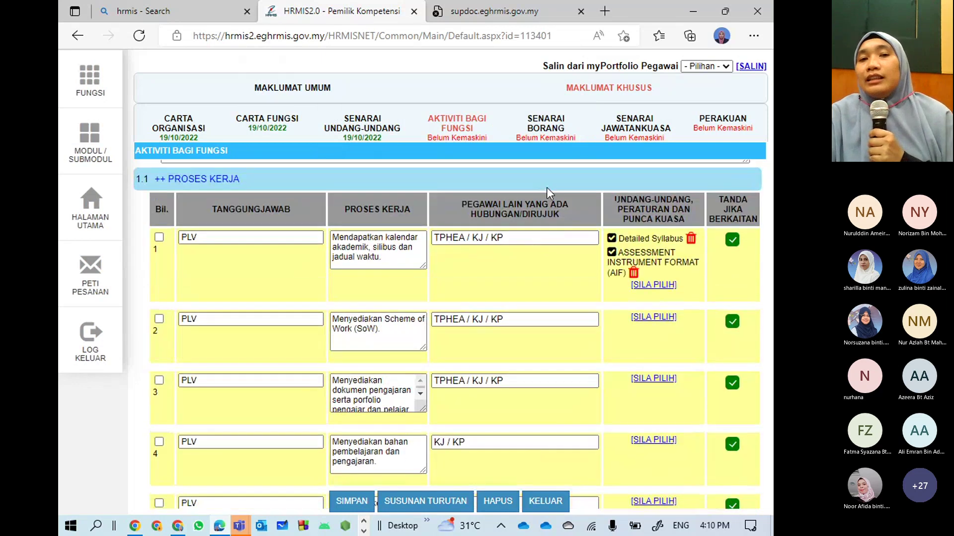
pyautogui.scroll(1, 546, 186)
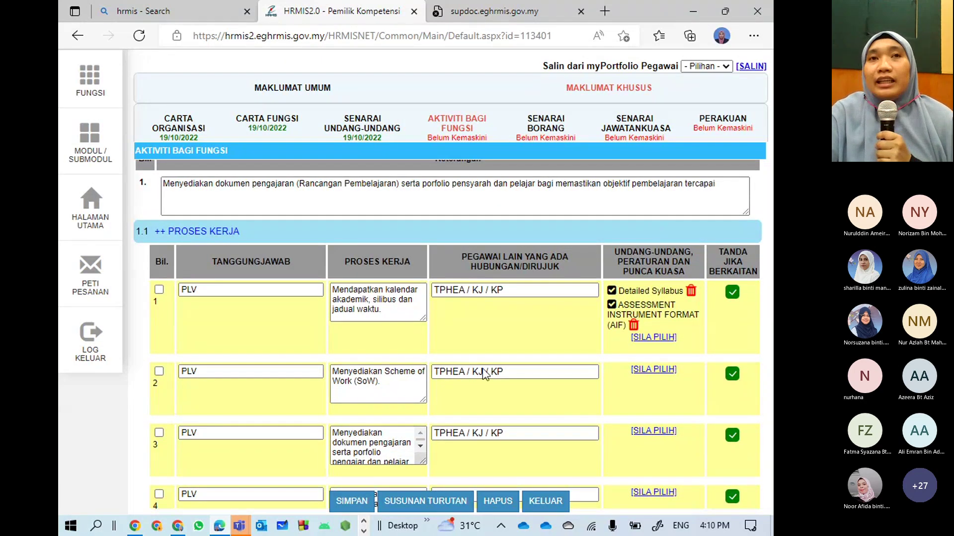
pyautogui.scroll(-1, 651, 329)
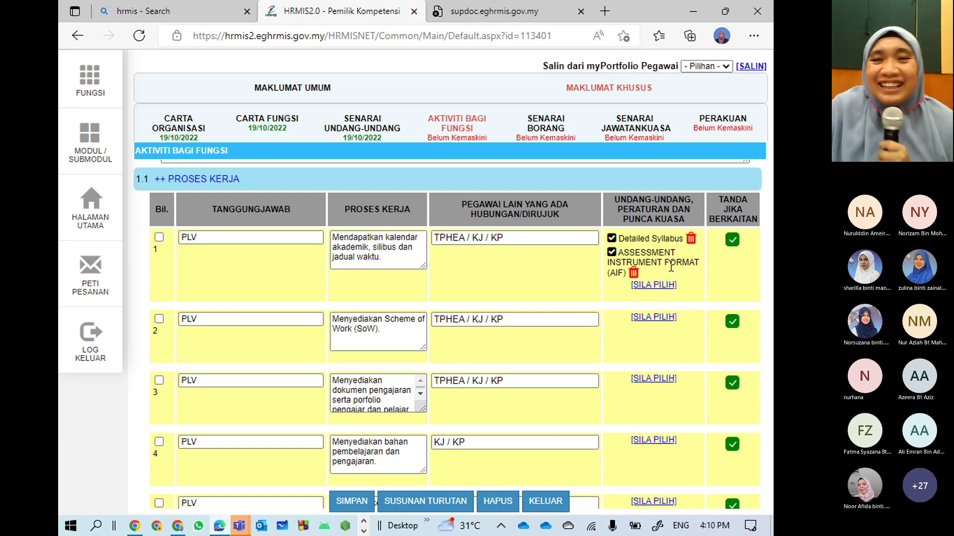
pyautogui.scroll(-2, 669, 273)
pyautogui.scroll(-1, 670, 281)
pyautogui.scroll(-2, 670, 286)
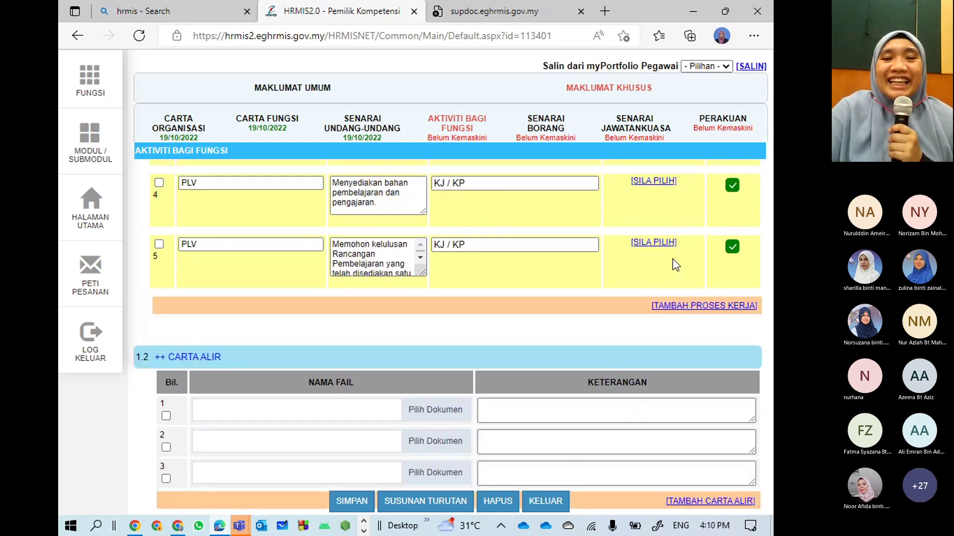
pyautogui.scroll(6, 673, 275)
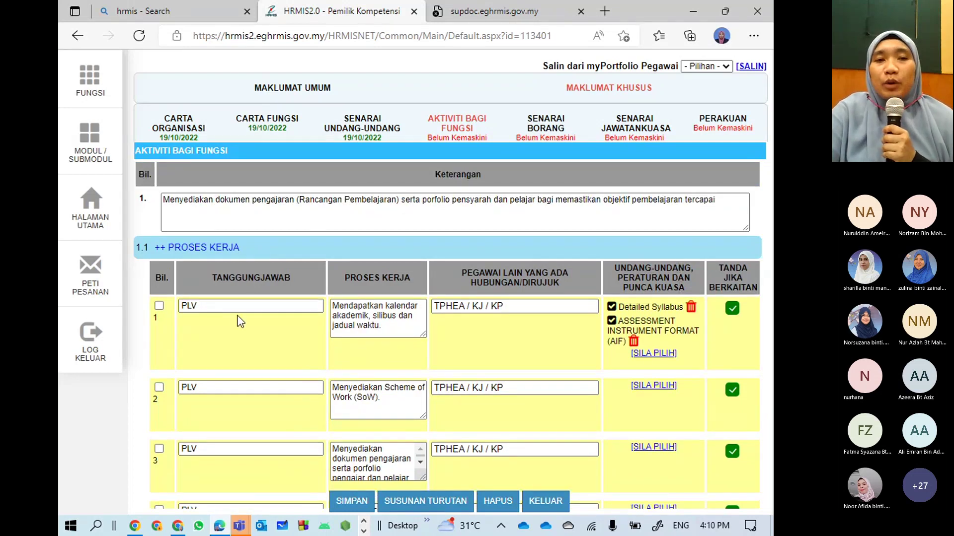
pyautogui.scroll(-1, 375, 490)
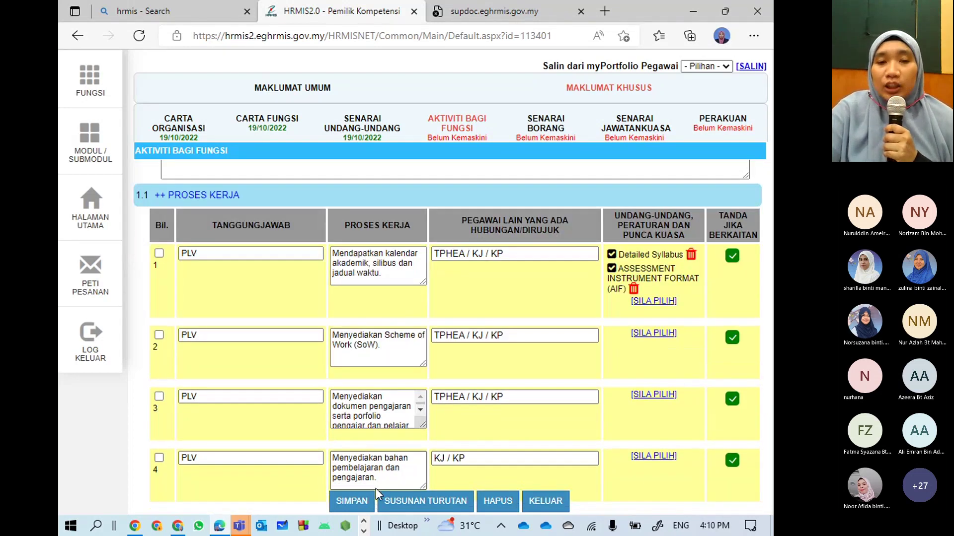
pyautogui.click(364, 531)
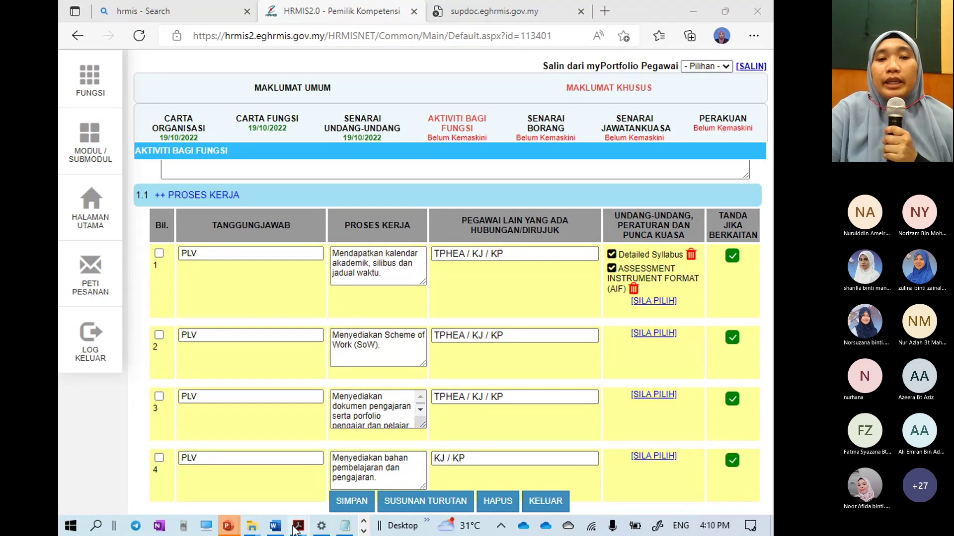
# Show the Word portfolio and scroll past the Poses Kerja table to the Carta Alir flowchart
pyautogui.click(277, 528)
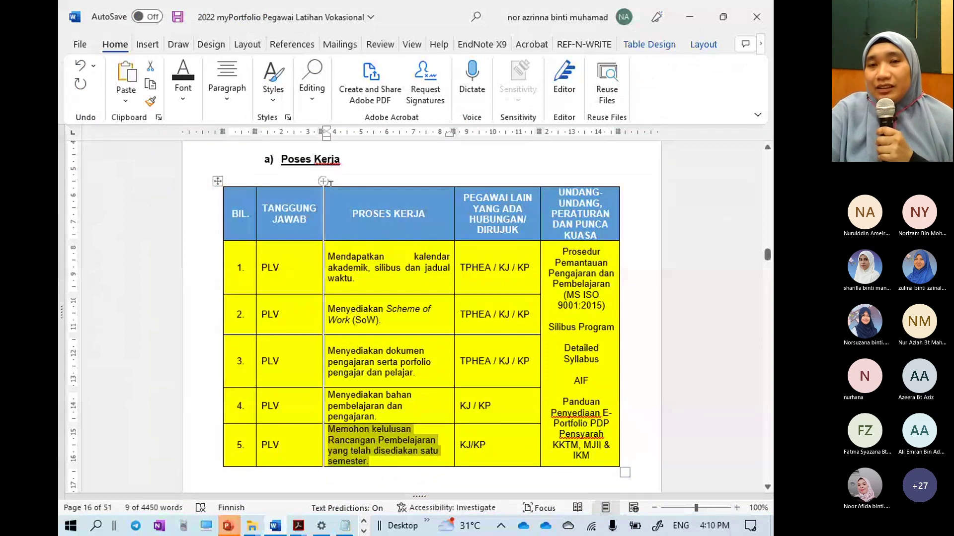
pyautogui.scroll(-3, 329, 194)
pyautogui.scroll(-5, 347, 195)
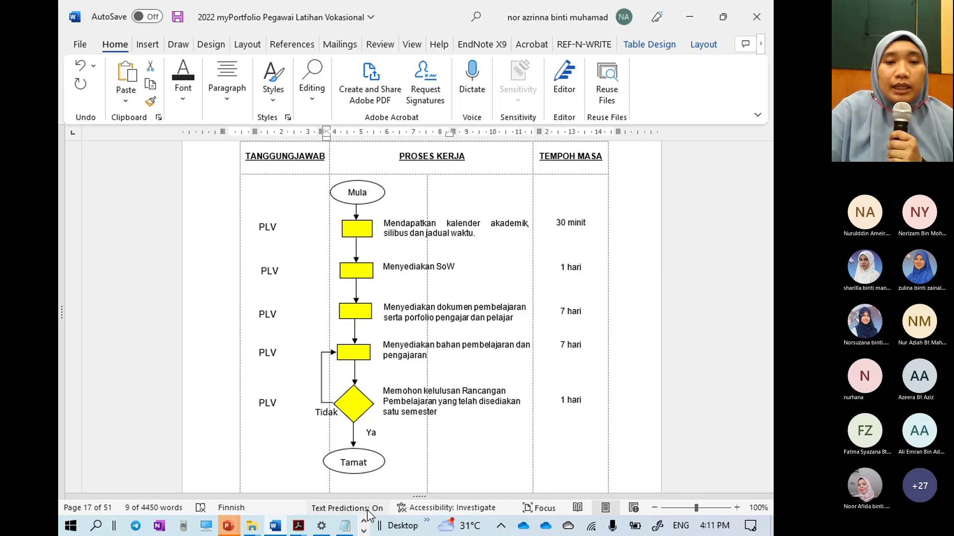
pyautogui.click(298, 529)
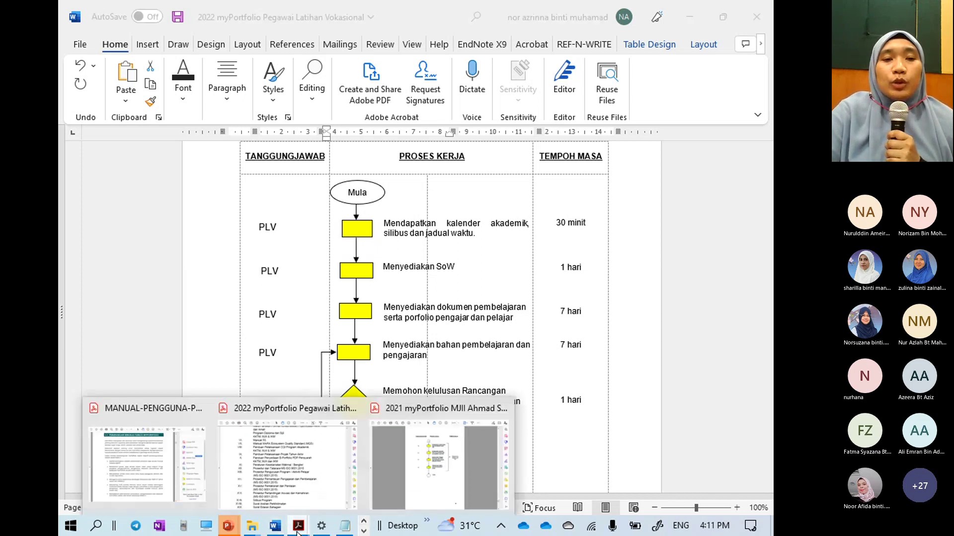
# Open the 2022 myPortfolio PDF and page back up to the start of page 16
pyautogui.click(313, 481)
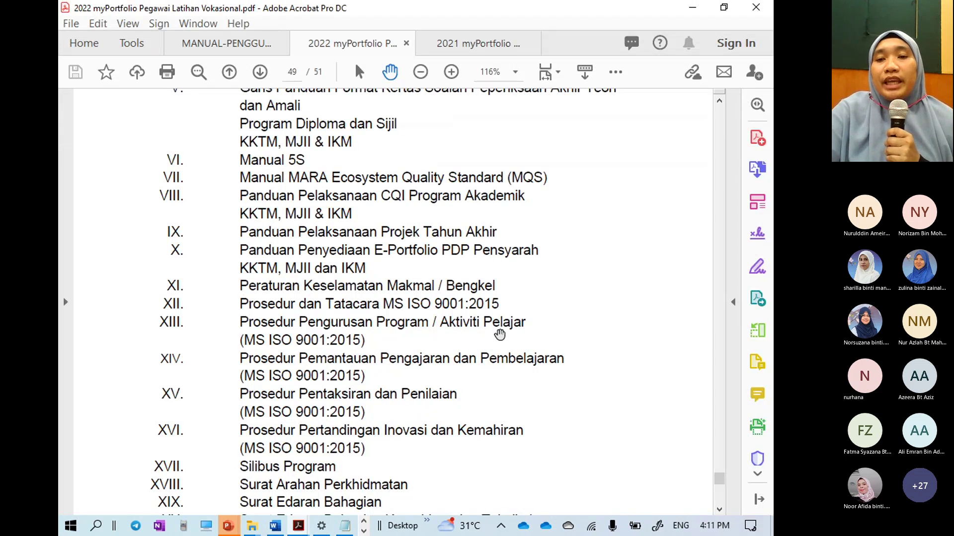
pyautogui.moveTo(721, 483); pyautogui.dragTo(711, 246)
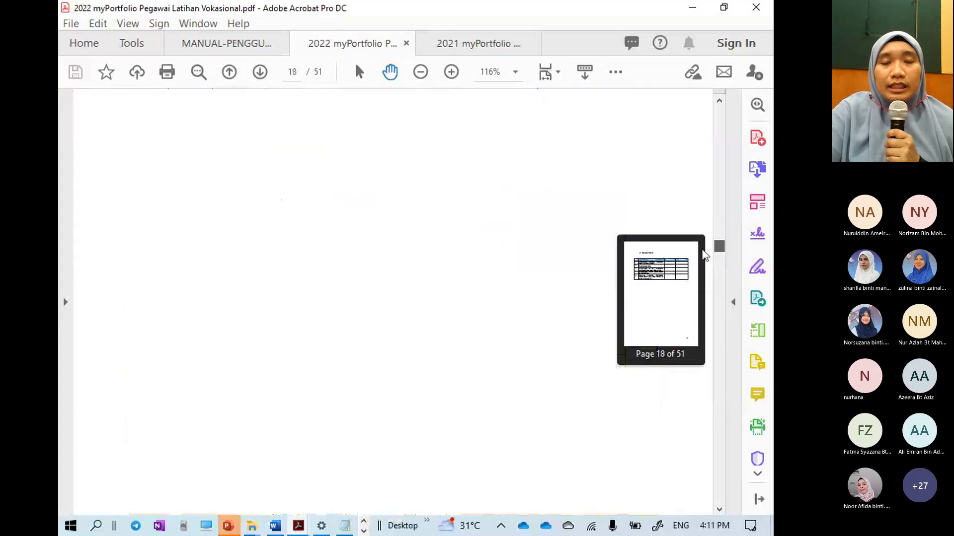
pyautogui.scroll(1, 423, 370)
pyautogui.scroll(-2, 428, 383)
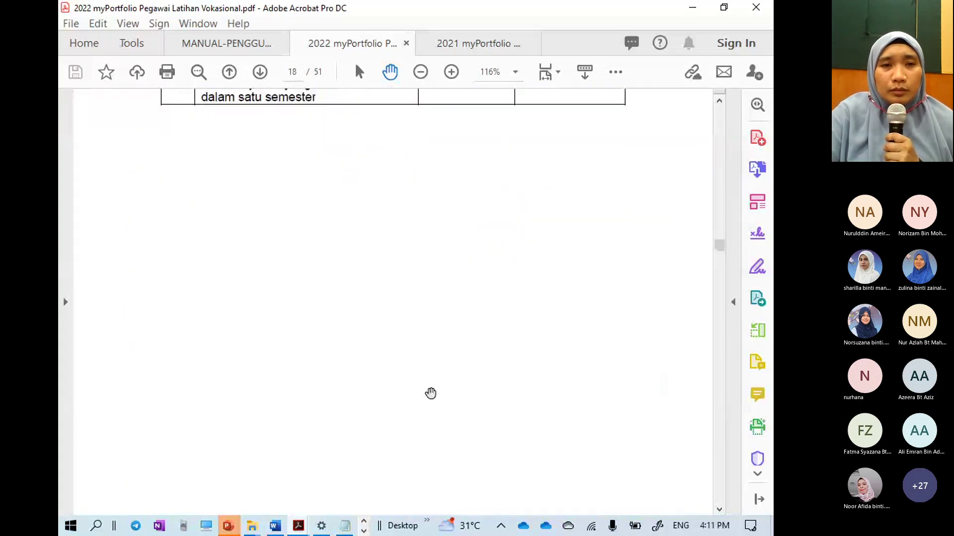
pyautogui.click(722, 115)
pyautogui.click(722, 114)
pyautogui.click(722, 114)
pyautogui.click(721, 114)
pyautogui.click(721, 114)
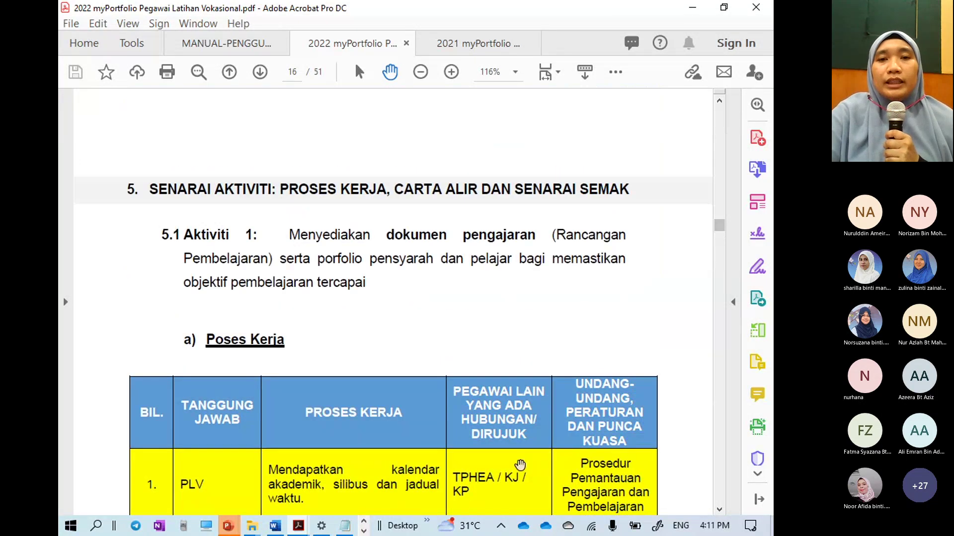
# Bring page 17's full Carta Alir flowchart into view at 100% zoom
pyautogui.scroll(-10, 472, 383)
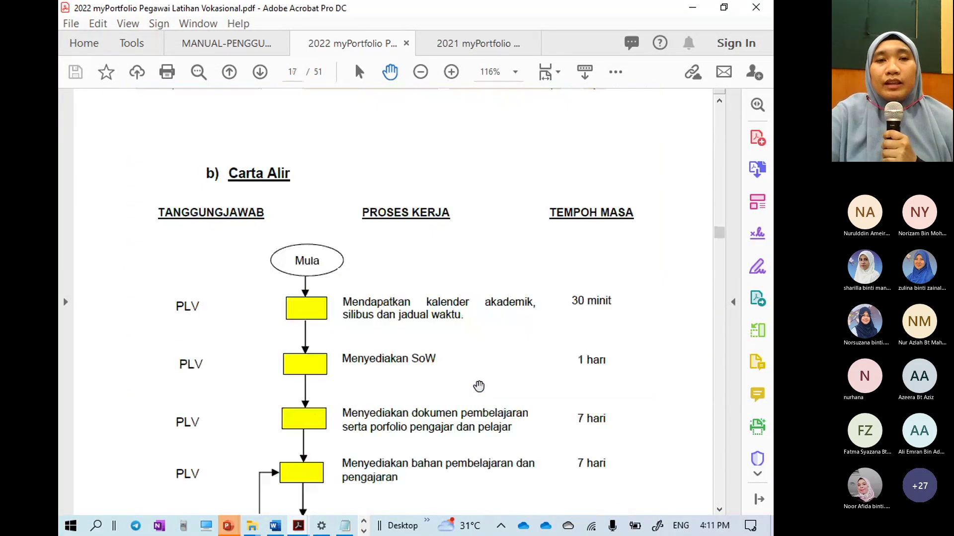
pyautogui.scroll(-1, 479, 385)
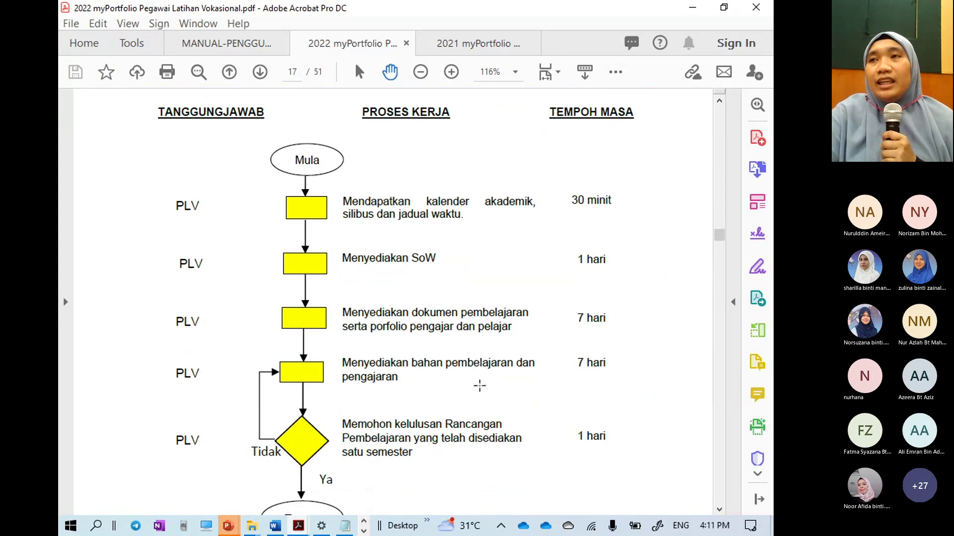
pyautogui.click(420, 73)
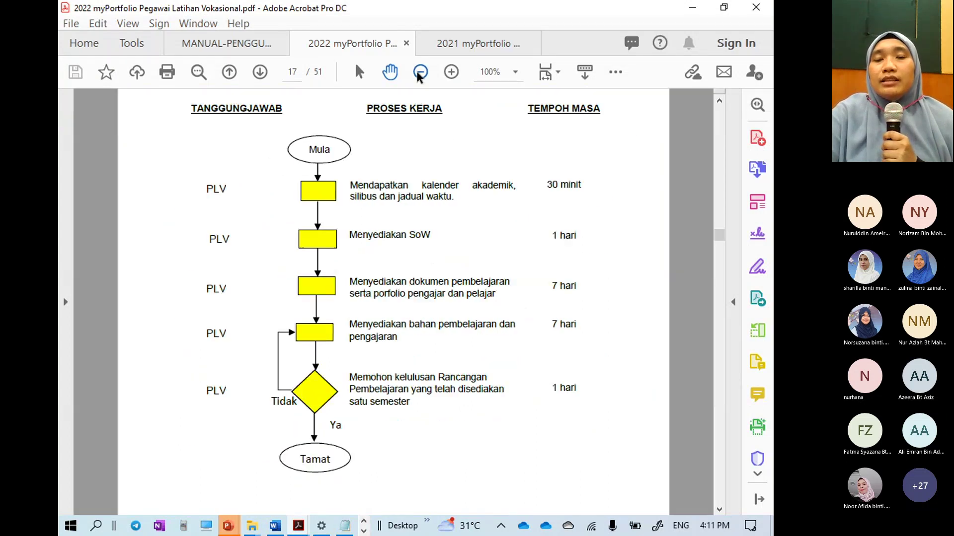
pyautogui.click(451, 72)
pyautogui.click(420, 72)
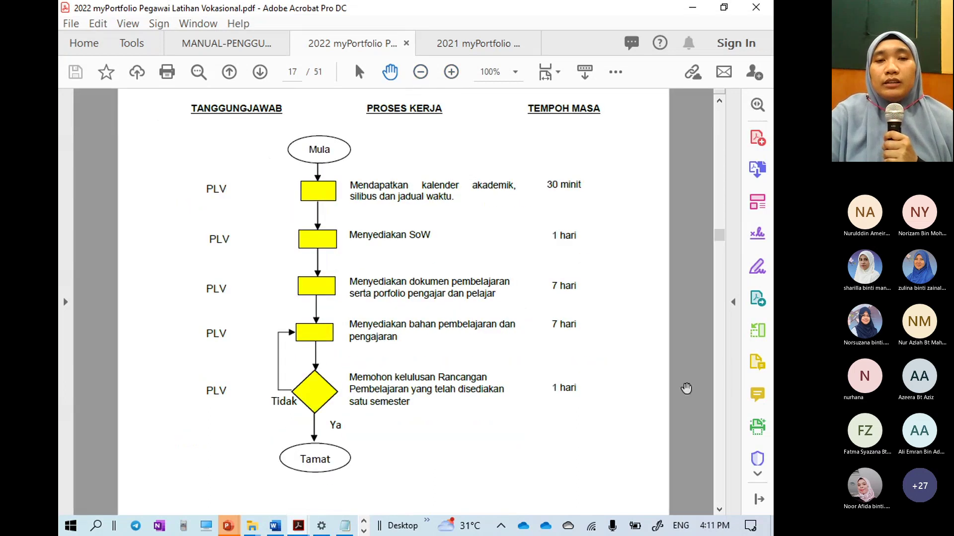
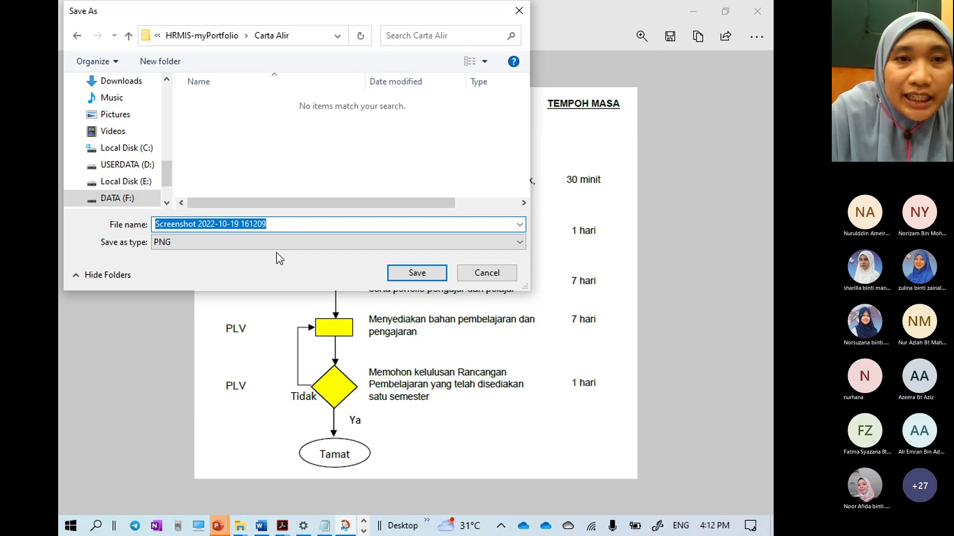
# Name the flowchart snip 'Aktiviti 1 - Carta Alir' and save it as a PNG
pyautogui.write('Akt')
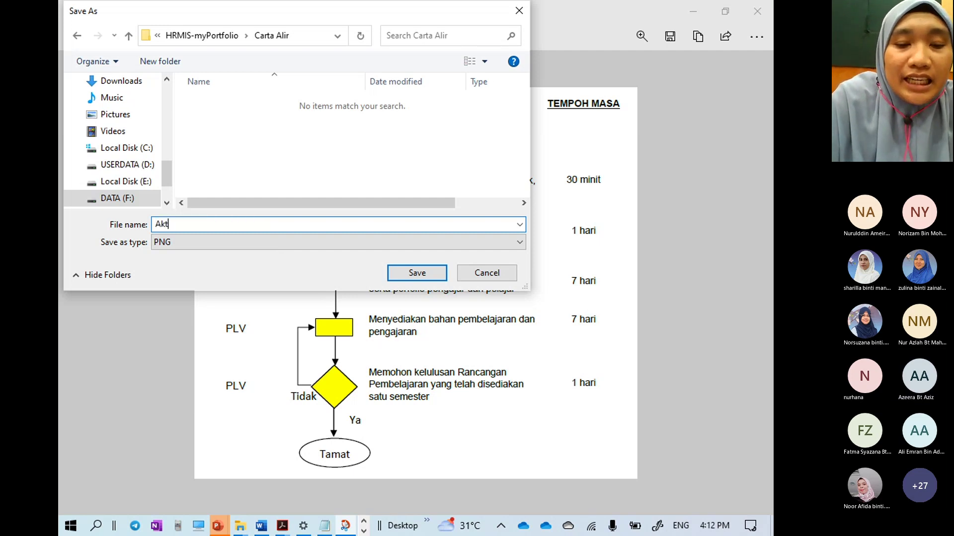
pyautogui.write('iviti 1 -')
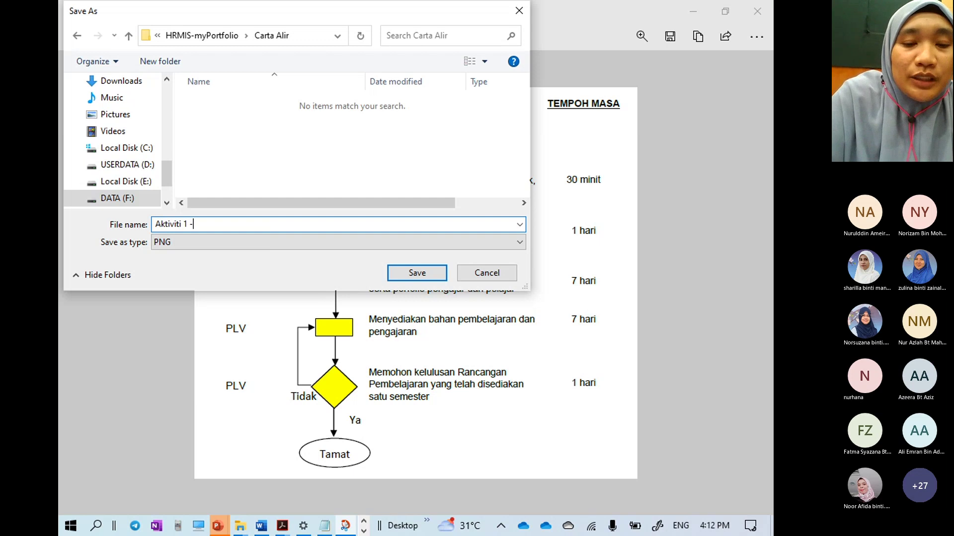
pyautogui.write(' Carta Alir')
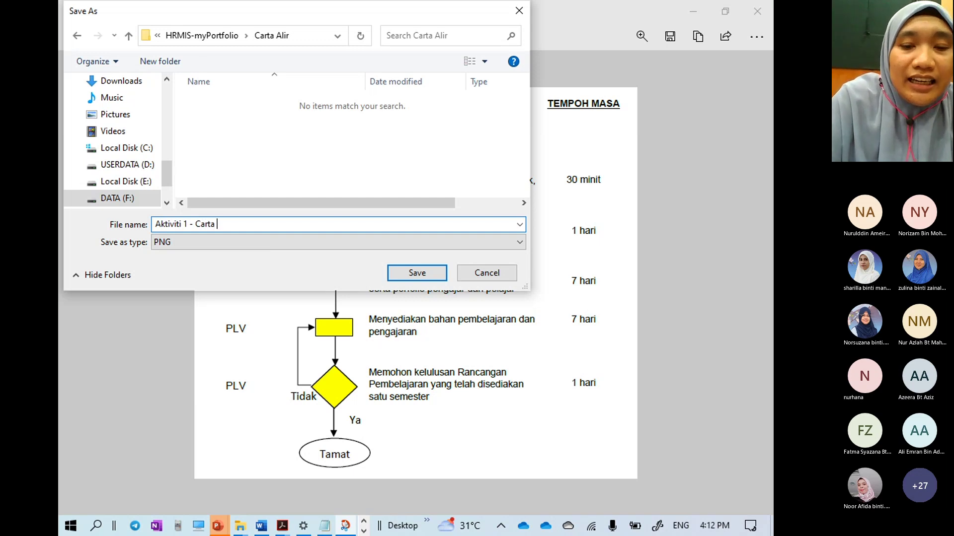
pyautogui.click(404, 274)
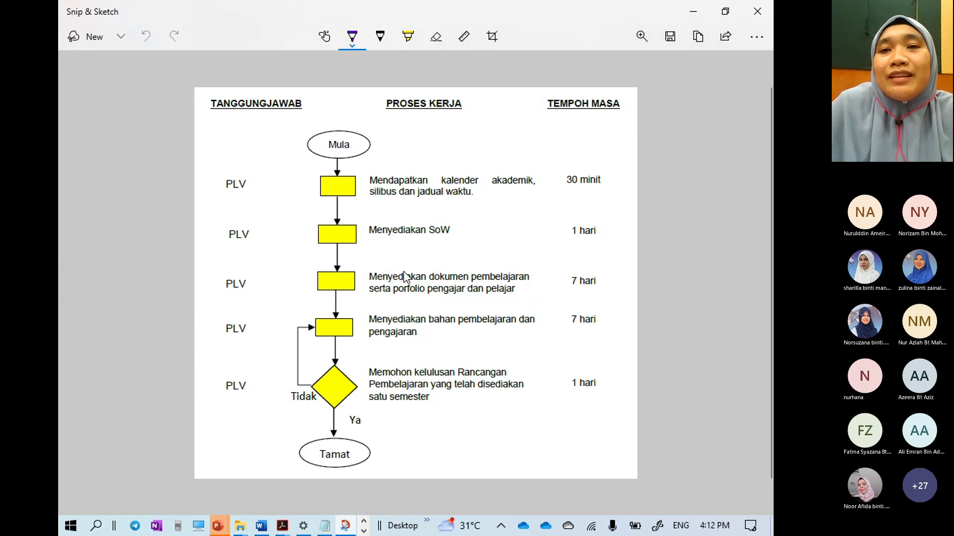
# Minimise the snip and PDF windows and bring the HRMIS form in Edge forward
pyautogui.click(692, 15)
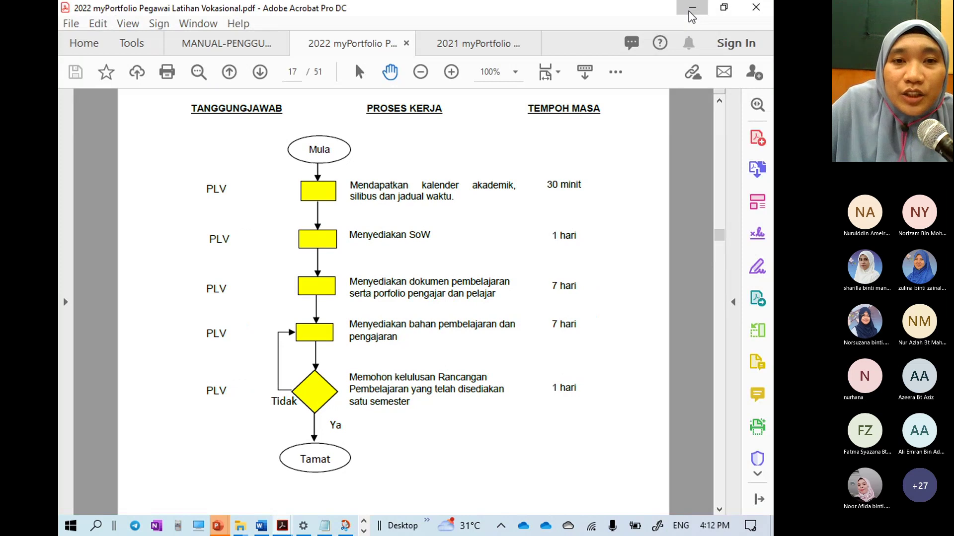
pyautogui.click(690, 10)
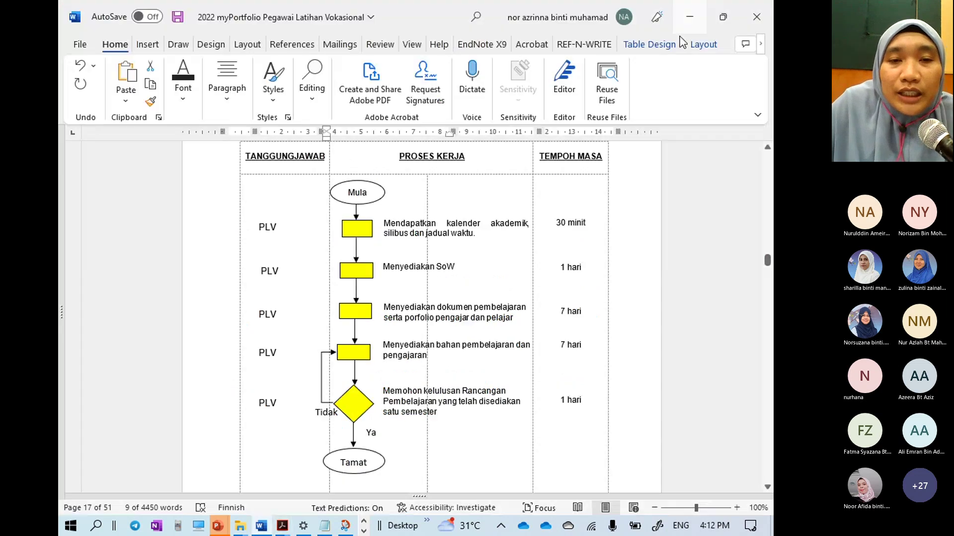
pyautogui.click(365, 528)
pyautogui.click(219, 526)
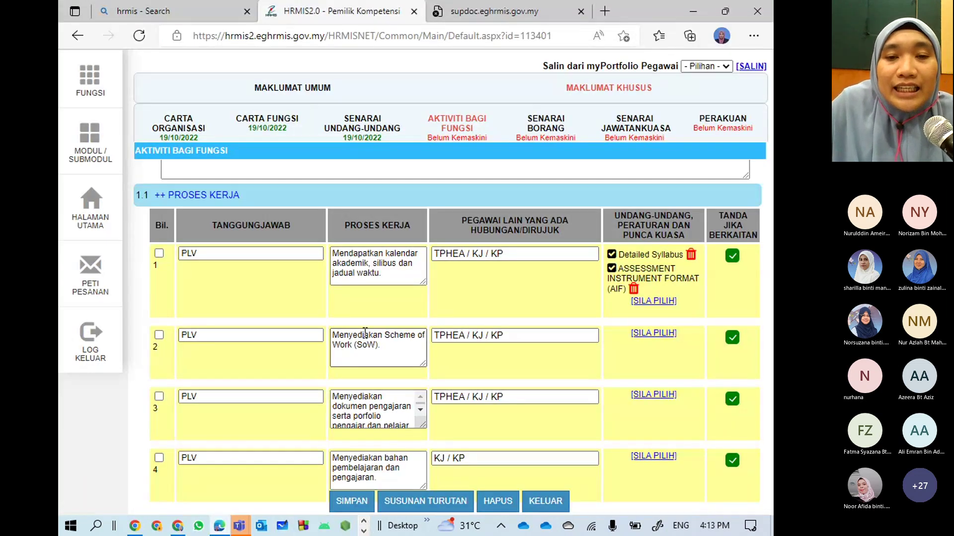
pyautogui.scroll(-5, 365, 332)
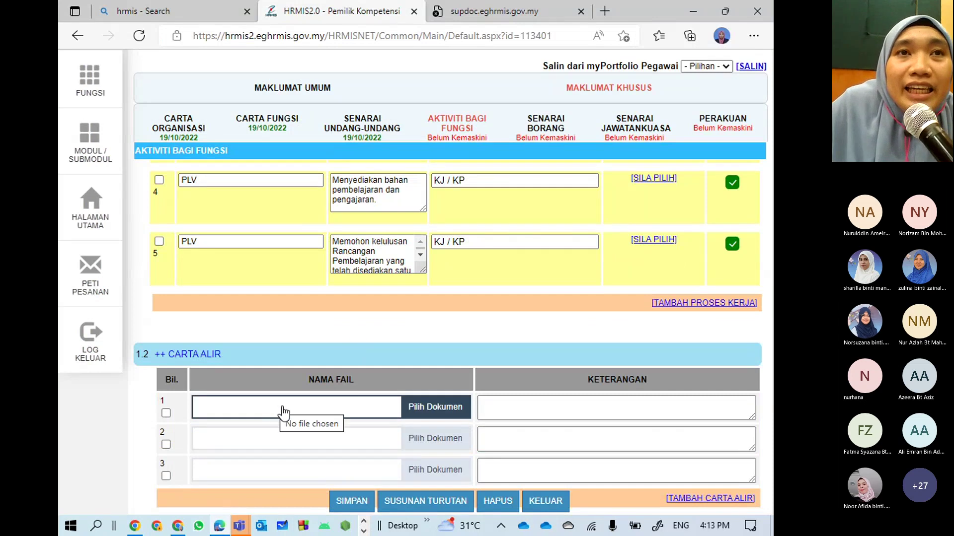
# Attach Carta Alir > Aktiviti 1 - Carta Alir.png to flowchart row 1
pyautogui.click(418, 405)
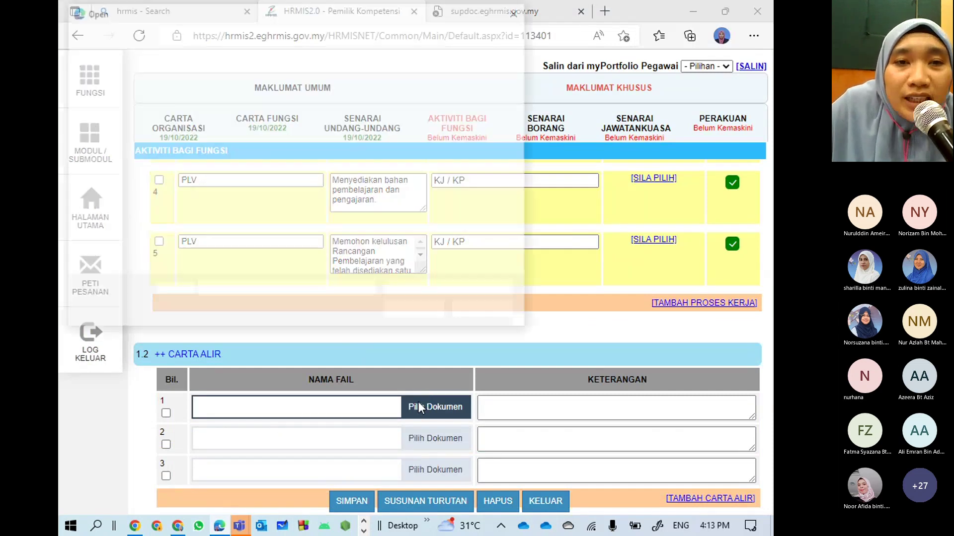
pyautogui.click(128, 35)
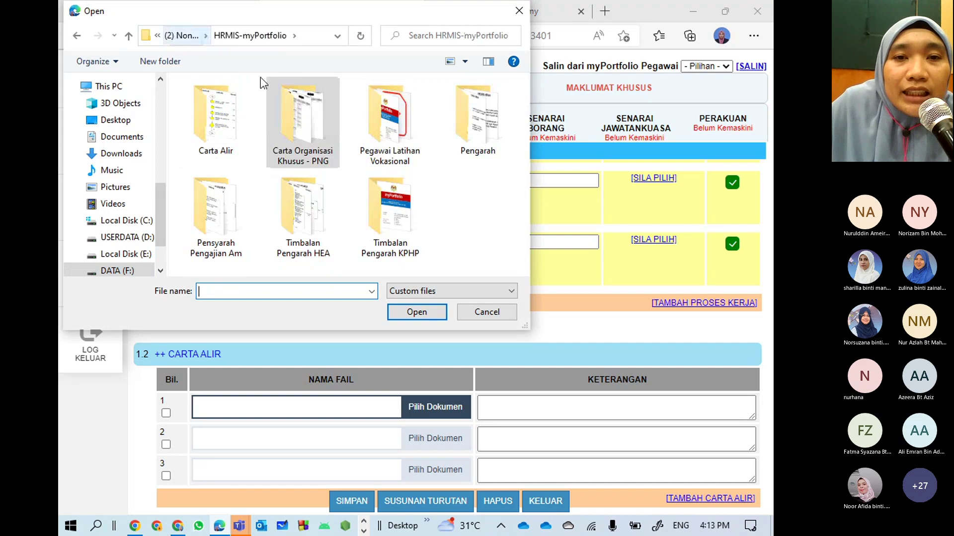
pyautogui.doubleClick(230, 132)
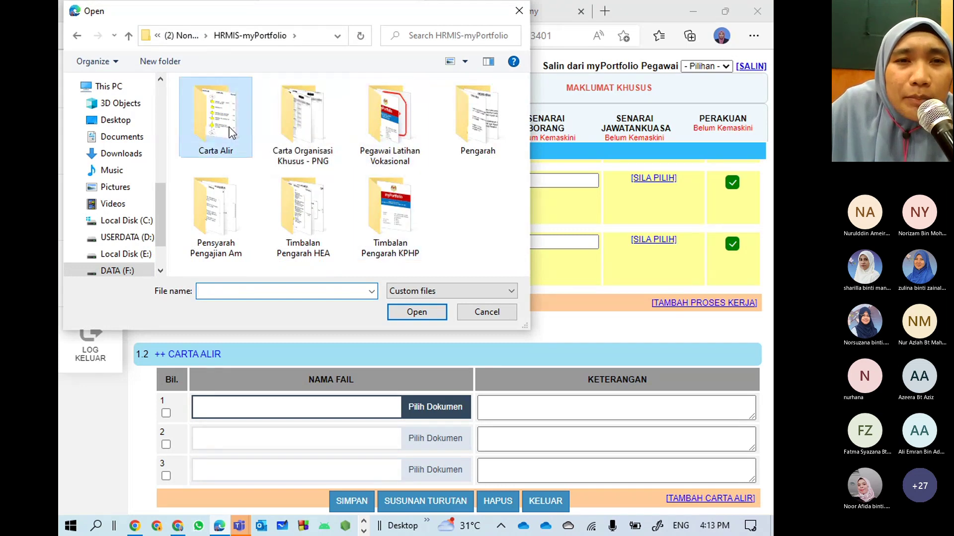
pyautogui.click(230, 132)
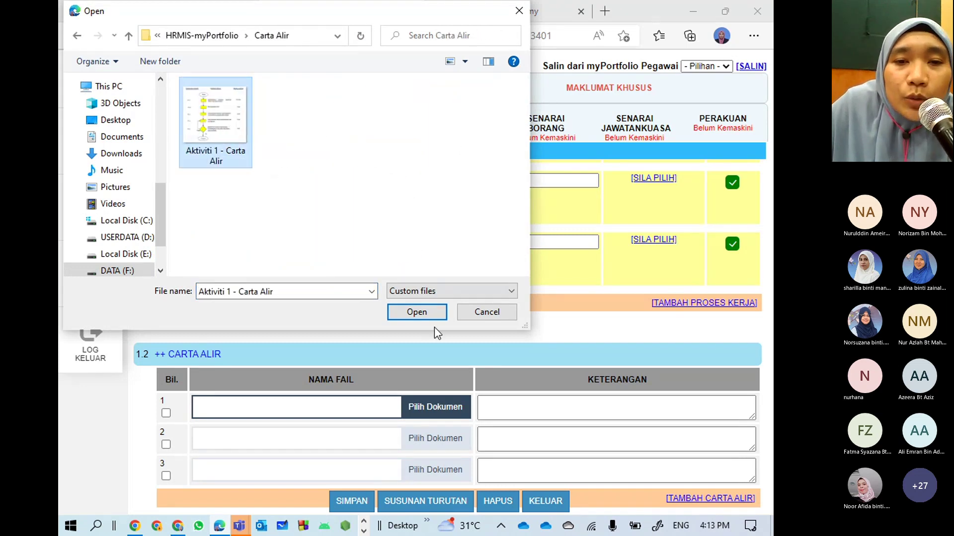
pyautogui.click(433, 316)
# Describe row 1 as 'Aktiviti 1 - Carta Alir' and save with Simpan
pyautogui.click(549, 409)
pyautogui.write('Aktiviti ')
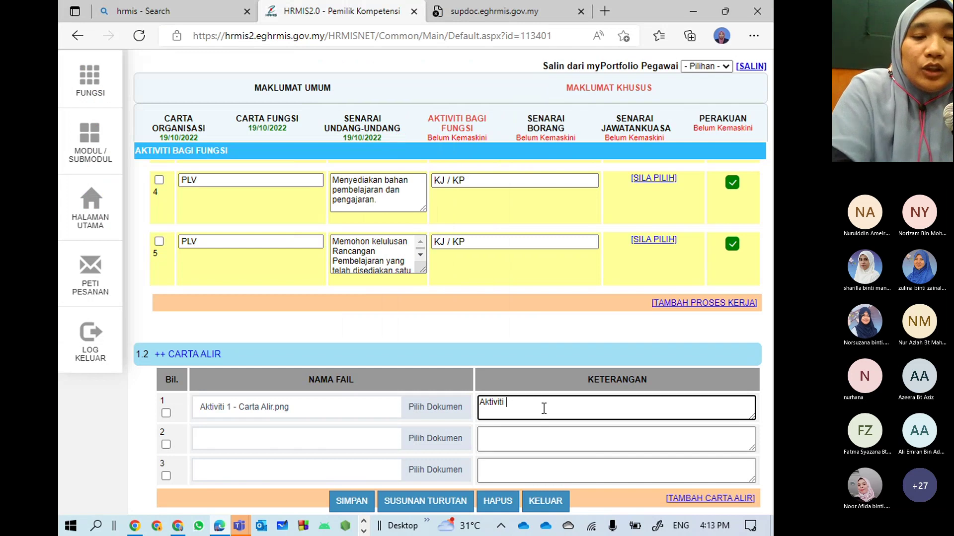
pyautogui.write('1 - C')
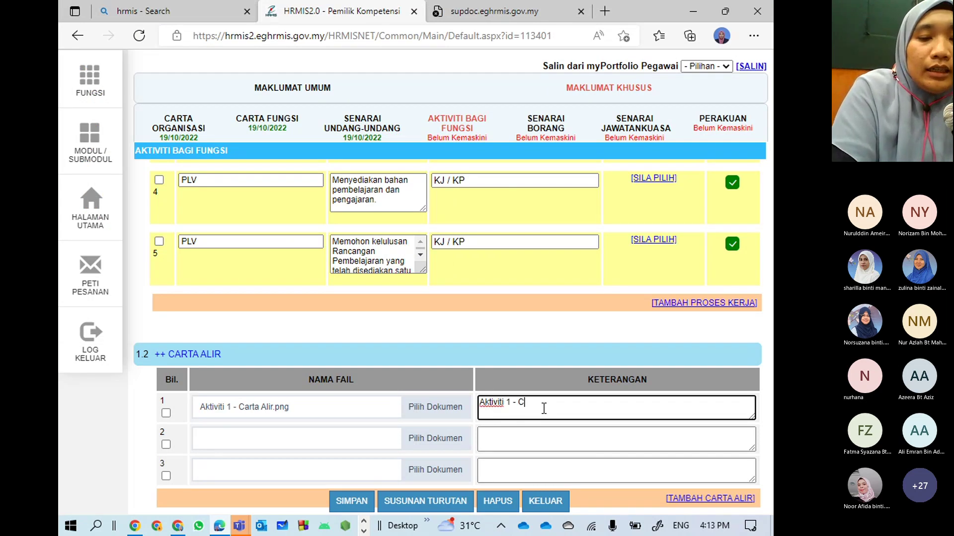
pyautogui.write('arta ')
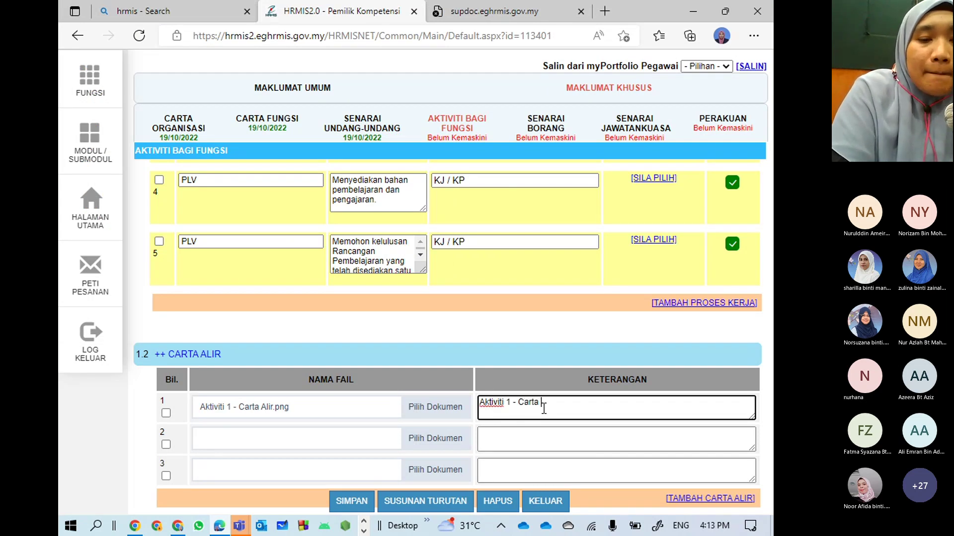
pyautogui.write('Alir')
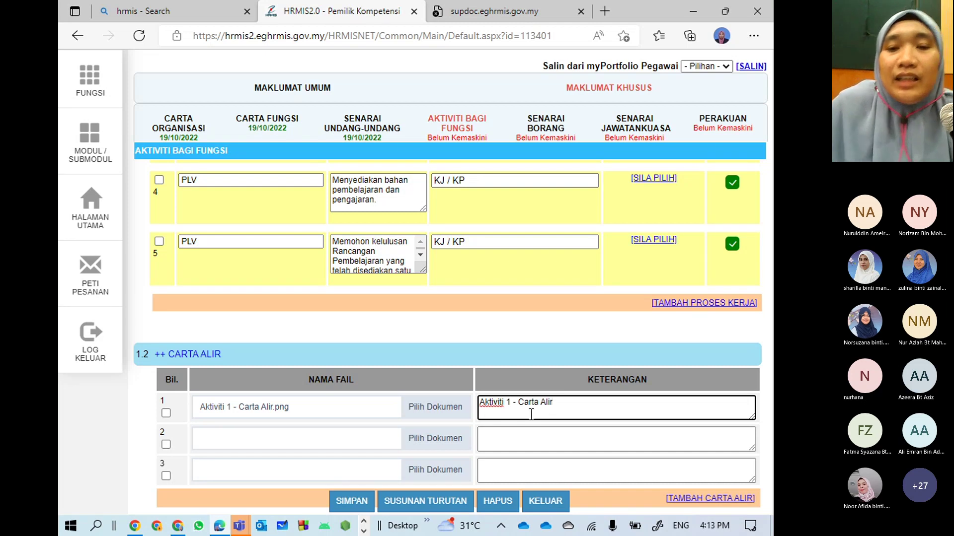
pyautogui.click(356, 502)
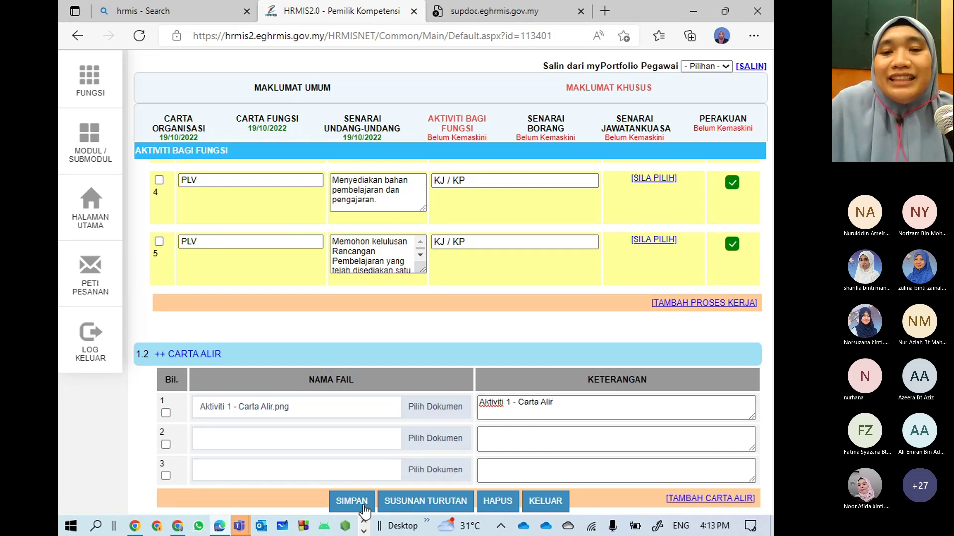
pyautogui.click(528, 120)
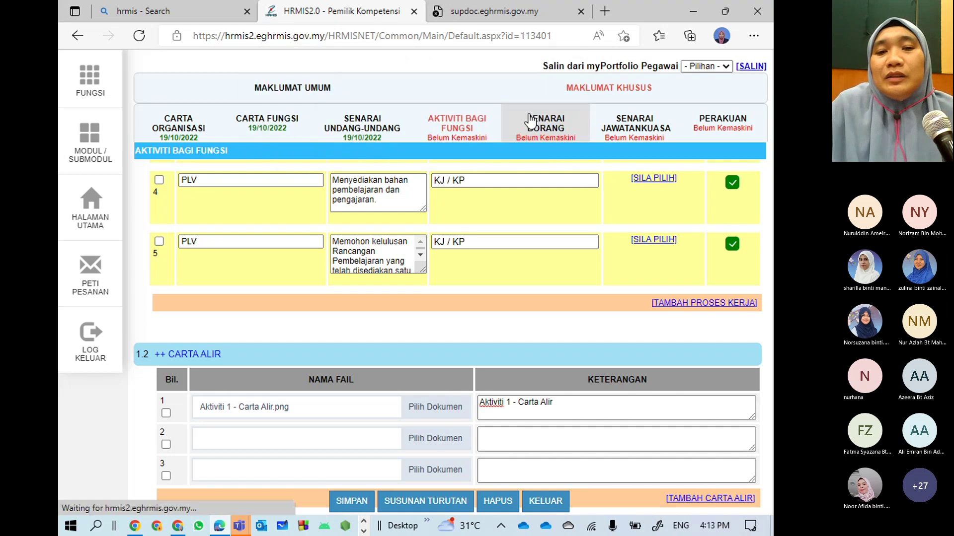
# Scroll to confirm the saved Carta Alir row shows its file and update date
pyautogui.scroll(-7, 599, 232)
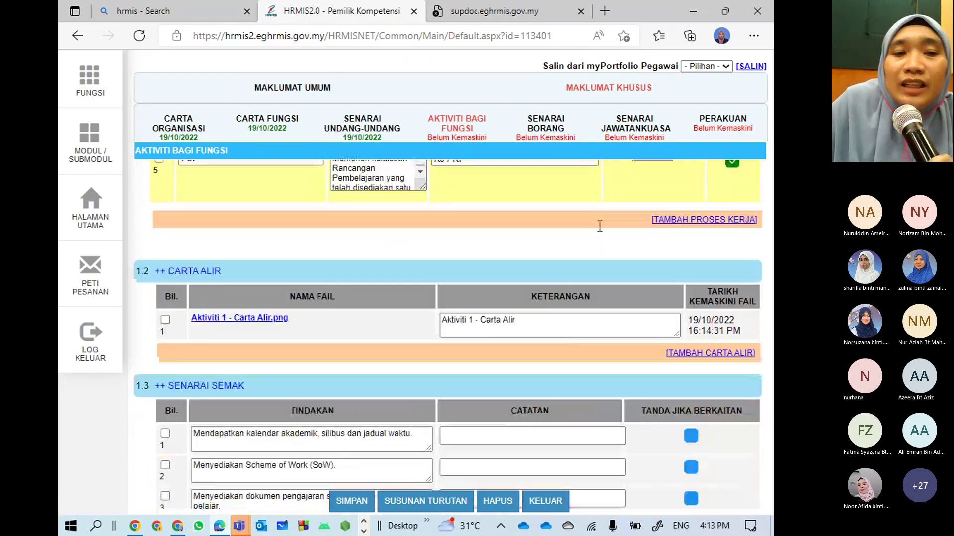
pyautogui.scroll(-1, 601, 232)
pyautogui.scroll(2, 596, 228)
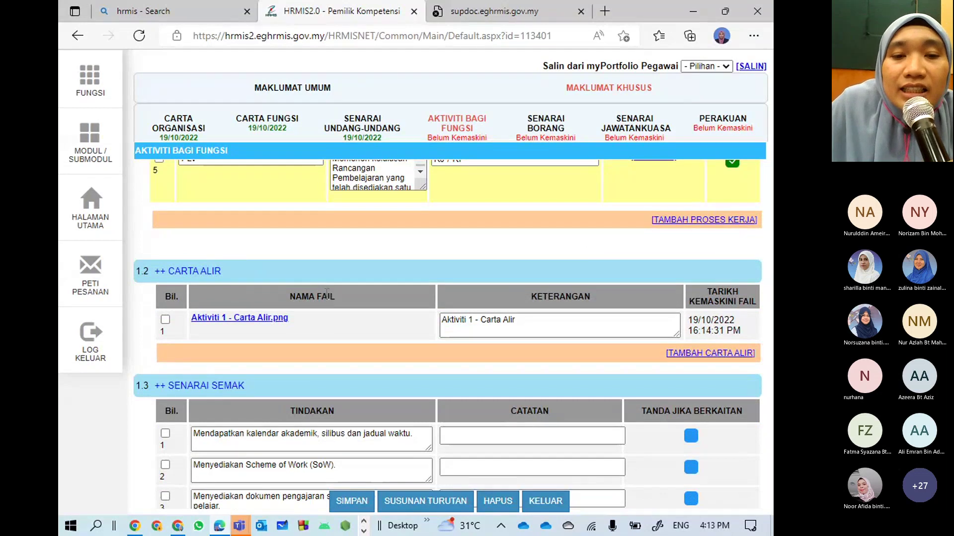
# Bring the 2022 myPortfolio PDF in Acrobat to the front
pyautogui.click(363, 531)
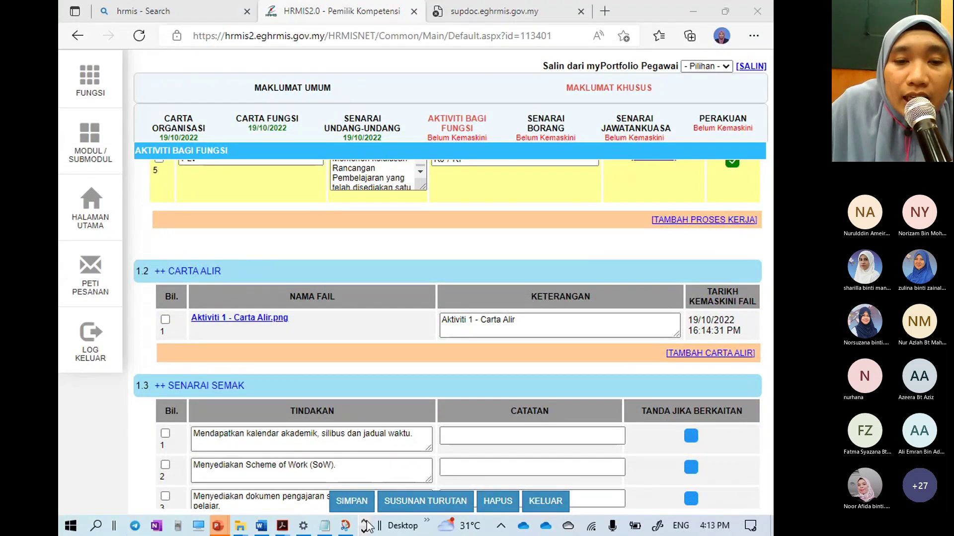
pyautogui.moveTo(281, 527)
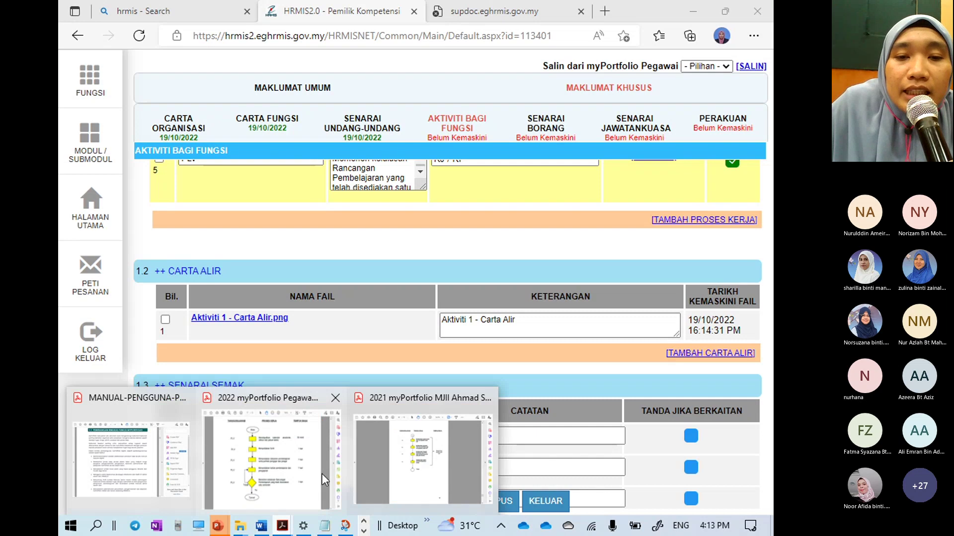
pyautogui.click(300, 478)
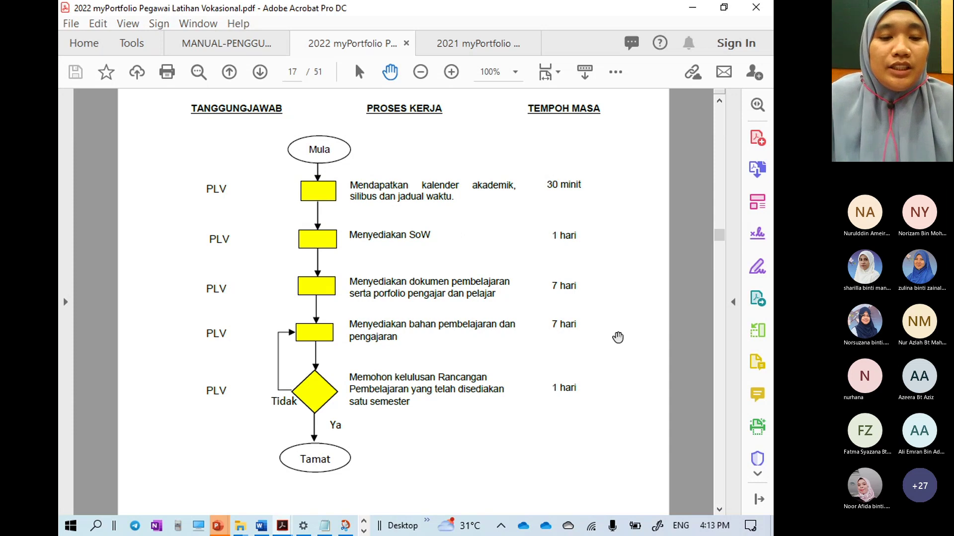
# Snip the whole flowchart page and open the snip in Snip & Sketch
pyautogui.press('super+shift+s')
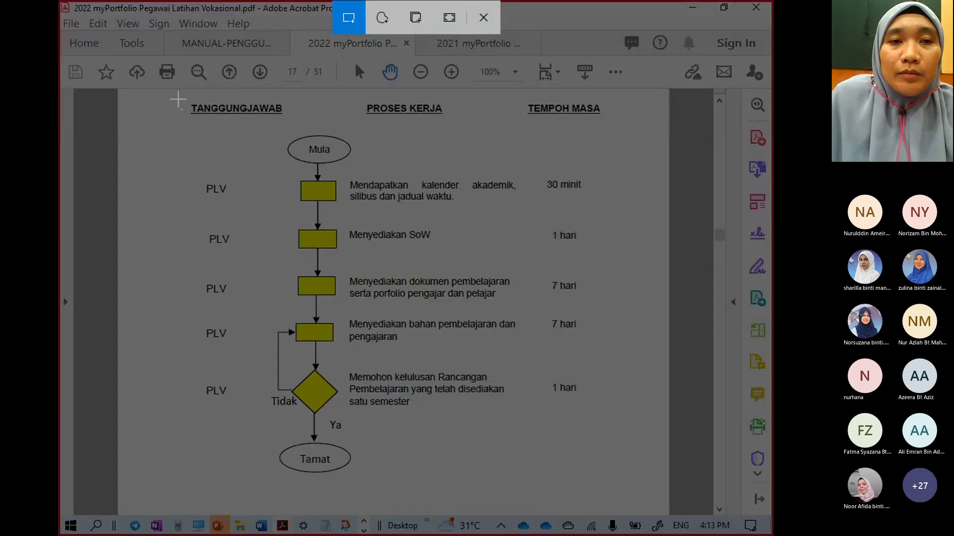
pyautogui.moveTo(180, 99)
pyautogui.mouseDown()
pyautogui.moveTo(627, 481)
pyautogui.moveTo(616, 485)
pyautogui.moveTo(627, 492)
pyautogui.mouseUp()
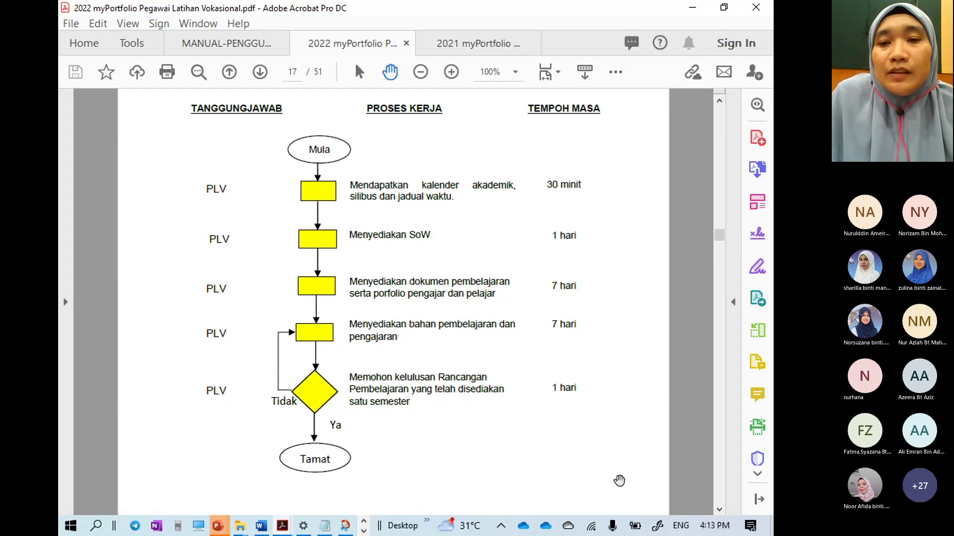
pyautogui.click(750, 526)
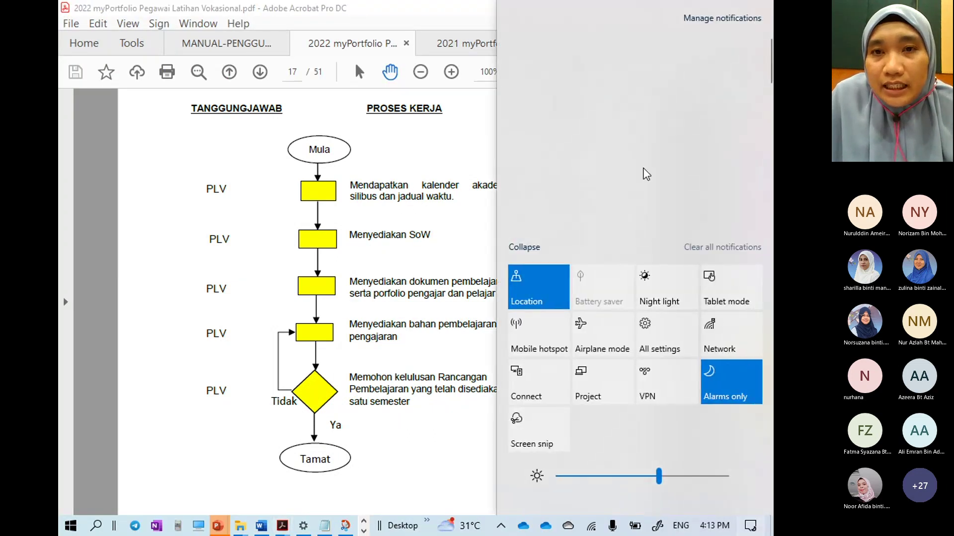
pyautogui.click(634, 135)
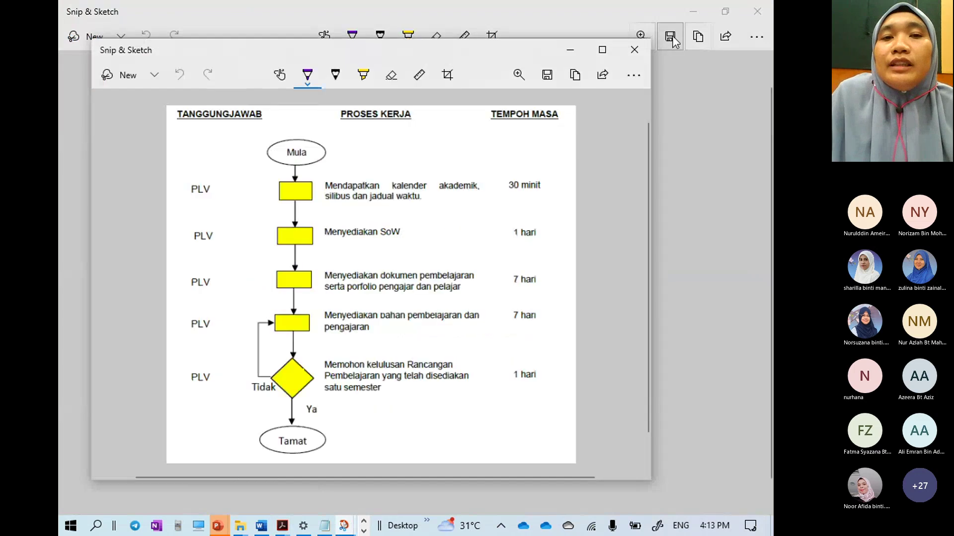
# Save the snip over Aktiviti 1 - Carta Alir, replacing the file, then close Snip & Sketch
pyautogui.click(549, 75)
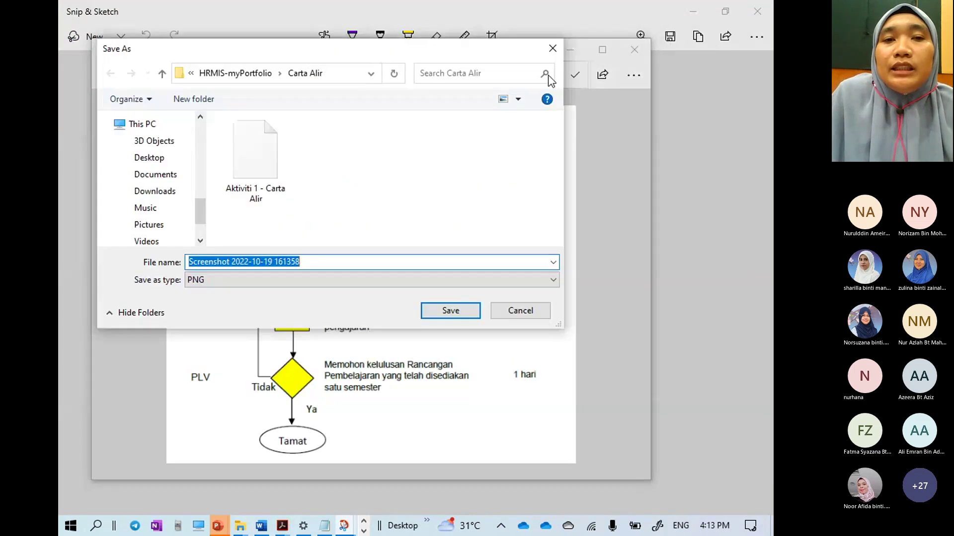
pyautogui.click(270, 200)
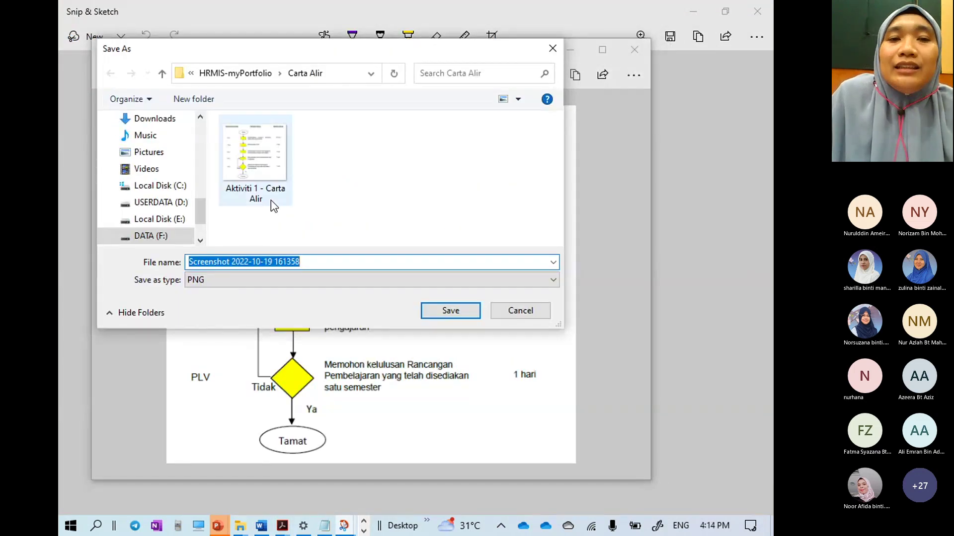
pyautogui.click(440, 312)
pyautogui.click(449, 265)
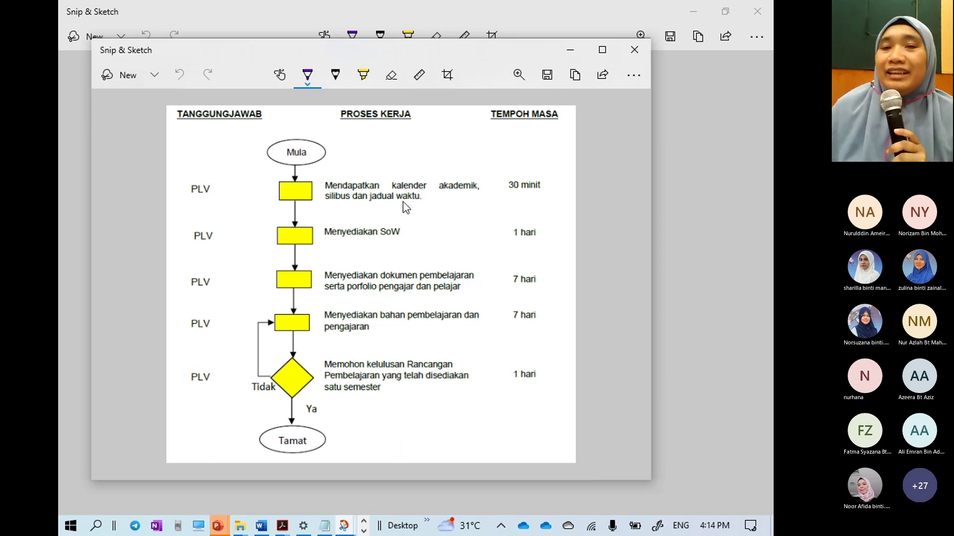
pyautogui.click(631, 54)
pyautogui.click(696, 16)
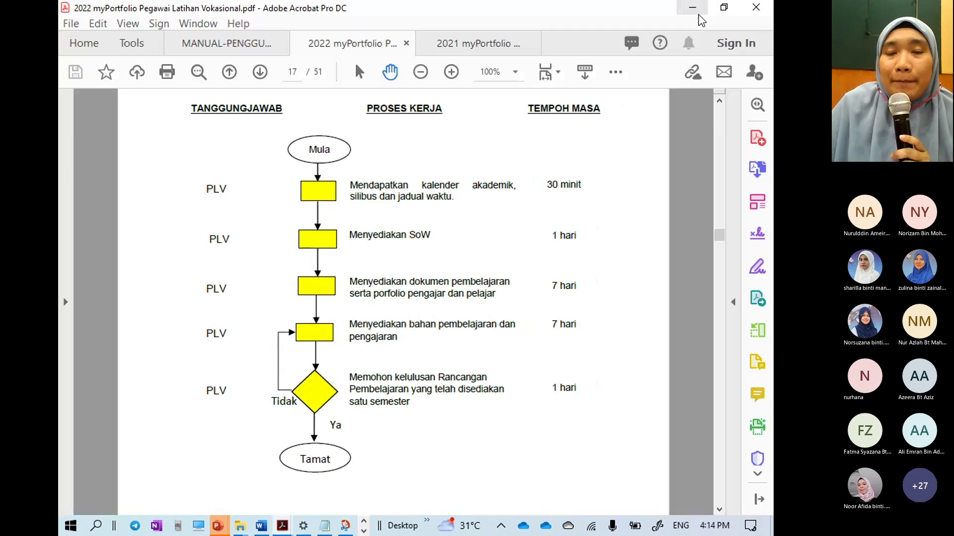
# Return to the HRMIS form and review the row 1 flowchart description
pyautogui.click(696, 13)
pyautogui.click(633, 316)
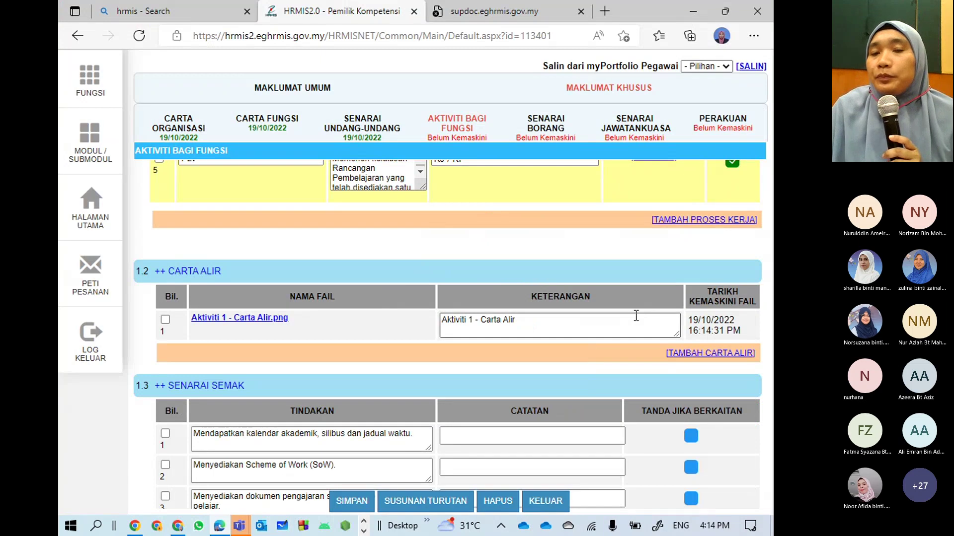
pyautogui.scroll(1, 633, 317)
pyautogui.scroll(-1, 627, 322)
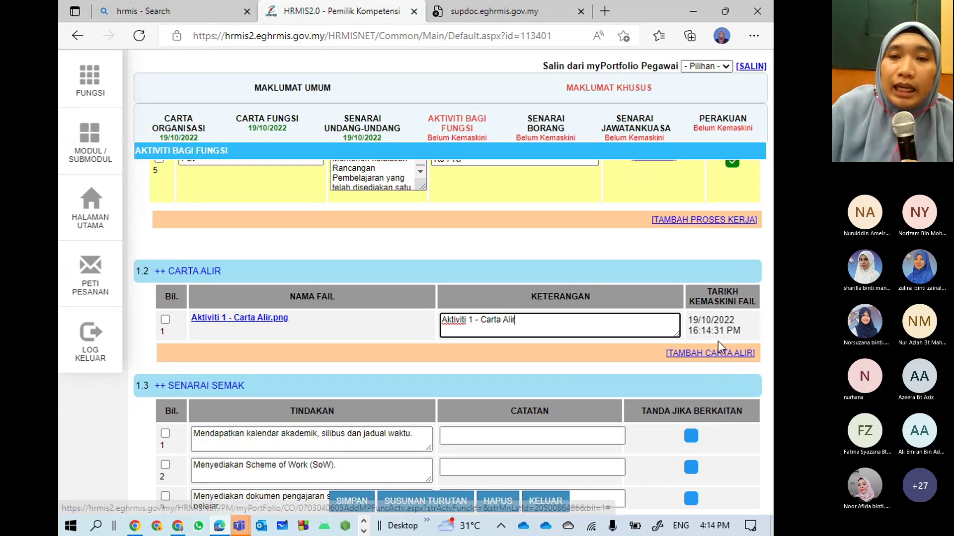
# Add upload rows with TAMBAH CARTA ALIR and cancel the row 2 file picker
pyautogui.click(720, 354)
pyautogui.click(313, 375)
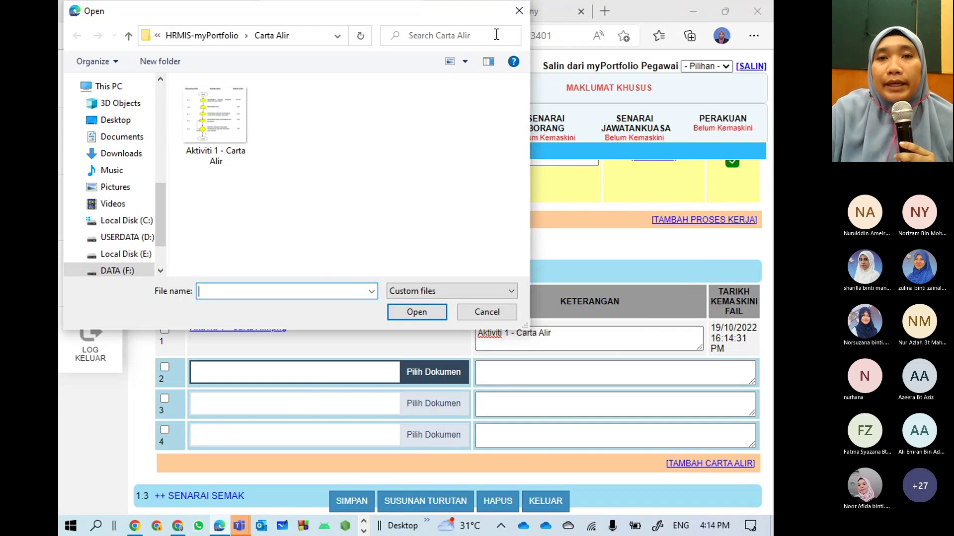
pyautogui.click(519, 11)
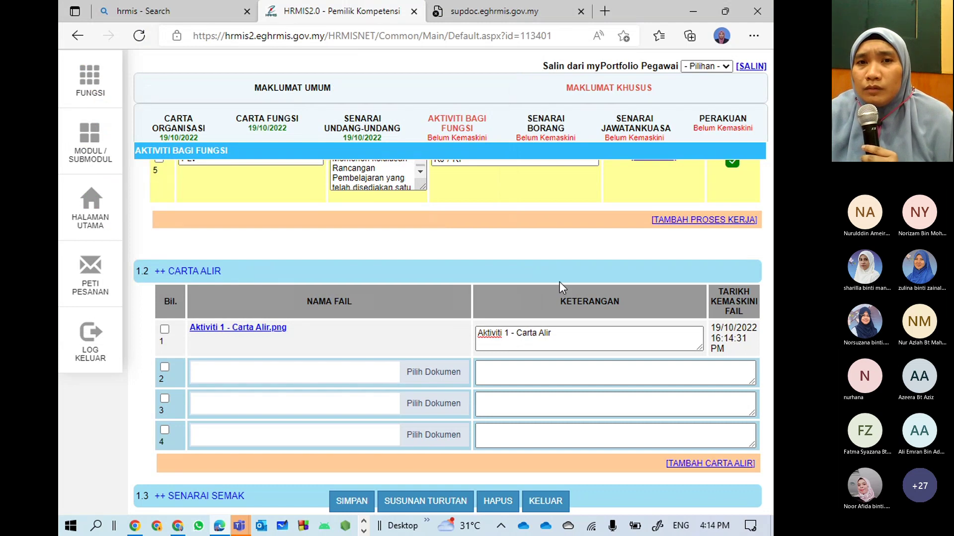
pyautogui.scroll(-4, 535, 292)
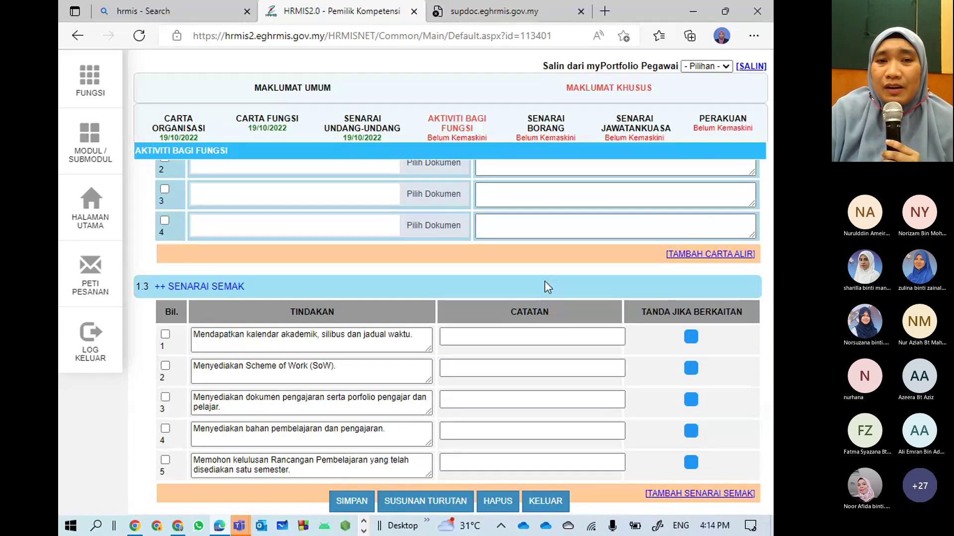
pyautogui.scroll(4, 544, 281)
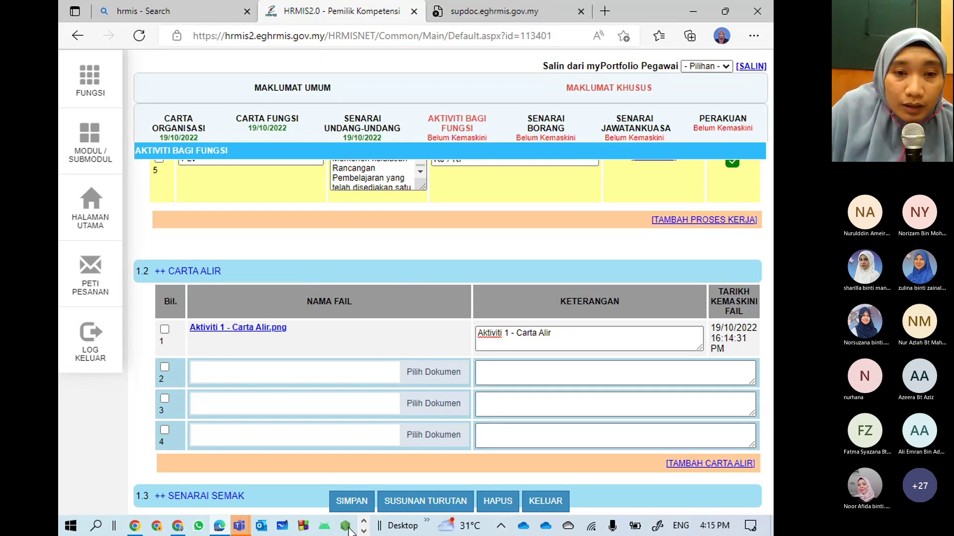
pyautogui.click(364, 530)
pyautogui.moveTo(282, 525)
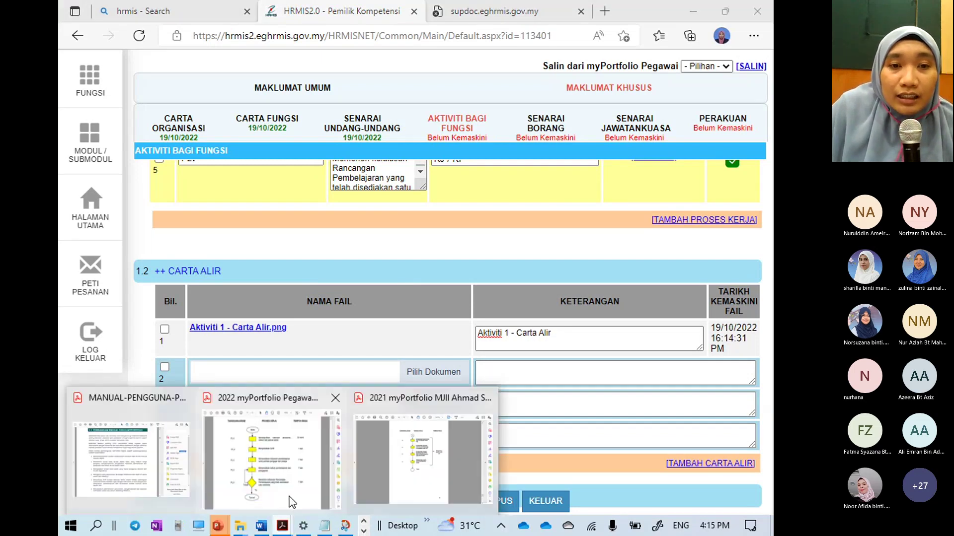
pyautogui.click(274, 469)
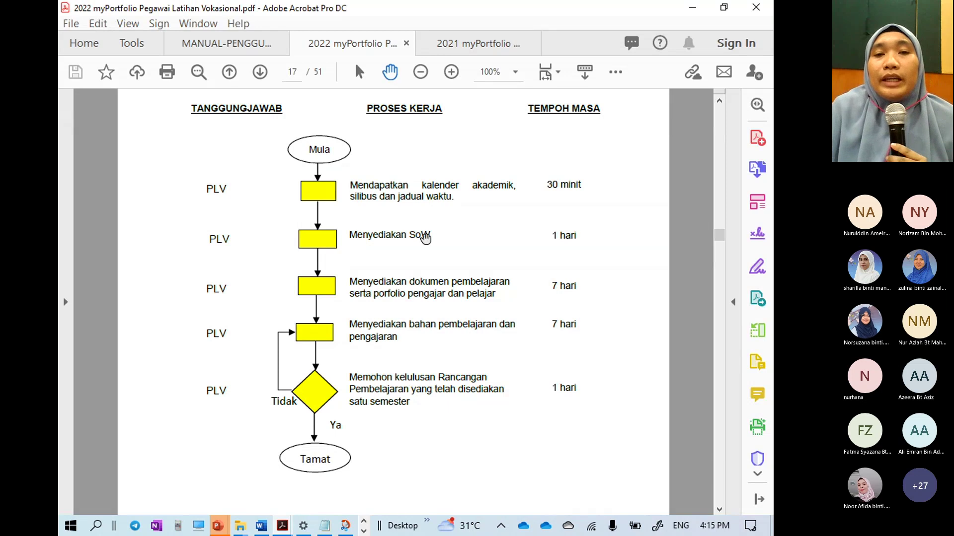
pyautogui.scroll(1, 426, 241)
pyautogui.scroll(-8, 437, 209)
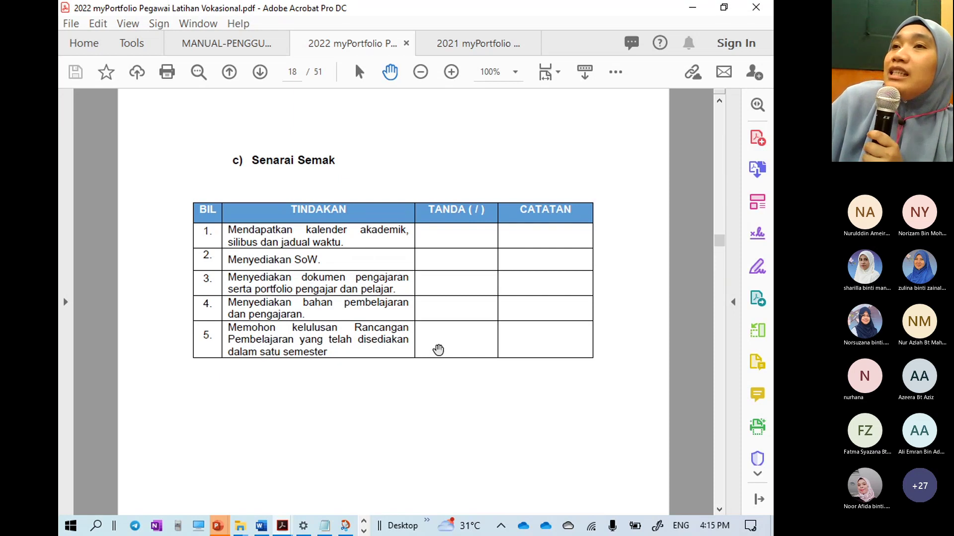
pyautogui.click(692, 8)
pyautogui.scroll(-1, 664, 298)
# Tick TANDA JIKA BERKAITAN for all five Senarai Semak checklist items
pyautogui.scroll(-3, 655, 301)
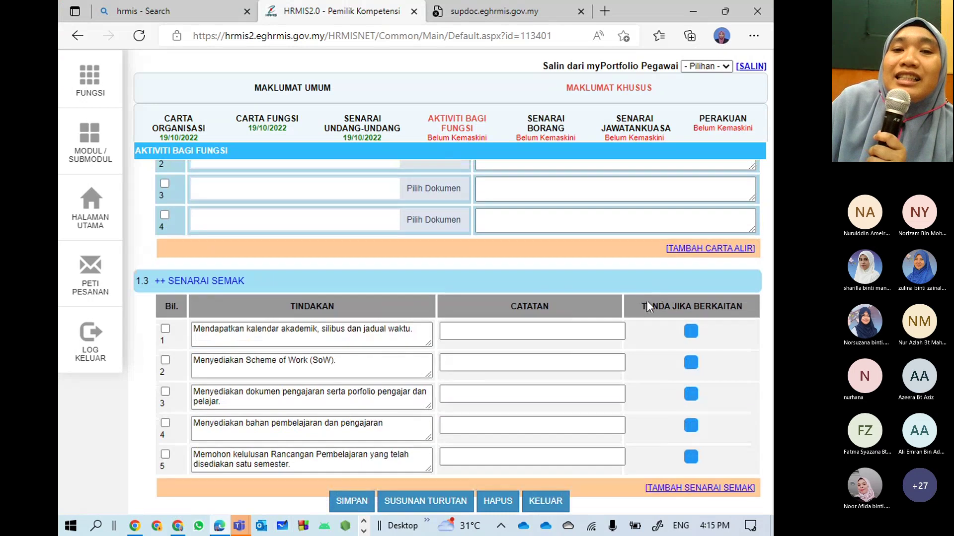
pyautogui.click(600, 336)
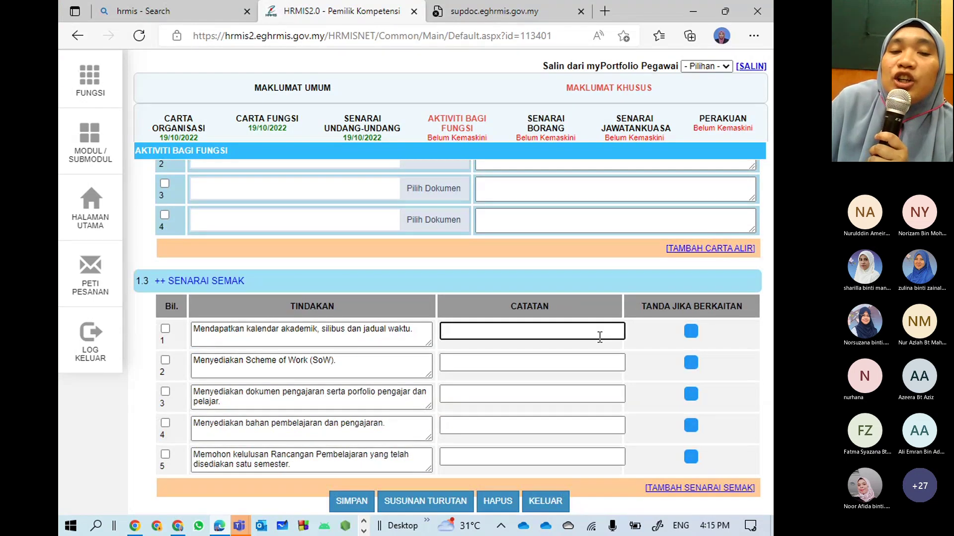
pyautogui.click(690, 331)
pyautogui.click(691, 365)
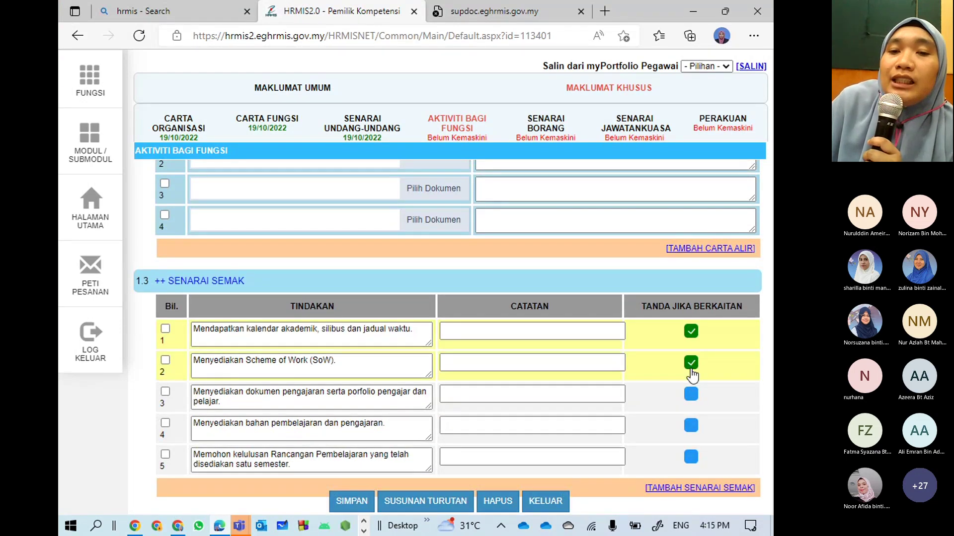
pyautogui.click(691, 394)
pyautogui.click(691, 426)
pyautogui.click(692, 456)
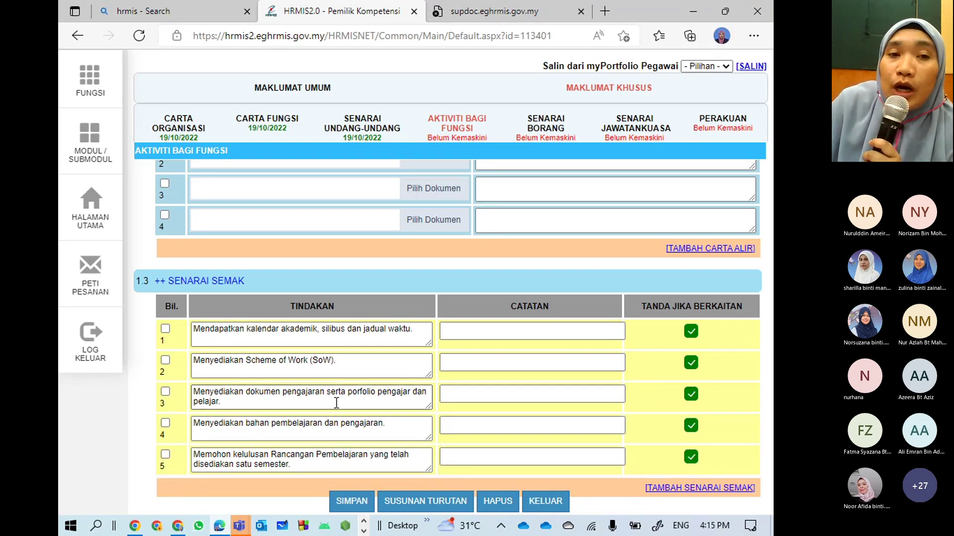
# Review the form, save it with SIMPAN, and acknowledge the Berjaya disimpan alert
pyautogui.scroll(15, 350, 385)
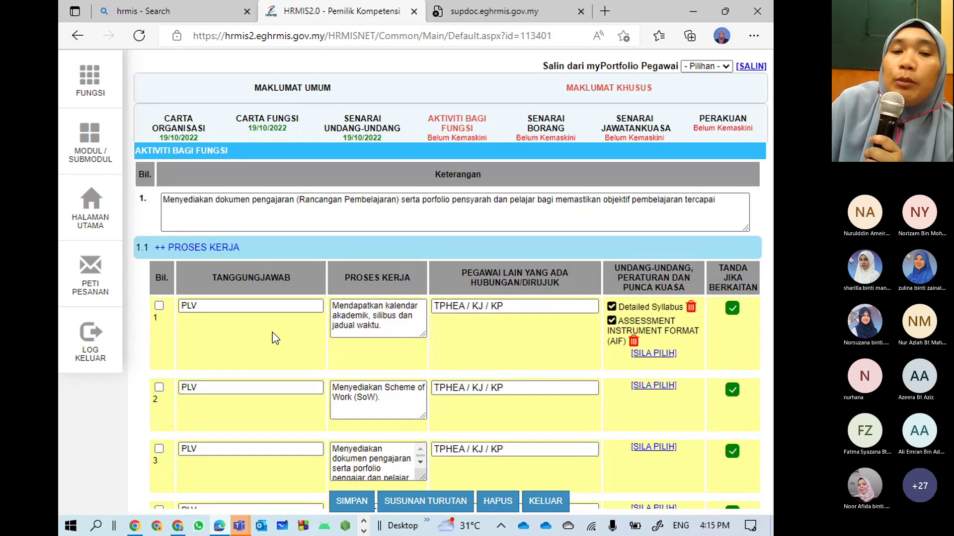
pyautogui.scroll(-15, 275, 338)
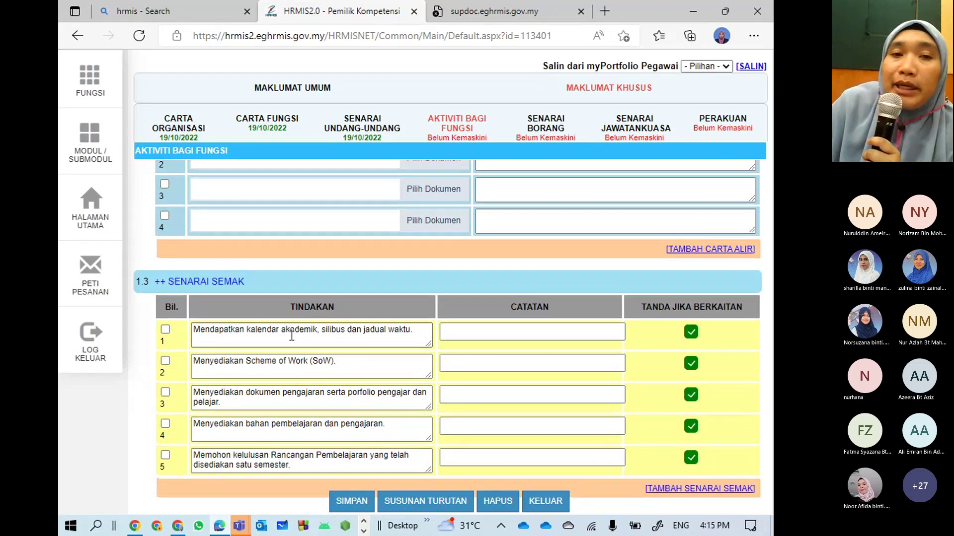
pyautogui.scroll(15, 291, 336)
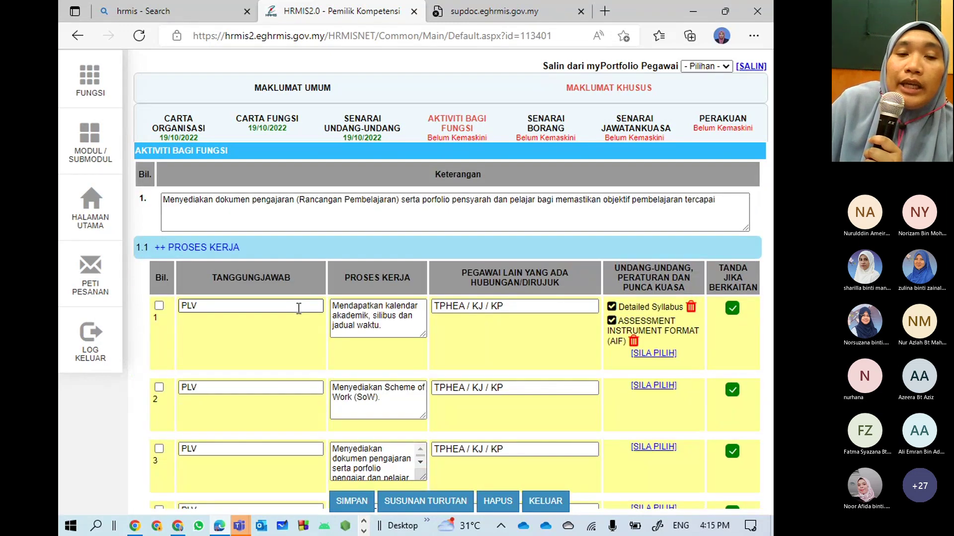
pyautogui.scroll(-15, 299, 308)
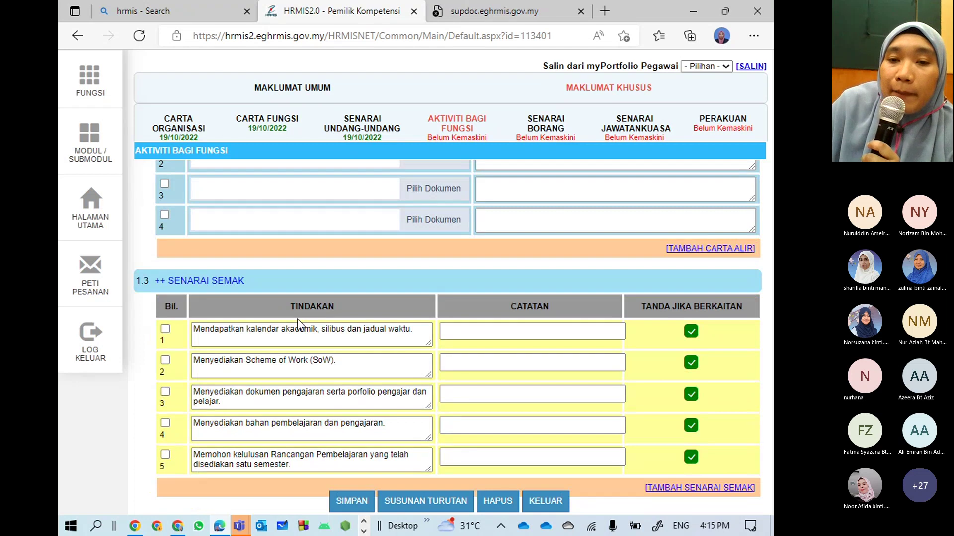
pyautogui.scroll(10, 297, 325)
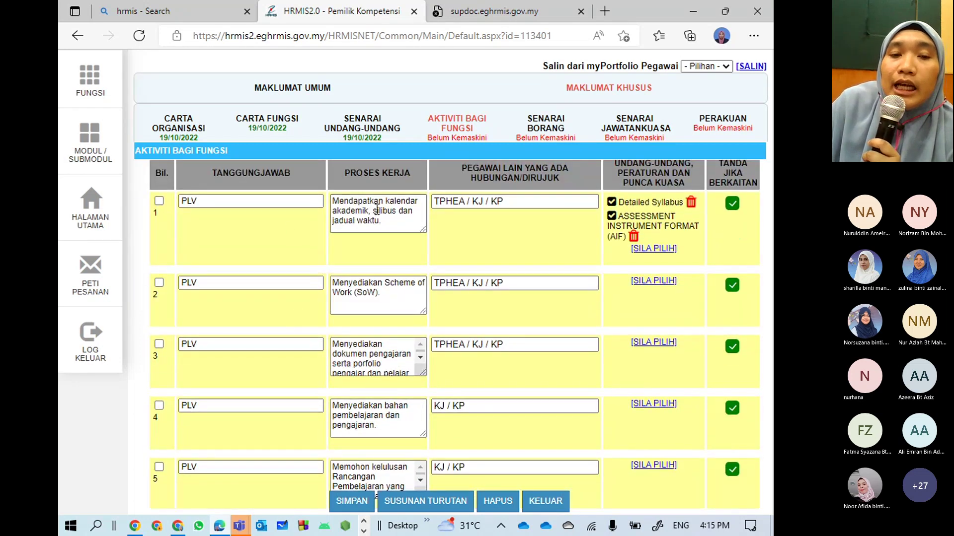
pyautogui.scroll(-5, 376, 329)
pyautogui.scroll(-5, 376, 329)
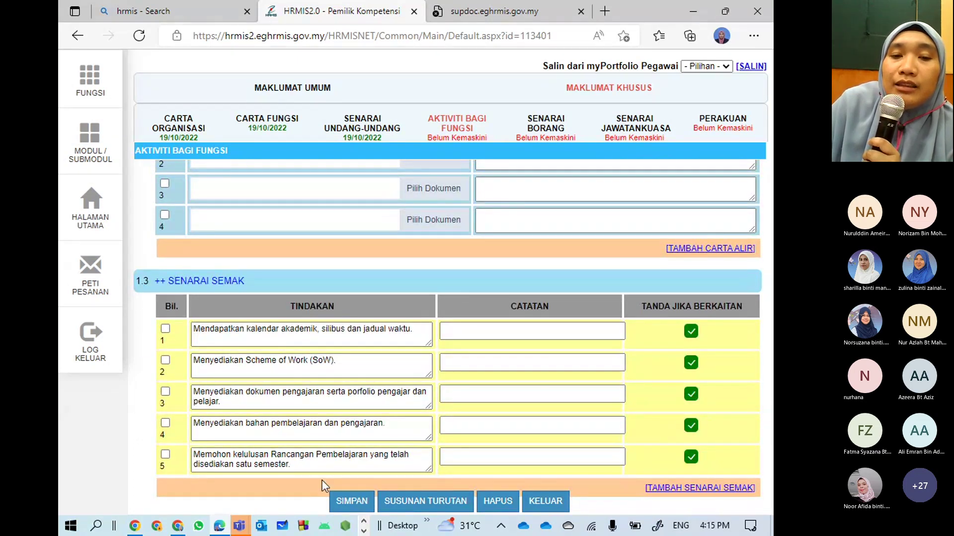
pyautogui.click(351, 501)
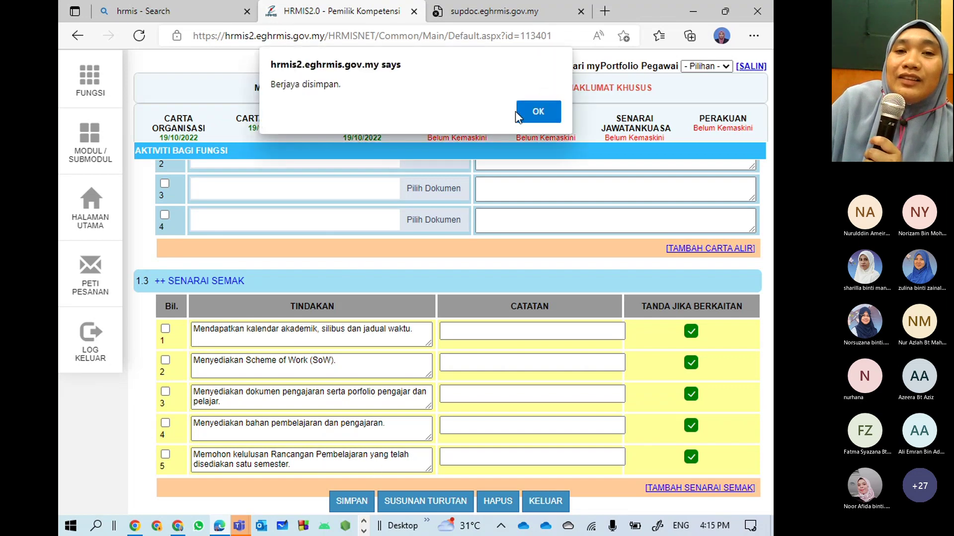
pyautogui.click(533, 111)
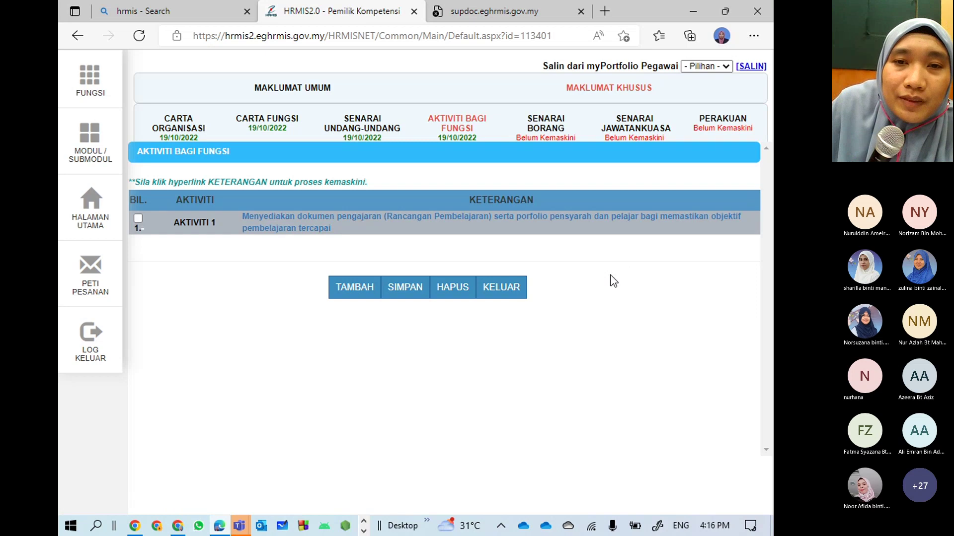
# Reopen Aktiviti 1 via its KETERANGAN link and scroll through the saved Carta Alir and checklist
pyautogui.click(618, 227)
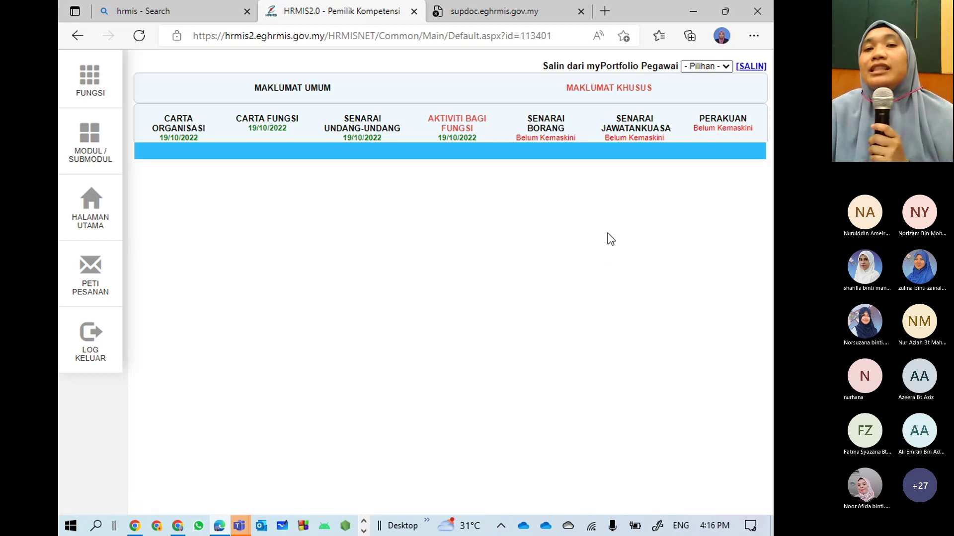
pyautogui.scroll(-10, 608, 244)
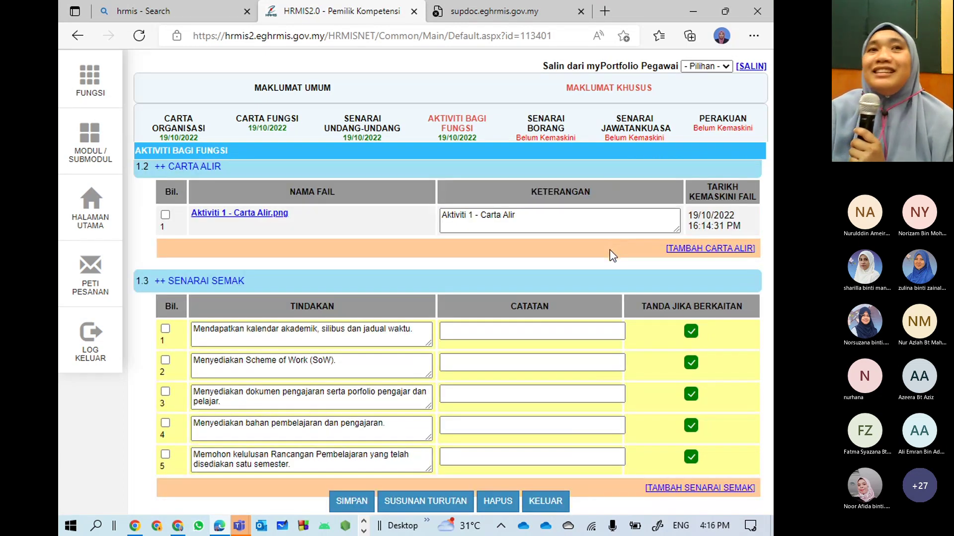
pyautogui.scroll(10, 610, 250)
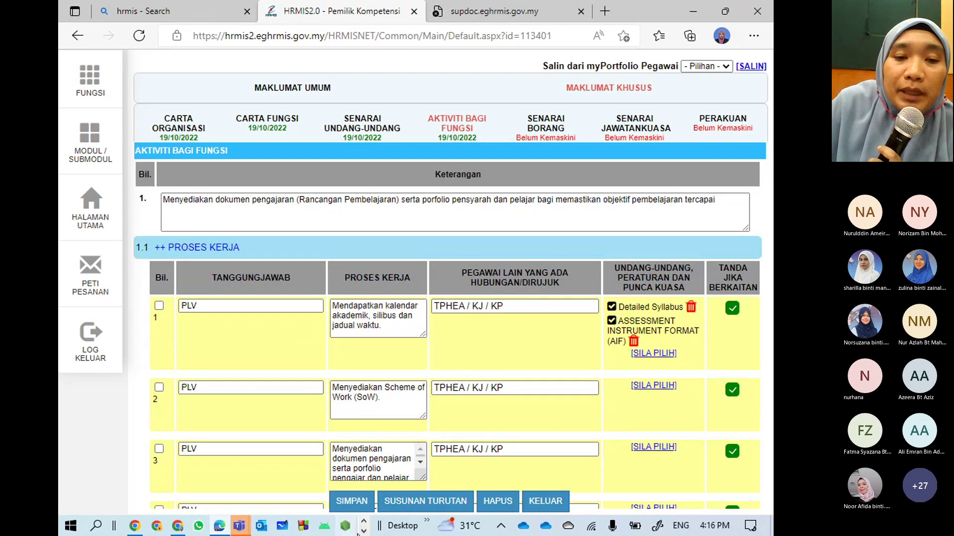
pyautogui.click(364, 531)
pyautogui.moveTo(283, 526)
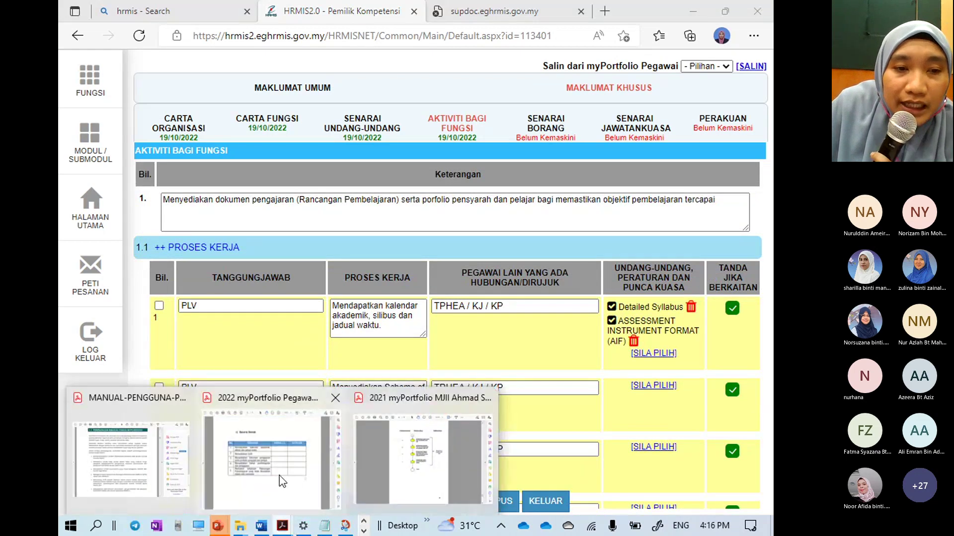
pyautogui.click(282, 481)
pyautogui.scroll(5, 706, 241)
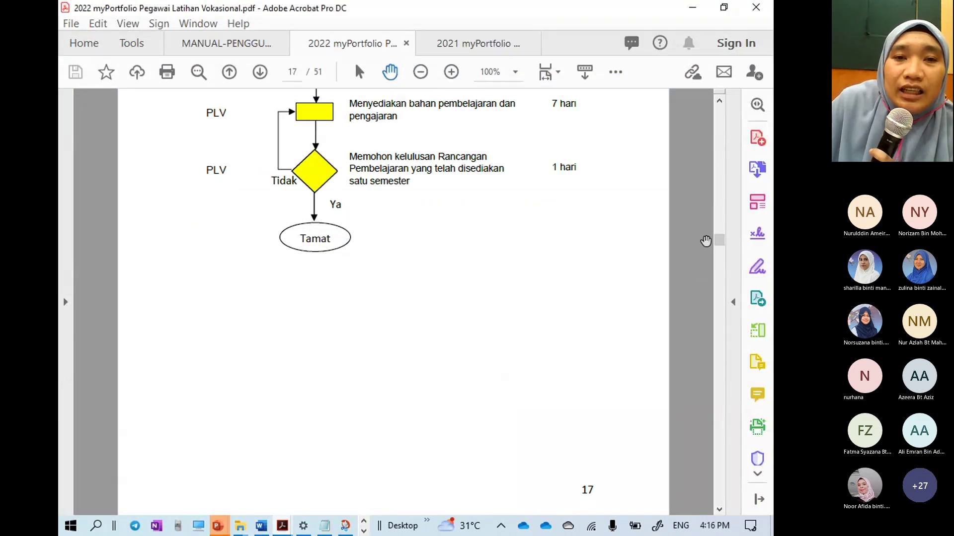
pyautogui.moveTo(720, 245); pyautogui.dragTo(721, 225)
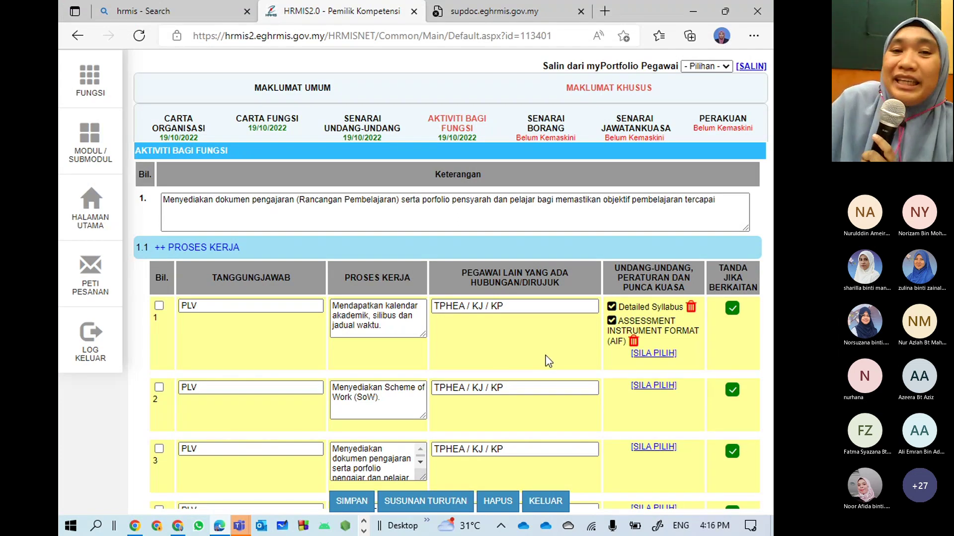
# Scroll through Aktiviti 1's PLV rows, then browse the taskbar for the SharePoint window
pyautogui.scroll(-4, 547, 359)
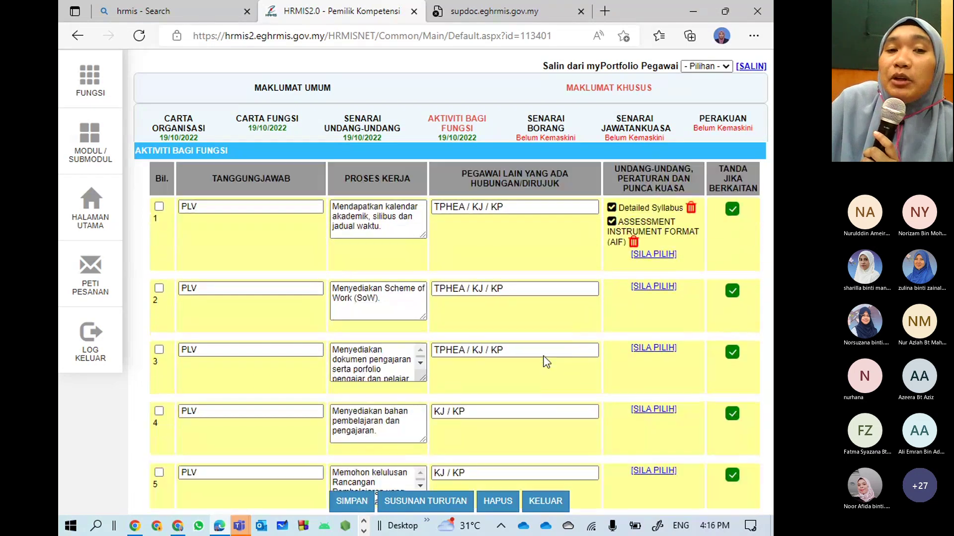
pyautogui.scroll(2, 546, 361)
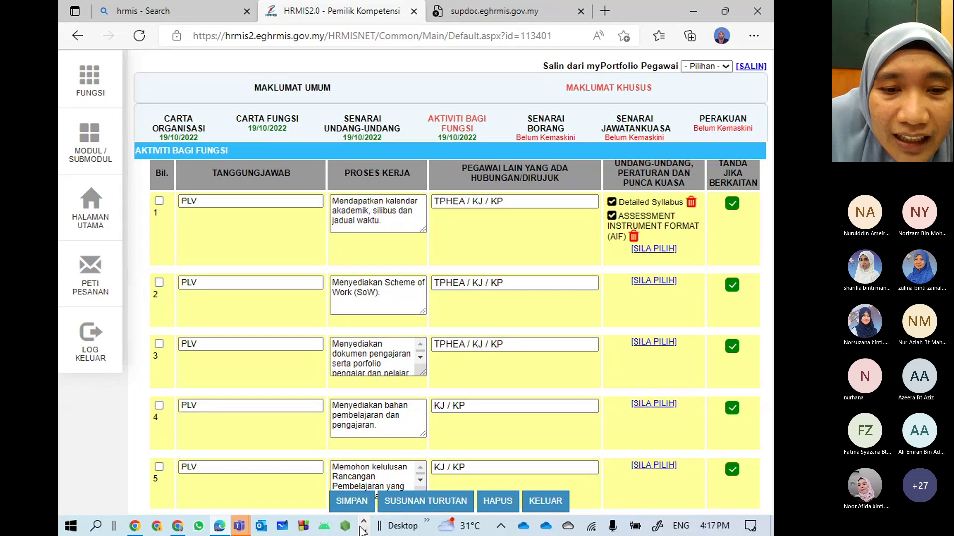
pyautogui.click(364, 531)
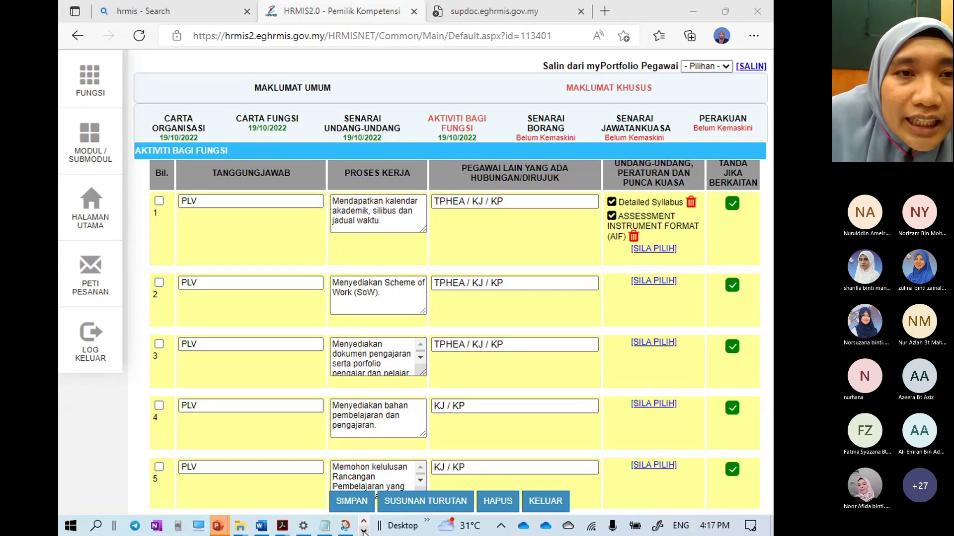
pyautogui.click(364, 522)
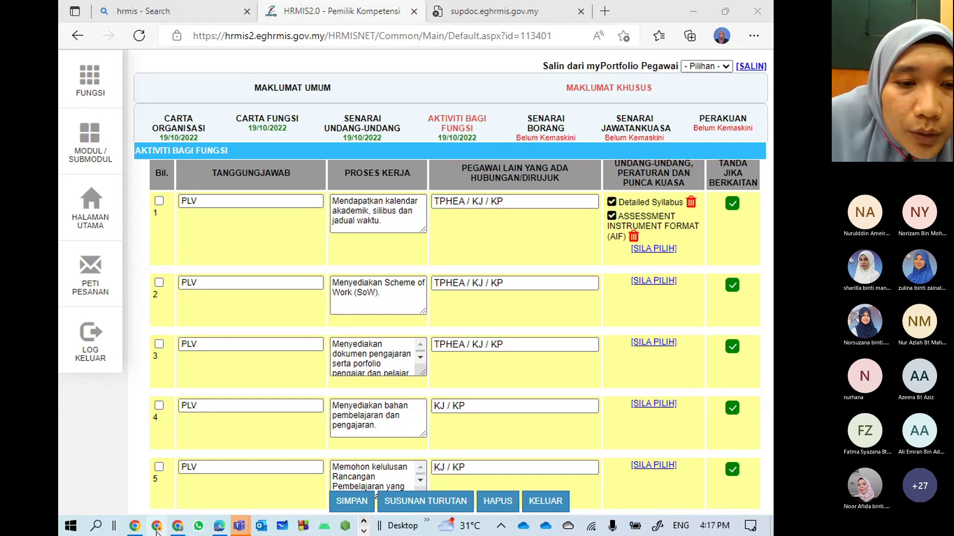
# Bring up the Staff MJII SharePoint tab and close the PDF preview
pyautogui.click(133, 531)
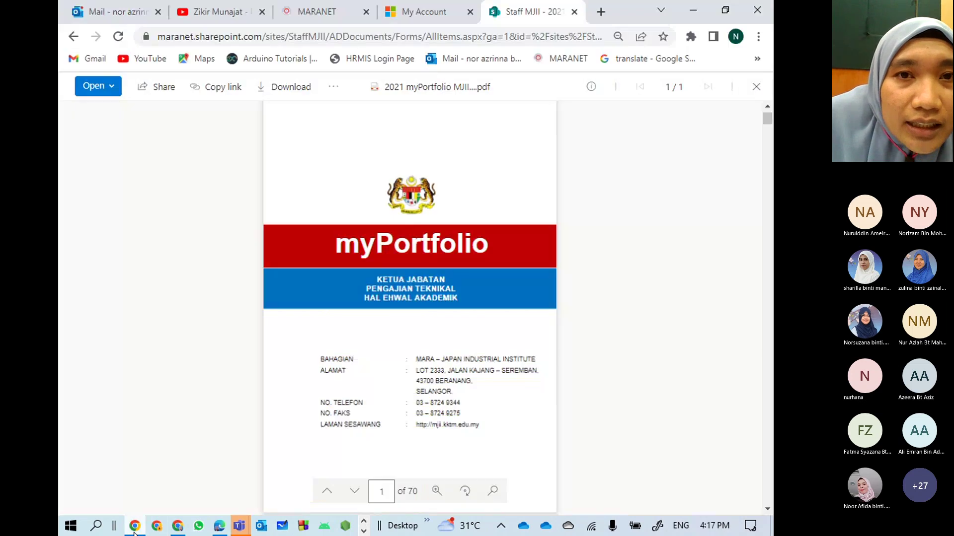
pyautogui.click(431, 20)
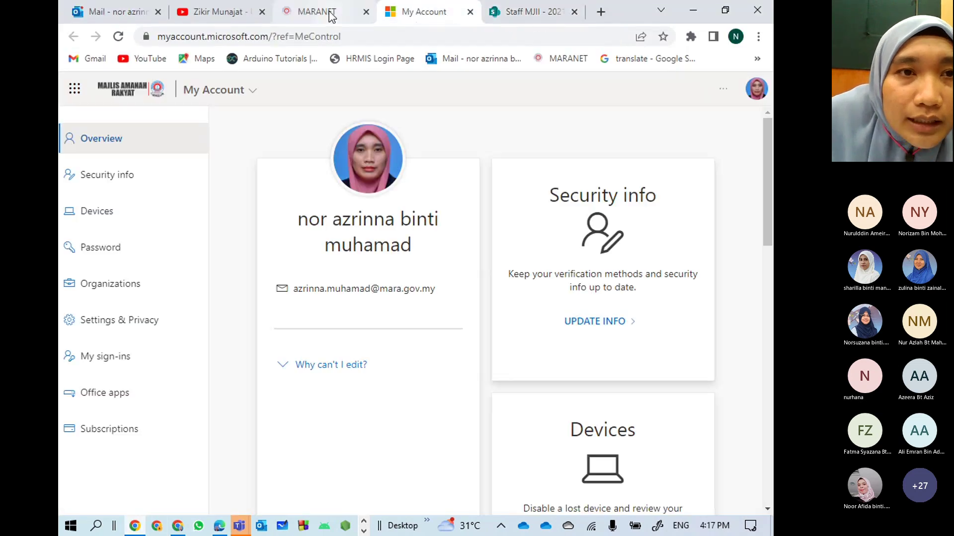
pyautogui.click(330, 14)
pyautogui.click(530, 18)
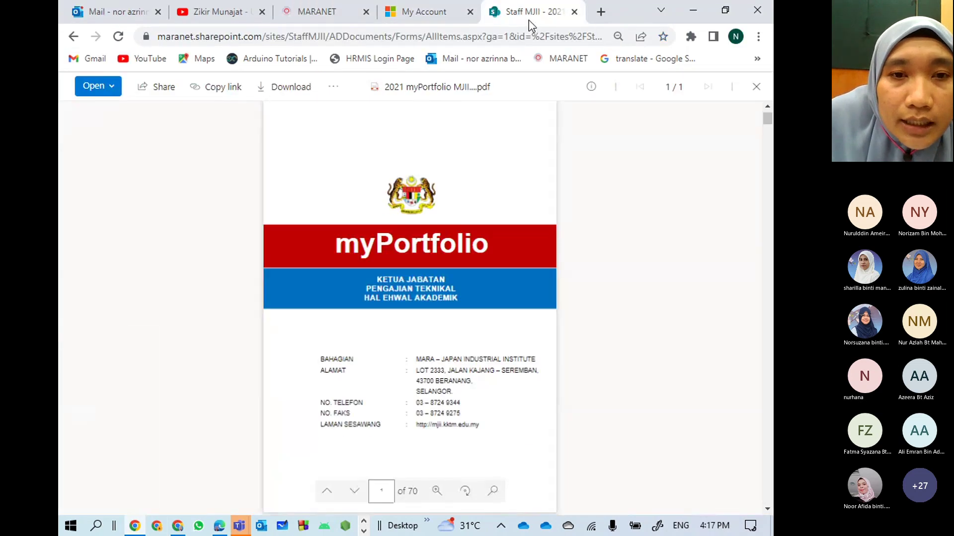
pyautogui.click(73, 37)
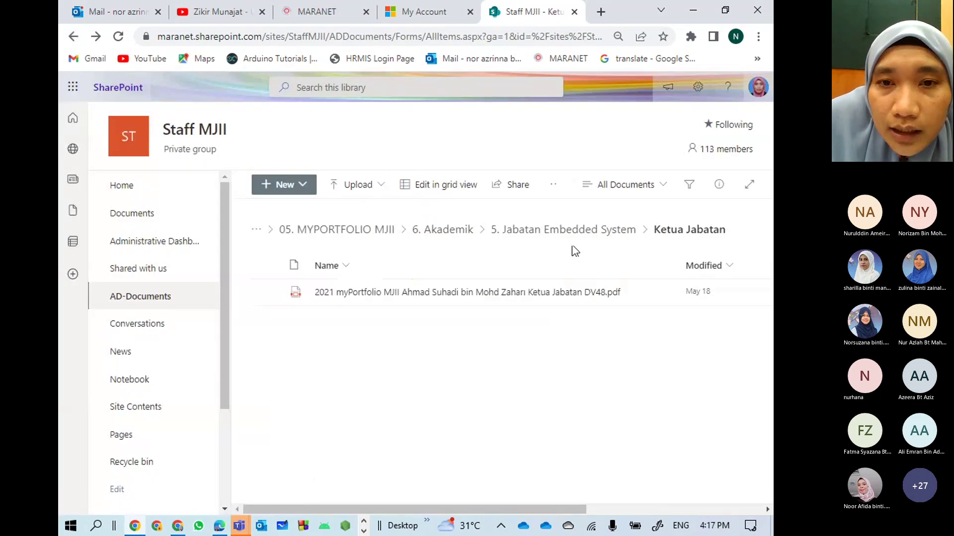
# Open 05. MYPORTFOLIO MJII > HRMIS-myPortfolio, browse Pegawai Latihan Vokasional, then return to HRMIS-myPortfolio
pyautogui.click(362, 229)
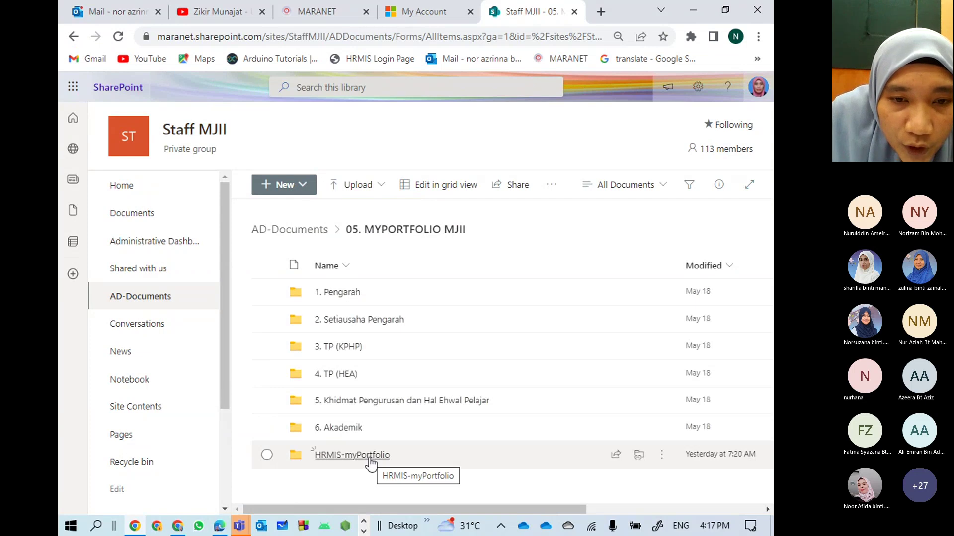
pyautogui.click(371, 461)
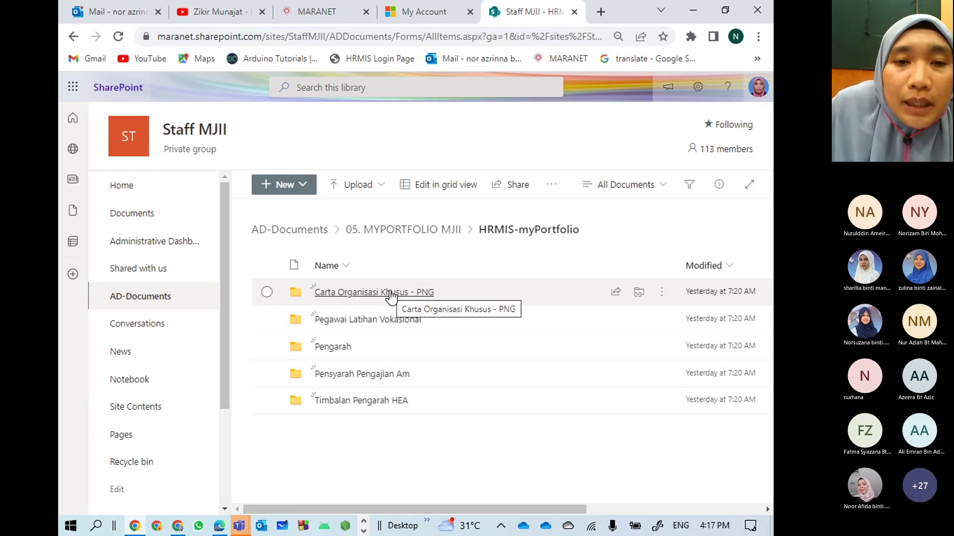
pyautogui.click(386, 323)
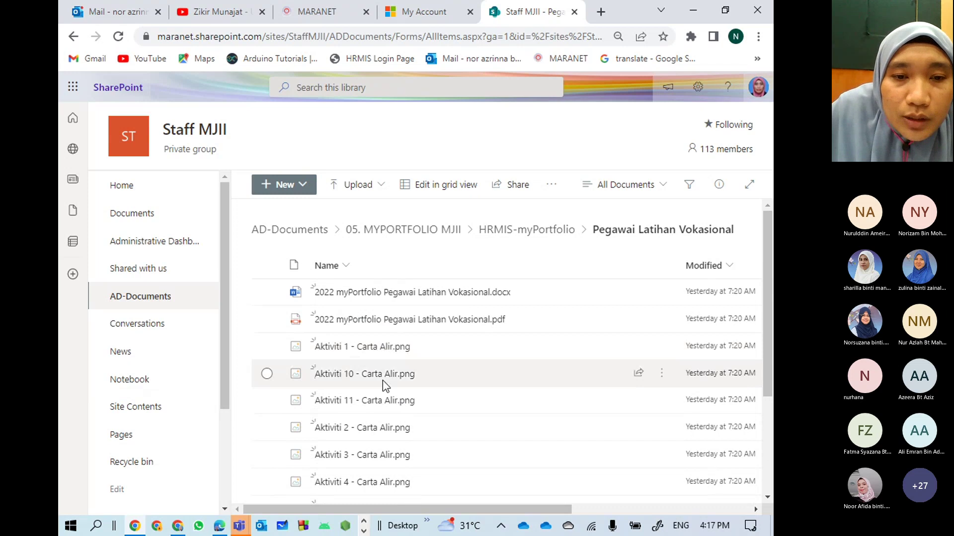
pyautogui.scroll(-3, 382, 386)
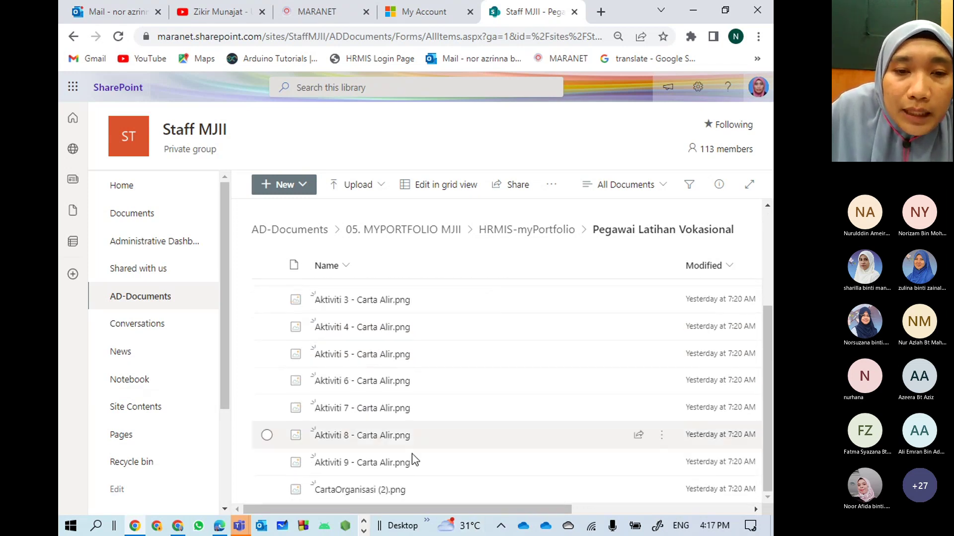
pyautogui.scroll(3, 411, 454)
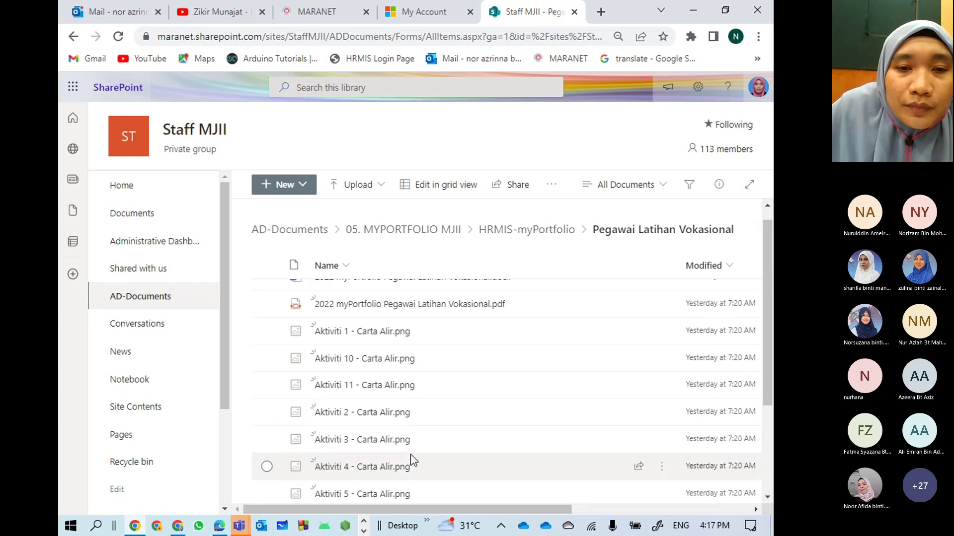
pyautogui.scroll(1, 416, 462)
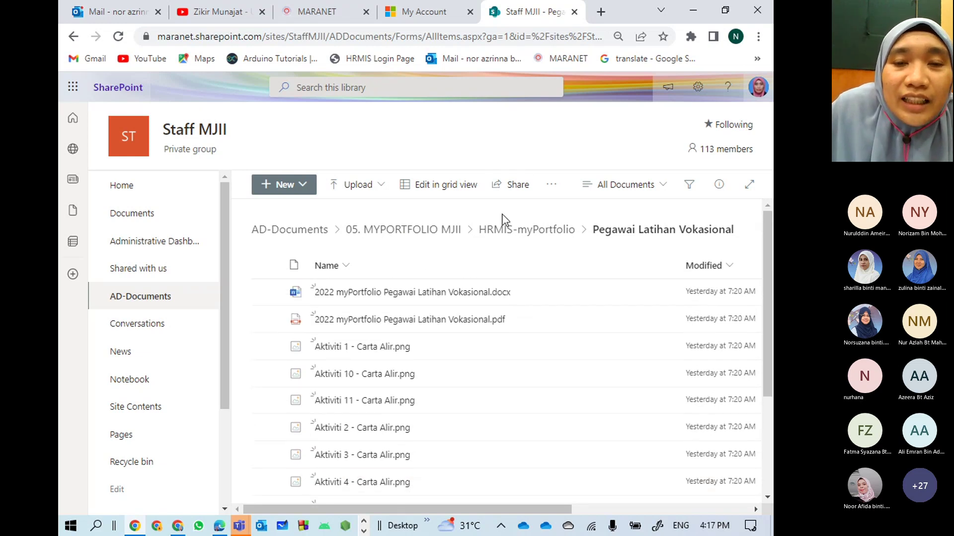
pyautogui.click(510, 229)
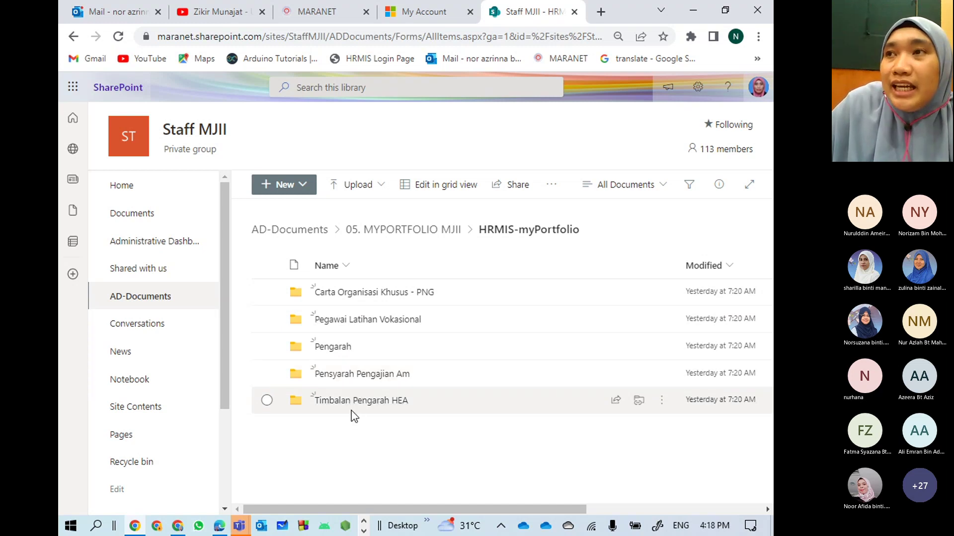
pyautogui.click(692, 16)
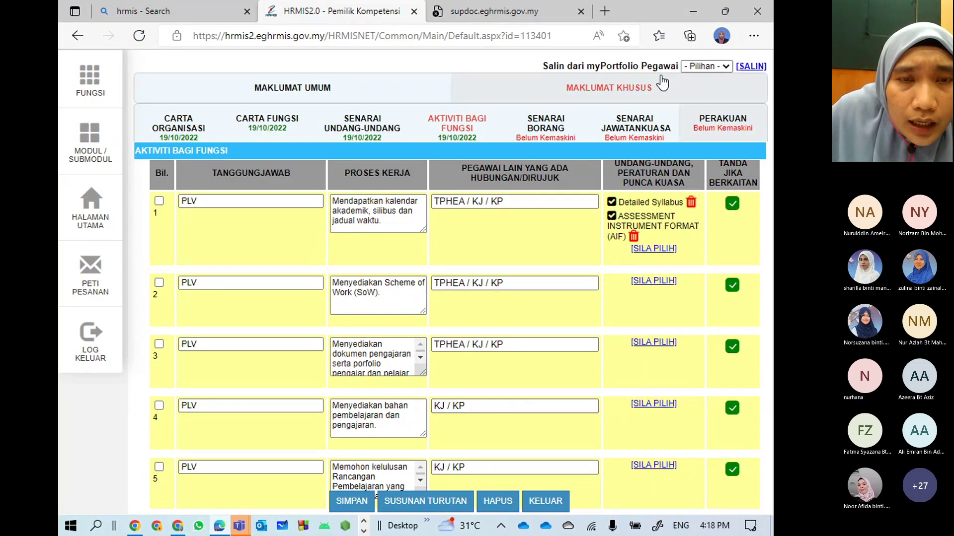
pyautogui.click(365, 528)
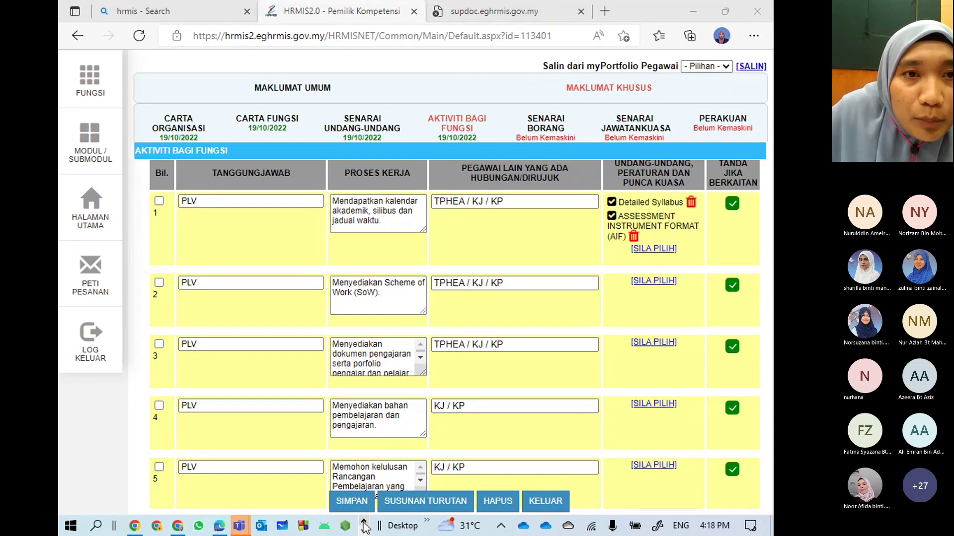
pyautogui.click(122, 18)
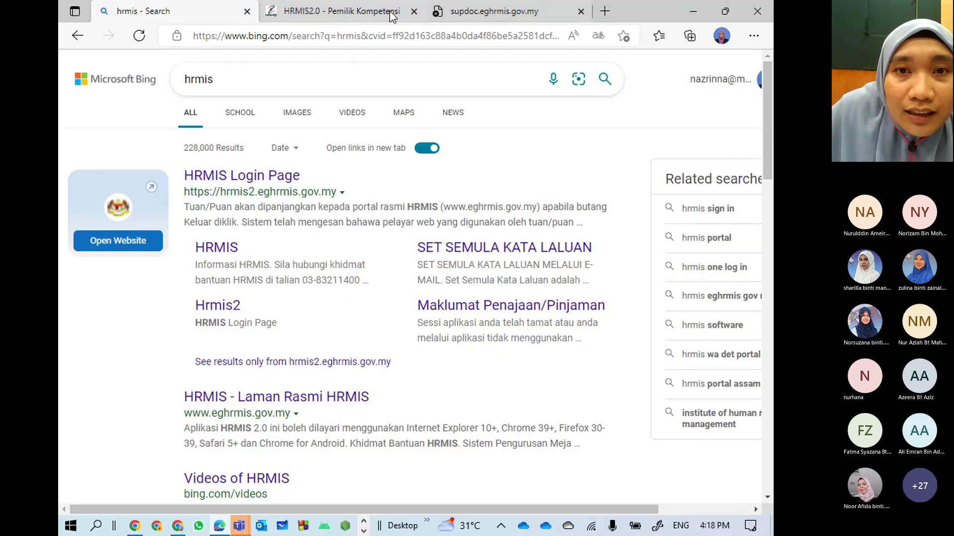
pyautogui.click(390, 11)
pyautogui.click(534, 20)
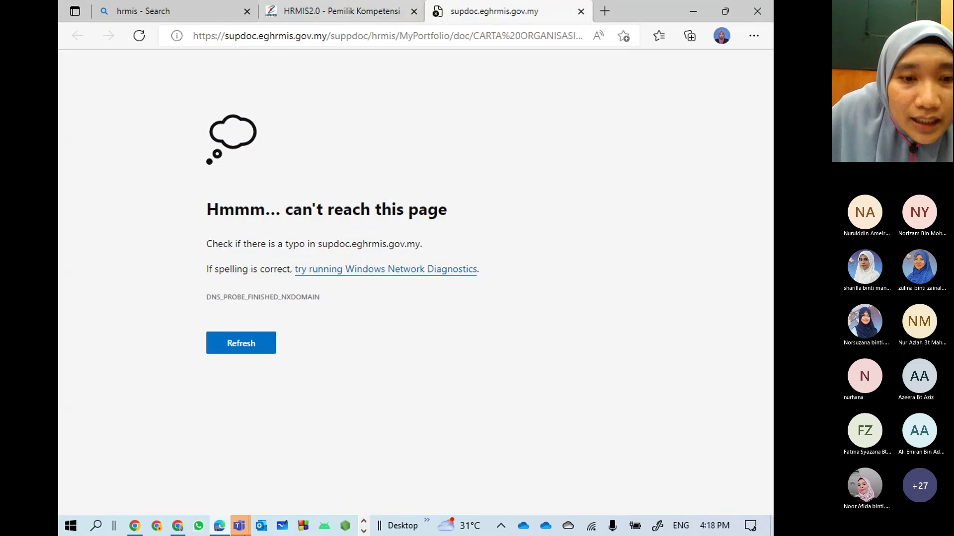
pyautogui.click(365, 530)
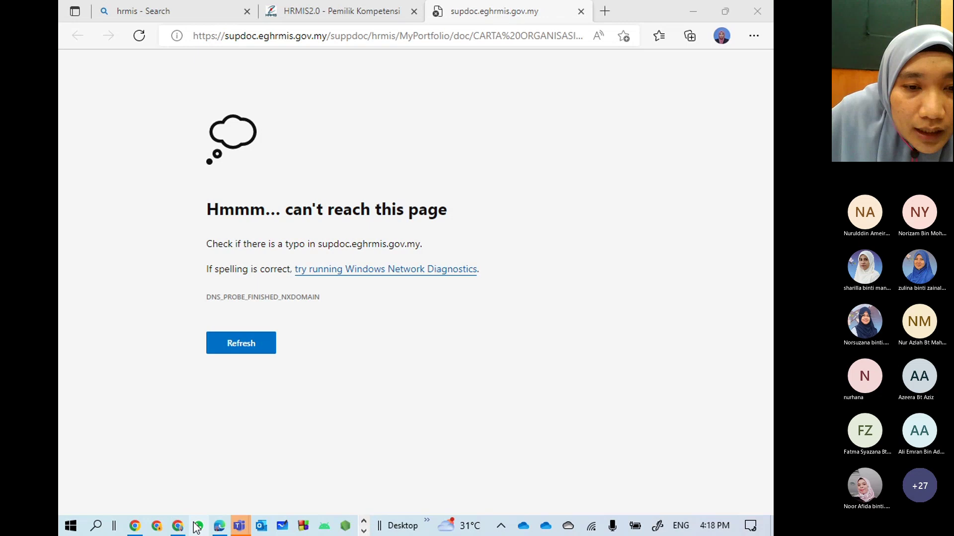
pyautogui.click(219, 528)
pyautogui.click(218, 527)
pyautogui.scroll(-1, 218, 528)
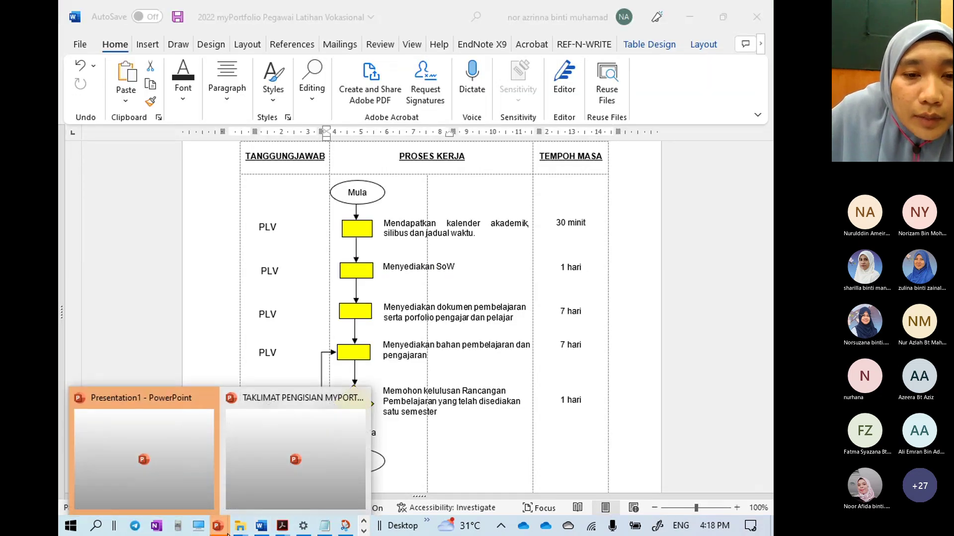
pyautogui.click(364, 522)
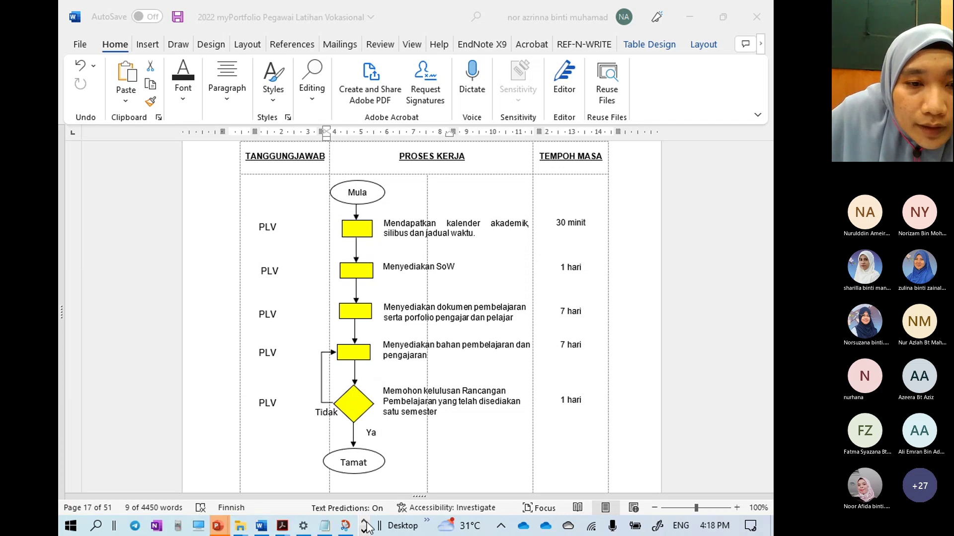
pyautogui.click(134, 526)
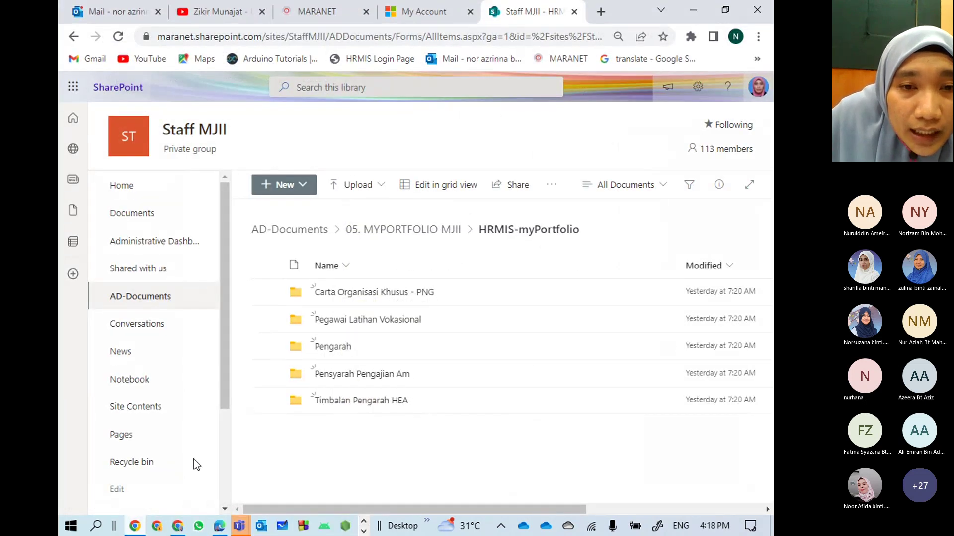
# Peek into the 5. Khidmat Pengurusan dan Hal Ehwal Pelajar folder under 05. MYPORTFOLIO MJII
pyautogui.click(423, 231)
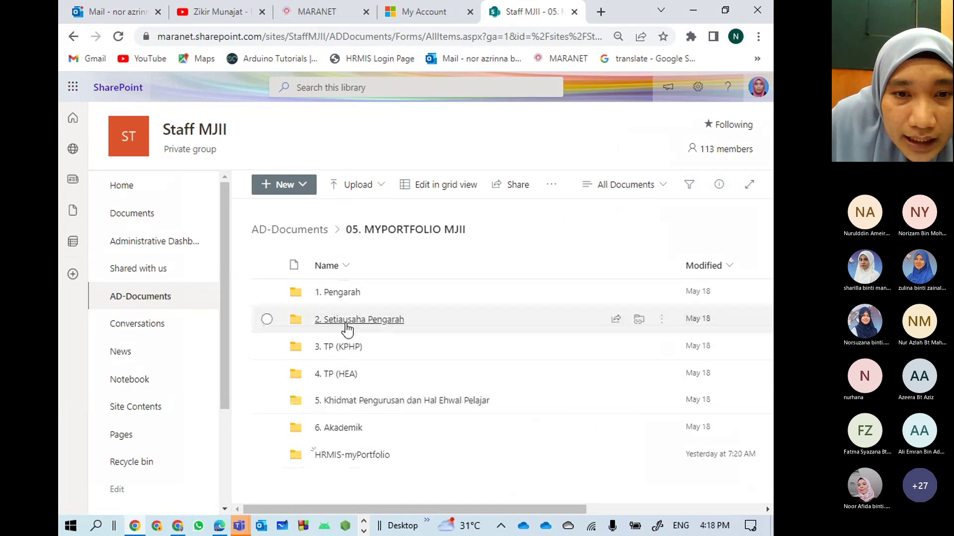
pyautogui.click(352, 407)
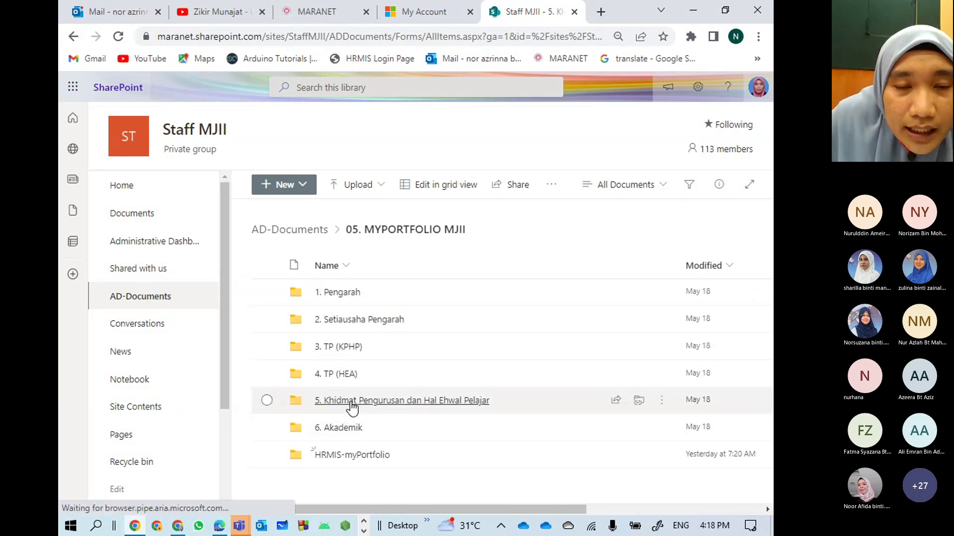
pyautogui.click(414, 236)
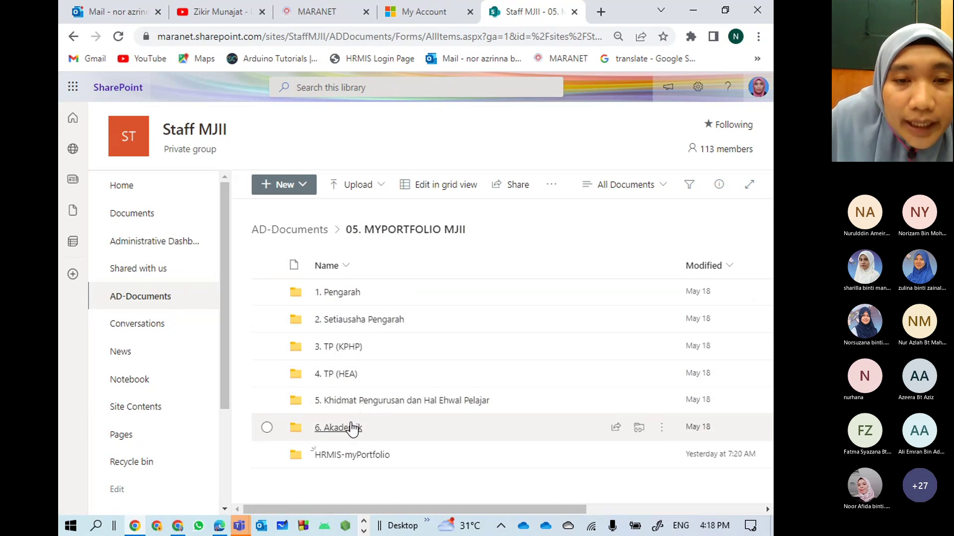
# Browse 6. Akademik > Jabatan Electronic Measurement & Control > Ketua Jabatan, then return to 05. MYPORTFOLIO MJII
pyautogui.click(352, 429)
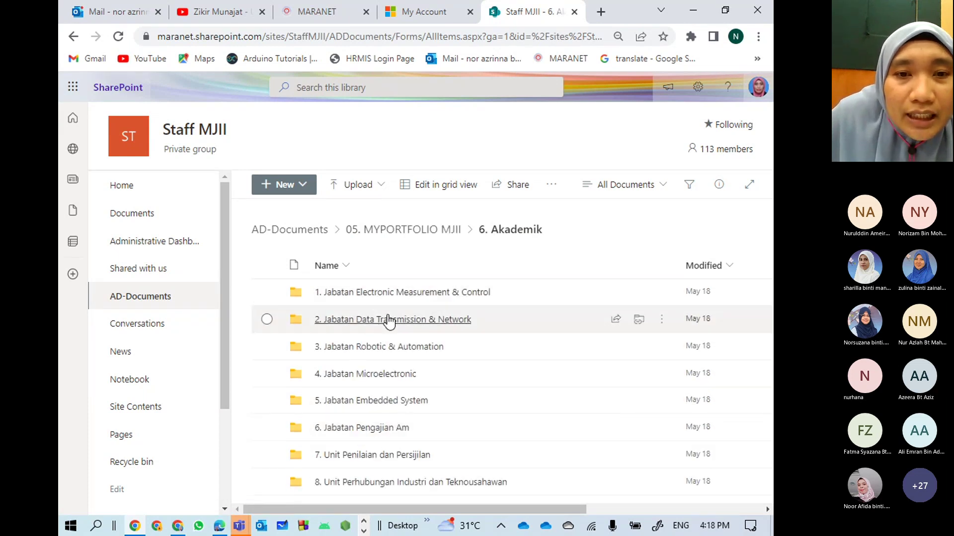
pyautogui.click(394, 296)
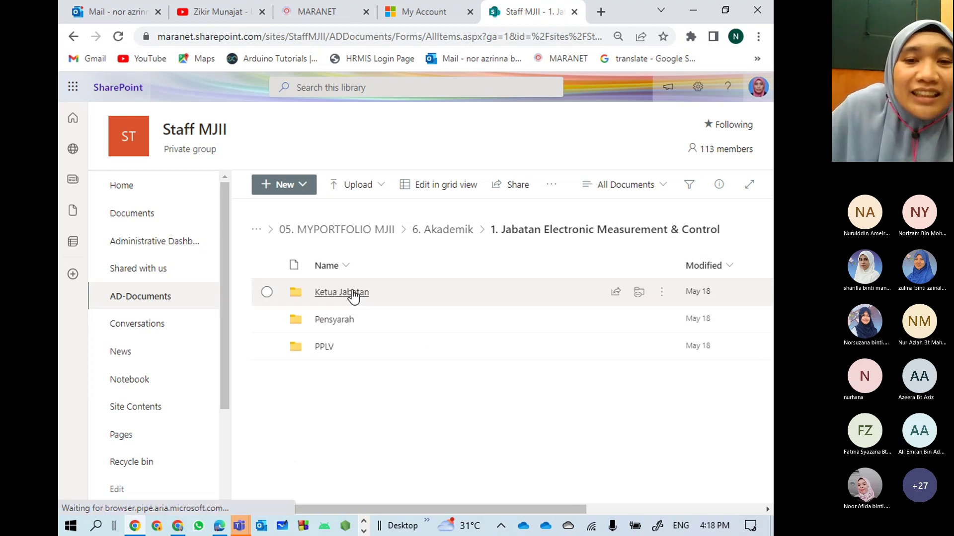
pyautogui.click(352, 295)
pyautogui.moveTo(405, 296)
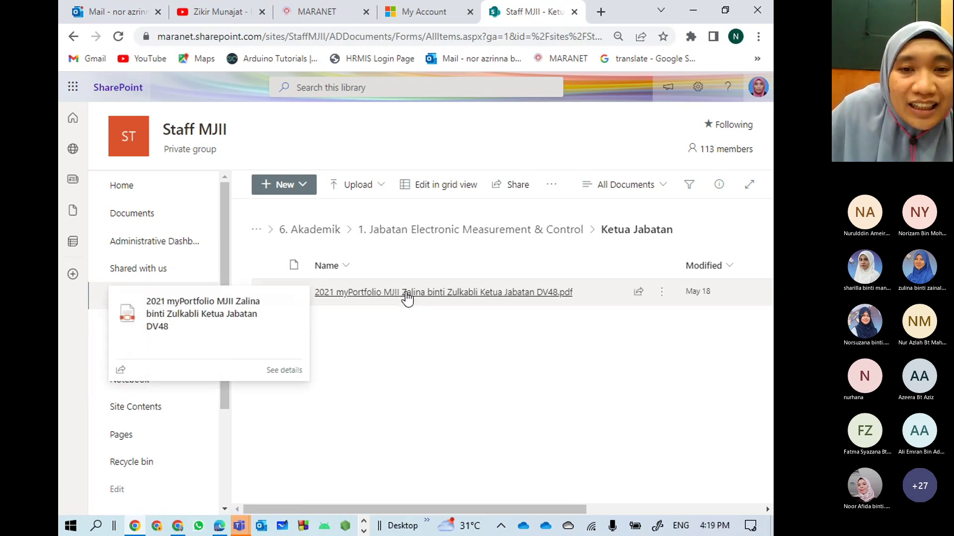
pyautogui.click(417, 237)
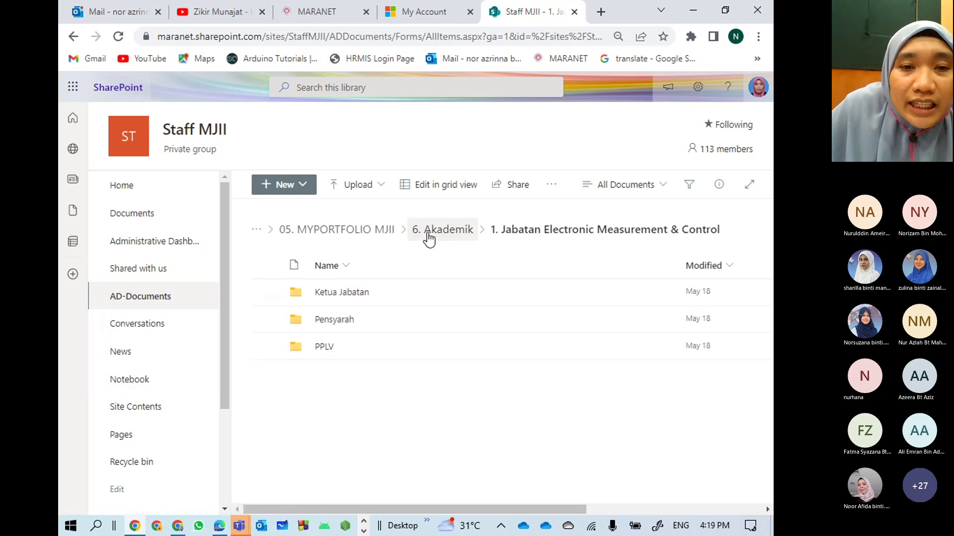
pyautogui.click(430, 240)
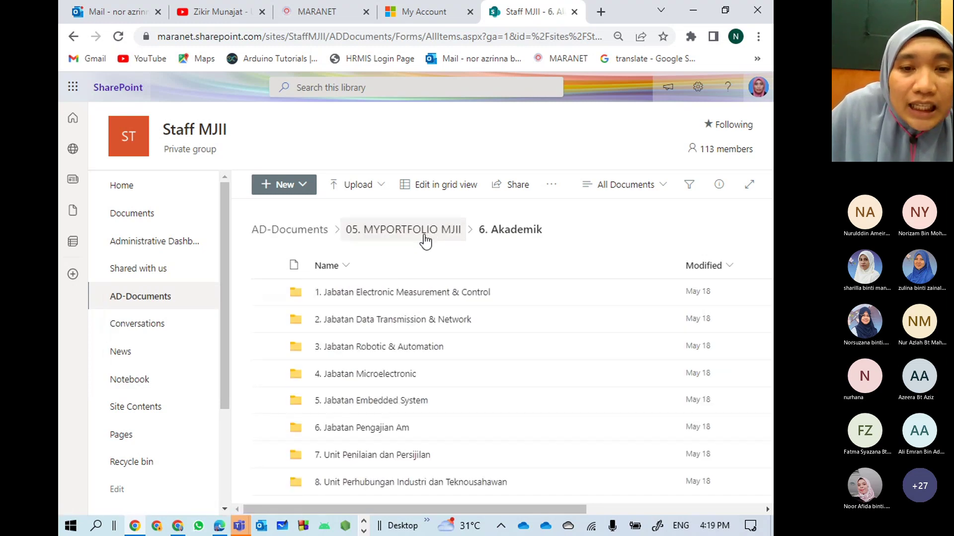
pyautogui.click(390, 229)
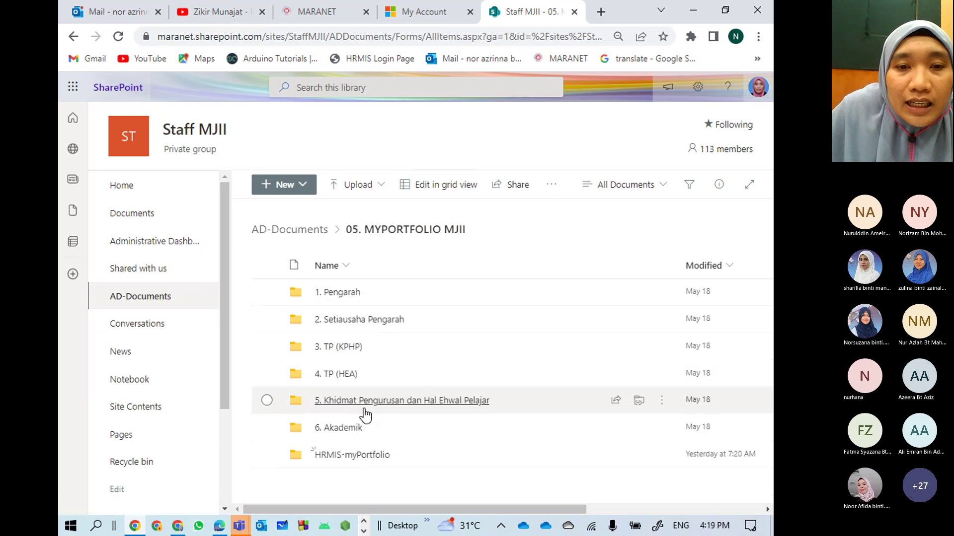
# Check HRMIS-myPortfolio > Pensyarah Pengajian Am, return to HRMIS-myPortfolio, and leave the SharePoint window
pyautogui.click(343, 465)
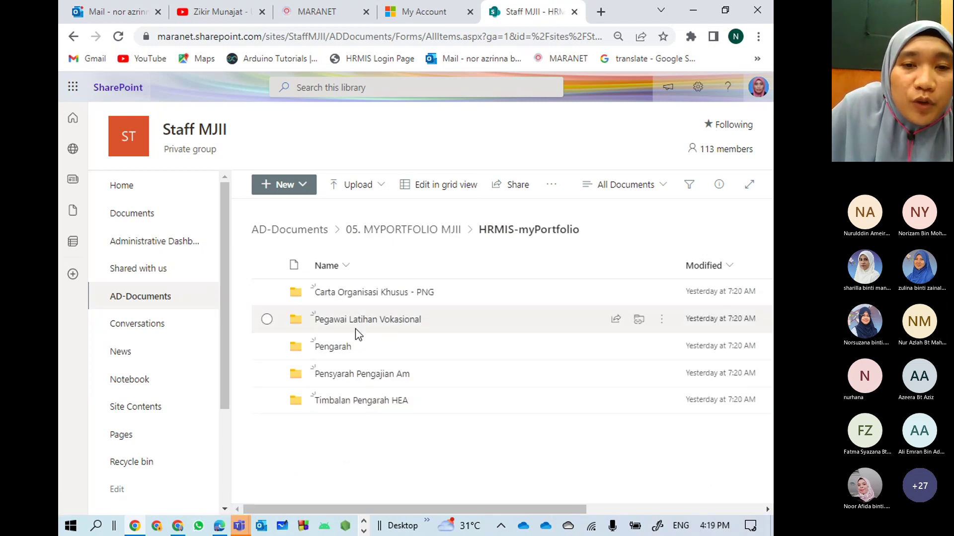
pyautogui.click(352, 377)
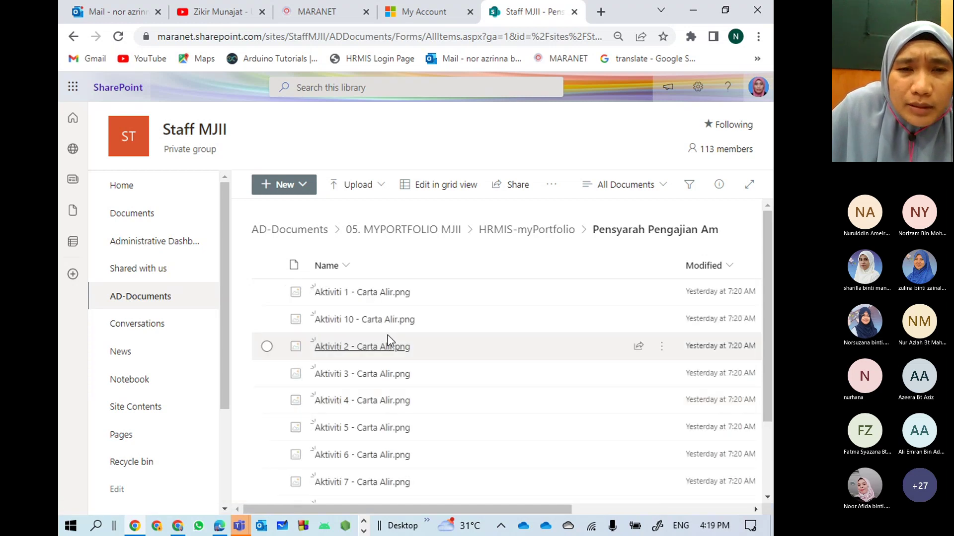
pyautogui.moveTo(406, 334); pyautogui.dragTo(519, 235)
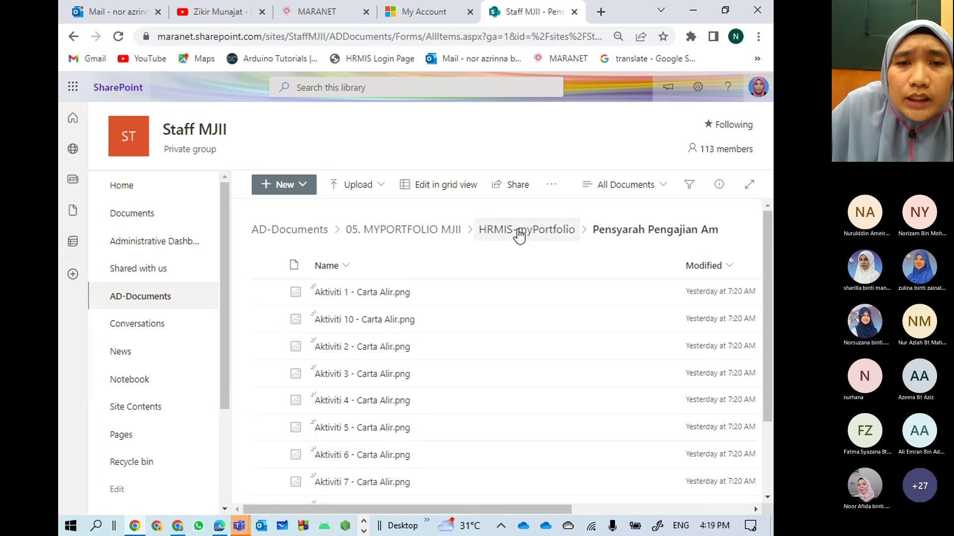
pyautogui.click(519, 235)
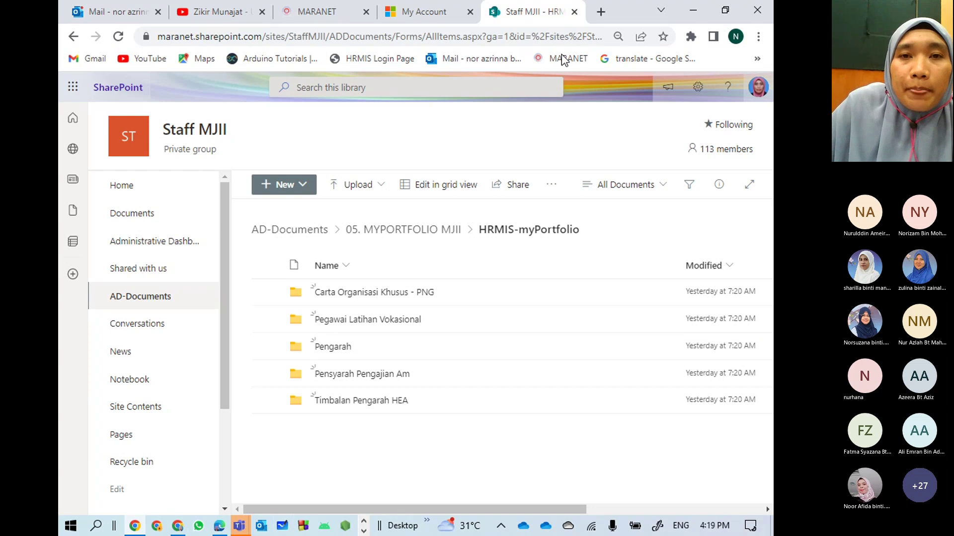
pyautogui.click(367, 528)
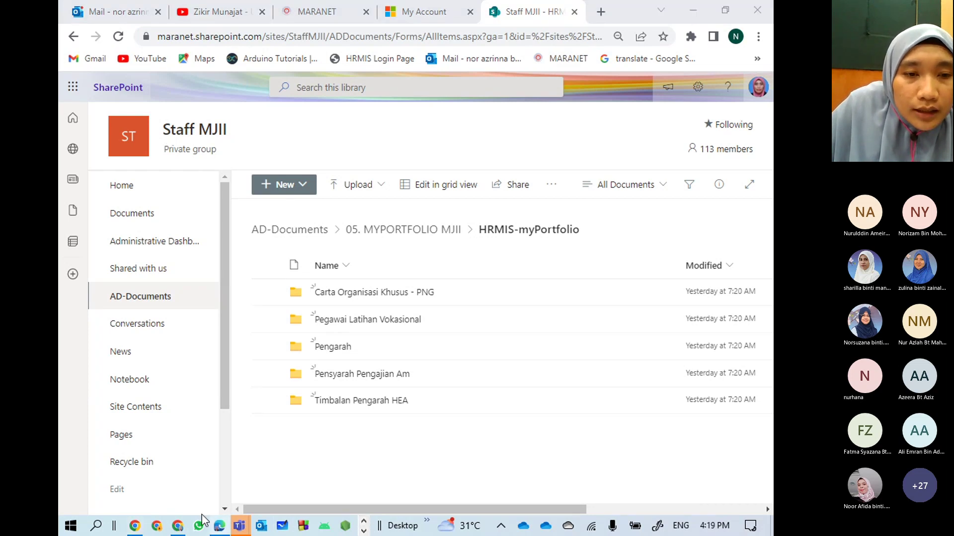
# Back on the HRMIS2.0 tab, save Aktiviti 1 twice, dismissing both 'no changes recorded' notices
pyautogui.click(218, 527)
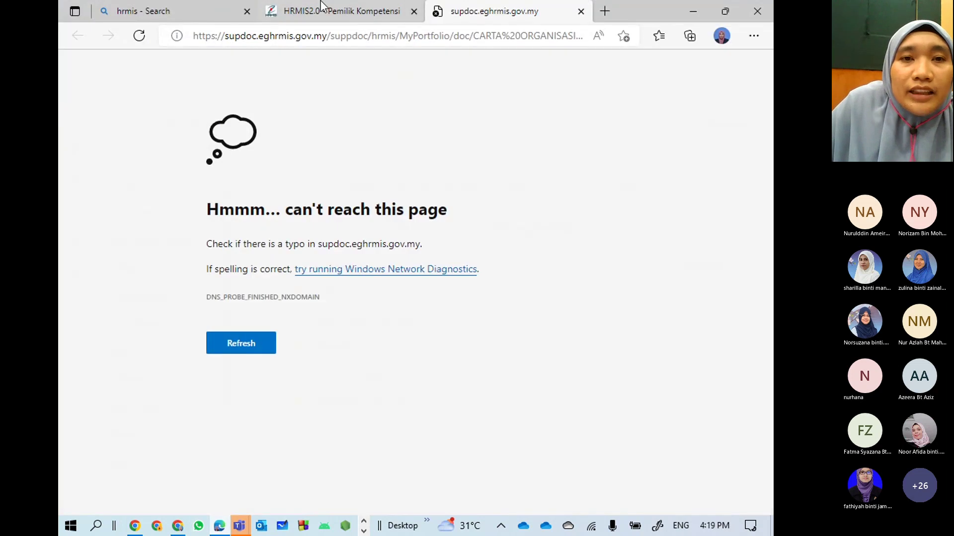
pyautogui.click(323, 10)
pyautogui.scroll(-8, 517, 313)
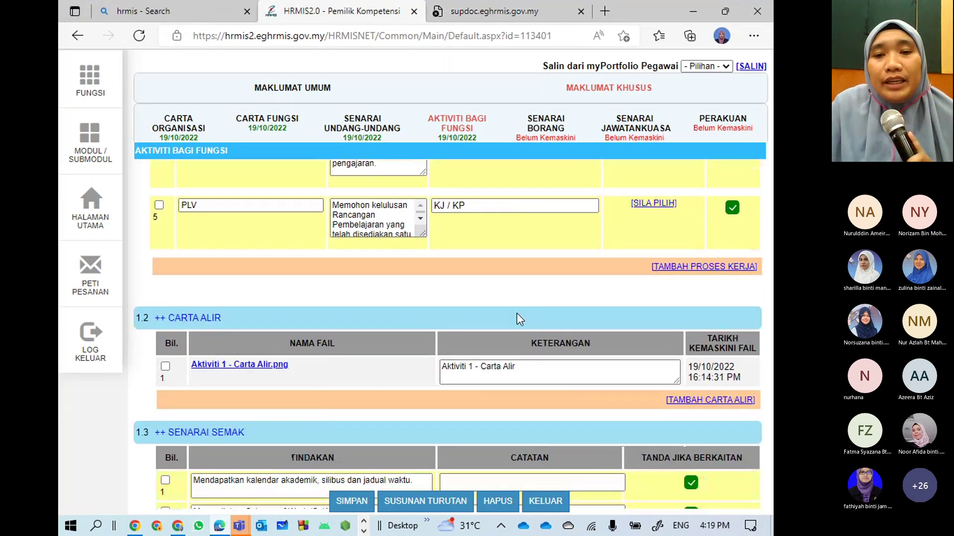
pyautogui.click(351, 501)
pyautogui.click(537, 111)
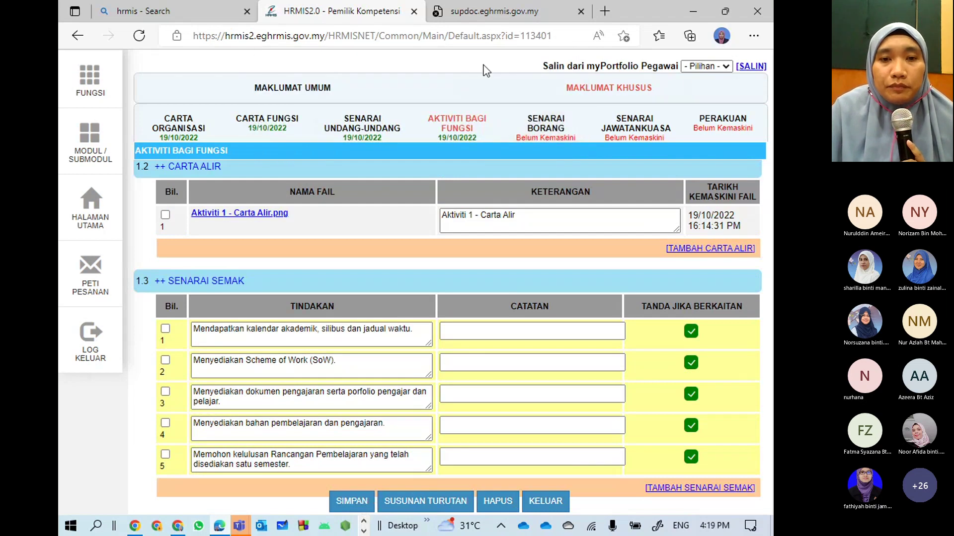
pyautogui.click(363, 504)
pyautogui.click(546, 112)
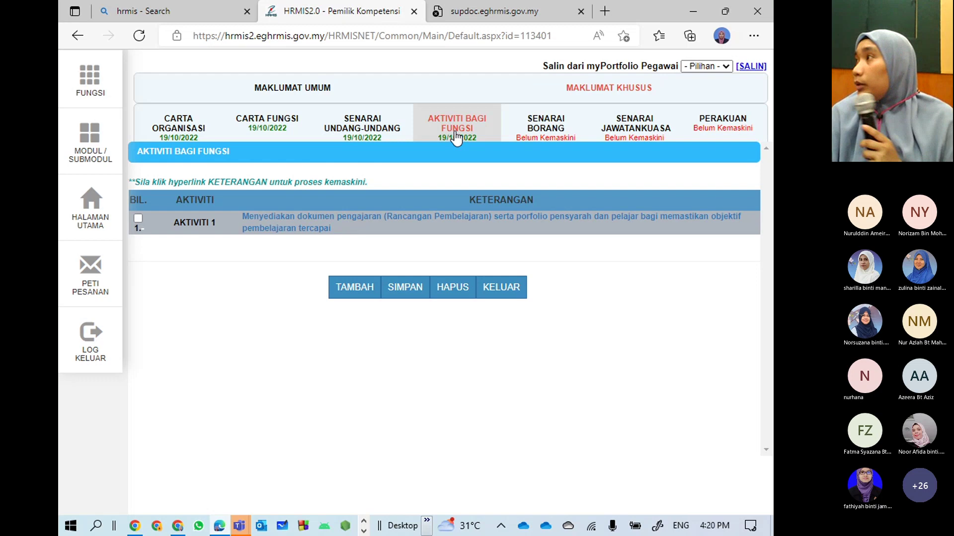
# Open Aktiviti 1's details and scroll through its work process and checklist tables
pyautogui.click(318, 216)
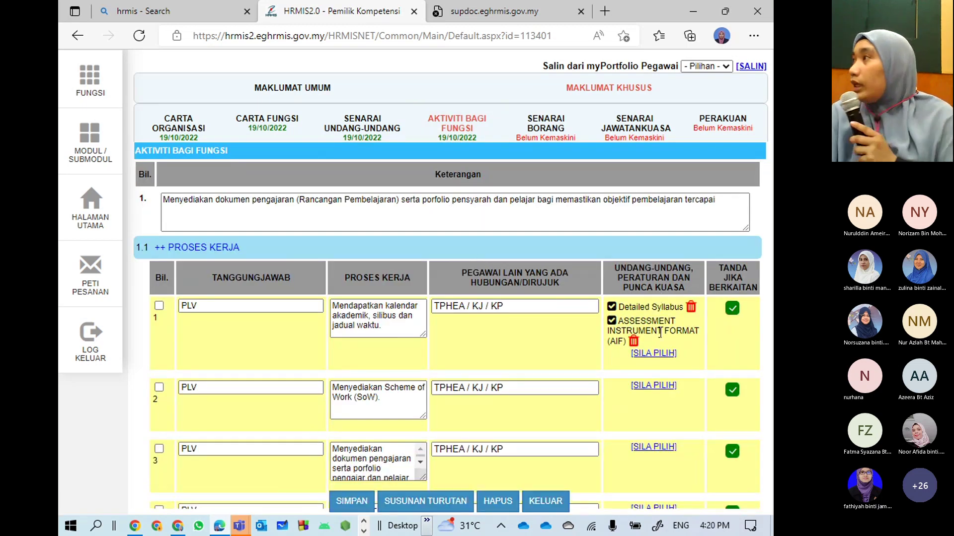
pyautogui.scroll(-4, 672, 362)
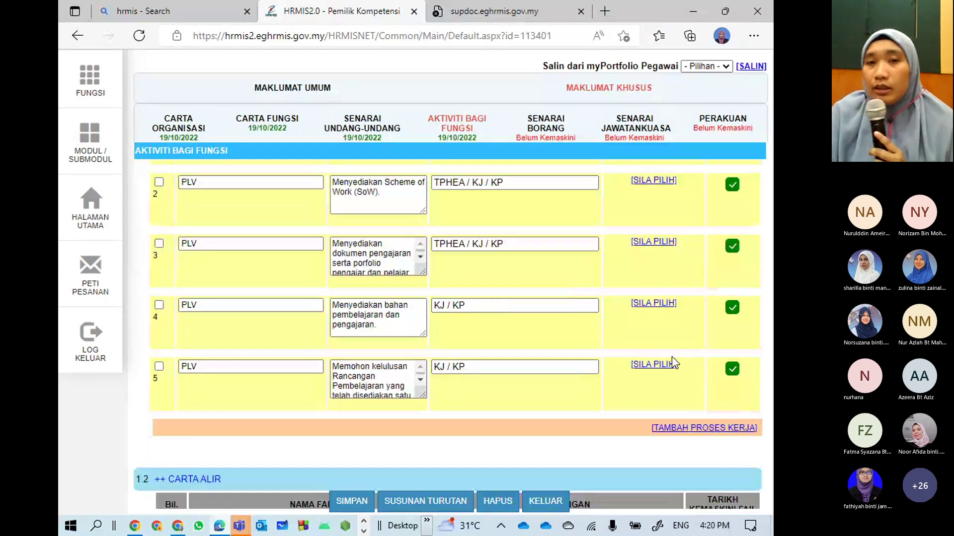
pyautogui.scroll(-4, 672, 352)
pyautogui.scroll(-2, 677, 363)
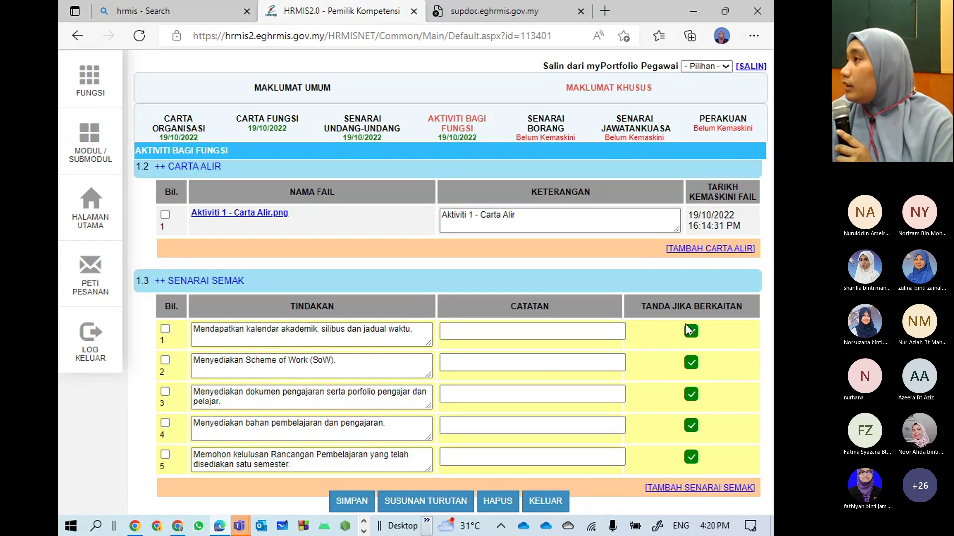
pyautogui.scroll(1, 684, 324)
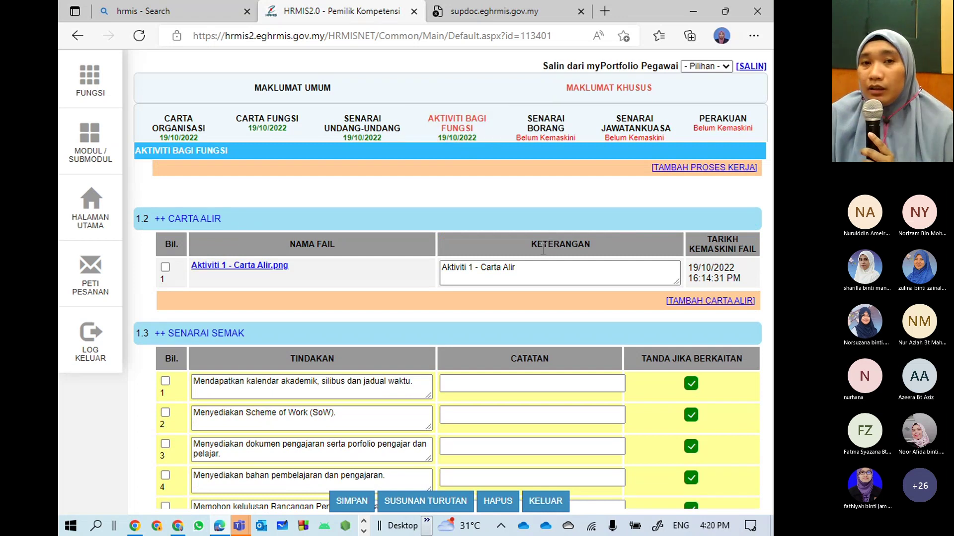
pyautogui.scroll(-1, 522, 212)
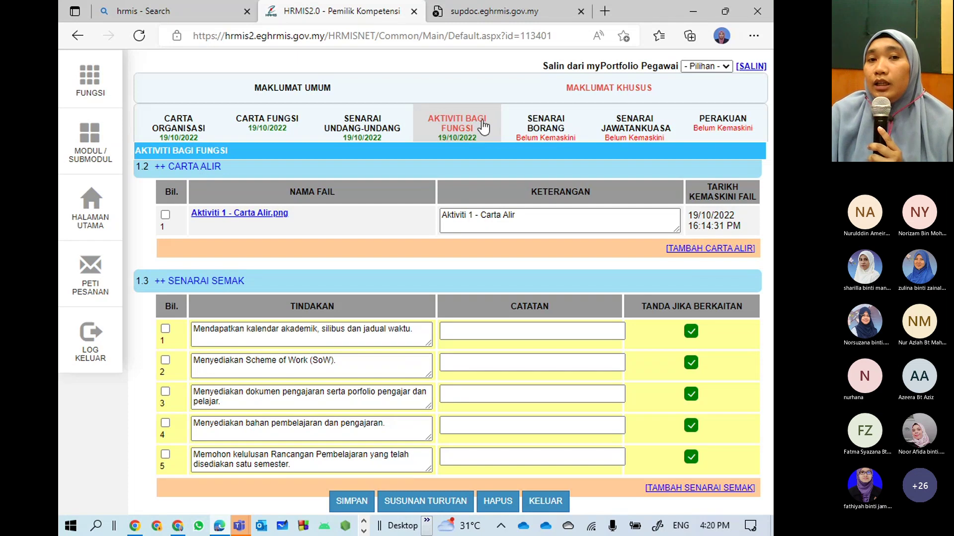
pyautogui.click(483, 128)
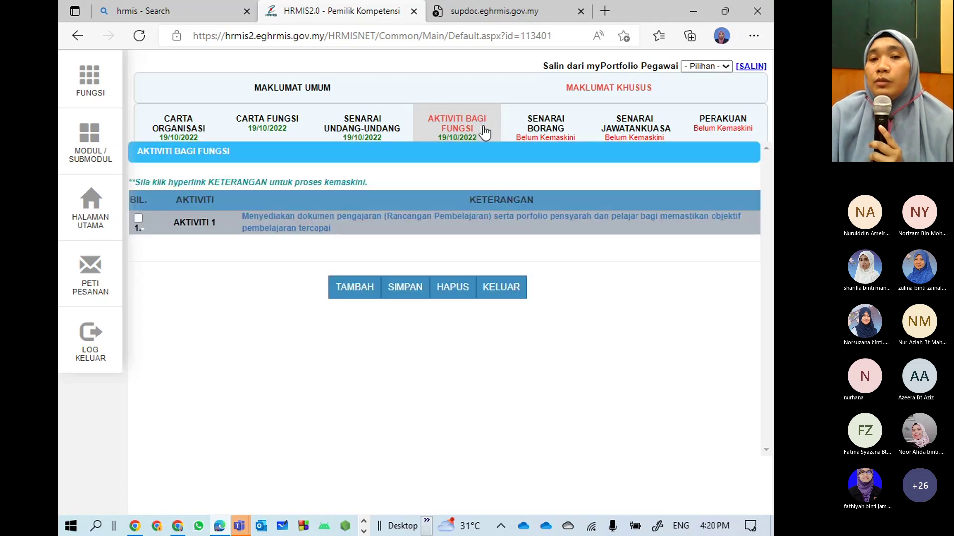
# Reopen Aktiviti 1 and review its Proses Kerja and checklist tables again
pyautogui.click(510, 220)
pyautogui.scroll(-6, 596, 323)
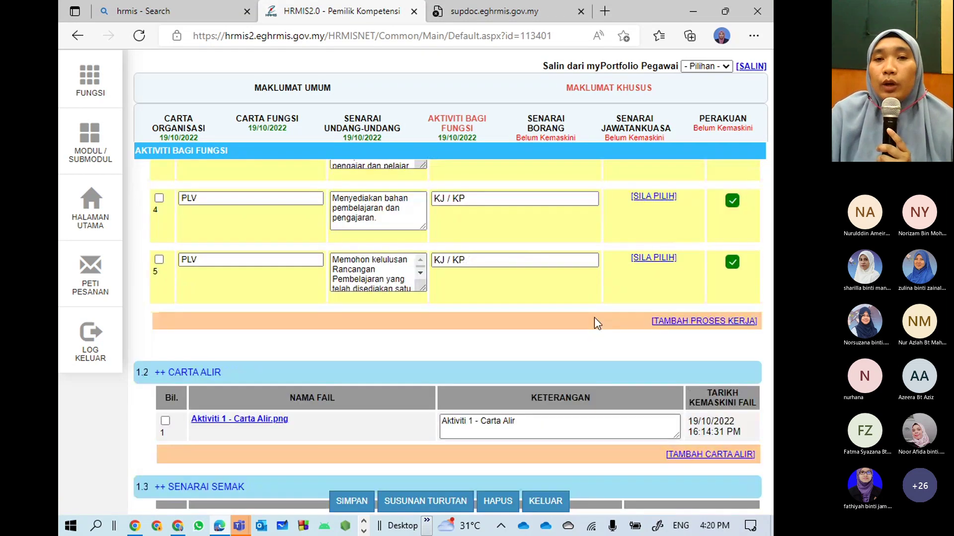
pyautogui.scroll(-2, 595, 307)
pyautogui.scroll(5, 596, 287)
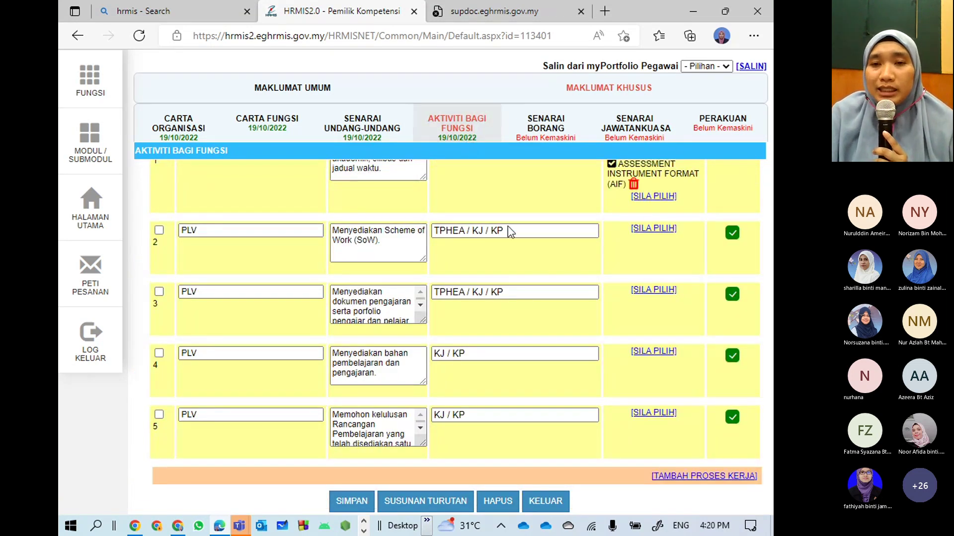
pyautogui.scroll(-7, 522, 234)
pyautogui.write('.')
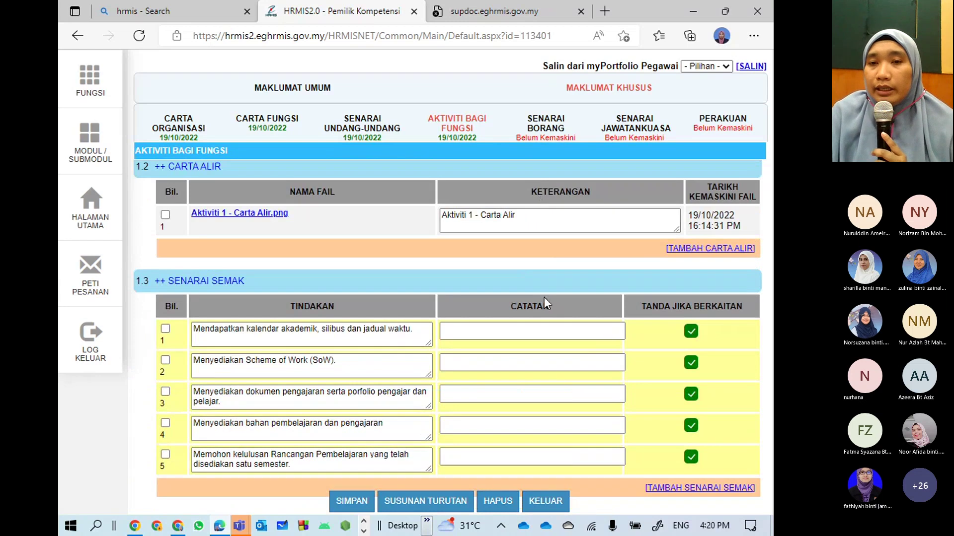
pyautogui.scroll(5, 666, 375)
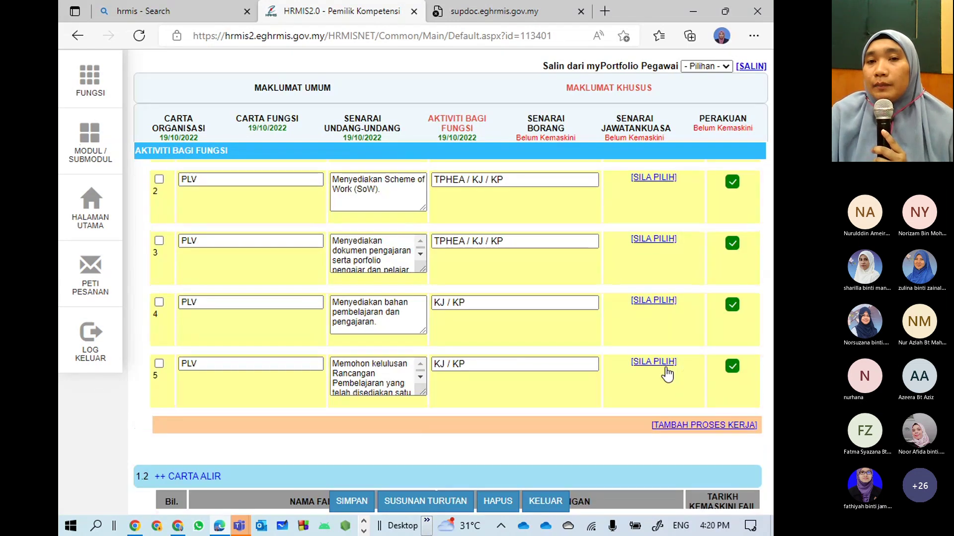
pyautogui.scroll(2, 666, 373)
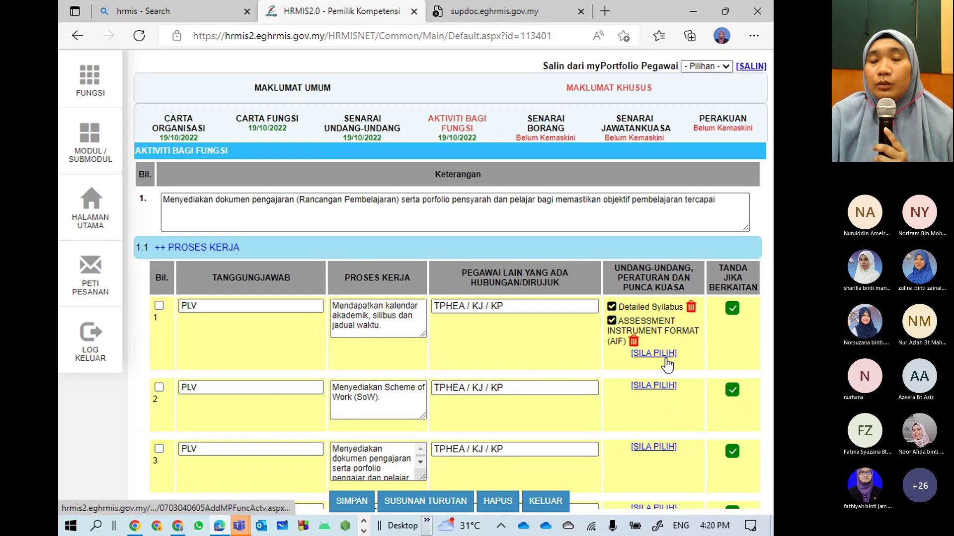
pyautogui.scroll(-1, 667, 368)
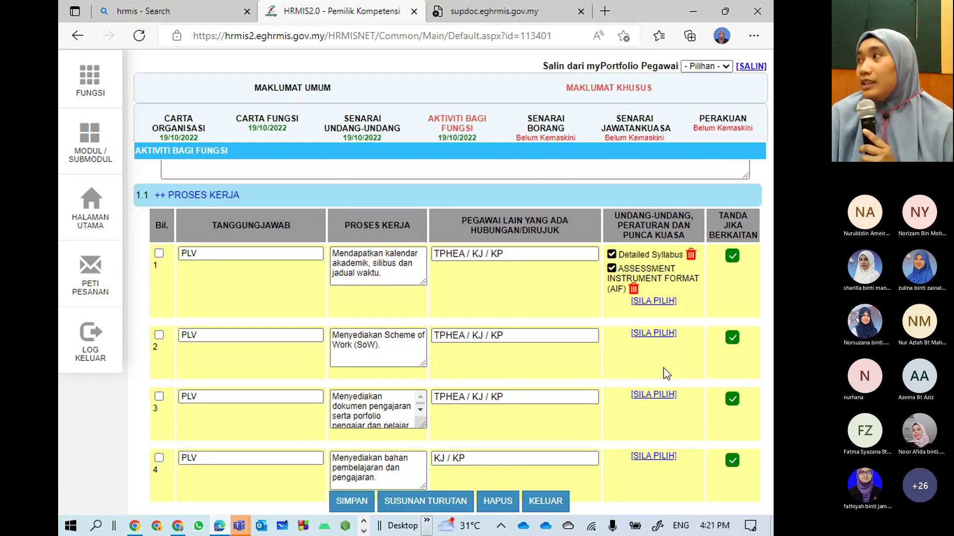
pyautogui.scroll(-5, 677, 347)
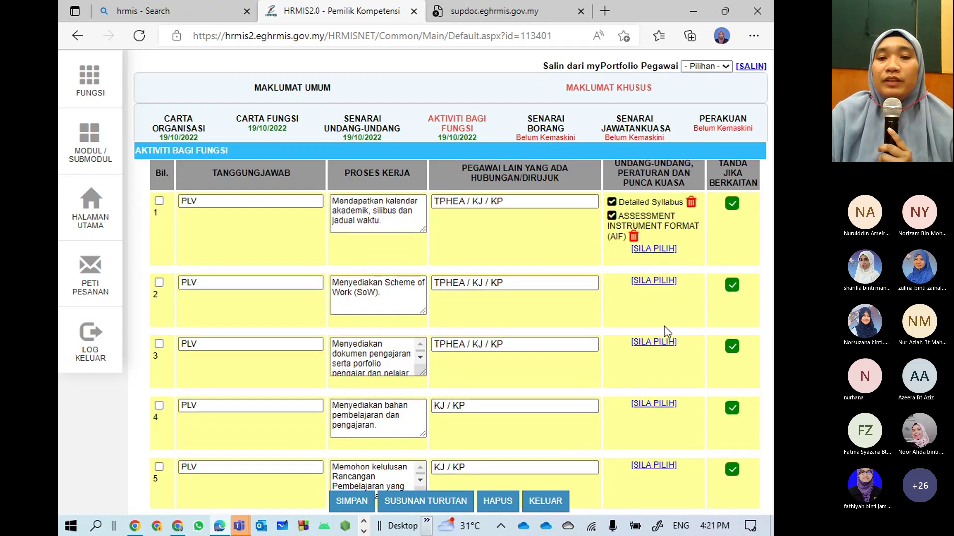
pyautogui.scroll(5, 660, 341)
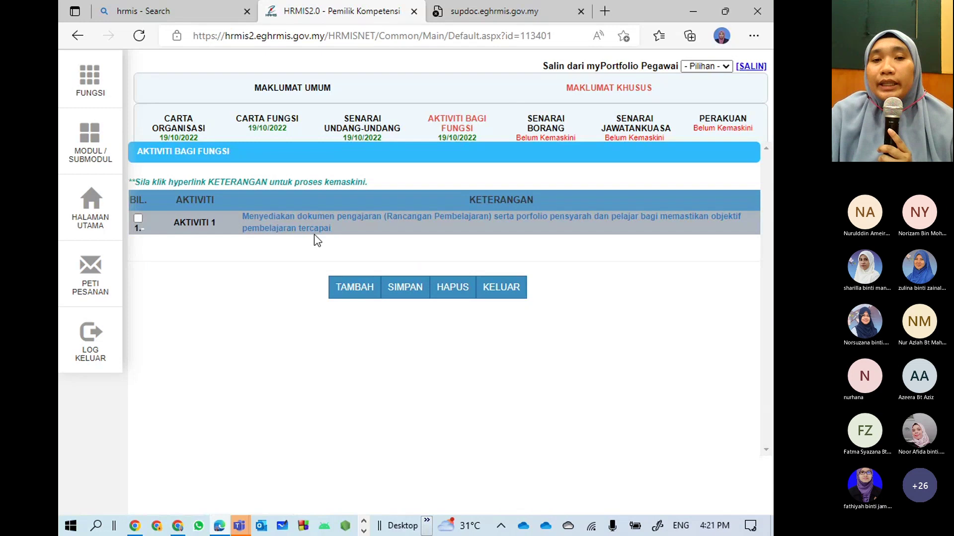
# Add a new empty Aktiviti 2 row and place the cursor in its description
pyautogui.click(355, 288)
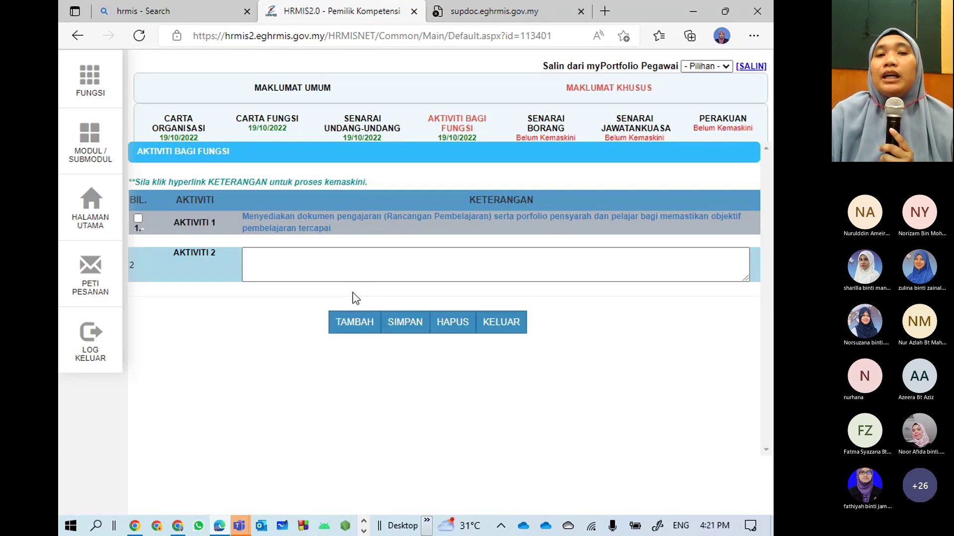
pyautogui.click(313, 265)
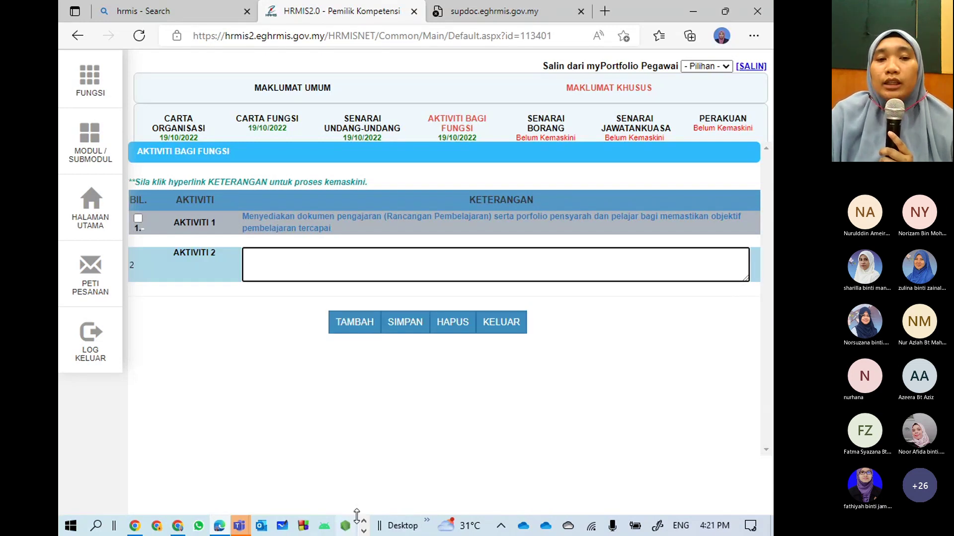
pyautogui.click(366, 531)
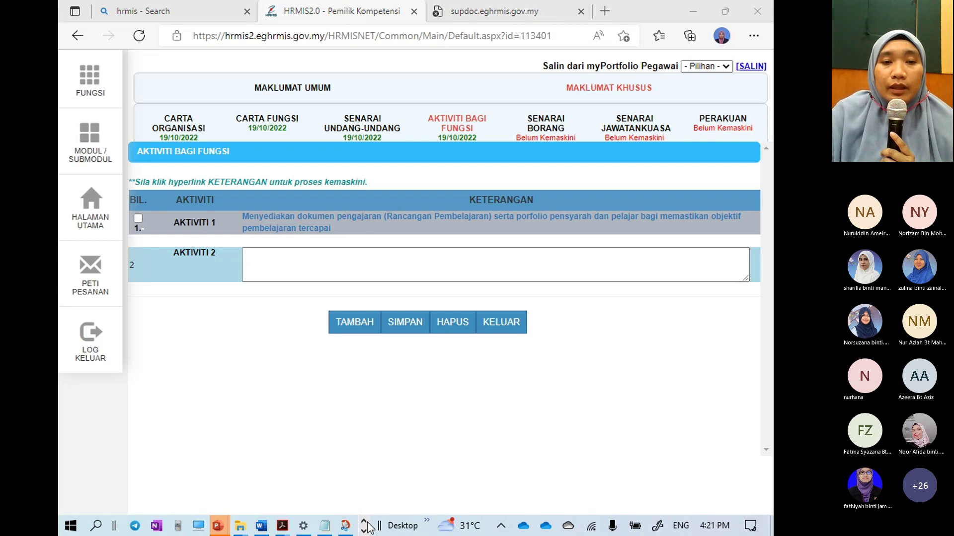
# In Word, select section 5.2's Aktiviti 2 text, 'Melaksanakan pengajaran teori dan amali...', for HRMIS
pyautogui.click(261, 526)
pyautogui.scroll(-15, 434, 302)
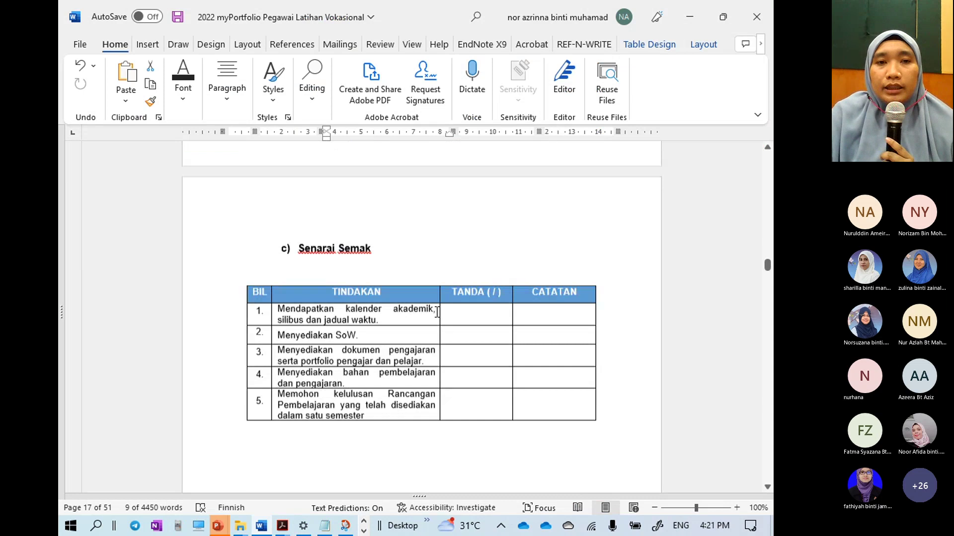
pyautogui.scroll(-8, 438, 310)
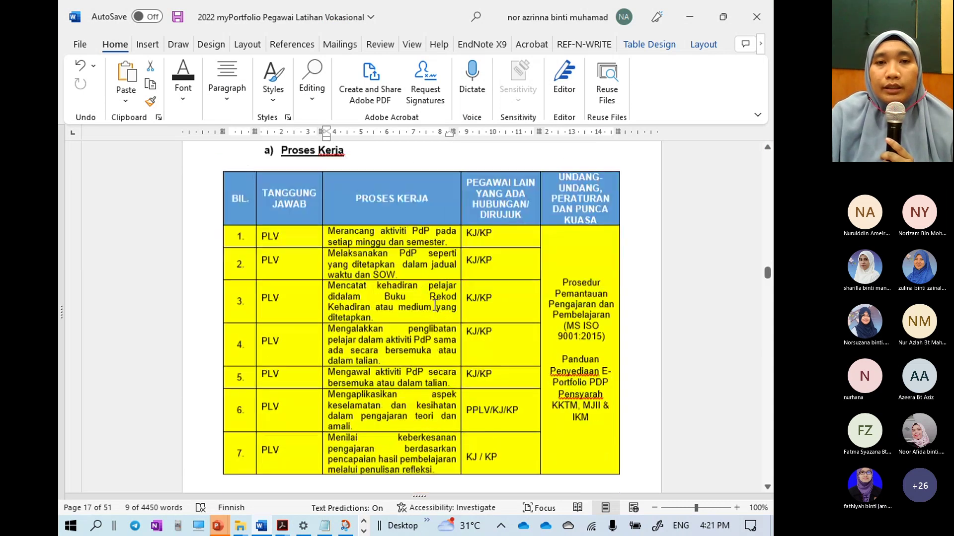
pyautogui.moveTo(483, 217); pyautogui.dragTo(337, 199)
pyautogui.hotkey('ctrl', 'c')
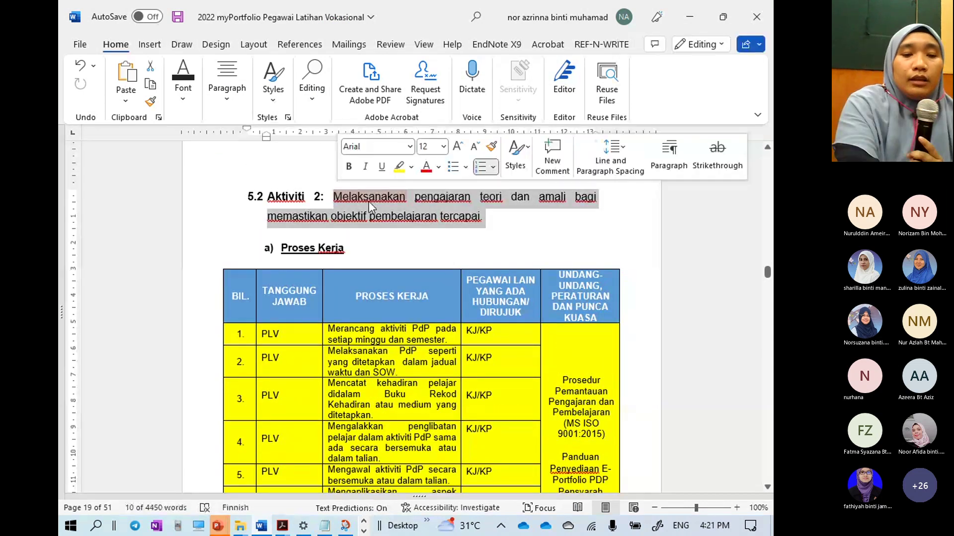
pyautogui.click(690, 10)
# Paste the copied Aktiviti 2 description and save it
pyautogui.hotkey('ctrl', 'v')
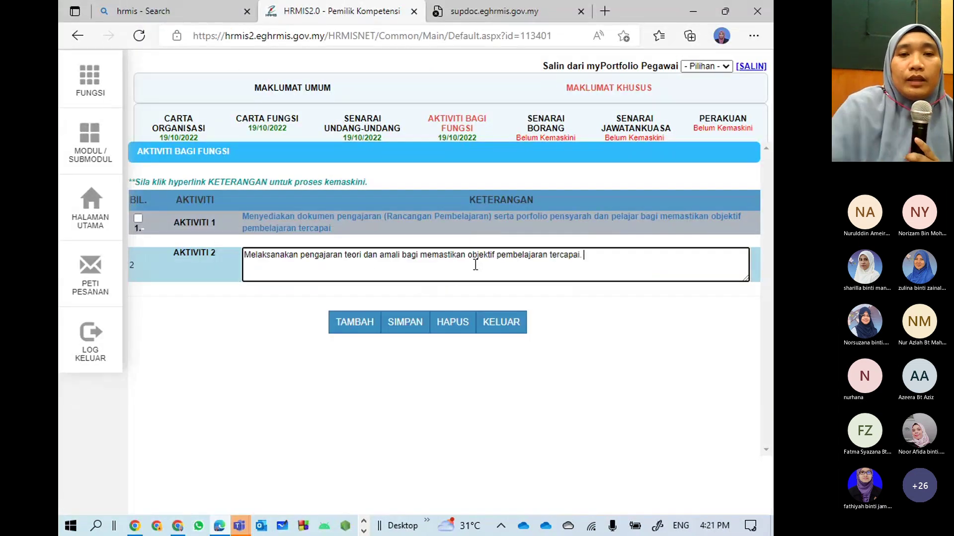
pyautogui.click(415, 323)
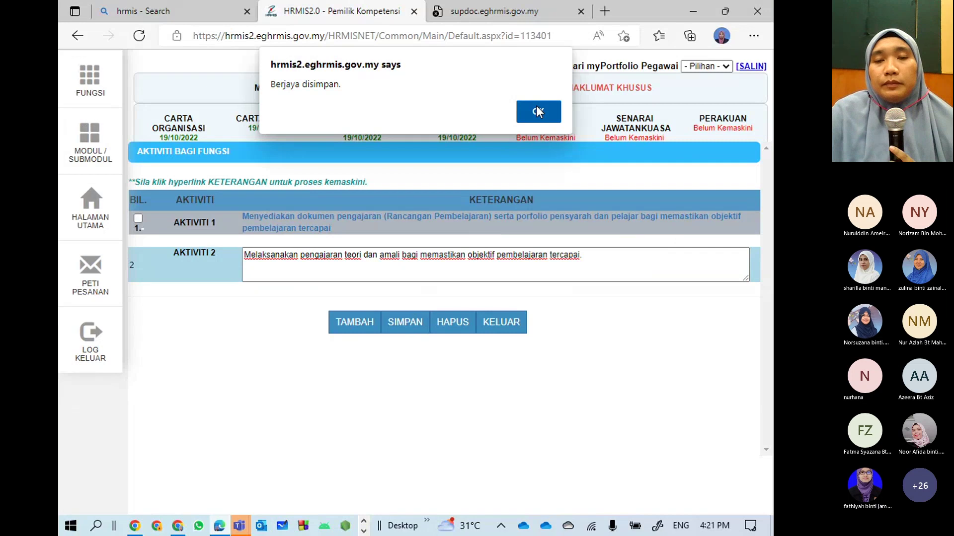
pyautogui.click(537, 111)
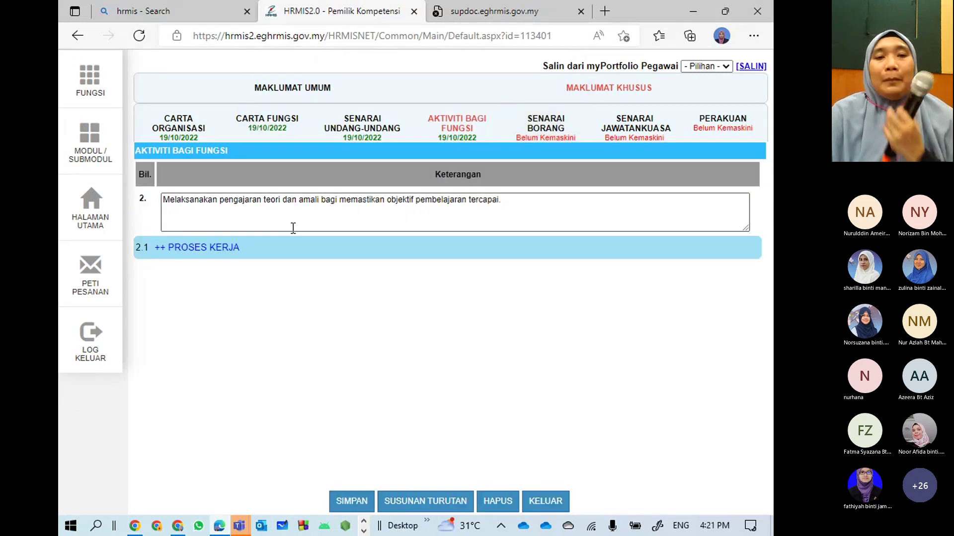
# Copy 'Merancang aktiviti PdP pada setiap minggu dan semester.' from Word into Proses Kerja row 1
pyautogui.click(228, 257)
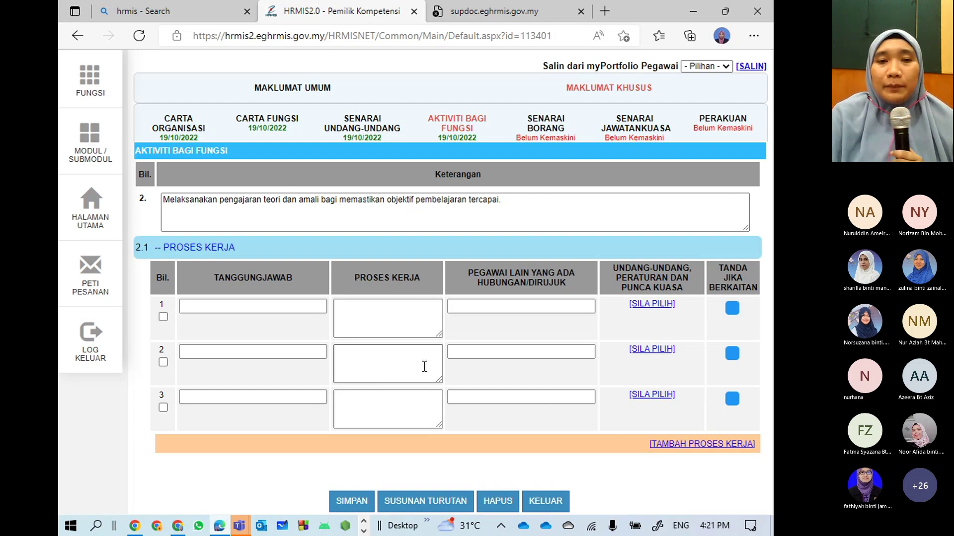
pyautogui.click(363, 531)
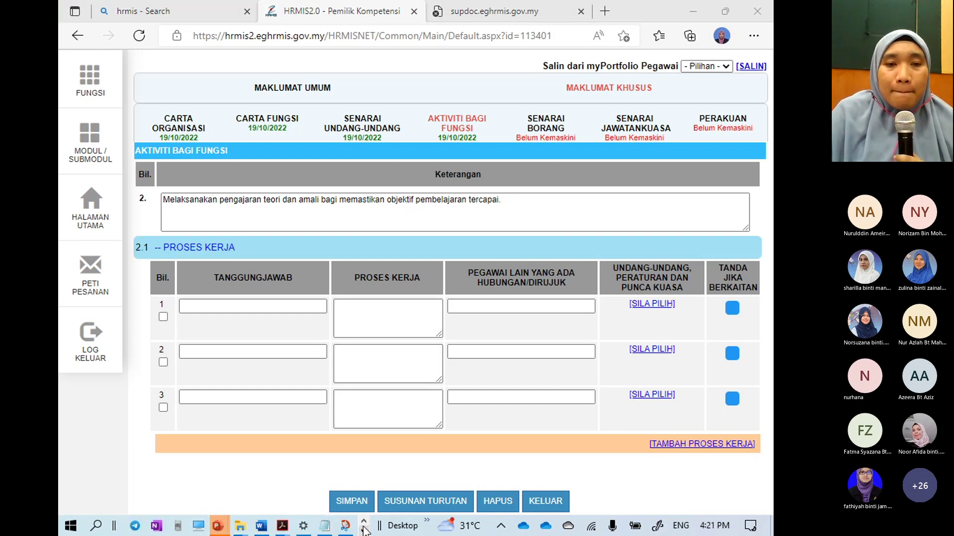
pyautogui.click(262, 527)
pyautogui.scroll(-5, 417, 298)
pyautogui.tripleClick(353, 164)
pyautogui.hotkey('ctrl', 'c')
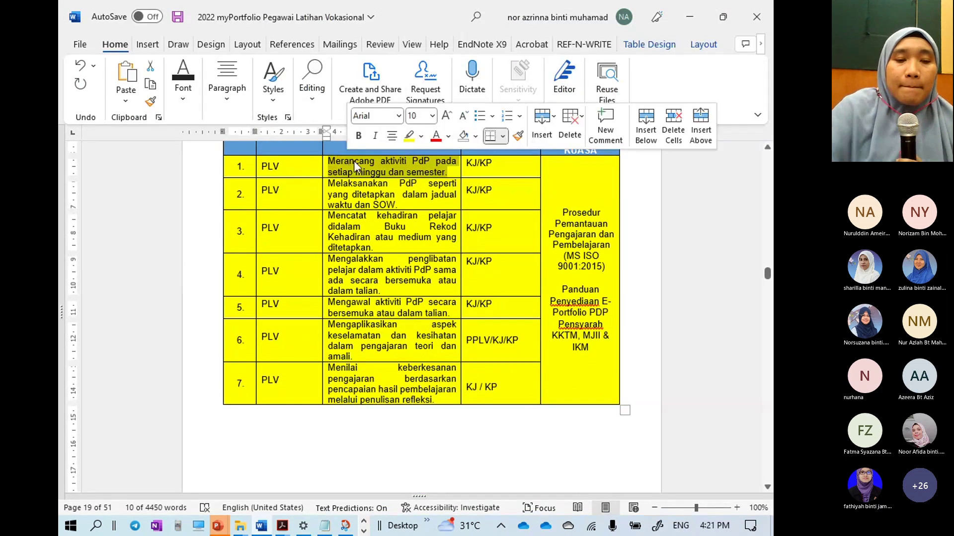
pyautogui.click(696, 23)
pyautogui.click(403, 326)
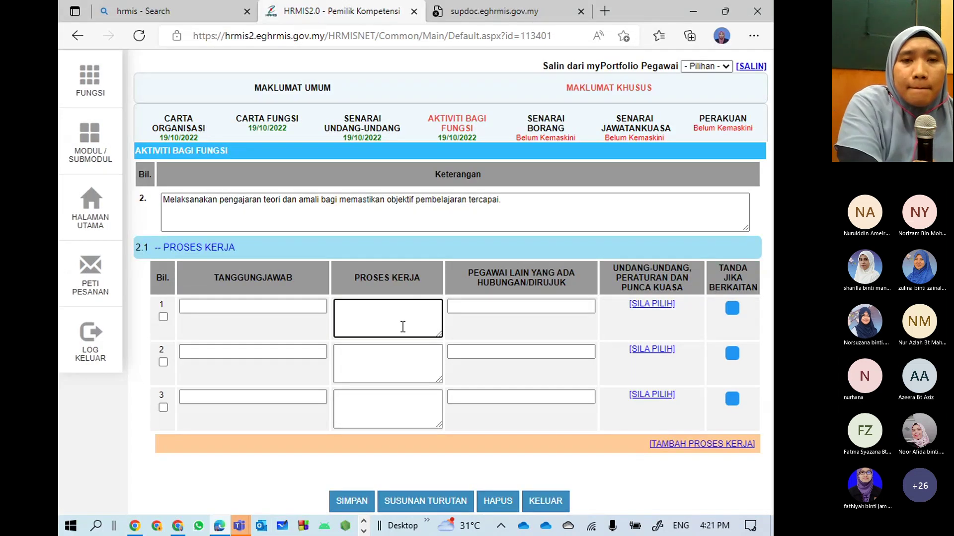
pyautogui.hotkey('ctrl', 'v')
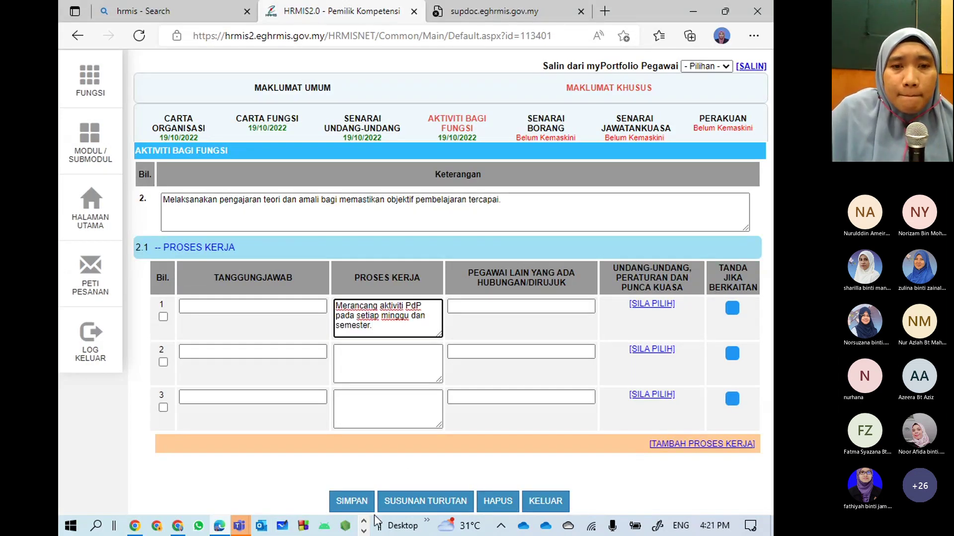
# Copy KJ/KP from Word into row 1's Pegawai Lain field
pyautogui.click(363, 519)
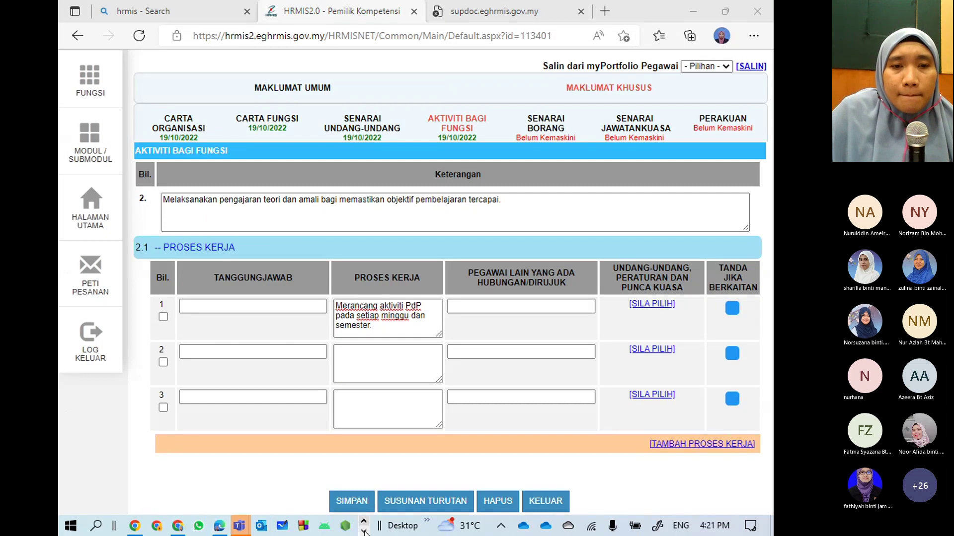
pyautogui.moveTo(288, 526)
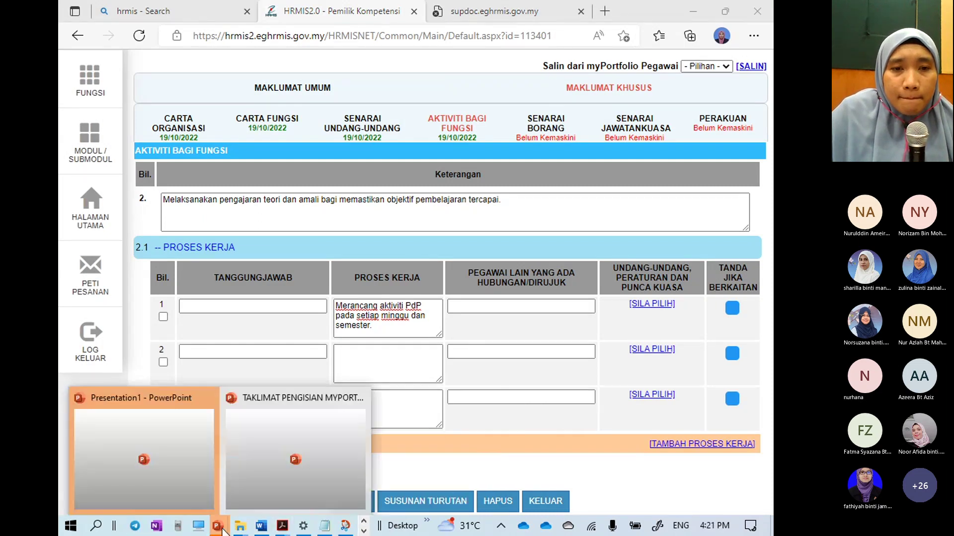
pyautogui.click(261, 527)
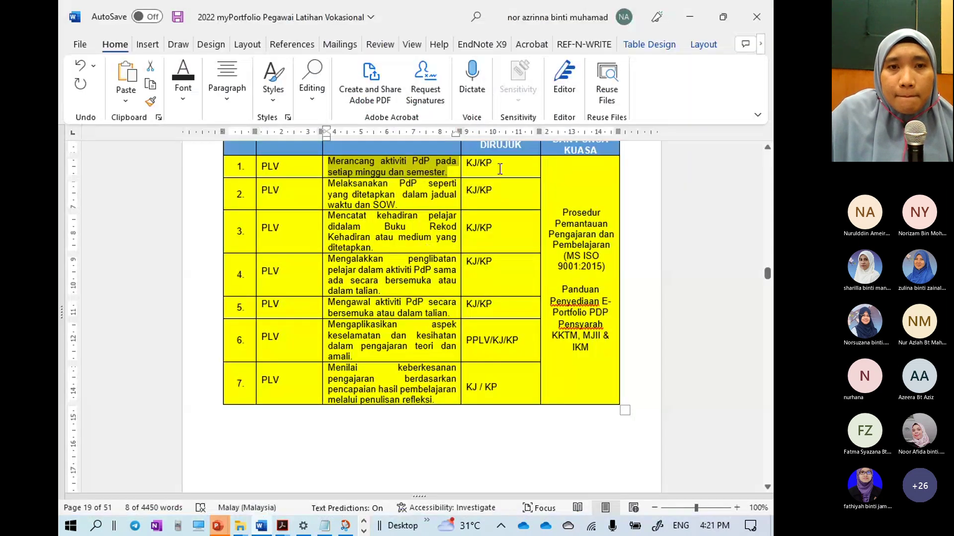
pyautogui.click(468, 169)
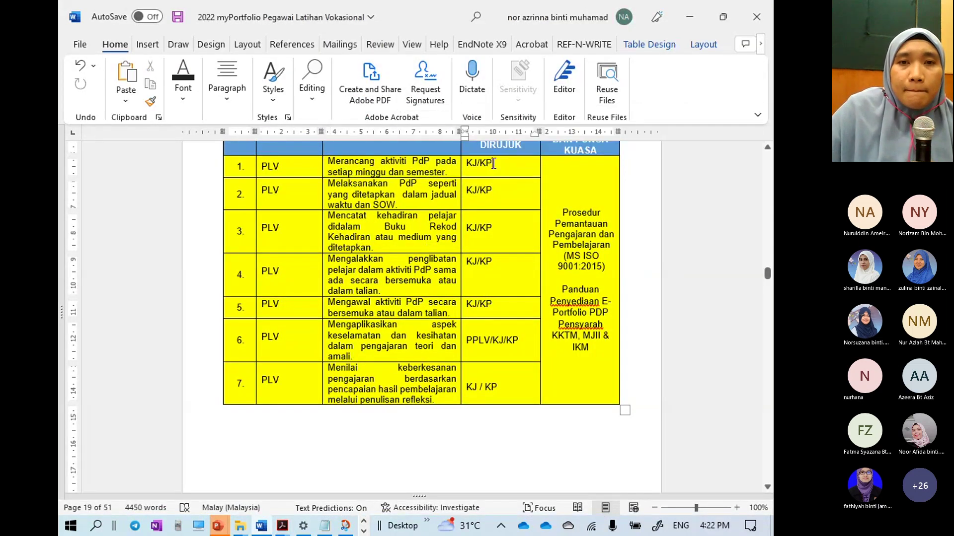
pyautogui.moveTo(493, 164); pyautogui.dragTo(463, 165)
pyautogui.hotkey('ctrl', 'c')
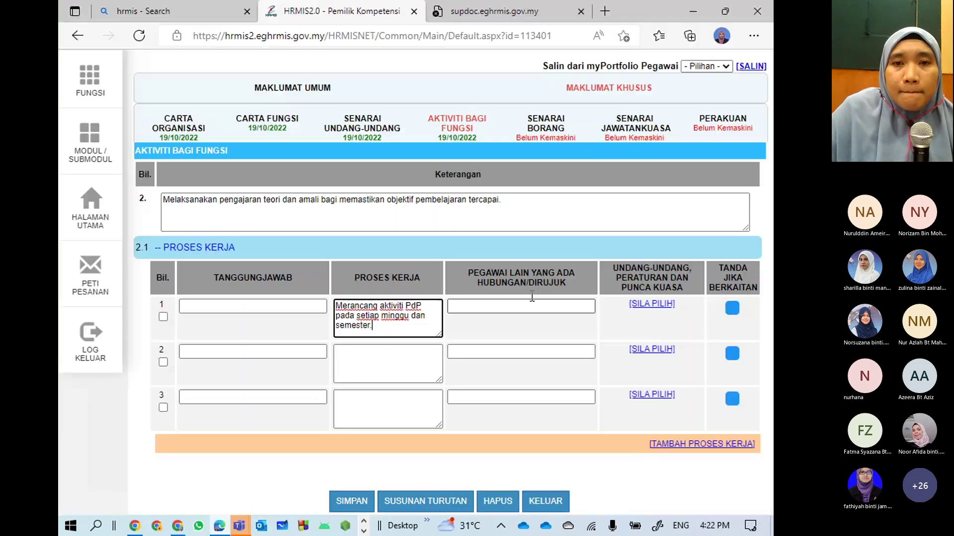
pyautogui.hotkey('alt', 'Tab')
pyautogui.click(528, 308)
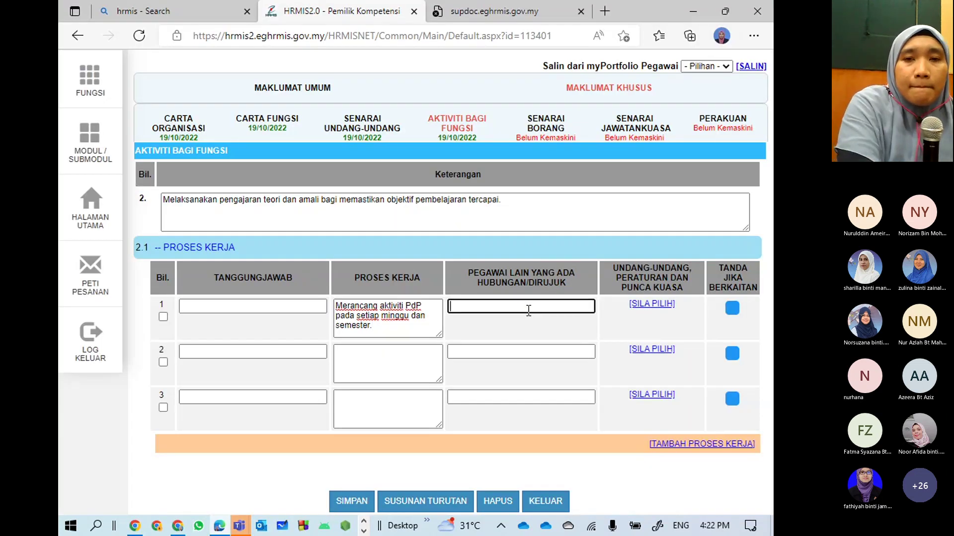
pyautogui.hotkey('ctrl', 'v')
# Enter PLV as Tanggungjawab, tick row 1, and save the work process
pyautogui.click(285, 308)
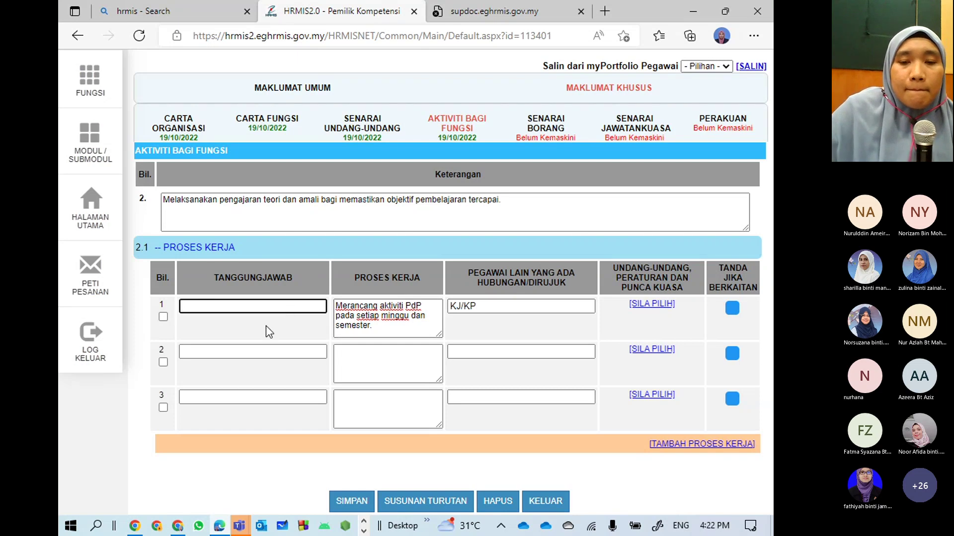
pyautogui.write('PLV')
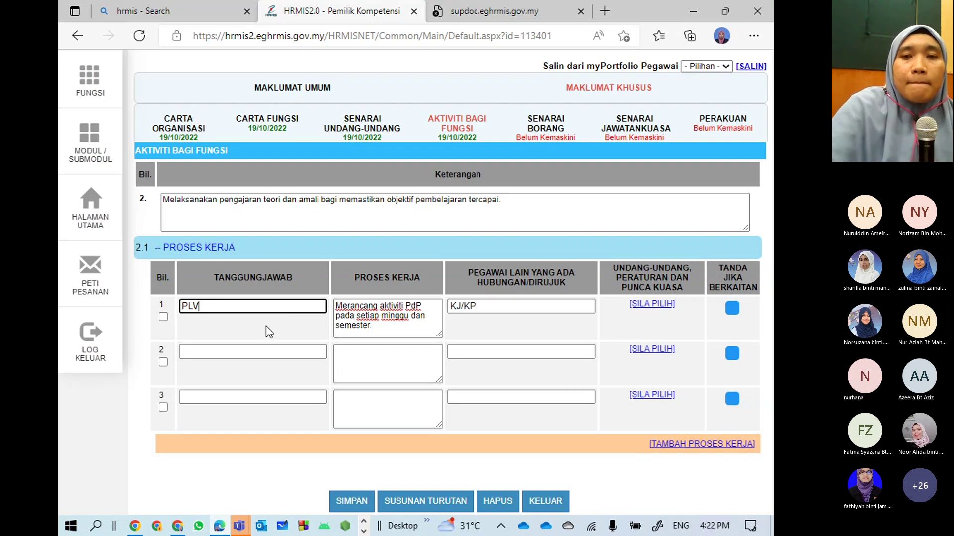
pyautogui.click(731, 309)
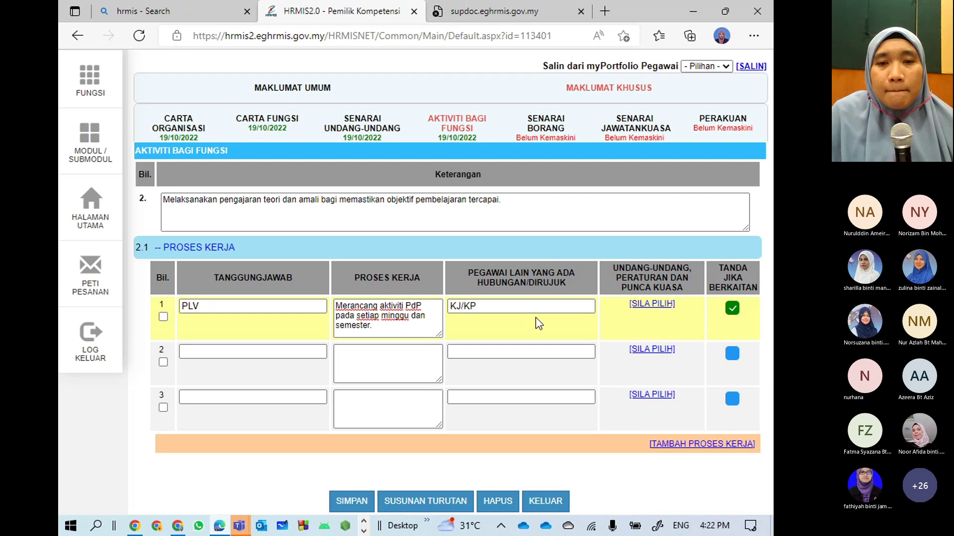
pyautogui.click(353, 503)
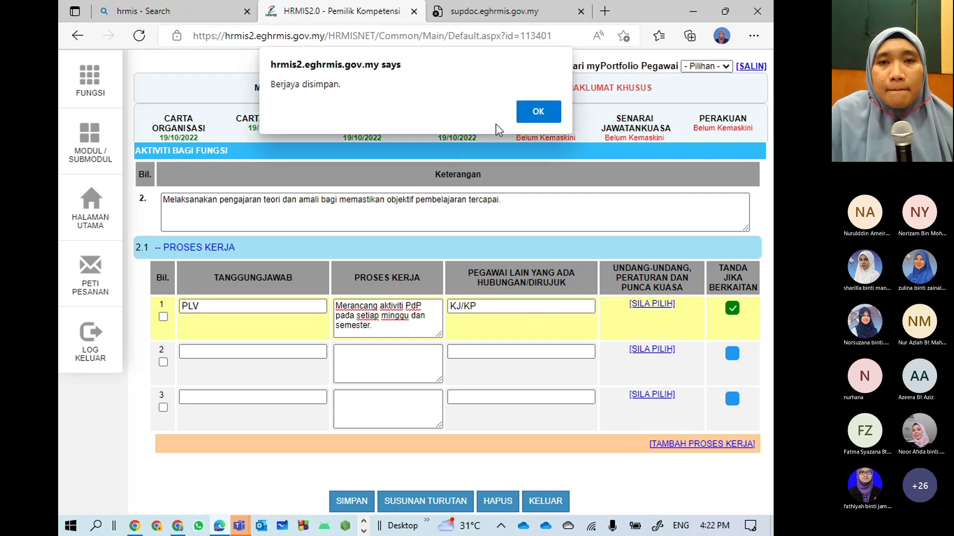
pyautogui.click(537, 112)
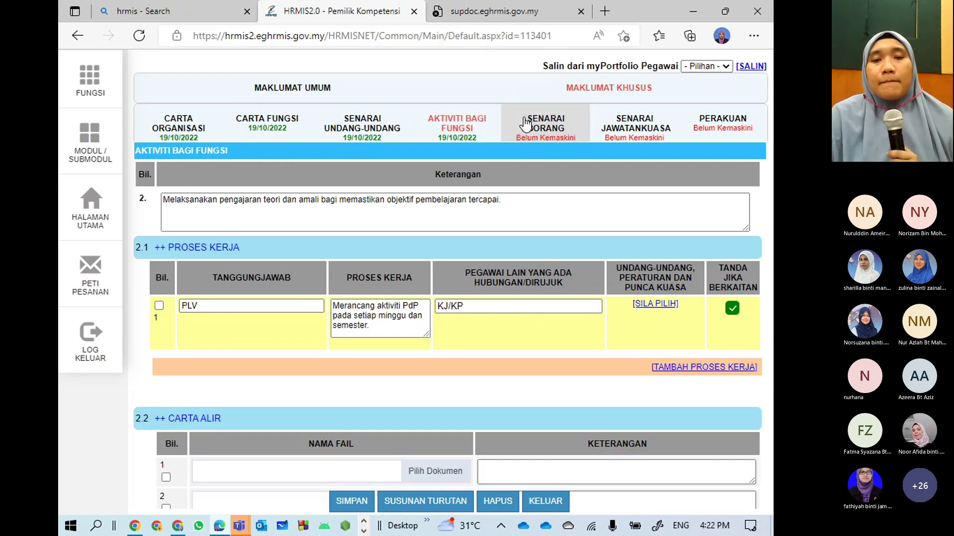
# Choose Aktiviti 2 - Carta Alir.png from the Pegawai Latihan Vokasional folder for row 1
pyautogui.scroll(-1, 489, 335)
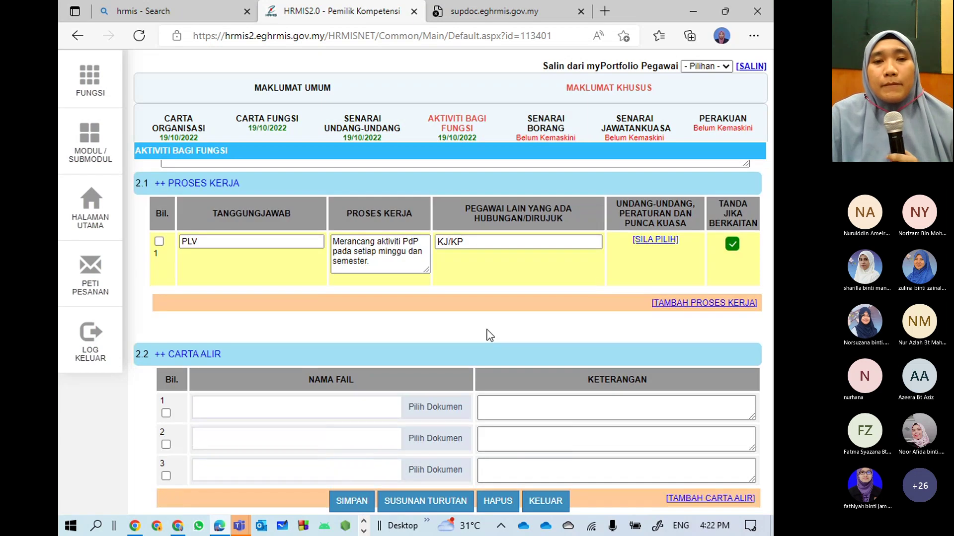
pyautogui.click(414, 411)
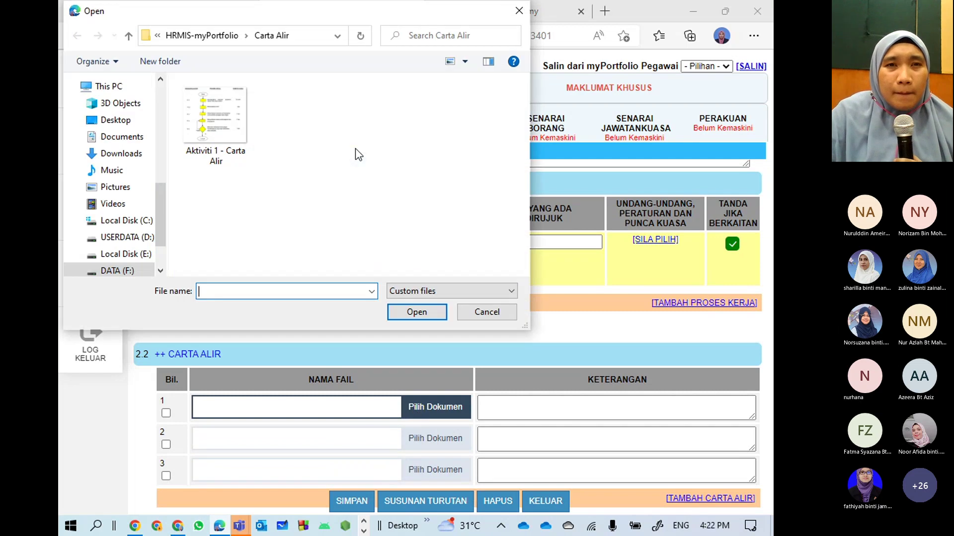
pyautogui.click(237, 146)
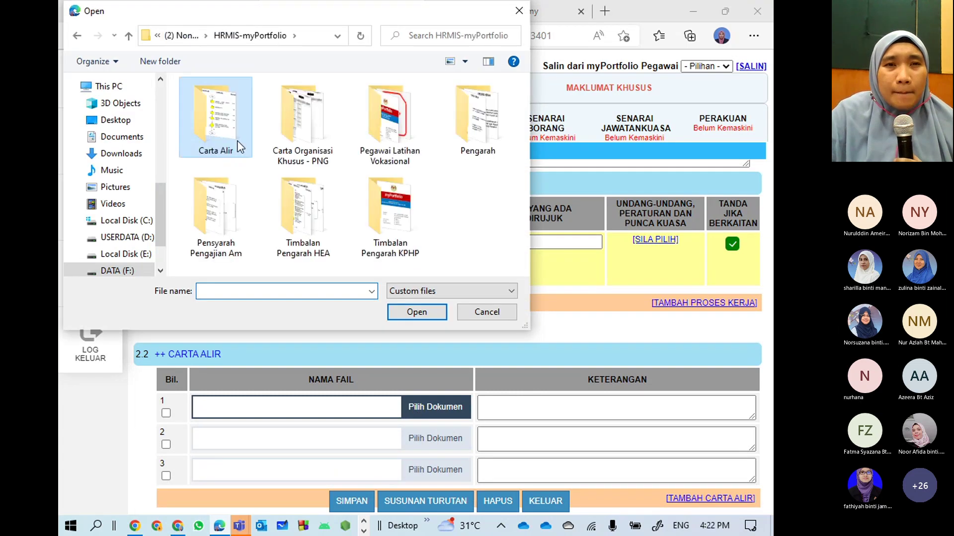
pyautogui.doubleClick(379, 140)
pyautogui.click(303, 149)
pyautogui.click(415, 312)
# Describe the flow chart as 'Aktiviti 2 - Carta Alir' and save the entry
pyautogui.click(555, 405)
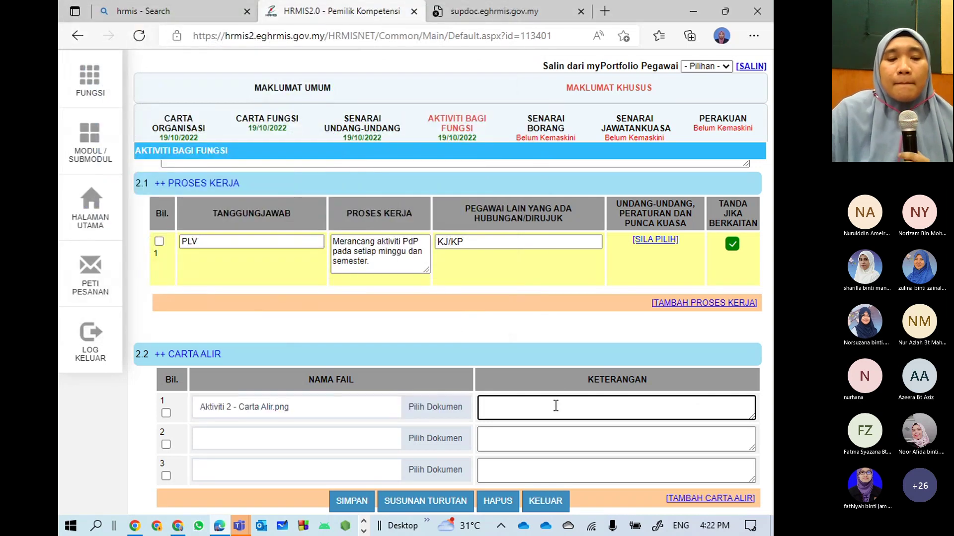
pyautogui.write('Aktiviti ')
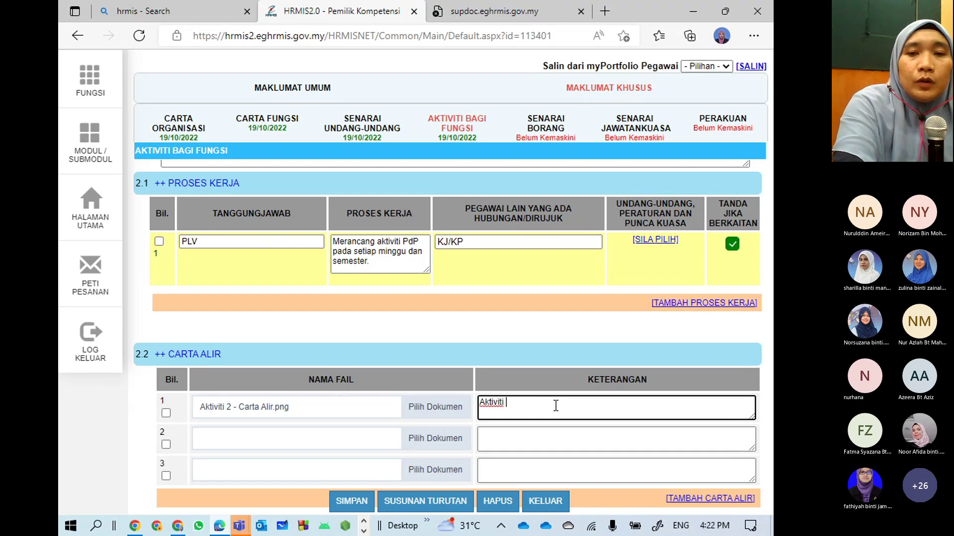
pyautogui.write('2 -')
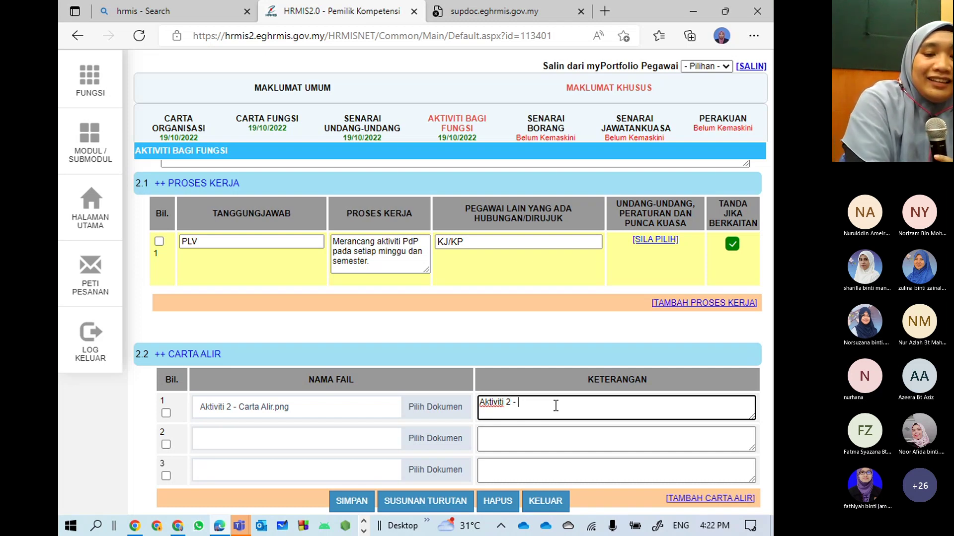
pyautogui.write('Carta')
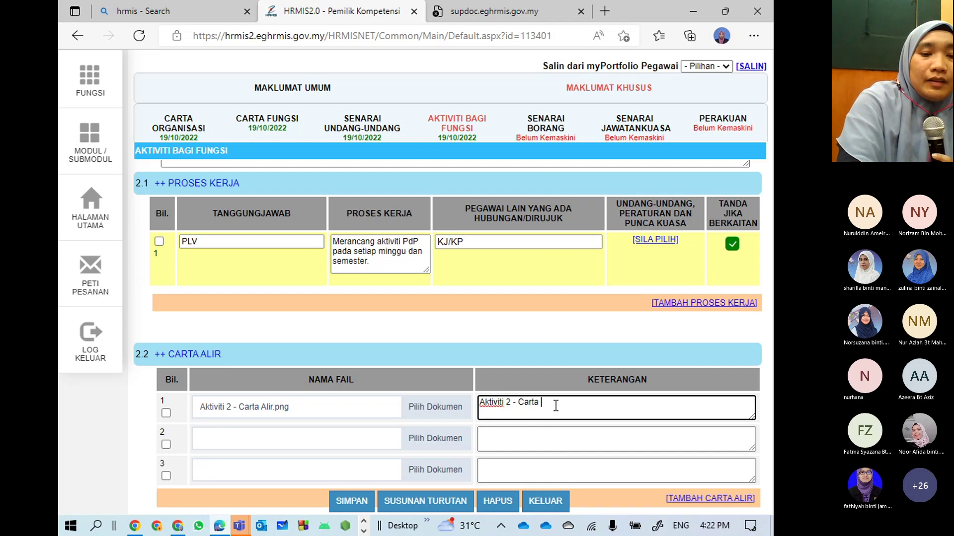
pyautogui.write(' Alir')
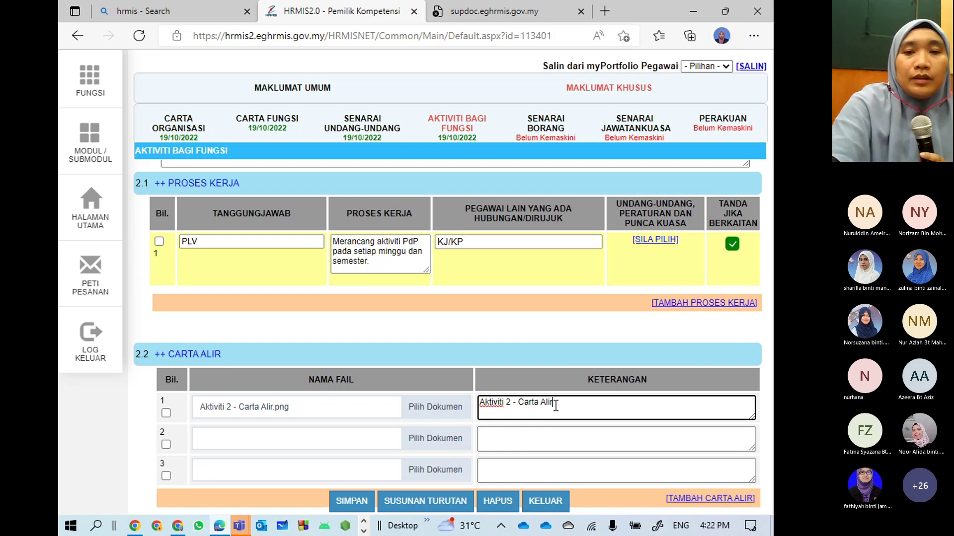
pyautogui.scroll(1, 608, 352)
pyautogui.scroll(-1, 607, 353)
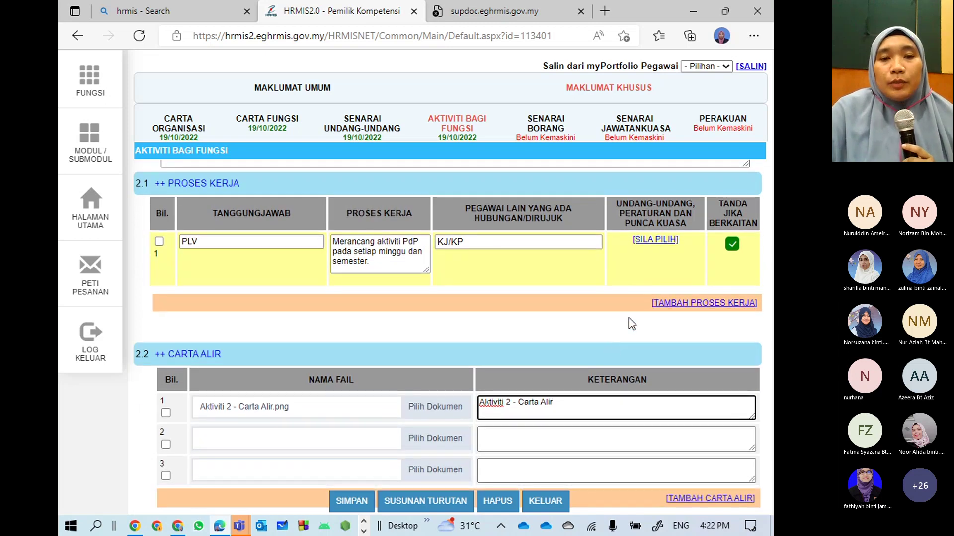
pyautogui.click(347, 501)
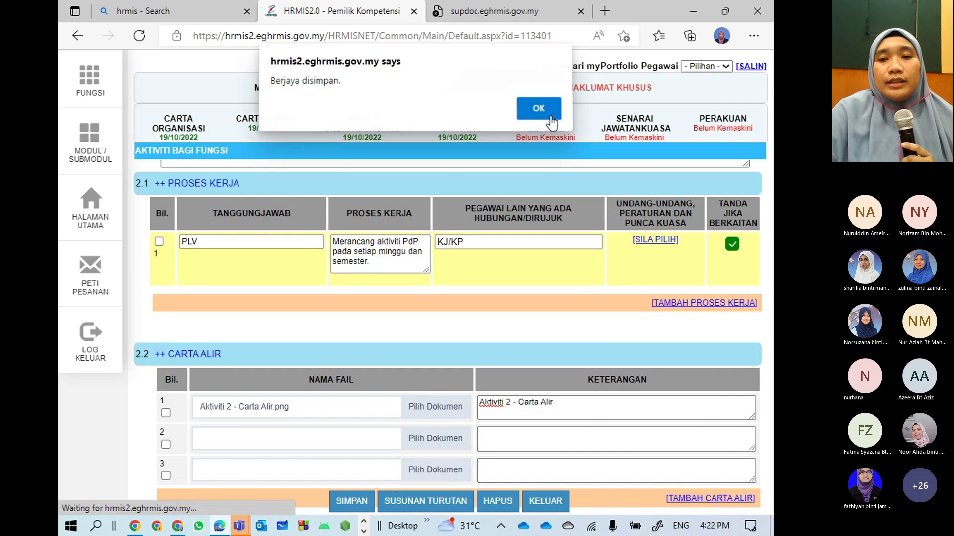
pyautogui.click(548, 117)
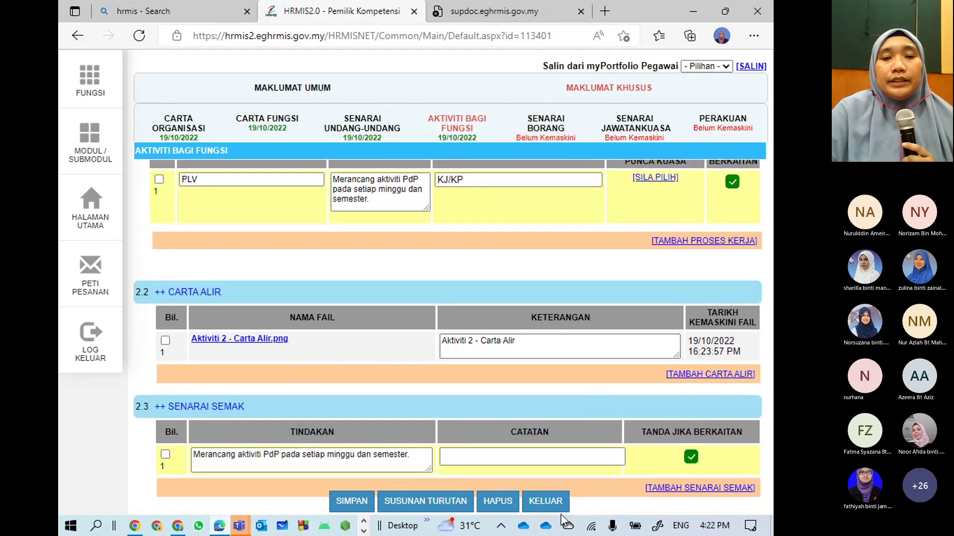
pyautogui.click(354, 501)
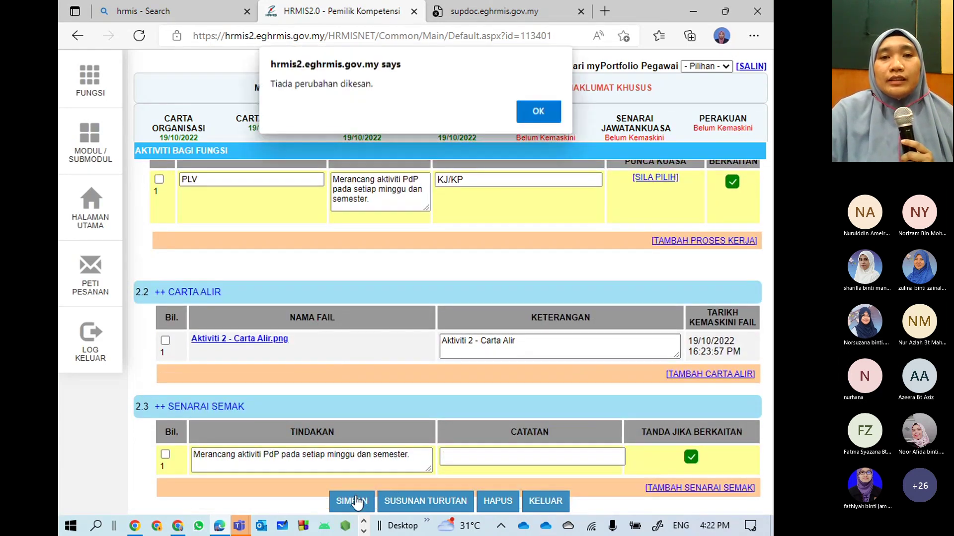
pyautogui.click(540, 111)
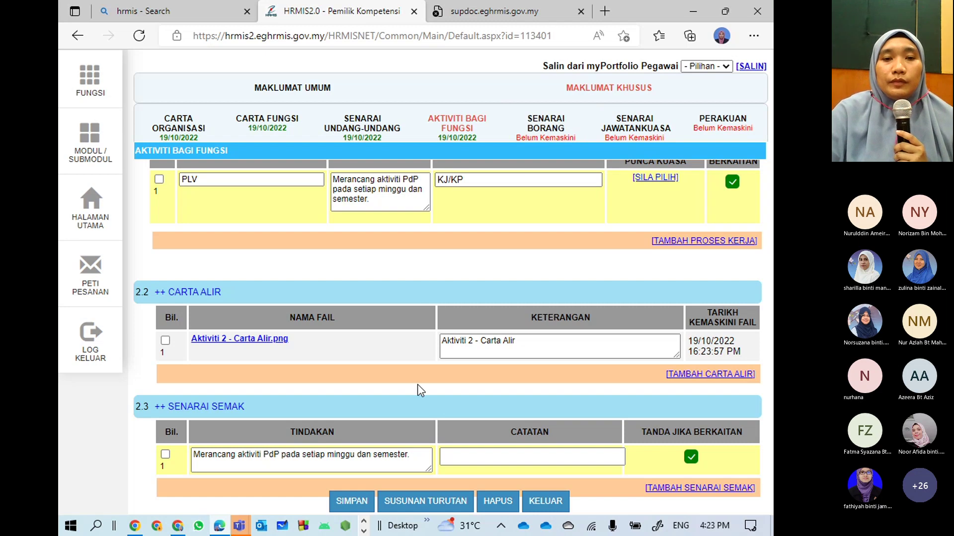
pyautogui.click(353, 507)
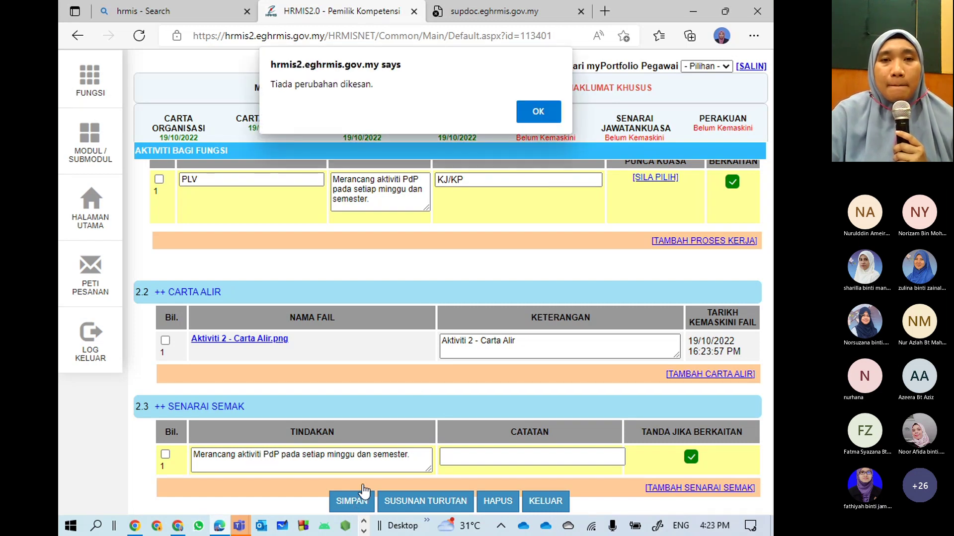
pyautogui.click(538, 112)
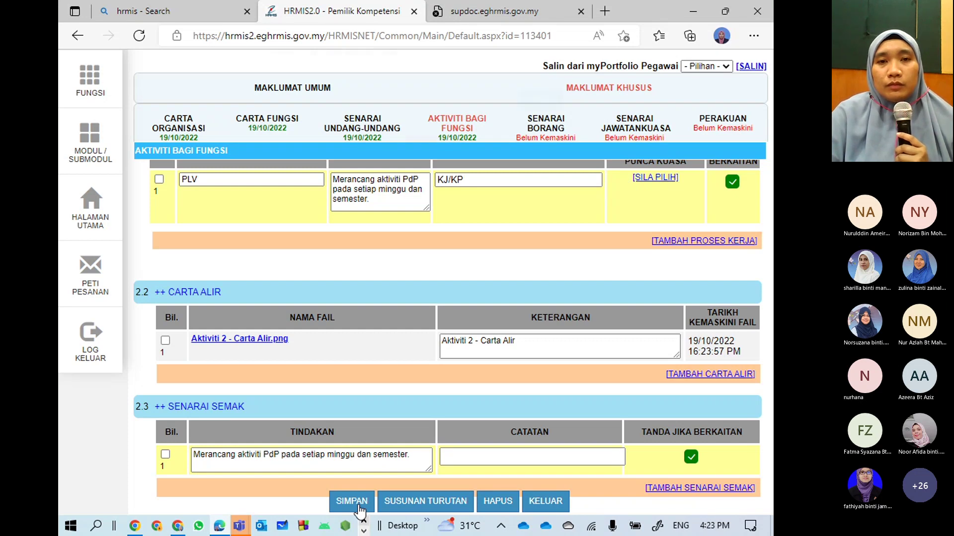
pyautogui.click(352, 502)
pyautogui.click(538, 112)
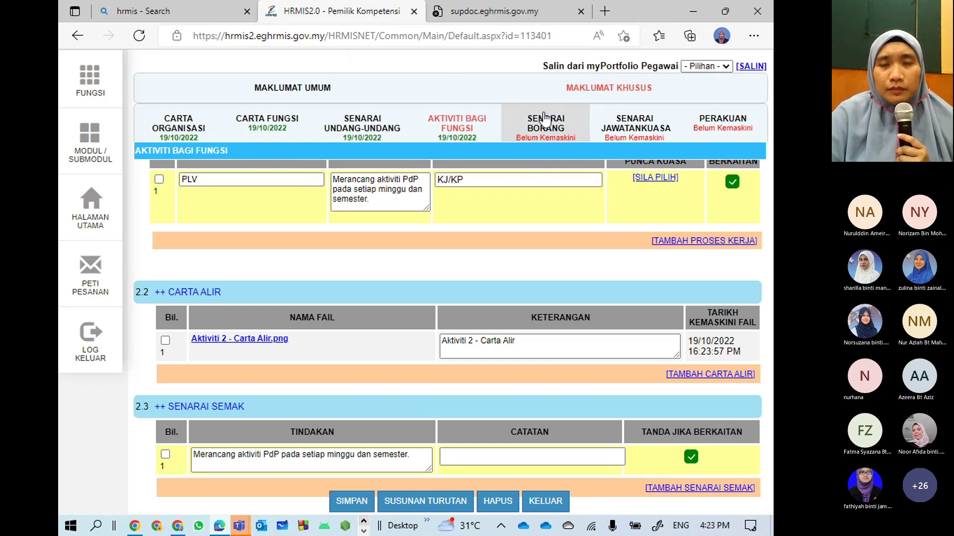
pyautogui.click(469, 130)
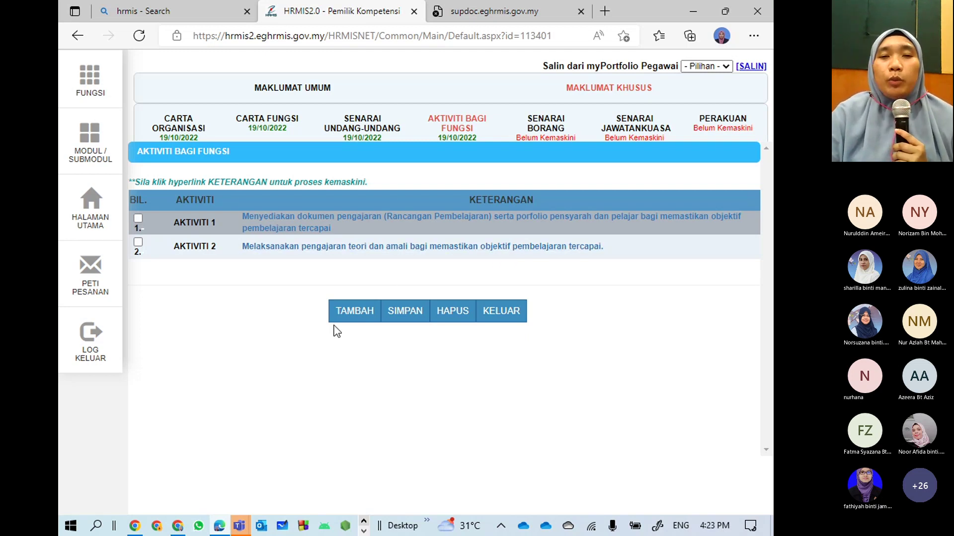
# Reopen Aktiviti 2, save twice past the no-changes notices, then go to Senarai Borang
pyautogui.click(383, 243)
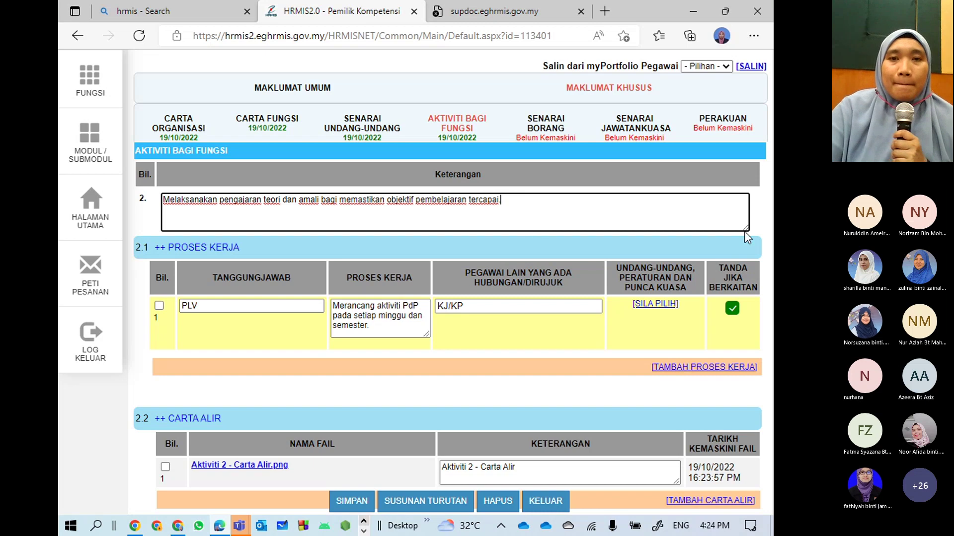
pyautogui.scroll(-2, 541, 268)
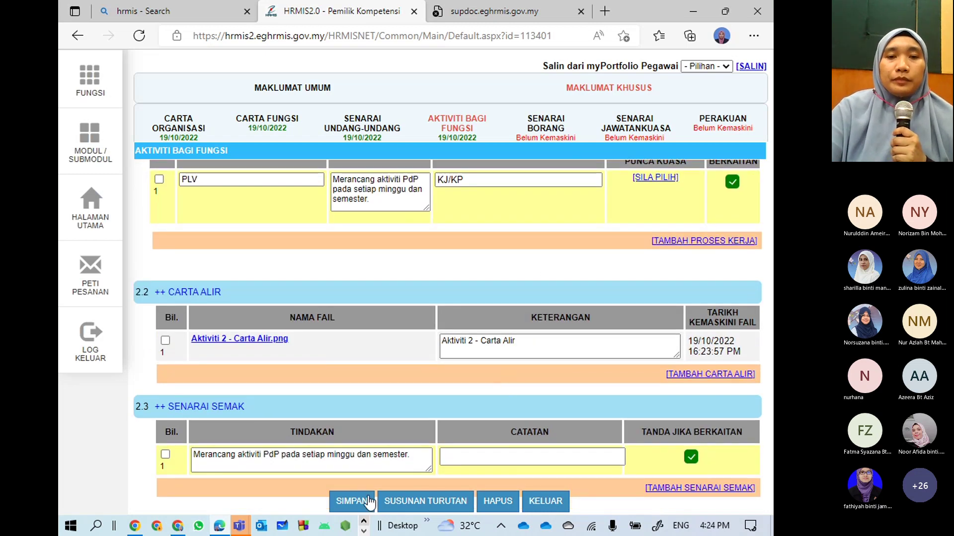
pyautogui.click(363, 502)
pyautogui.click(538, 100)
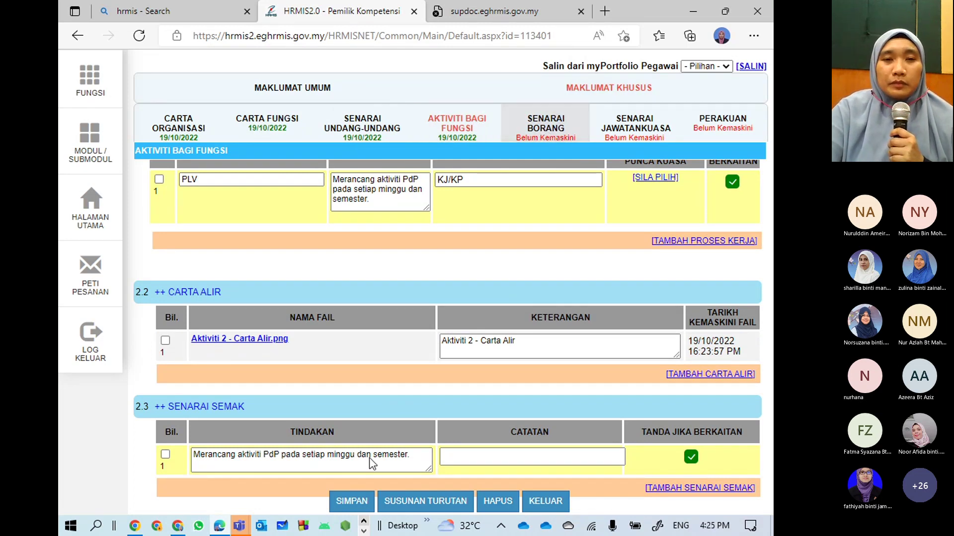
pyautogui.click(531, 111)
pyautogui.click(532, 110)
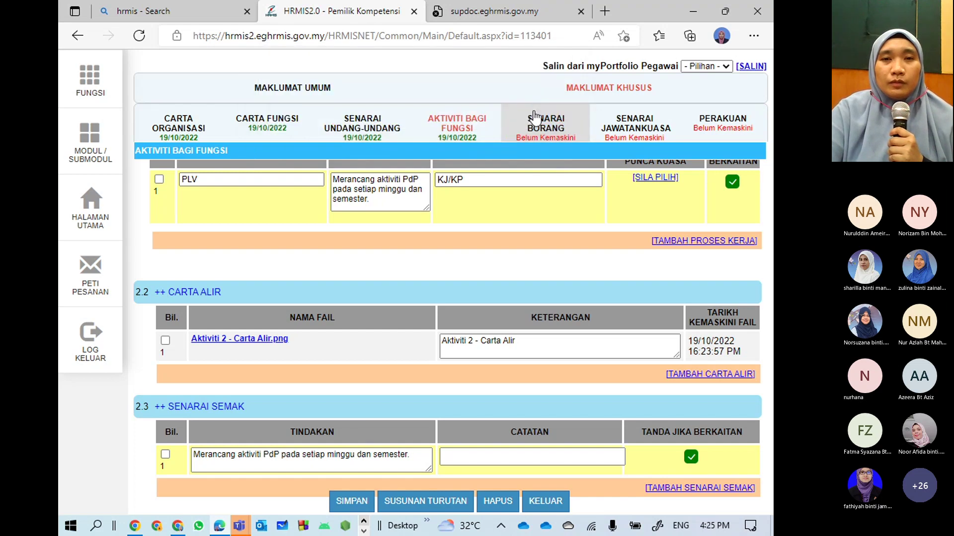
pyautogui.click(534, 117)
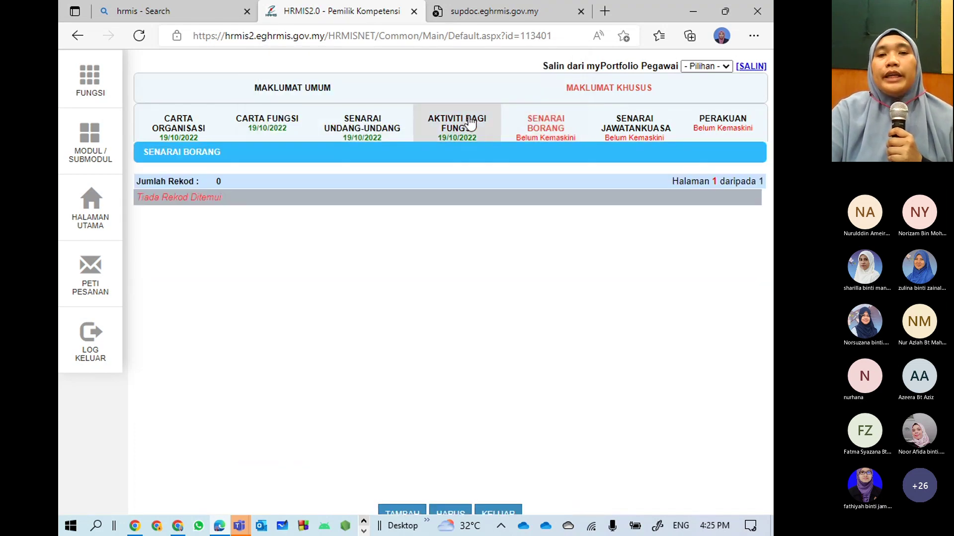
pyautogui.click(470, 123)
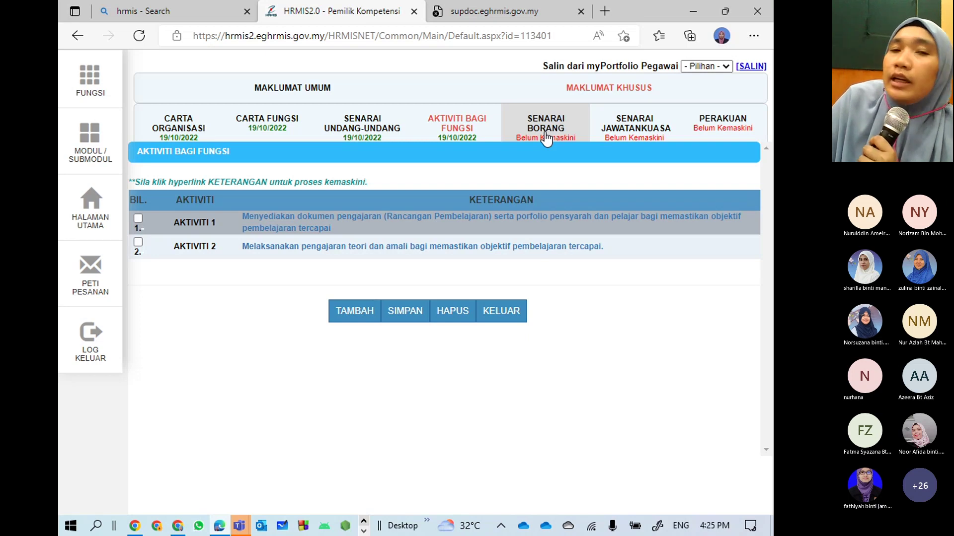
pyautogui.click(546, 134)
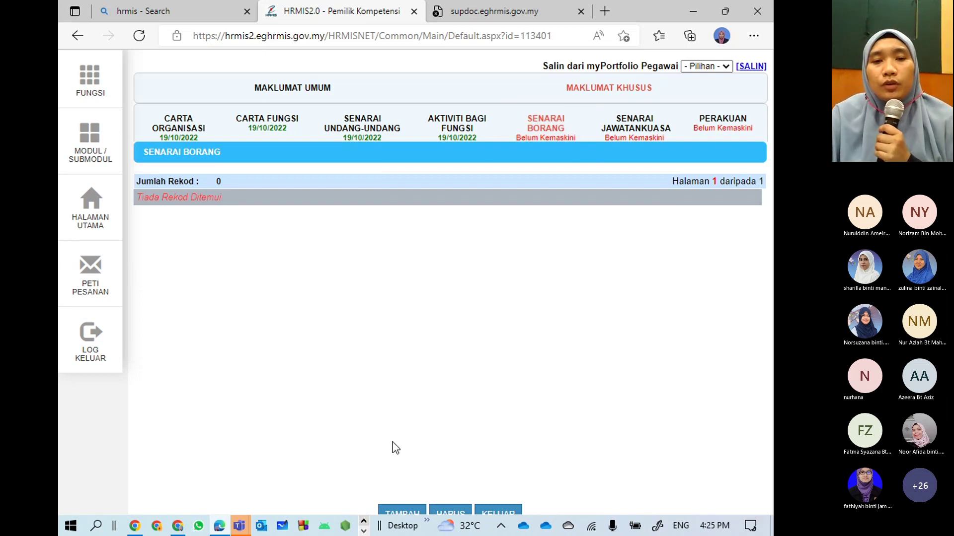
pyautogui.click(366, 528)
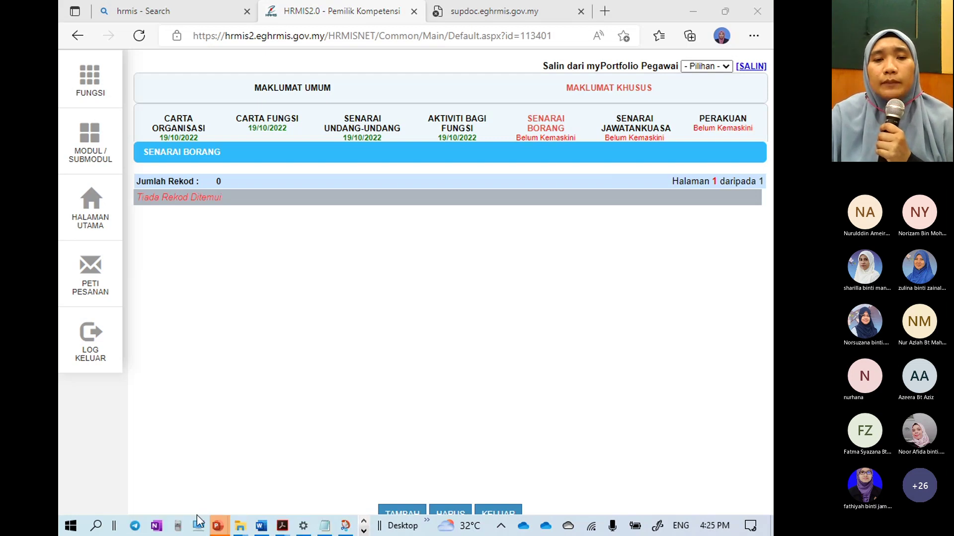
pyautogui.moveTo(283, 525)
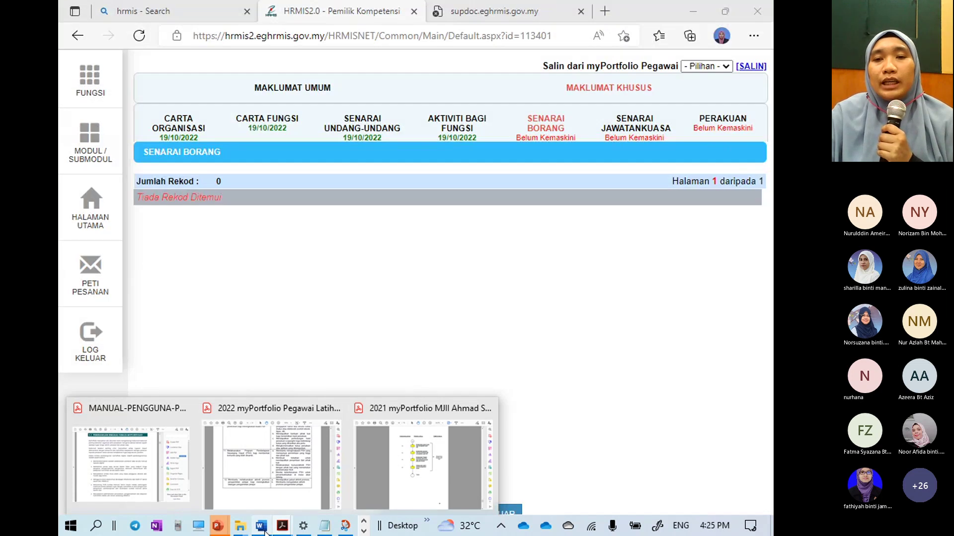
pyautogui.click(262, 526)
# Scroll the Word portfolio down to section 5.3's Aktiviti 12, then minimize Word
pyautogui.moveTo(767, 275); pyautogui.dragTo(762, 447)
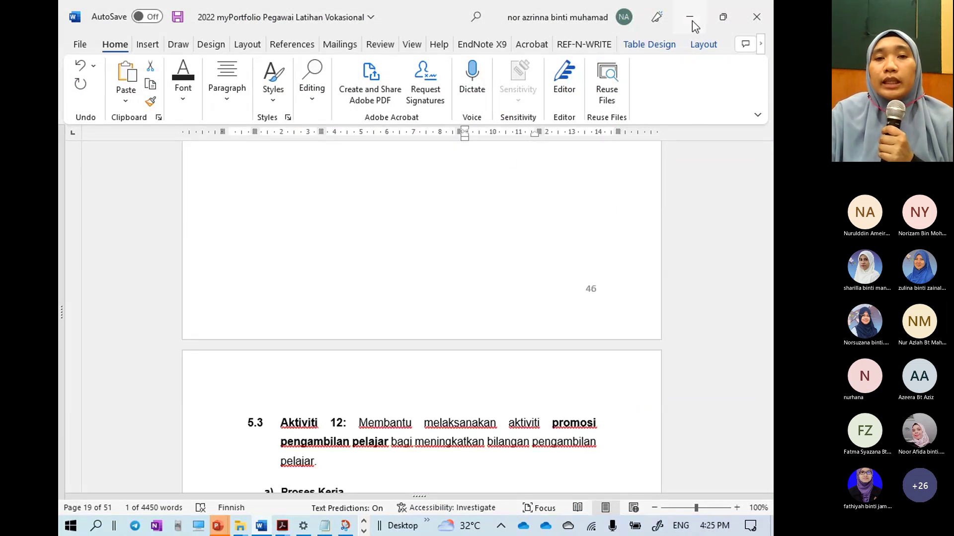
pyautogui.click(691, 19)
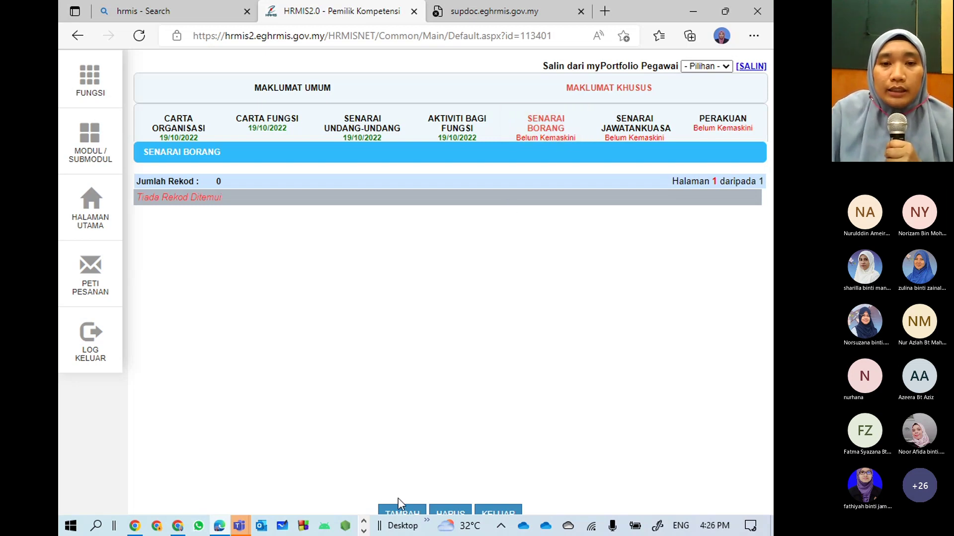
# Tick BORANG UPP on the last page of available forms, save, and confirm success
pyautogui.click(408, 513)
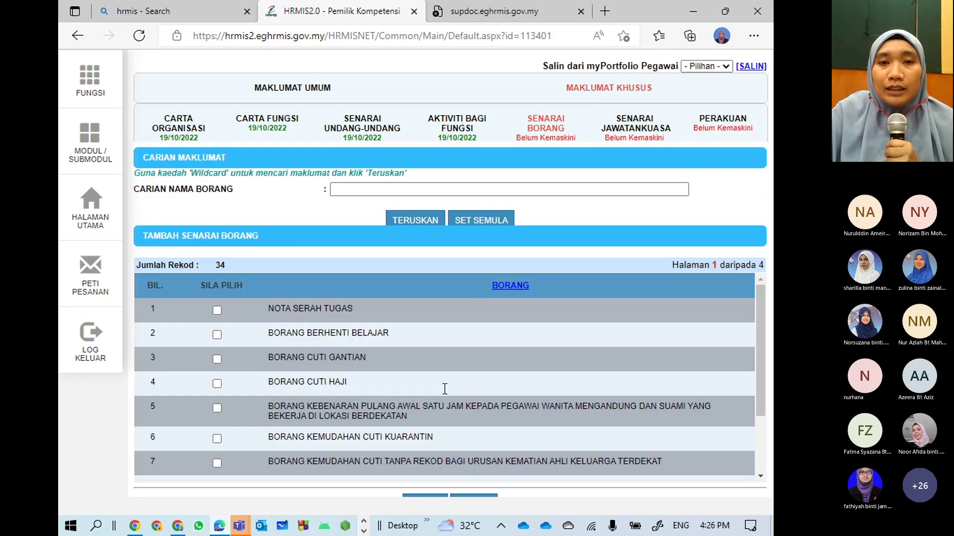
pyautogui.scroll(-3, 413, 329)
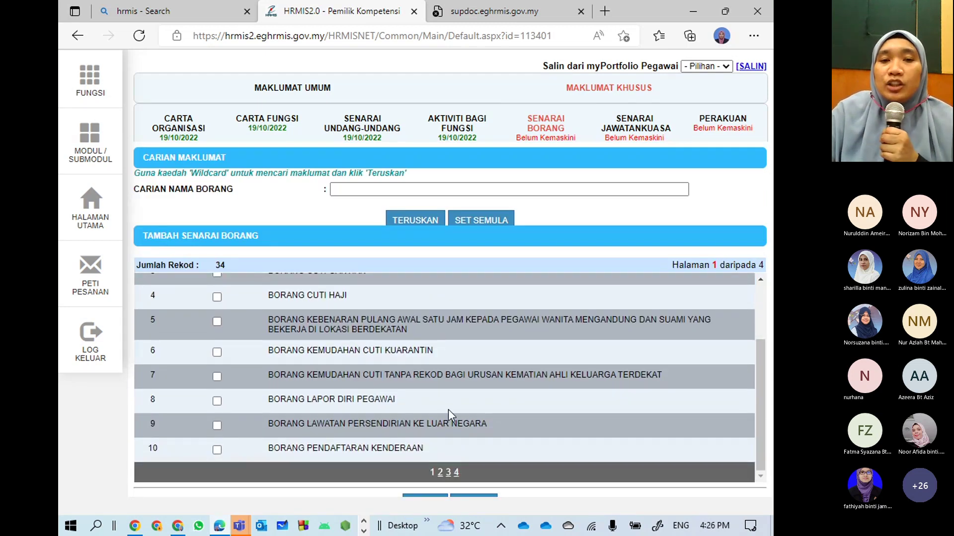
pyautogui.click(456, 473)
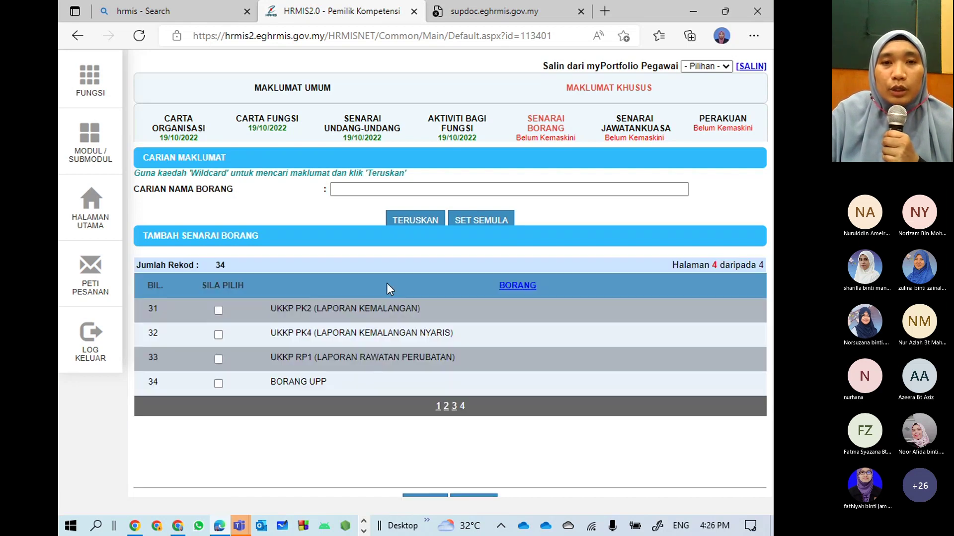
pyautogui.click(219, 384)
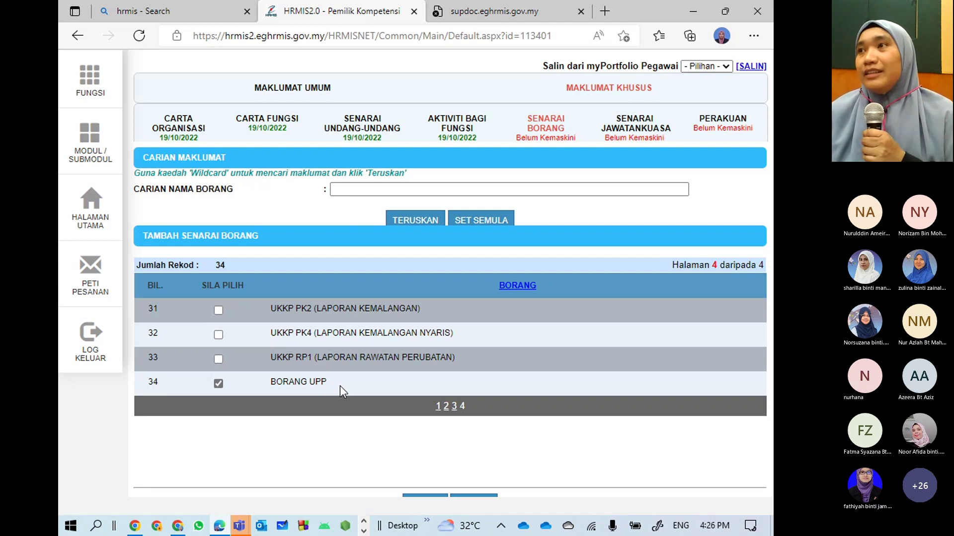
pyautogui.click(423, 498)
pyautogui.click(476, 116)
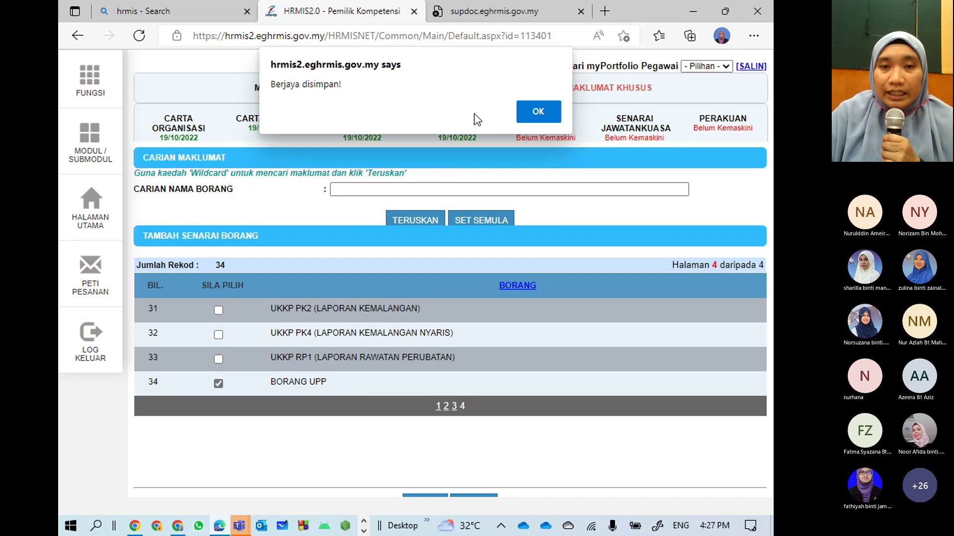
pyautogui.click(526, 113)
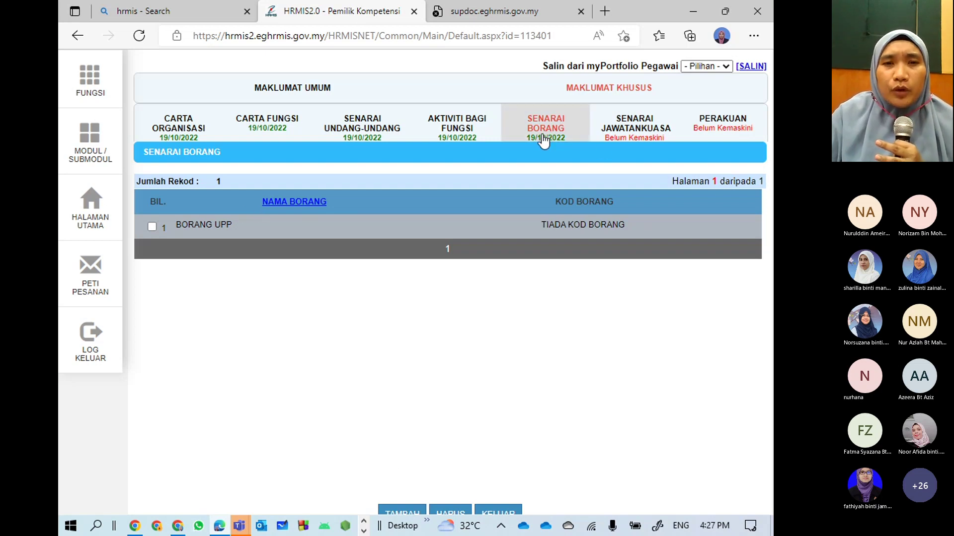
# Page through the available forms list to locate the LAMPIRAN D declaration form on page 3
pyautogui.click(413, 511)
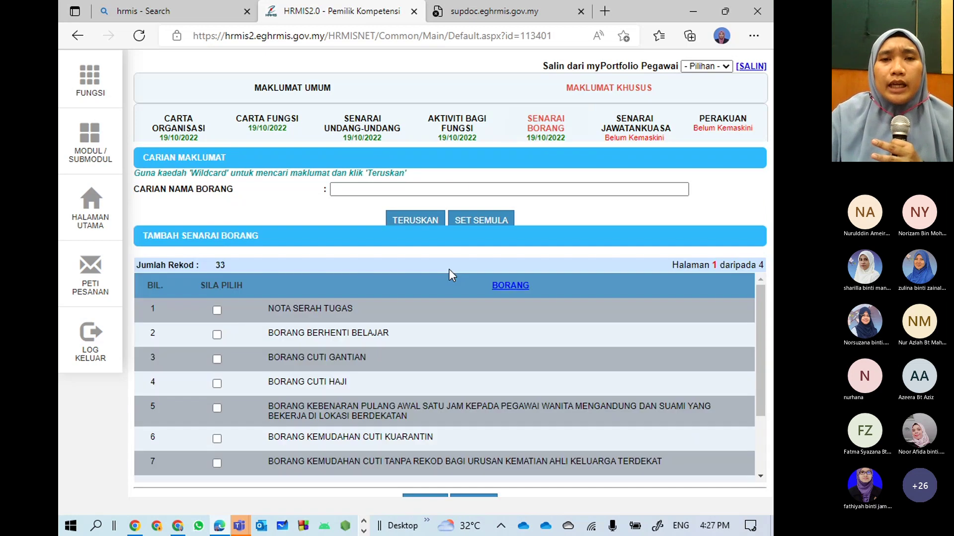
pyautogui.scroll(-3, 387, 423)
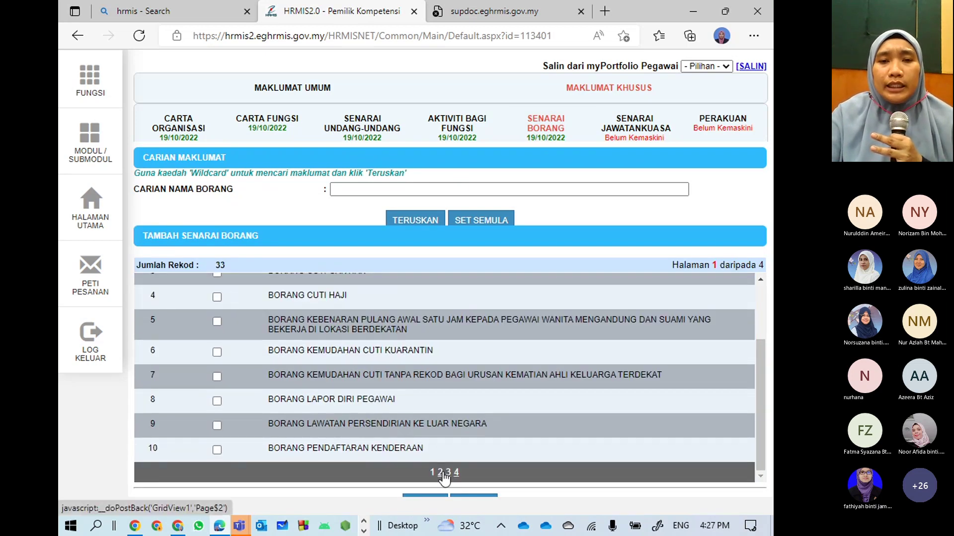
pyautogui.click(445, 475)
pyautogui.scroll(-2, 453, 451)
pyautogui.click(450, 471)
pyautogui.scroll(-2, 455, 476)
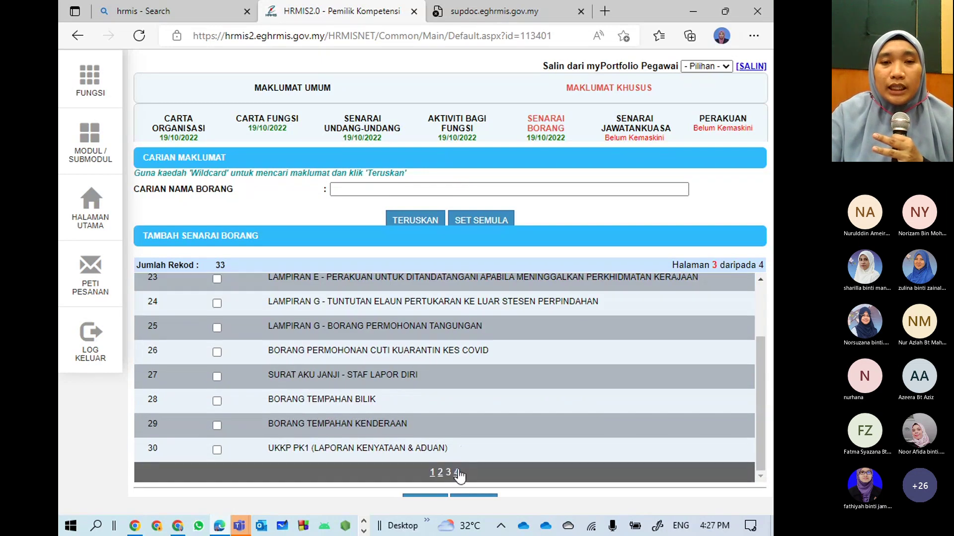
pyautogui.click(457, 473)
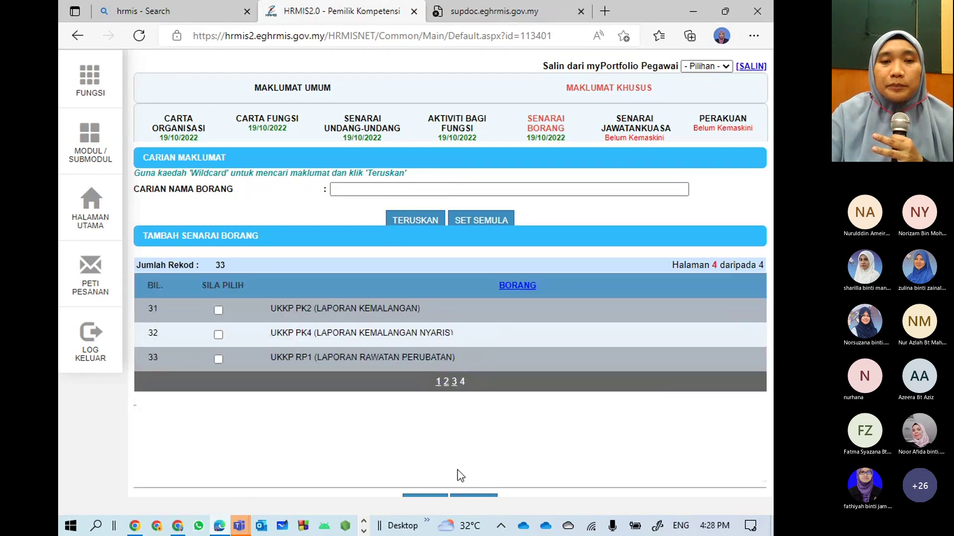
pyautogui.click(454, 383)
pyautogui.scroll(-1, 453, 395)
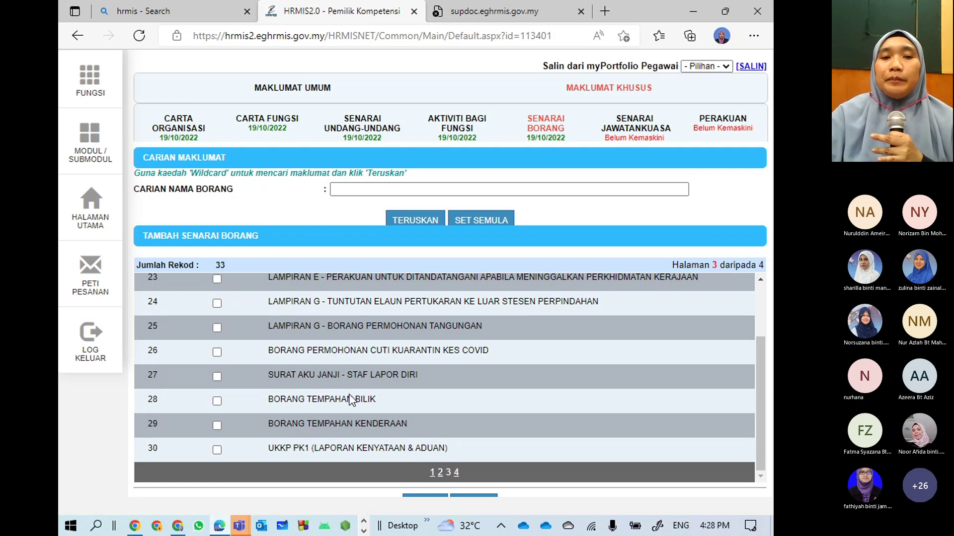
pyautogui.scroll(2, 437, 363)
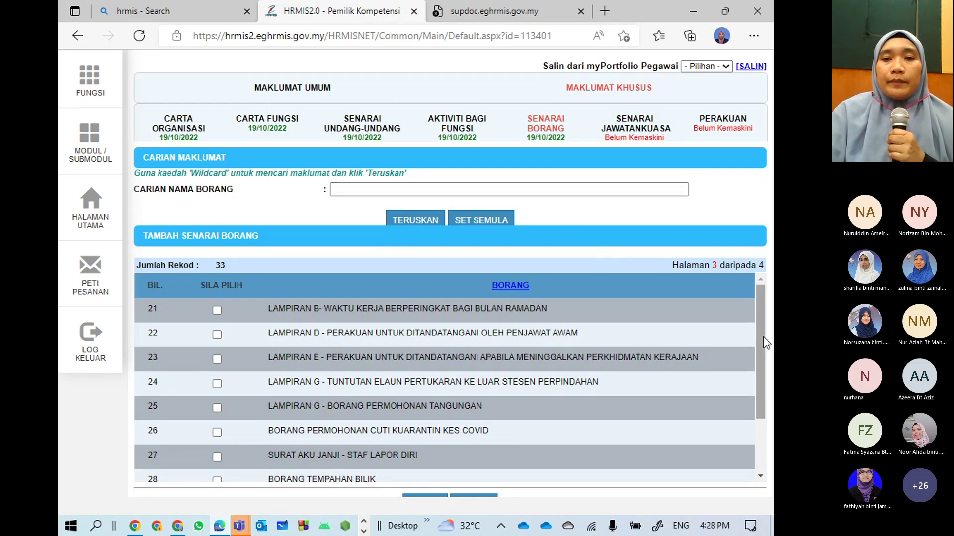
pyautogui.scroll(-2, 765, 343)
pyautogui.scroll(2, 766, 335)
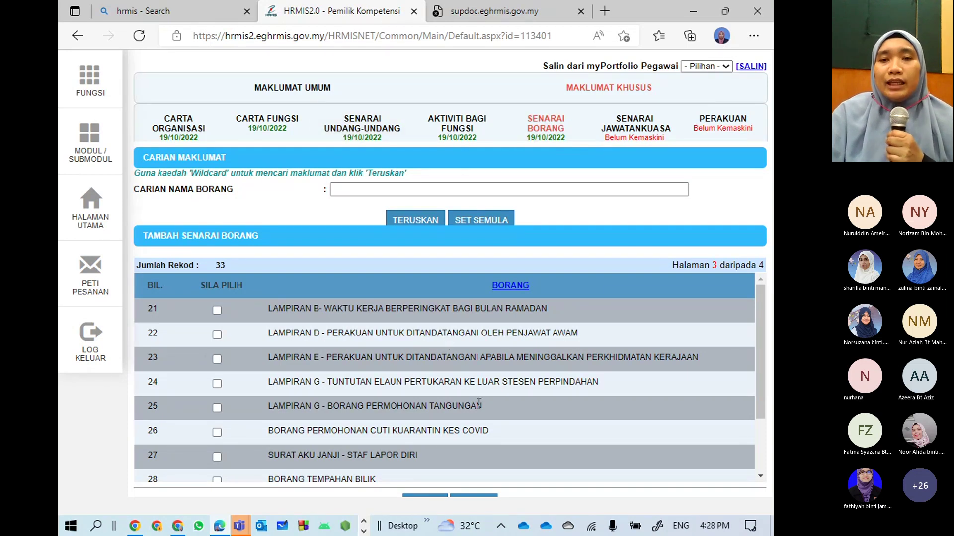
# Tick LAMPIRAN D and save it to the Senarai Borang list
pyautogui.click(216, 335)
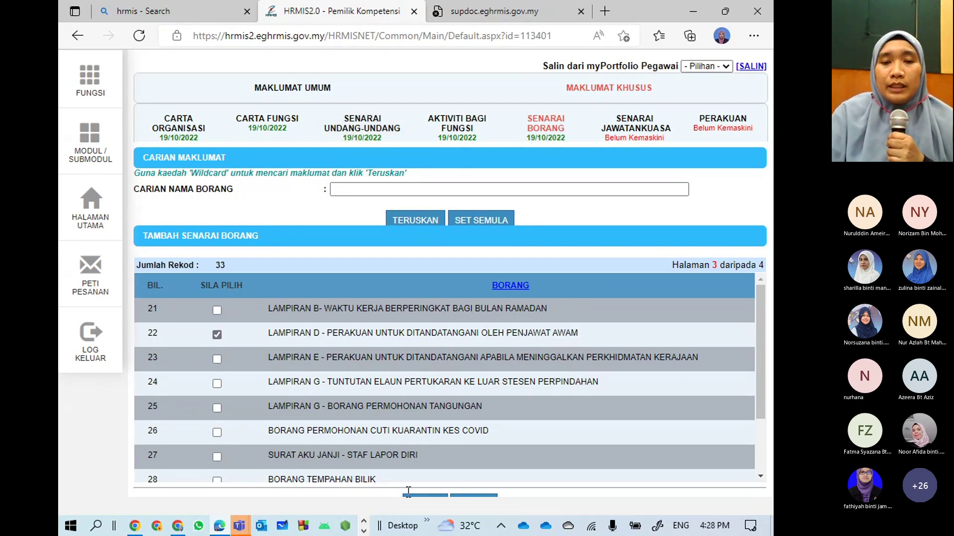
pyautogui.scroll(-2, 437, 474)
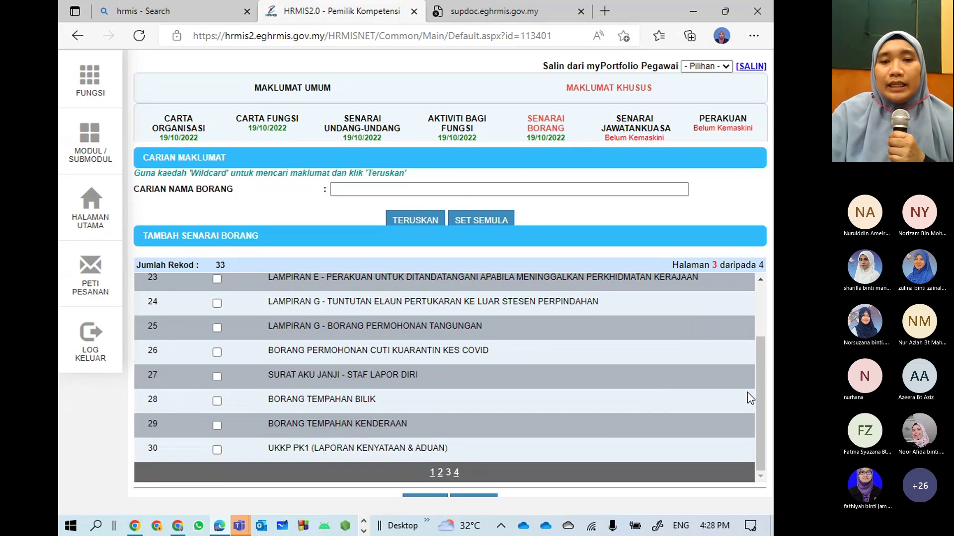
pyautogui.click(435, 499)
pyautogui.click(485, 113)
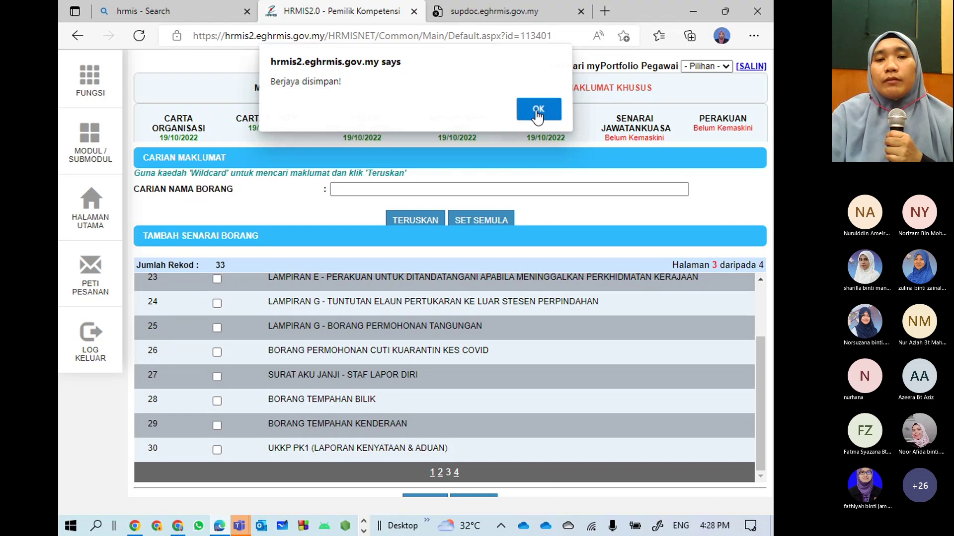
pyautogui.click(537, 112)
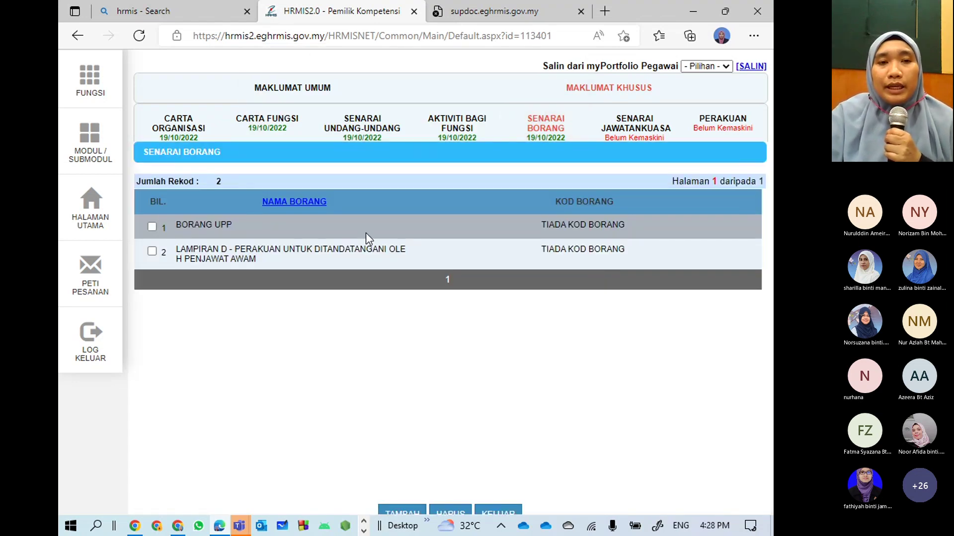
# Delete the LAMPIRAN D record so only BORANG UPP remains
pyautogui.click(152, 251)
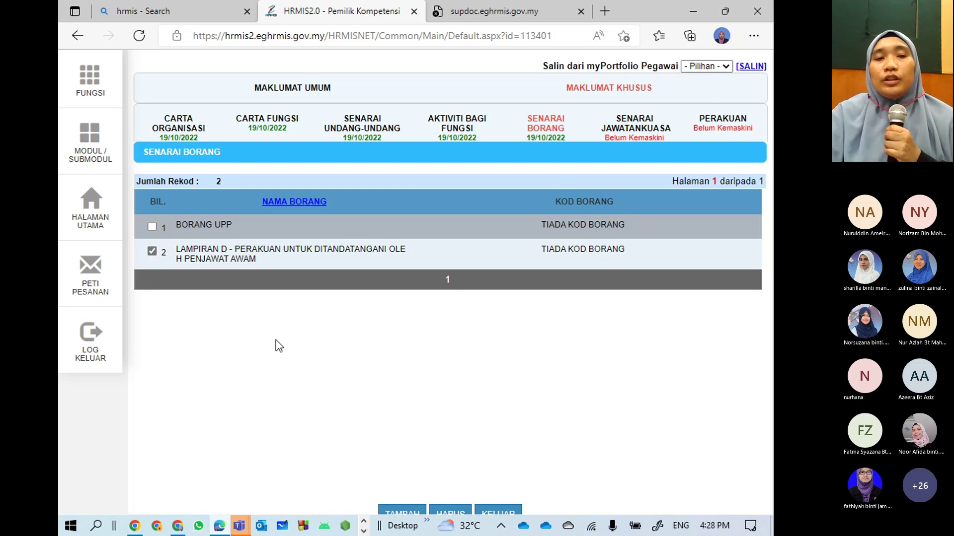
pyautogui.click(447, 513)
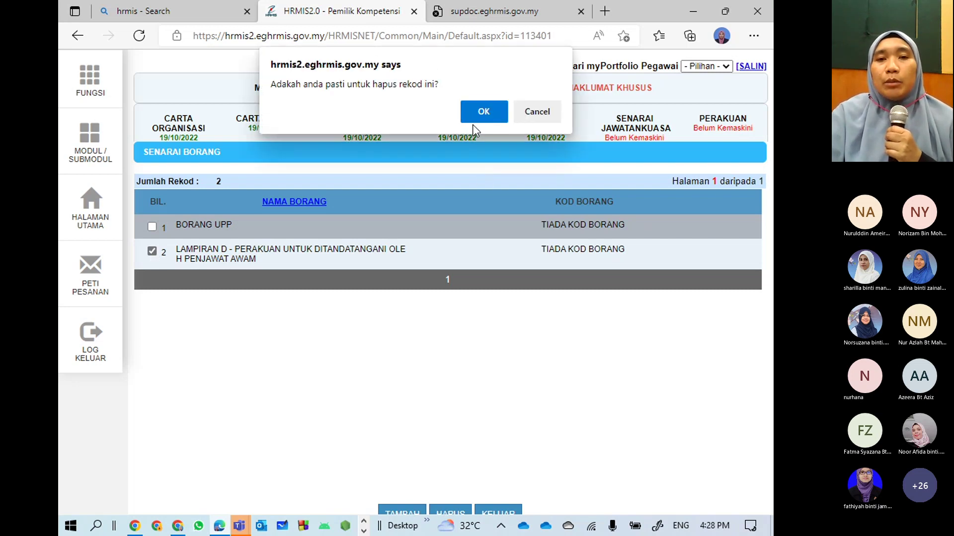
pyautogui.click(476, 118)
pyautogui.click(542, 112)
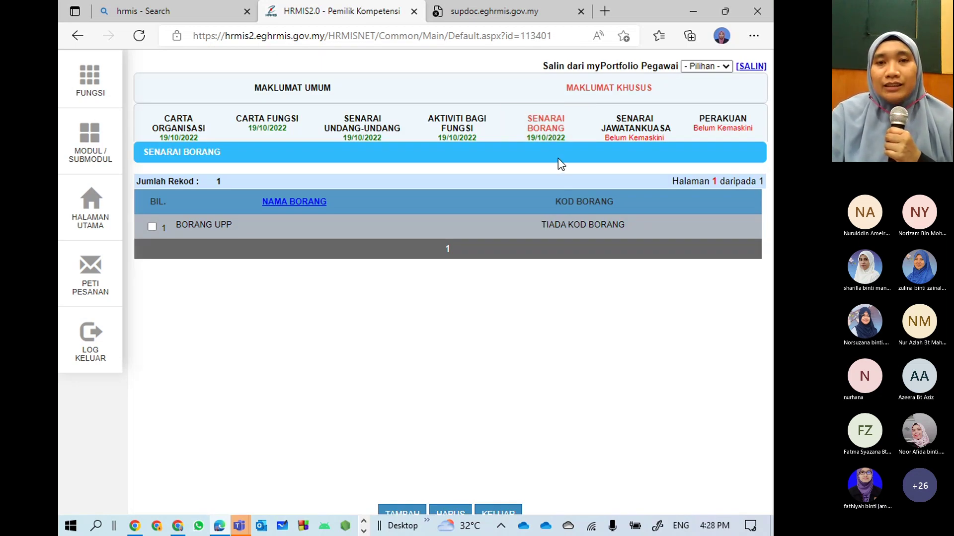
pyautogui.click(364, 531)
pyautogui.moveTo(282, 526)
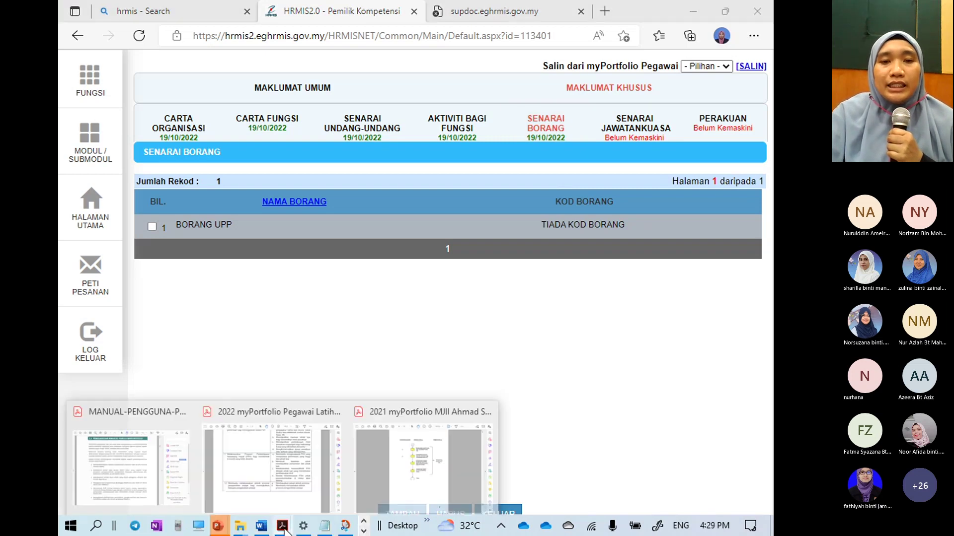
pyautogui.click(275, 462)
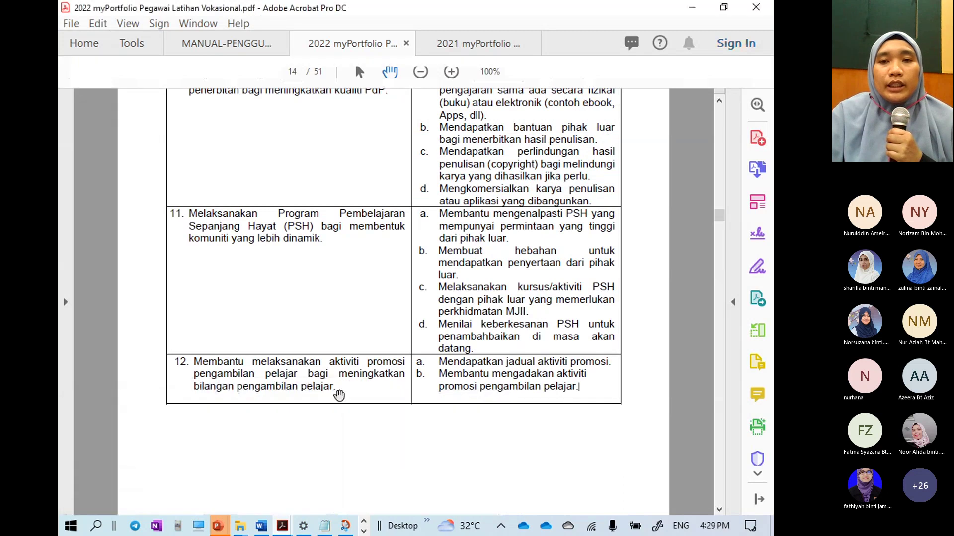
pyautogui.moveTo(720, 215); pyautogui.dragTo(719, 497)
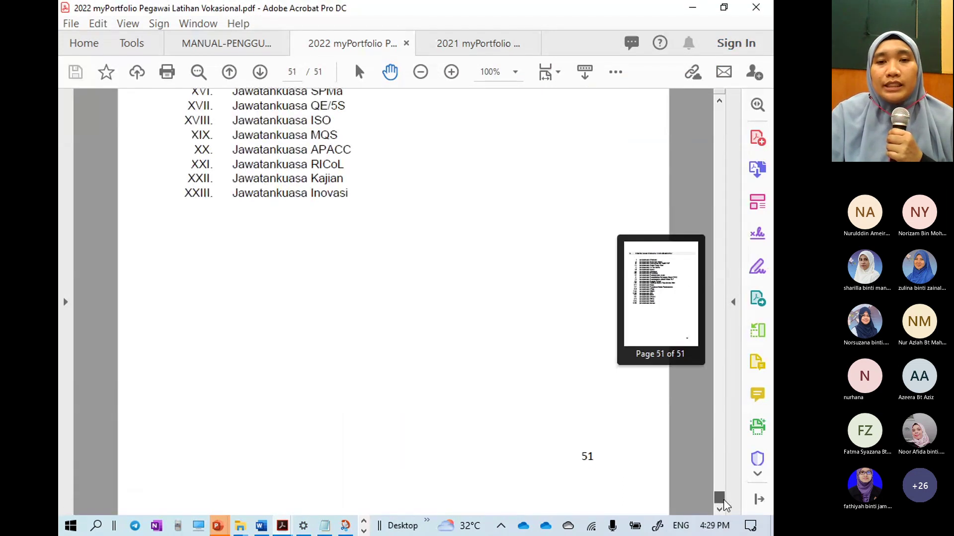
pyautogui.scroll(10, 515, 325)
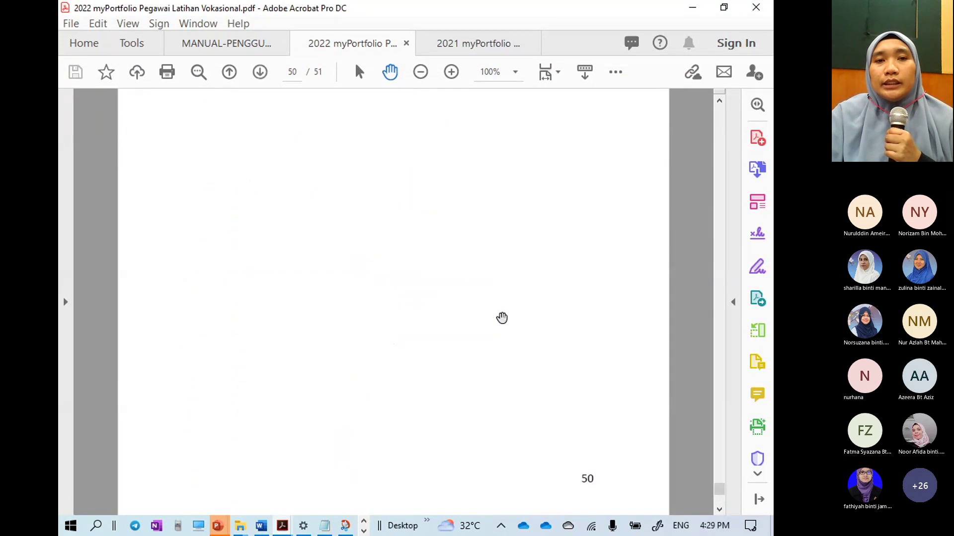
pyautogui.scroll(8, 503, 316)
pyautogui.scroll(-6, 355, 300)
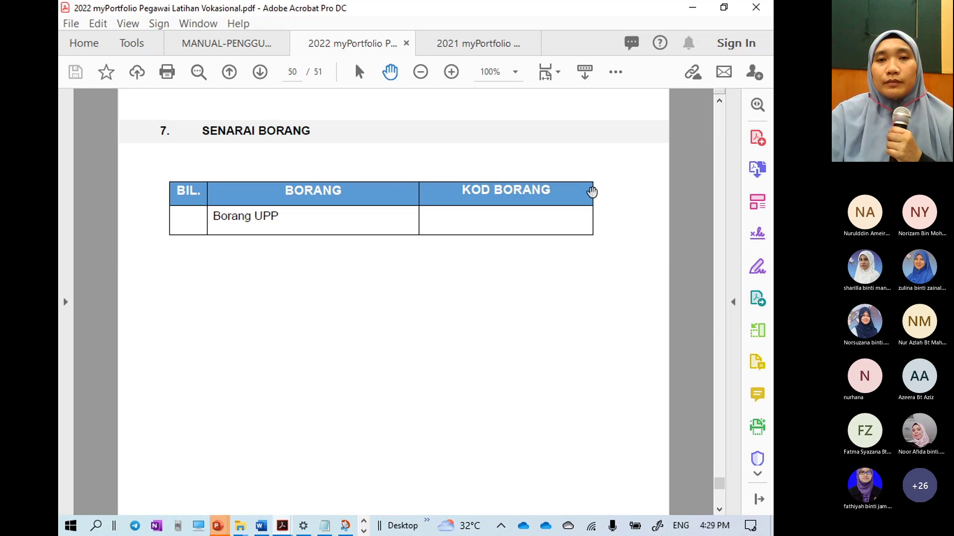
pyautogui.scroll(-2, 587, 194)
pyautogui.scroll(-2, 584, 201)
pyautogui.scroll(-3, 580, 207)
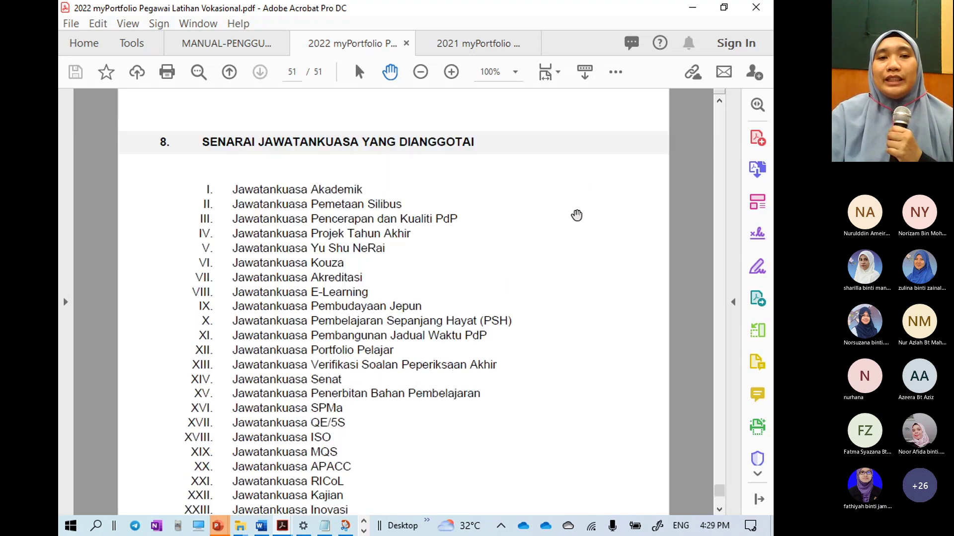
pyautogui.scroll(-1, 575, 213)
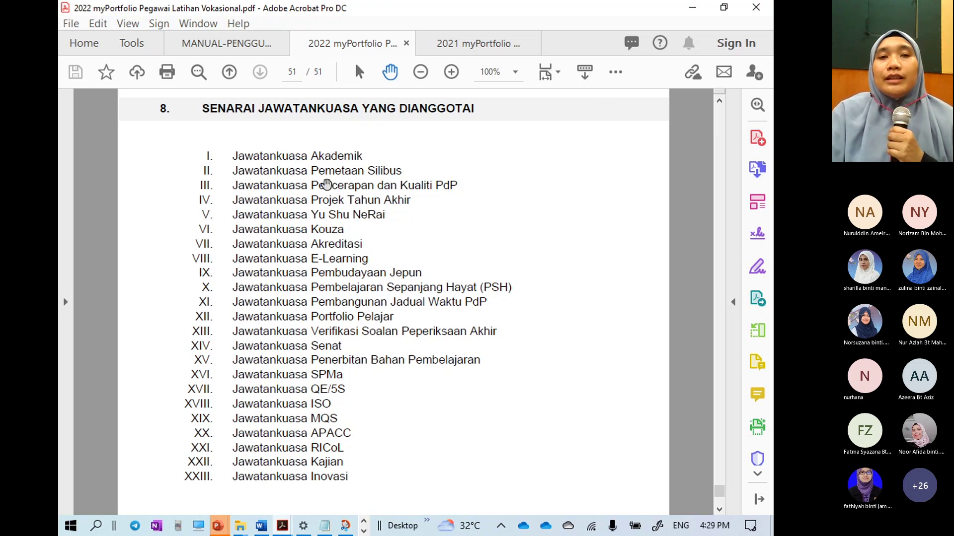
pyautogui.hotkey('alt', 'Tab')
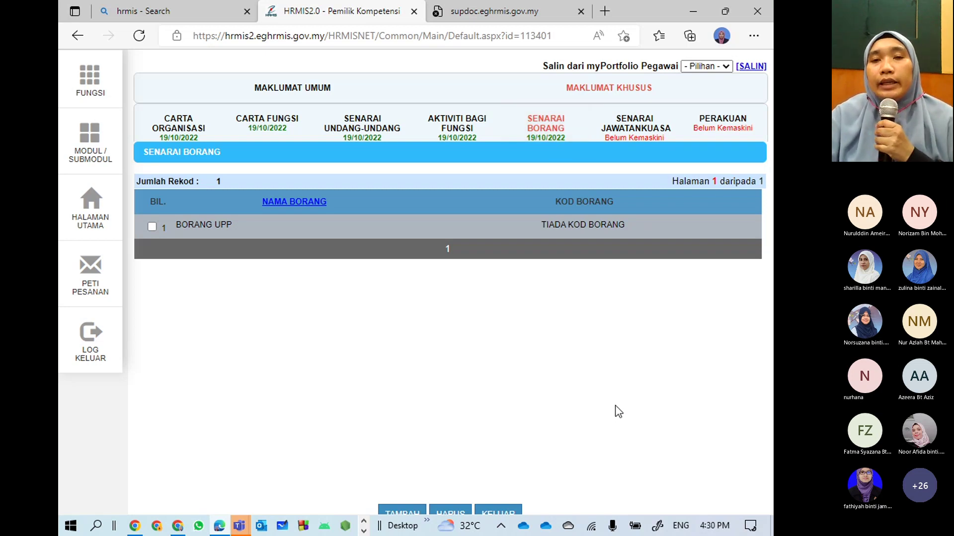
# Open the 66-committee TAMBAH list under Senarai Jawatankuasa, scroll it, then bring Word forward
pyautogui.click(640, 129)
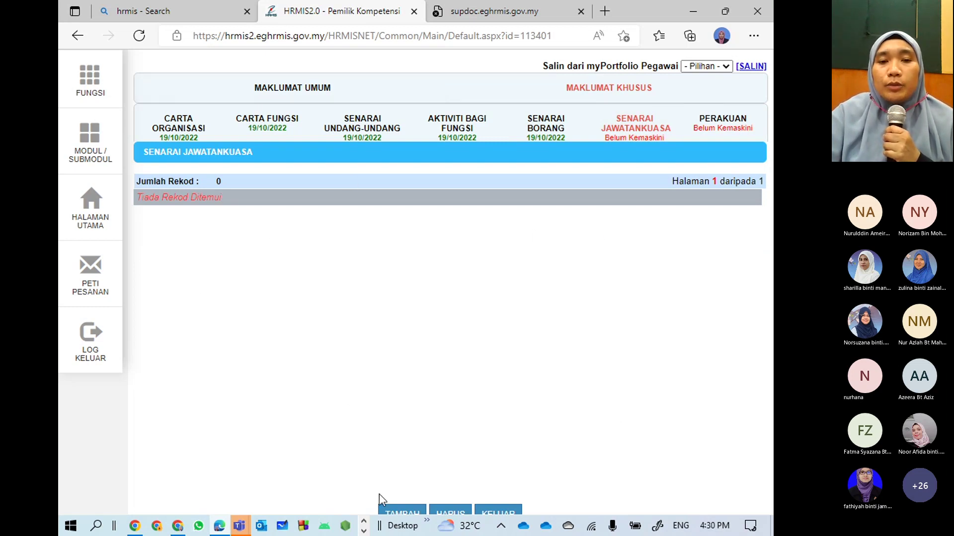
pyautogui.click(402, 515)
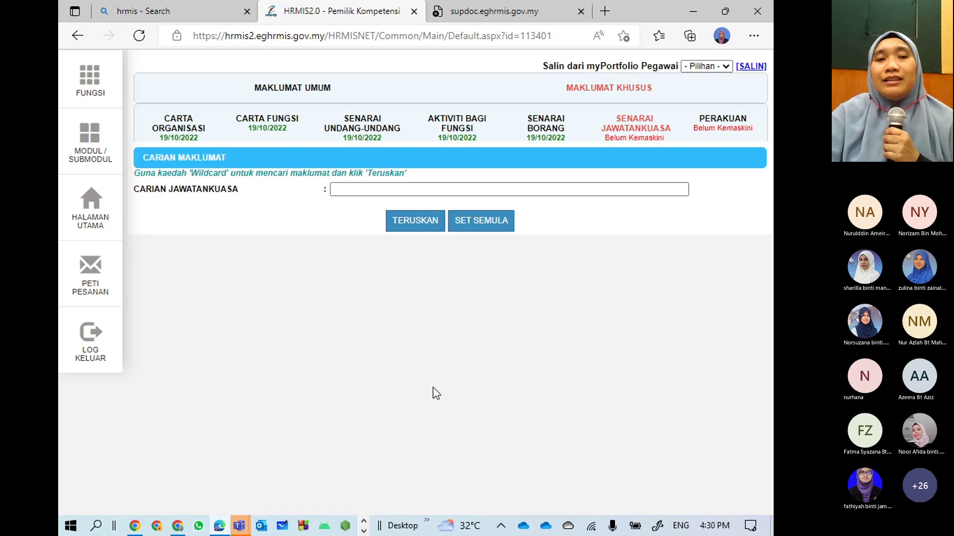
pyautogui.scroll(-1, 475, 303)
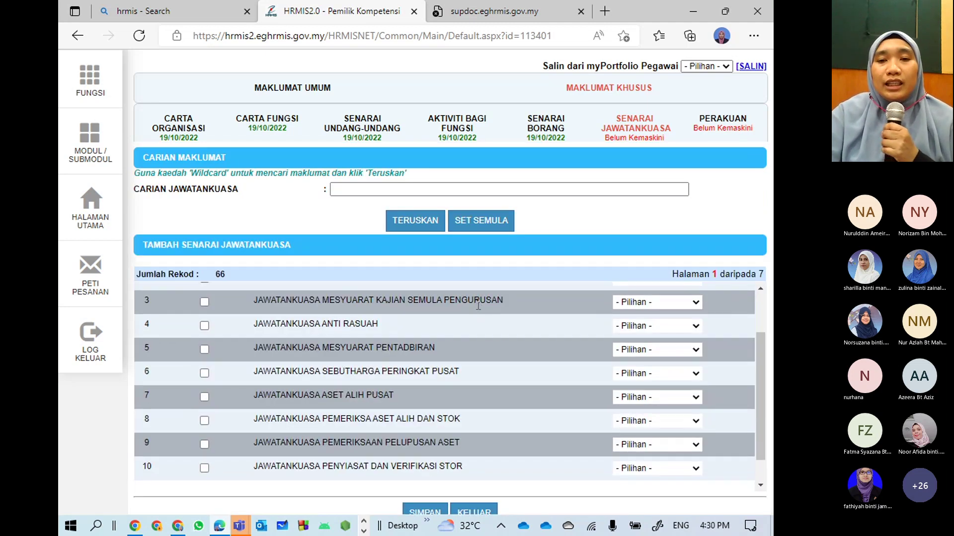
pyautogui.scroll(-1, 478, 306)
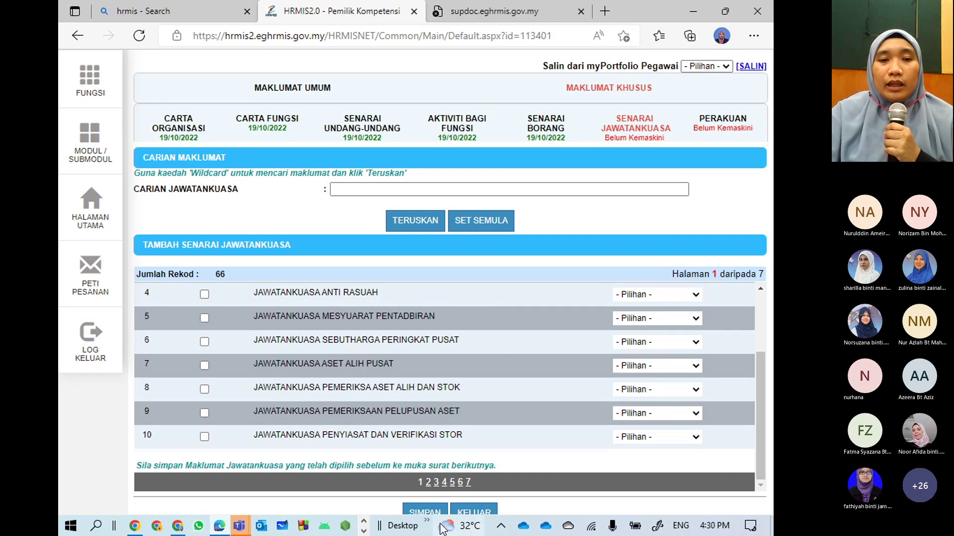
pyautogui.click(364, 531)
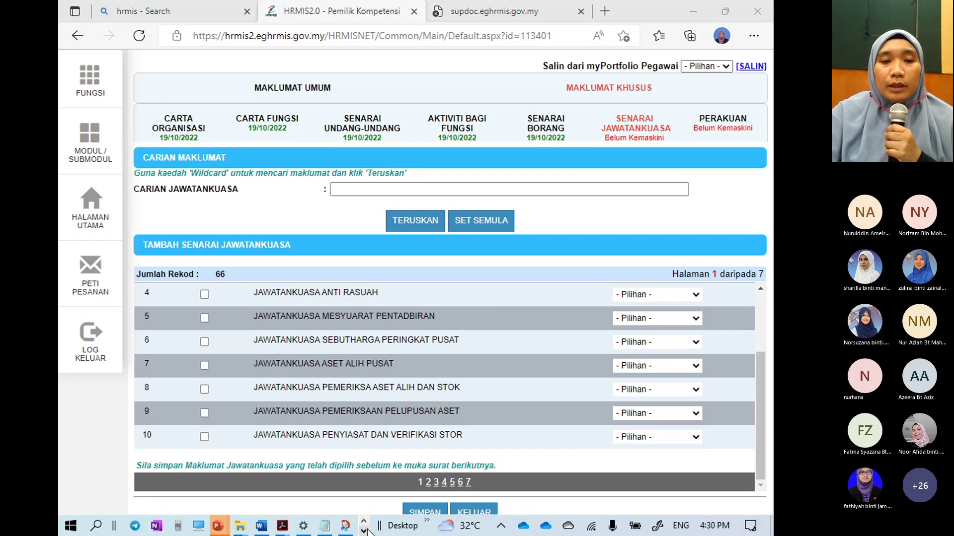
pyautogui.click(262, 526)
# Scroll Word to page 51's list of 23 committees served on, then minimise Word
pyautogui.scroll(-5, 356, 447)
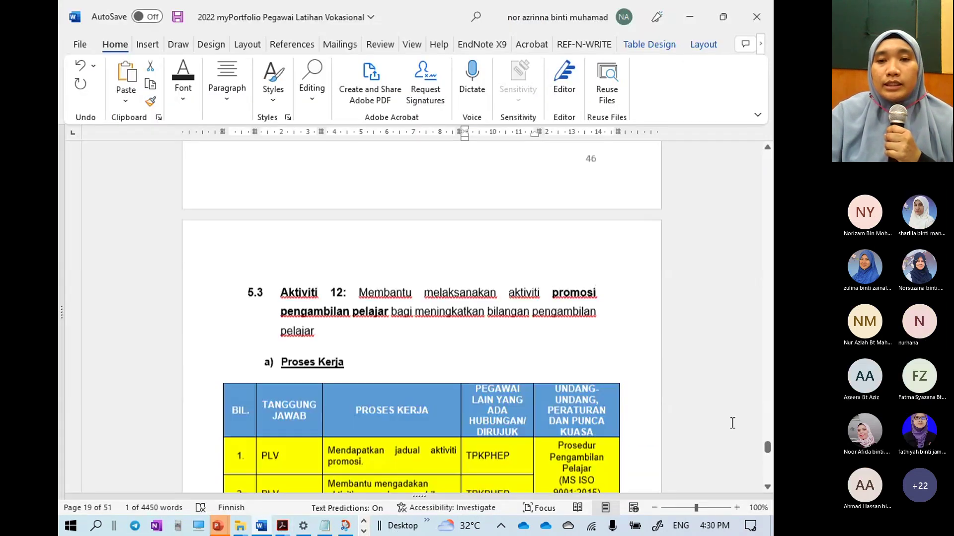
pyautogui.moveTo(767, 278); pyautogui.dragTo(767, 467)
pyautogui.scroll(20, 495, 392)
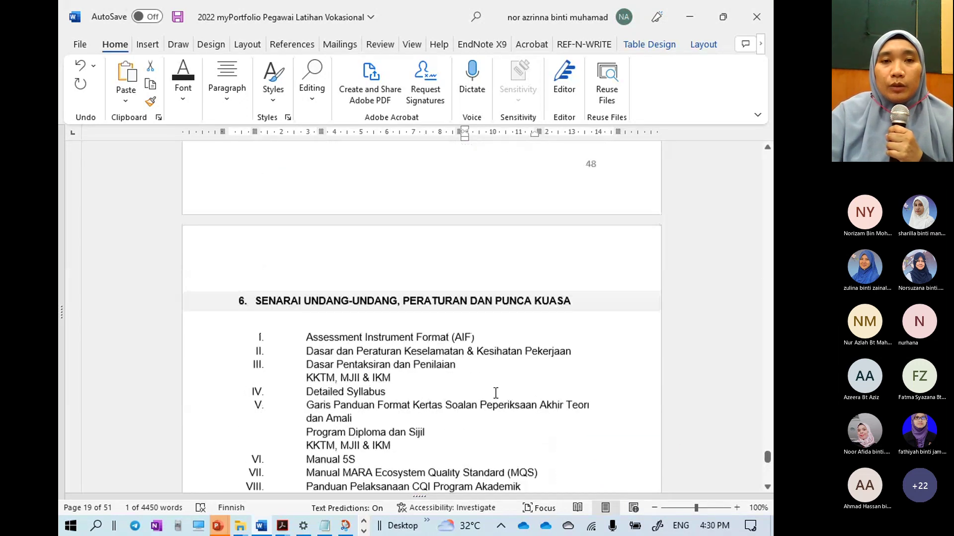
pyautogui.scroll(-20, 489, 388)
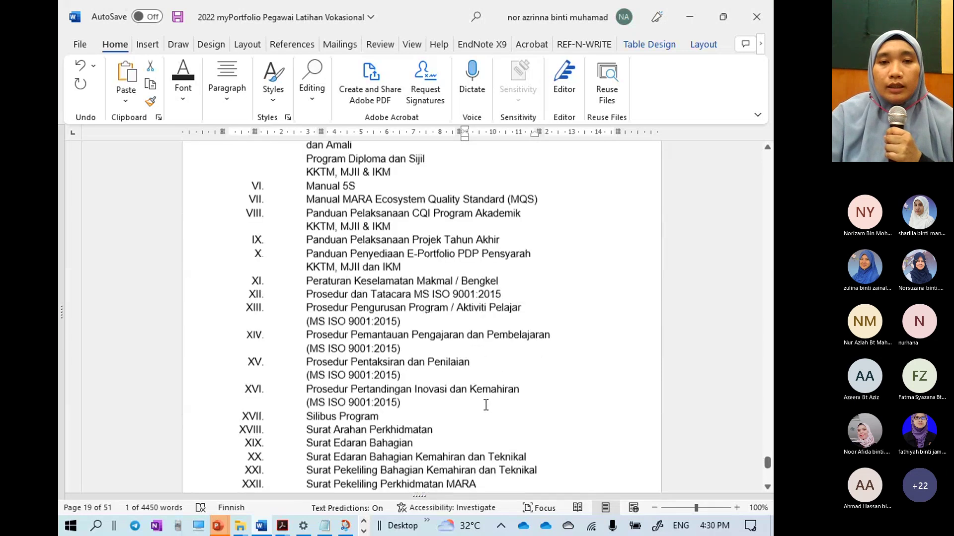
pyautogui.scroll(10, 483, 385)
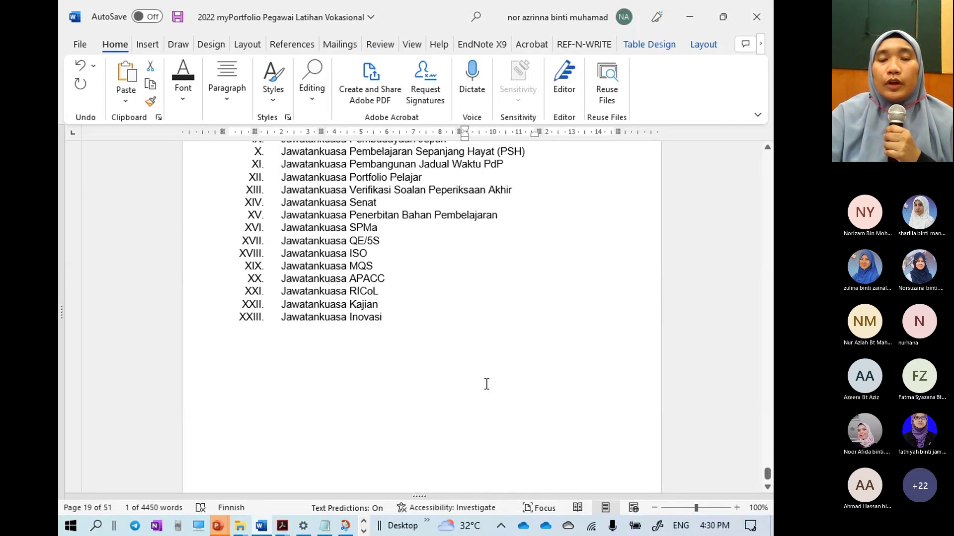
pyautogui.click(397, 331)
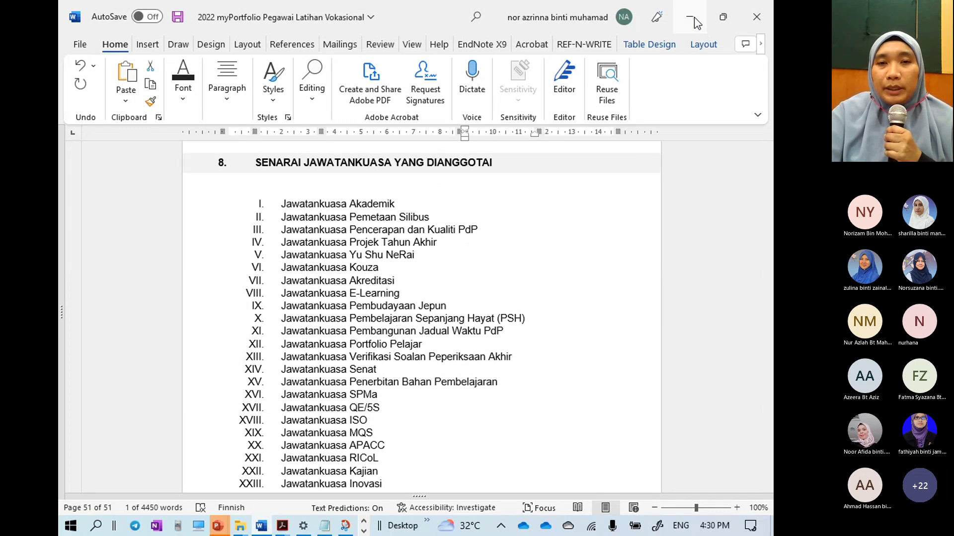
pyautogui.click(690, 17)
# Set Jawatankuasa Anti Rasuah's role to Penasihat, after trying Naib Pengerusi and Pengerusi
pyautogui.click(646, 294)
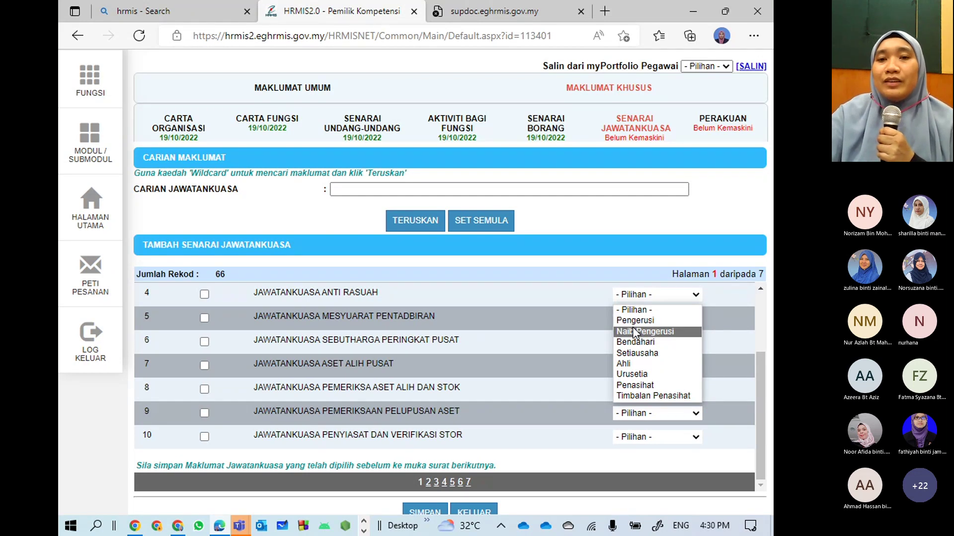
pyautogui.click(633, 330)
pyautogui.click(649, 295)
pyautogui.click(640, 321)
pyautogui.click(649, 295)
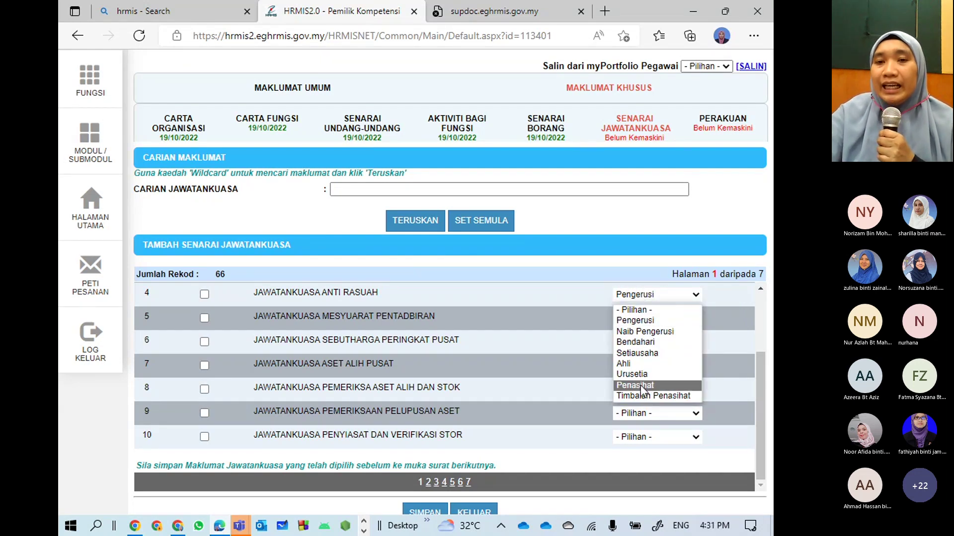
pyautogui.click(641, 386)
pyautogui.click(649, 295)
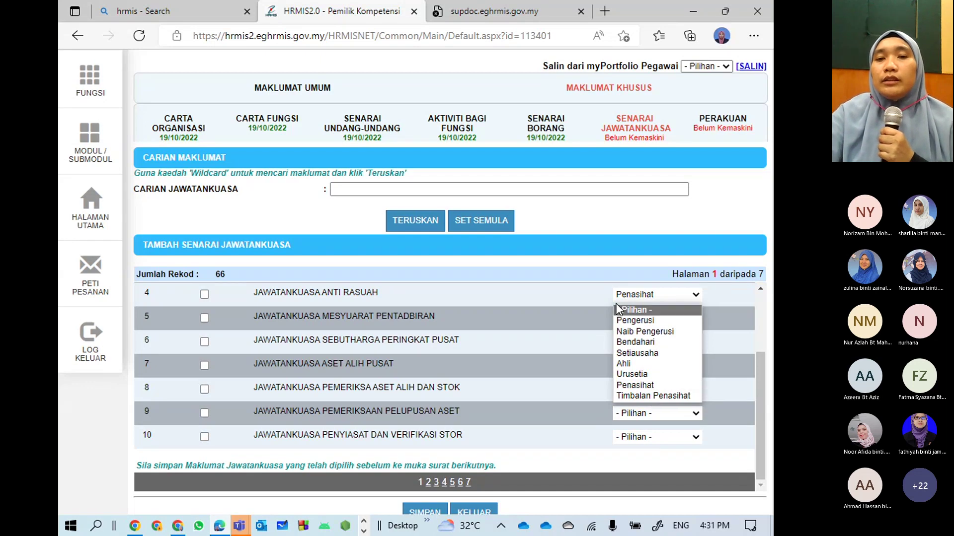
pyautogui.click(616, 268)
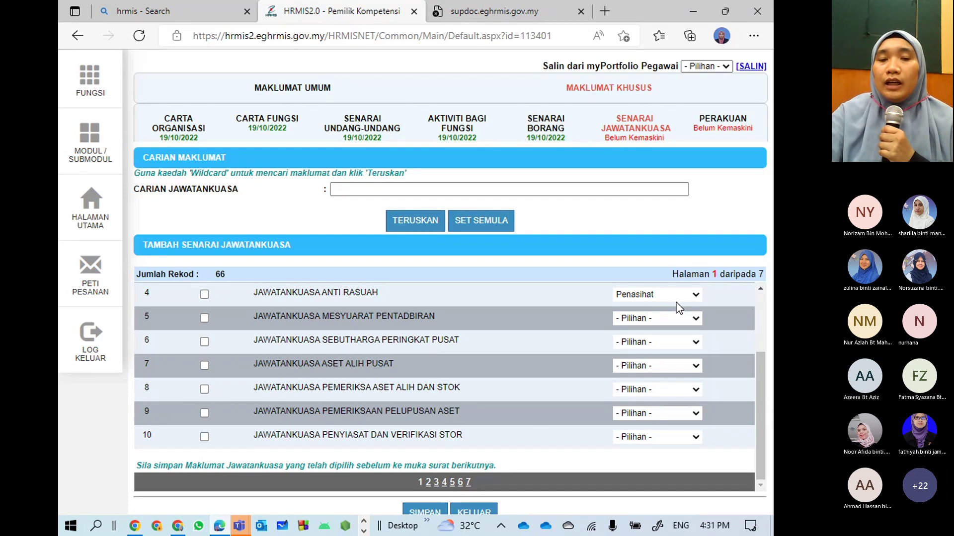
# Bring up the 2022 myPortfolio PDF from the Acrobat taskbar icon
pyautogui.click(364, 530)
pyautogui.click(363, 531)
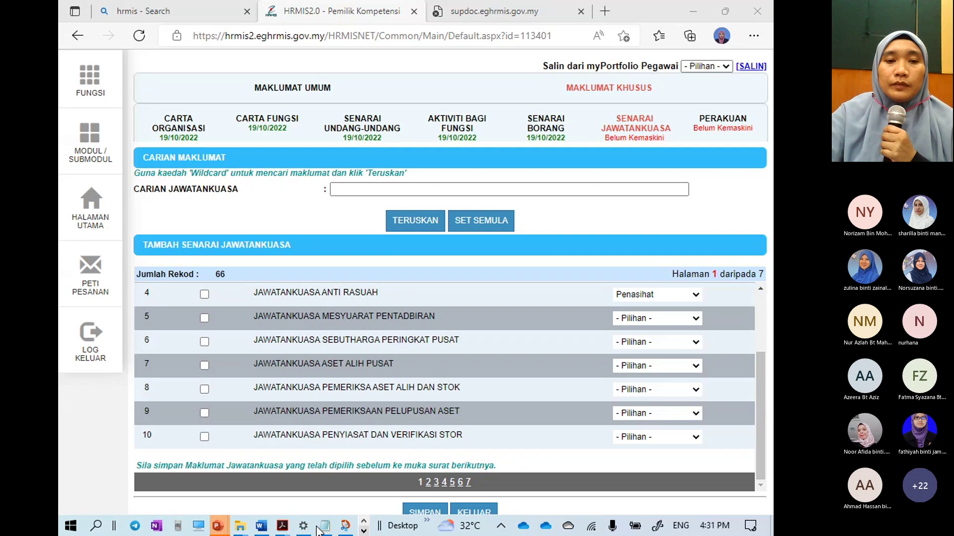
pyautogui.click(696, 295)
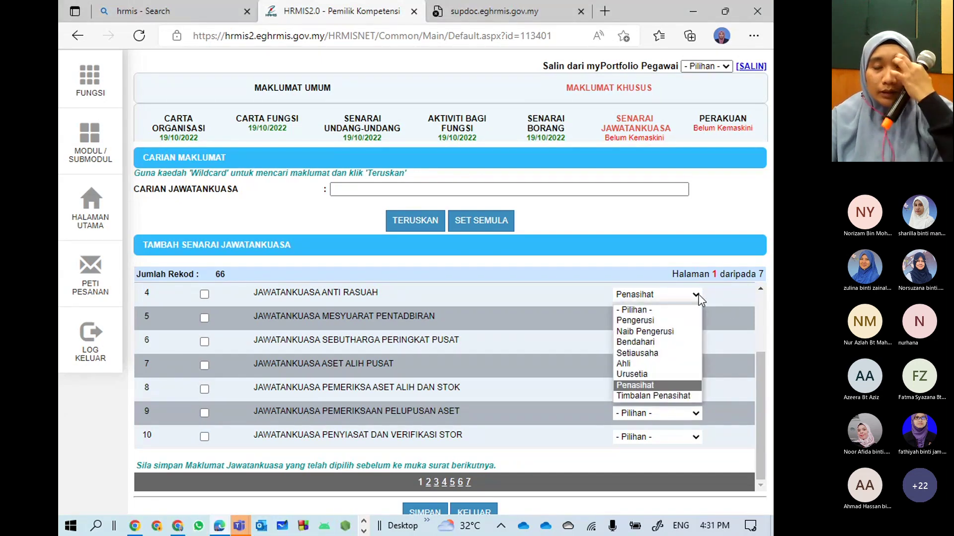
pyautogui.click(365, 530)
pyautogui.click(364, 530)
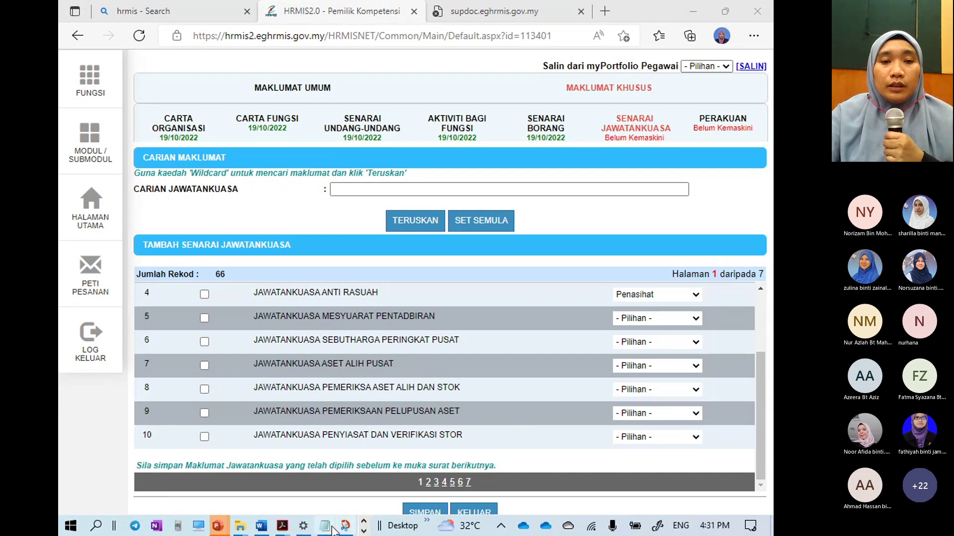
pyautogui.moveTo(282, 526)
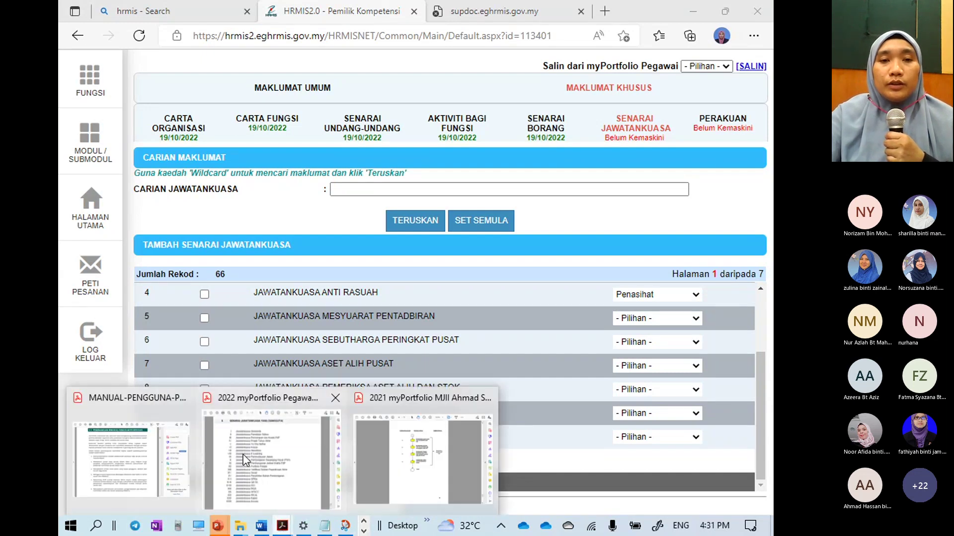
pyautogui.click(317, 457)
# Read the page 51 Senarai Jawatankuasa Yang Dianggotai list in the PDF, then minimise Acrobat
pyautogui.scroll(-2, 473, 307)
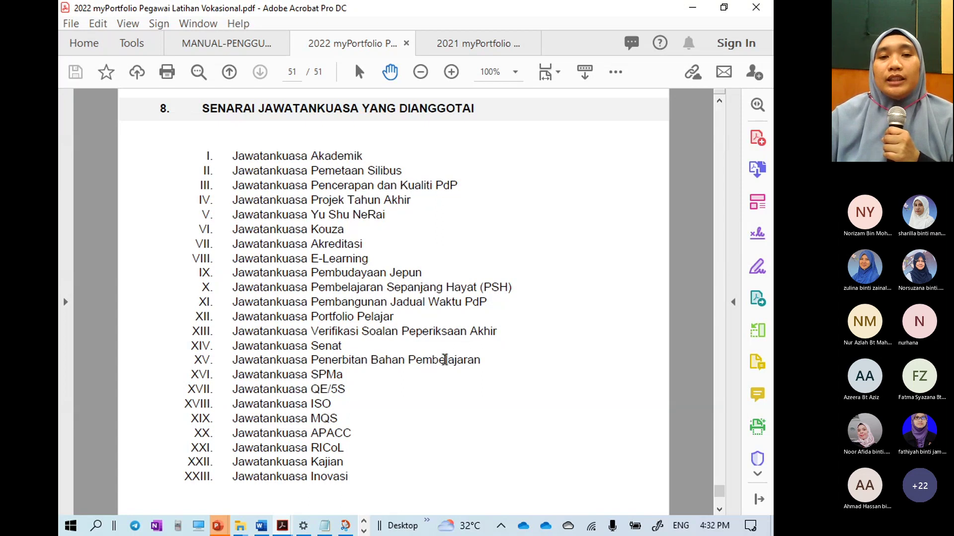
pyautogui.click(695, 6)
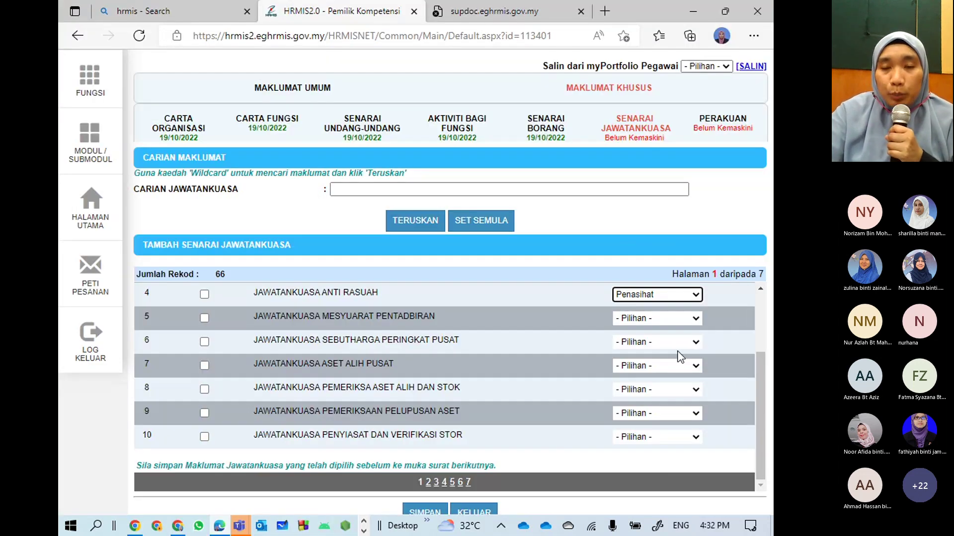
# Recheck the 2022 myPortfolio PDF's committee list and return to the HRMIS form
pyautogui.click(687, 298)
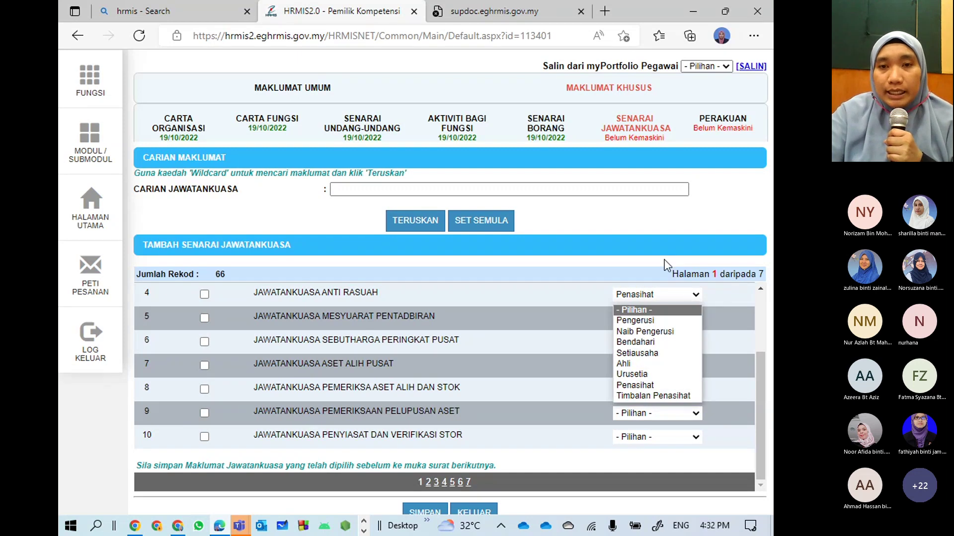
pyautogui.click(363, 530)
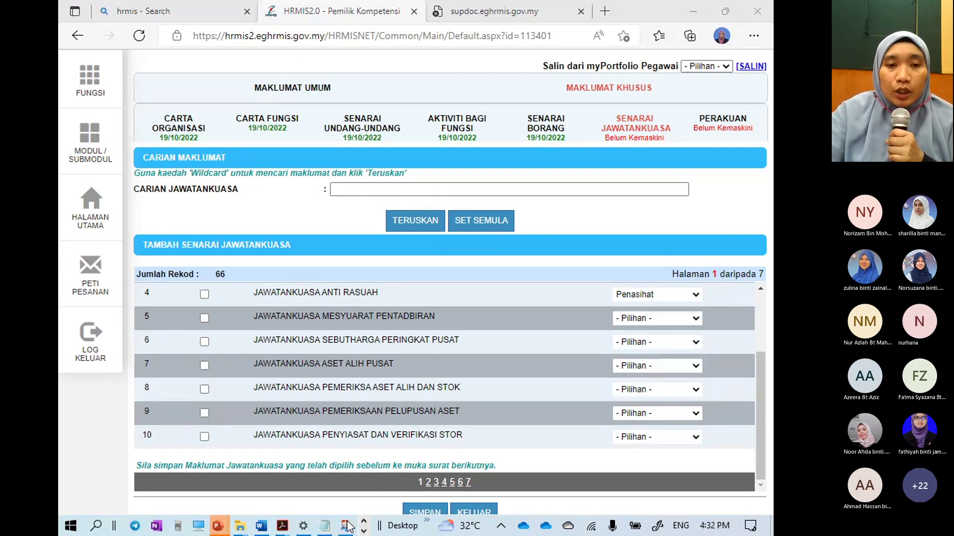
pyautogui.moveTo(282, 527)
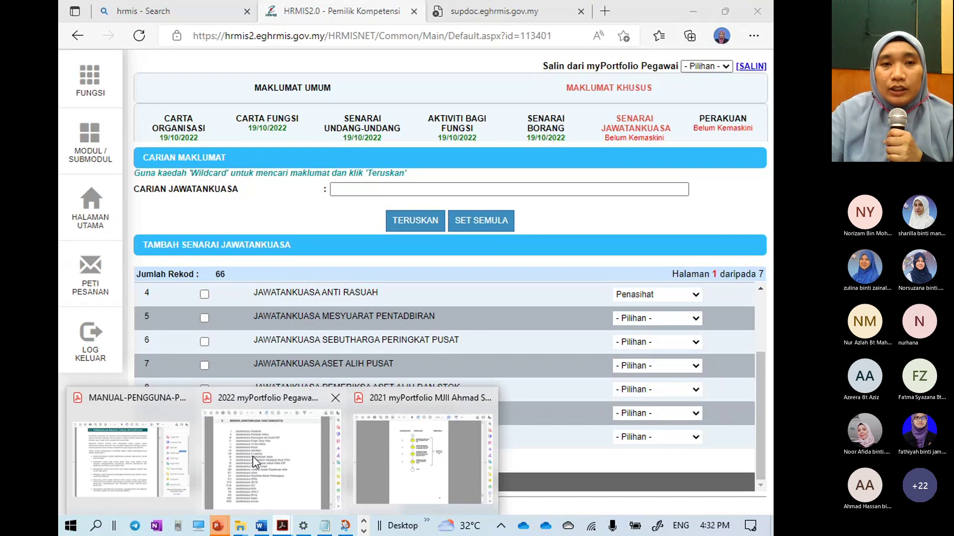
pyautogui.click(253, 456)
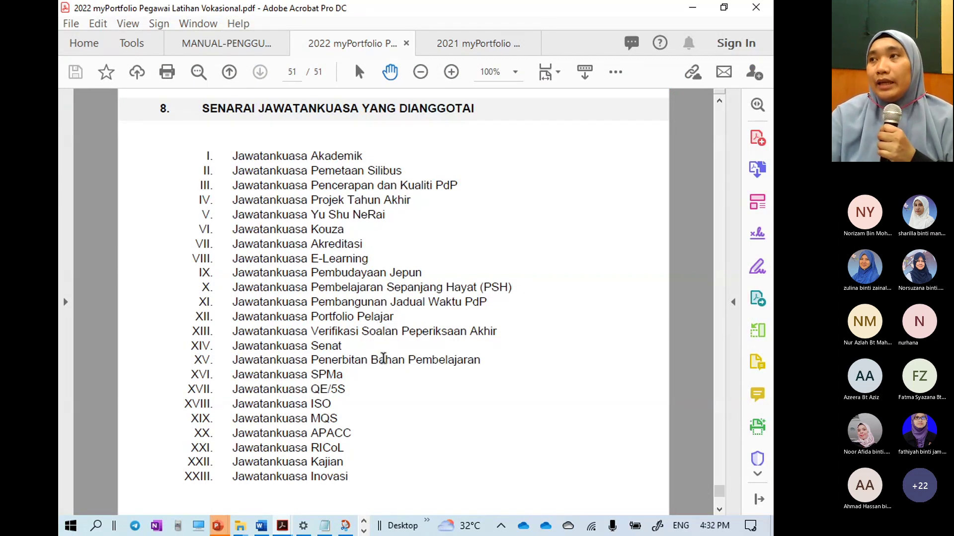
pyautogui.click(693, 8)
# Change Jawatankuasa Anti Rasuah's role to Urusetia and bring the 2022 myPortfolio PDF back up
pyautogui.click(693, 295)
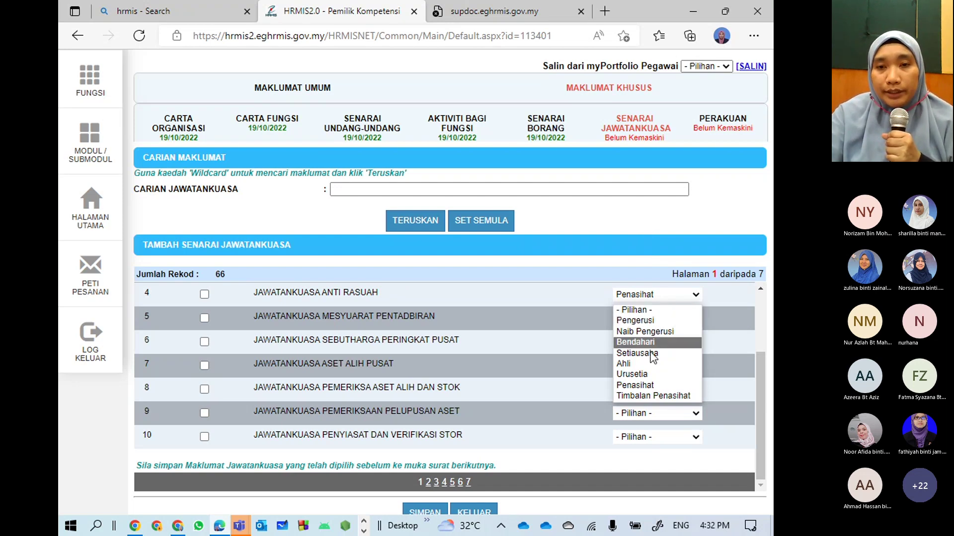
pyautogui.click(643, 375)
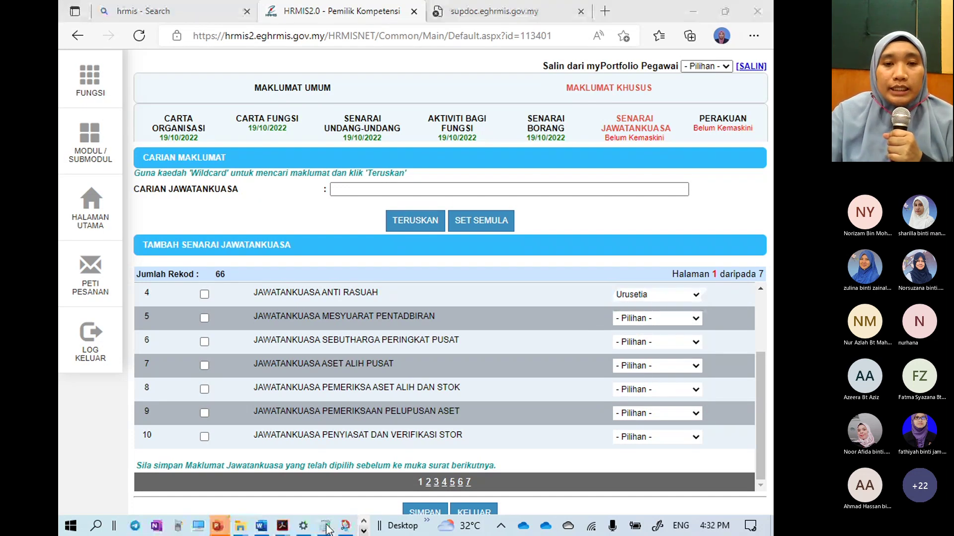
pyautogui.click(364, 531)
pyautogui.moveTo(282, 526)
pyautogui.click(328, 457)
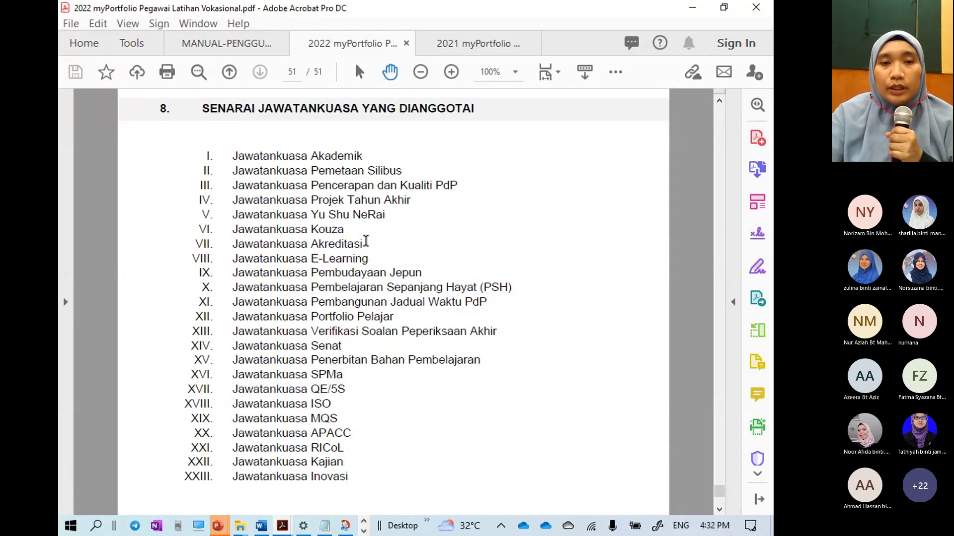
# Minimise the PDF and give Jawatankuasa Mesyuarat Pentadbiran the Ahli role in HRMIS
pyautogui.click(693, 8)
pyautogui.click(677, 318)
pyautogui.click(641, 391)
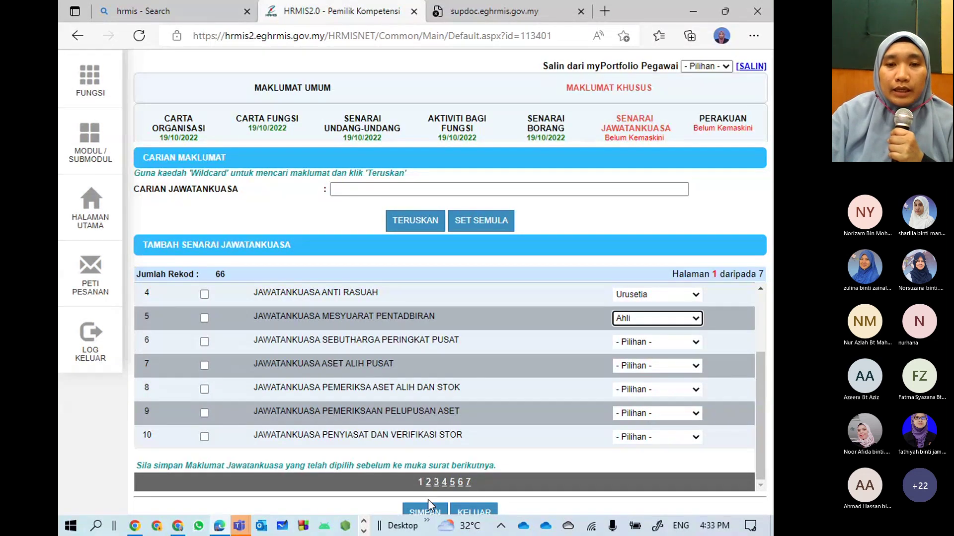
# Save the chosen committee roles and confirm the saved notices
pyautogui.click(432, 516)
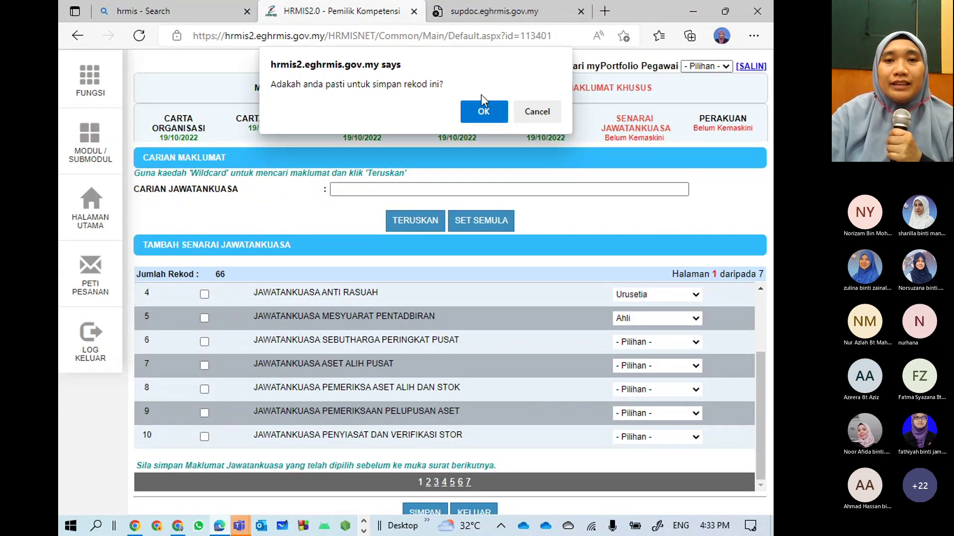
pyautogui.click(477, 111)
pyautogui.click(536, 111)
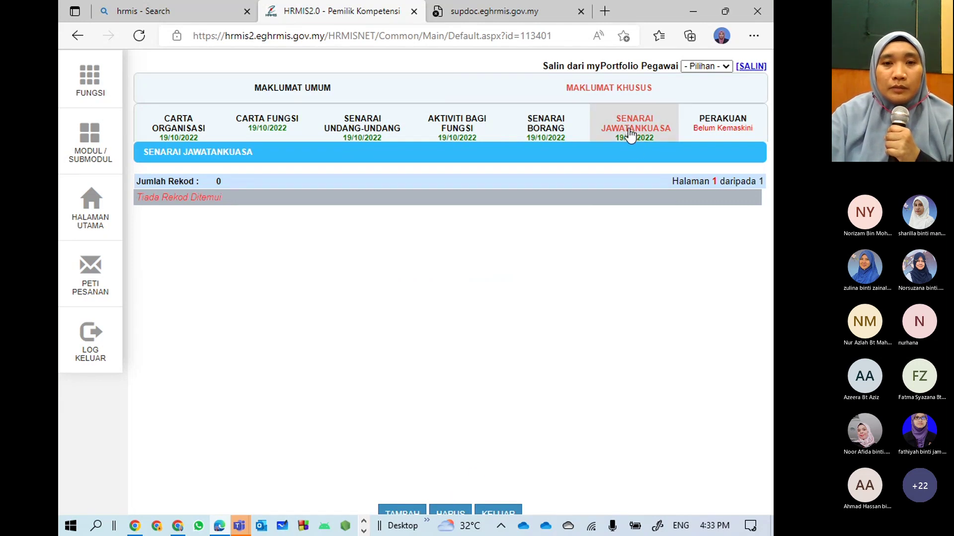
# Add Jawatankuasa Mesyuarat Pengurusan with the Ahli role and save it
pyautogui.click(411, 510)
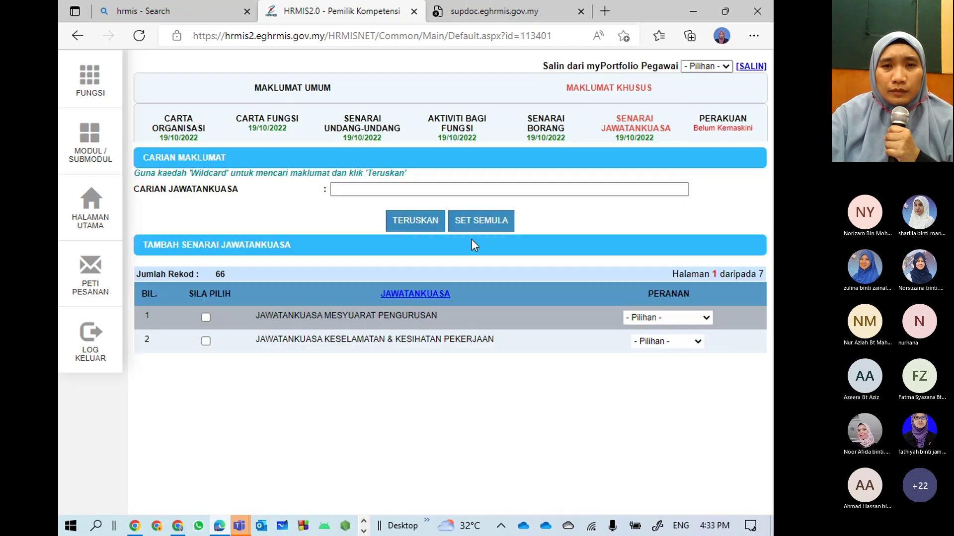
pyautogui.click(657, 317)
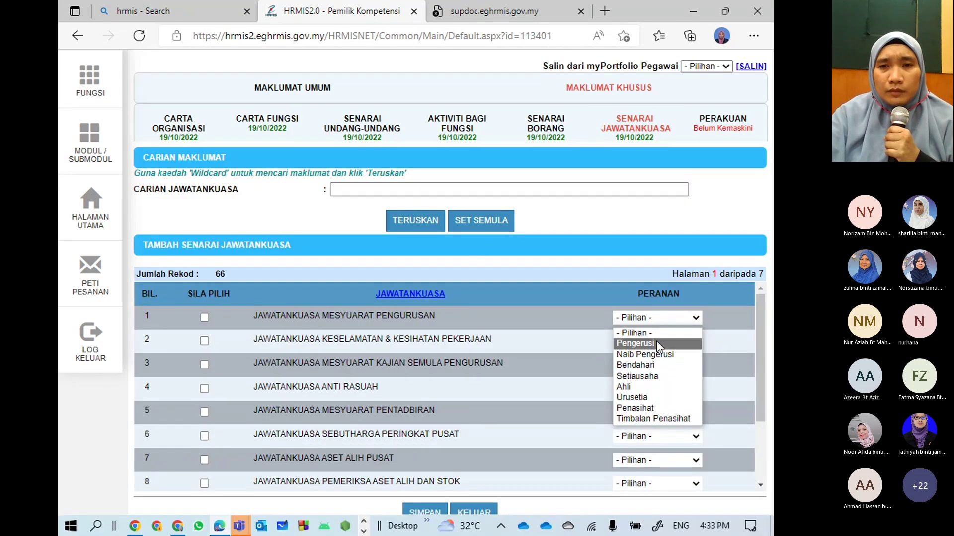
pyautogui.click(649, 383)
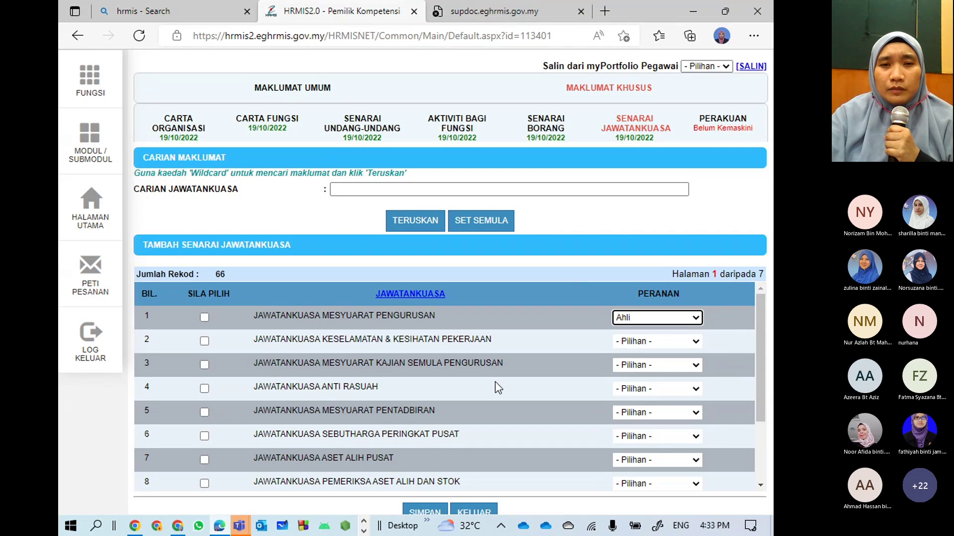
pyautogui.click(425, 512)
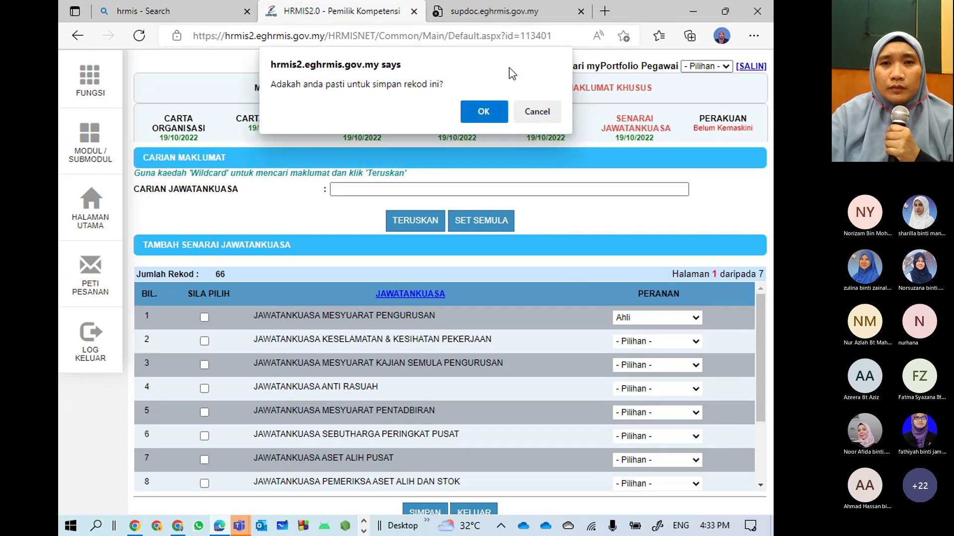
pyautogui.click(489, 113)
pyautogui.click(523, 110)
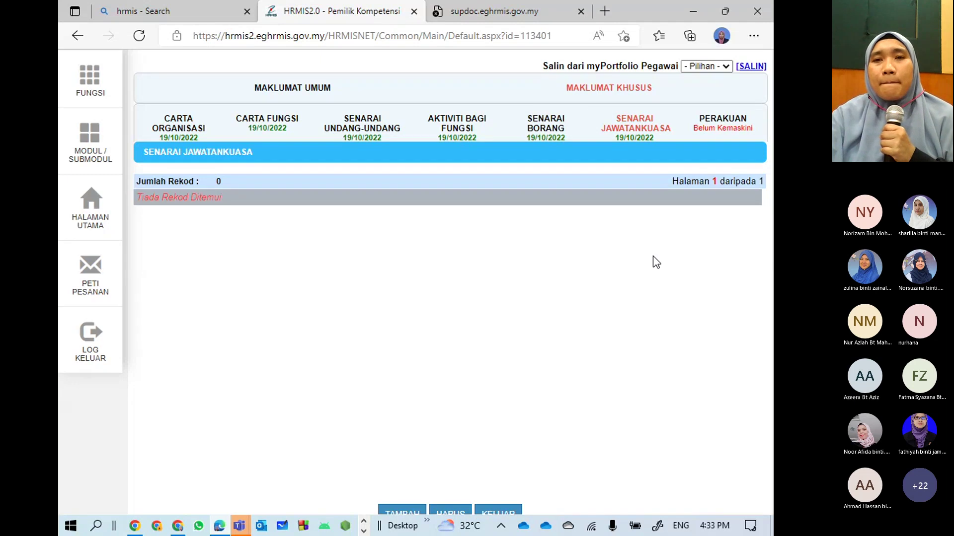
# Tick Jawatankuasa Mesyuarat Pengurusan in the add list, set its role to Ahli, and save
pyautogui.click(546, 127)
pyautogui.click(634, 136)
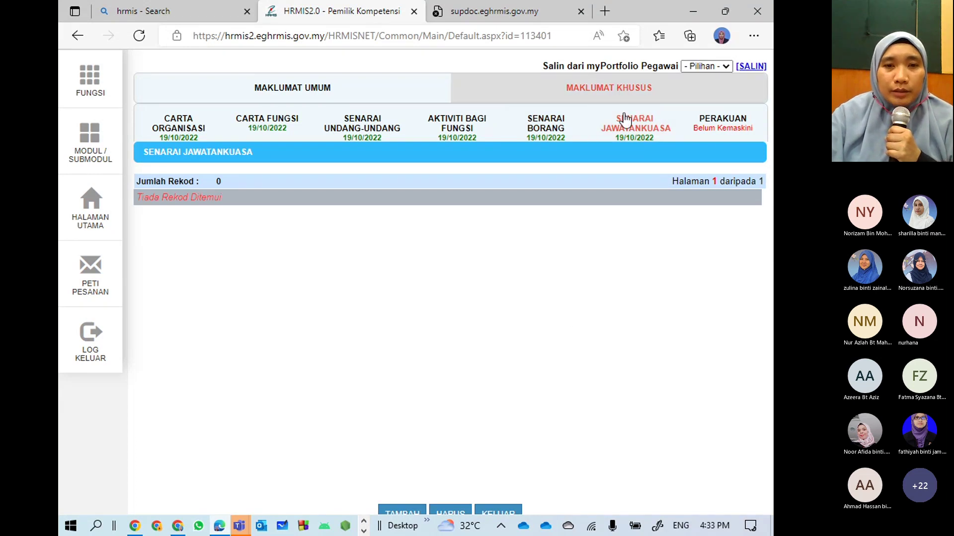
pyautogui.click(403, 511)
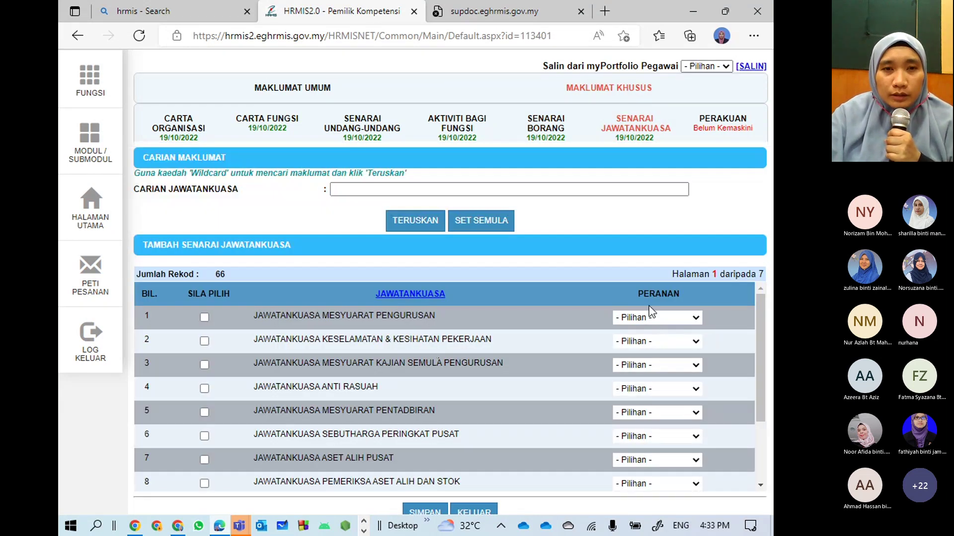
pyautogui.click(204, 318)
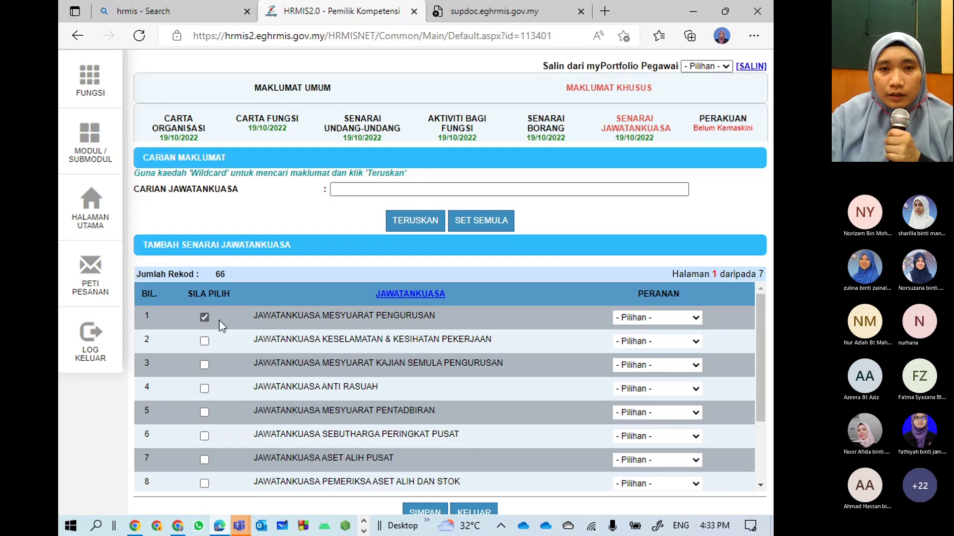
pyautogui.click(668, 318)
pyautogui.click(633, 380)
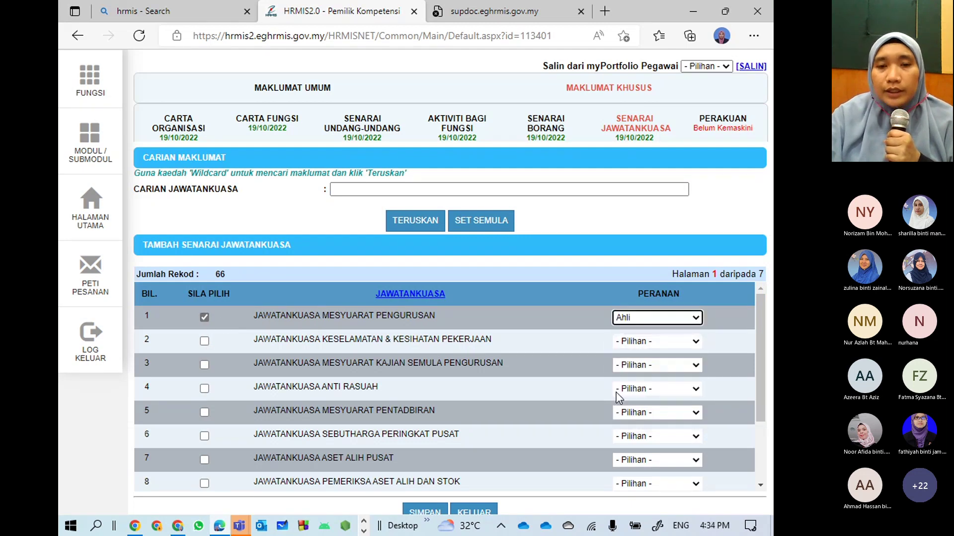
pyautogui.click(419, 513)
pyautogui.click(484, 112)
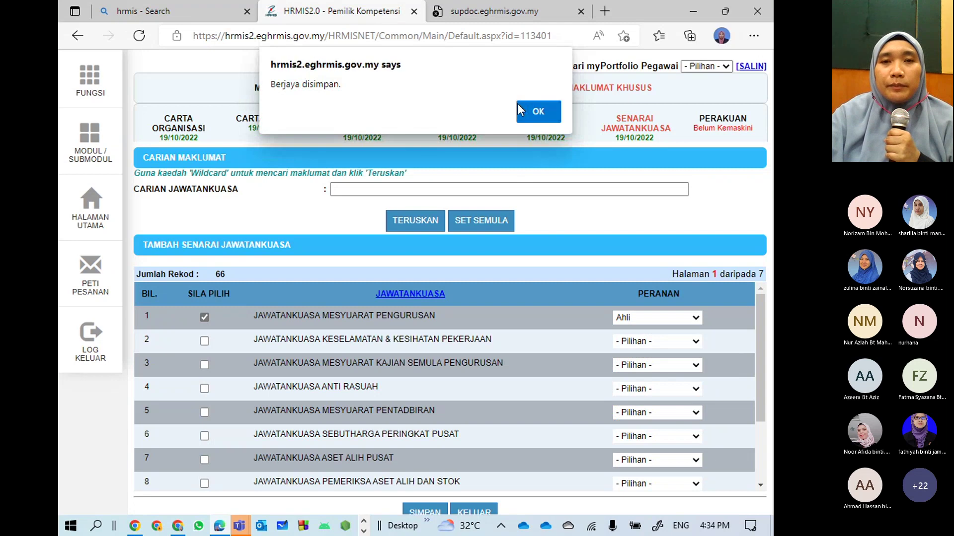
pyautogui.click(539, 110)
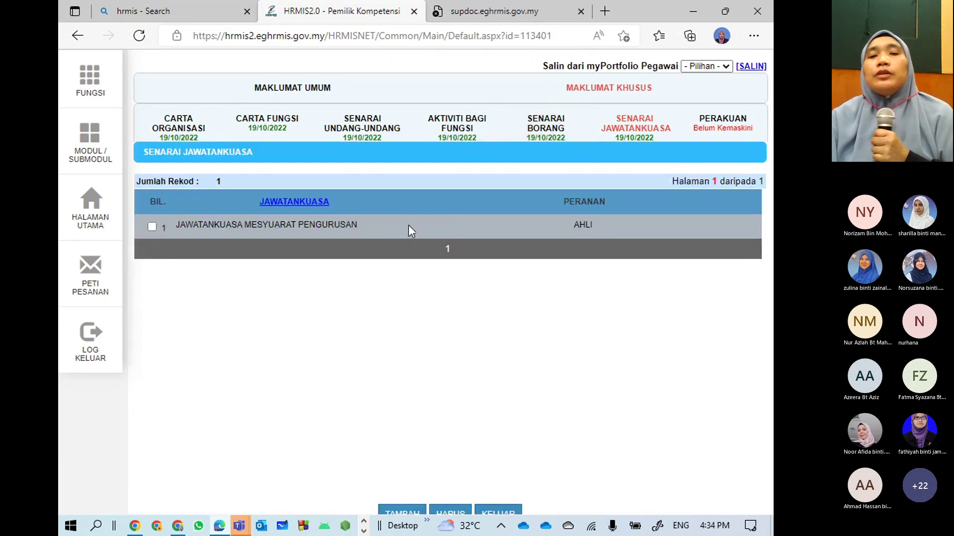